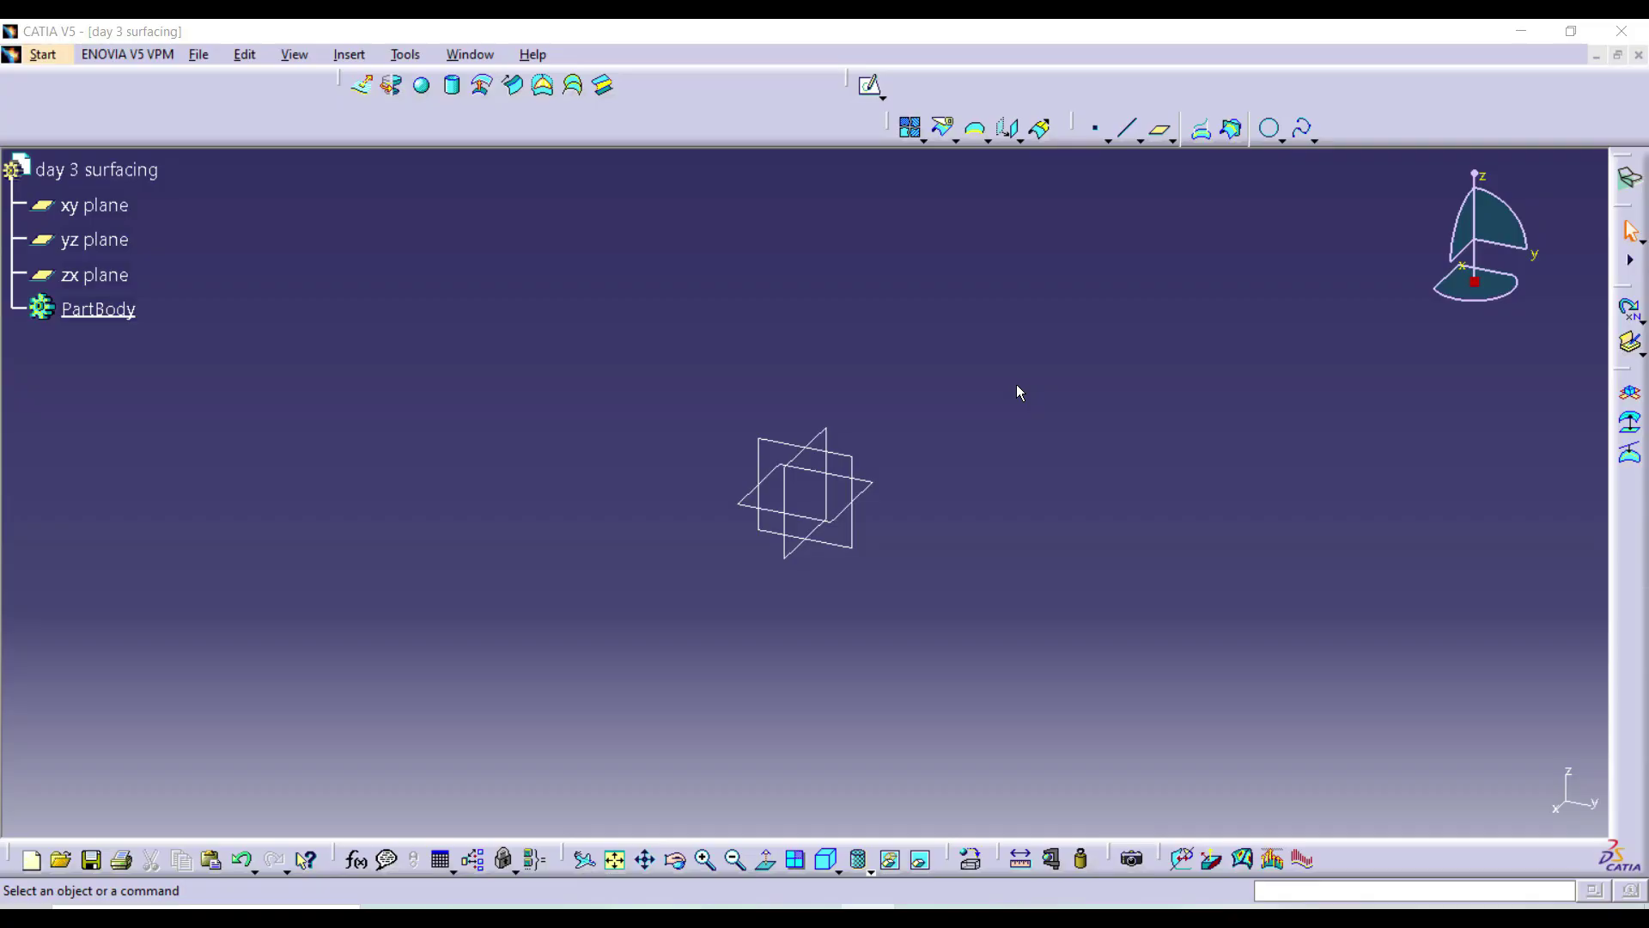
# - Redock the Surfaces toolbar in the second toolbar row and float the Operations toolbar over the viewport
pyautogui.moveTo(344, 89); pyautogui.dragTo(416, 246)
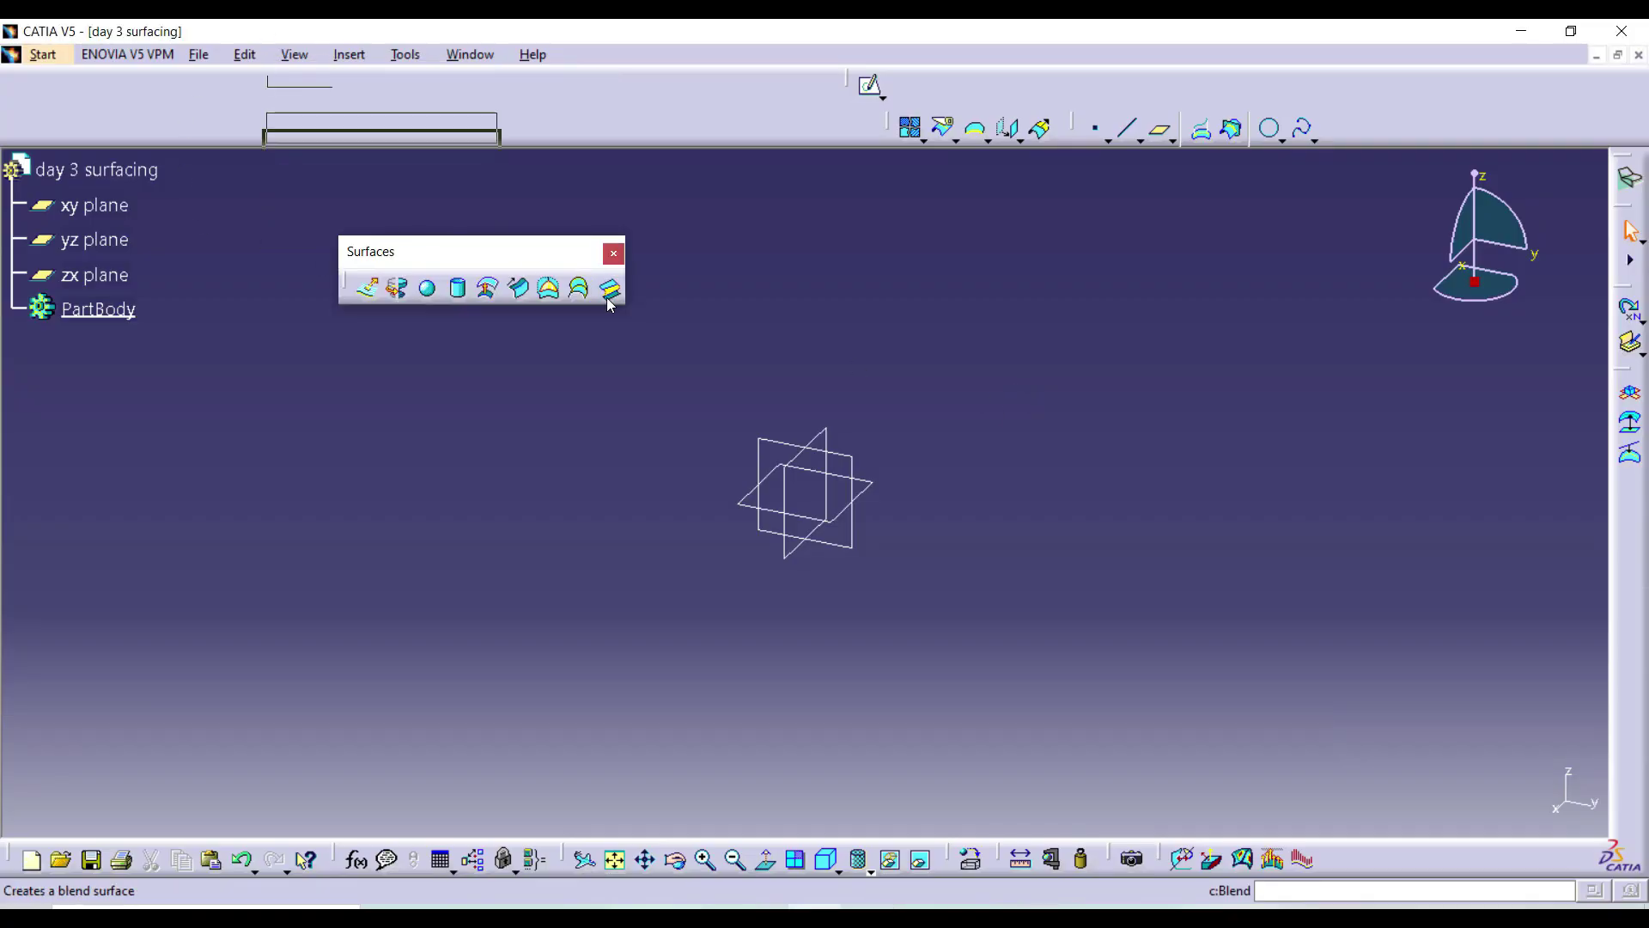
pyautogui.moveTo(563, 253); pyautogui.dragTo(591, 140)
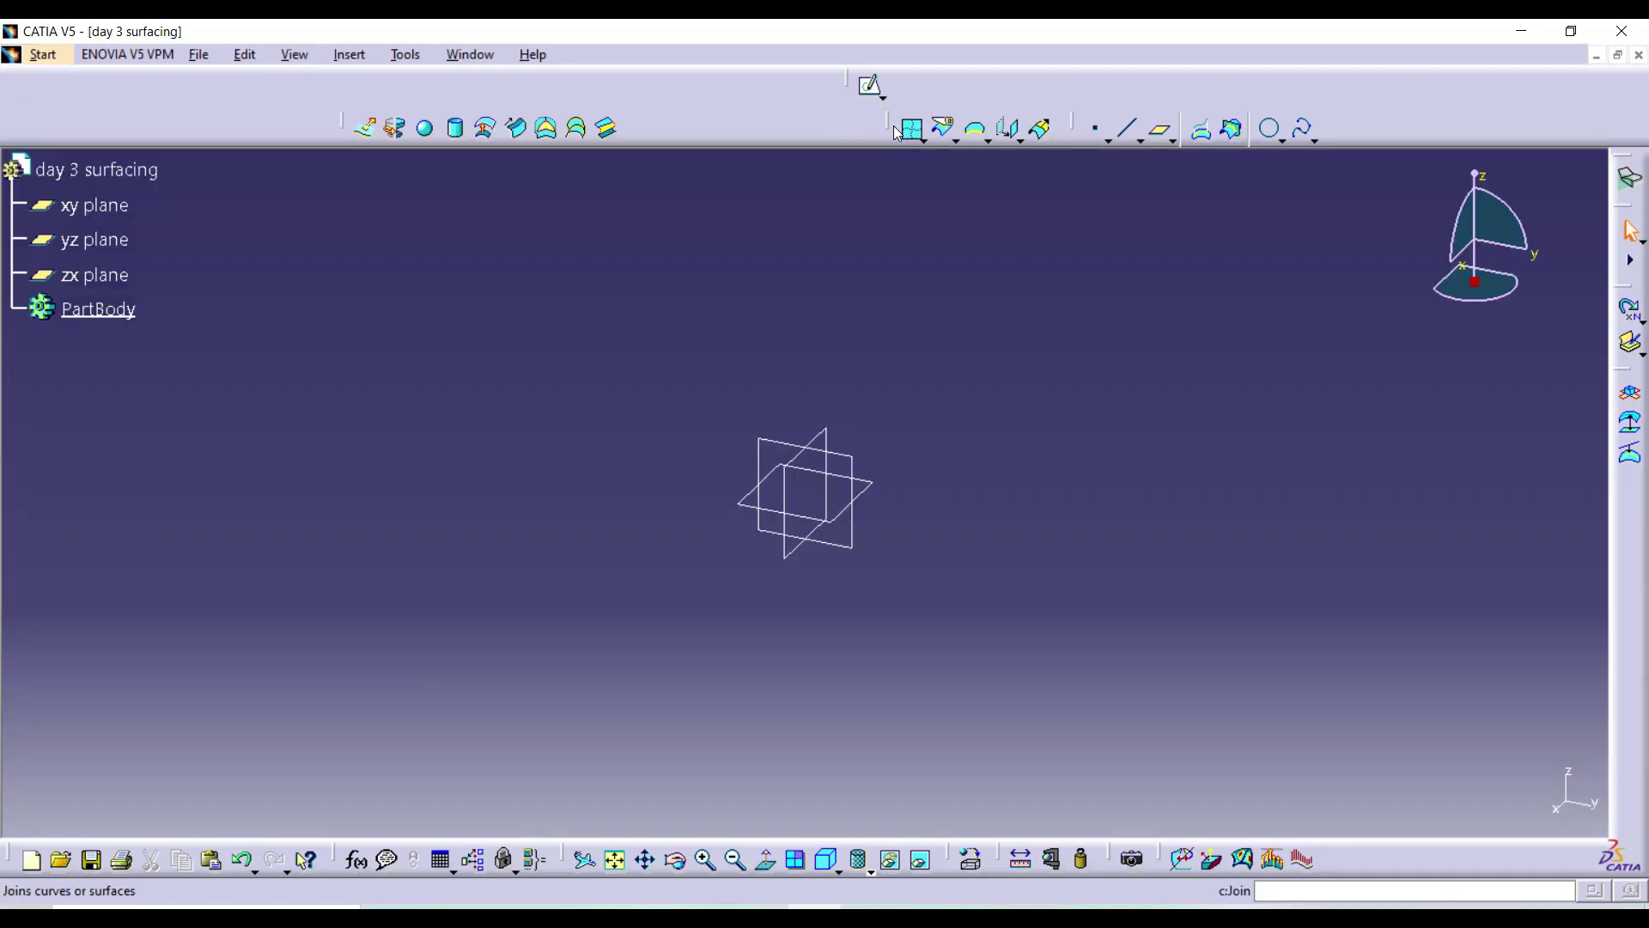
pyautogui.moveTo(890, 127); pyautogui.dragTo(885, 185)
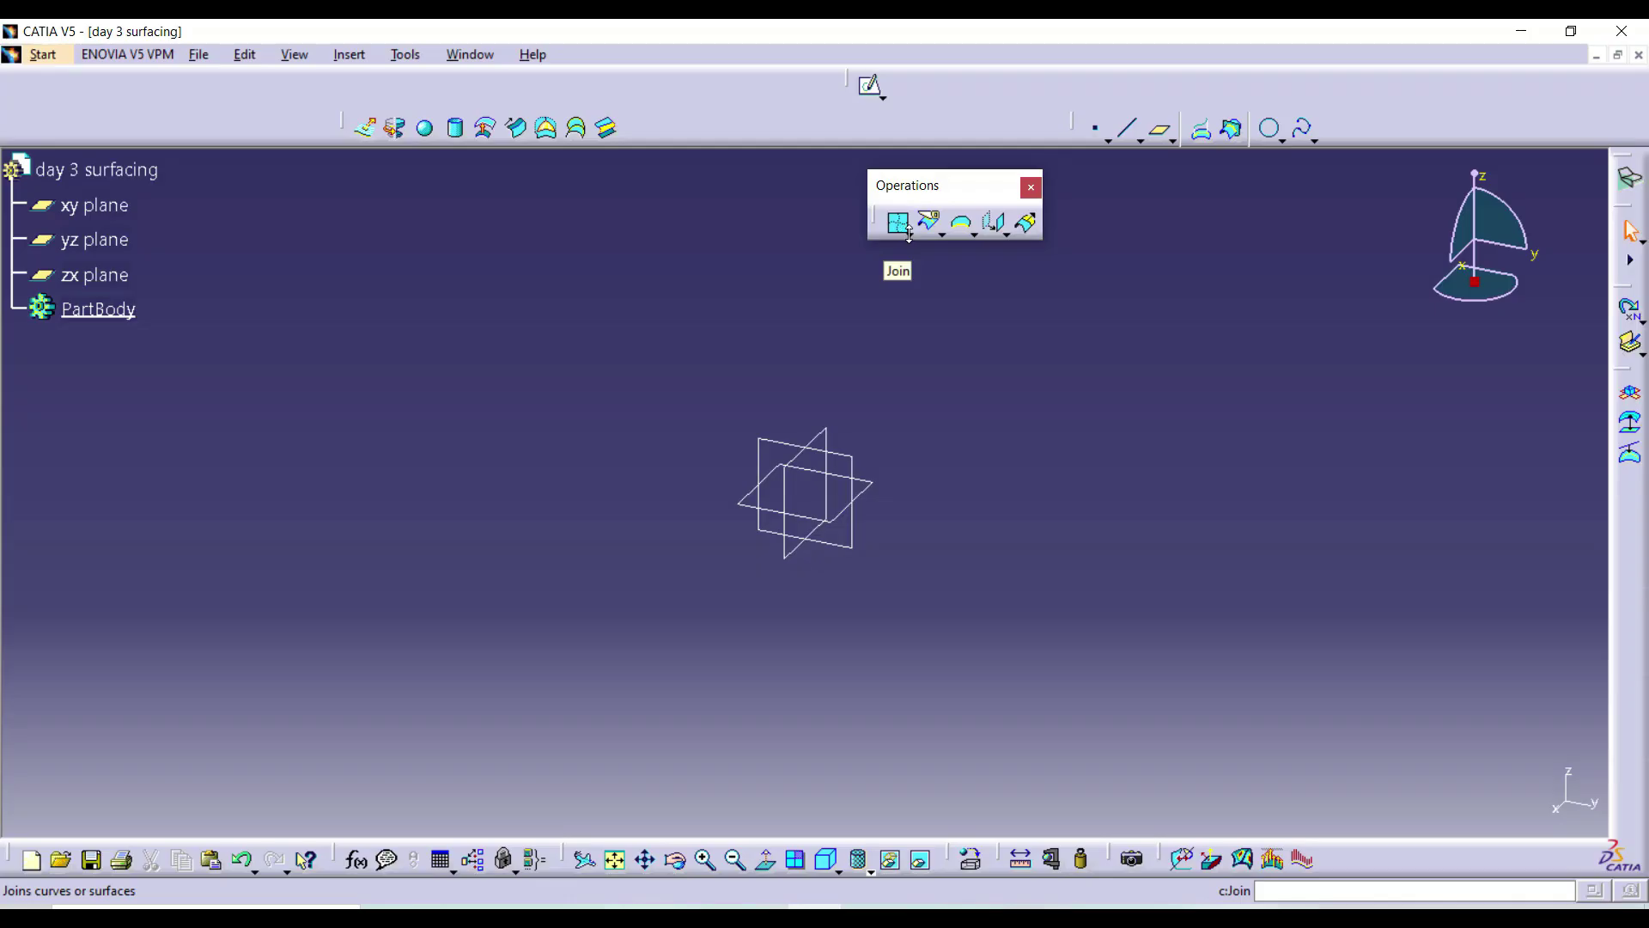
pyautogui.click(909, 236)
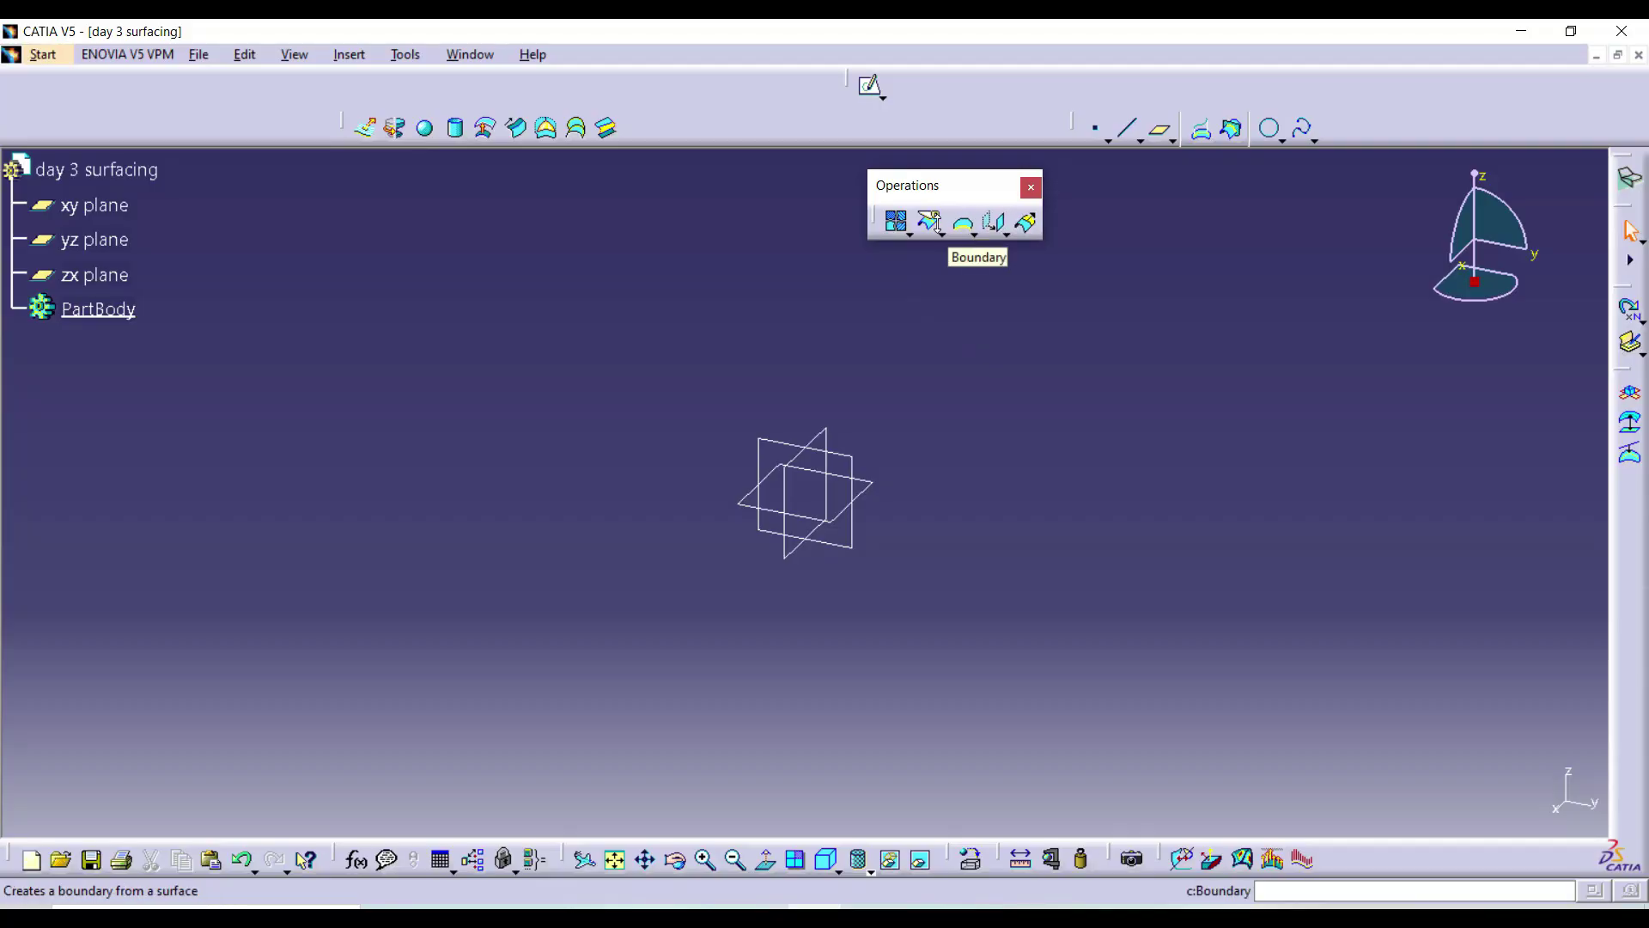
pyautogui.click(909, 233)
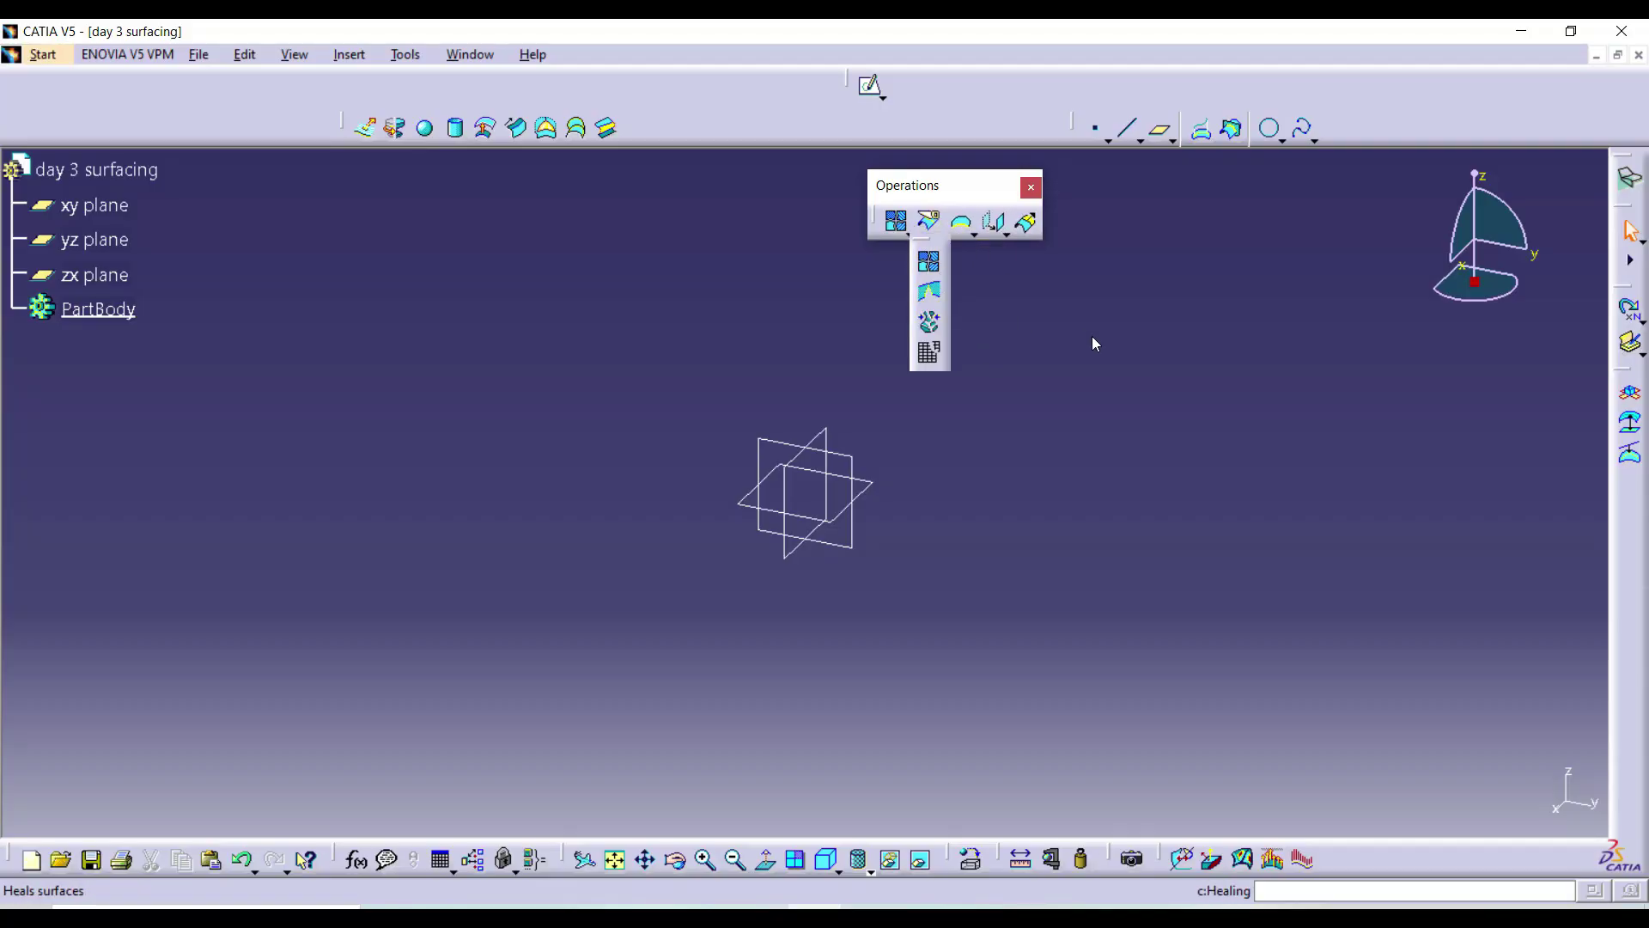
# - Sketch a horizontal line about 84 mm long on the yz plane, about 76 mm above the origin, ending on the vertical axis
pyautogui.click(853, 459)
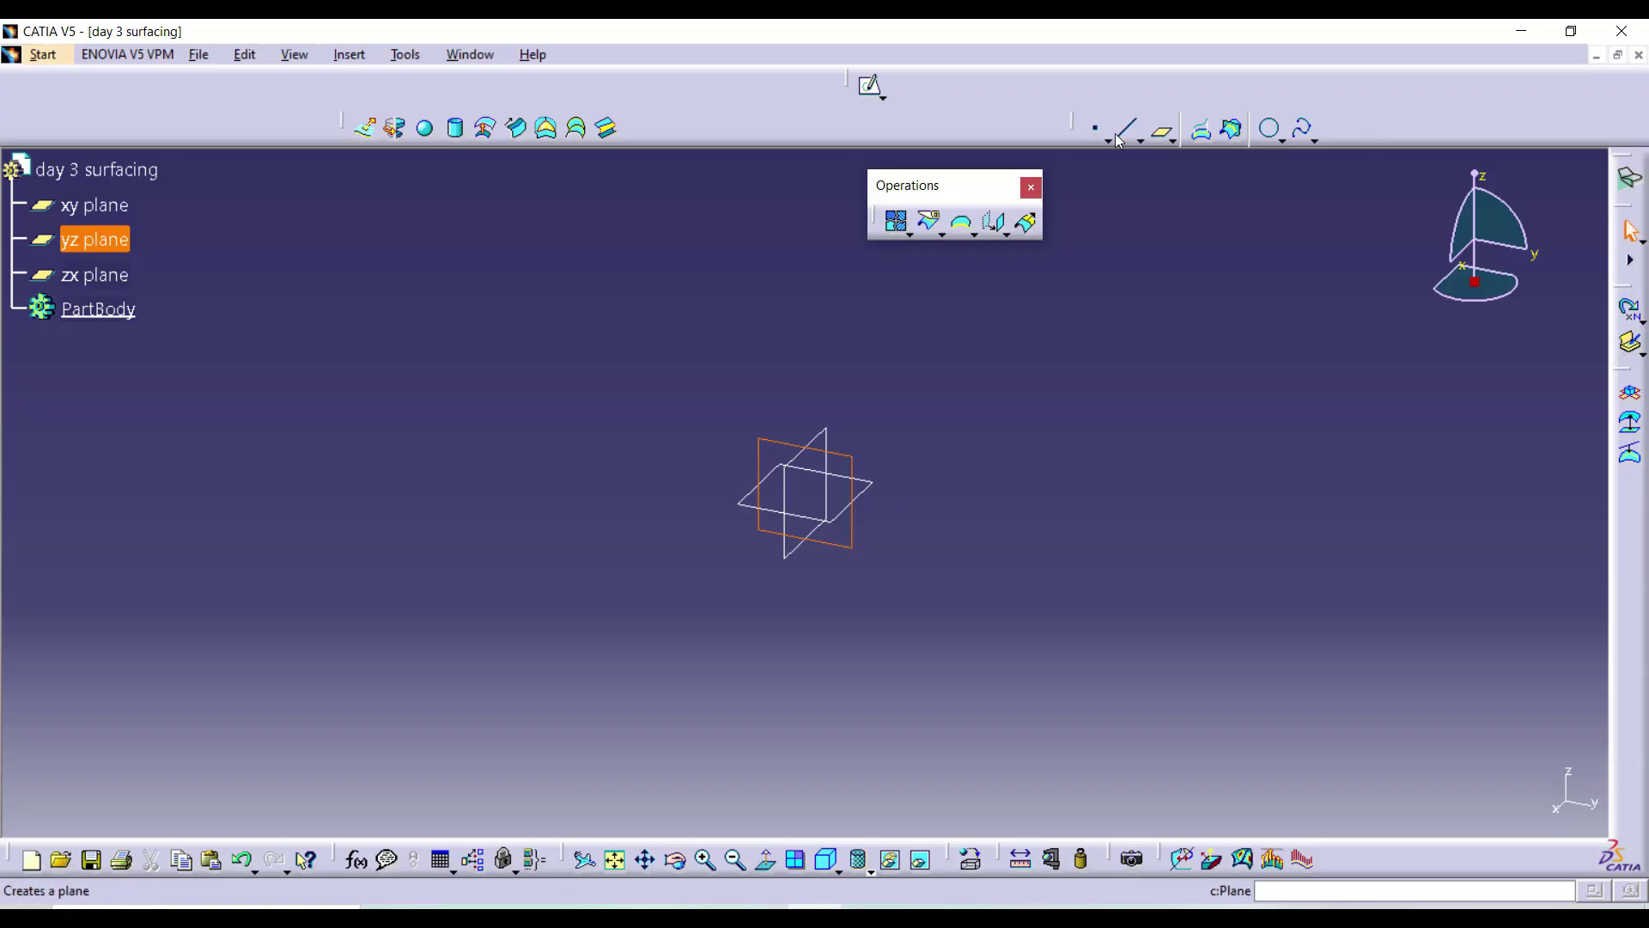
pyautogui.click(871, 86)
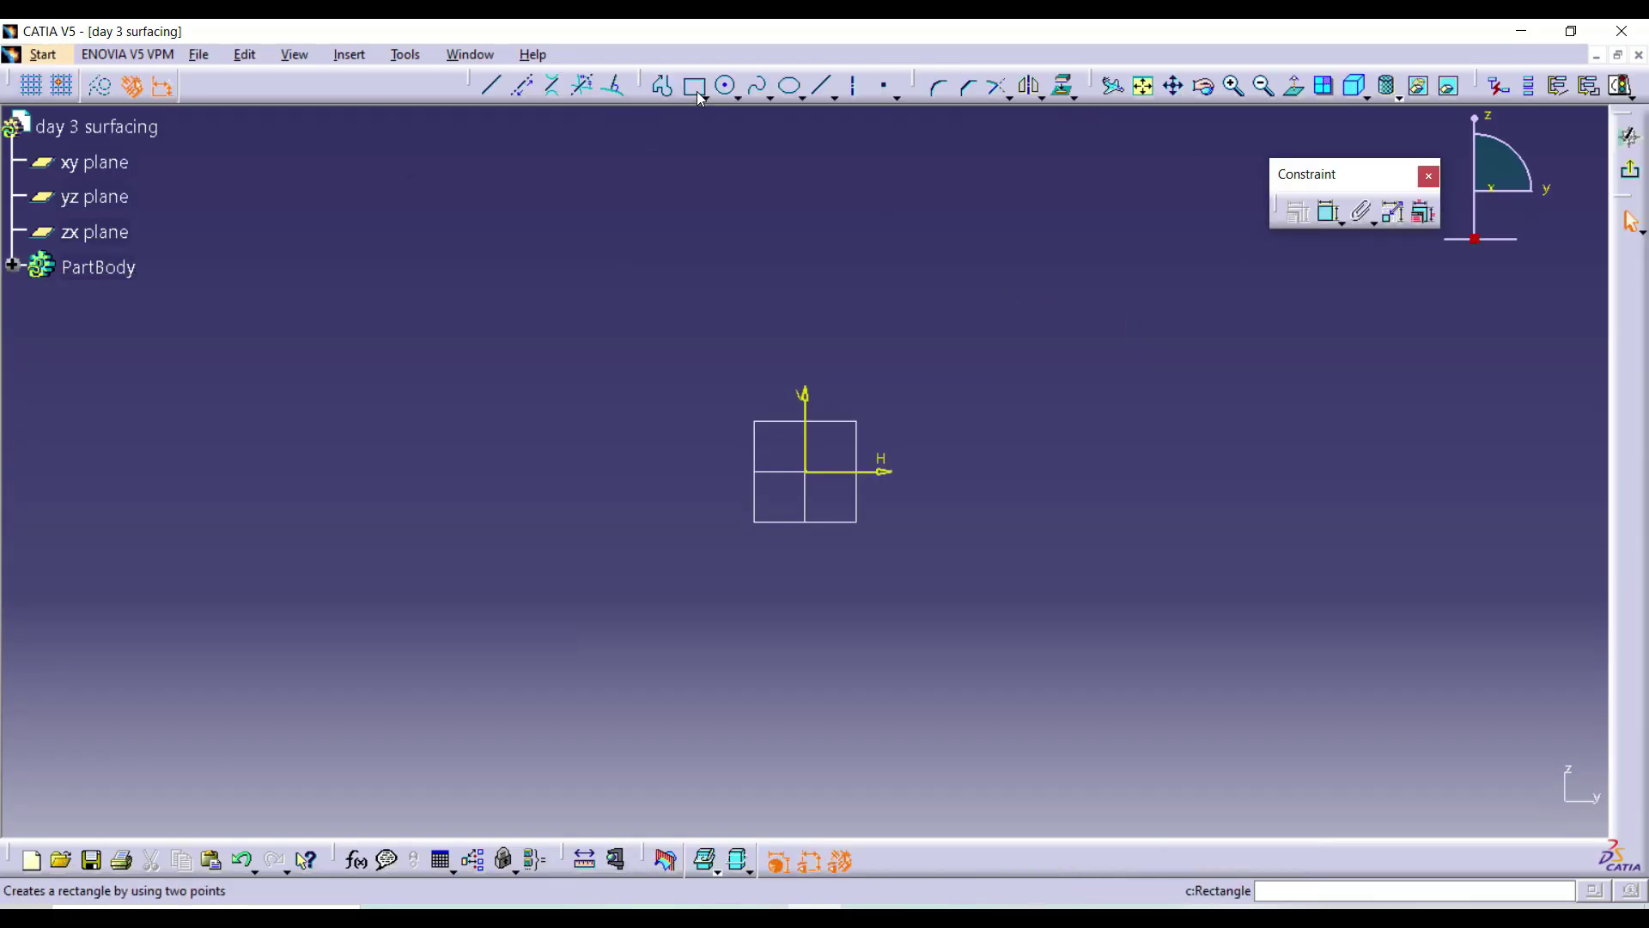
pyautogui.click(661, 85)
pyautogui.click(1065, 238)
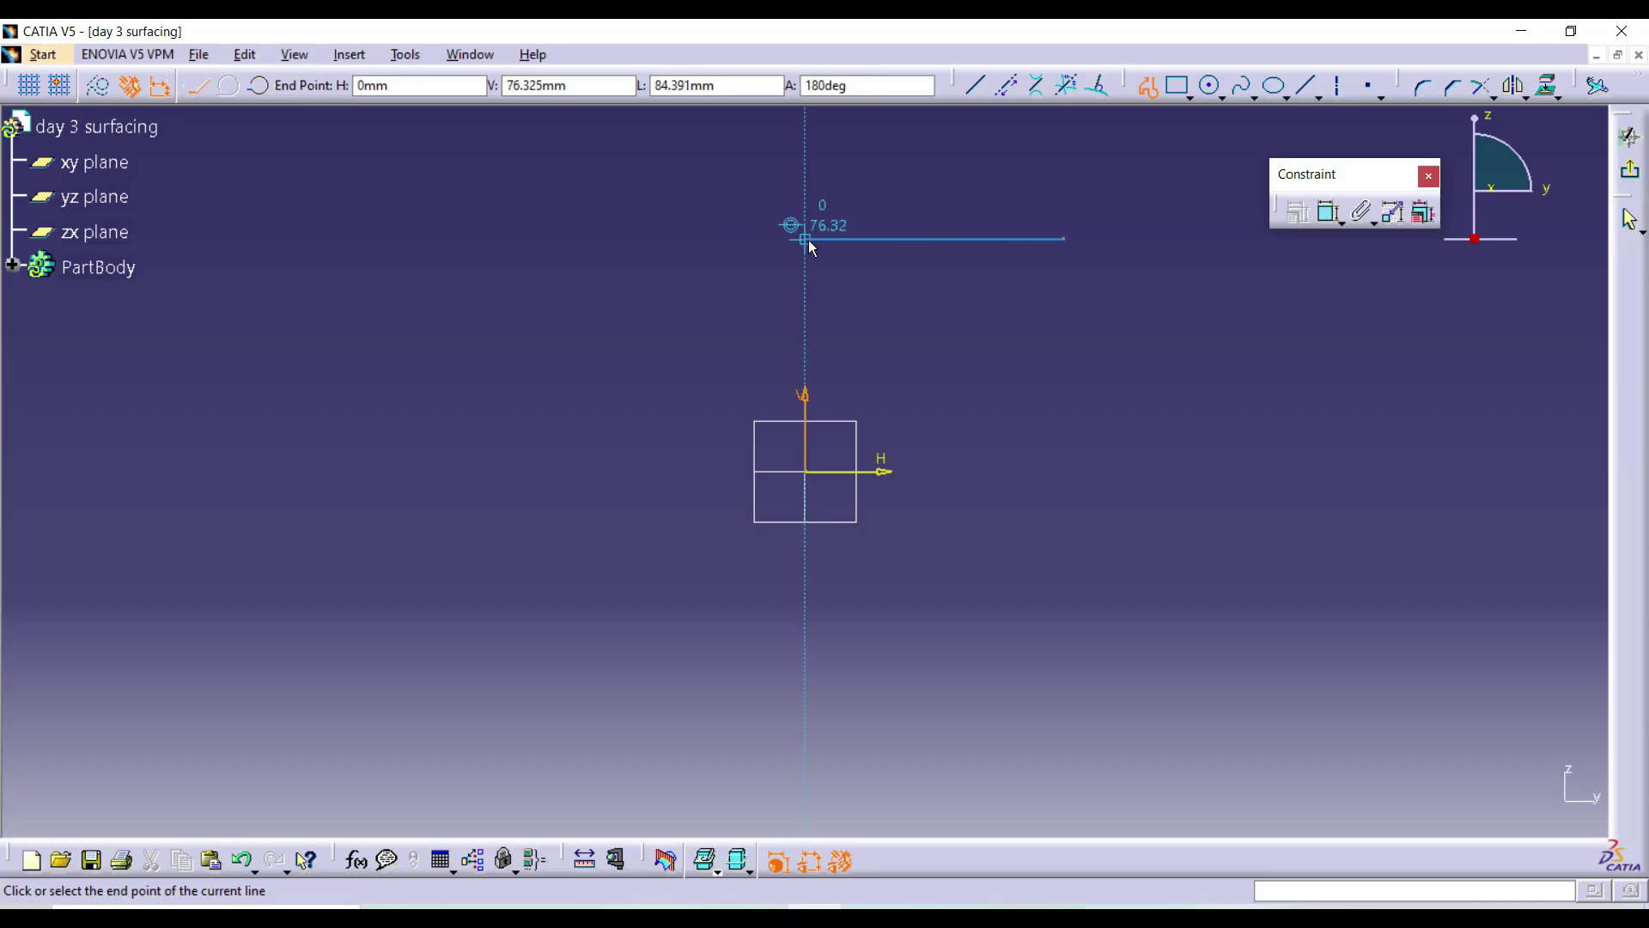
pyautogui.doubleClick(807, 240)
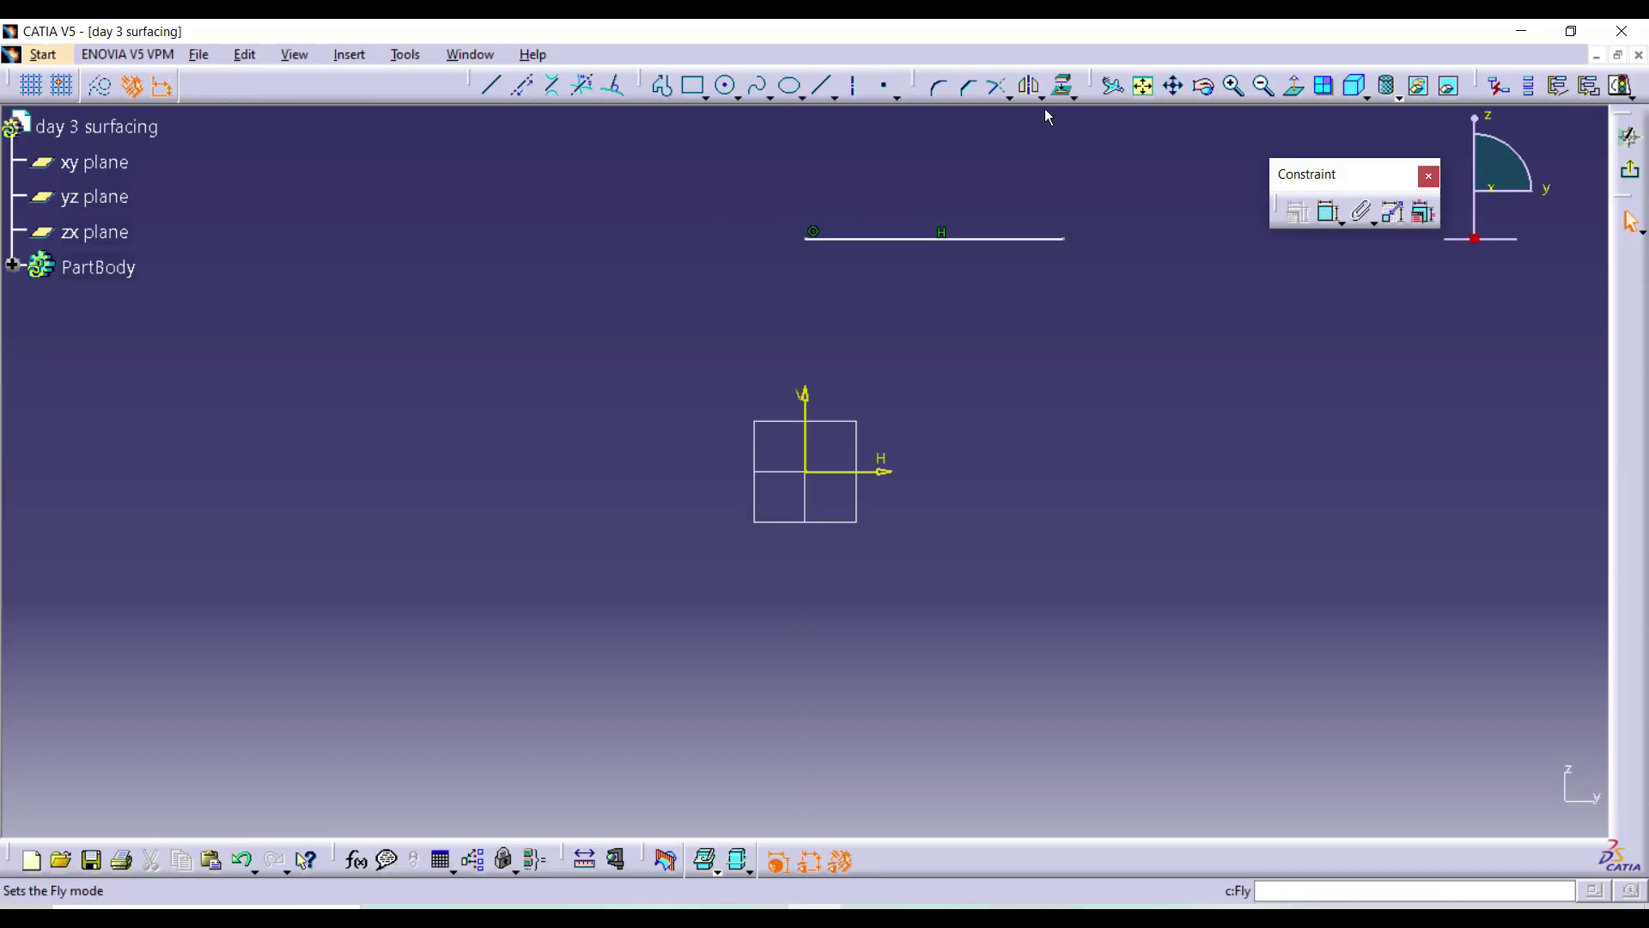
pyautogui.click(1630, 138)
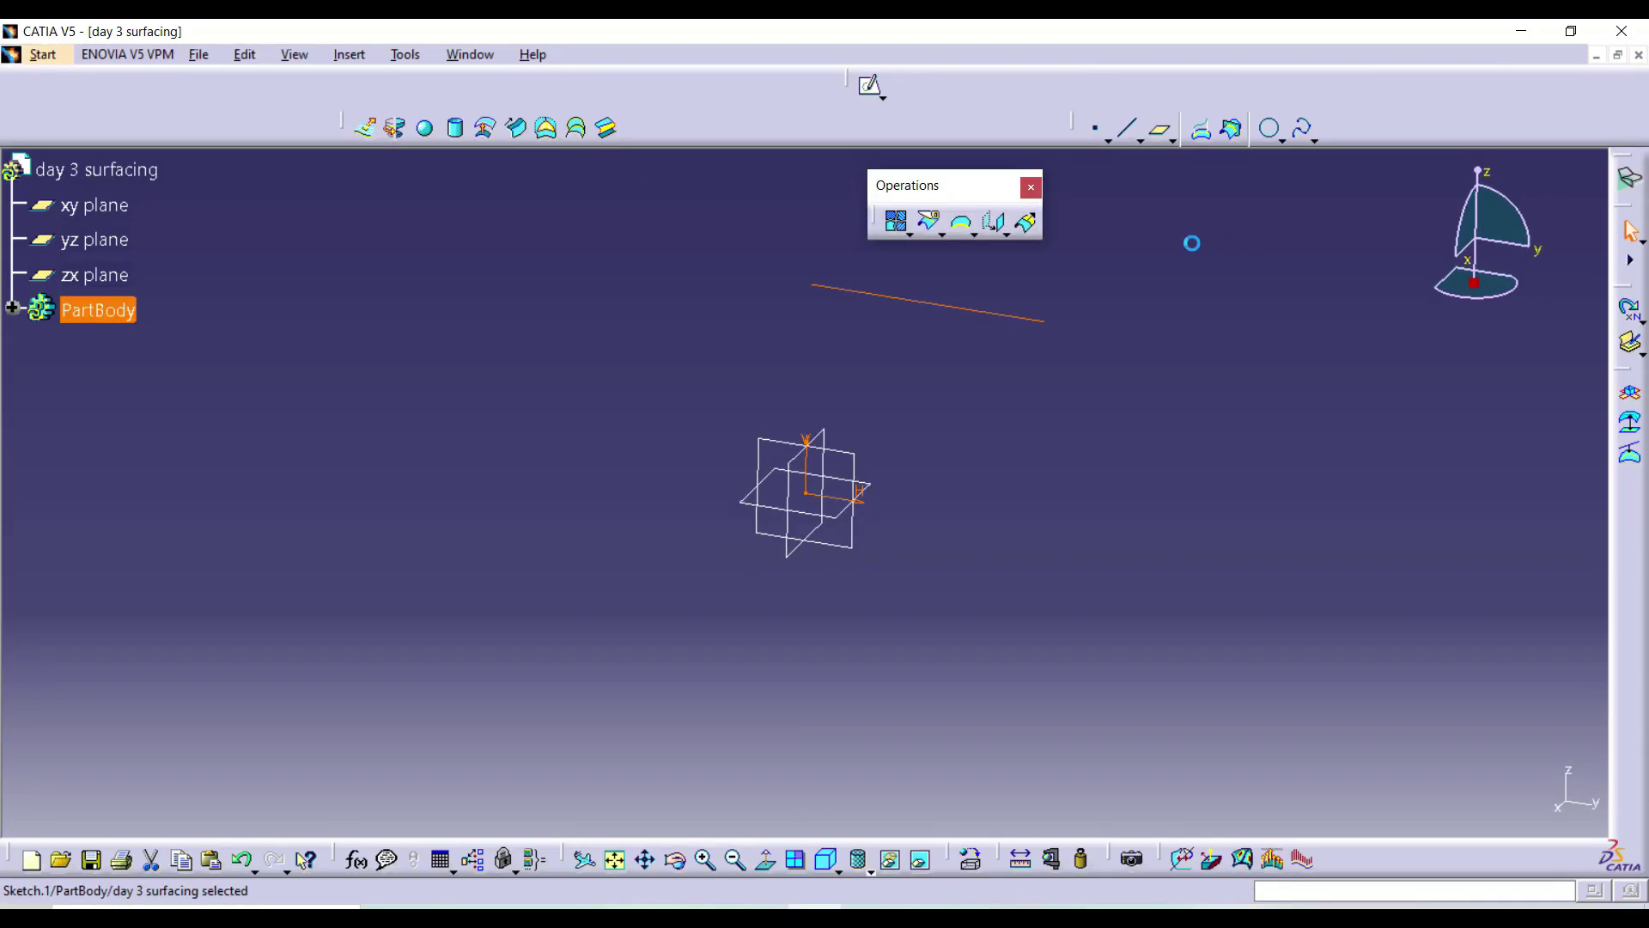
# - Extrude the sketched line into a surface with a 50 mm limit and mirrored extent
pyautogui.click(366, 127)
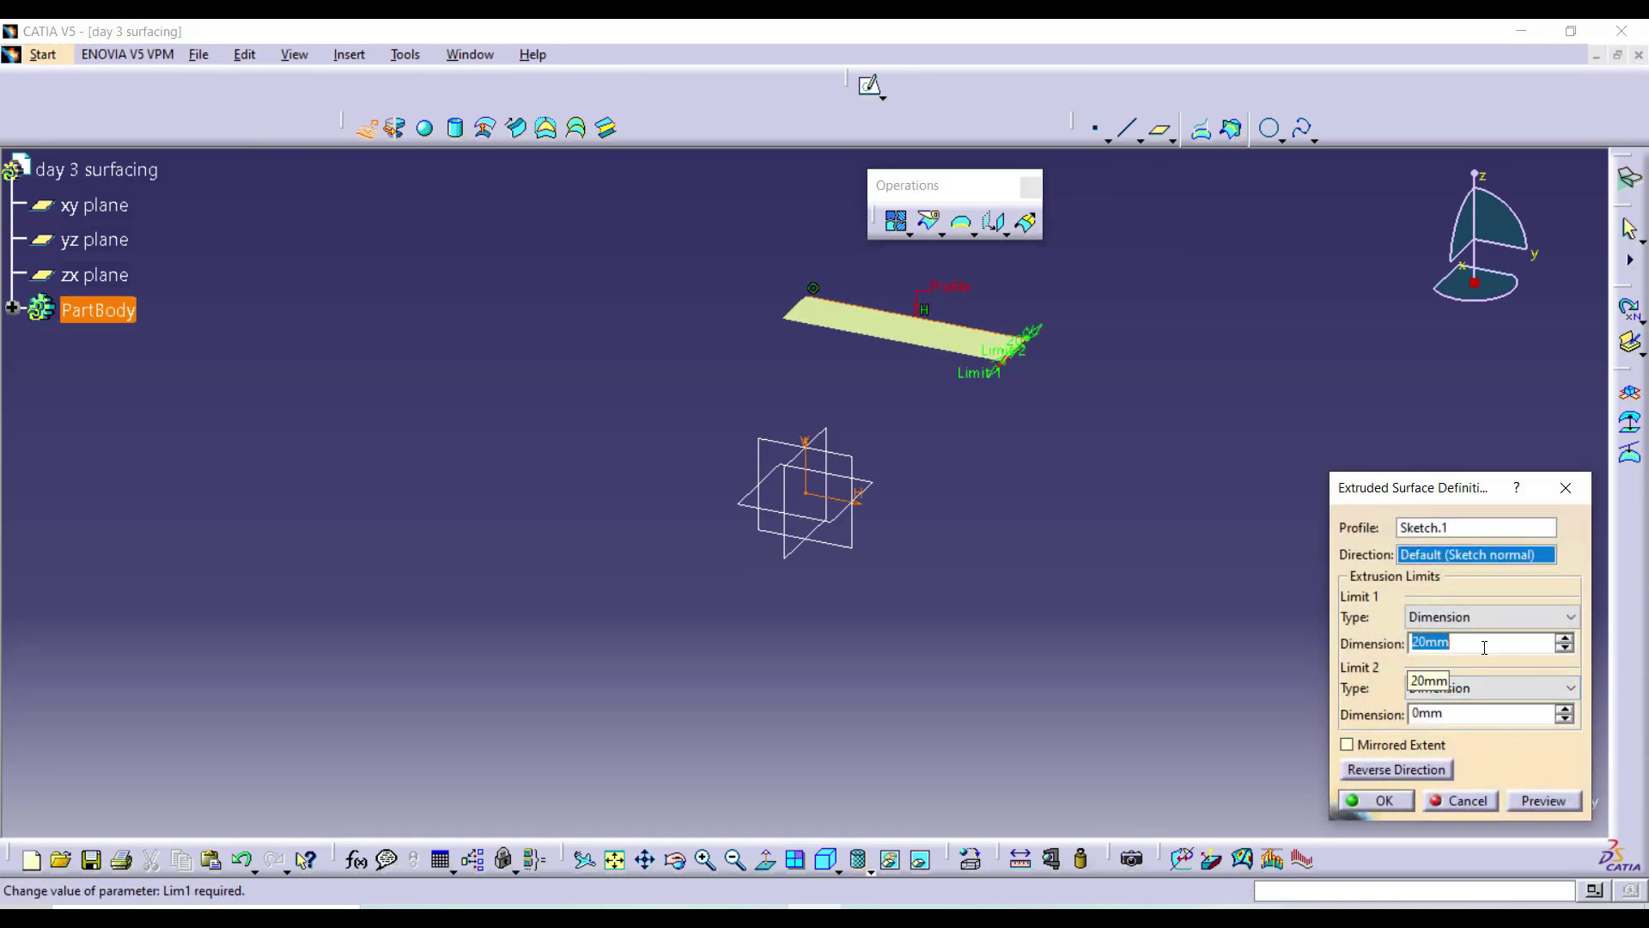
pyautogui.write('50')
pyautogui.press('Return')
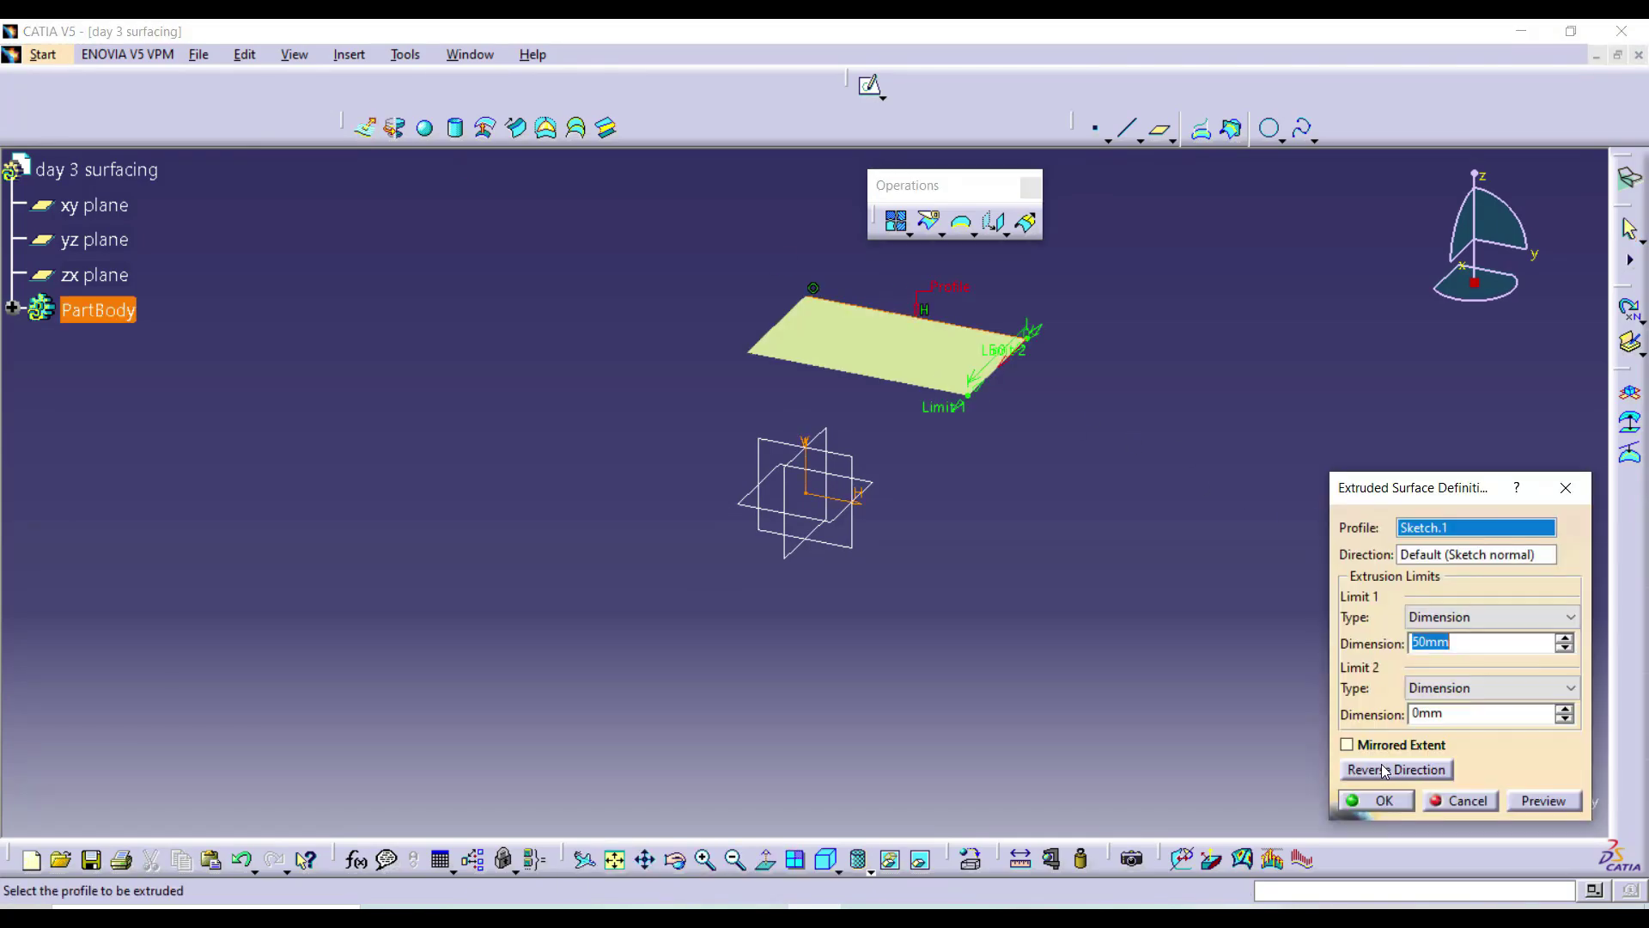
pyautogui.click(1359, 747)
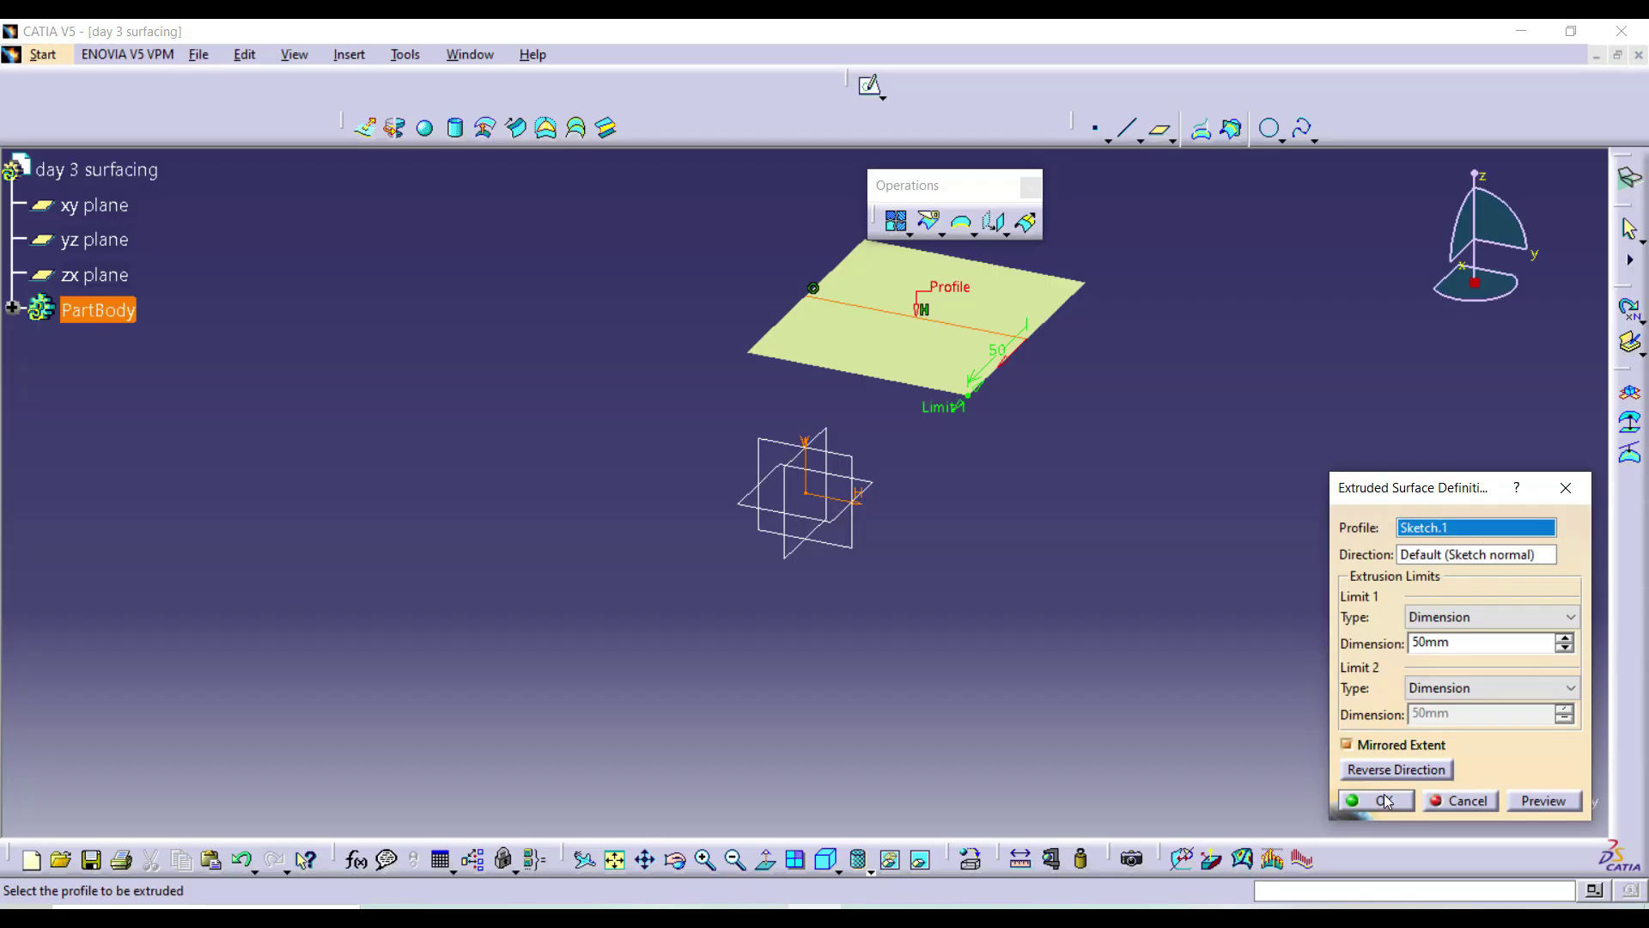
pyautogui.click(1386, 801)
pyautogui.moveTo(977, 479); pyautogui.dragTo(864, 529, button='middle')
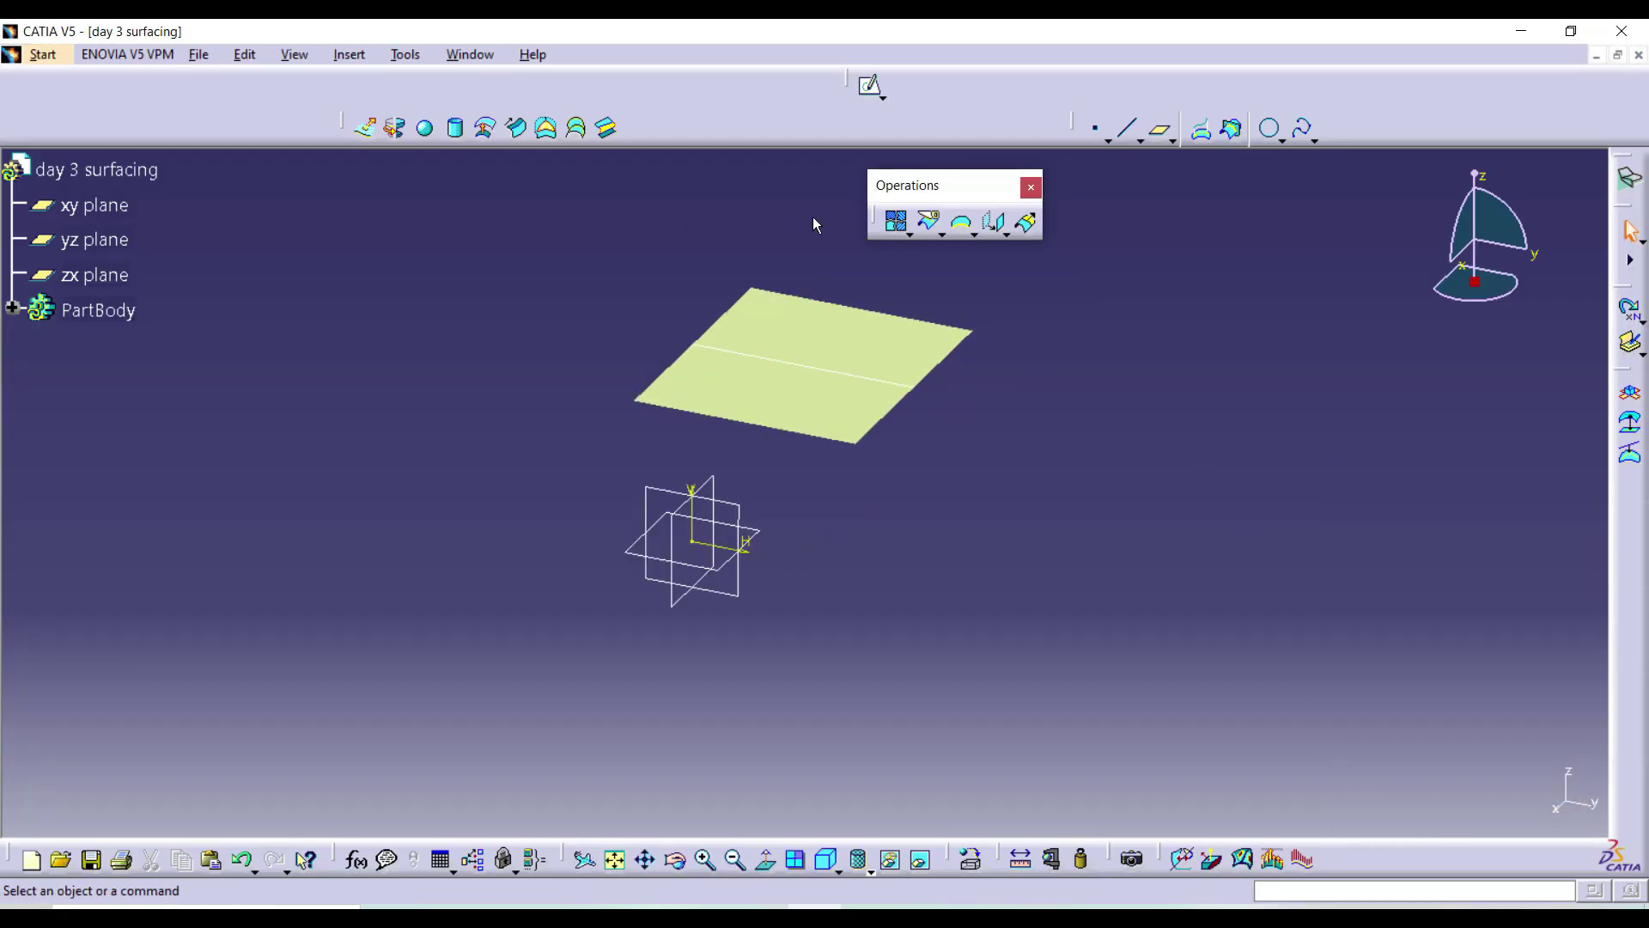
# - Extrude the flat surface's edge at the vertical axis downward along the Z component, with Limit 1 at 0 mm and Limit 2 at 50 mm
pyautogui.click(366, 127)
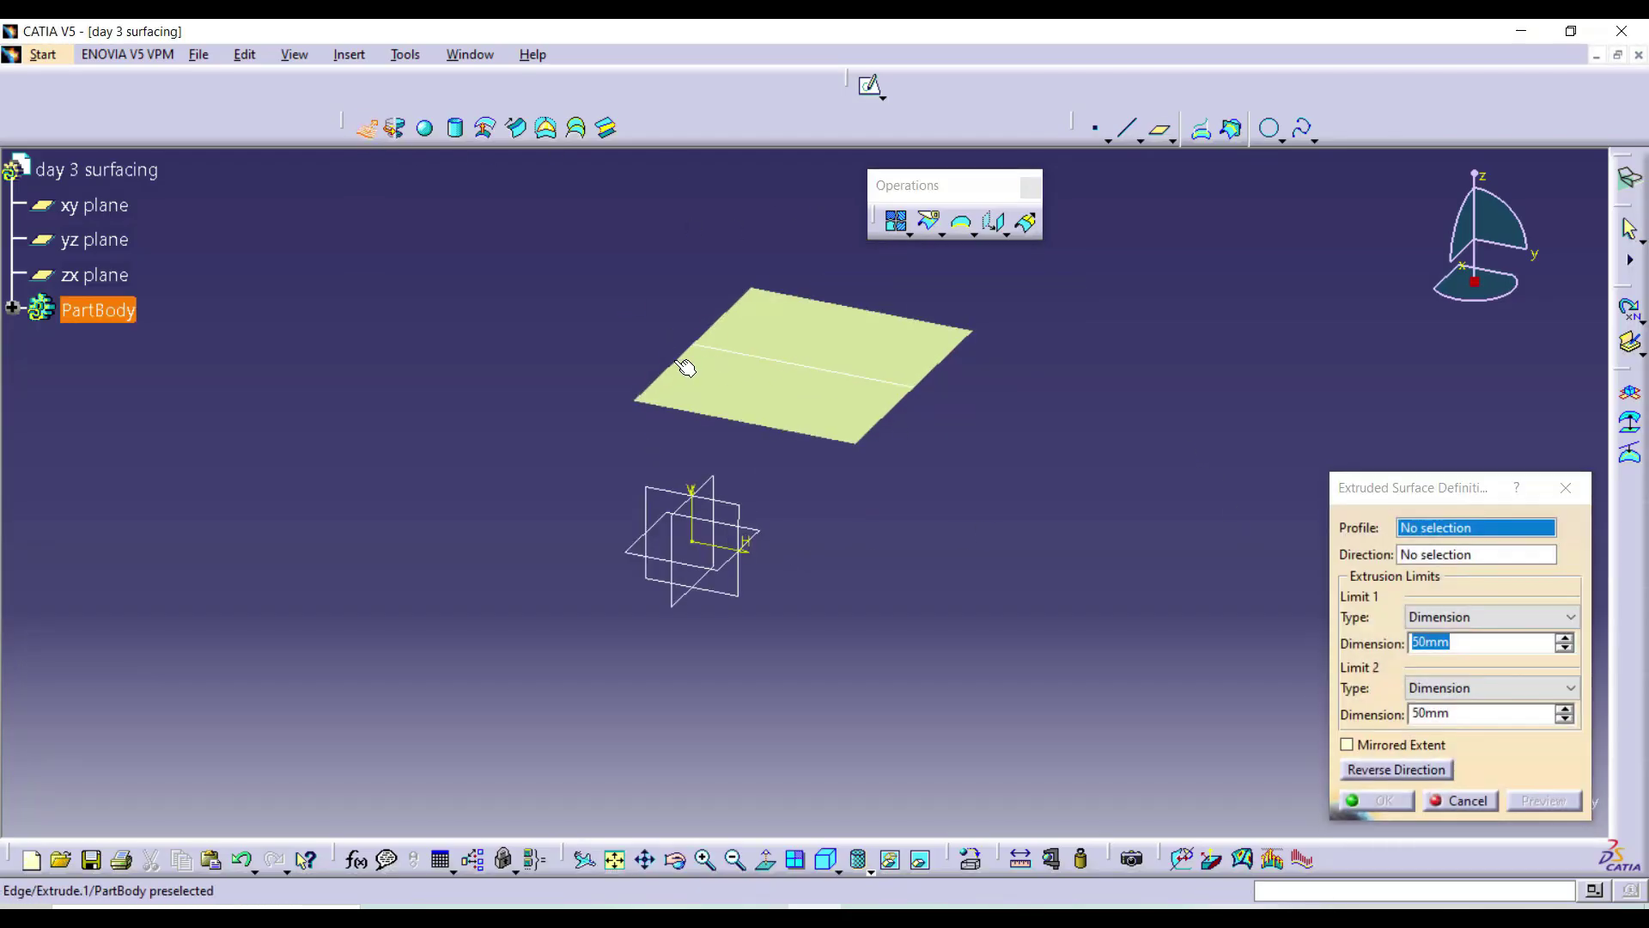
pyautogui.click(677, 361)
pyautogui.click(1565, 637)
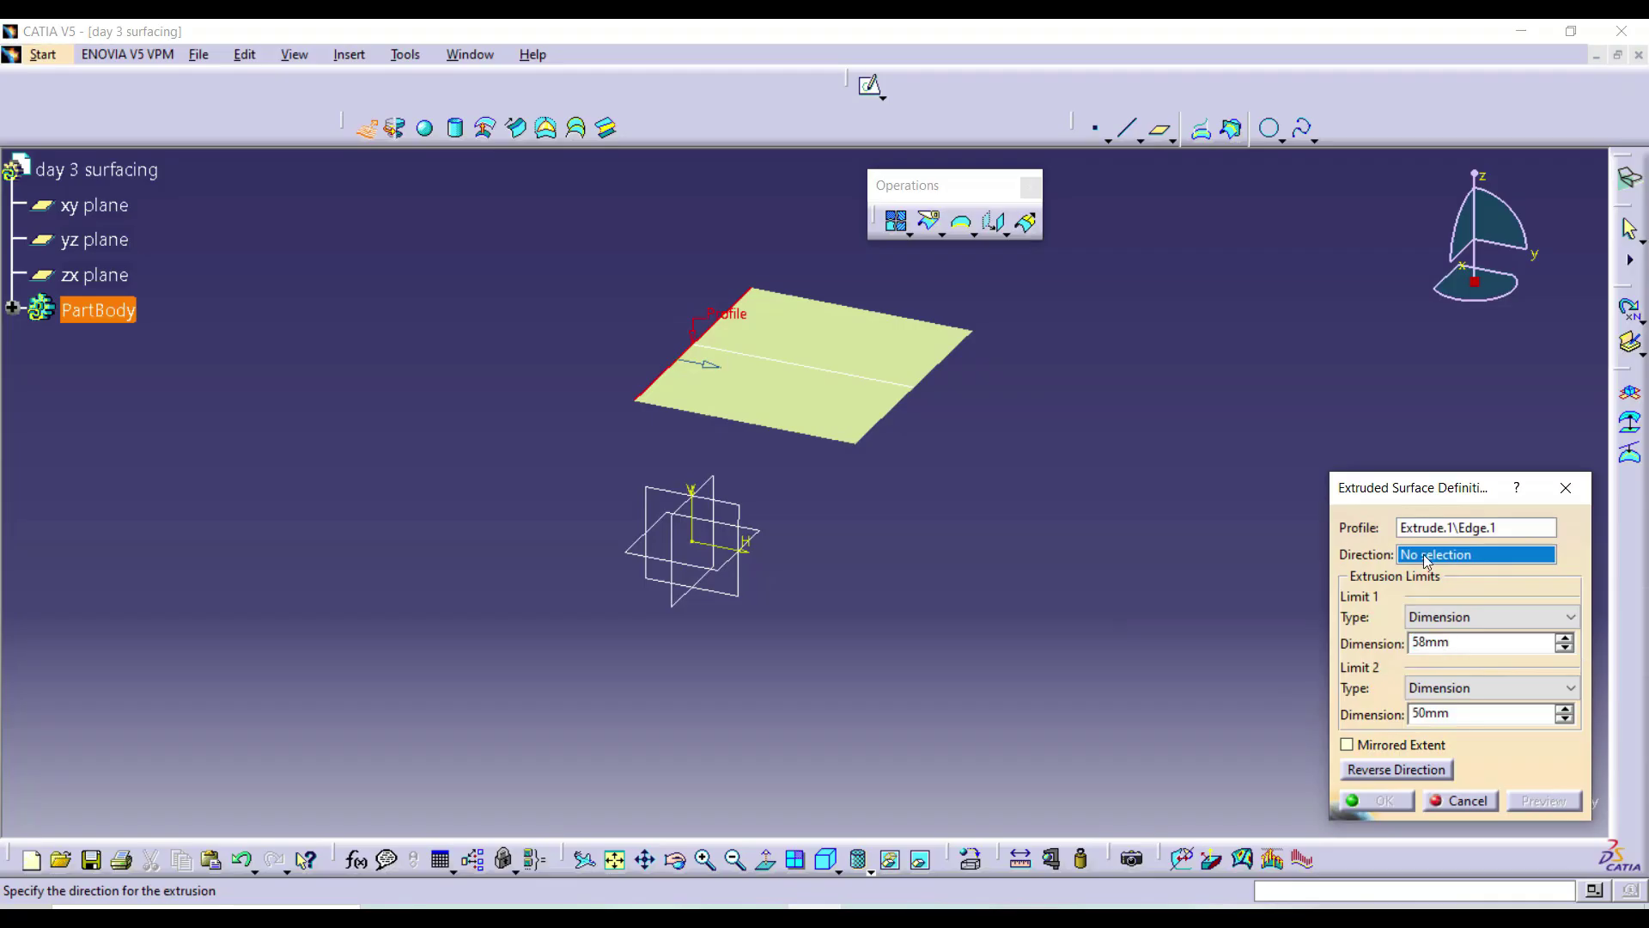
pyautogui.rightClick(1428, 560)
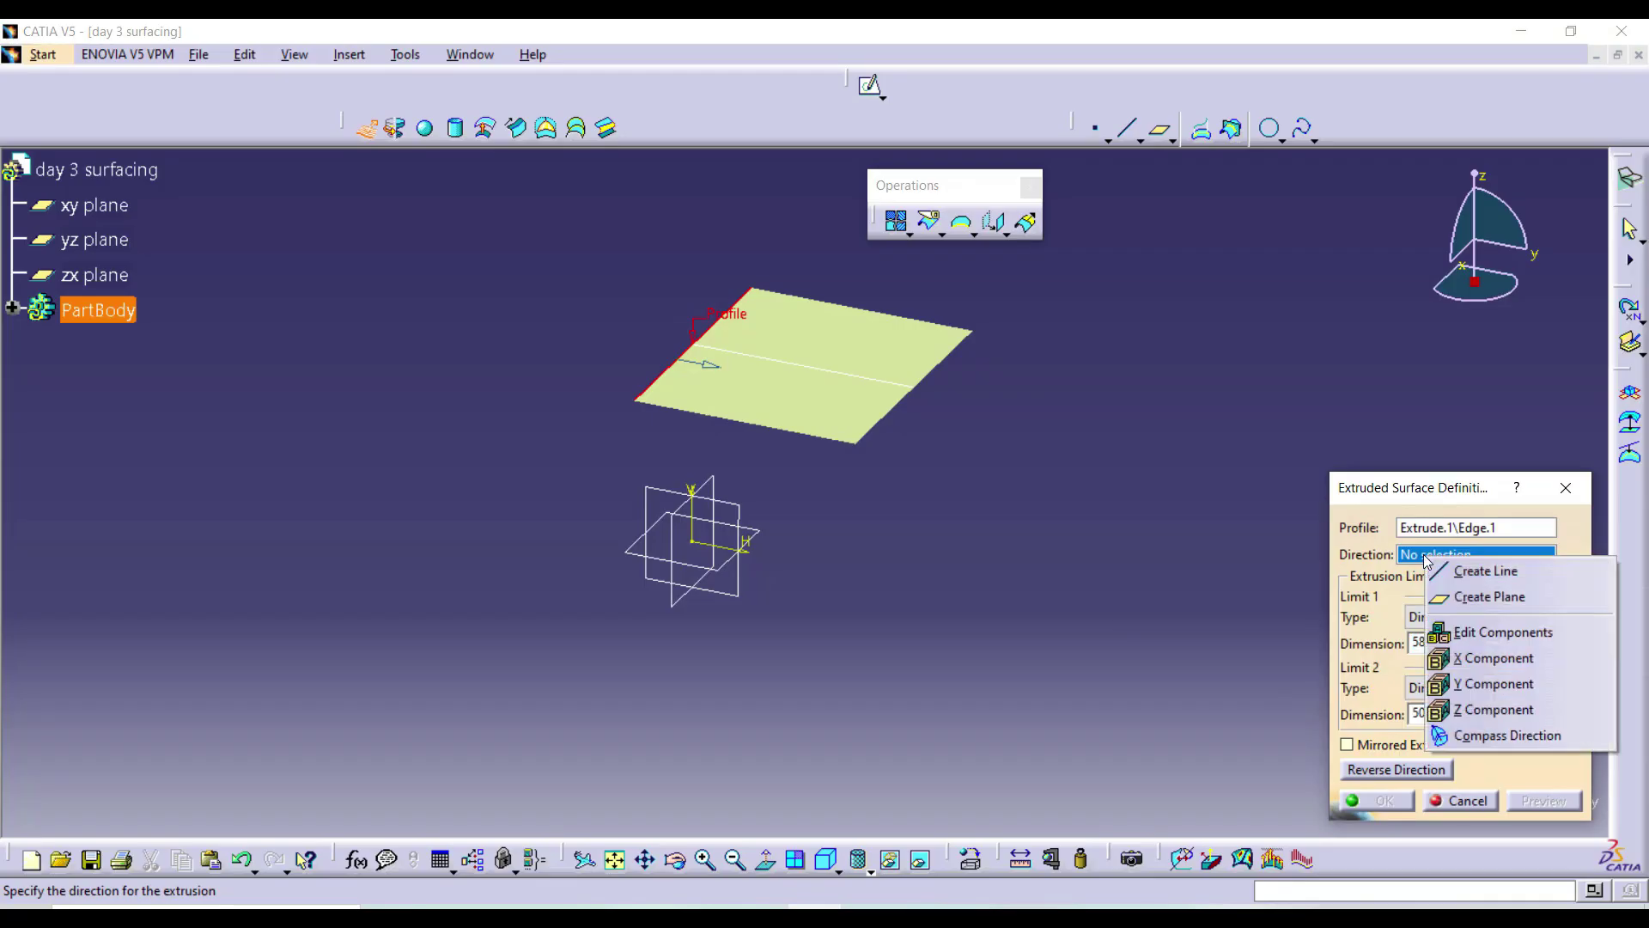
pyautogui.click(1478, 709)
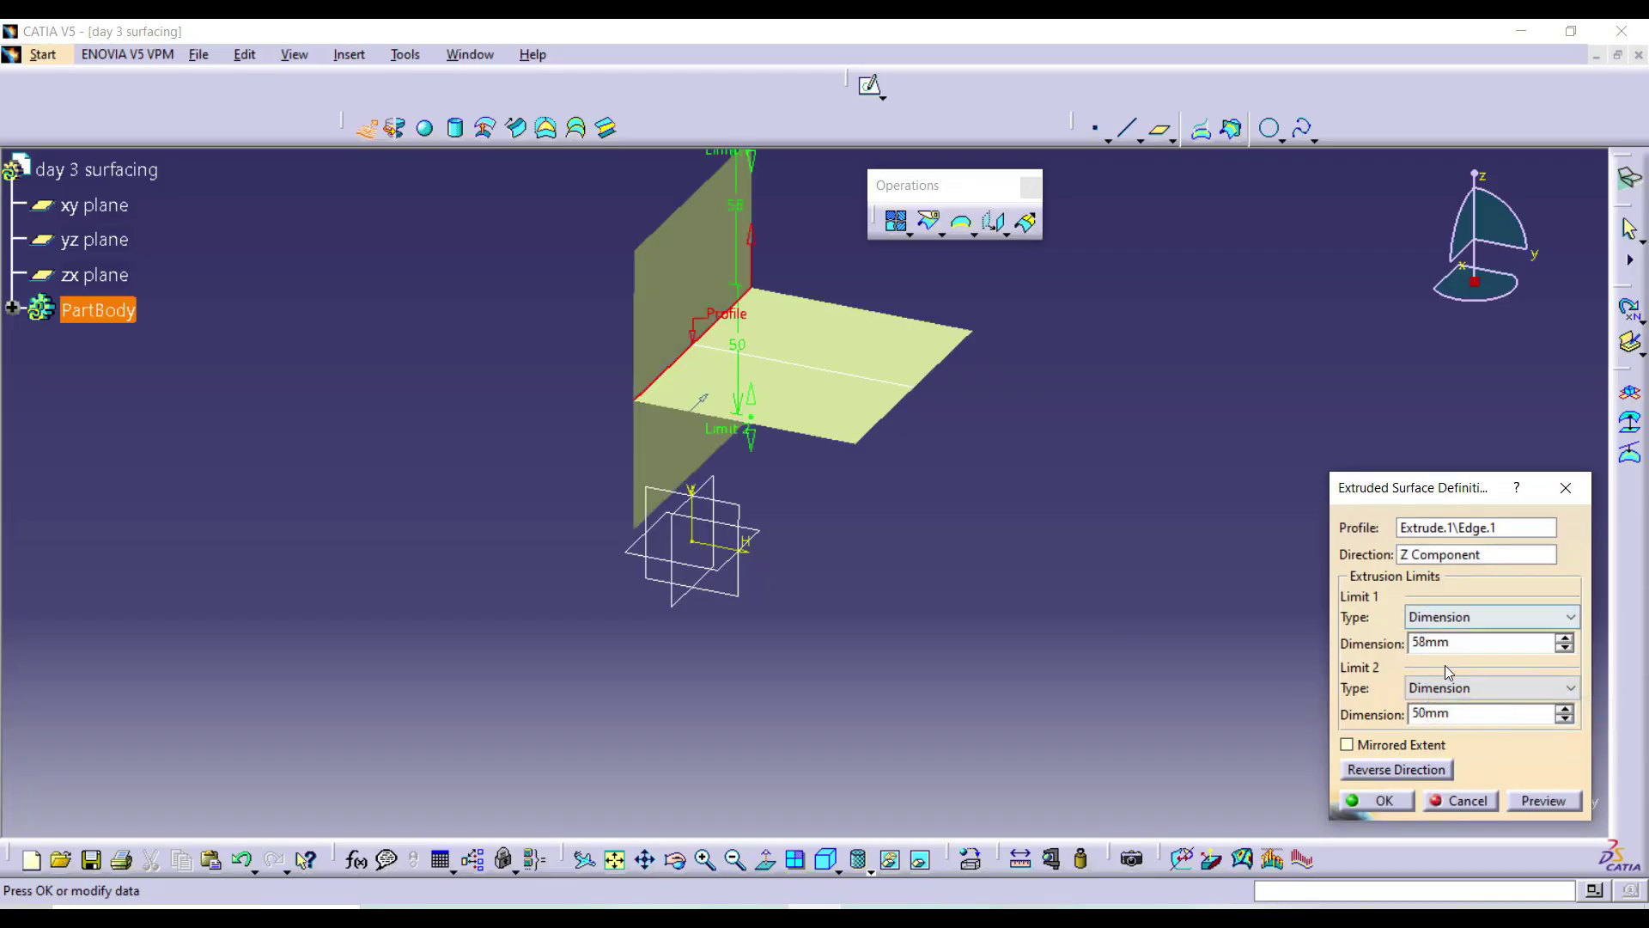
pyautogui.moveTo(1475, 647); pyautogui.dragTo(1237, 647)
pyautogui.write('0')
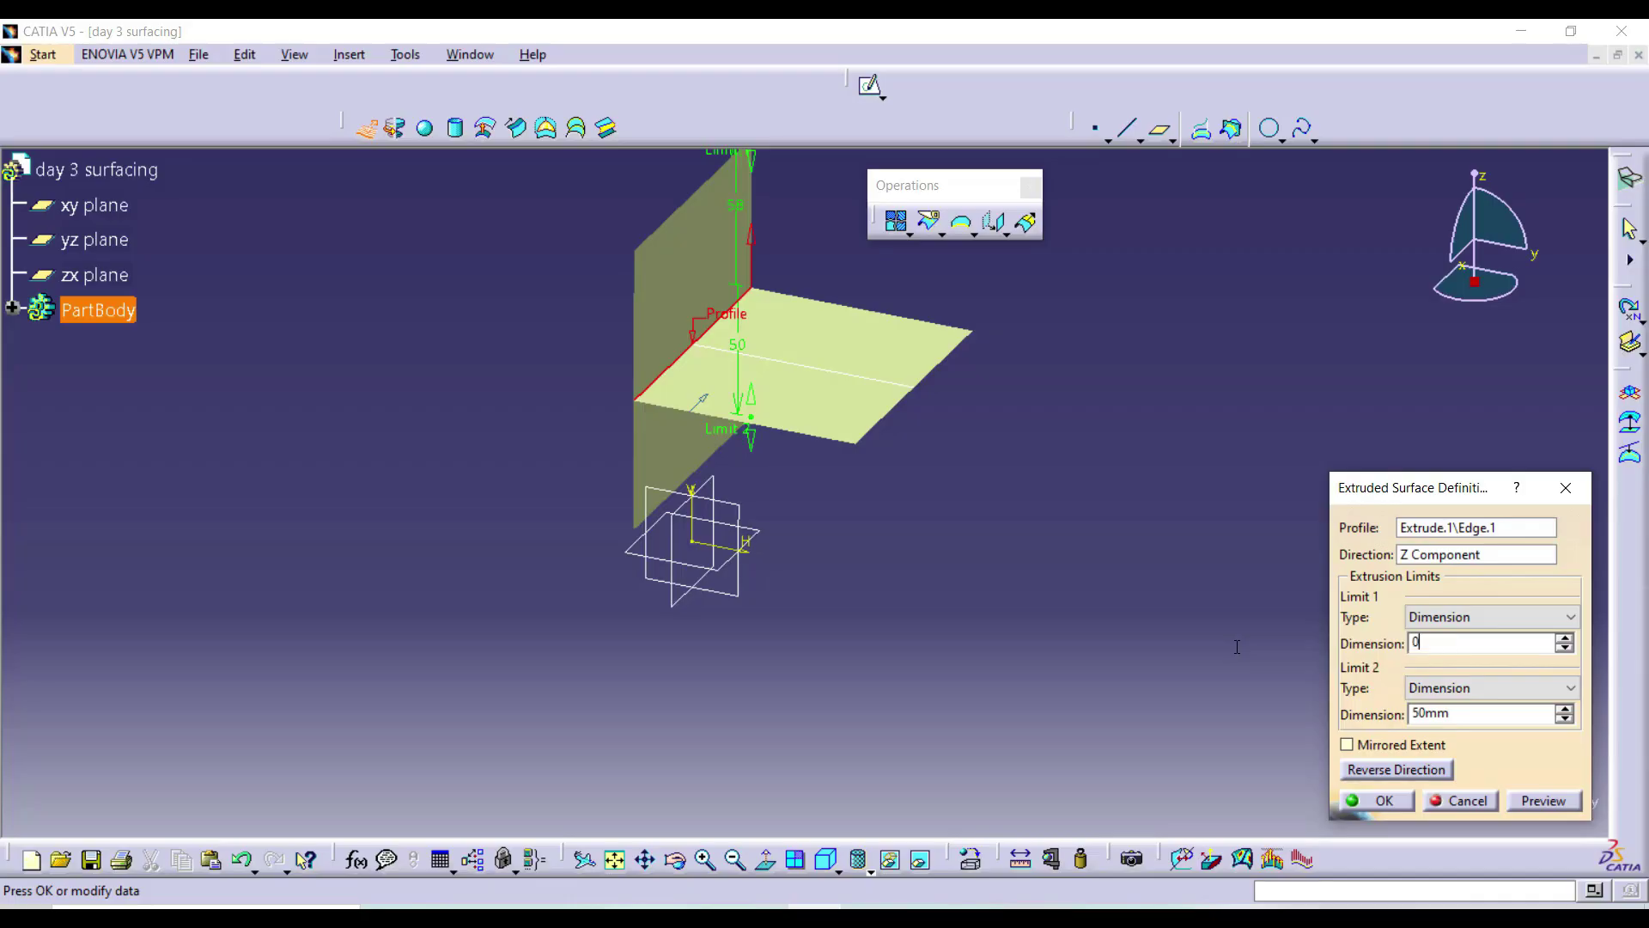
pyautogui.press('Return')
pyautogui.moveTo(982, 393); pyautogui.dragTo(981, 566, button='middle')
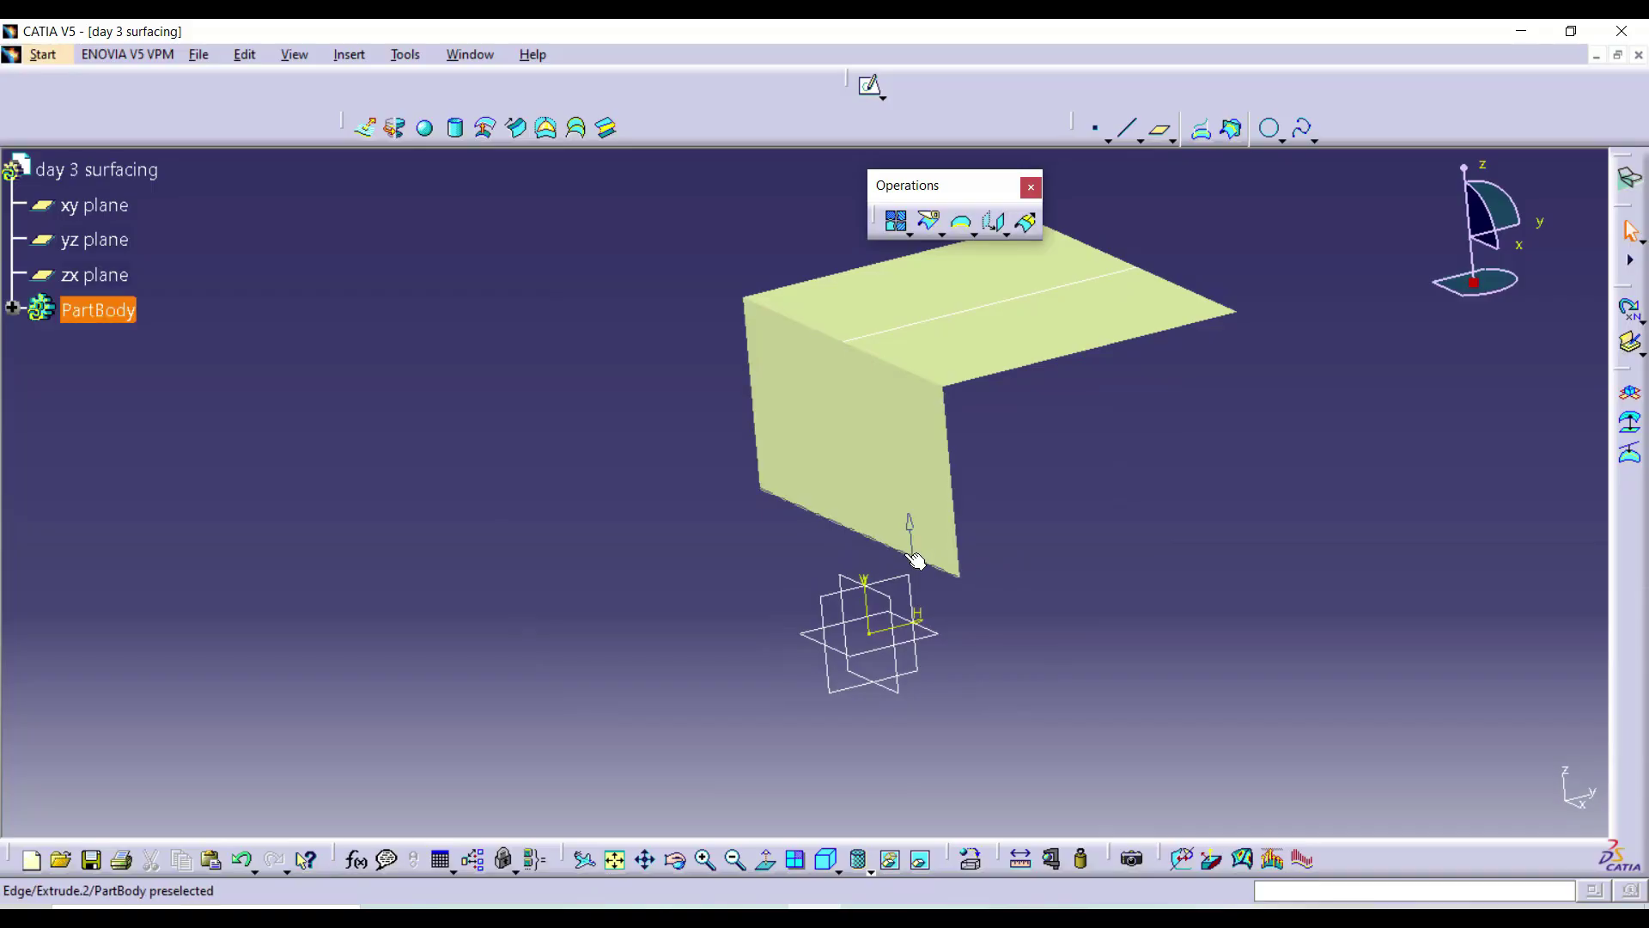
# - Extrude the vertical surface's lower edge outward along the Y component, with Limit 1 at 0 mm and Limit 2 at 50 mm
pyautogui.click(366, 128)
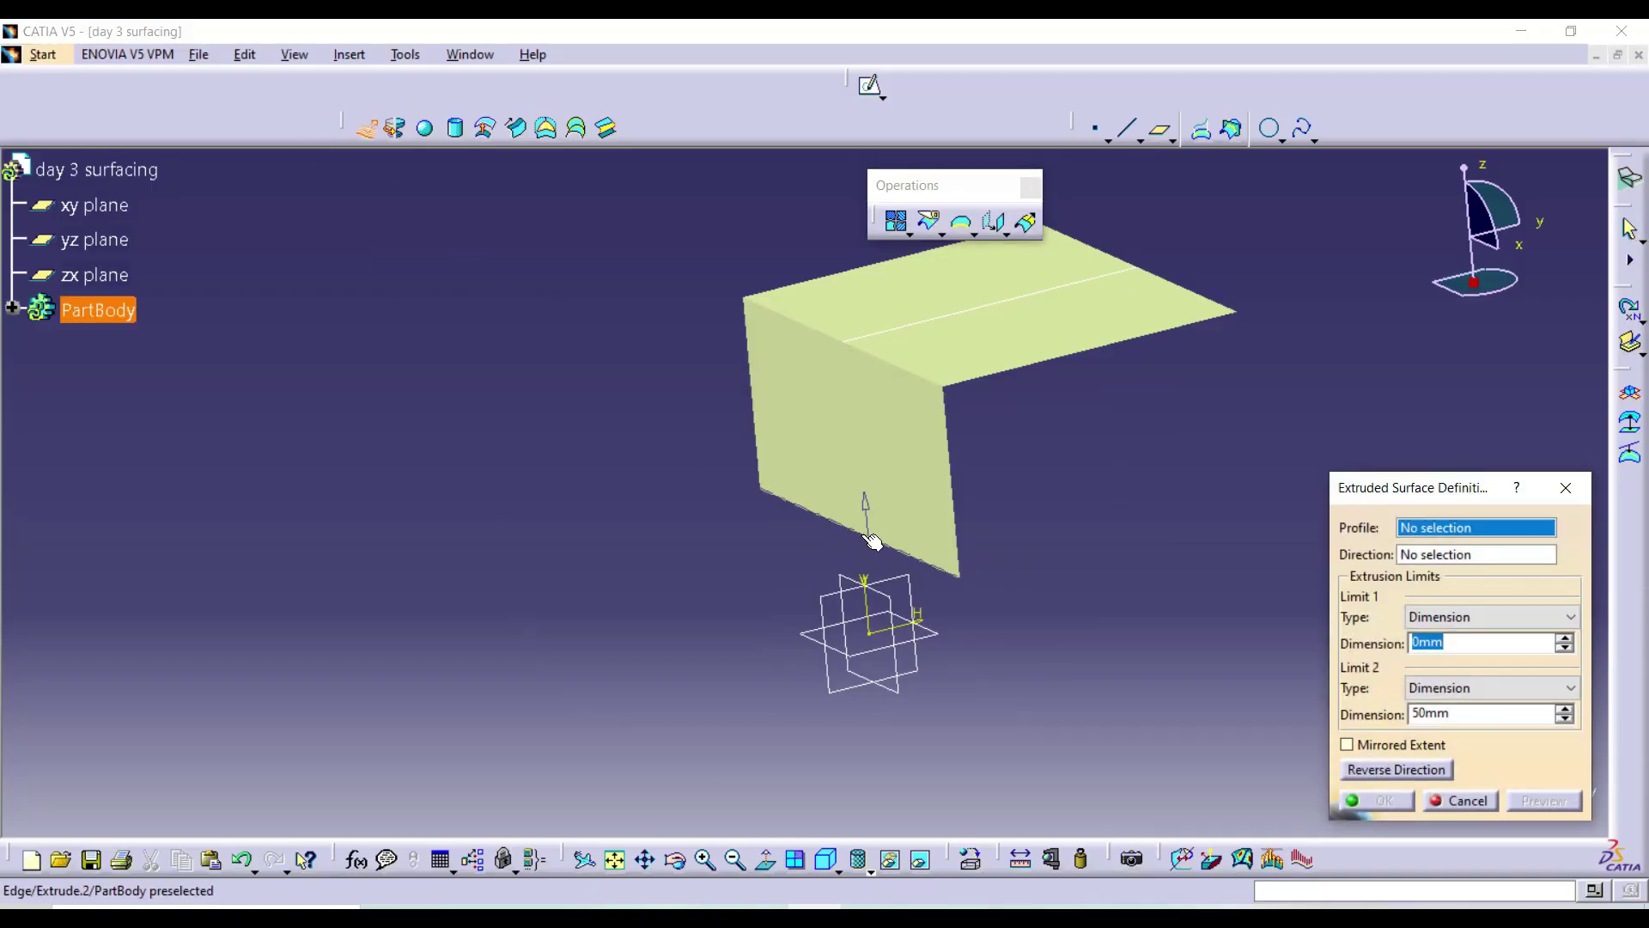
pyautogui.click(862, 533)
pyautogui.rightClick(1437, 554)
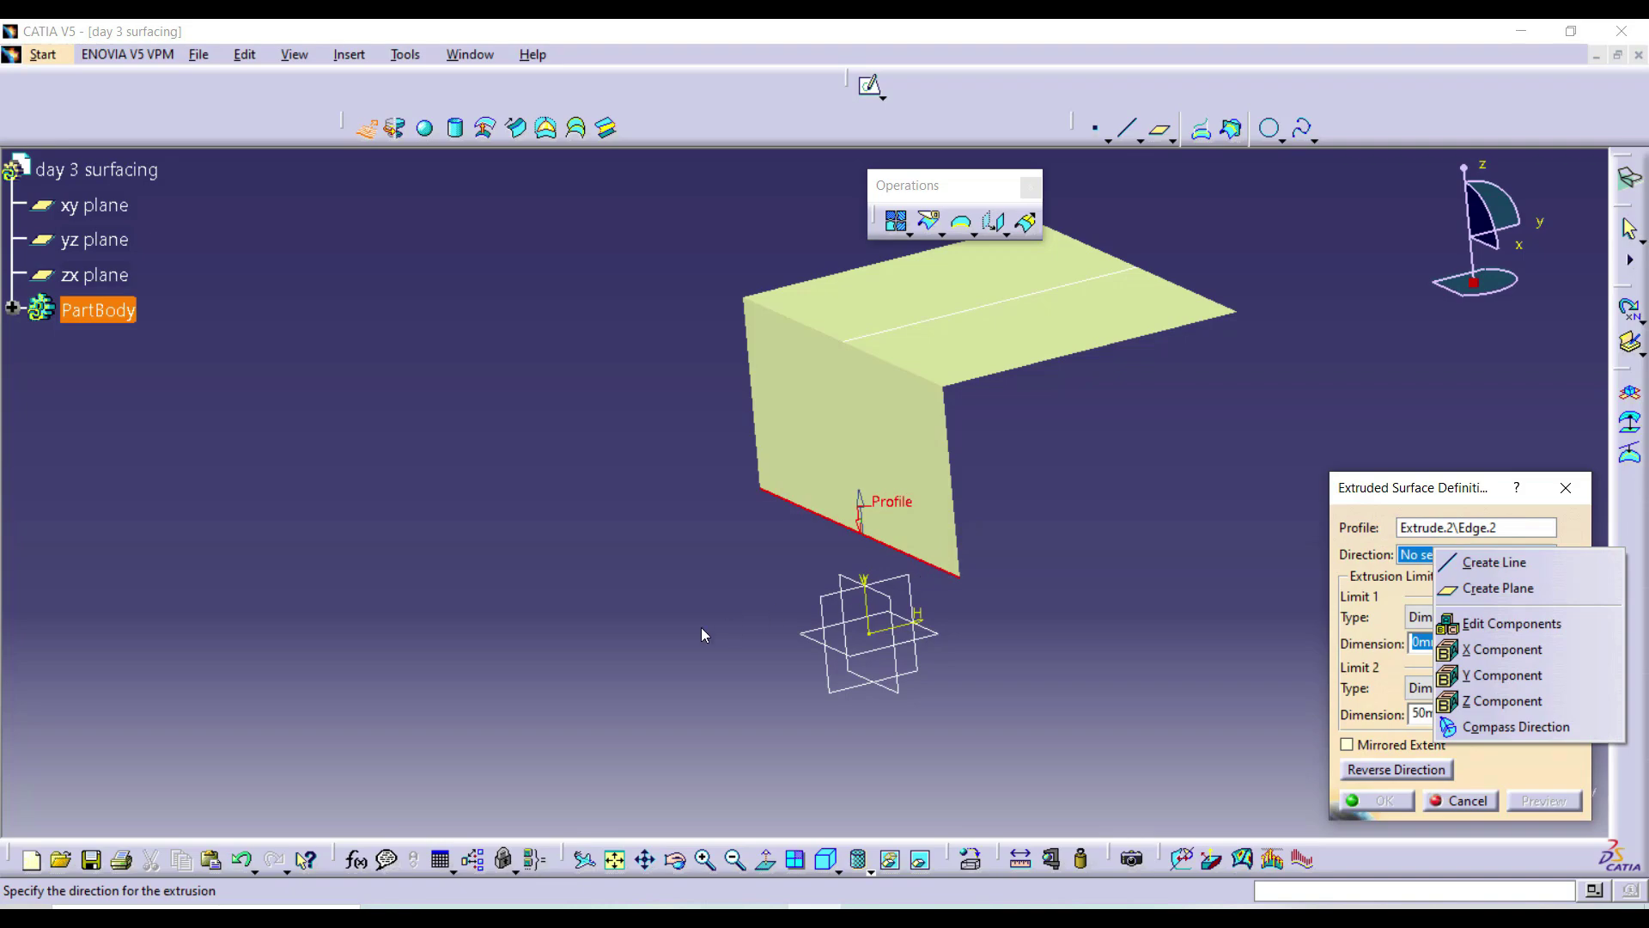
pyautogui.click(1488, 677)
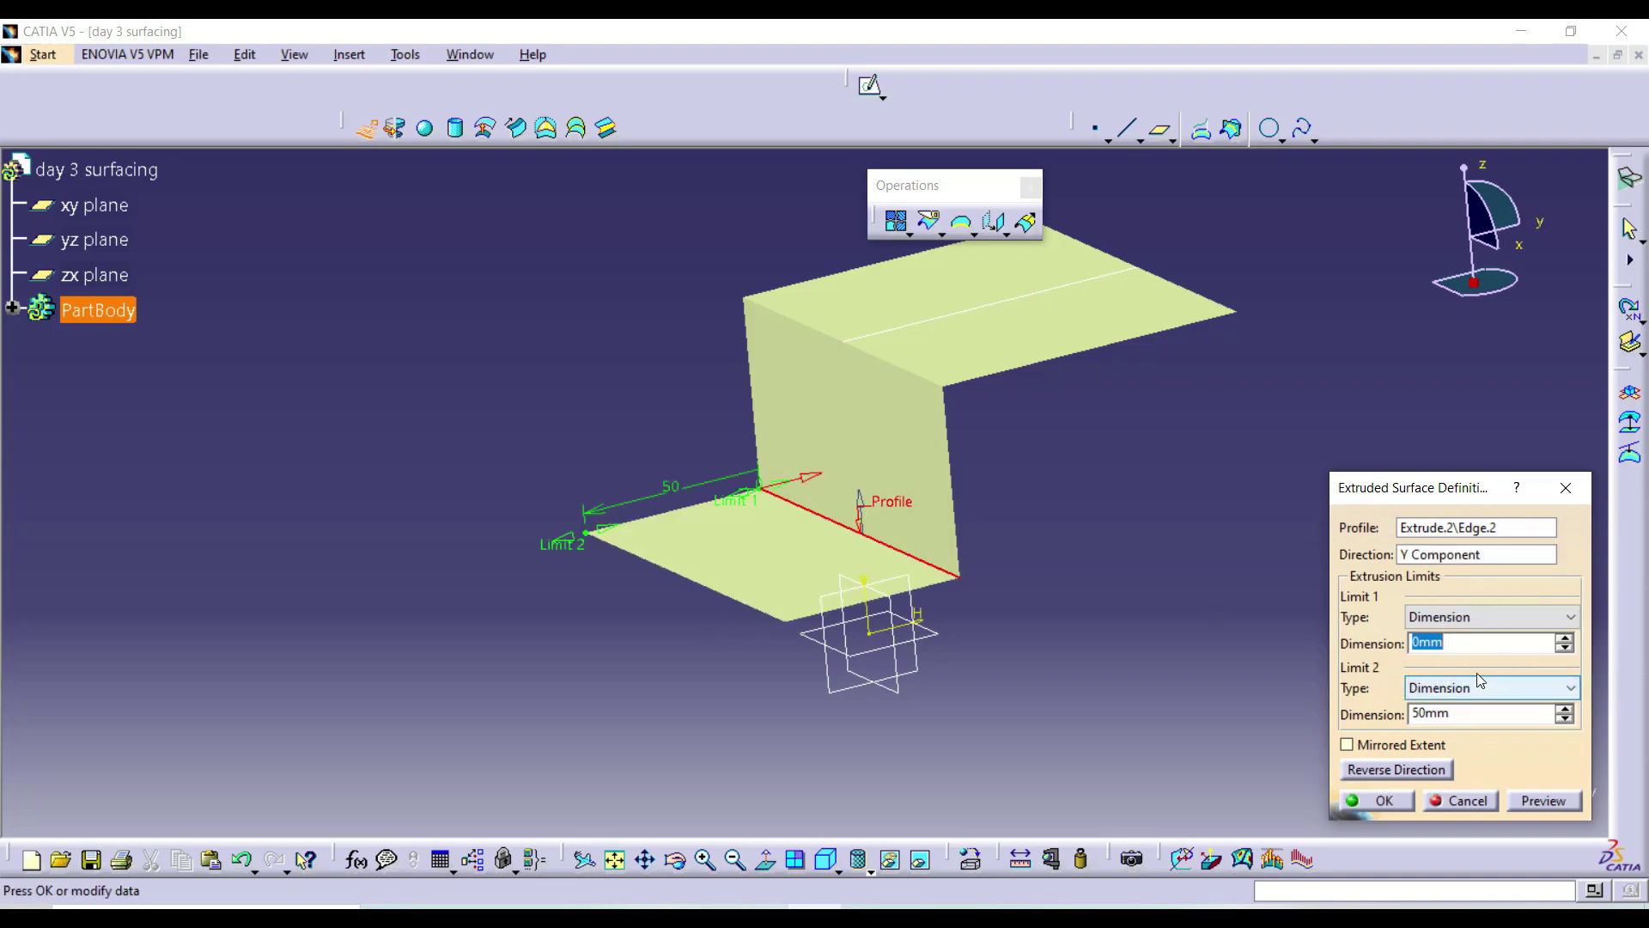
pyautogui.click(1393, 800)
pyautogui.moveTo(1116, 535); pyautogui.dragTo(707, 585, button='middle')
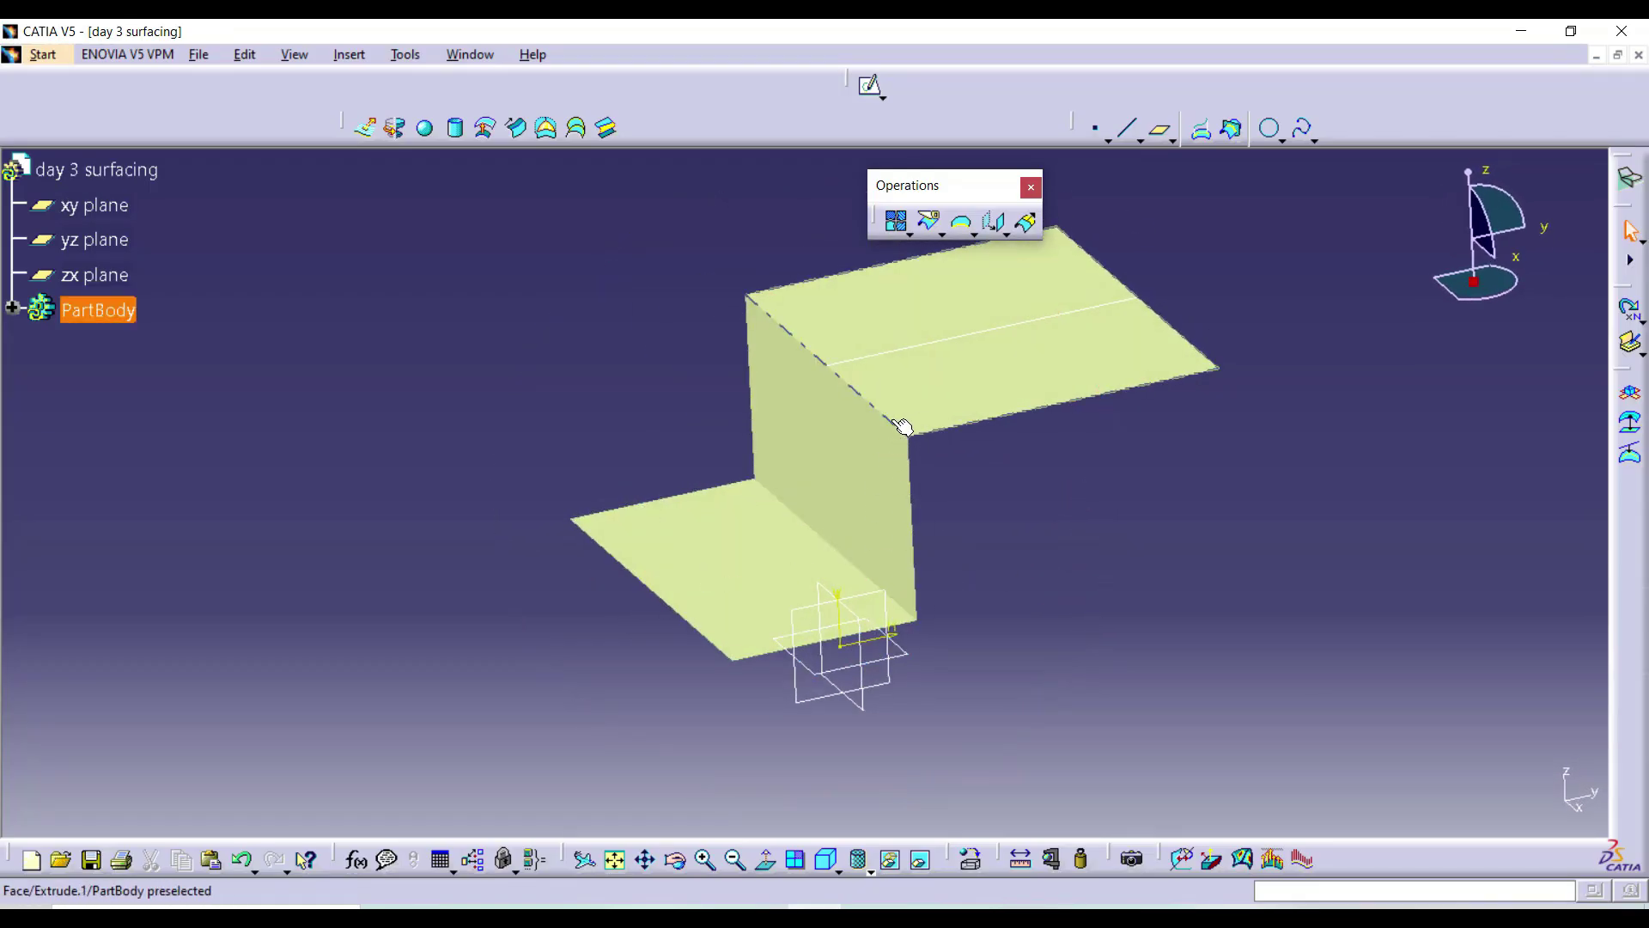
pyautogui.click(594, 419)
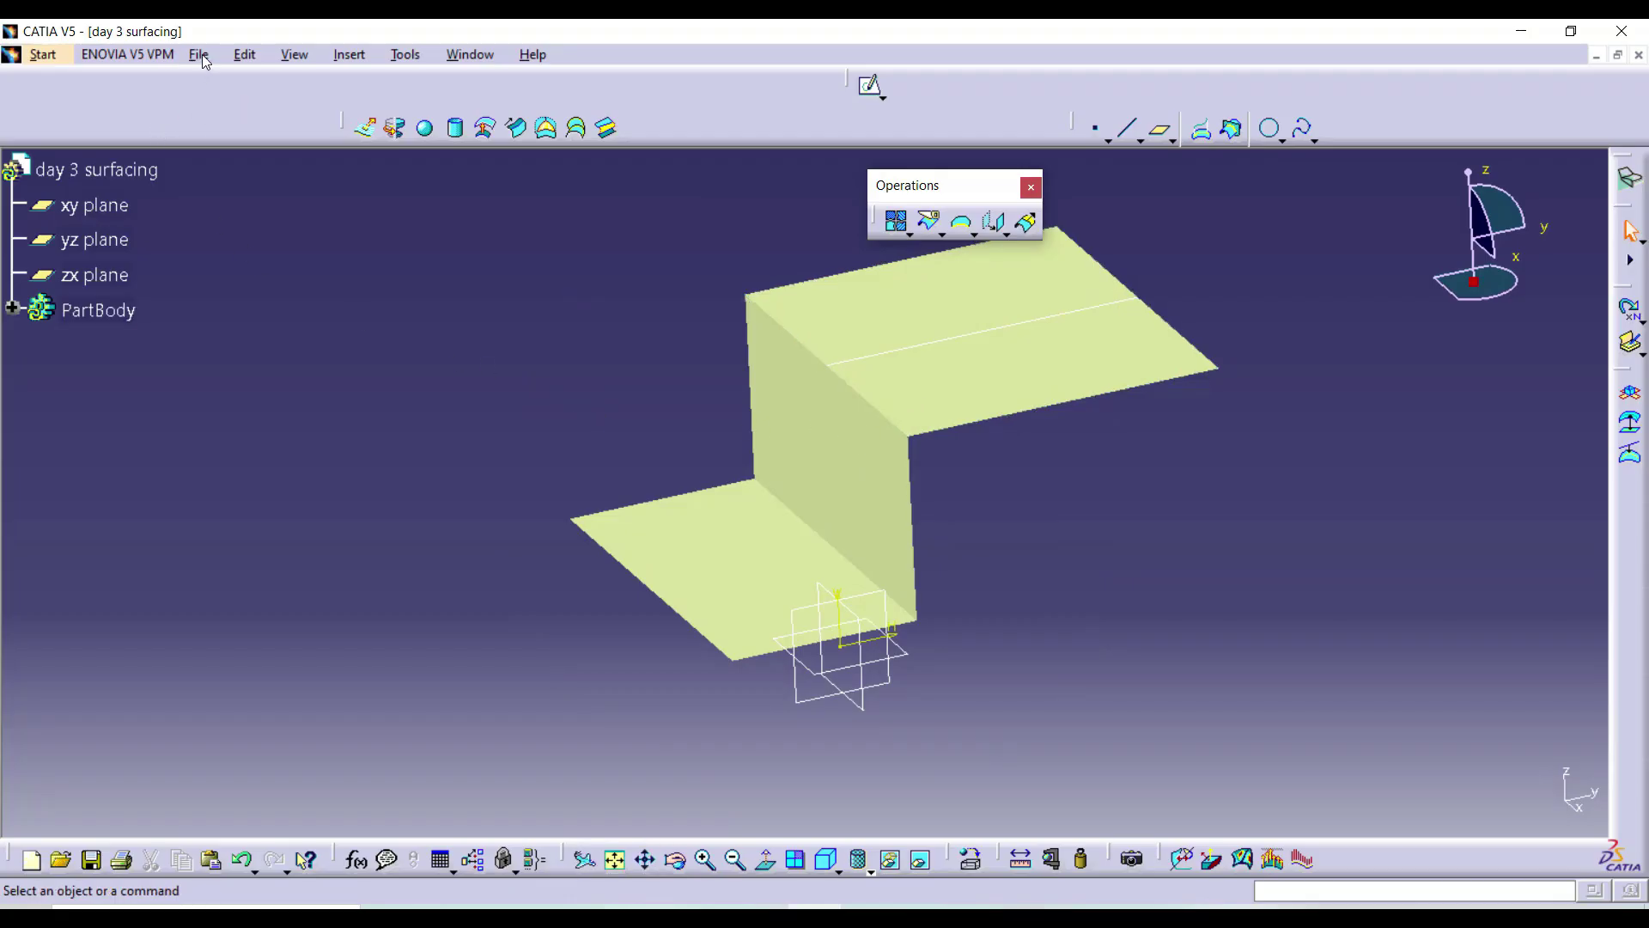
# - Switch to the Generative Shape Design workbench and redock the Operations toolbar apart from the surface tools in the same row
pyautogui.click(43, 55)
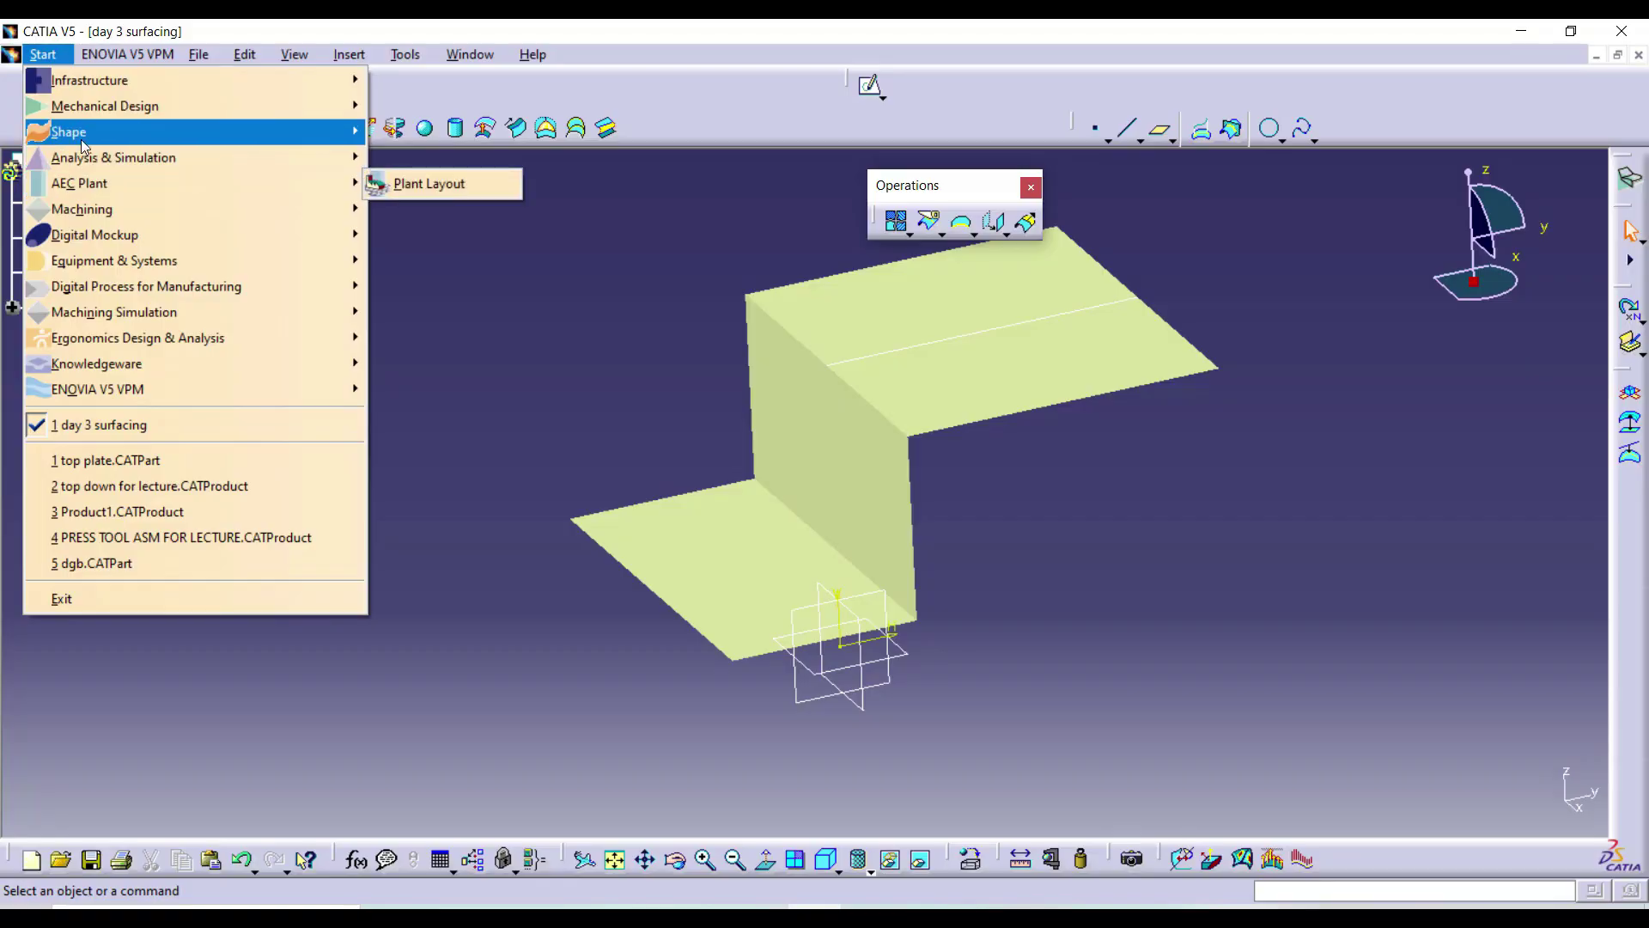
pyautogui.moveTo(82, 142)
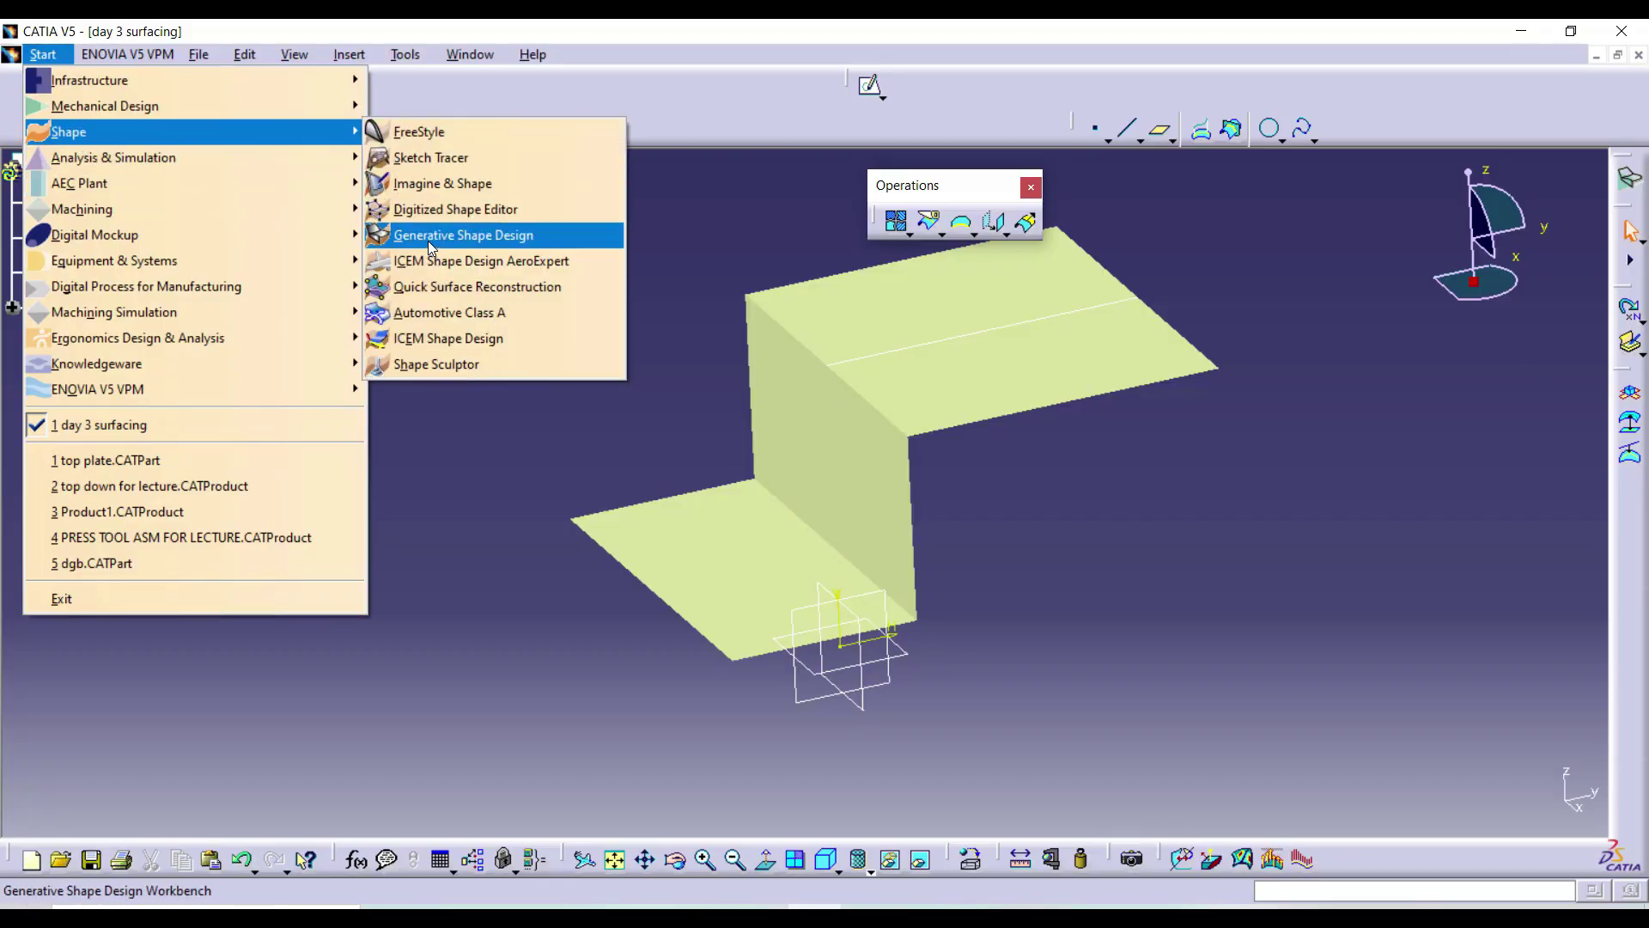
pyautogui.click(516, 238)
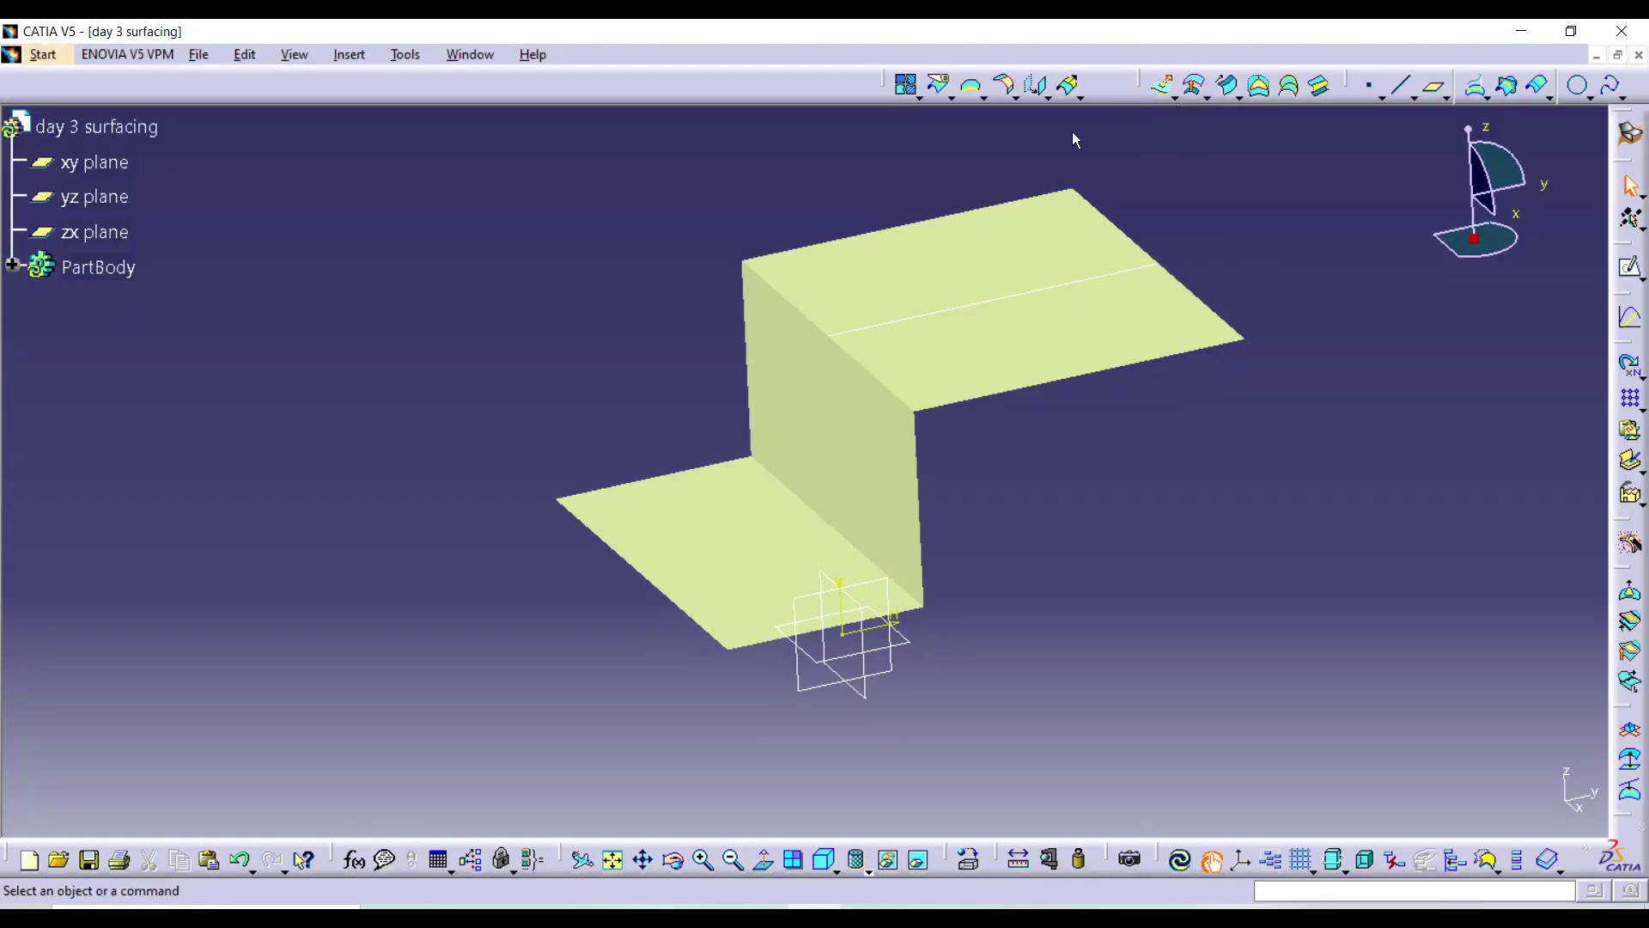
pyautogui.moveTo(884, 82); pyautogui.dragTo(729, 164)
pyautogui.moveTo(757, 106); pyautogui.dragTo(752, 70)
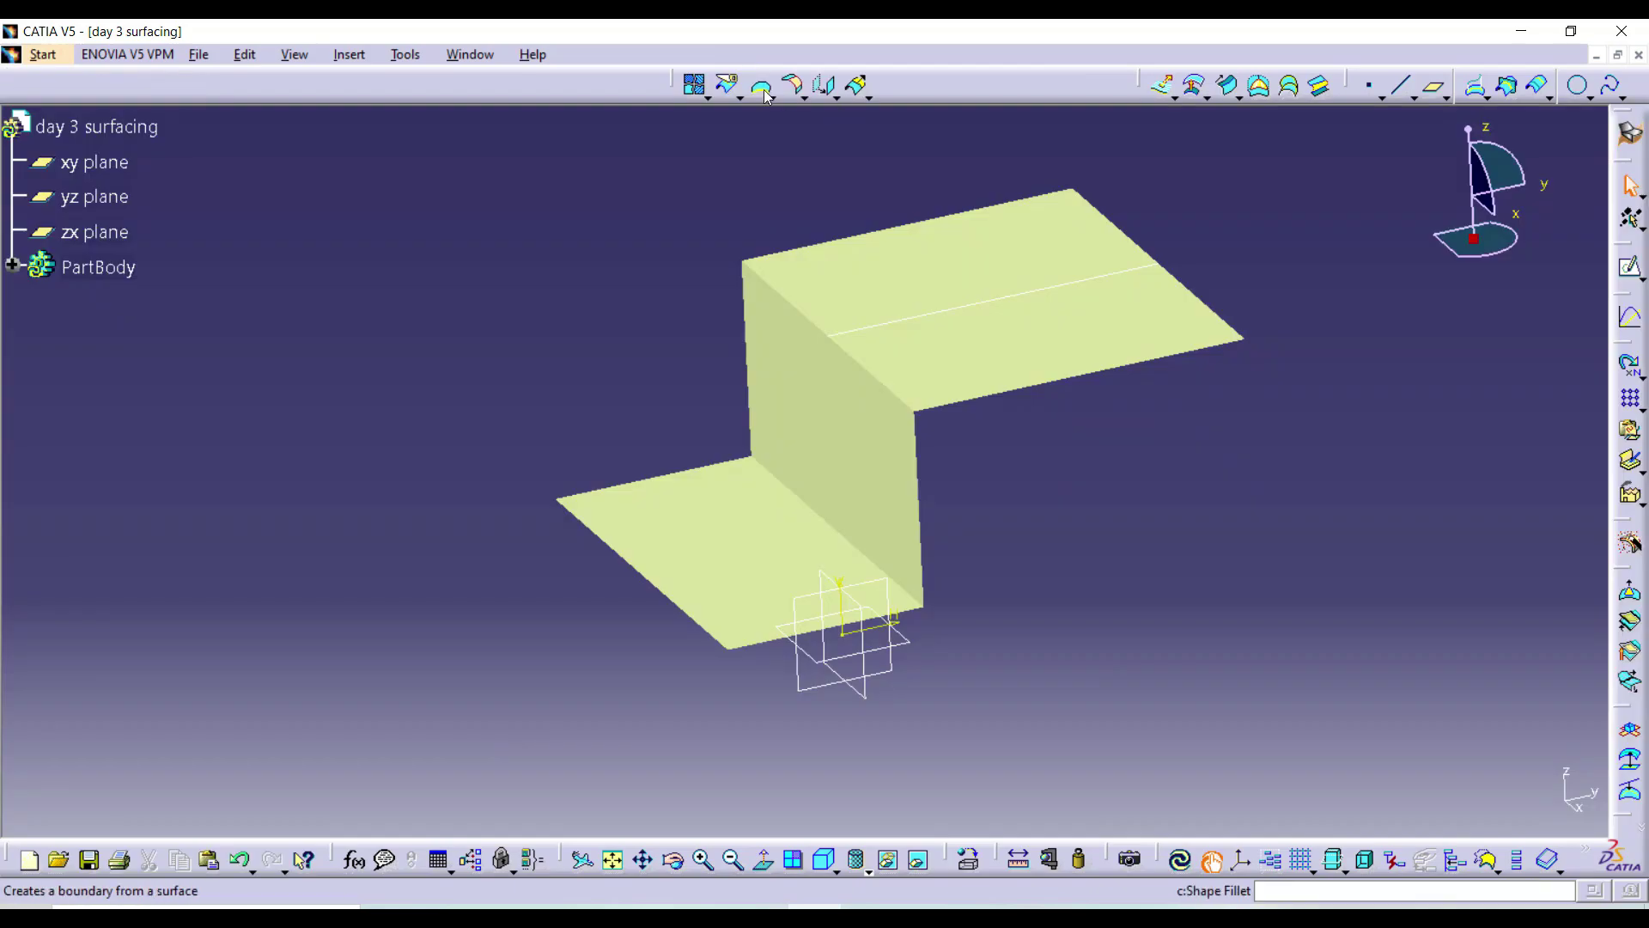
pyautogui.click(805, 95)
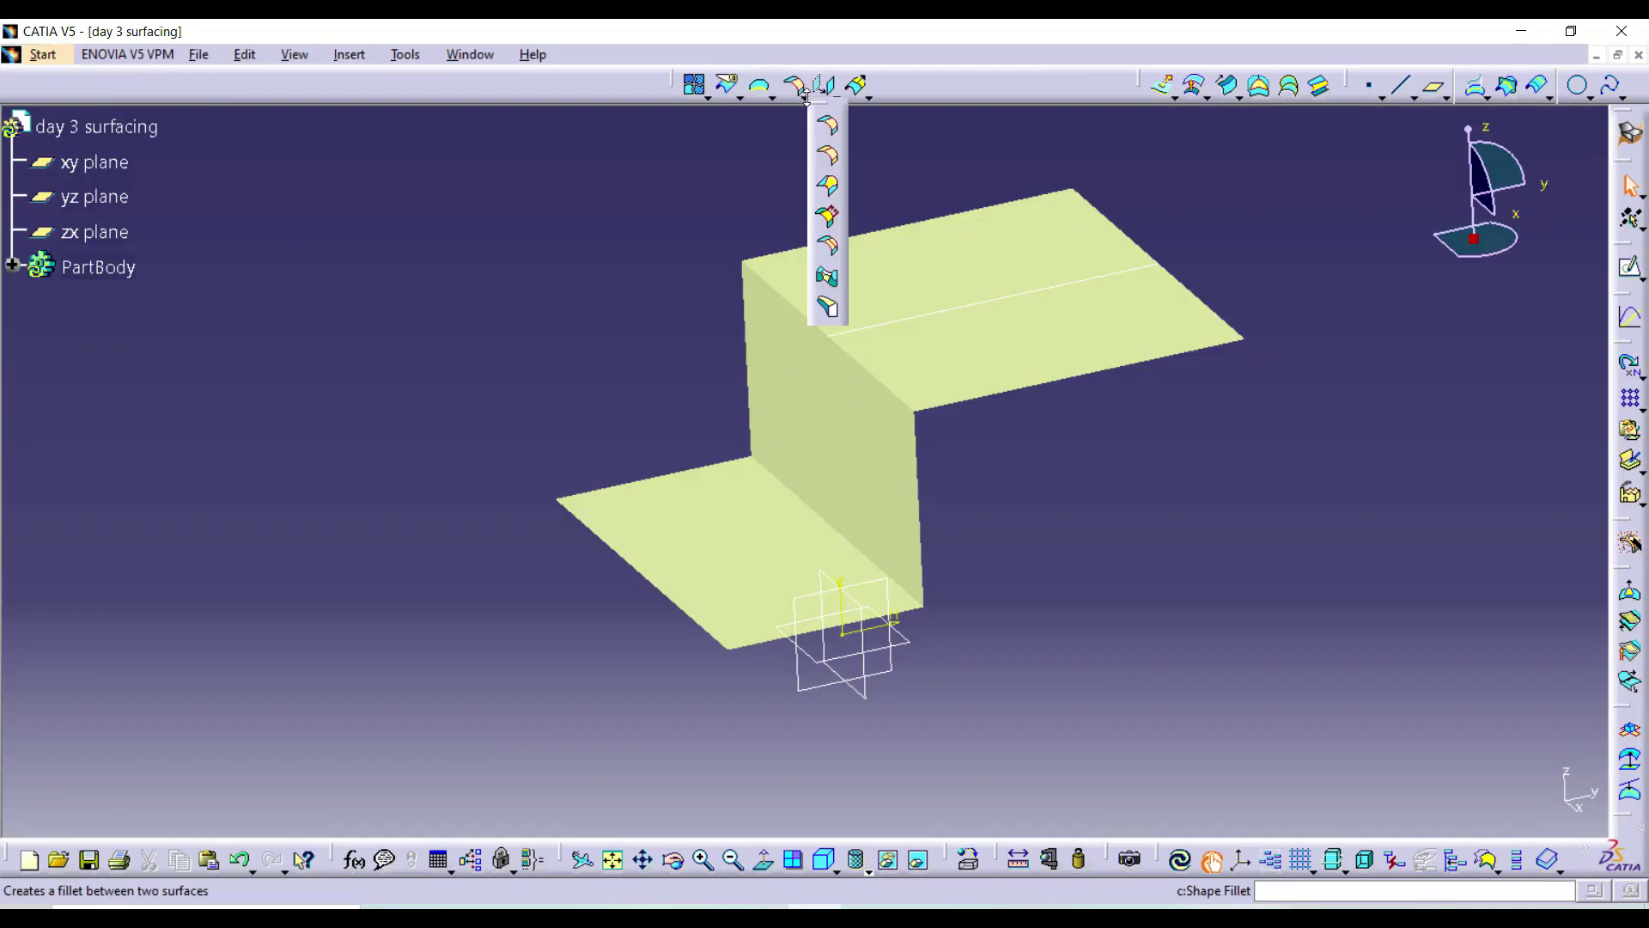
pyautogui.click(833, 158)
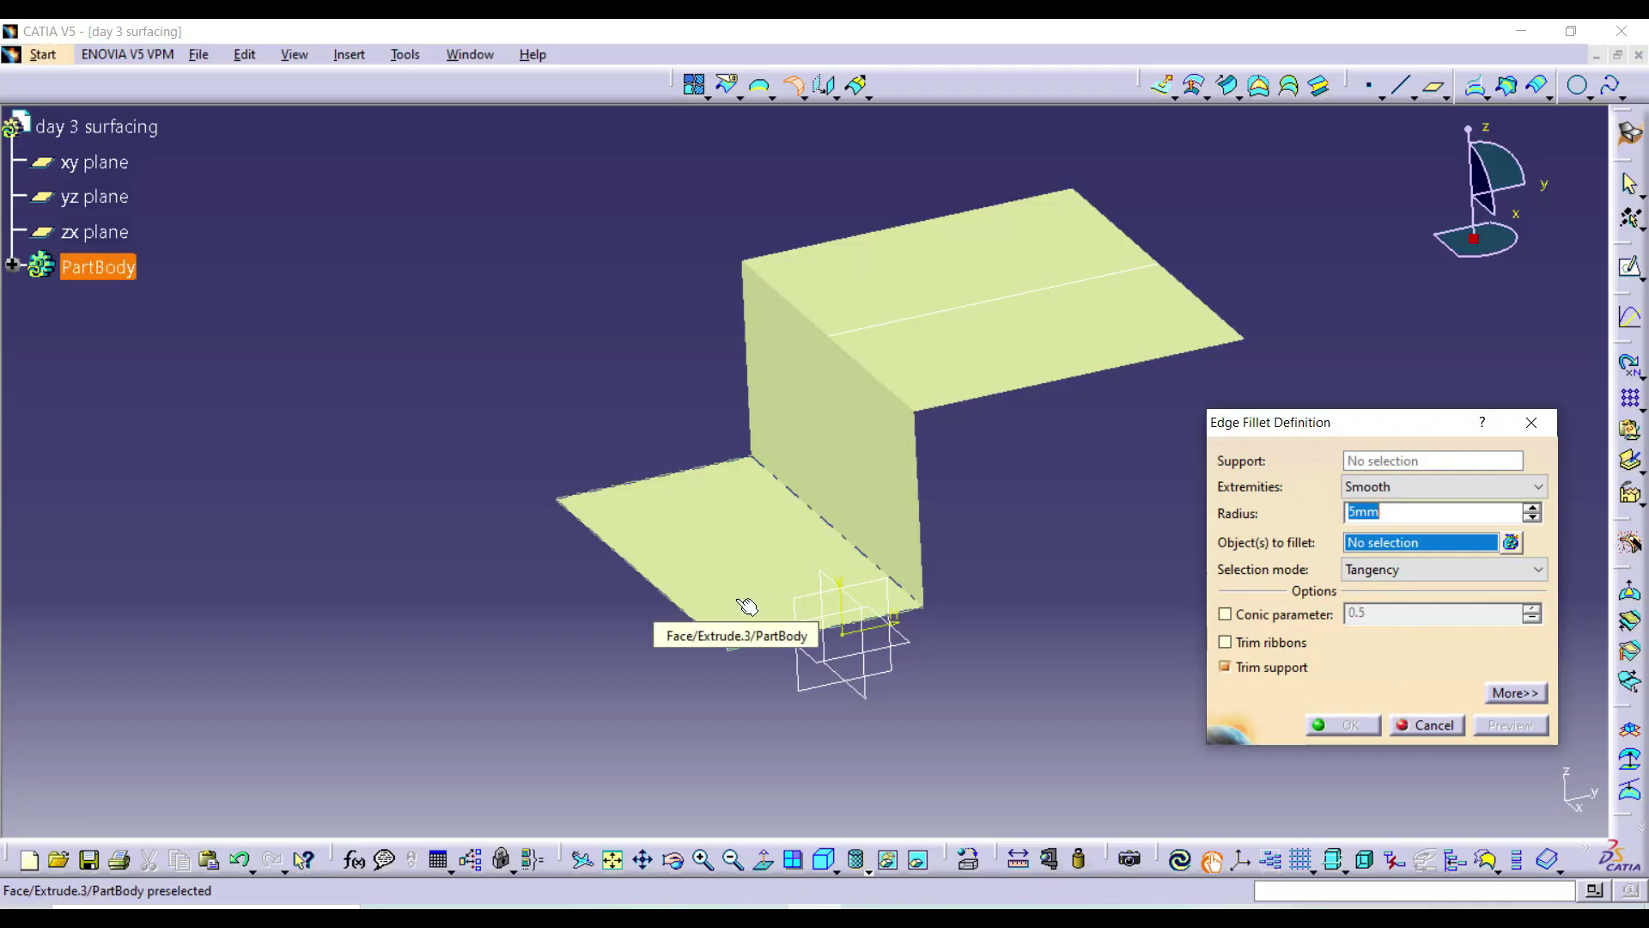
pyautogui.press('Escape')
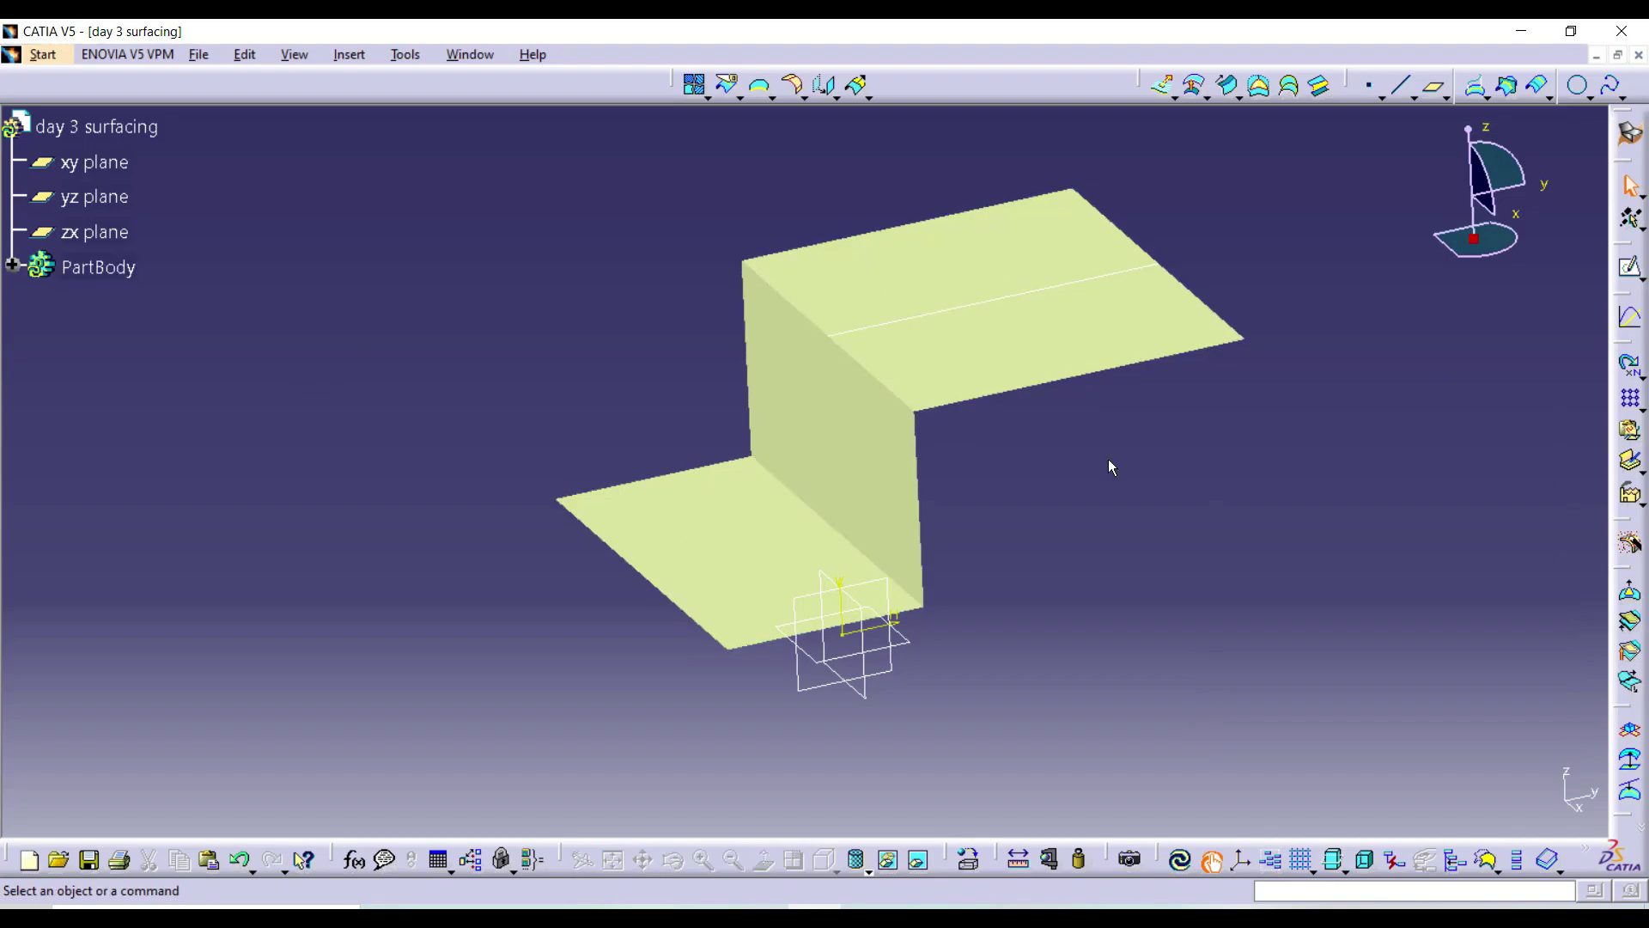
# - Start a Join operation with the three extruded surfaces of the step shape as the elements to join
pyautogui.click(693, 86)
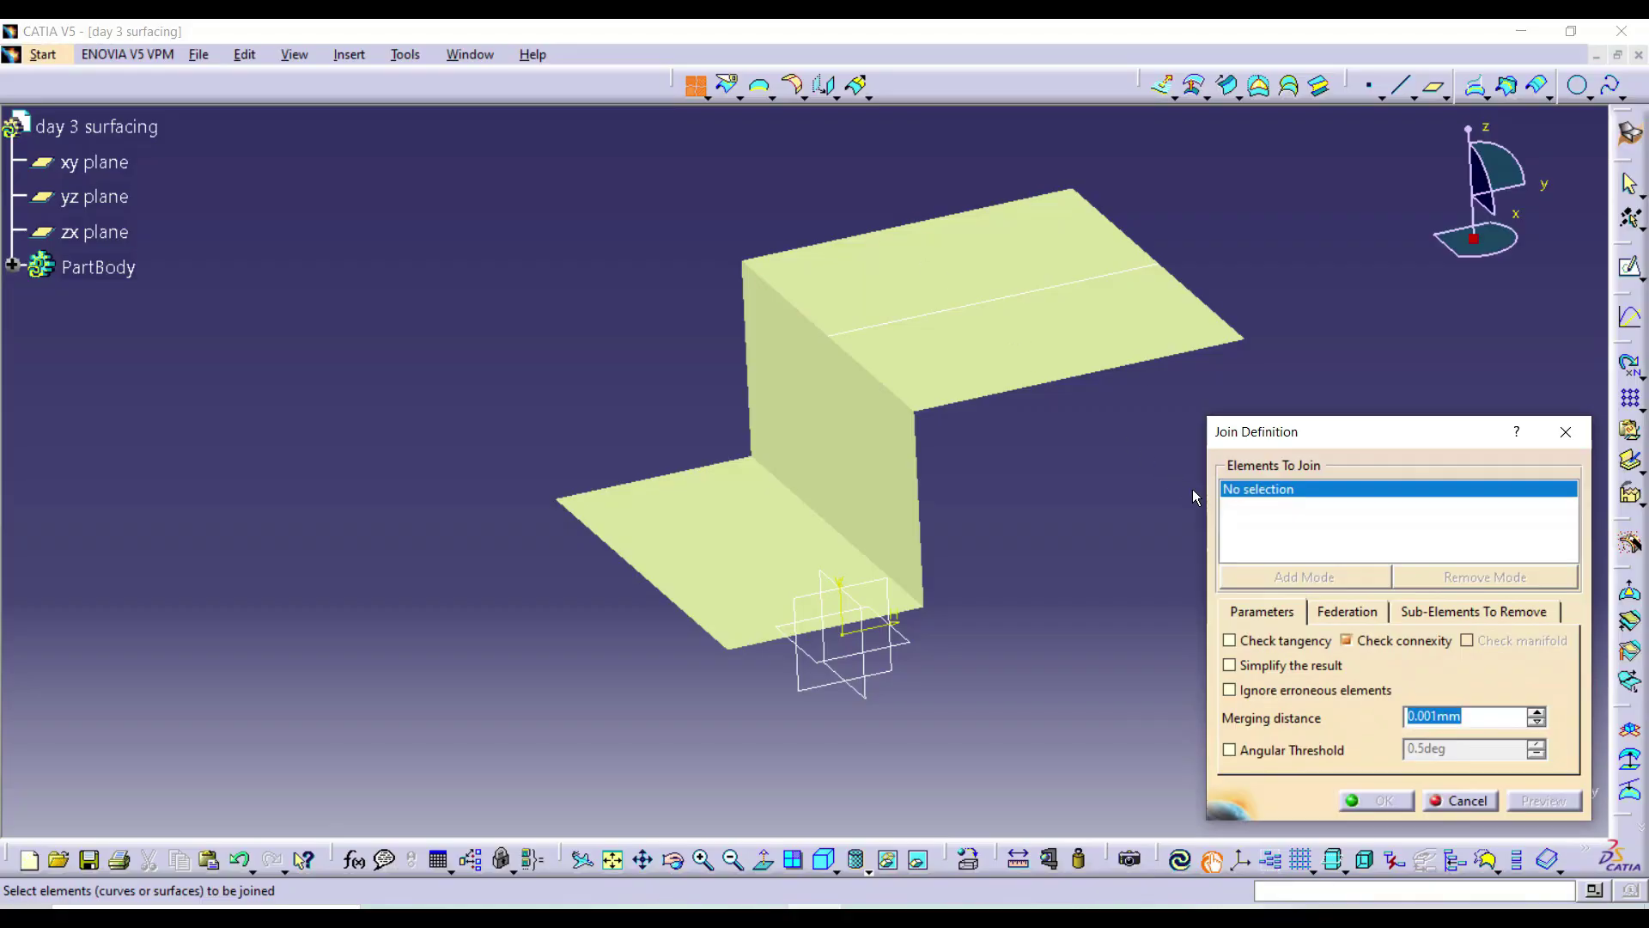
pyautogui.click(914, 371)
pyautogui.click(861, 486)
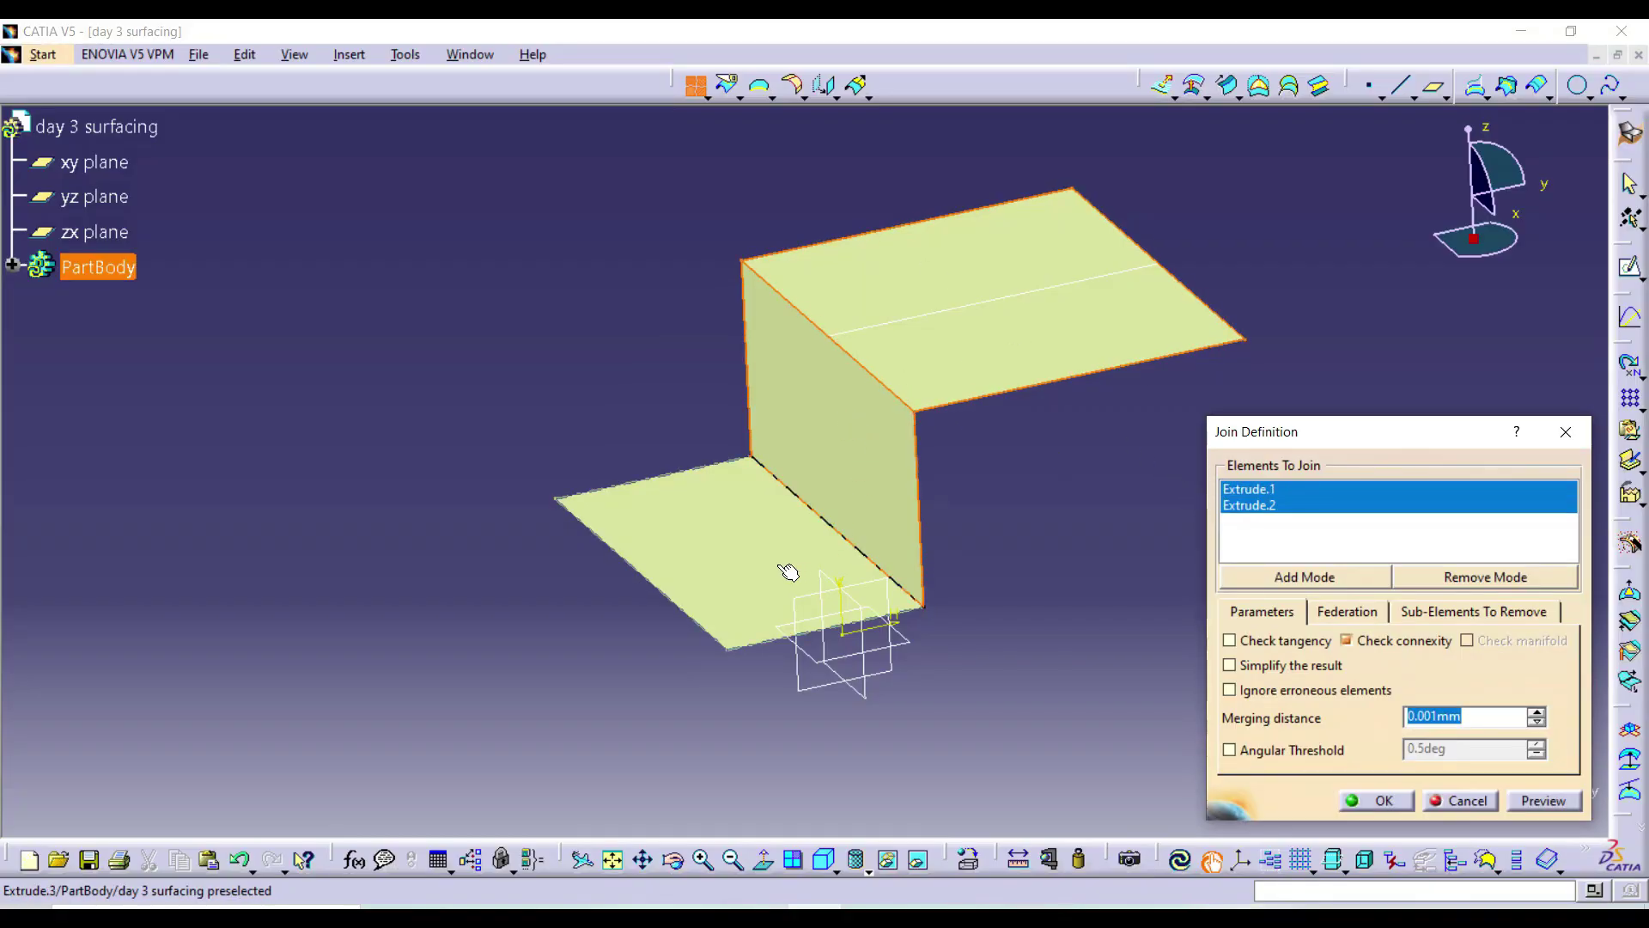
pyautogui.click(749, 558)
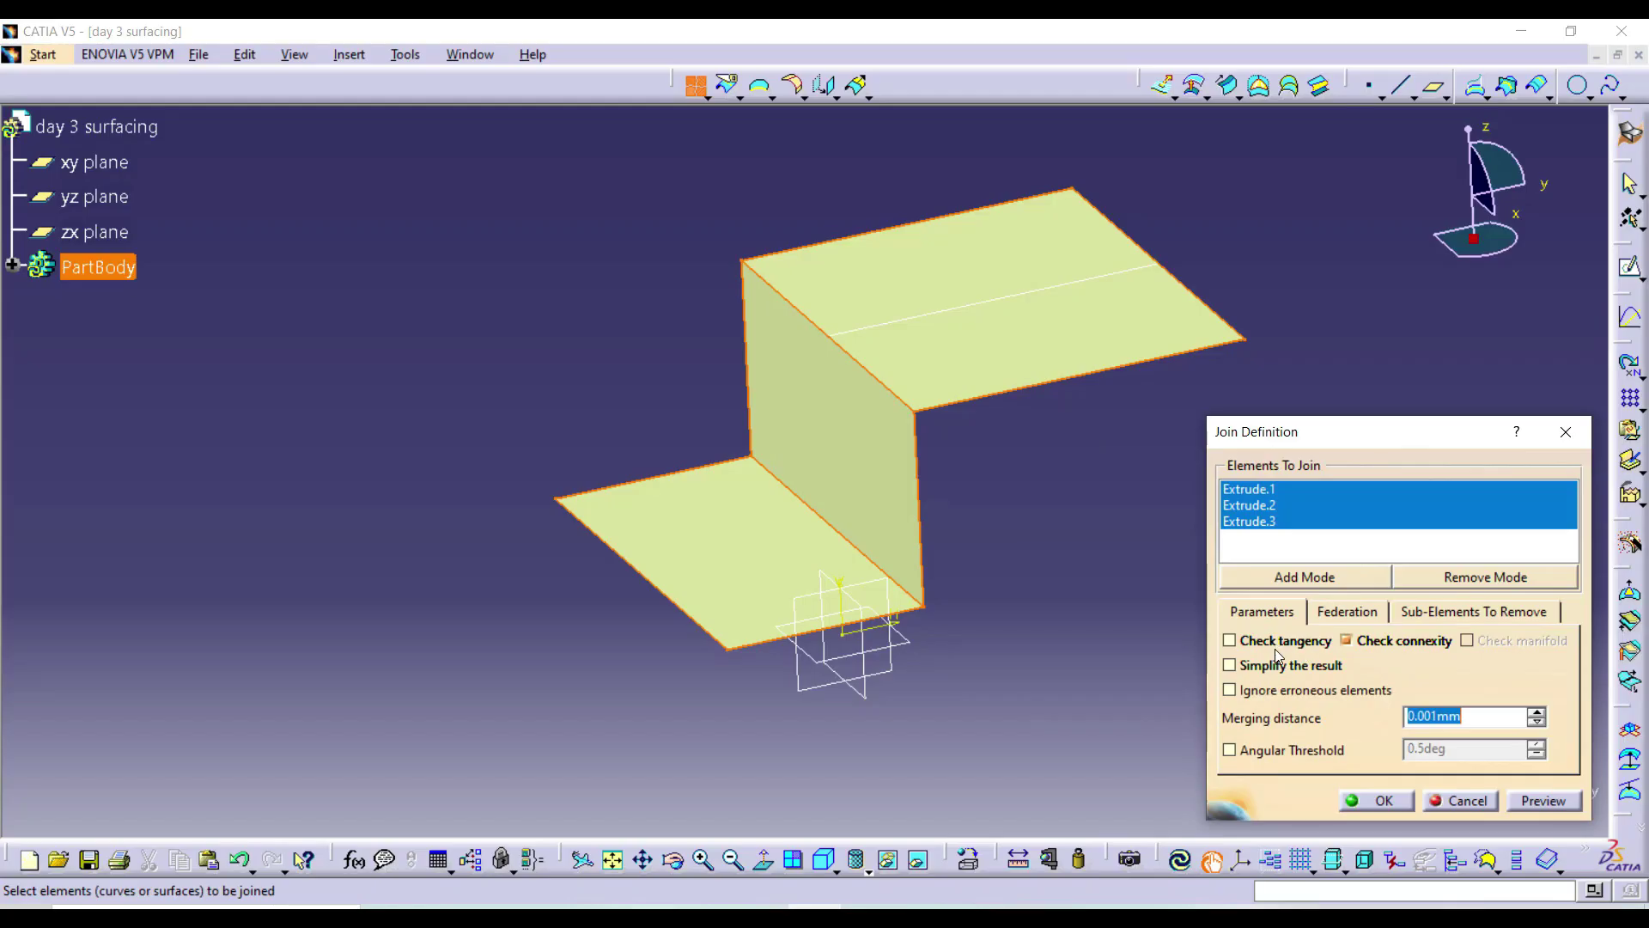
# - Try previewing the join with Check tangency enabled after reselecting the lower, vertical and upper surfaces
pyautogui.click(1297, 646)
pyautogui.click(942, 378)
pyautogui.click(884, 416)
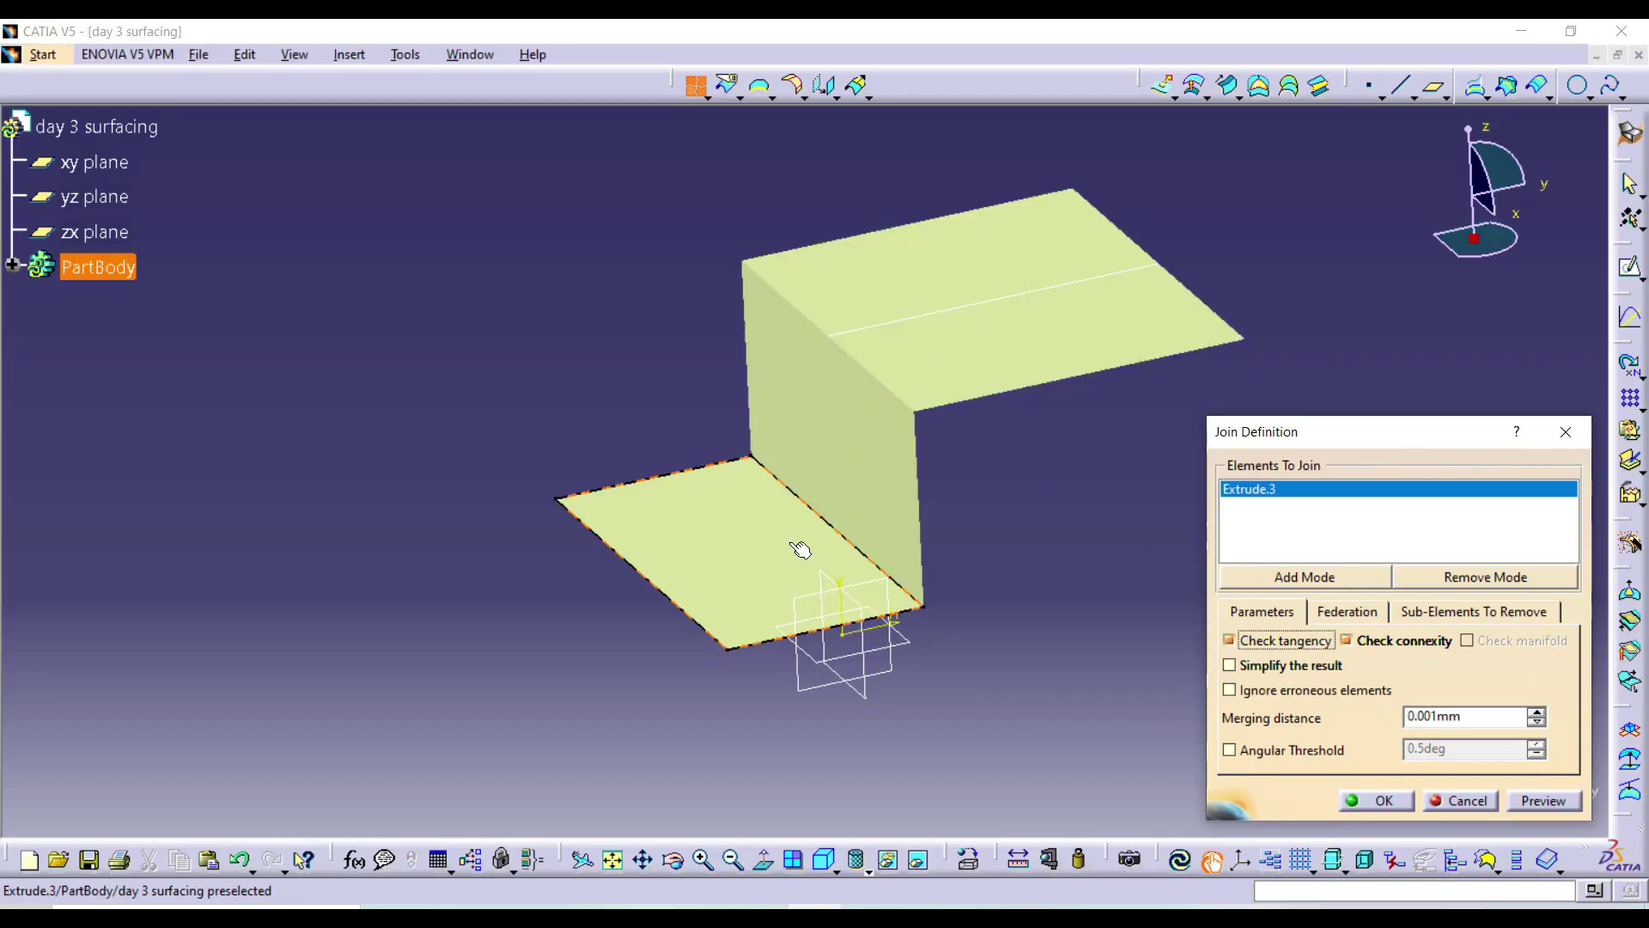
pyautogui.click(799, 549)
pyautogui.click(810, 550)
pyautogui.click(861, 520)
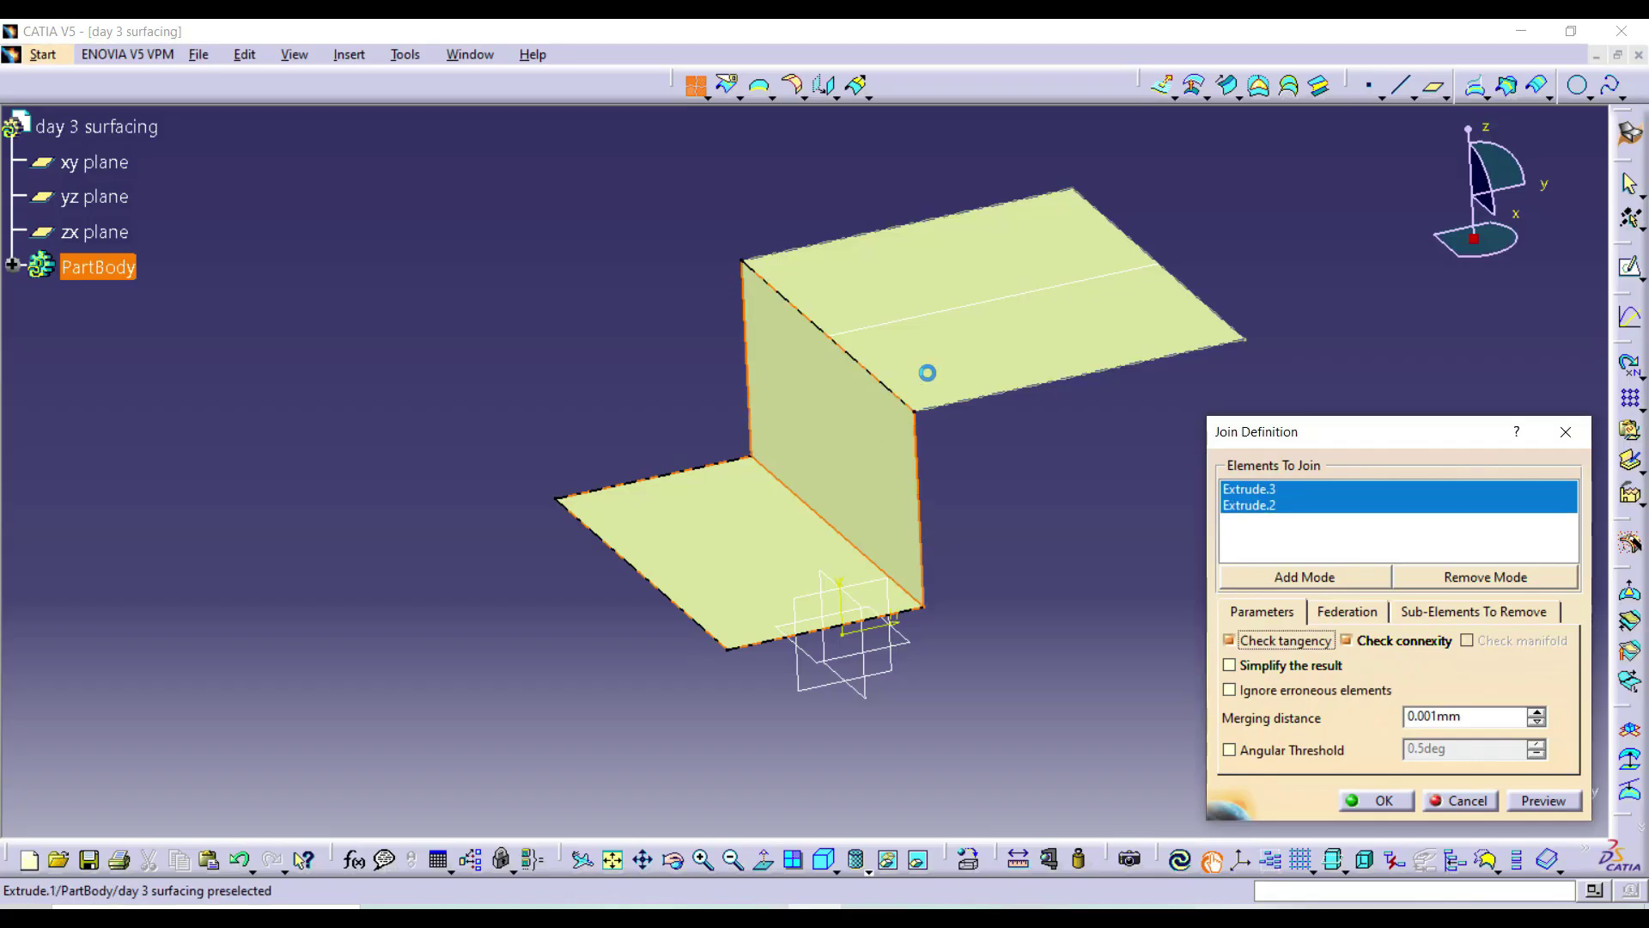
pyautogui.click(928, 372)
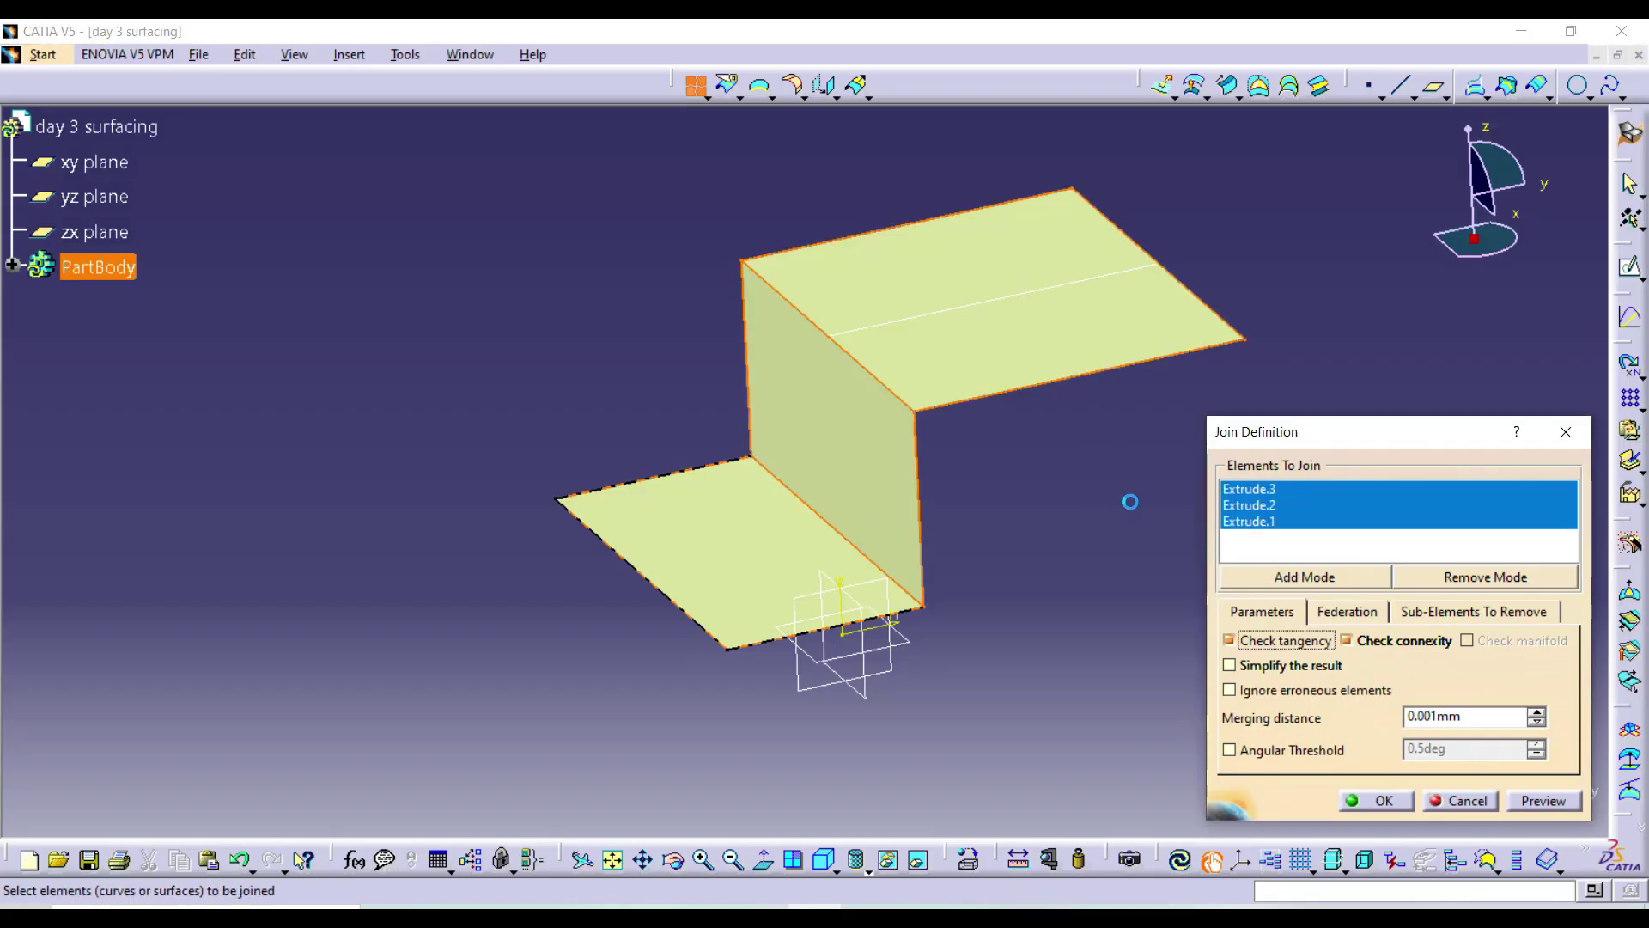
pyautogui.click(1530, 801)
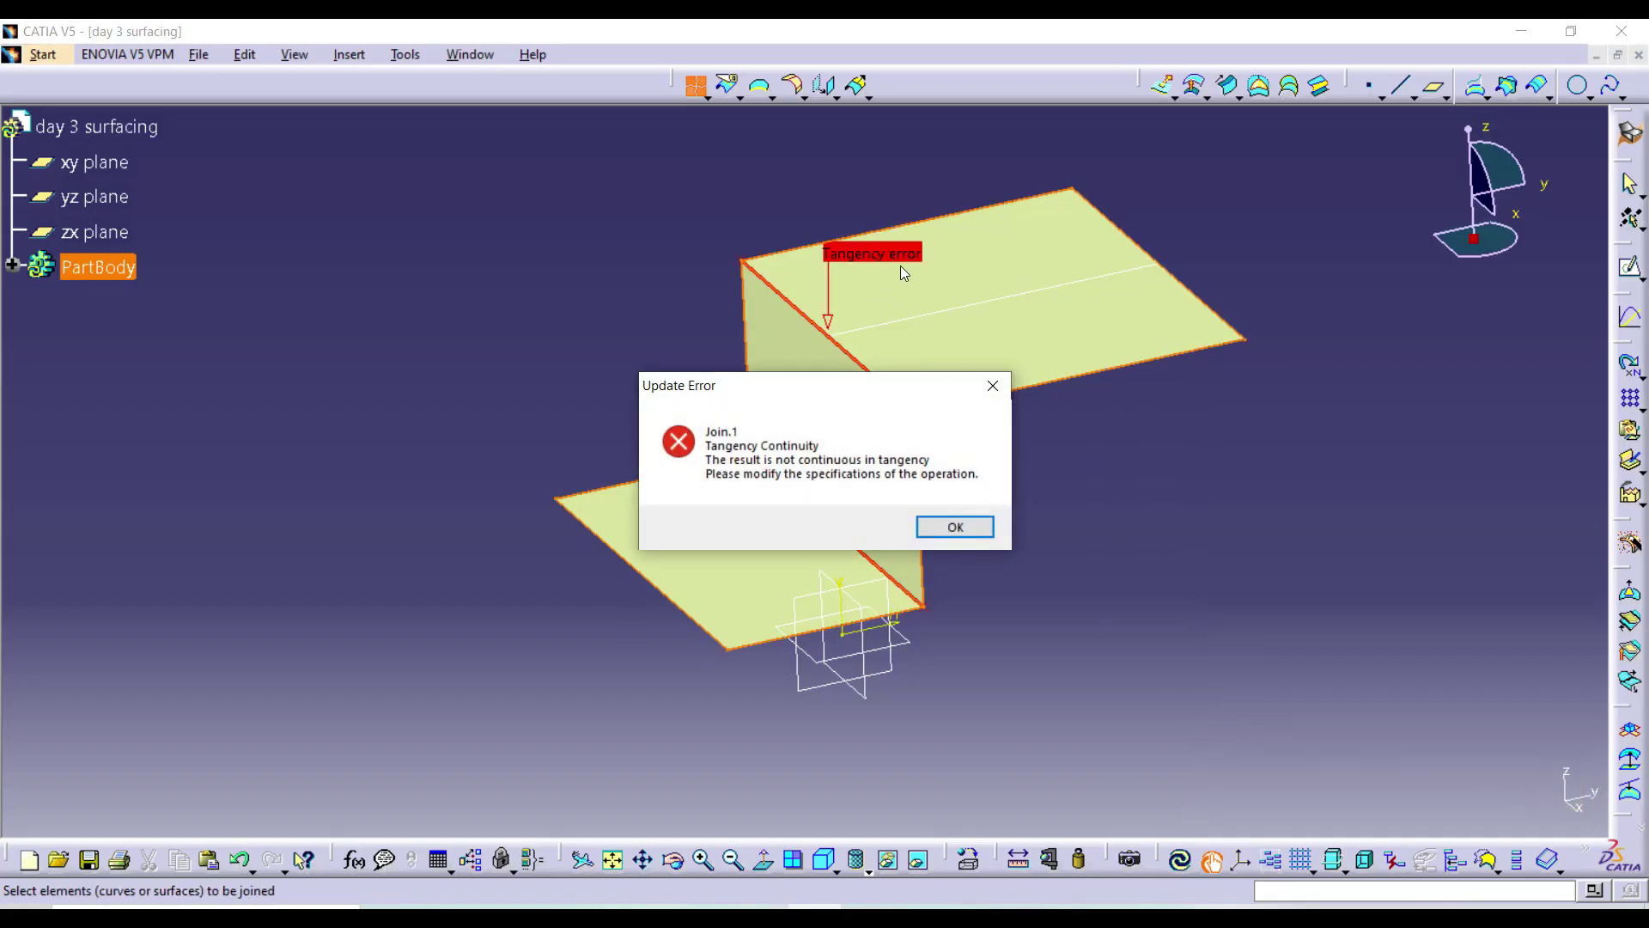
pyautogui.click(951, 527)
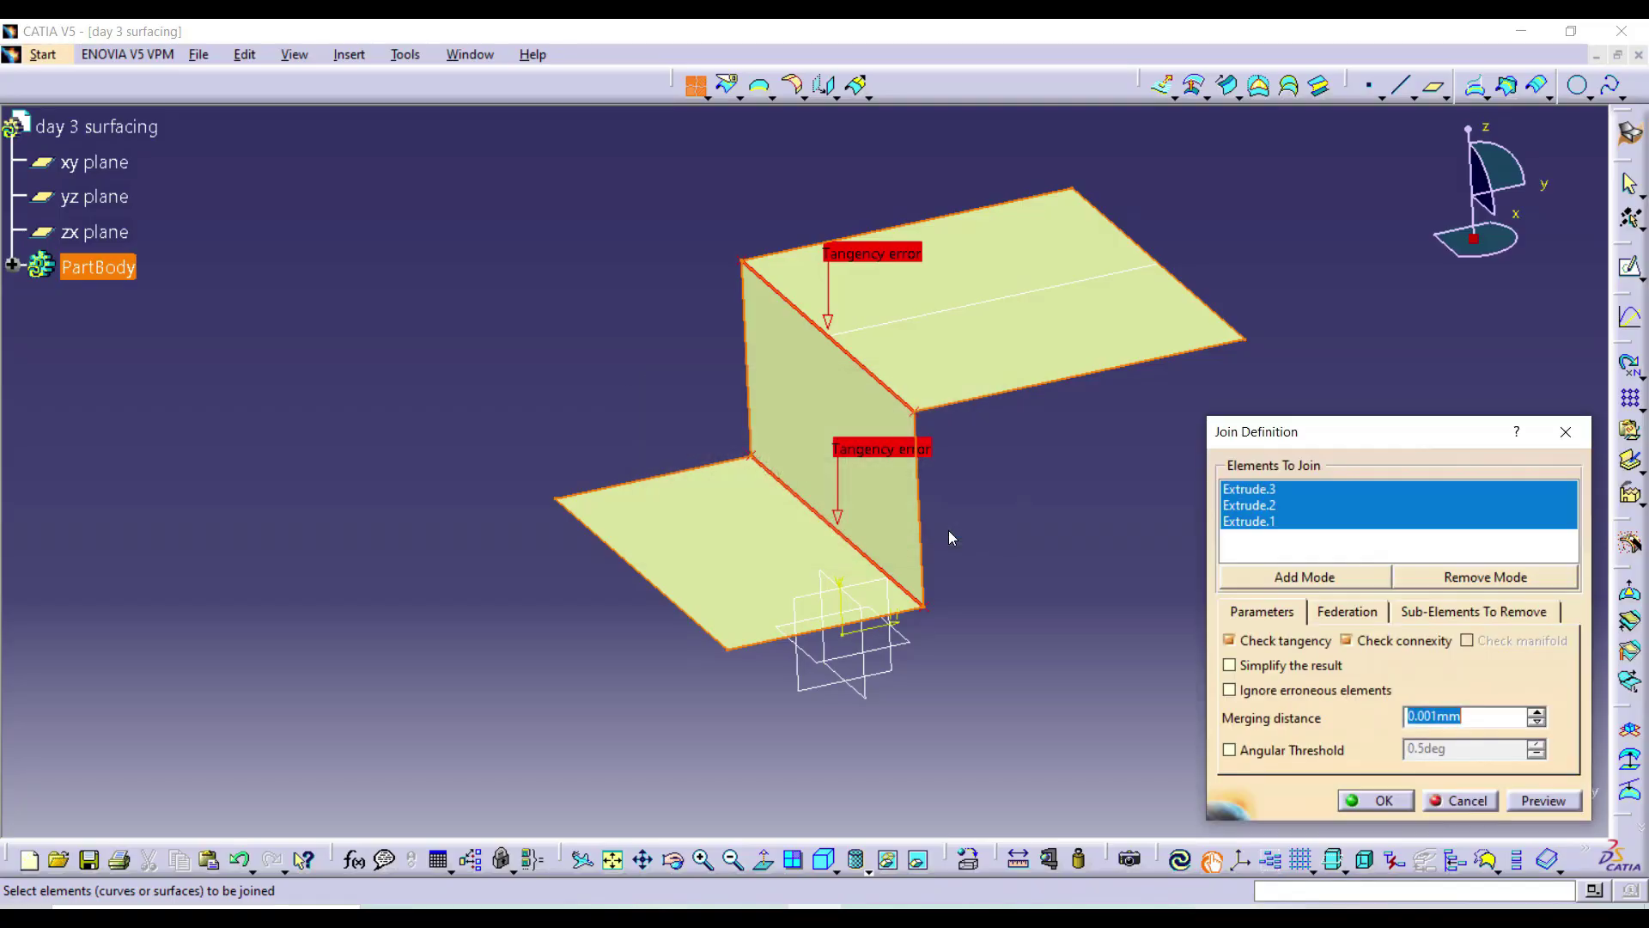
# - Turn off Check tangency, create the join of the three surfaces, and highlight it from the expanded PartBody
pyautogui.click(1266, 642)
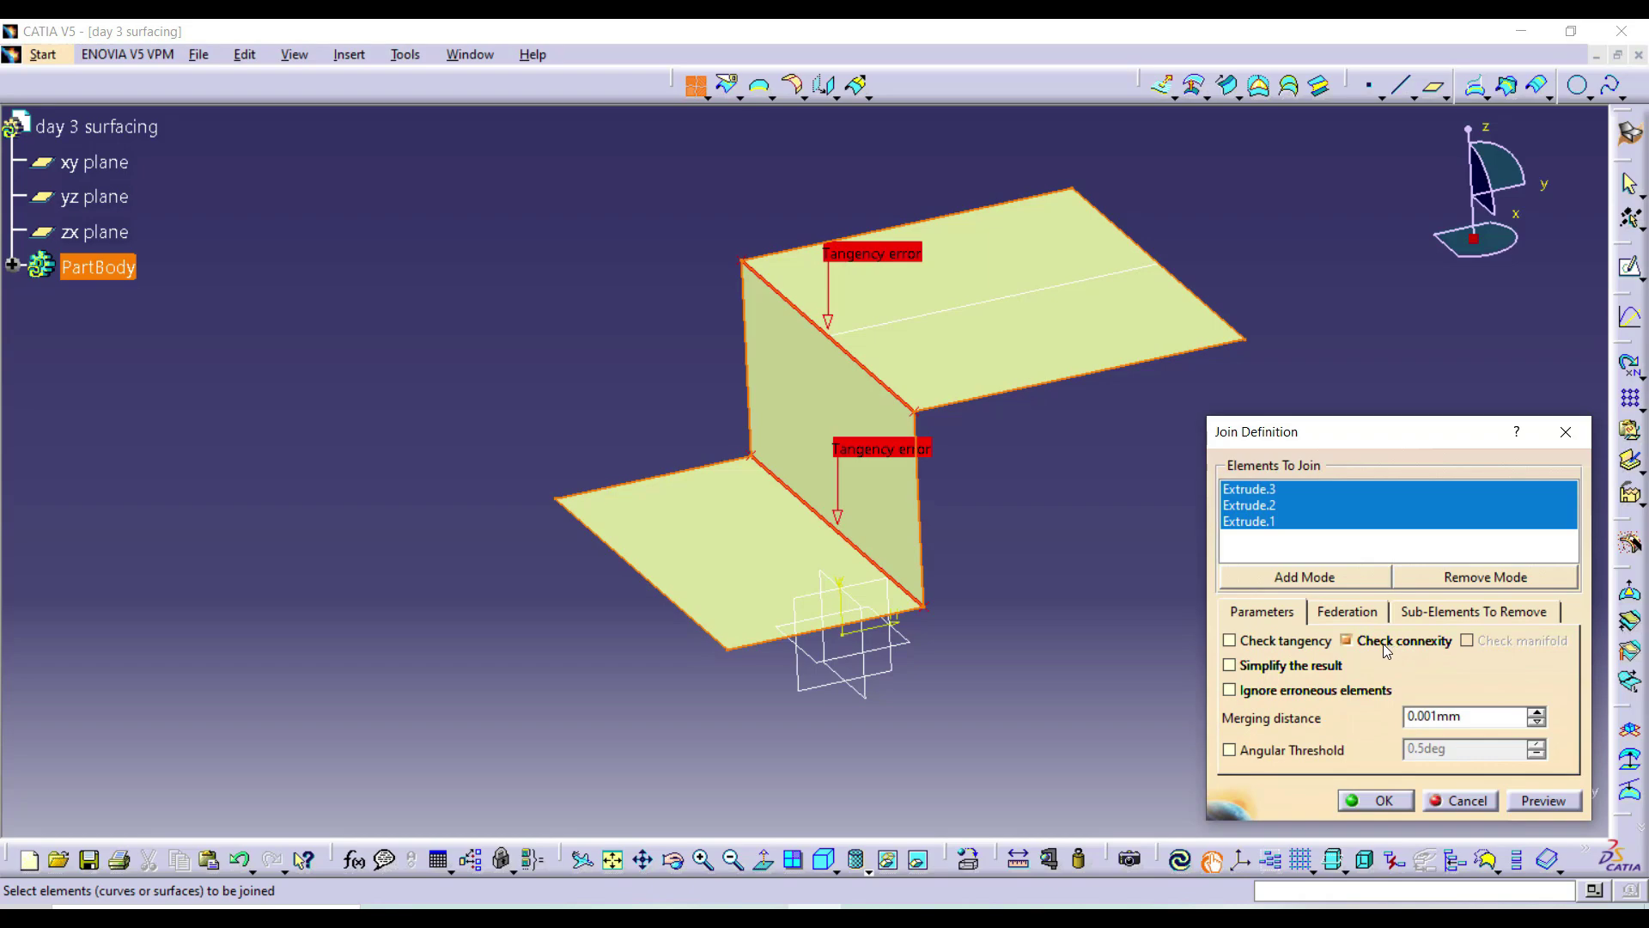
pyautogui.click(1544, 801)
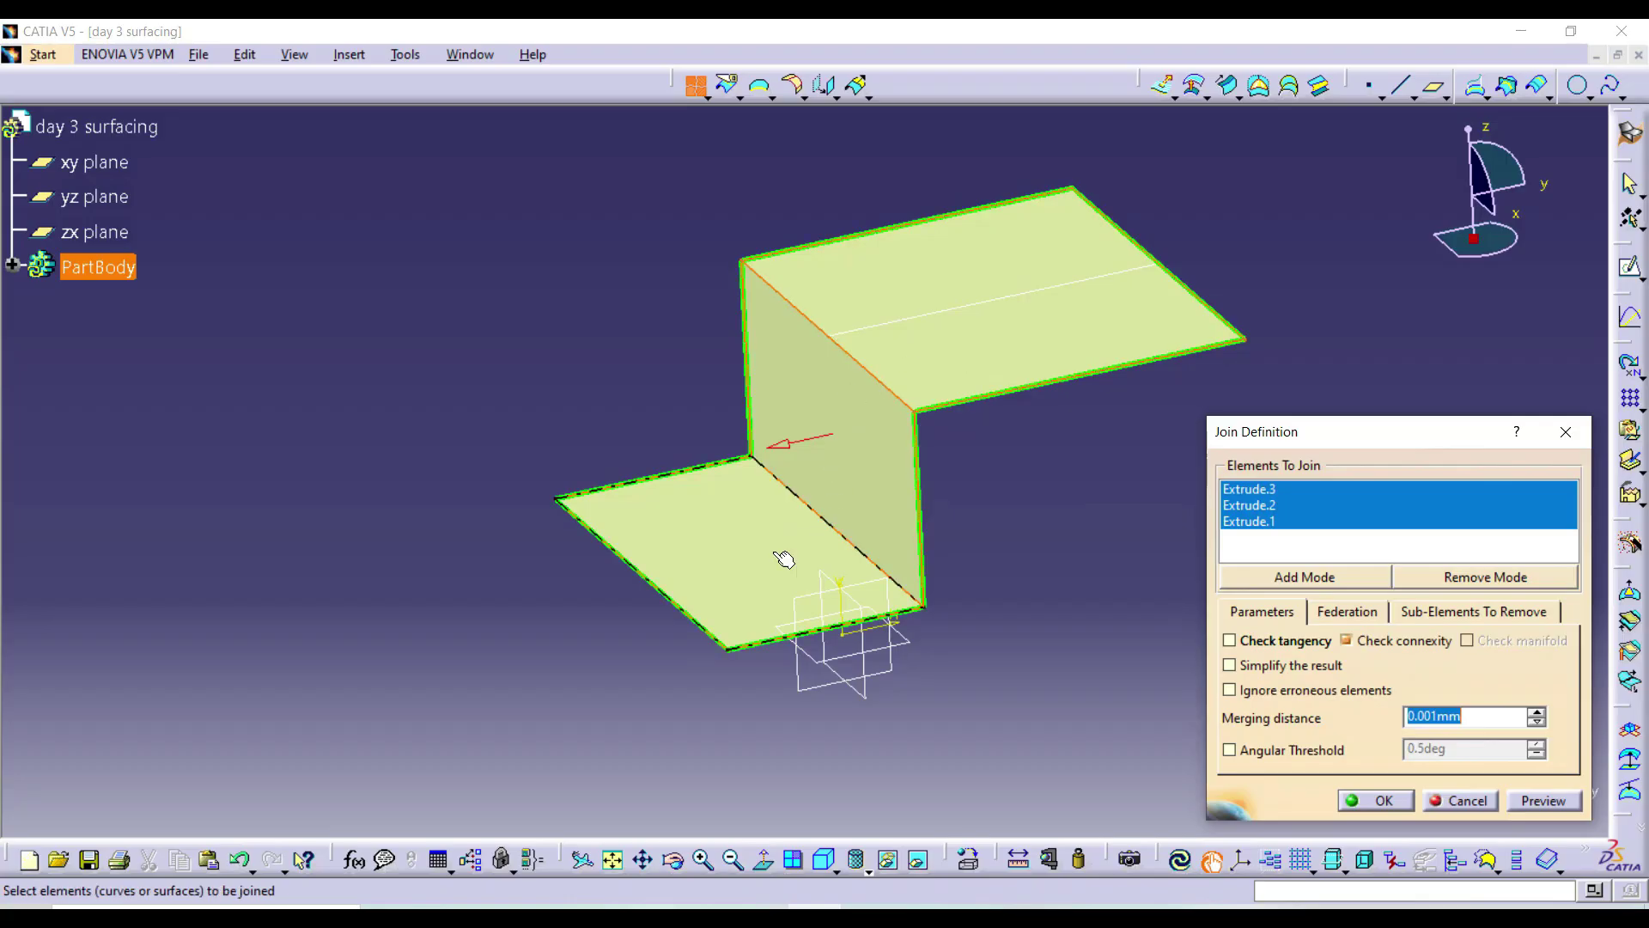
pyautogui.click(1379, 801)
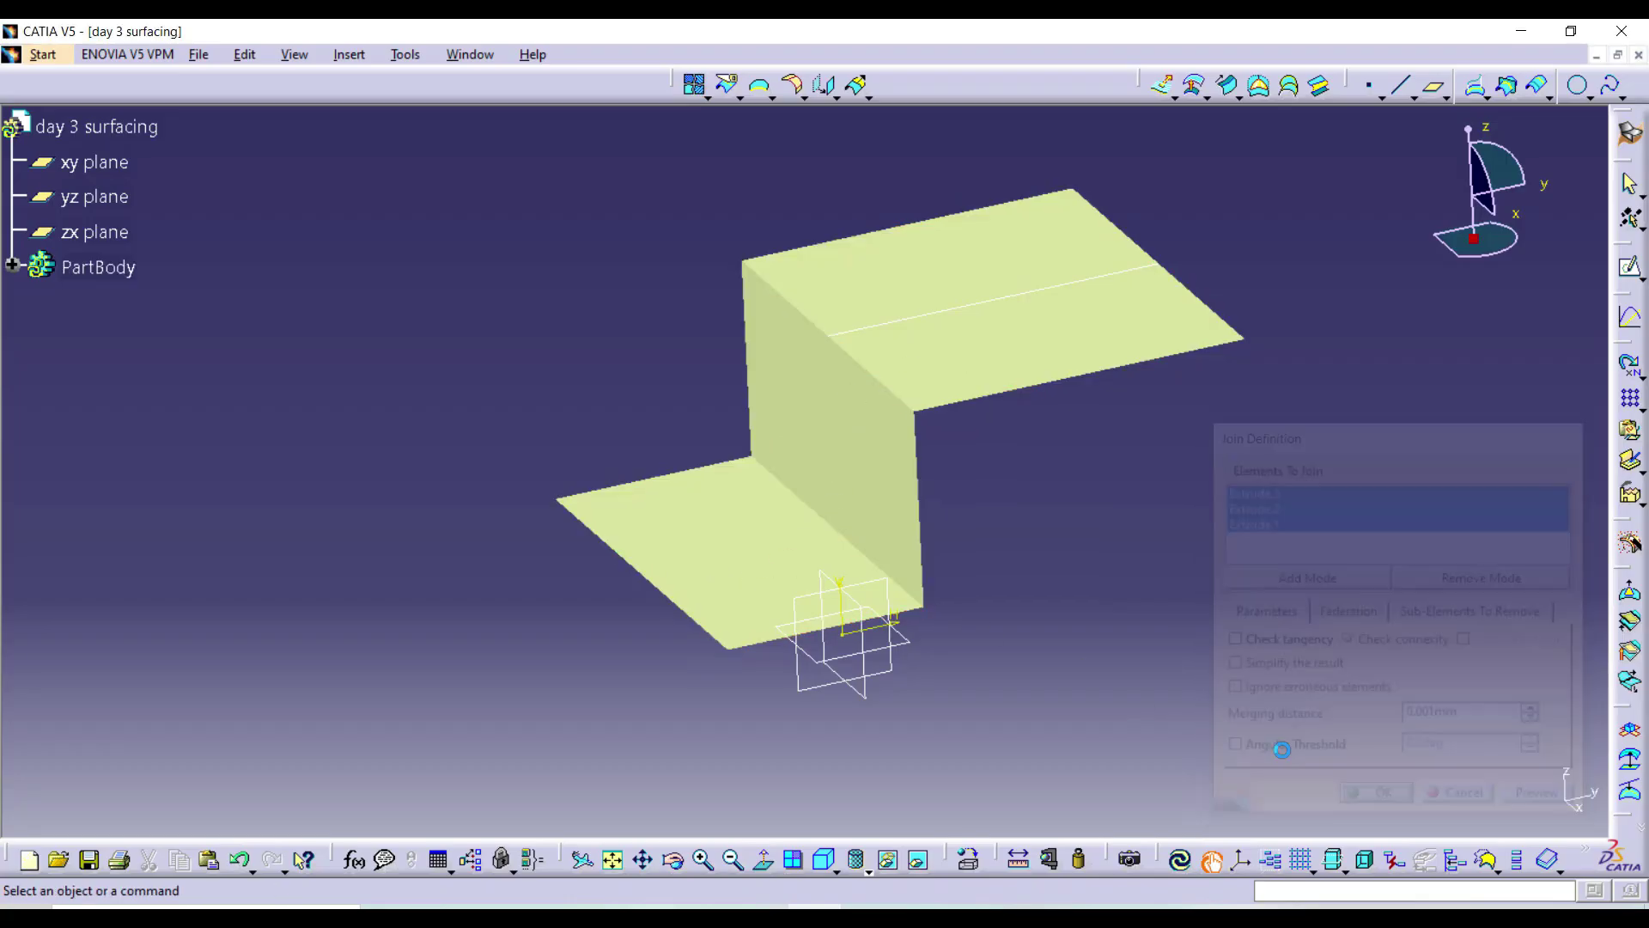
pyautogui.click(12, 267)
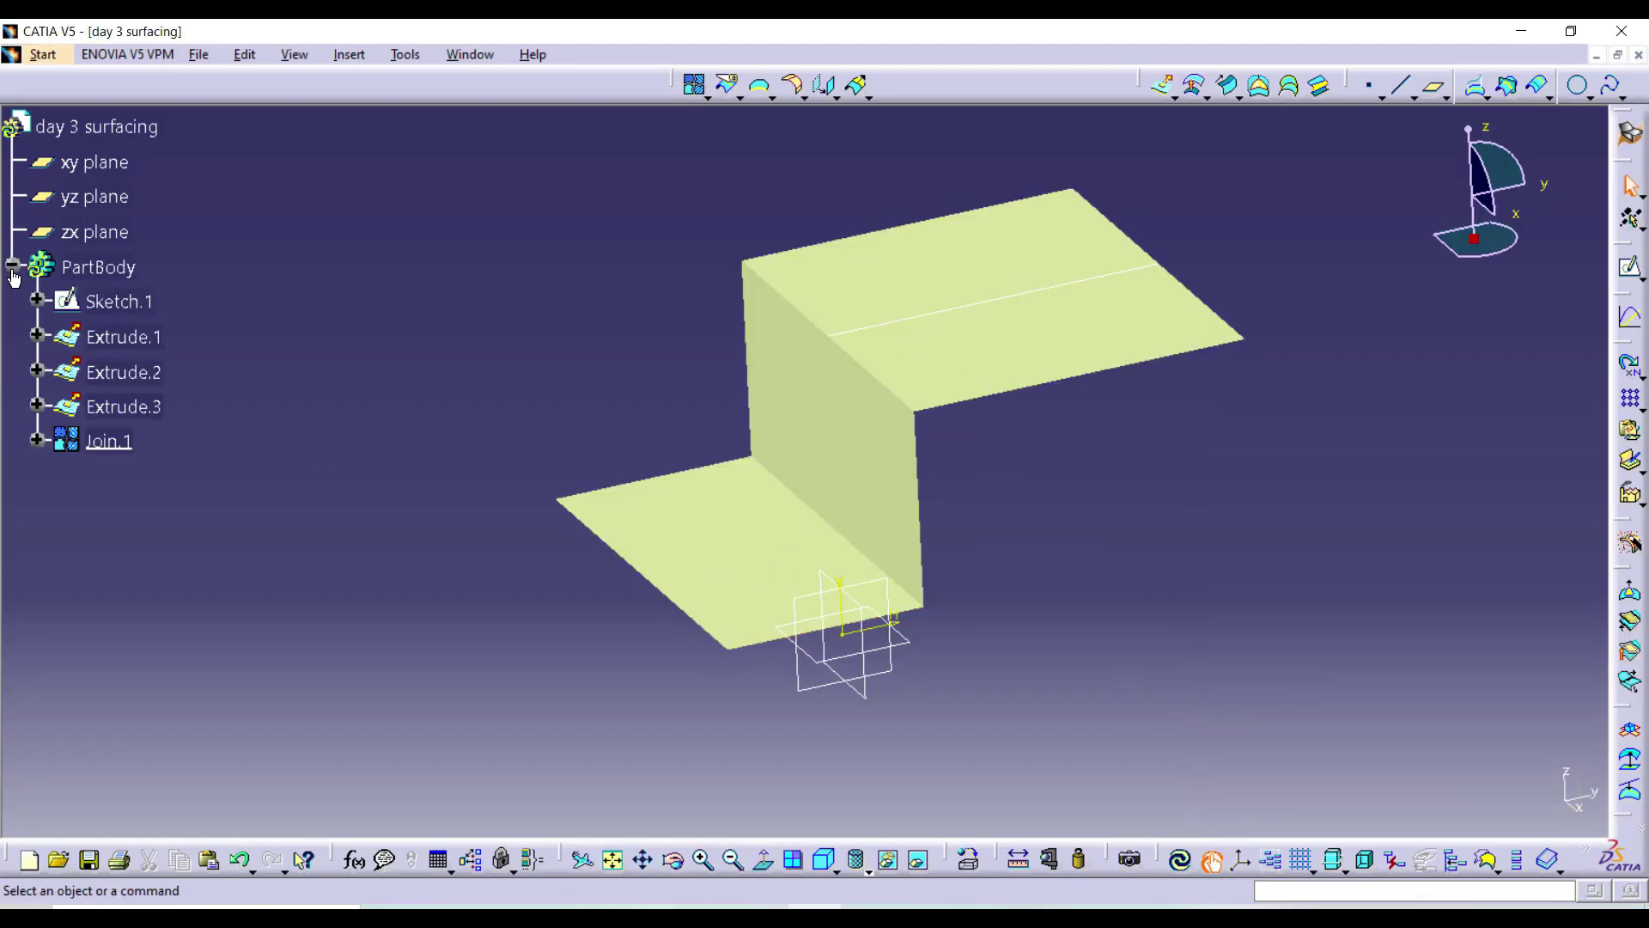
pyautogui.click(110, 442)
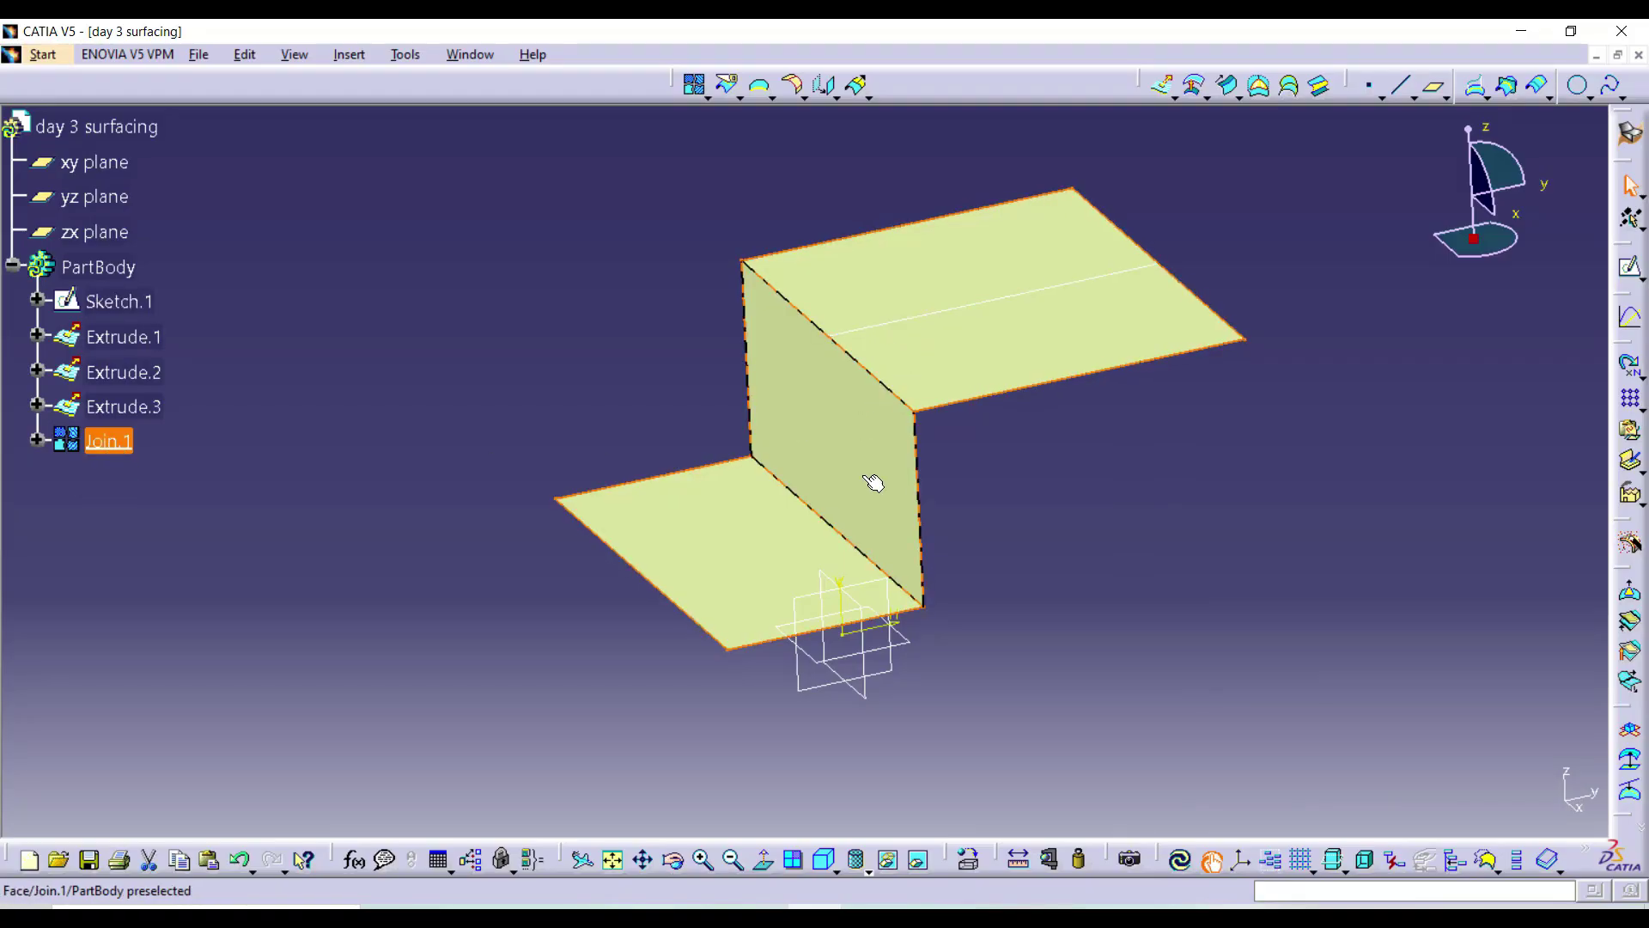
pyautogui.click(1134, 525)
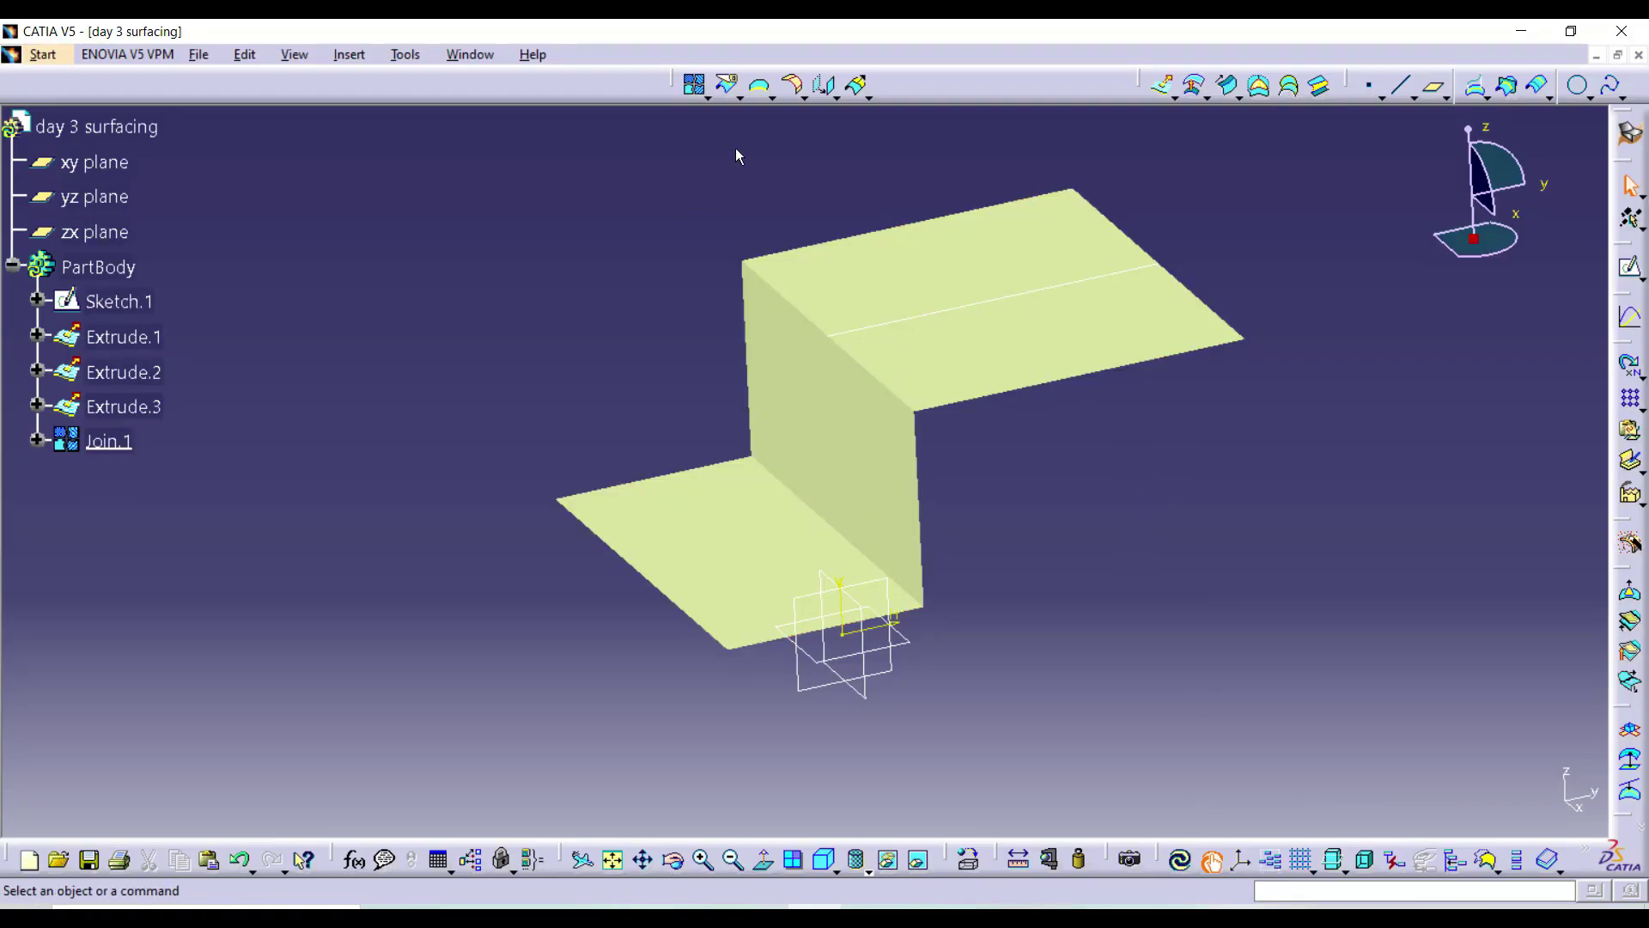
# - Apply an edge fillet with a 10 mm radius to both bend edges of the joined surface
pyautogui.click(804, 97)
pyautogui.click(818, 148)
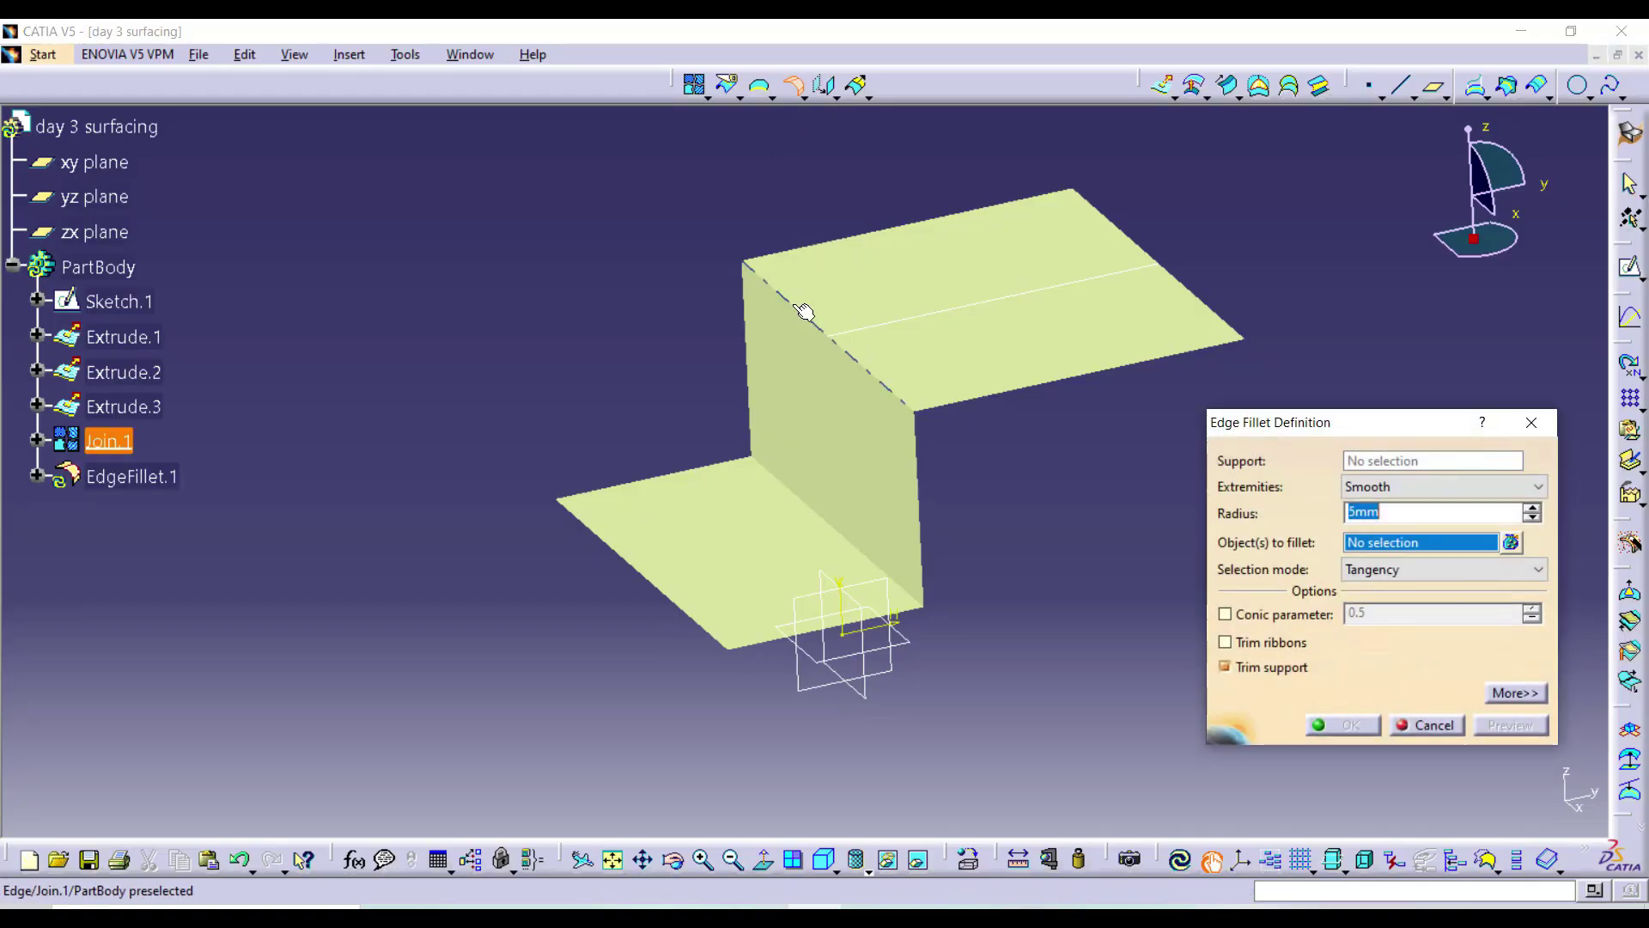
pyautogui.click(837, 342)
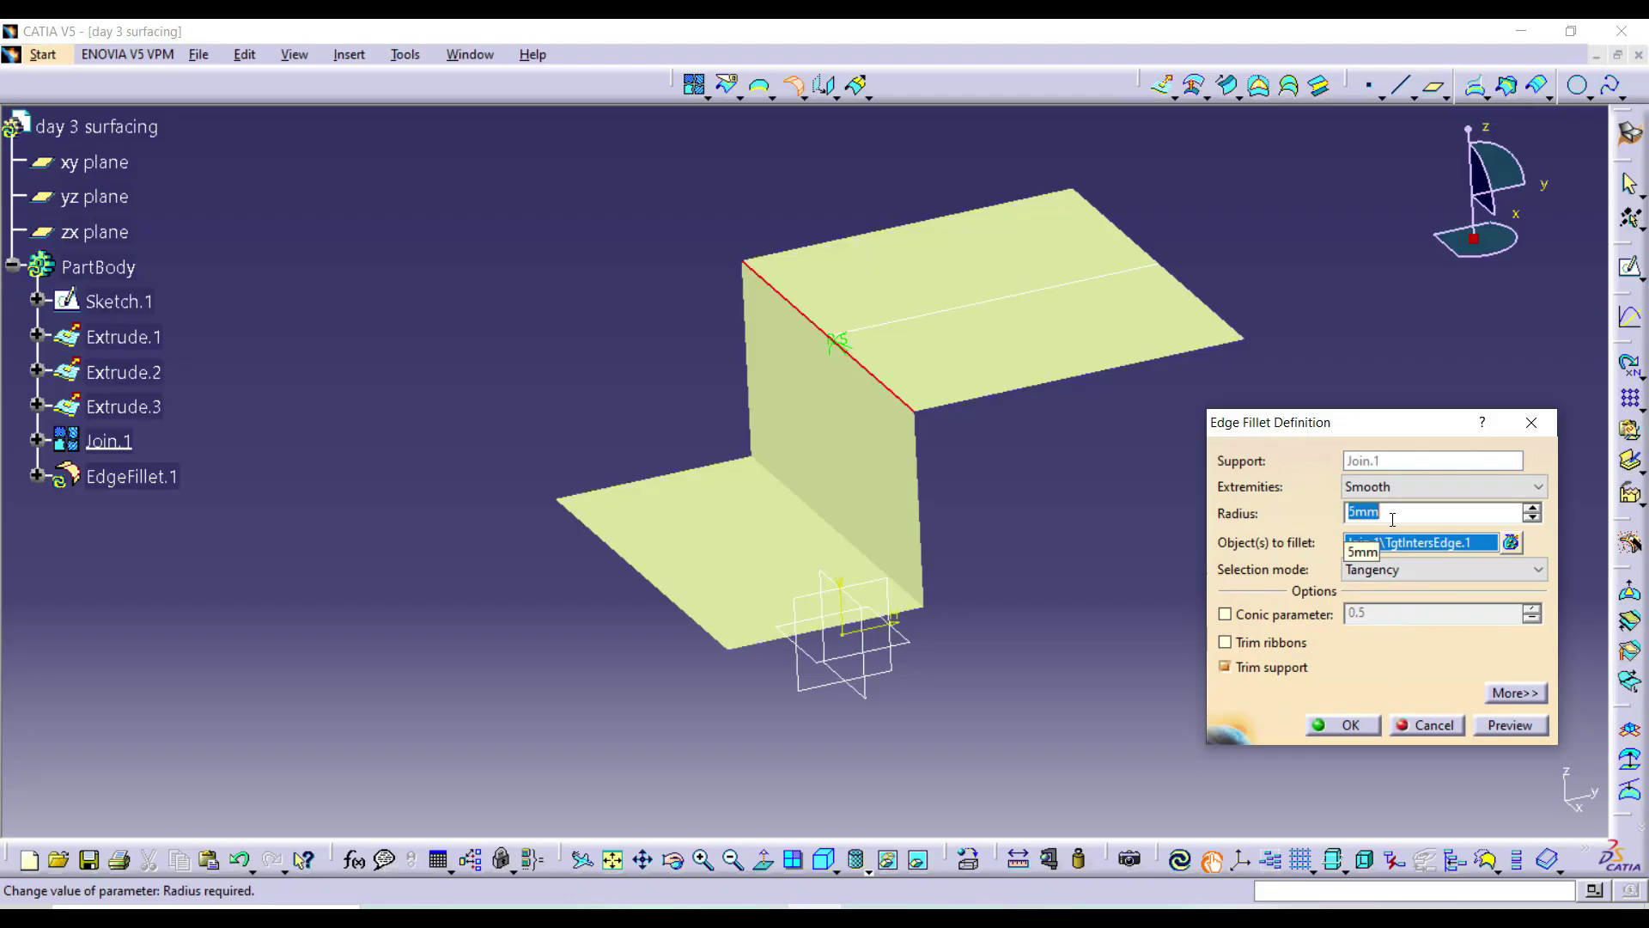
pyautogui.write('10')
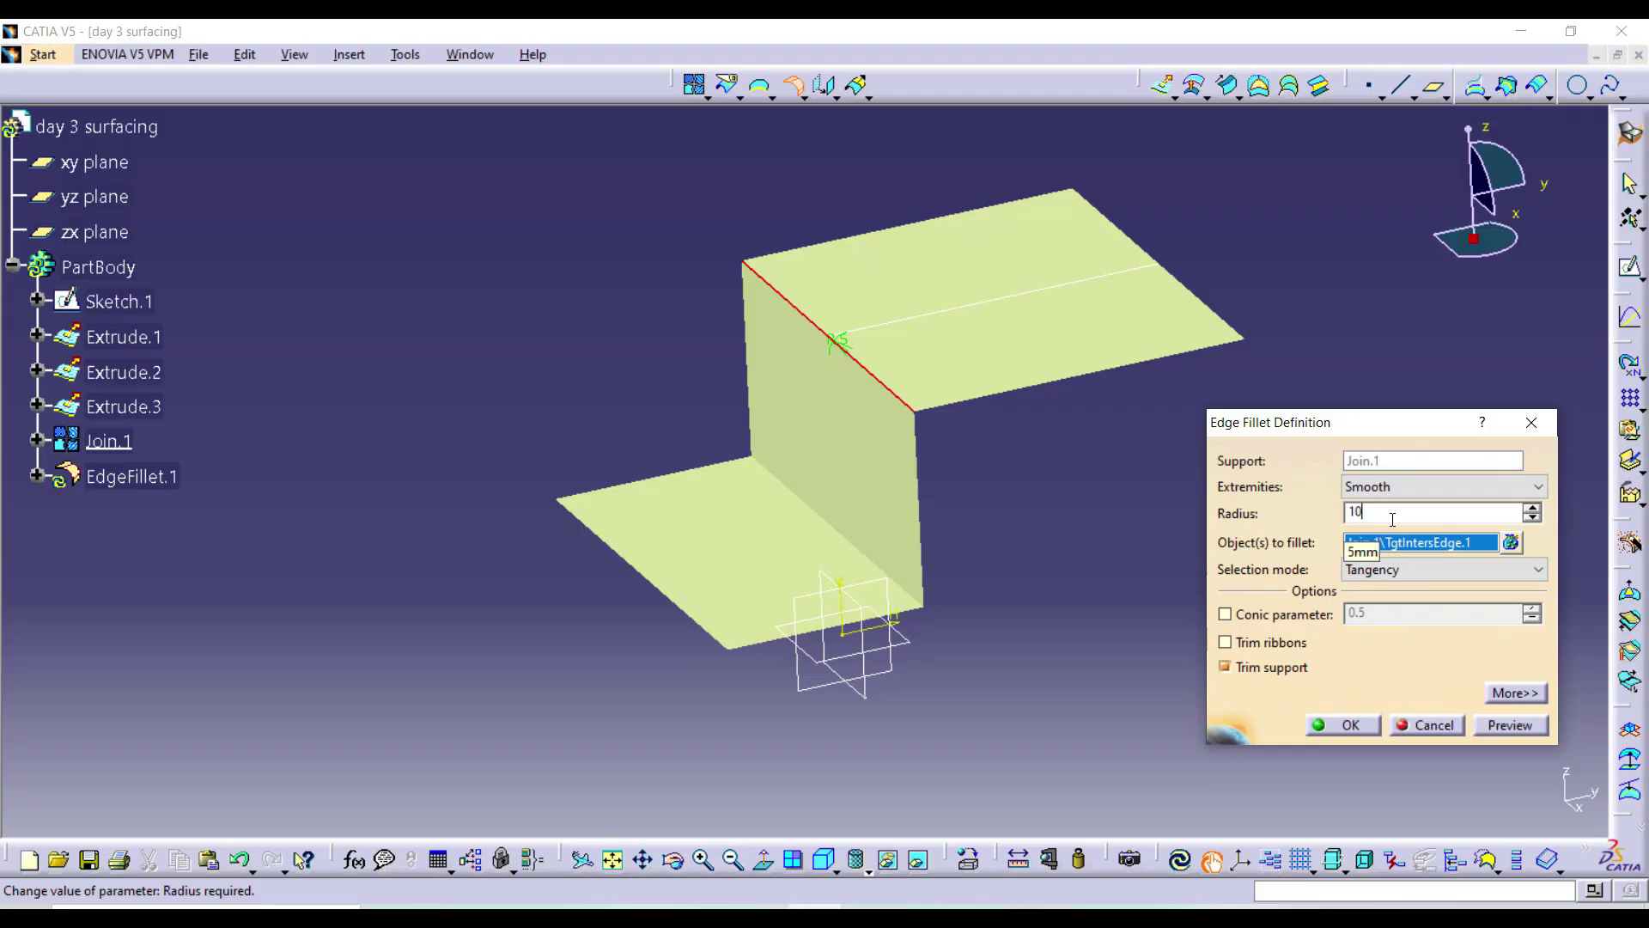
pyautogui.click(848, 538)
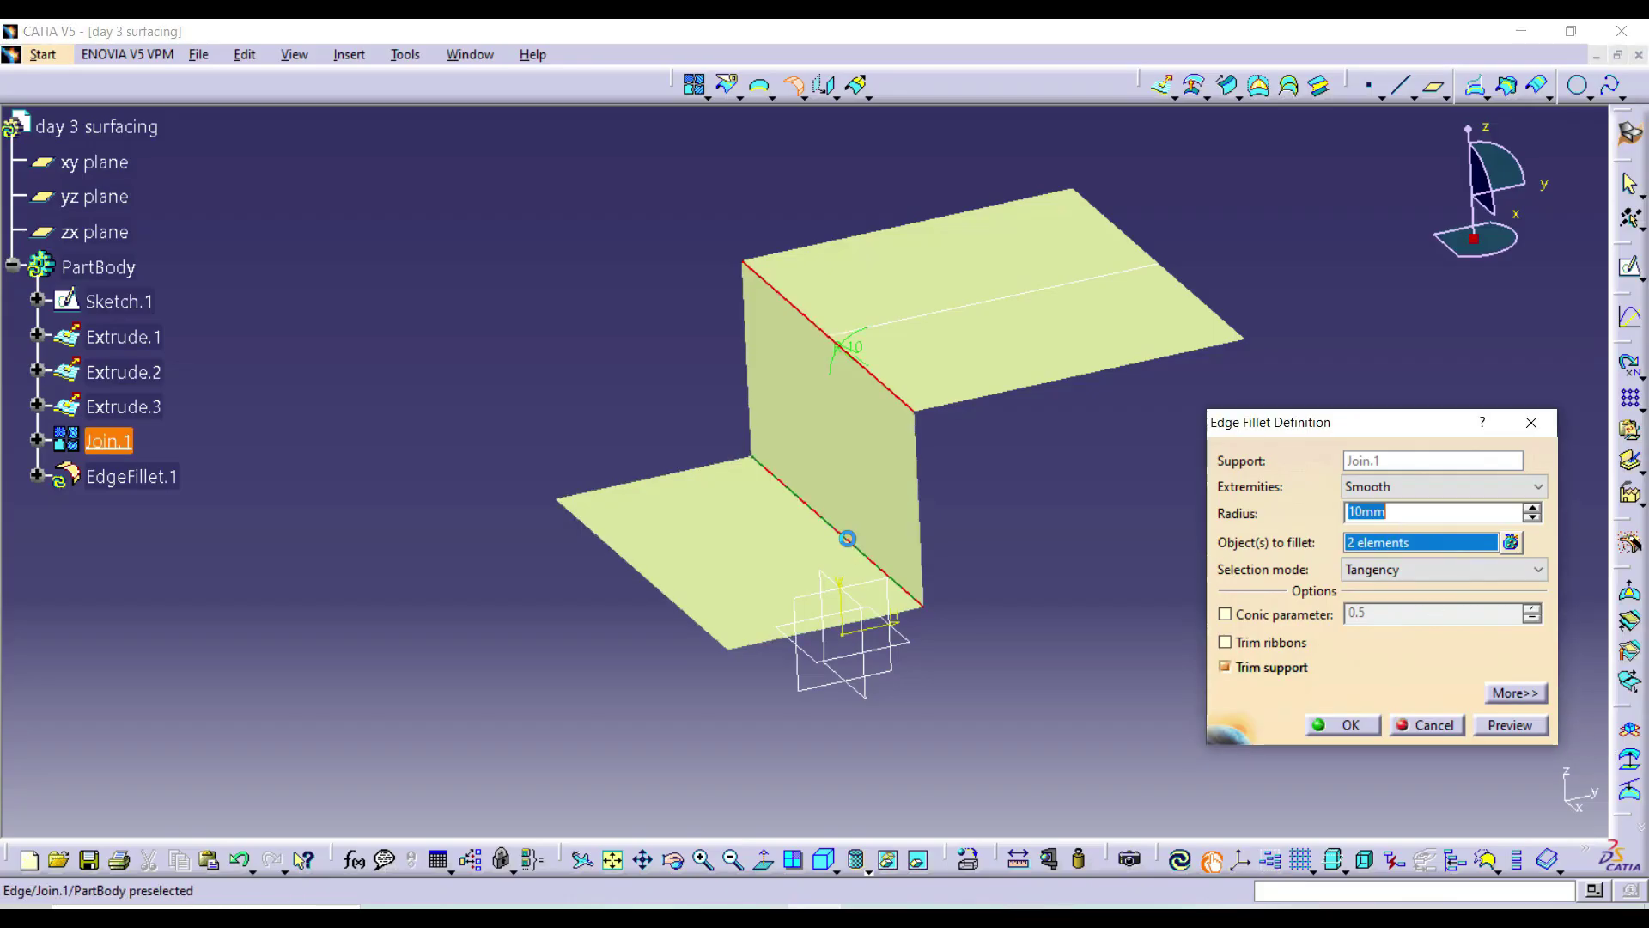
pyautogui.click(1509, 726)
pyautogui.click(1371, 731)
pyautogui.click(1138, 544)
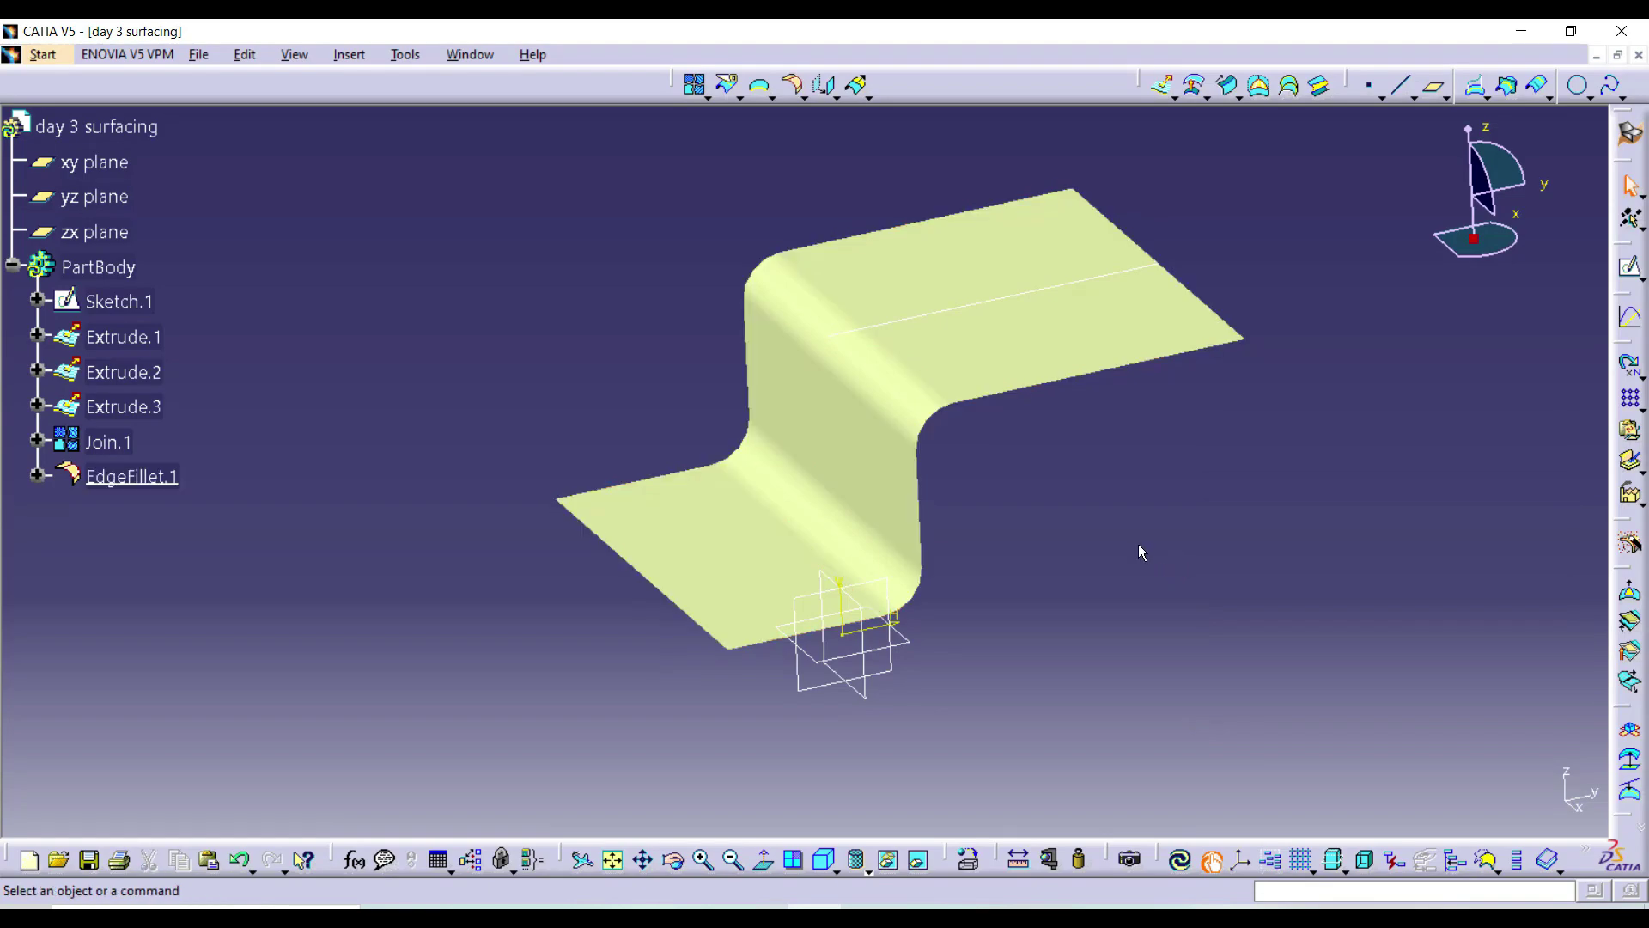
# - Hide the sketched line lying on the upper flat surface
pyautogui.moveTo(1137, 544); pyautogui.dragTo(1140, 466, button='middle')
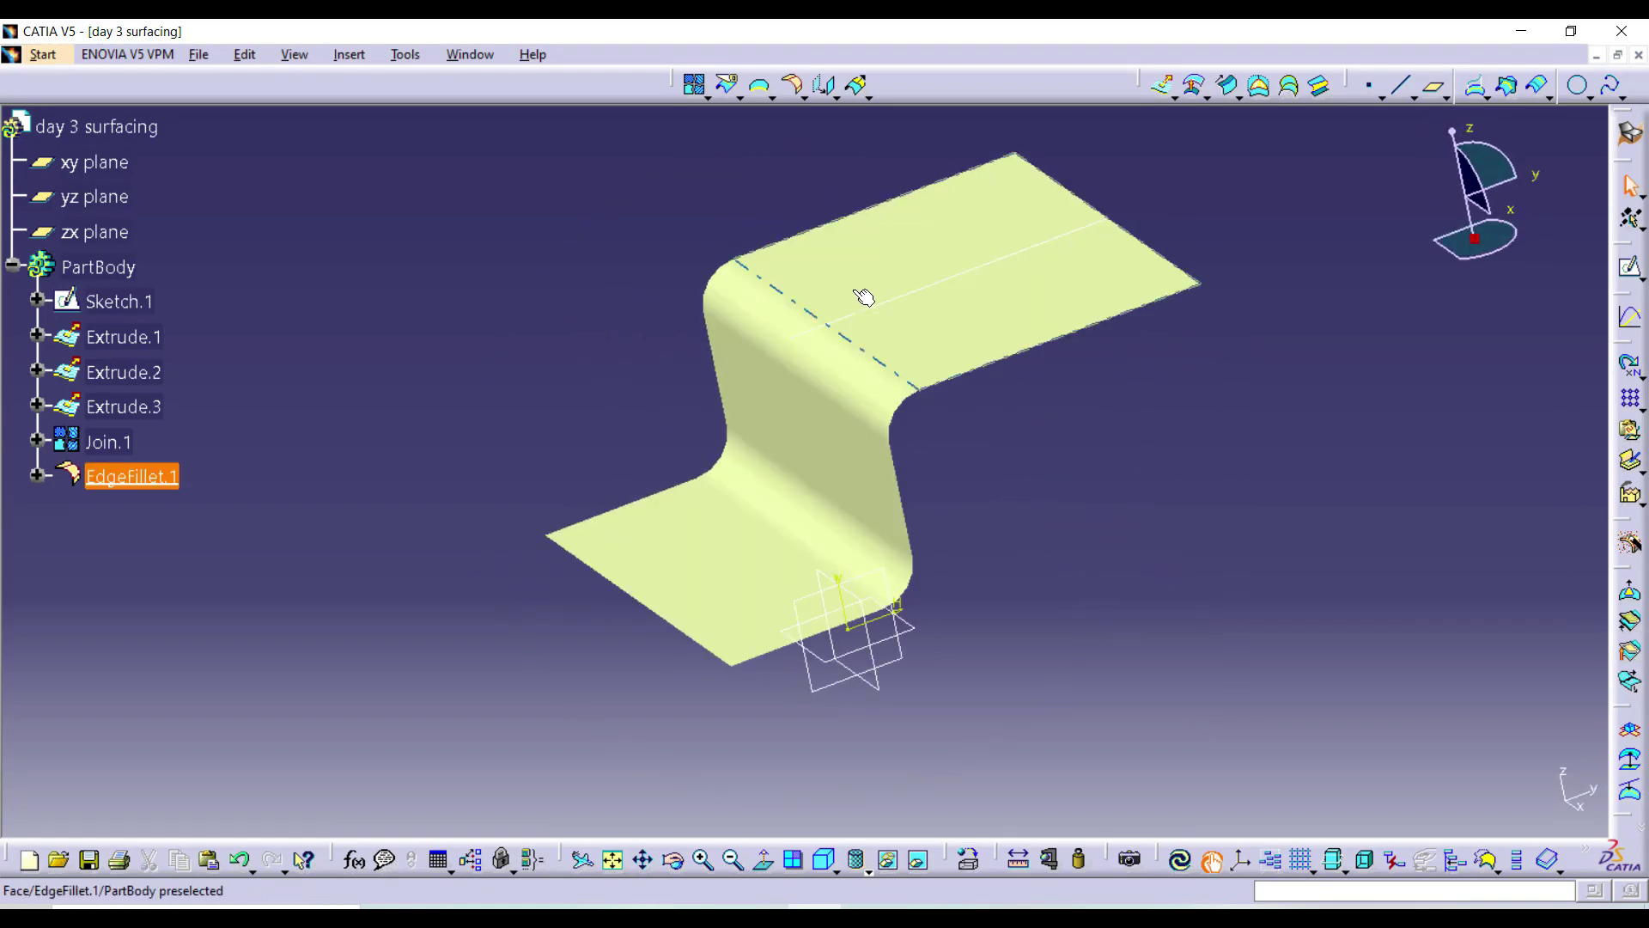
pyautogui.rightClick(956, 282)
pyautogui.click(1022, 339)
# - Extrude the upper surface's free outer edge downward along the Z component, with Limit 1 at 0 mm and Limit 2 at 50 mm
pyautogui.moveTo(1266, 441)
pyautogui.mouseDown(button='middle')
pyautogui.moveTo(1172, 455)
pyautogui.moveTo(1065, 504)
pyautogui.moveTo(999, 482)
pyautogui.moveTo(1038, 464)
pyautogui.moveTo(882, 584)
pyautogui.moveTo(964, 555)
pyautogui.mouseUp(button='middle')
pyautogui.click(725, 84)
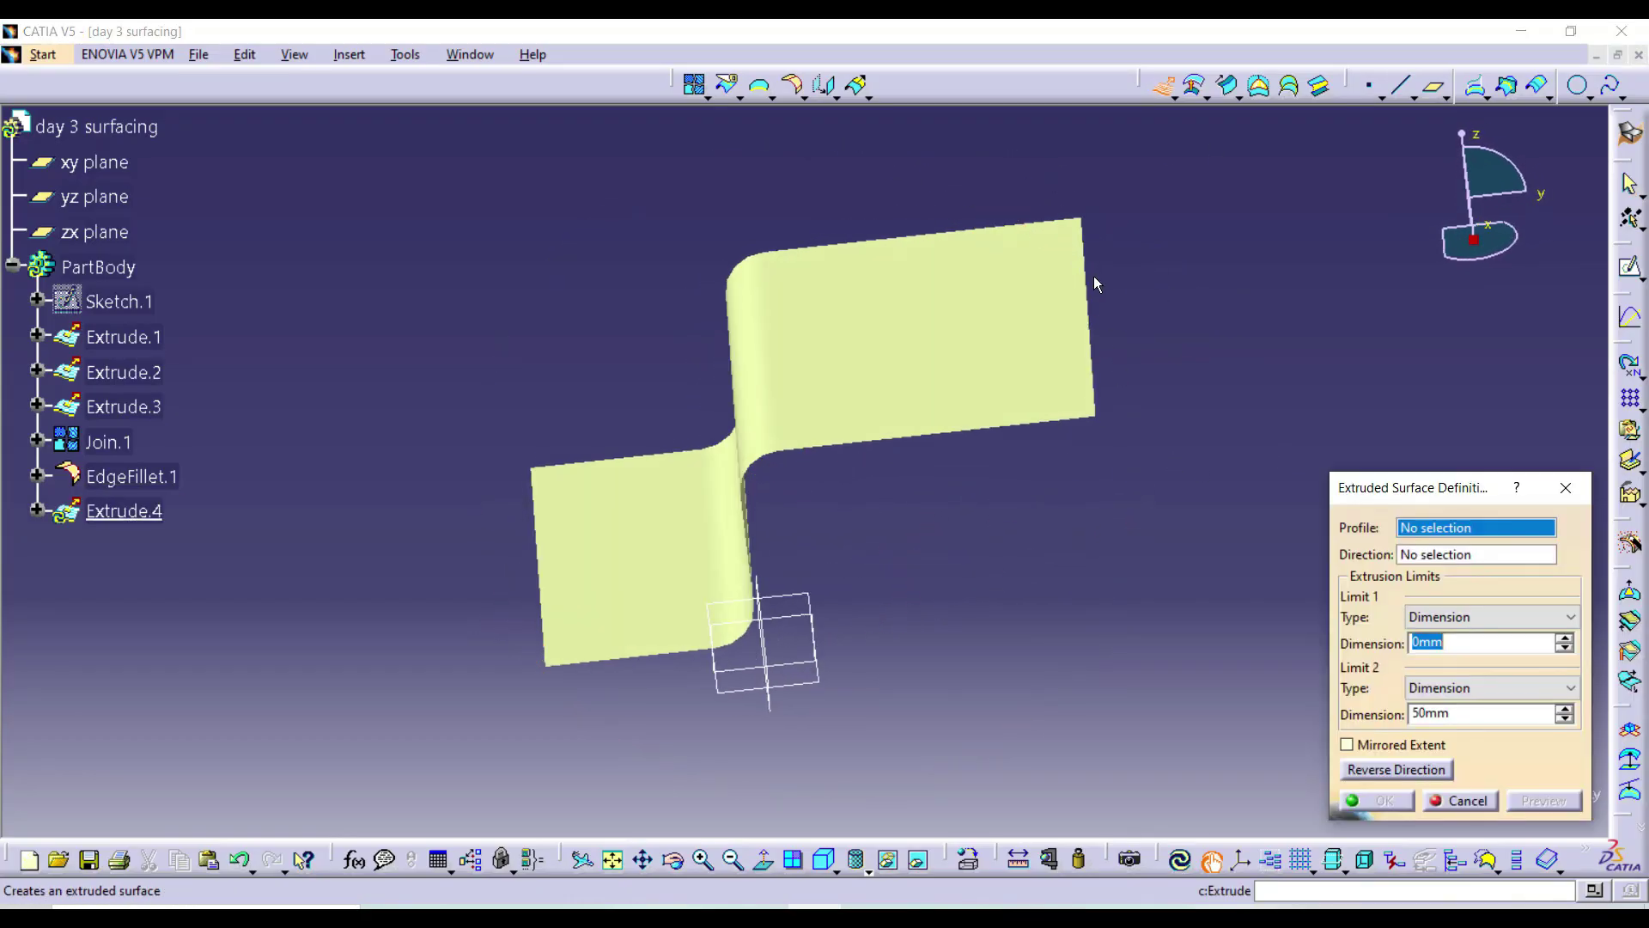
pyautogui.click(1091, 276)
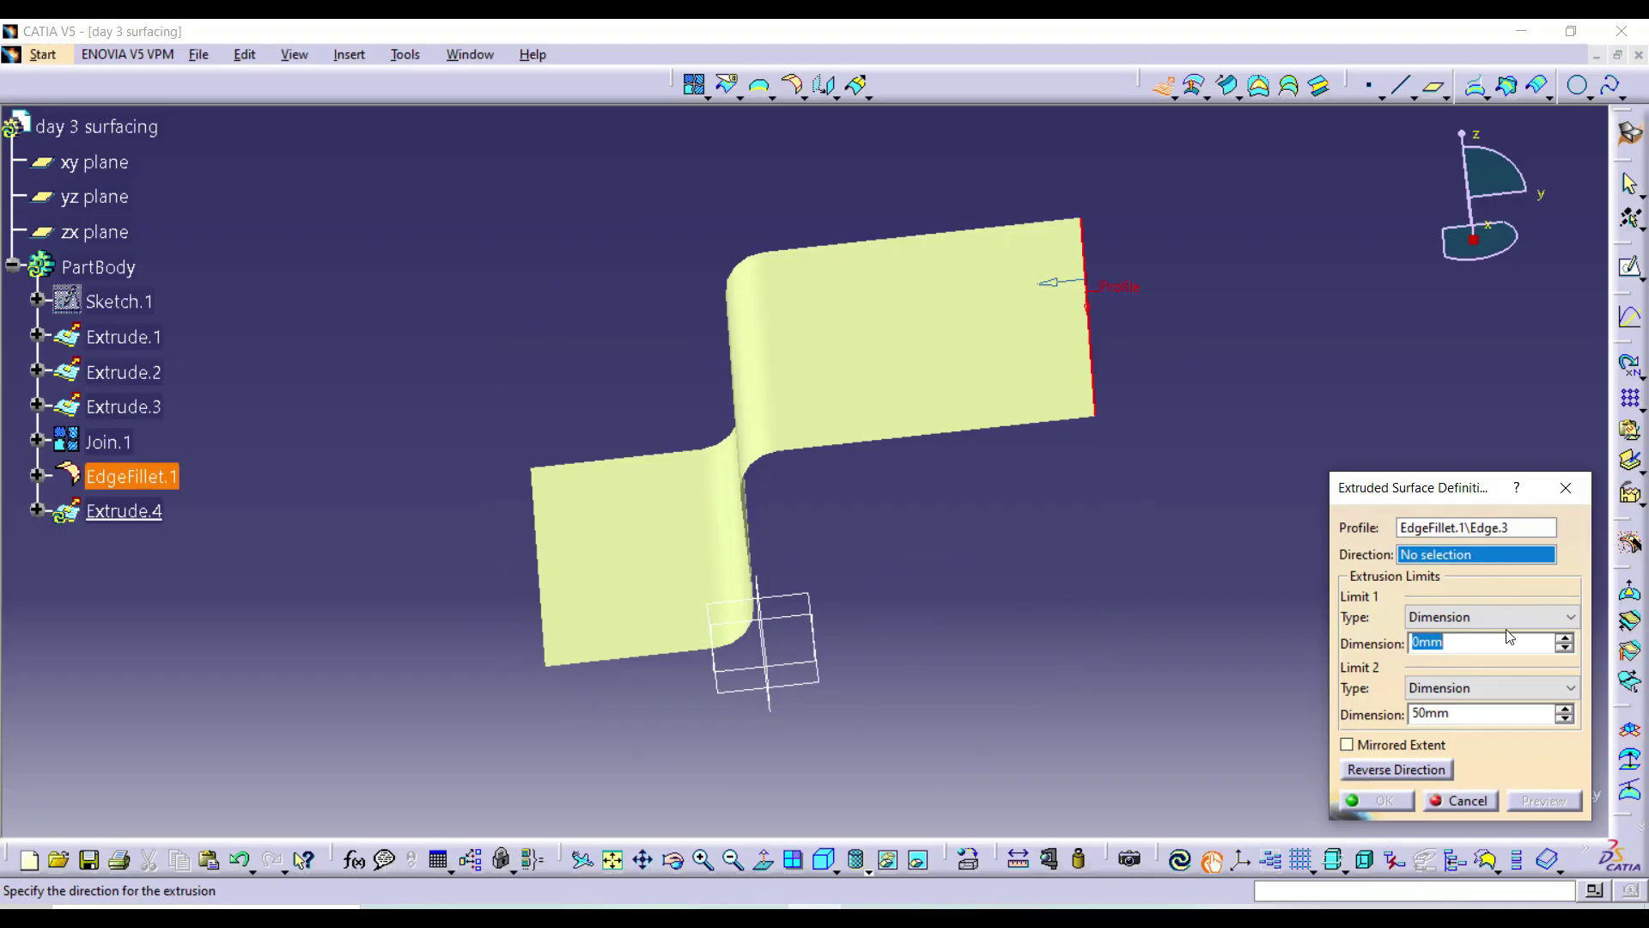
pyautogui.rightClick(1436, 554)
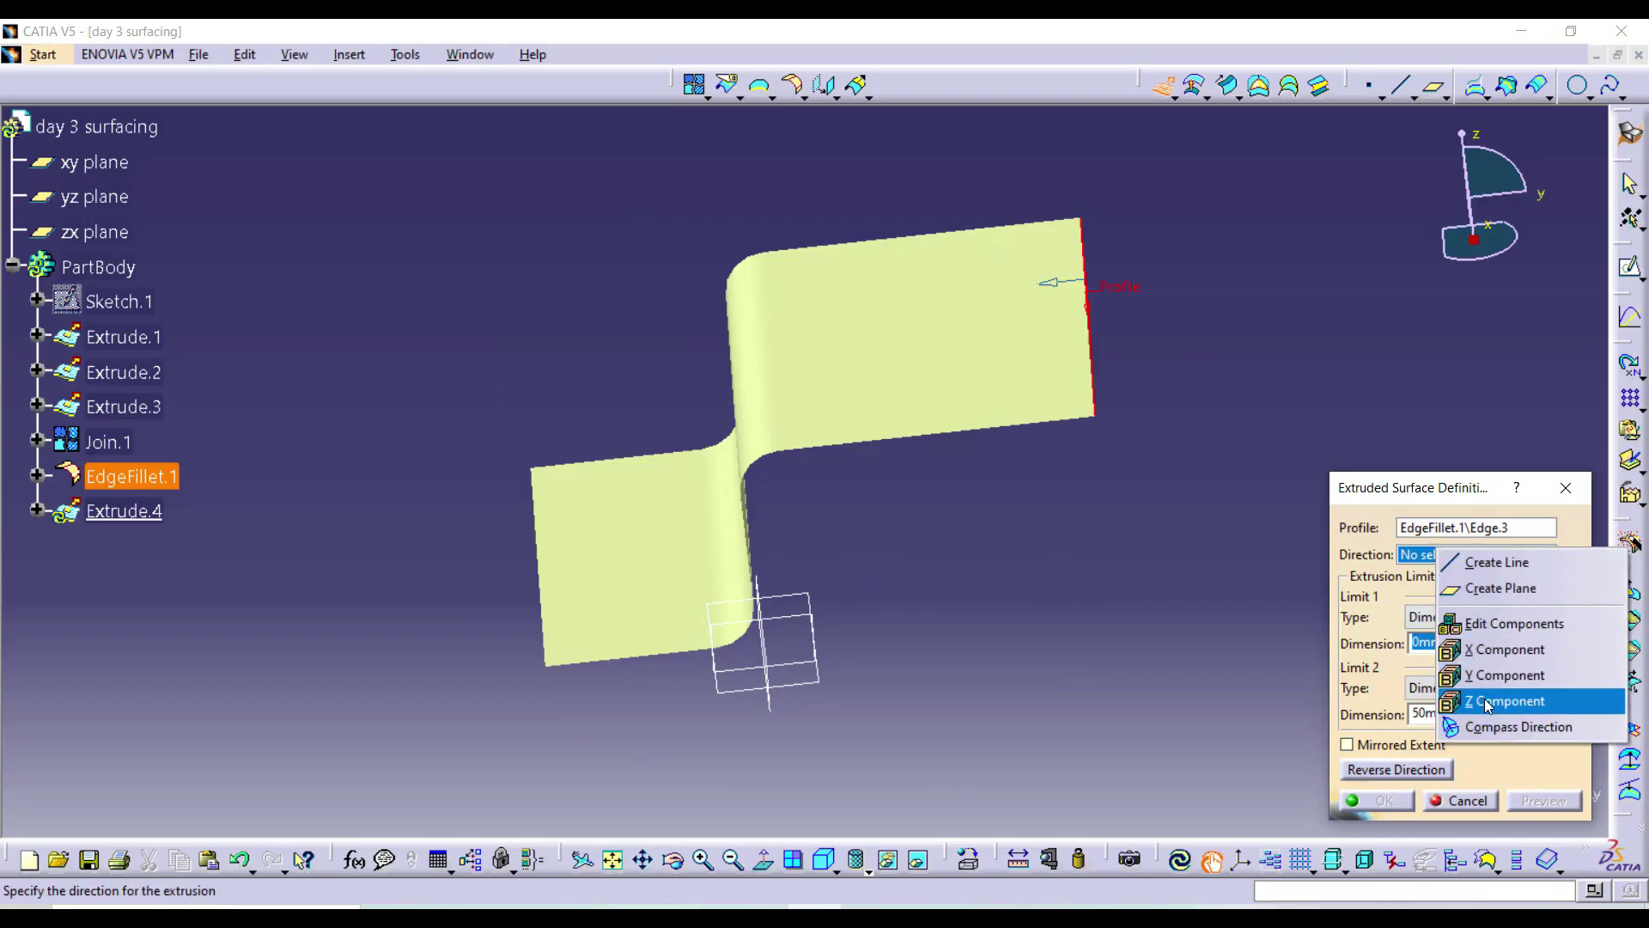
pyautogui.click(1494, 707)
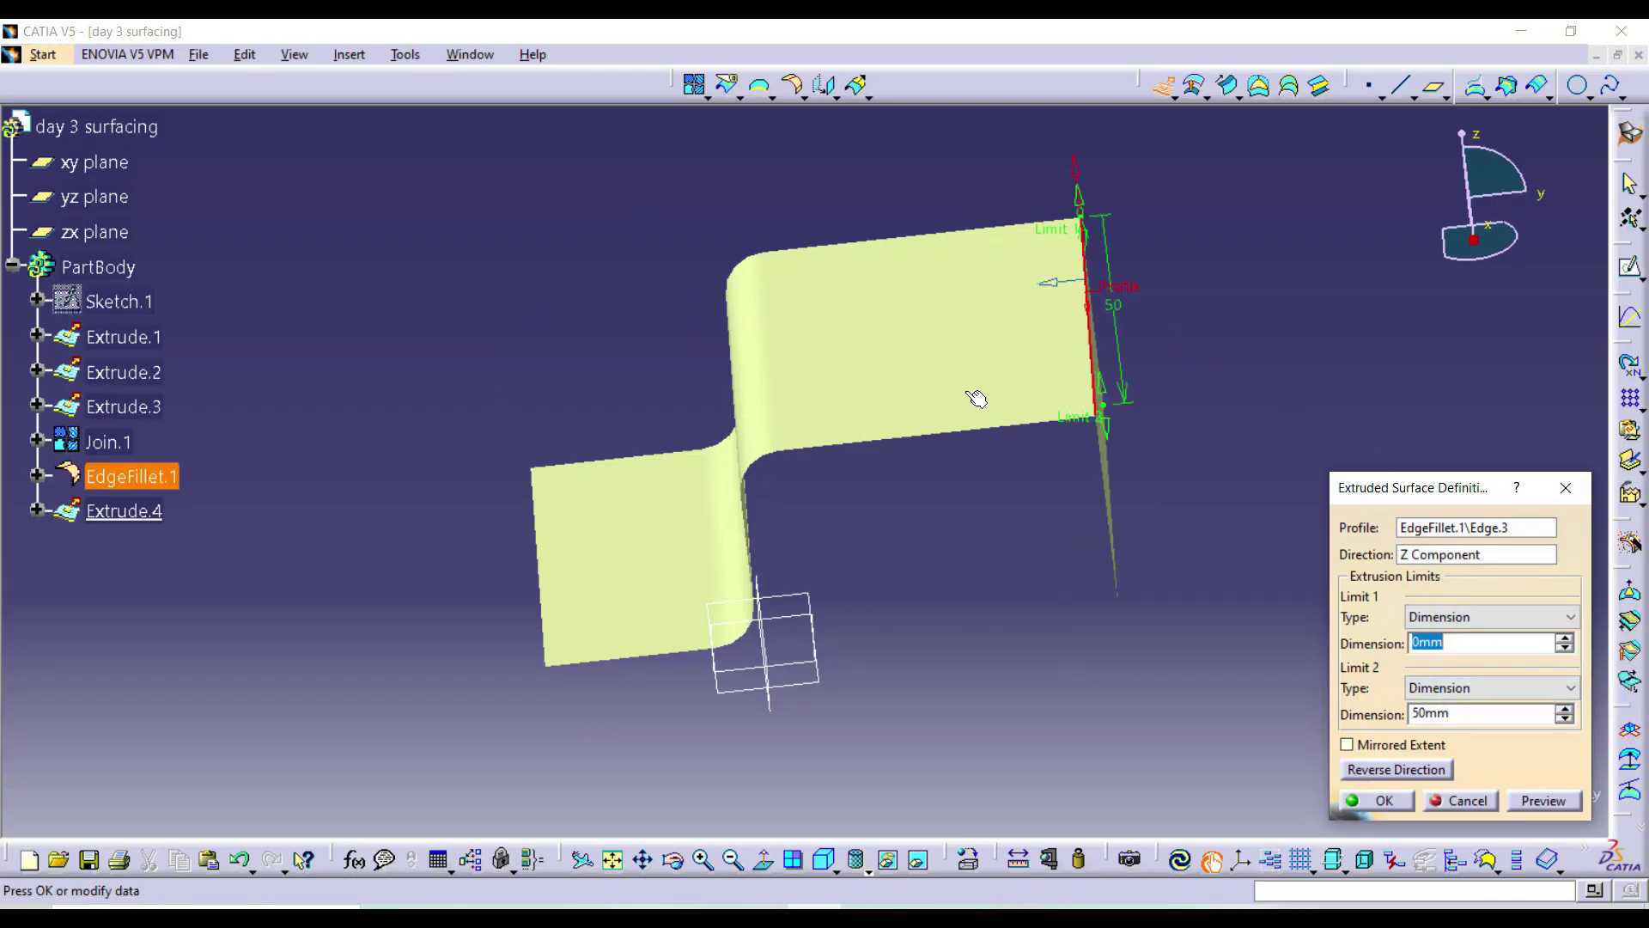
pyautogui.moveTo(977, 398); pyautogui.dragTo(1104, 590, button='middle')
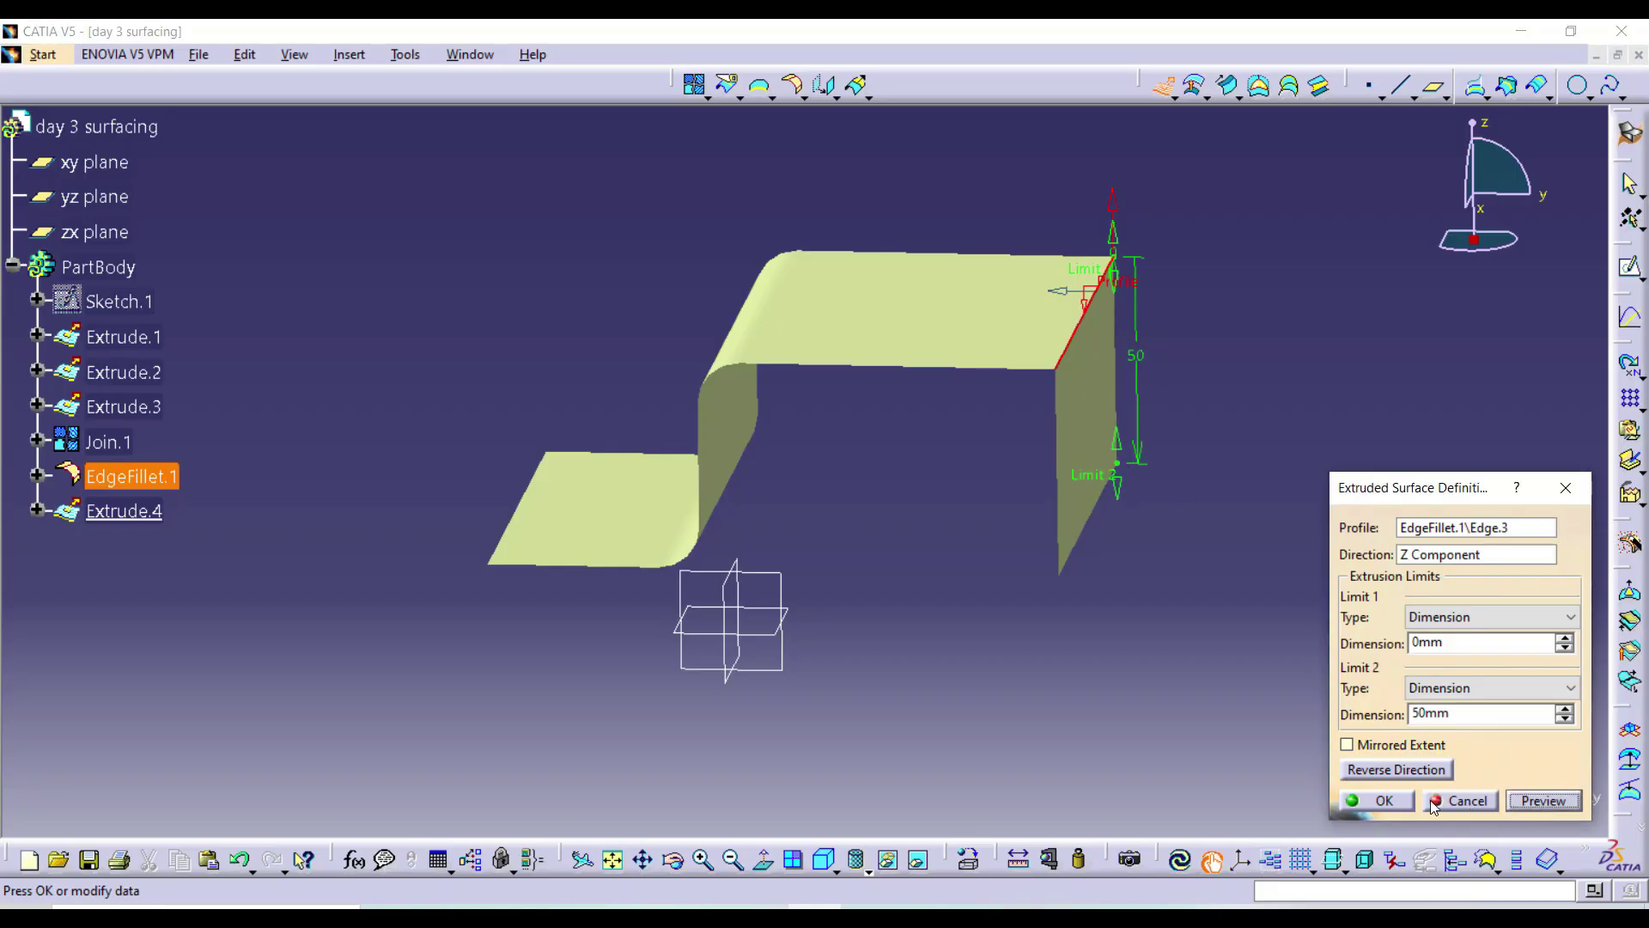
pyautogui.click(1377, 801)
pyautogui.moveTo(1177, 633); pyautogui.dragTo(784, 552, button='middle')
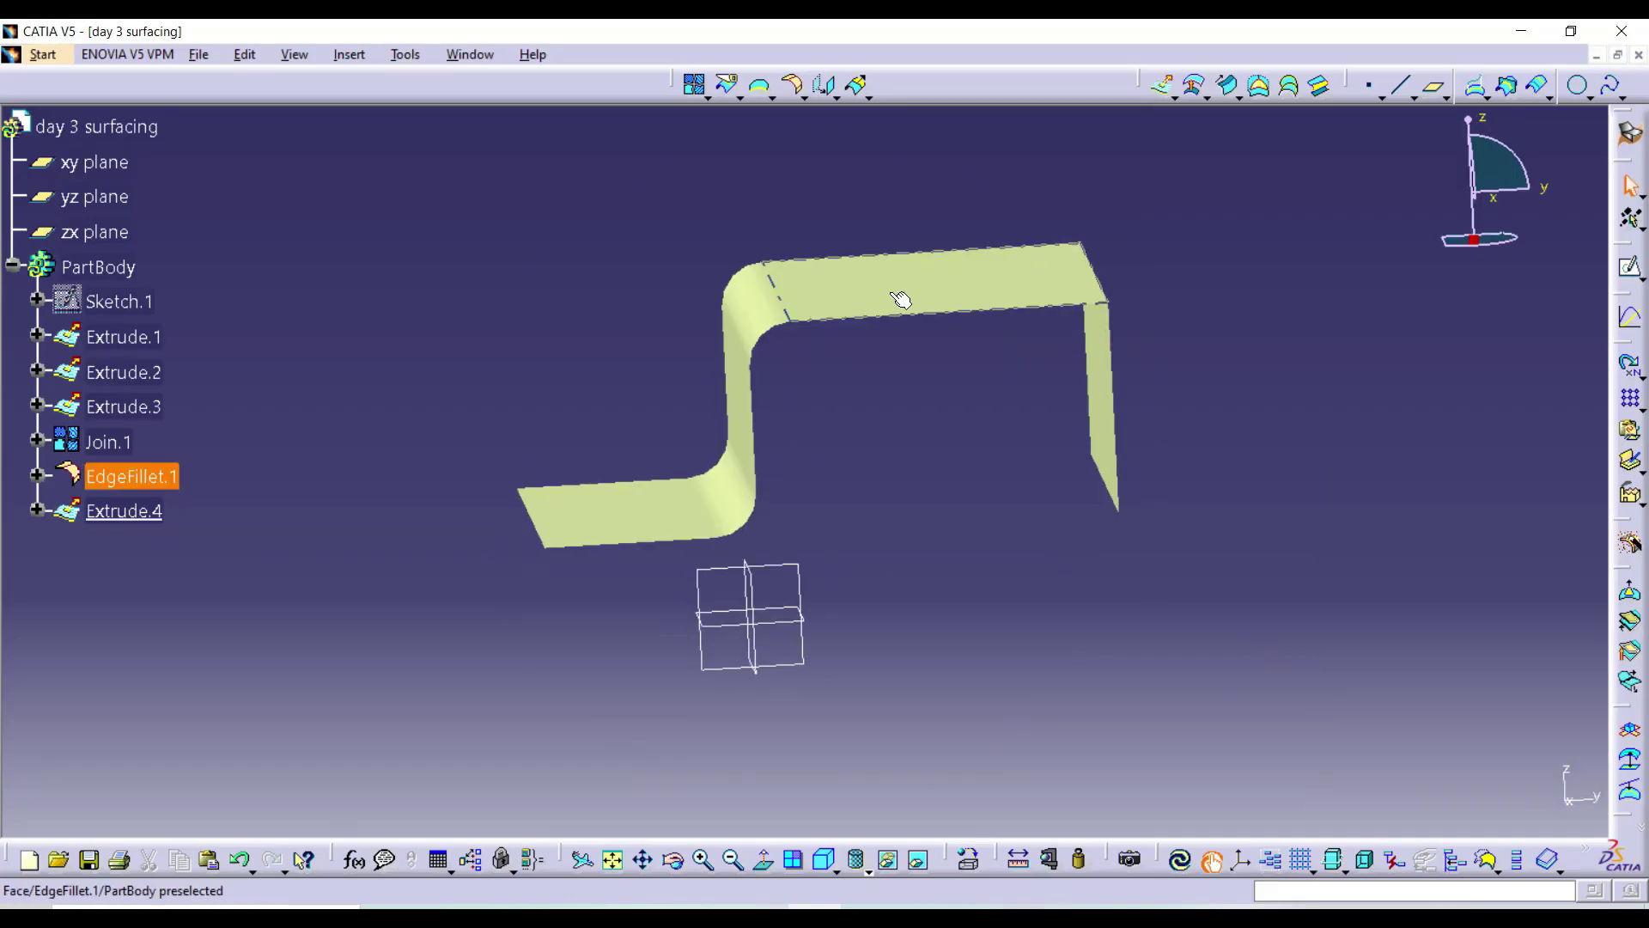
pyautogui.moveTo(1142, 504); pyautogui.dragTo(681, 423, button='middle')
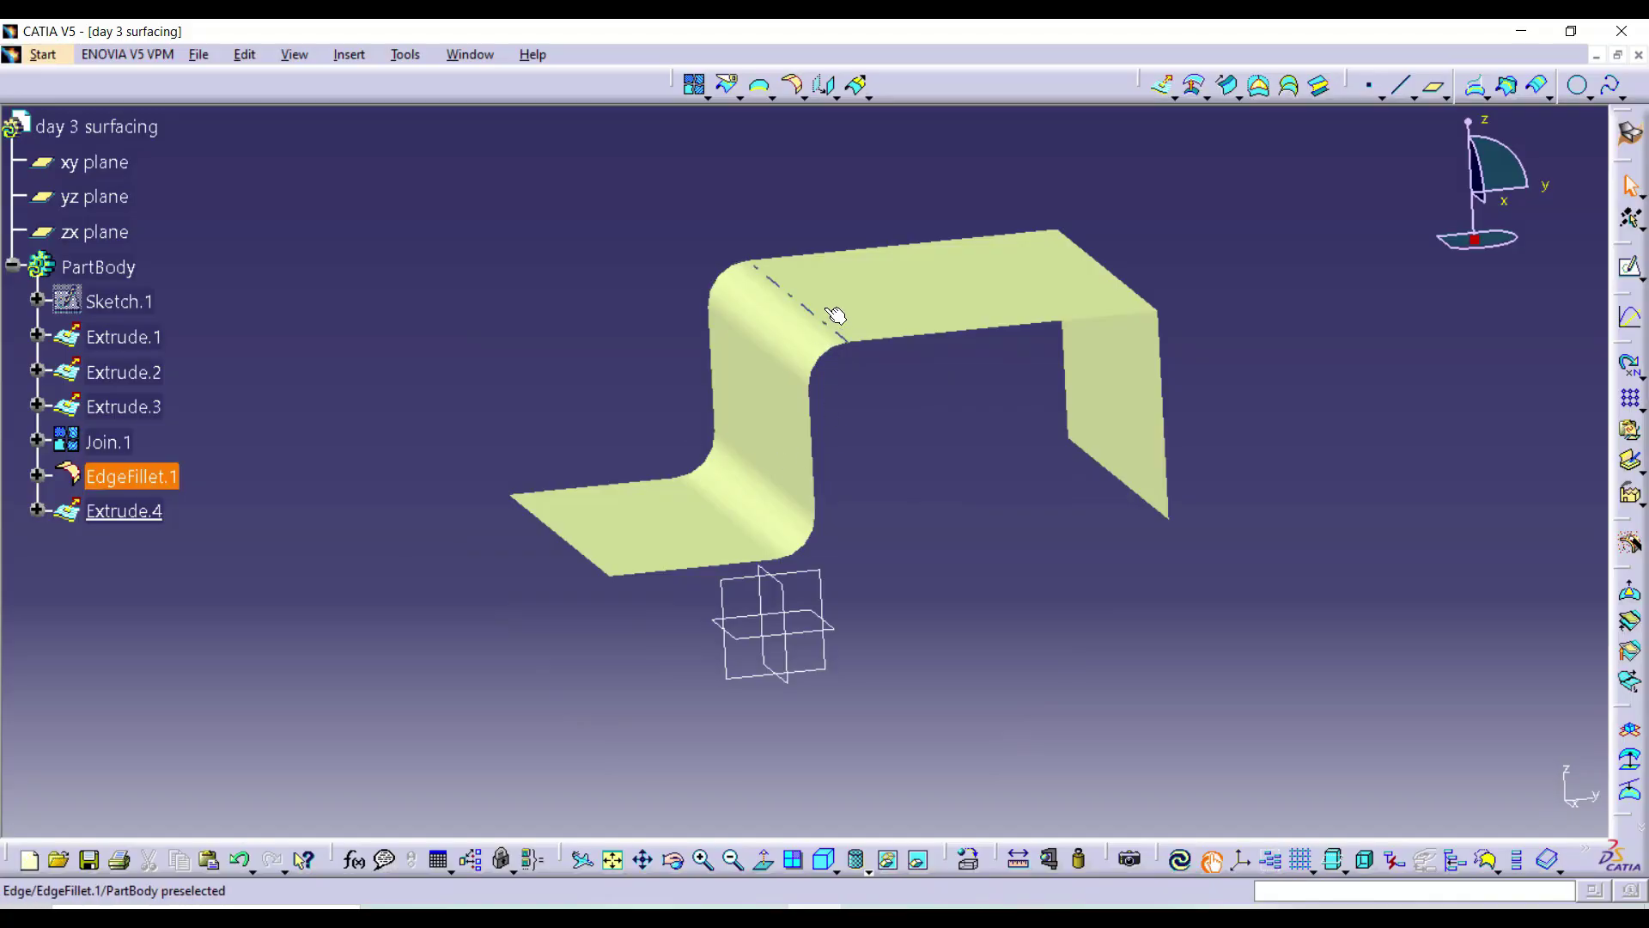
# - Switch to the Part Design workbench
pyautogui.click(47, 57)
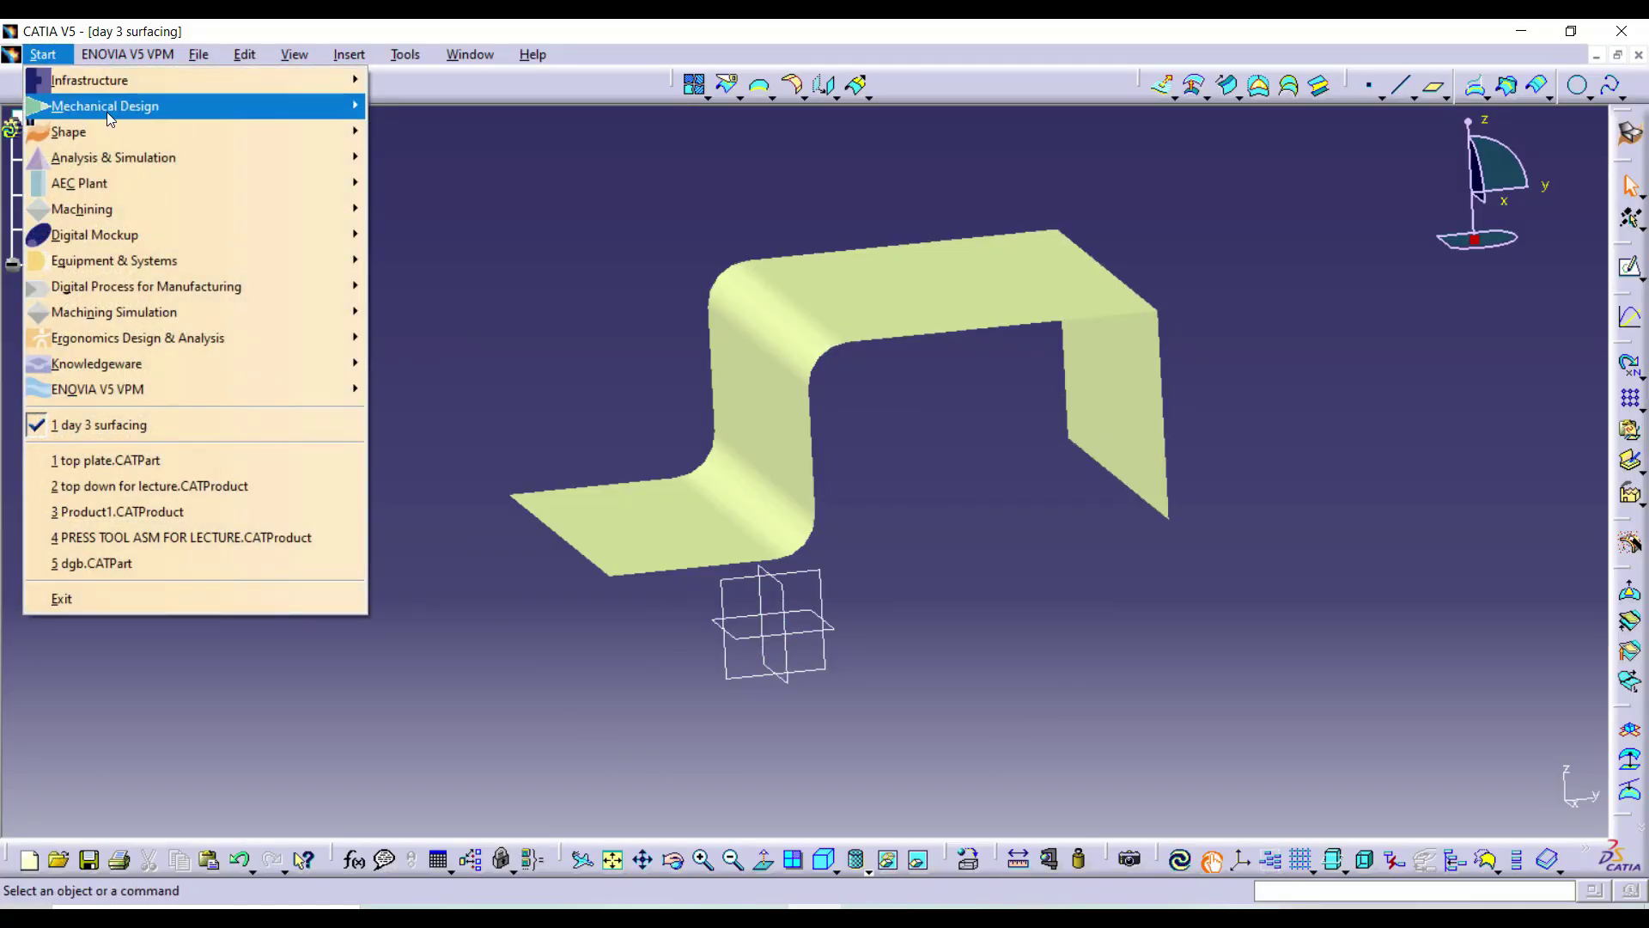
pyautogui.moveTo(116, 108)
pyautogui.click(447, 107)
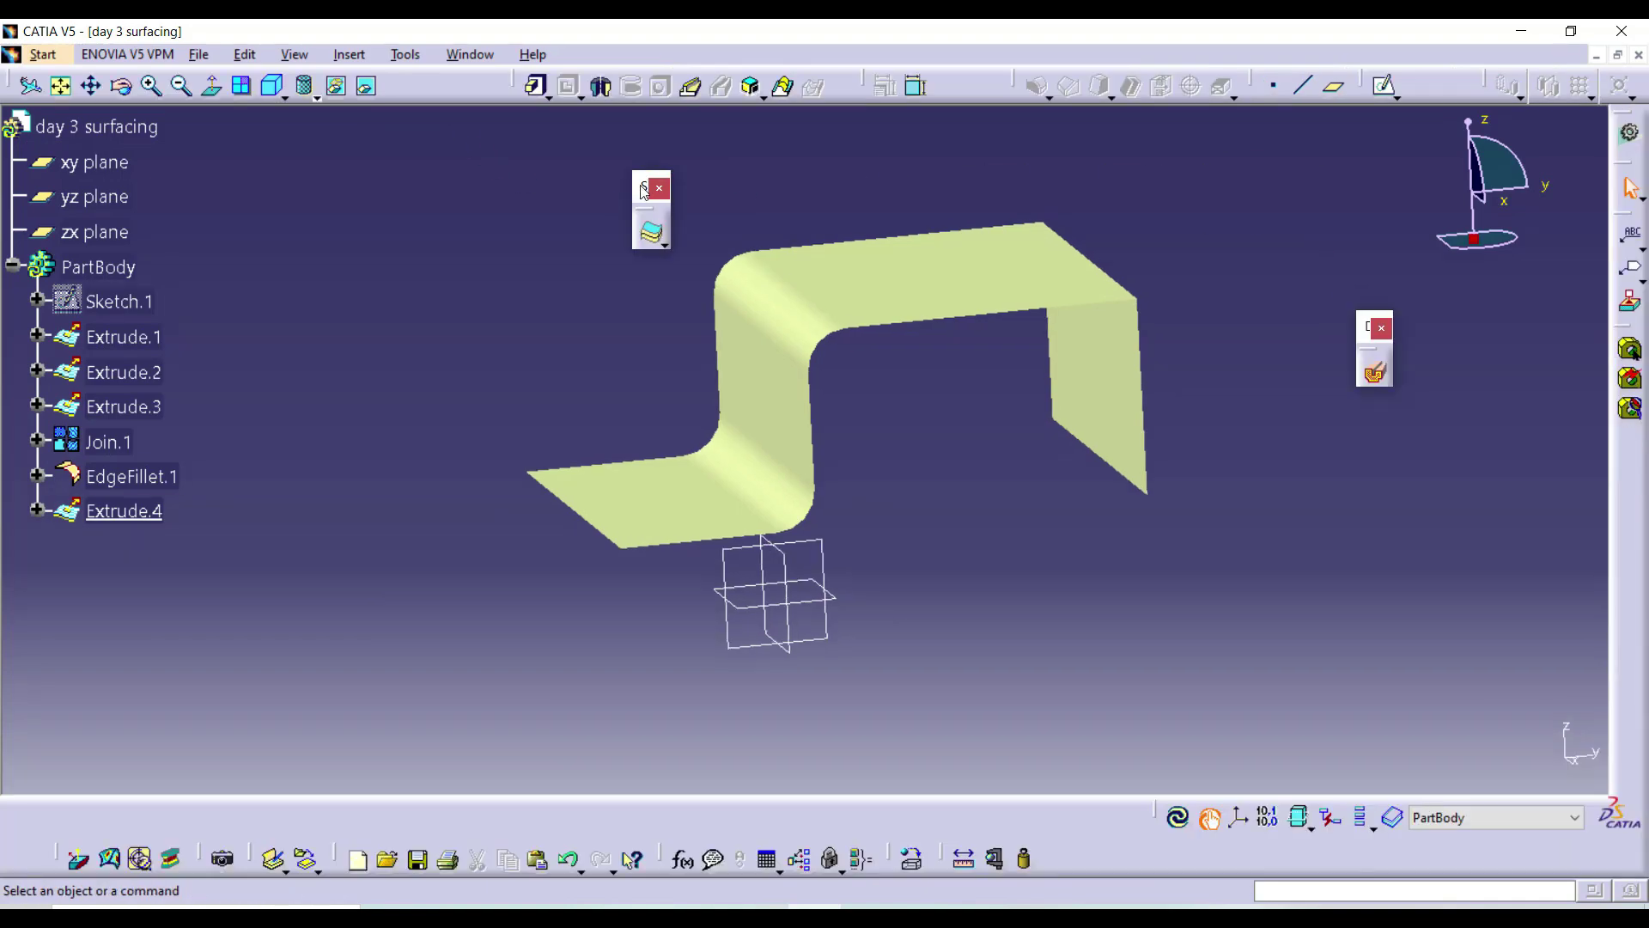
# - Try to select both the filleted surface and the separate downward extrusion as objects to offset in one Thick Surface
pyautogui.click(656, 237)
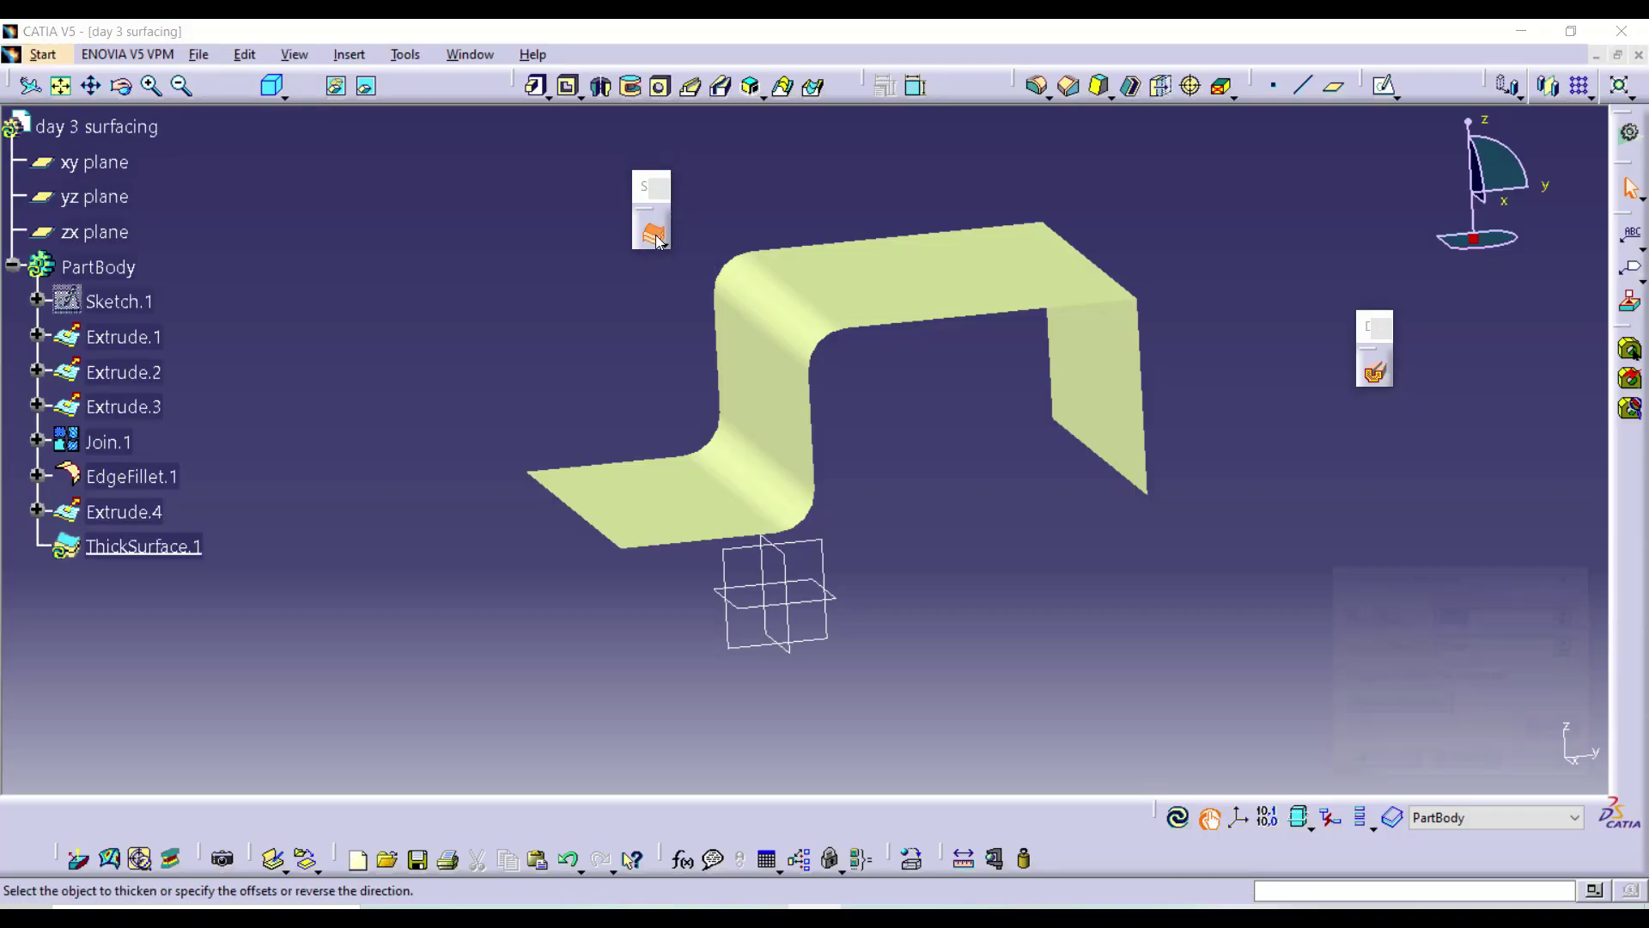
pyautogui.click(795, 378)
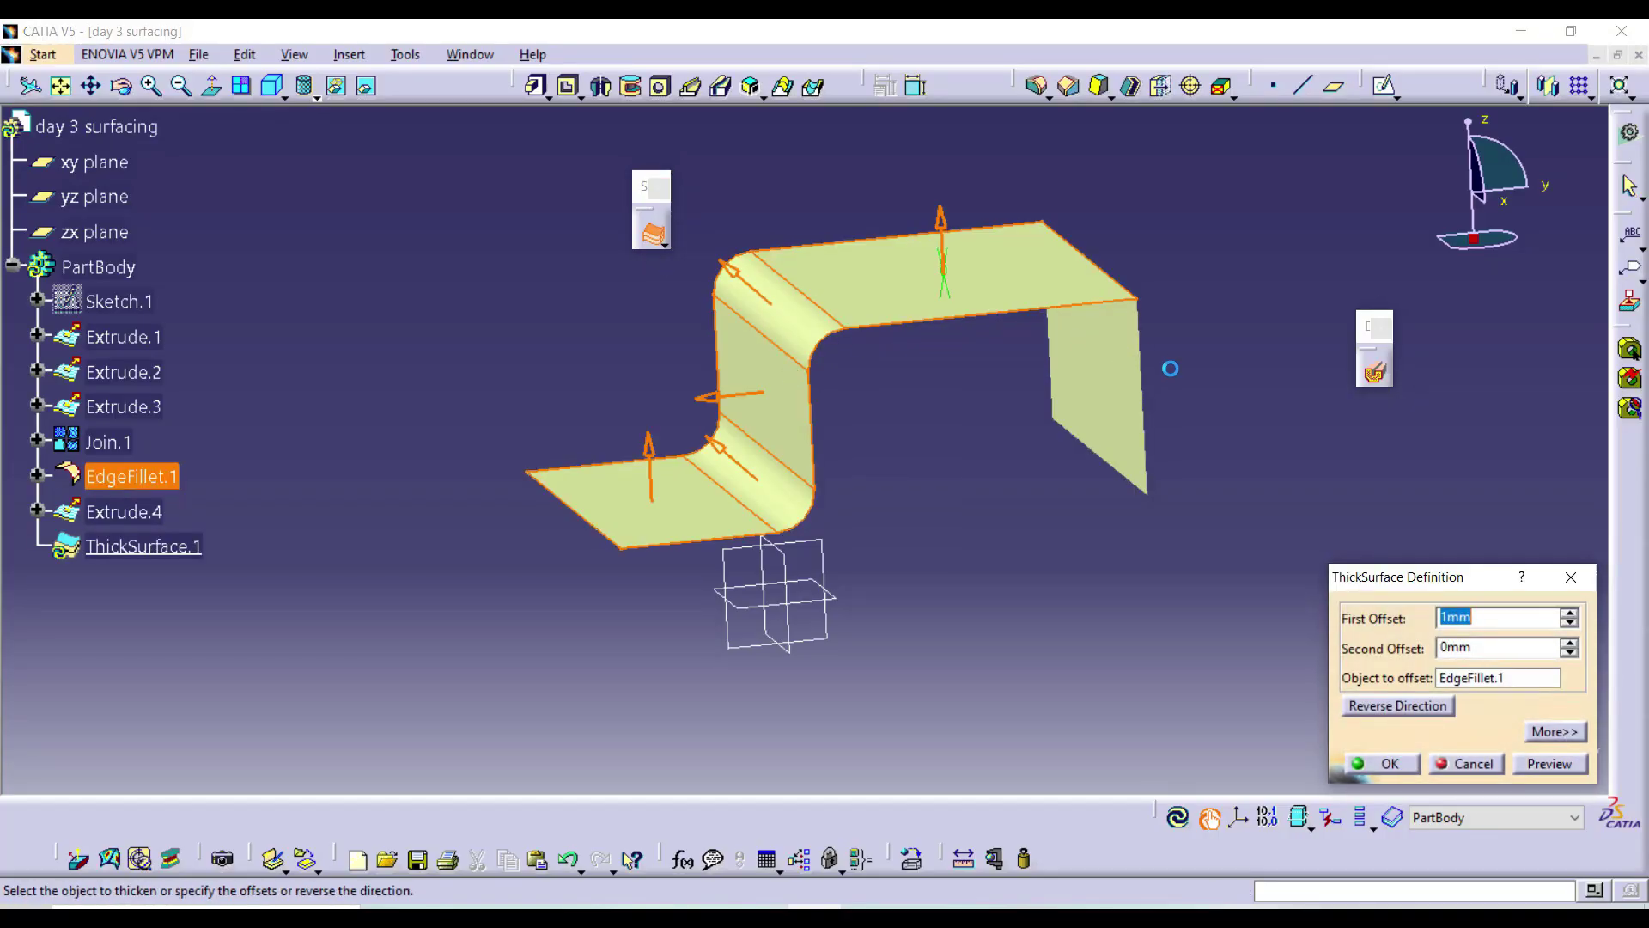
pyautogui.click(1126, 372)
pyautogui.click(1060, 295)
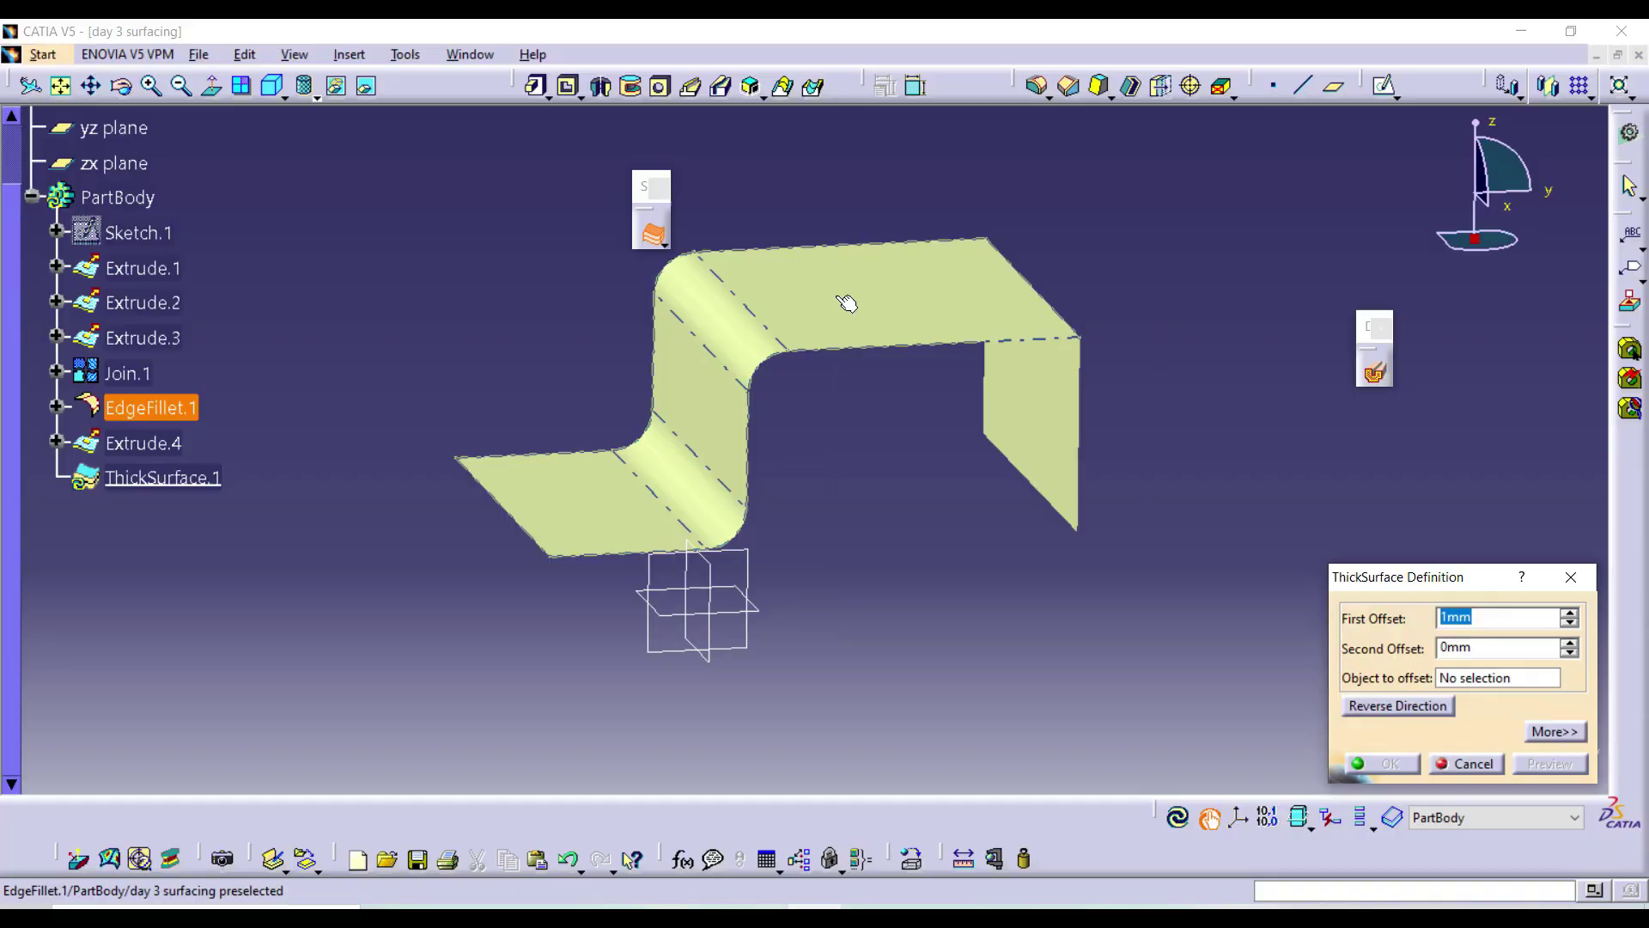
pyautogui.click(846, 304)
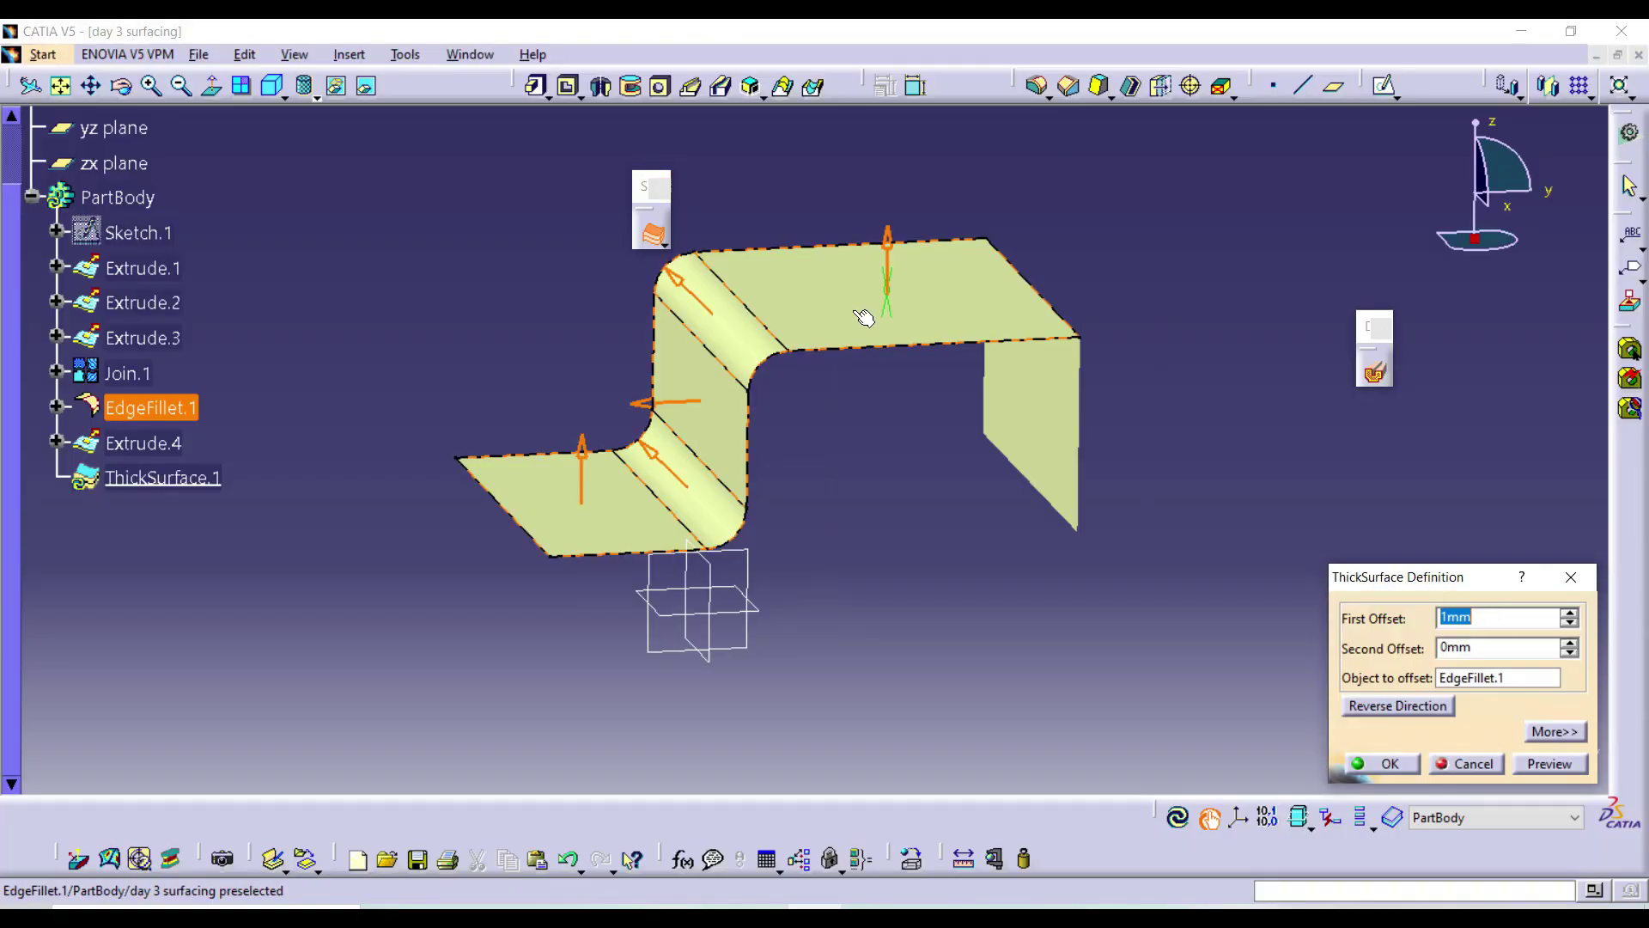
pyautogui.moveTo(1090, 387); pyautogui.dragTo(803, 269, button='middle')
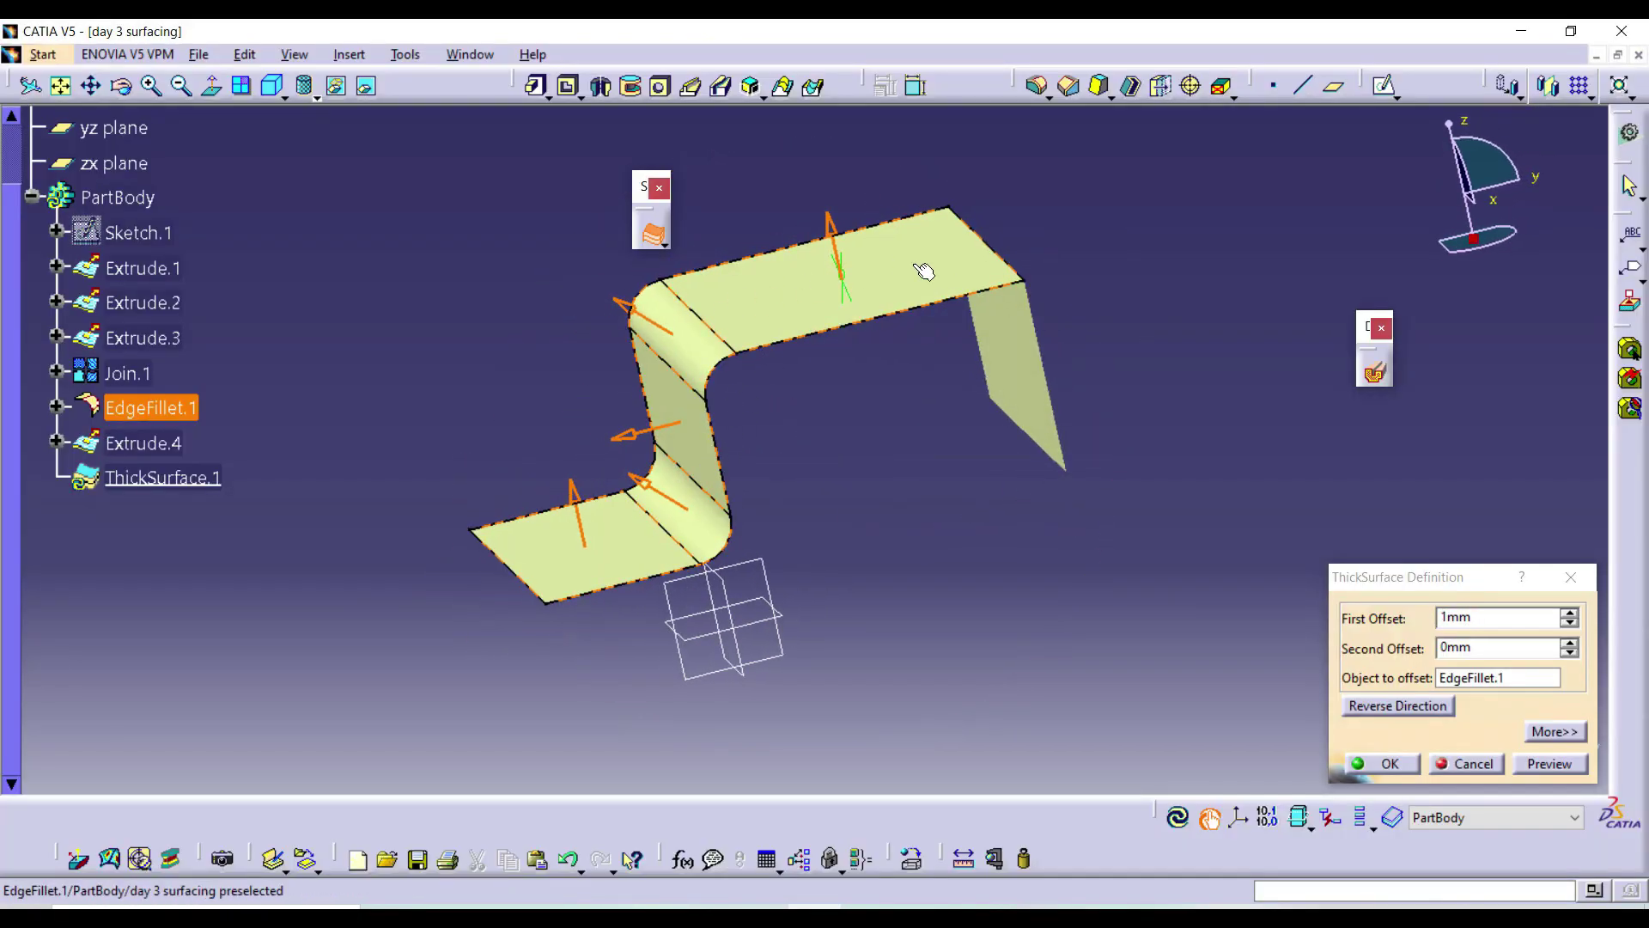
pyautogui.moveTo(1124, 414); pyautogui.dragTo(1089, 436, button='middle')
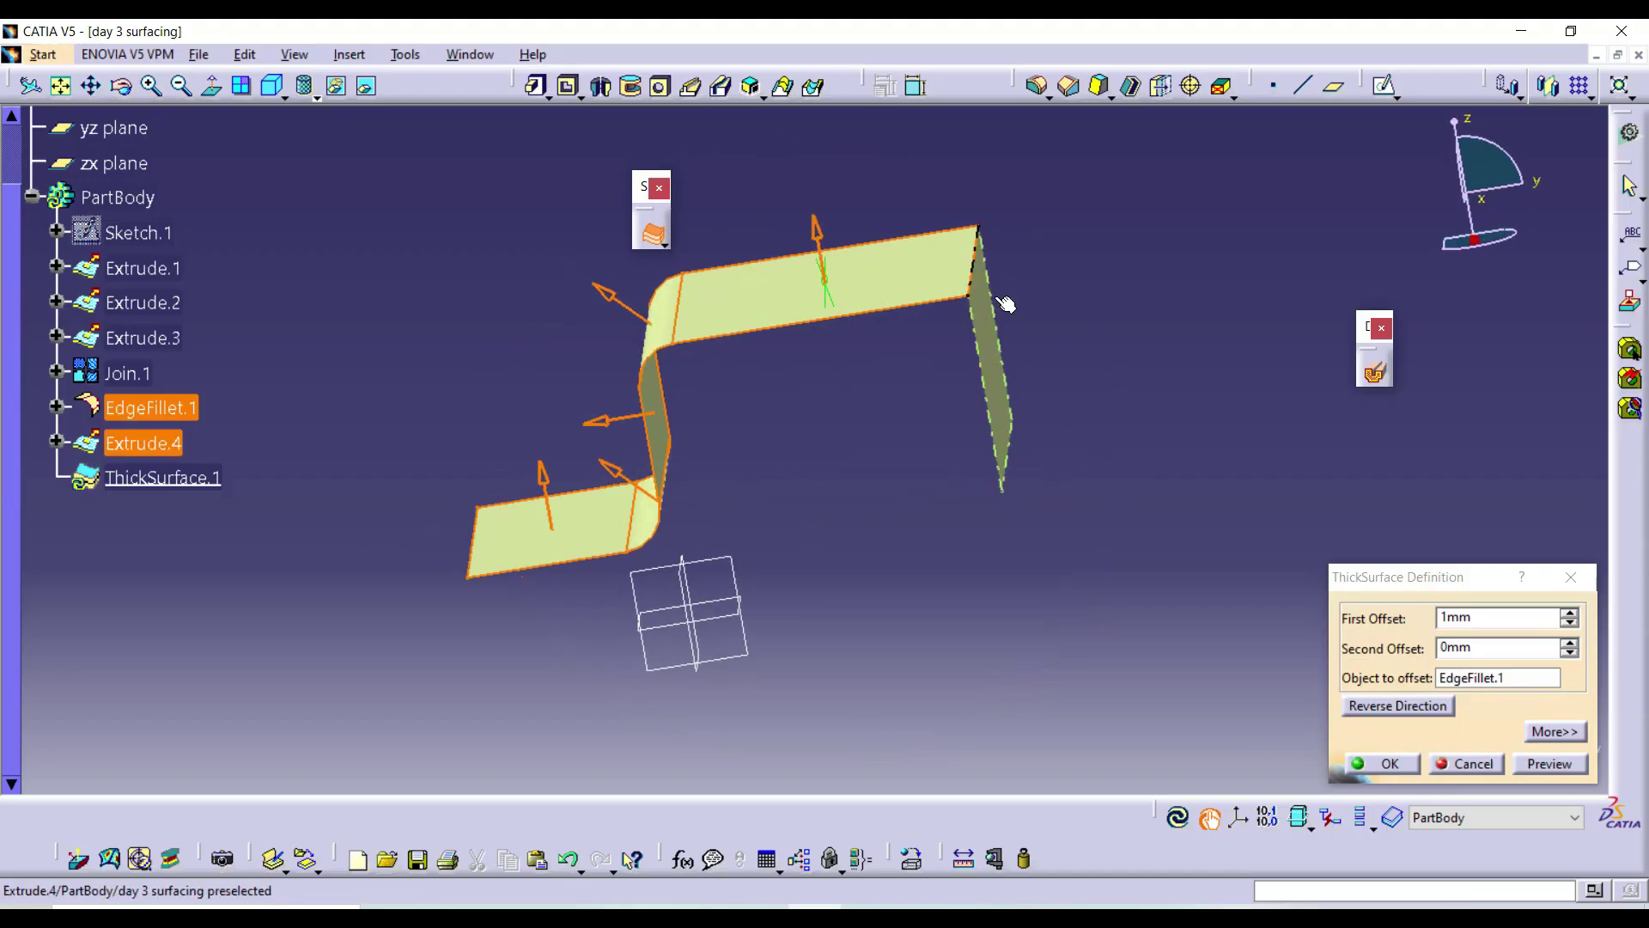
pyautogui.click(996, 344)
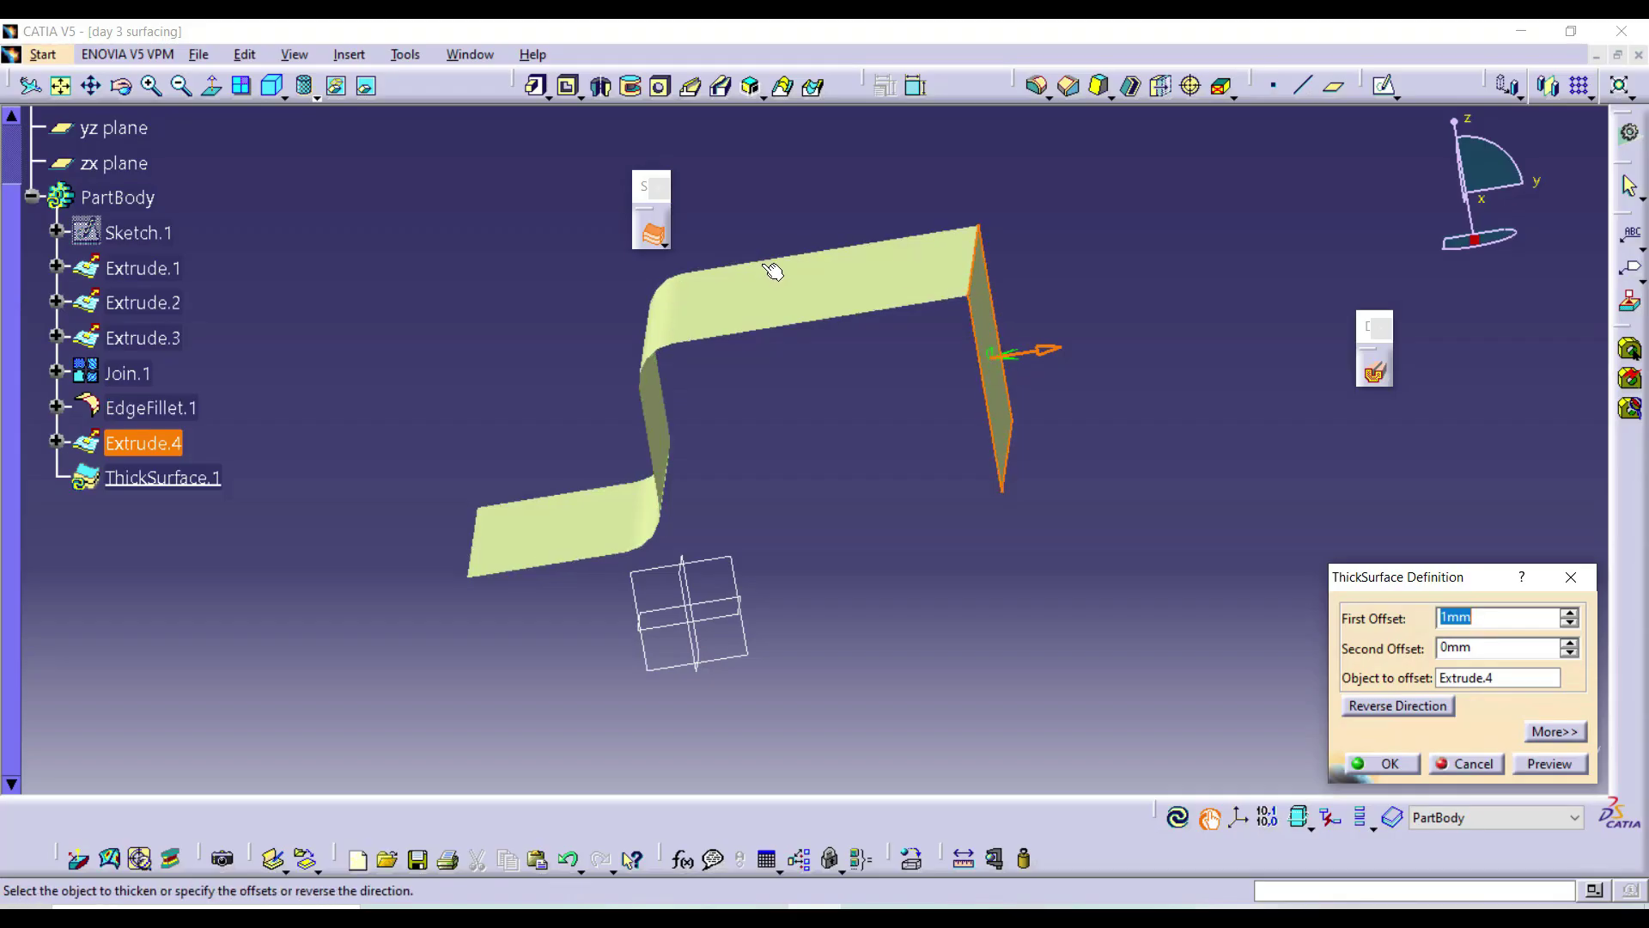
pyautogui.click(738, 469)
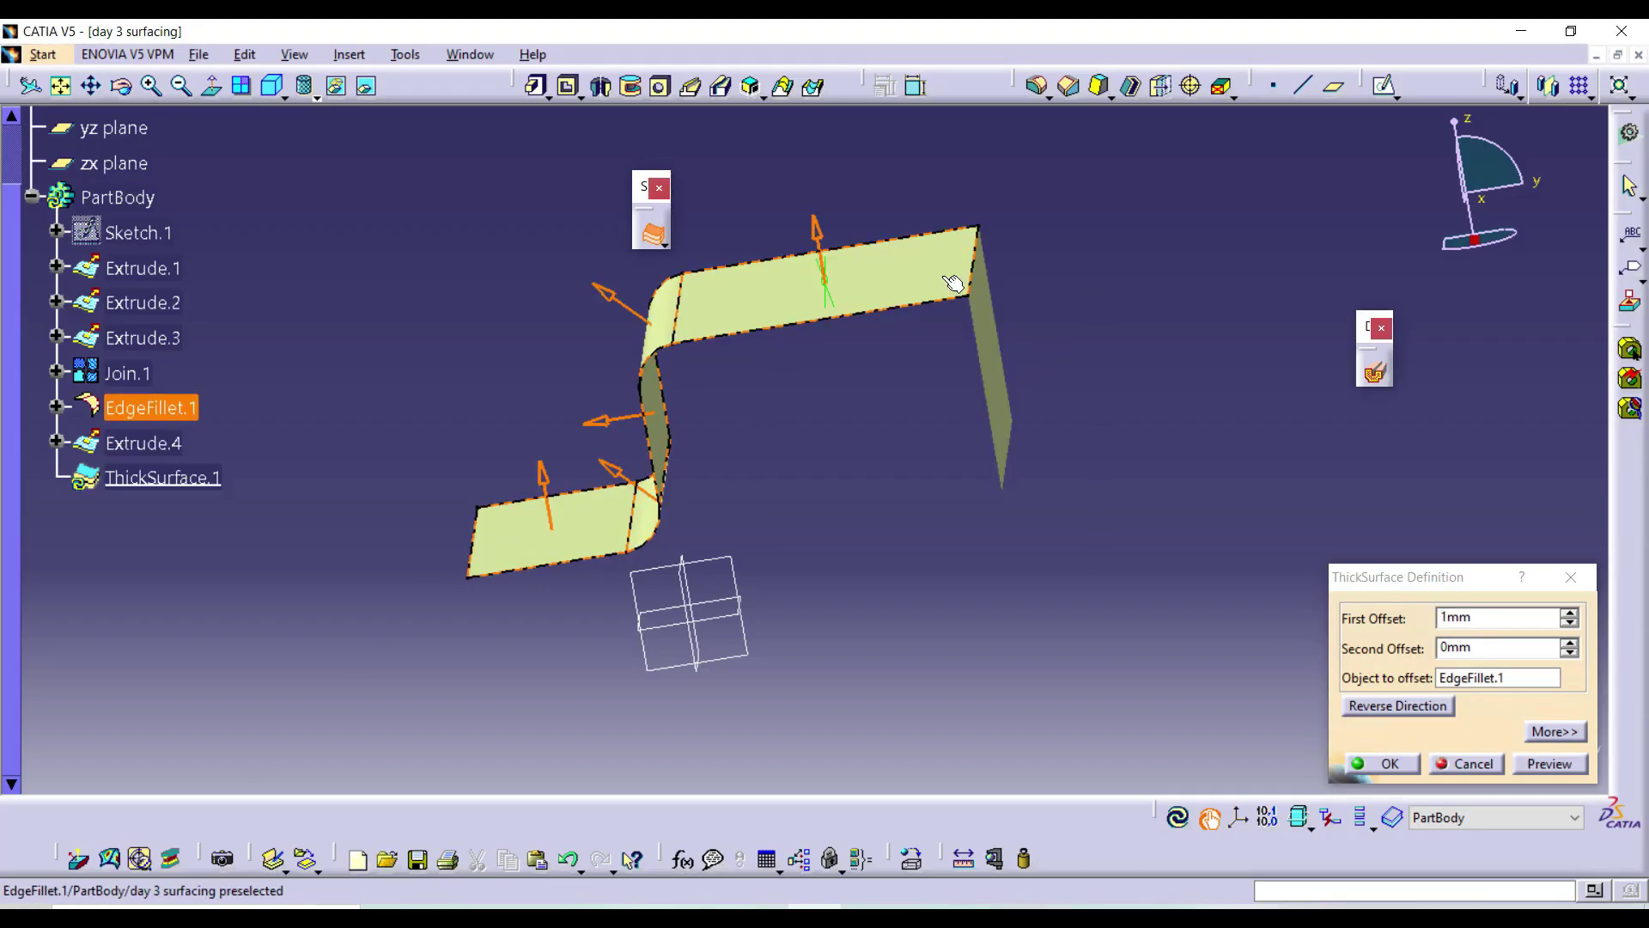
pyautogui.click(982, 319)
pyautogui.click(938, 296)
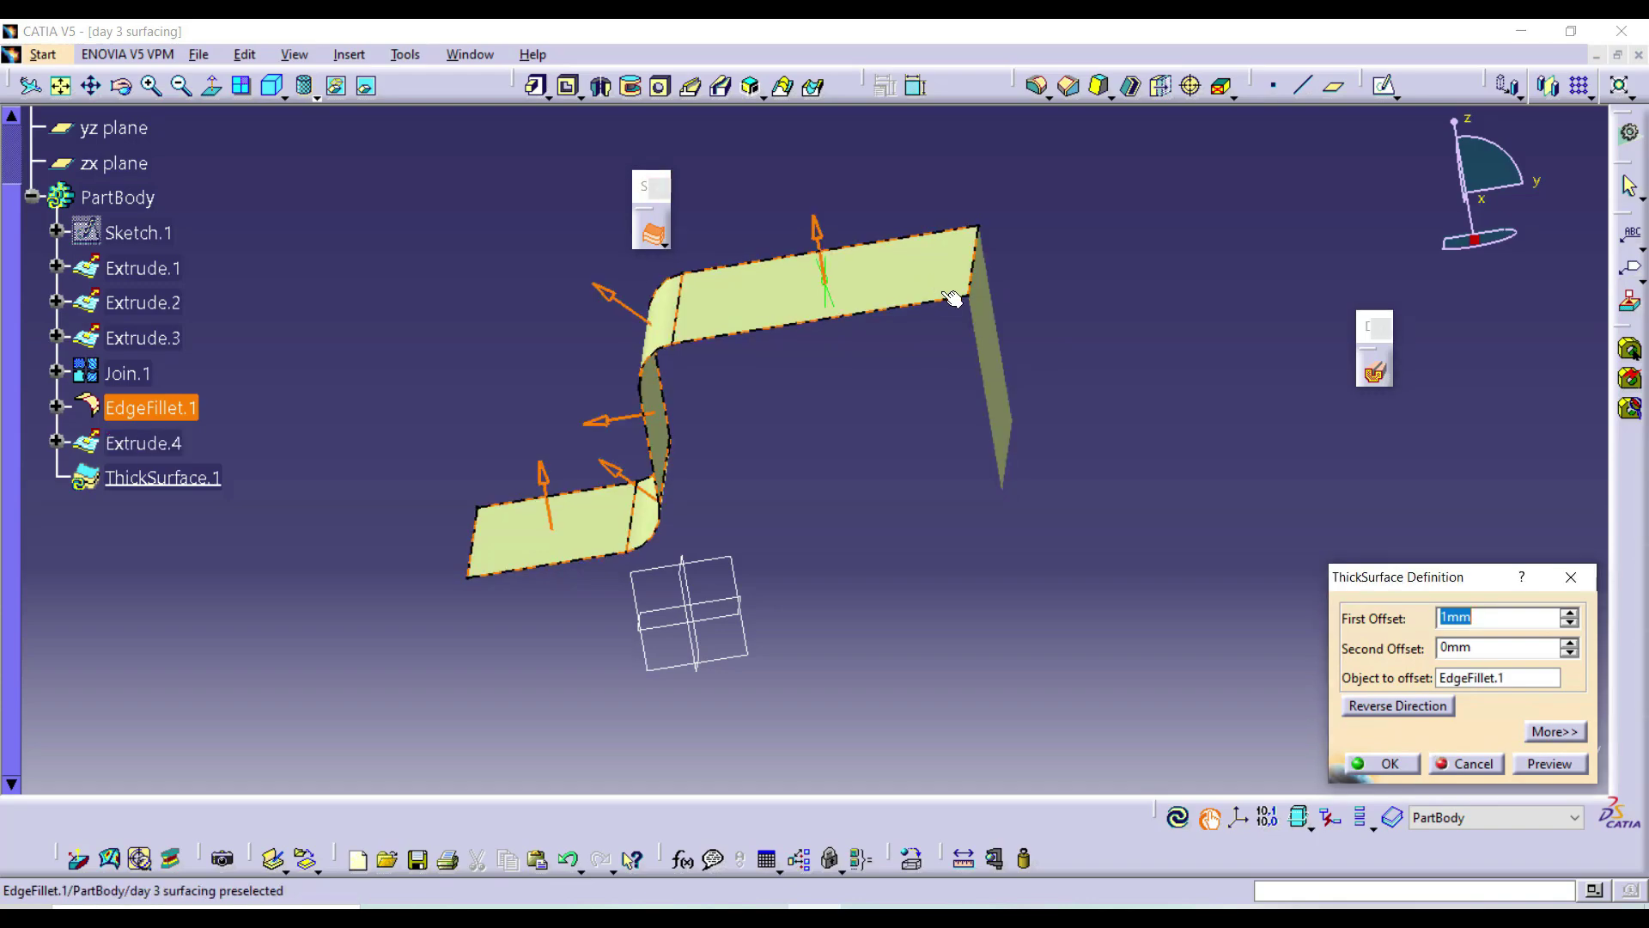
pyautogui.press('Escape')
# - Thicken only the filleted stepped surface with Thick Surface, raising the first offset and keeping the second offset at 0 mm
pyautogui.moveTo(781, 475); pyautogui.dragTo(733, 508, button='middle')
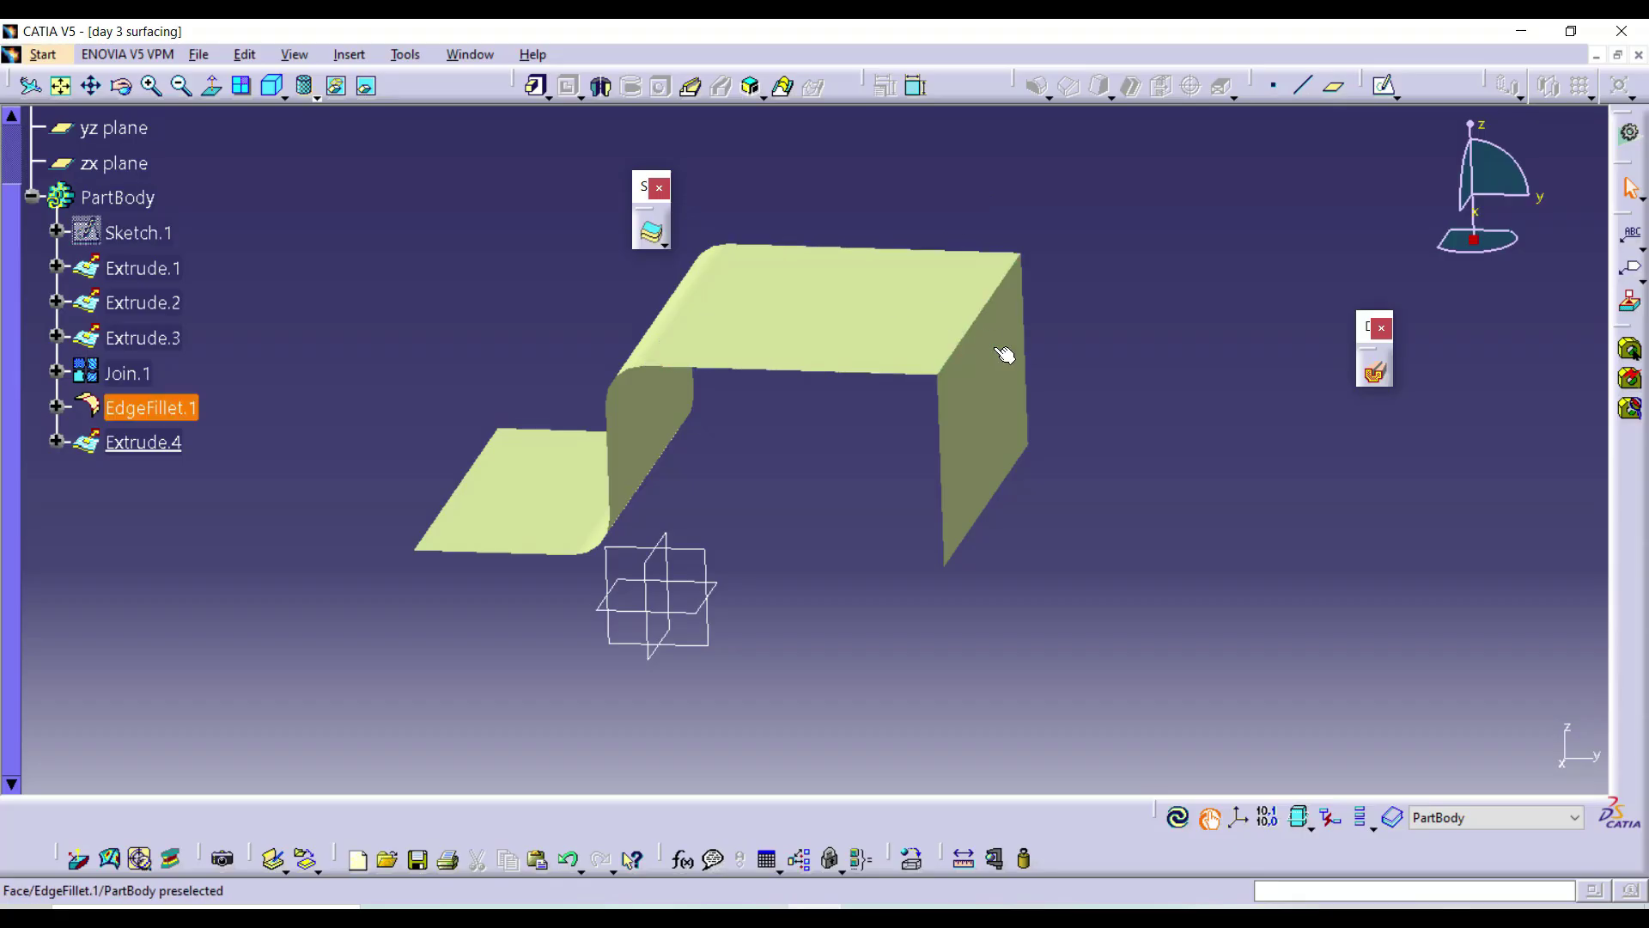
pyautogui.click(659, 247)
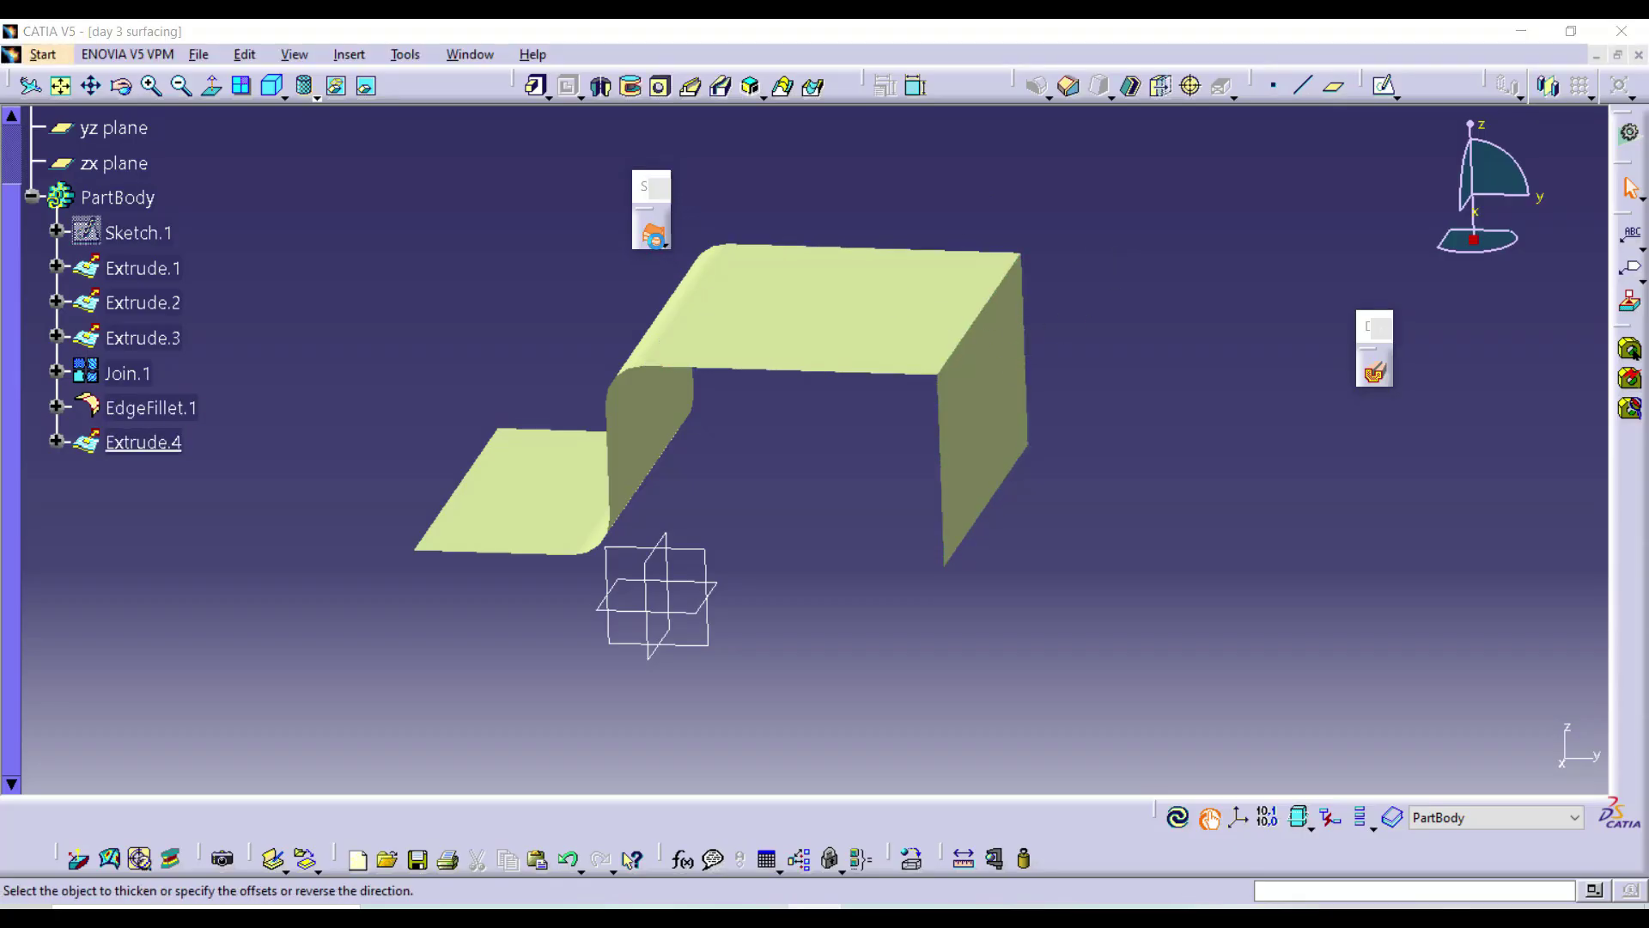
pyautogui.click(746, 310)
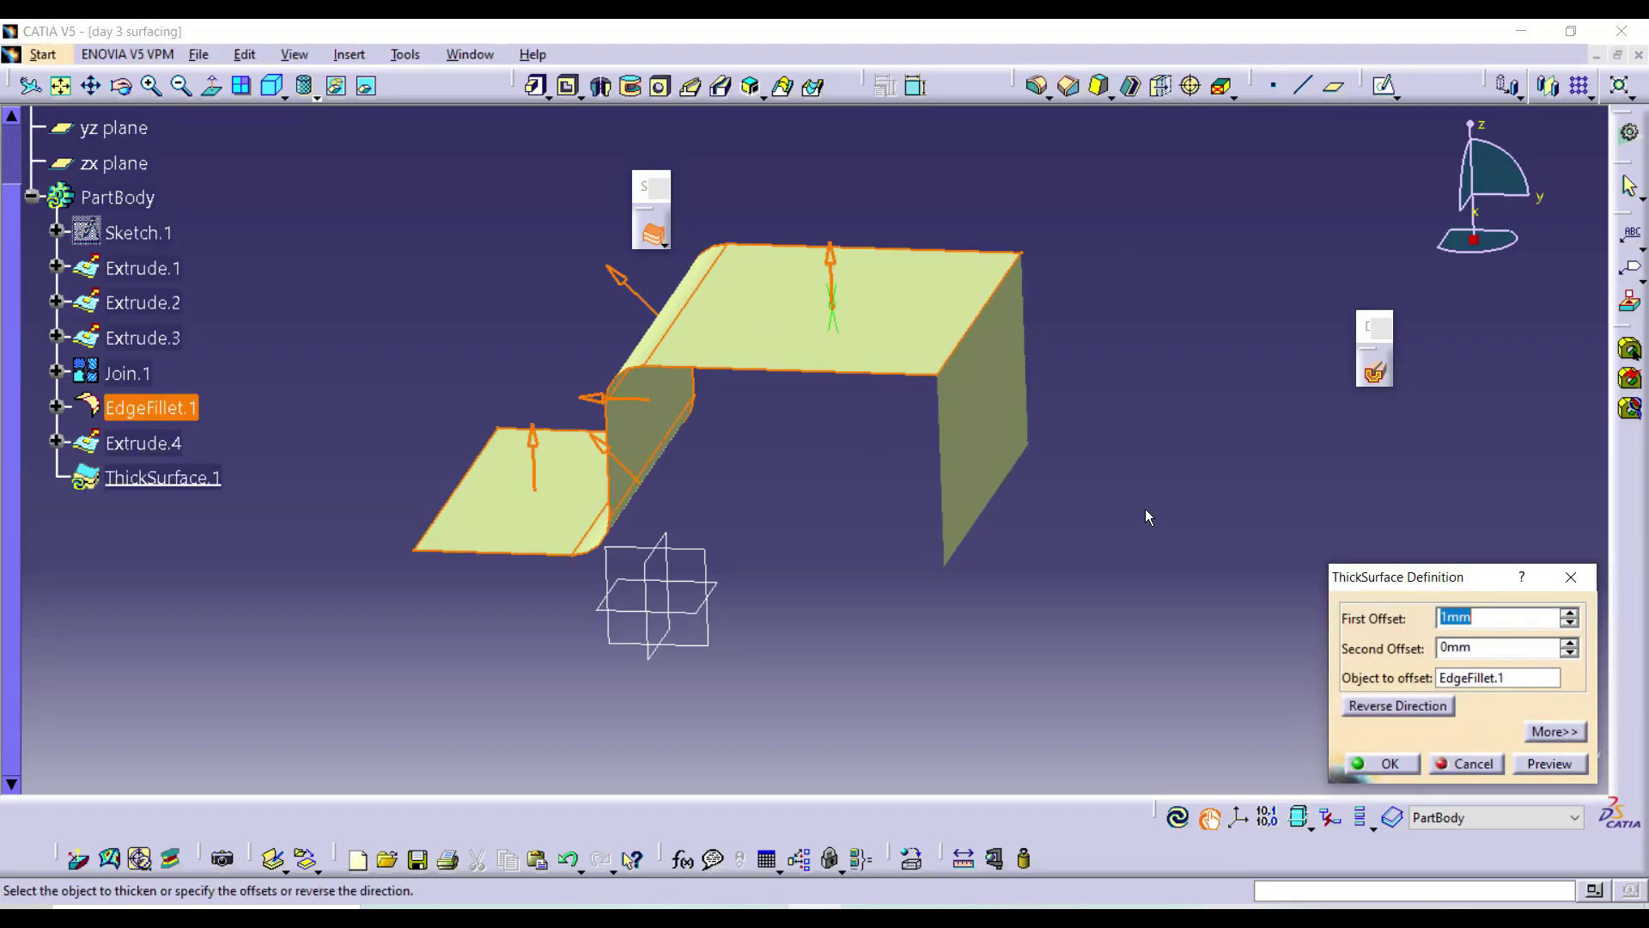
pyautogui.click(1571, 614)
pyautogui.click(1542, 764)
pyautogui.click(1383, 763)
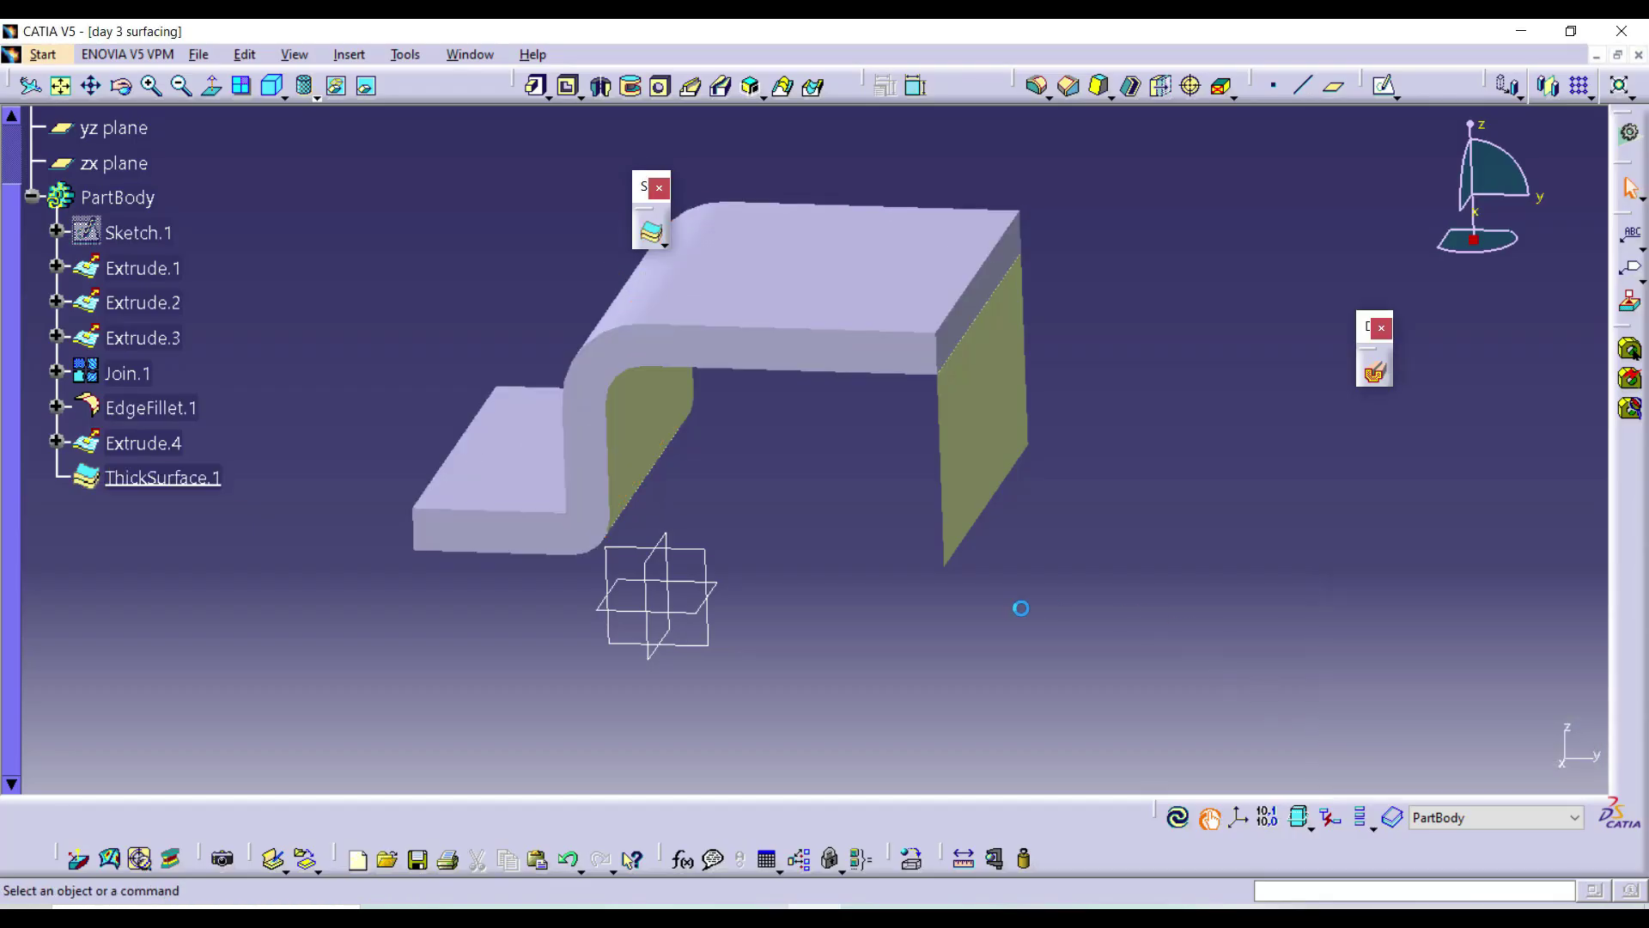
# - Delete the thick surface feature from the stepped part
pyautogui.moveTo(1021, 608); pyautogui.dragTo(839, 482, button='middle')
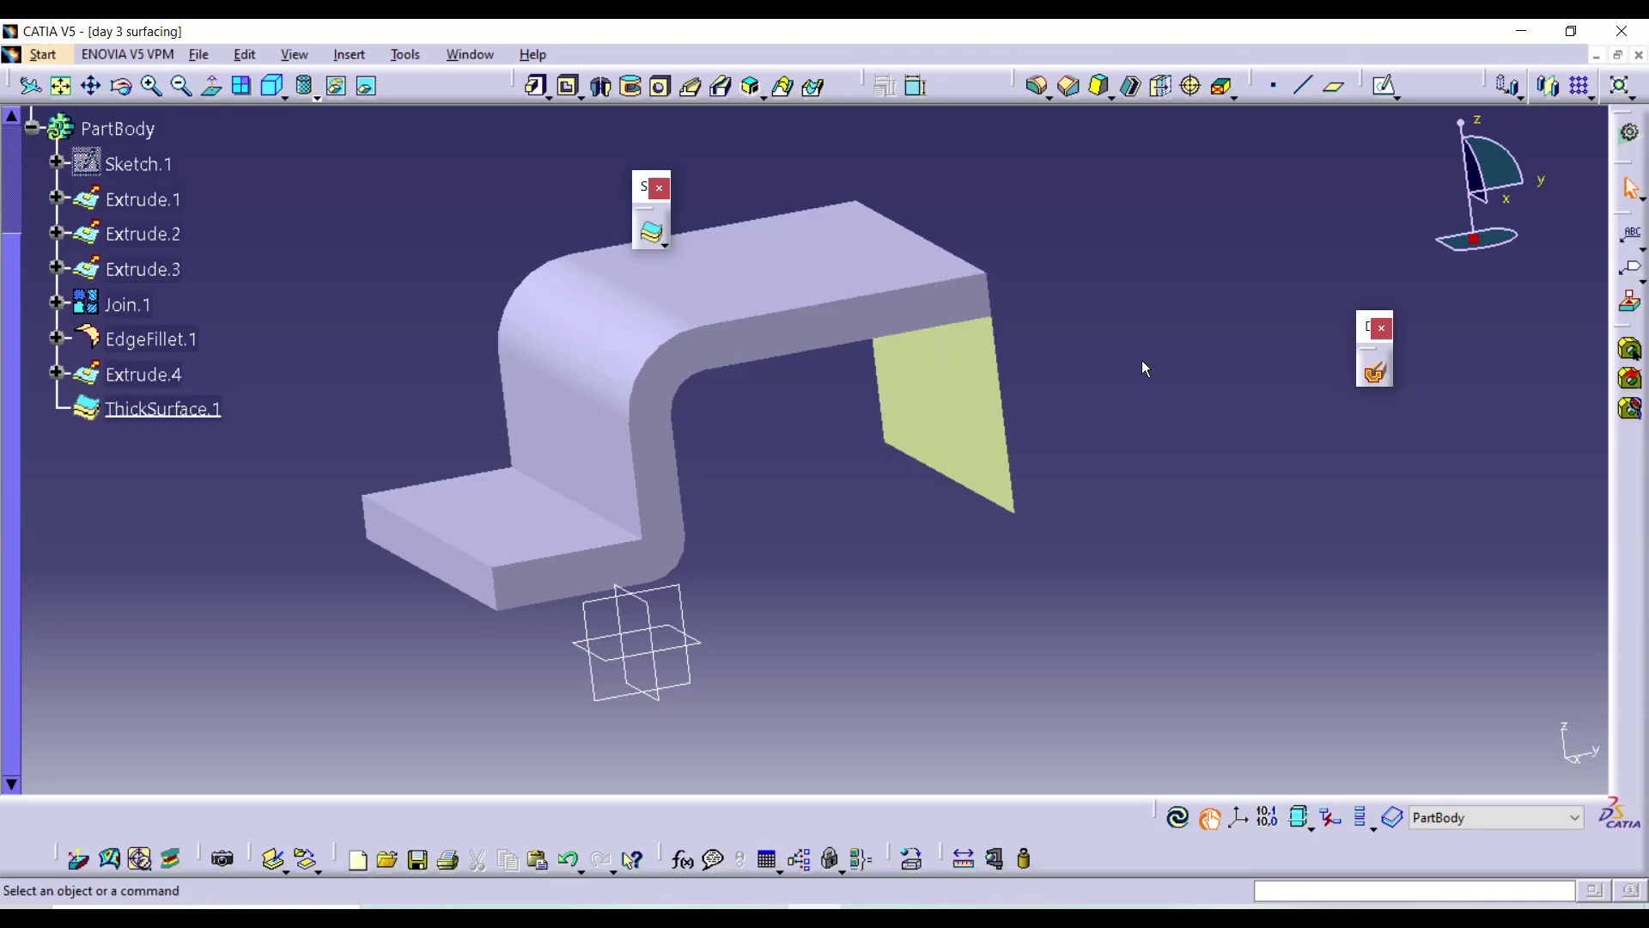
pyautogui.rightClick(152, 405)
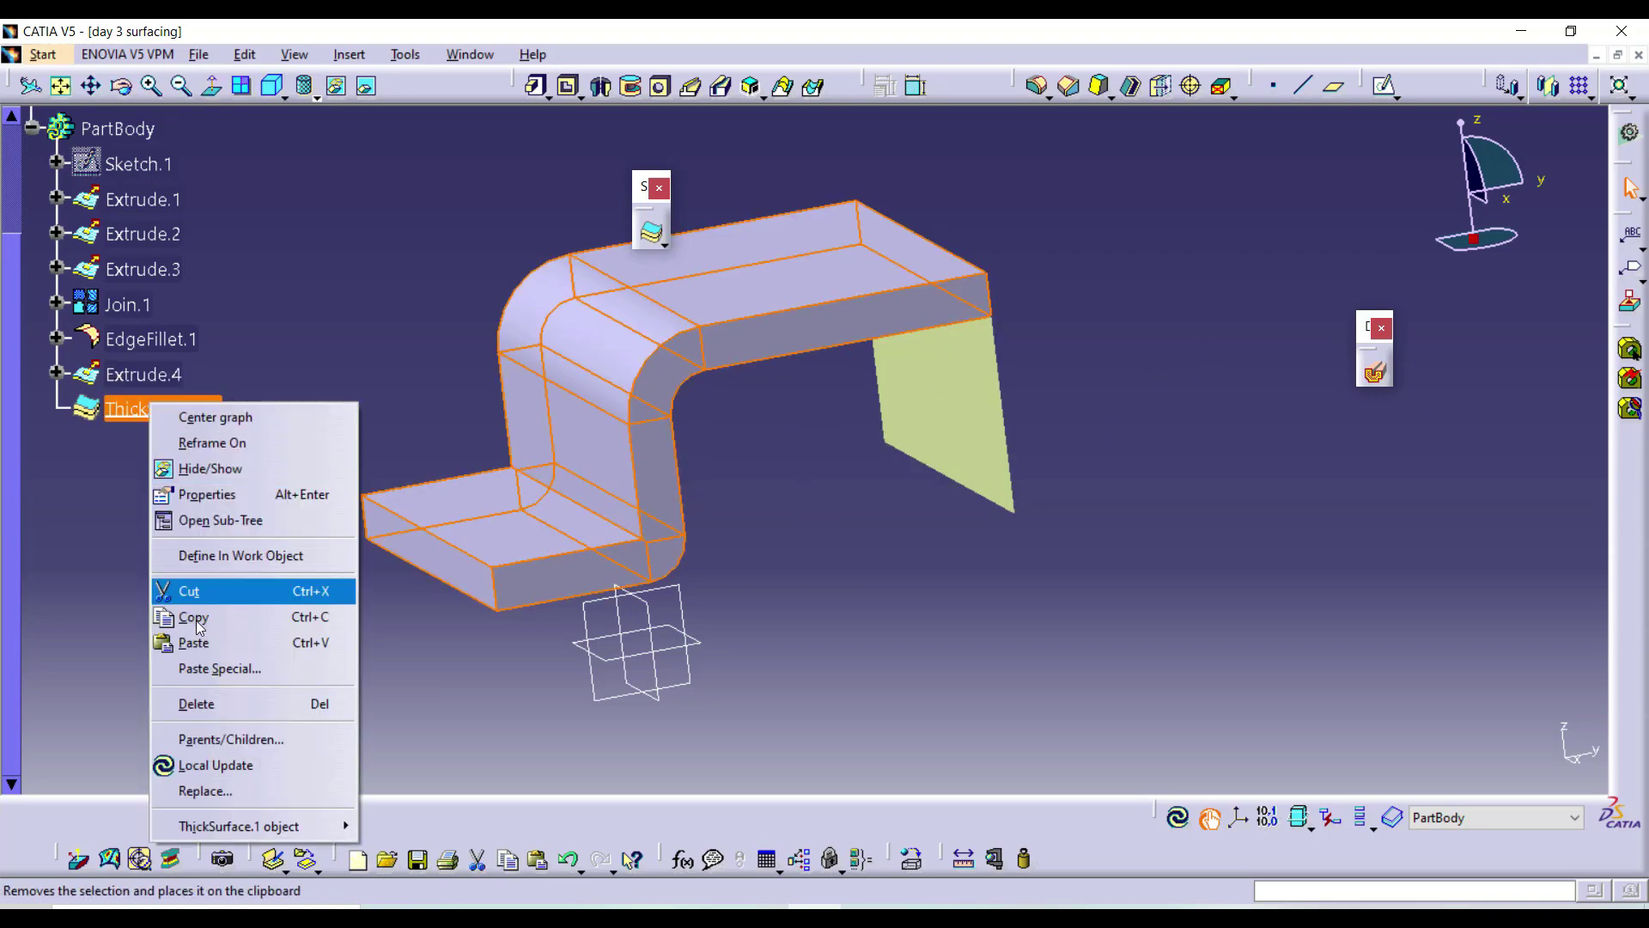
pyautogui.click(207, 712)
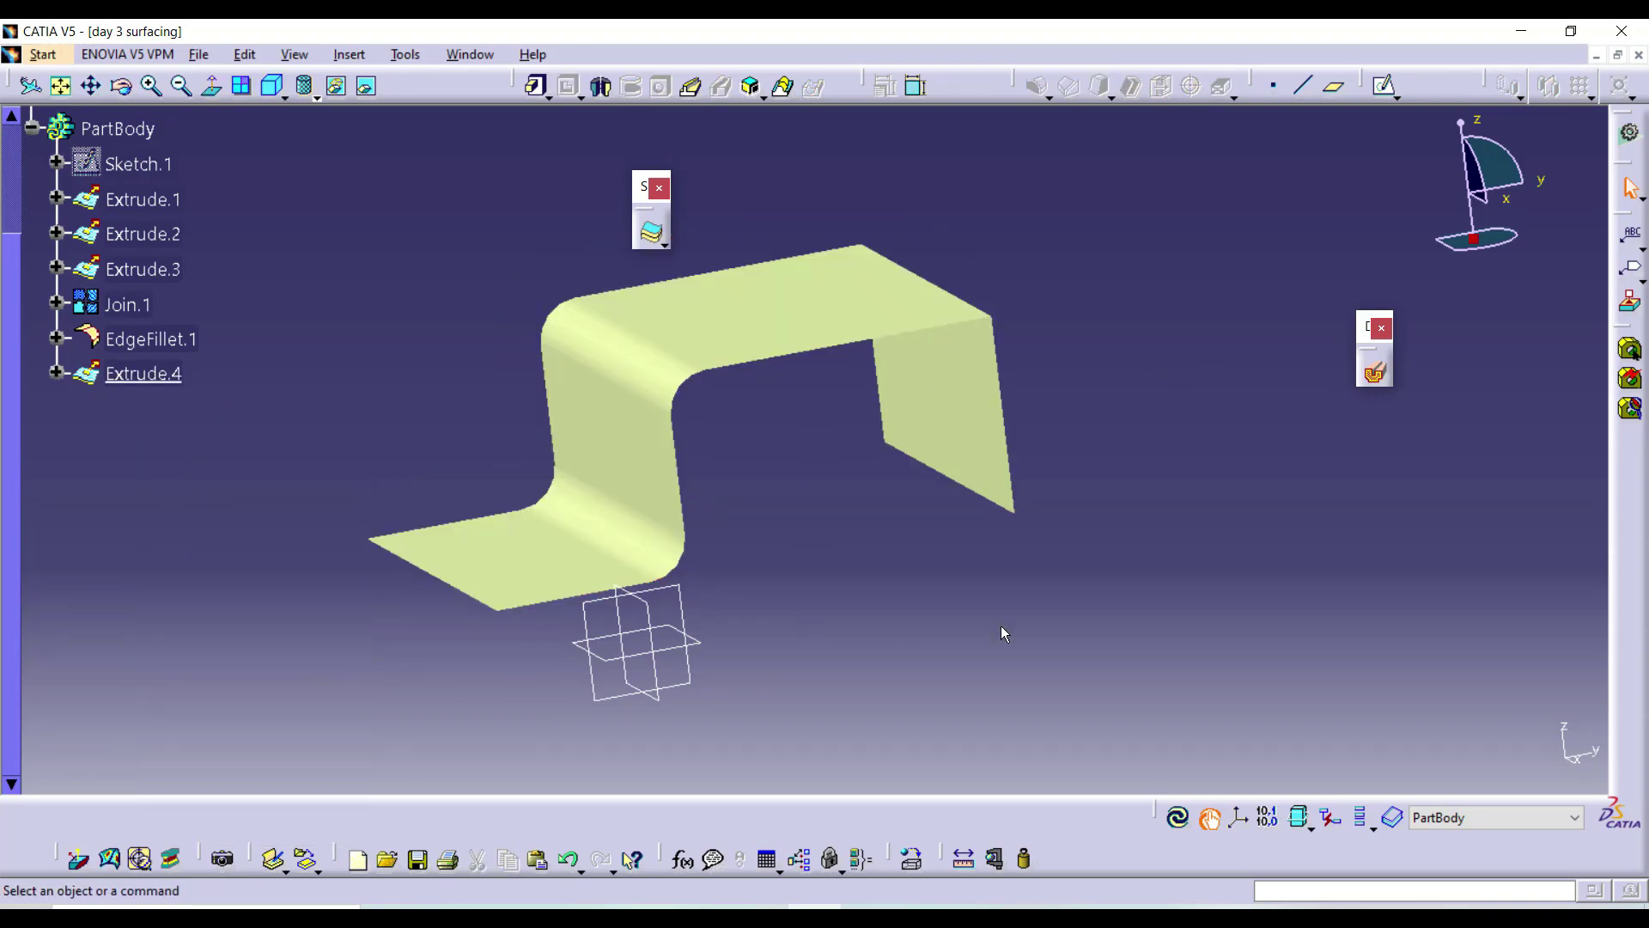
# - Switch to the Wireframe and Surface Design workbench and show the joining and healing operations
pyautogui.click(58, 56)
pyautogui.moveTo(196, 119)
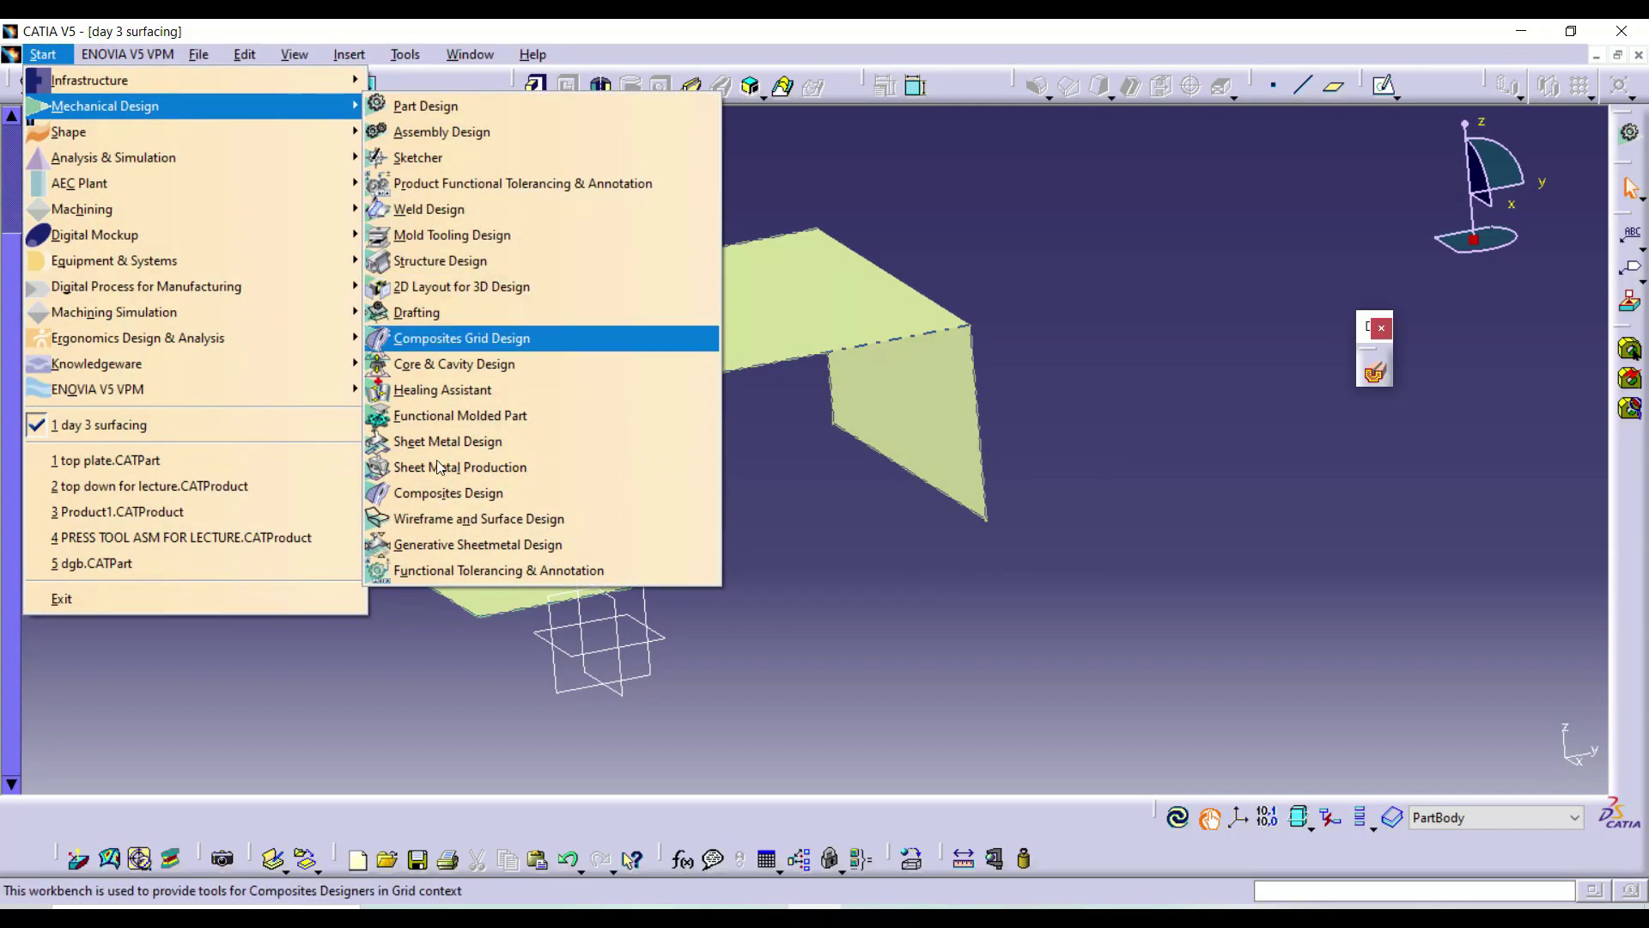
pyautogui.click(447, 518)
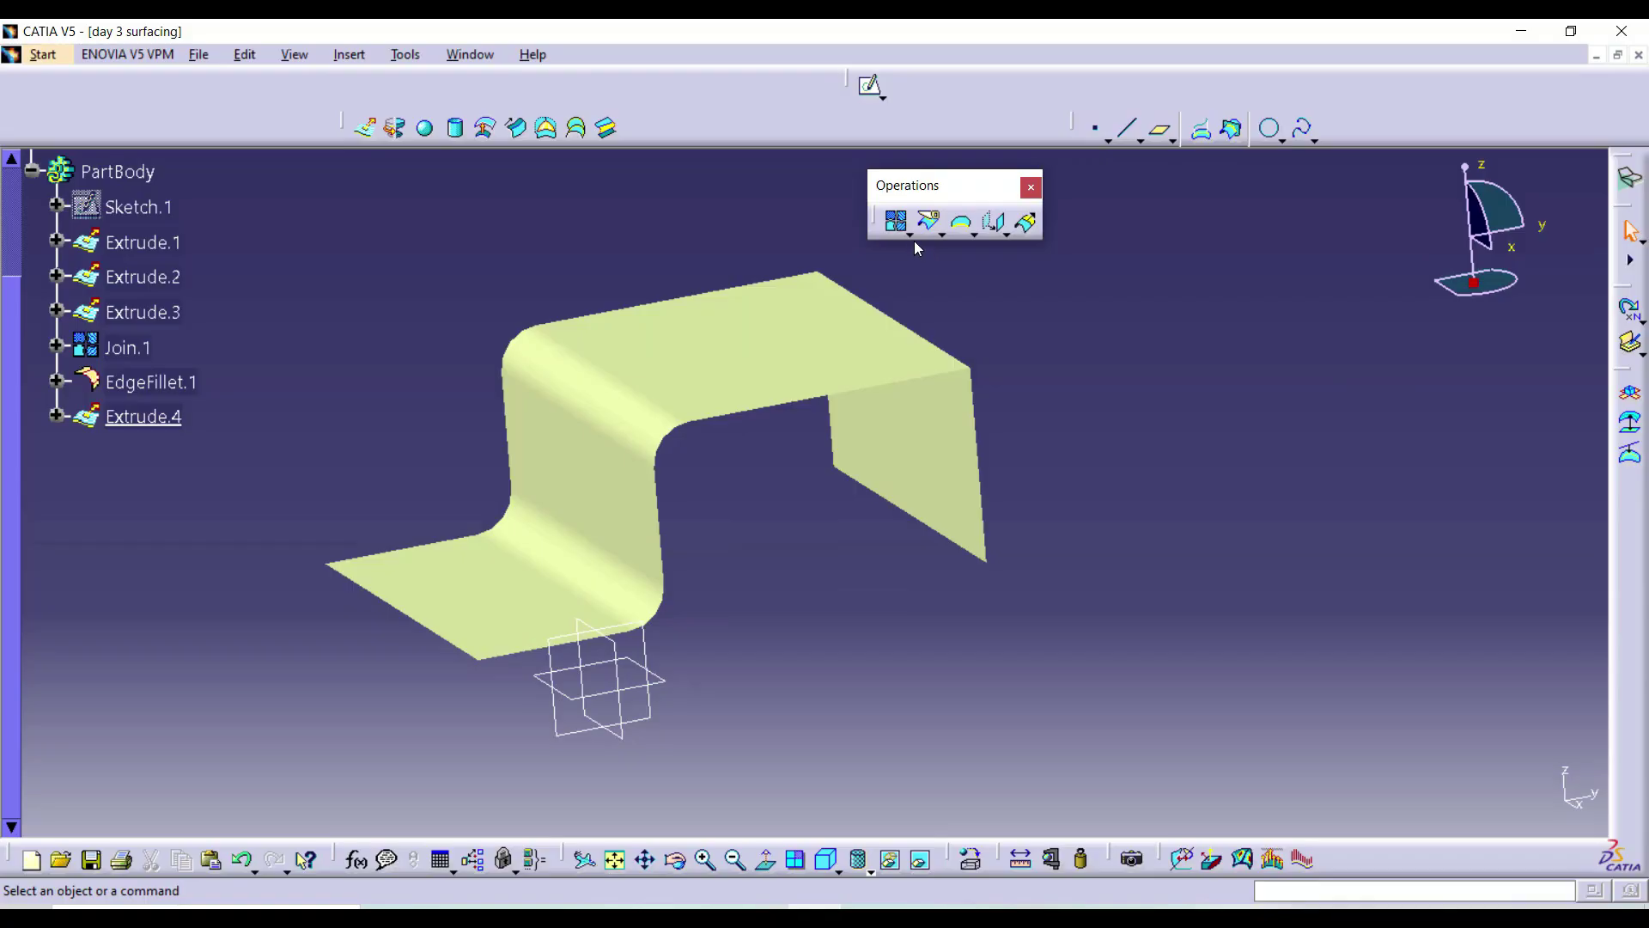
pyautogui.click(909, 233)
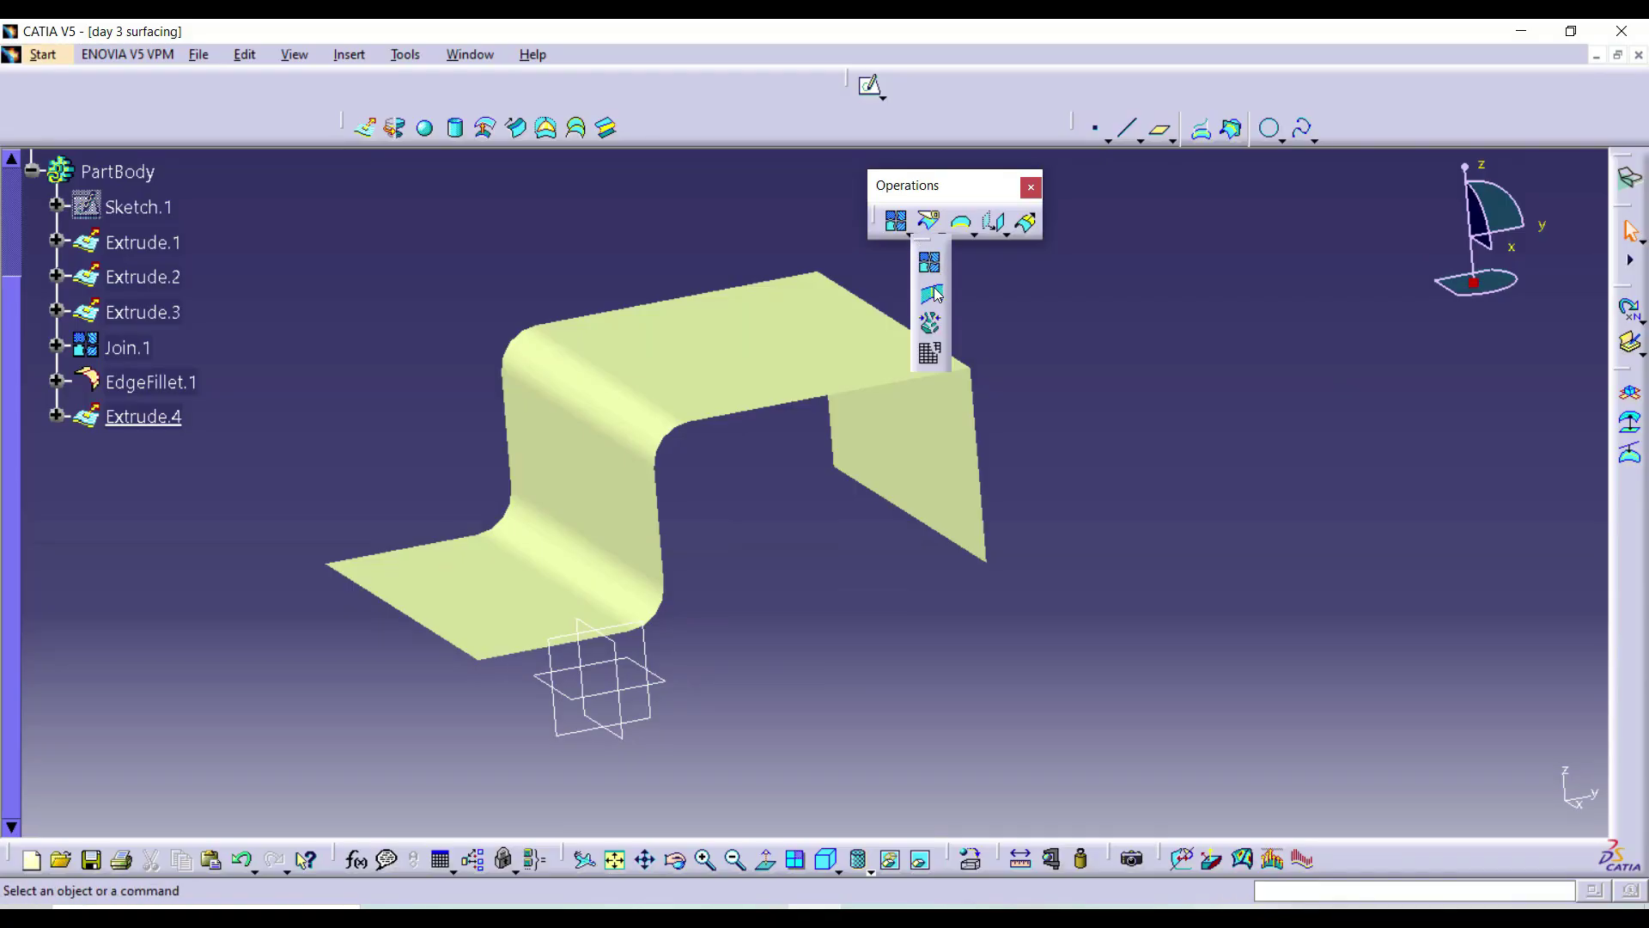
# - Create a new part document named healing
pyautogui.hotkey('ctrl', 'n')
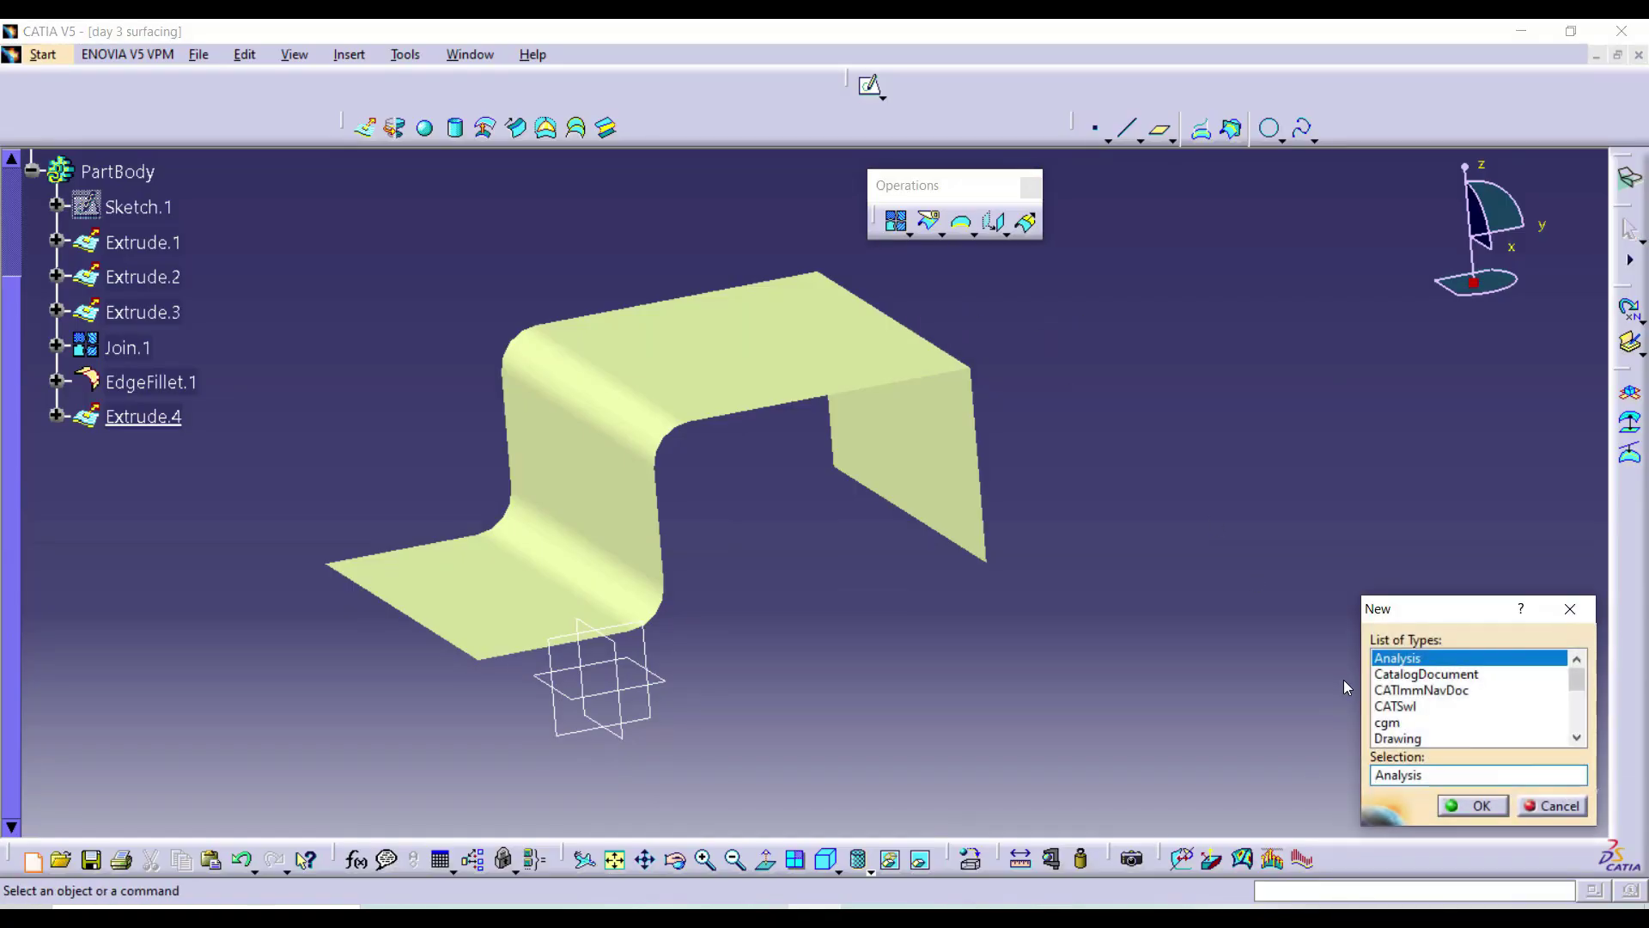
pyautogui.write('p')
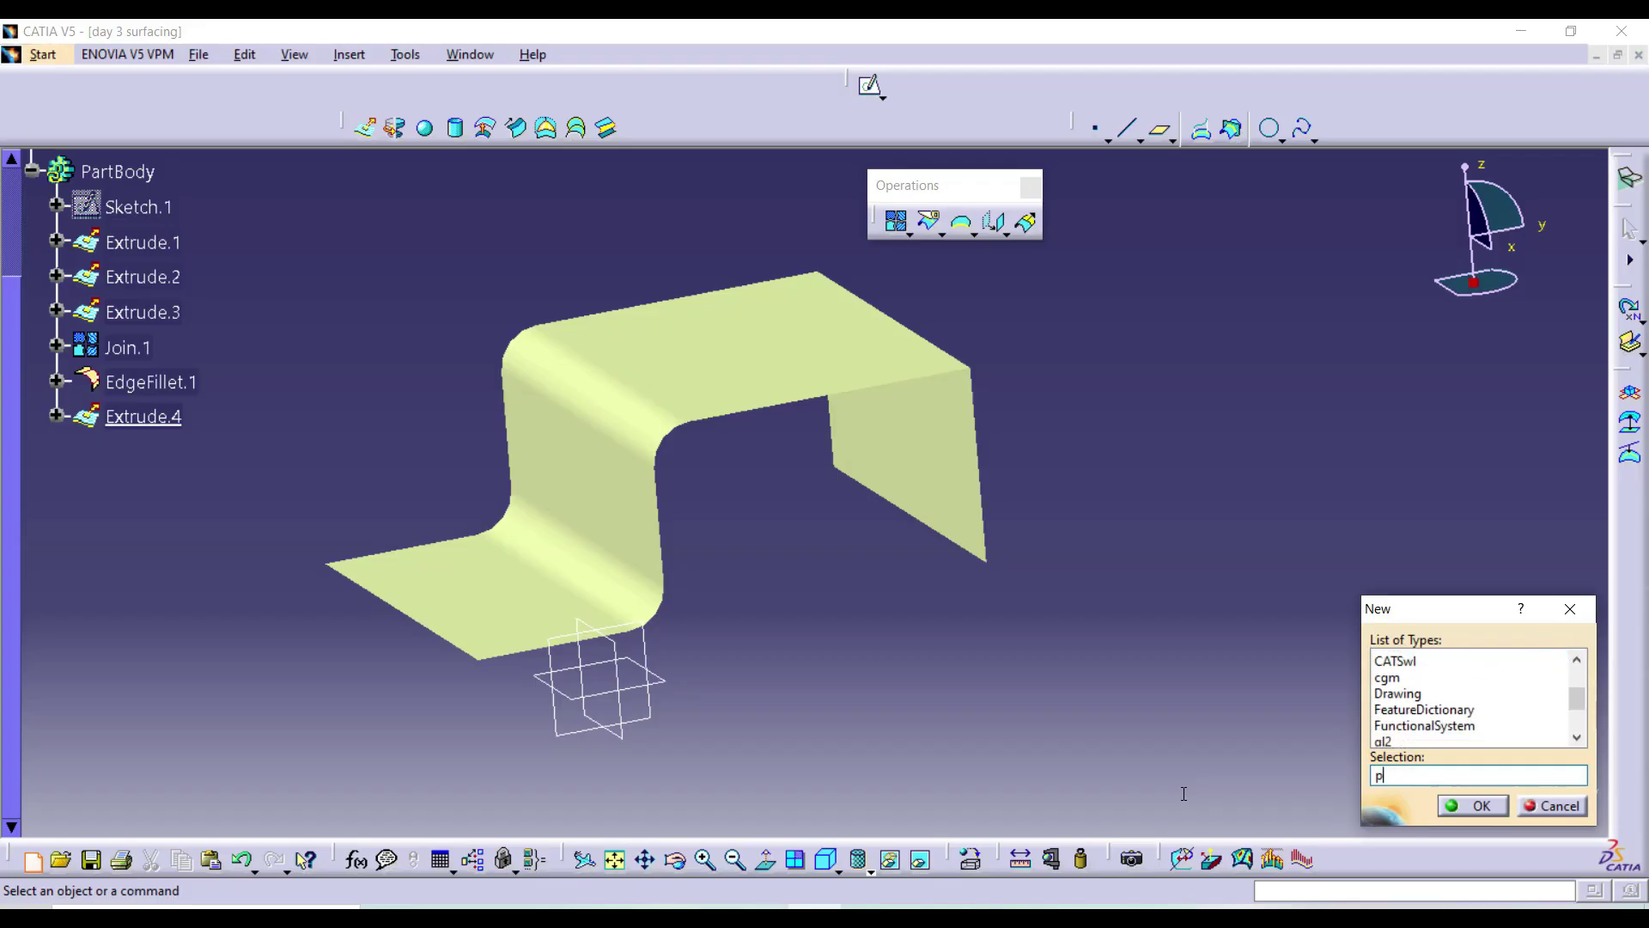
pyautogui.click(1455, 806)
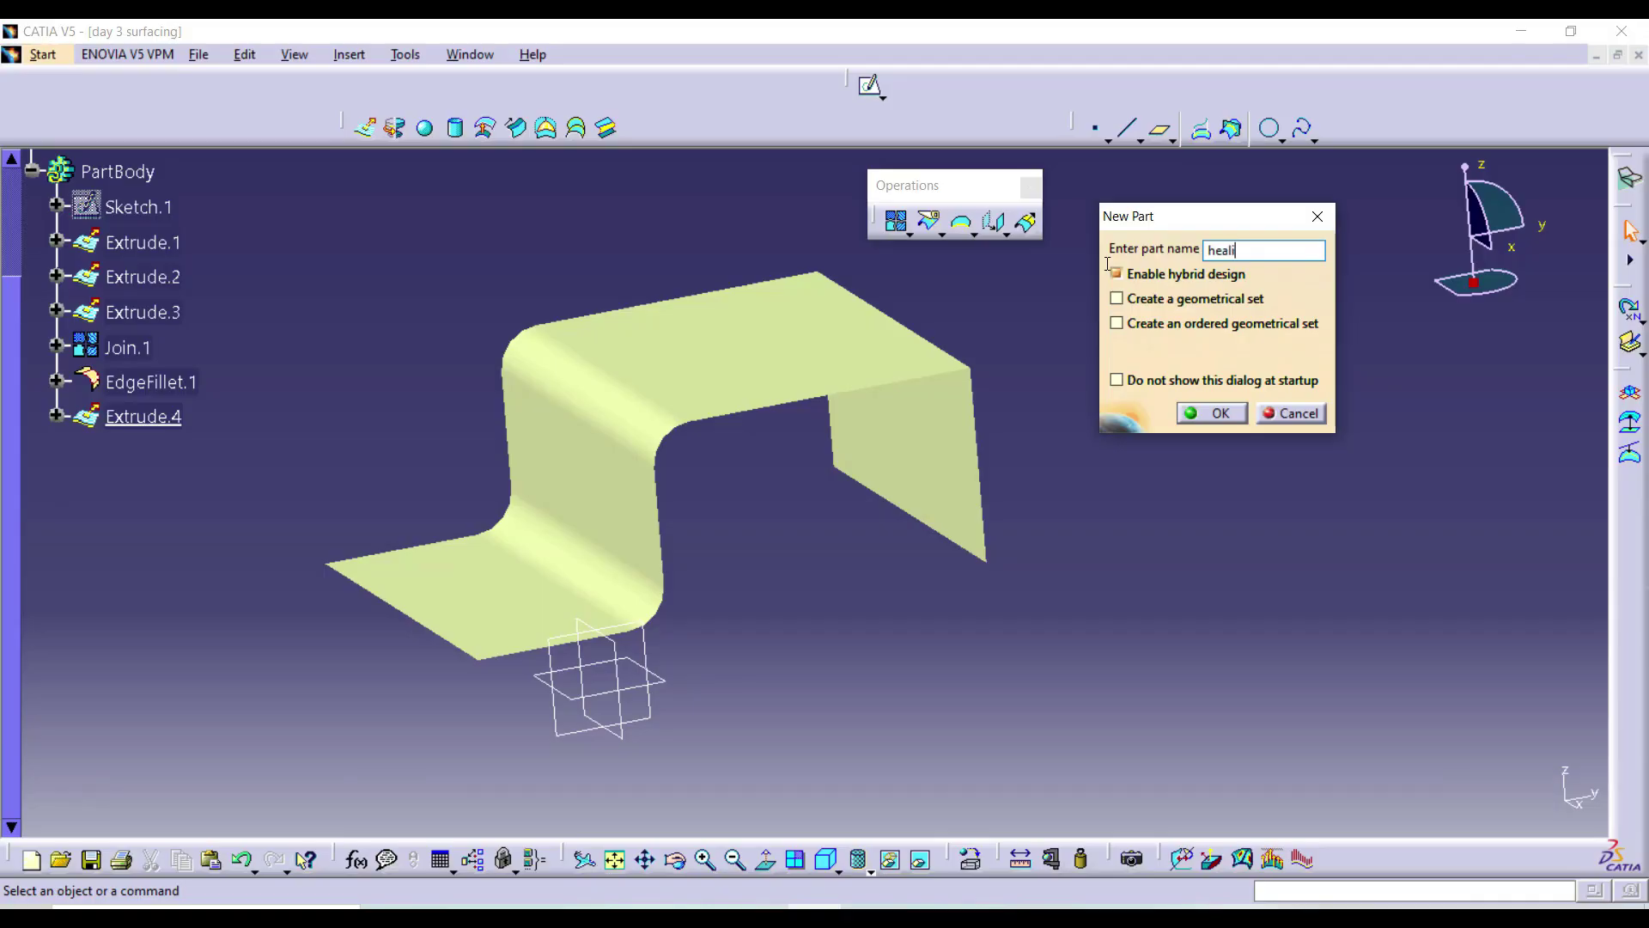
pyautogui.click(1212, 413)
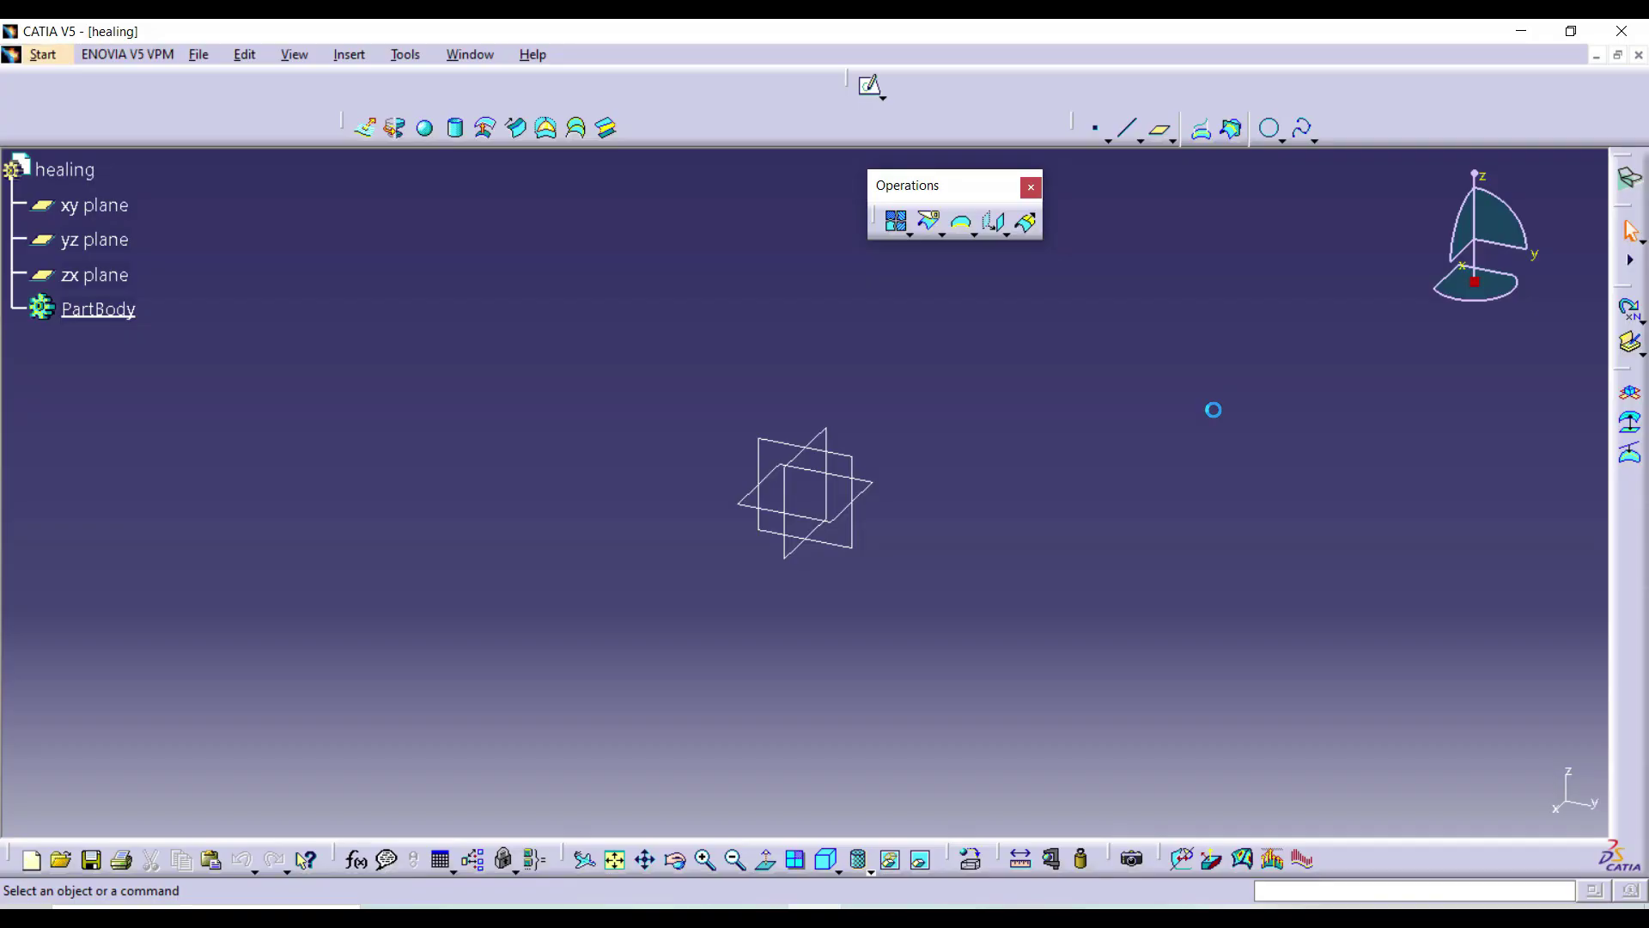
# - Sketch a descending six-point spline on the yz plane, ending at about H 29.5 mm and V -51.3 mm
pyautogui.click(802, 448)
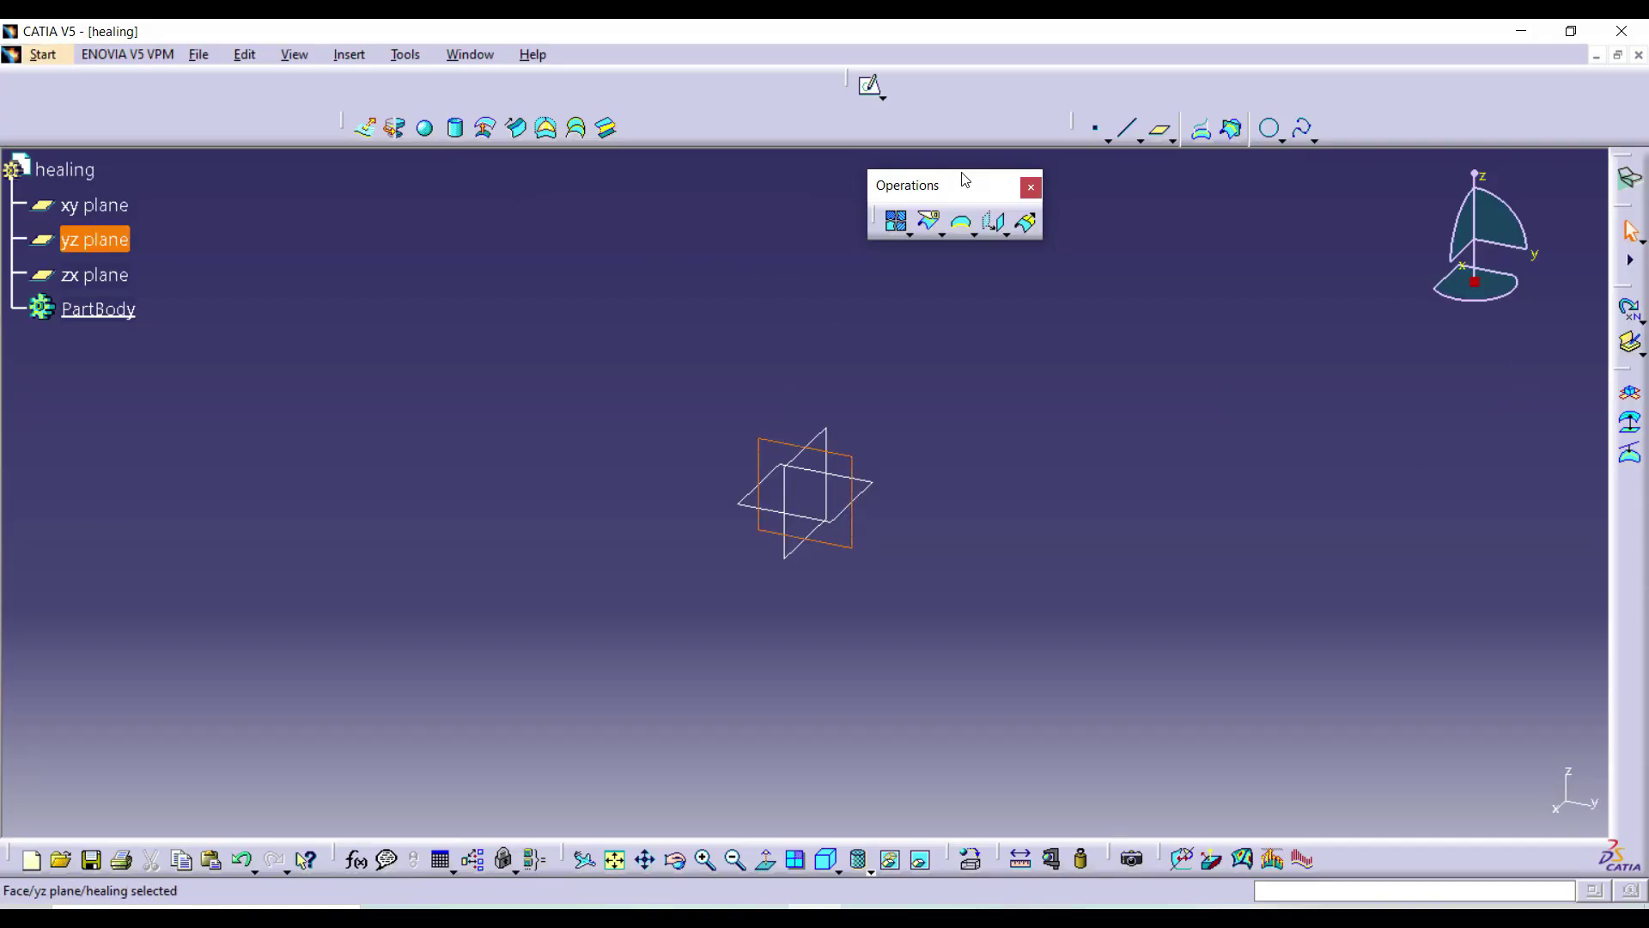
pyautogui.click(870, 87)
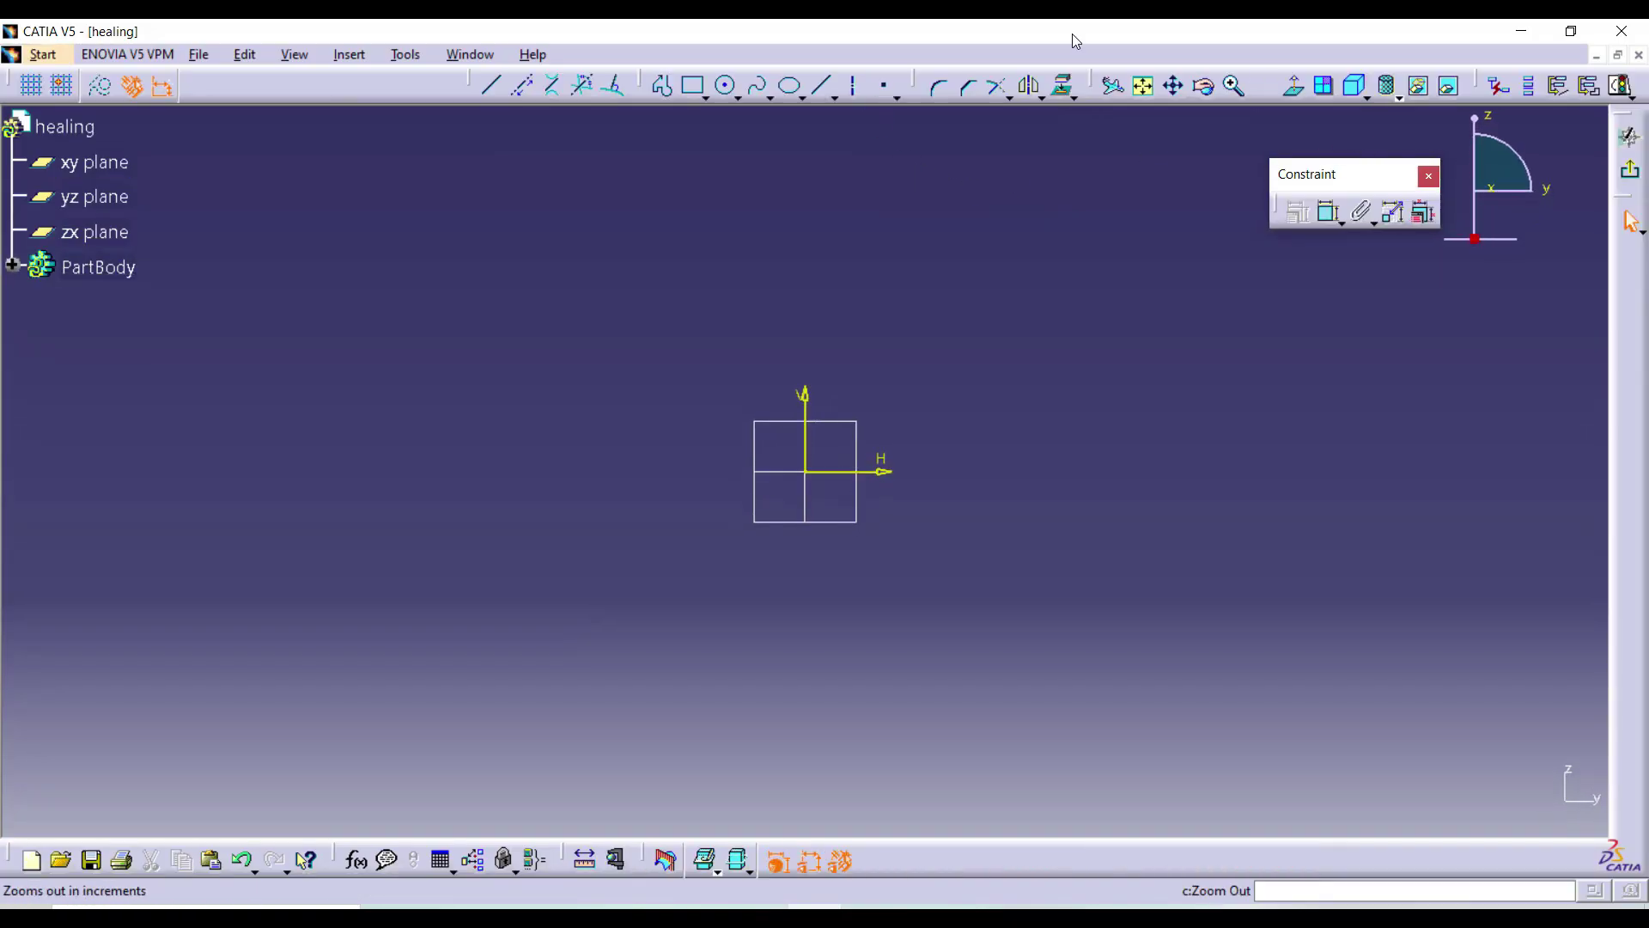
pyautogui.click(763, 89)
pyautogui.click(227, 185)
pyautogui.click(273, 285)
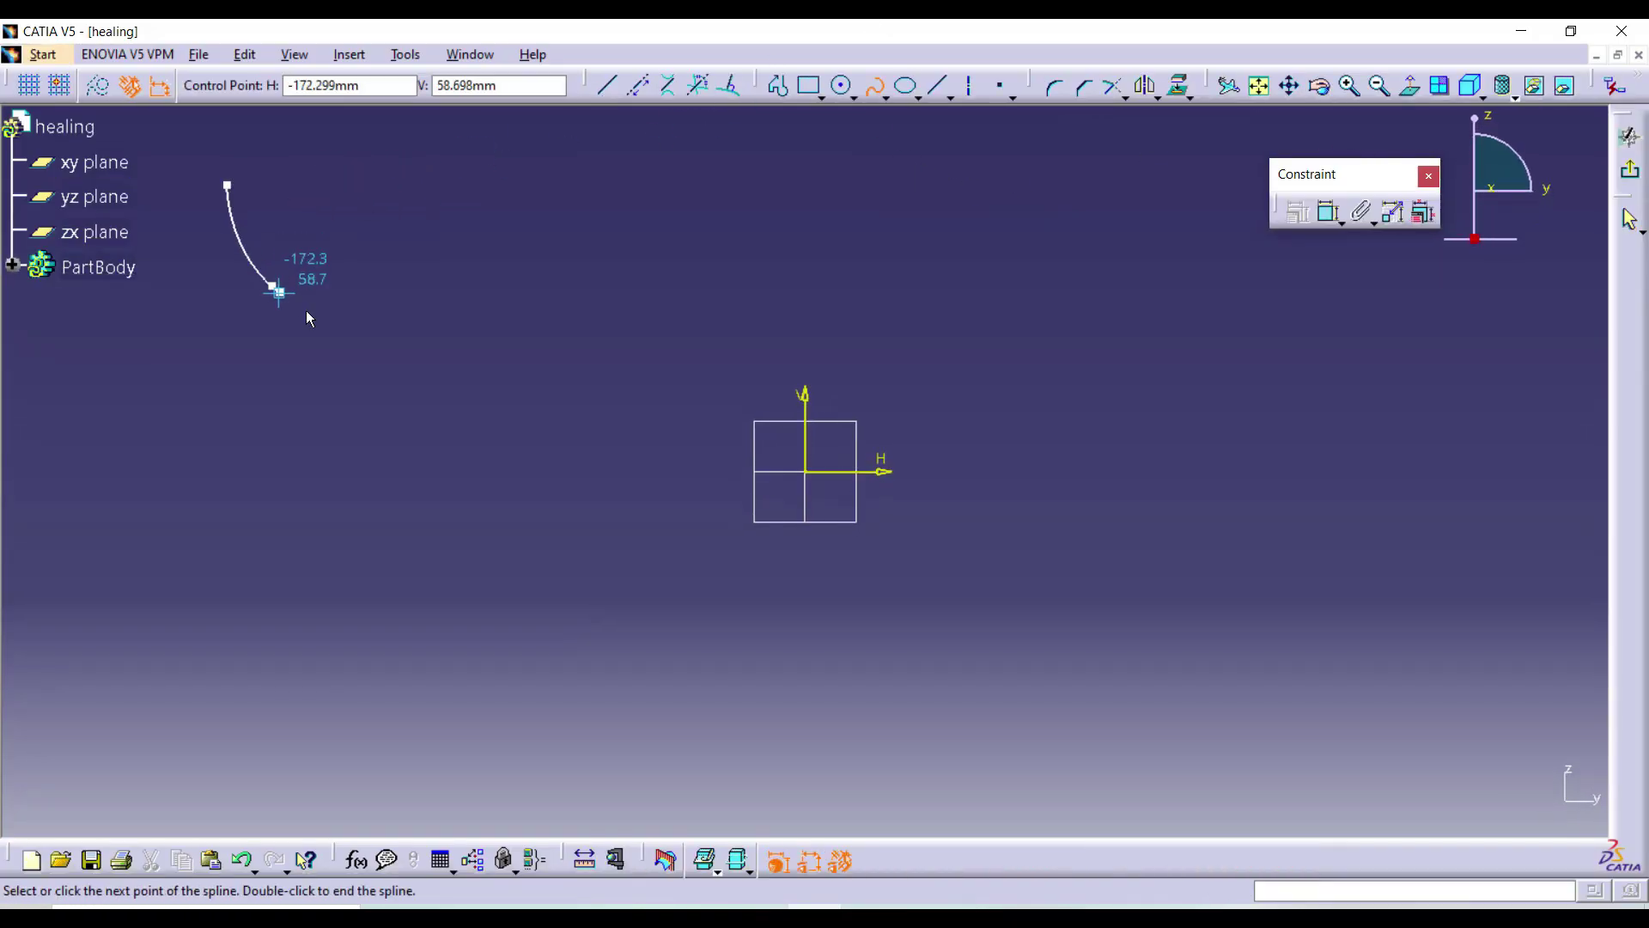
pyautogui.click(445, 342)
pyautogui.click(607, 385)
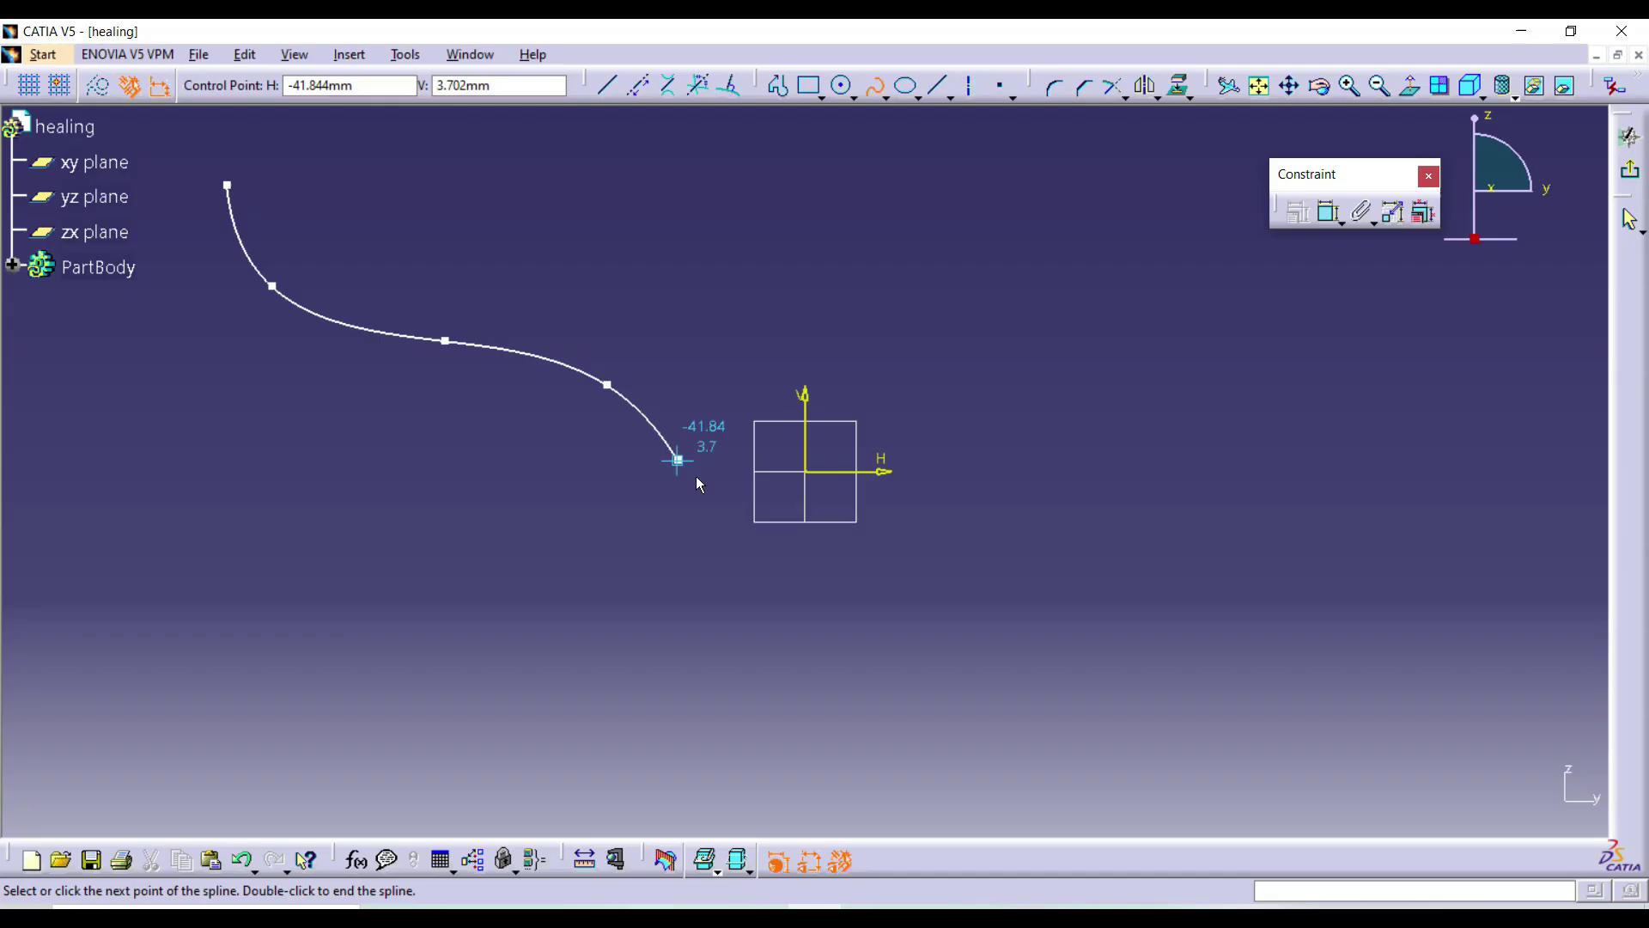
pyautogui.click(784, 565)
pyautogui.click(896, 627)
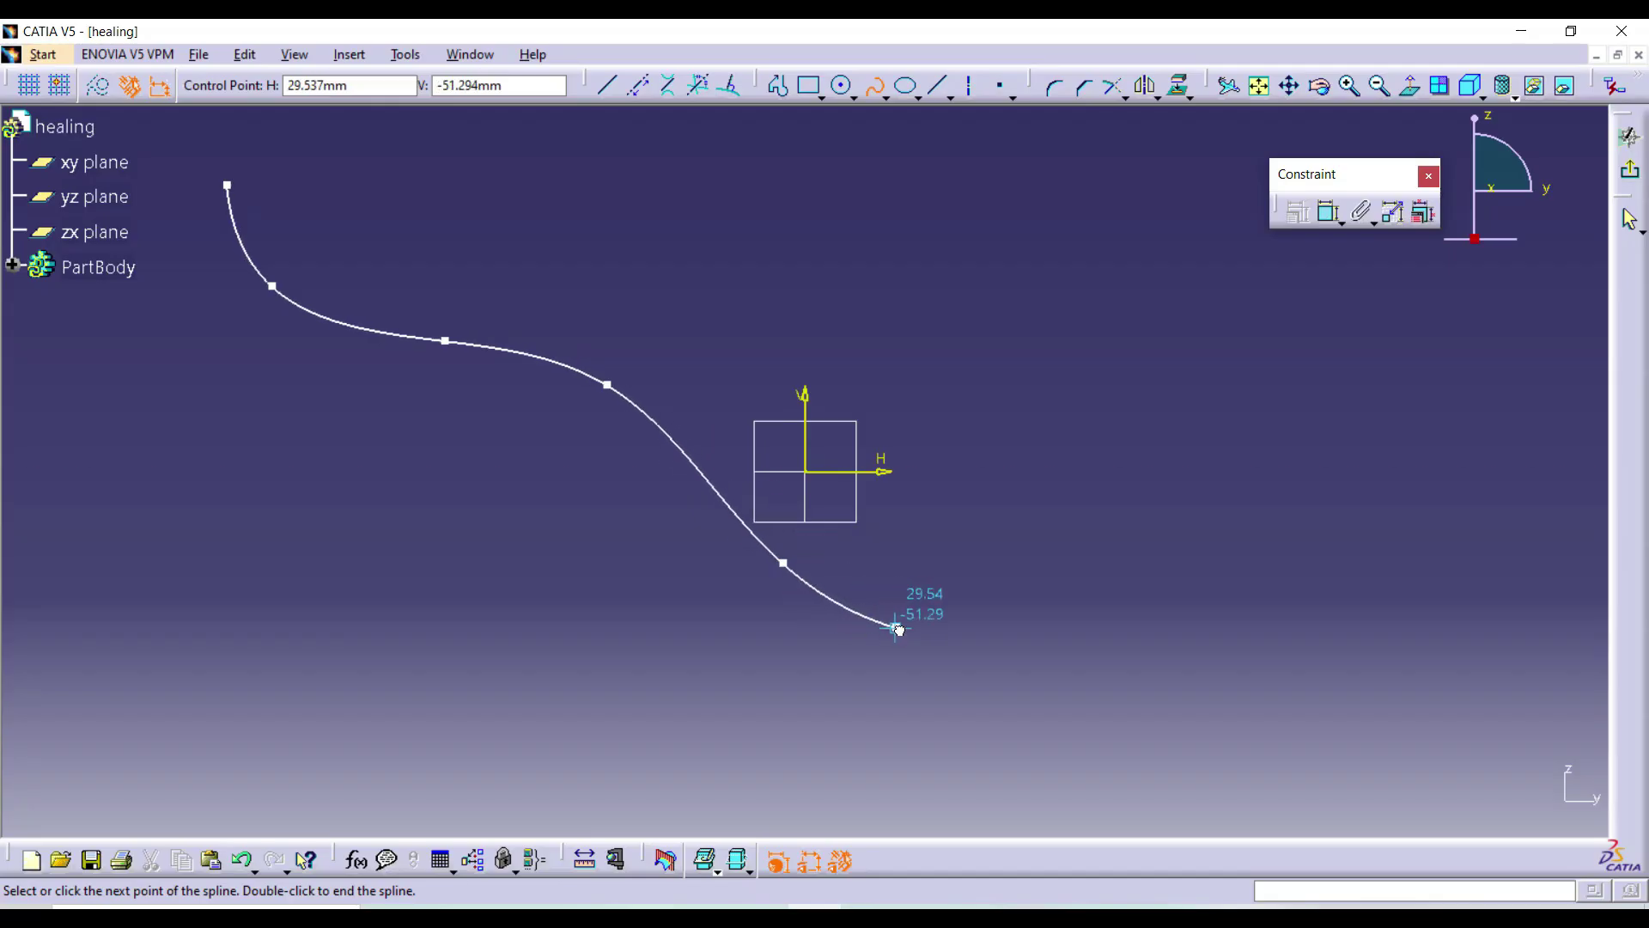
pyautogui.doubleClick(1185, 509)
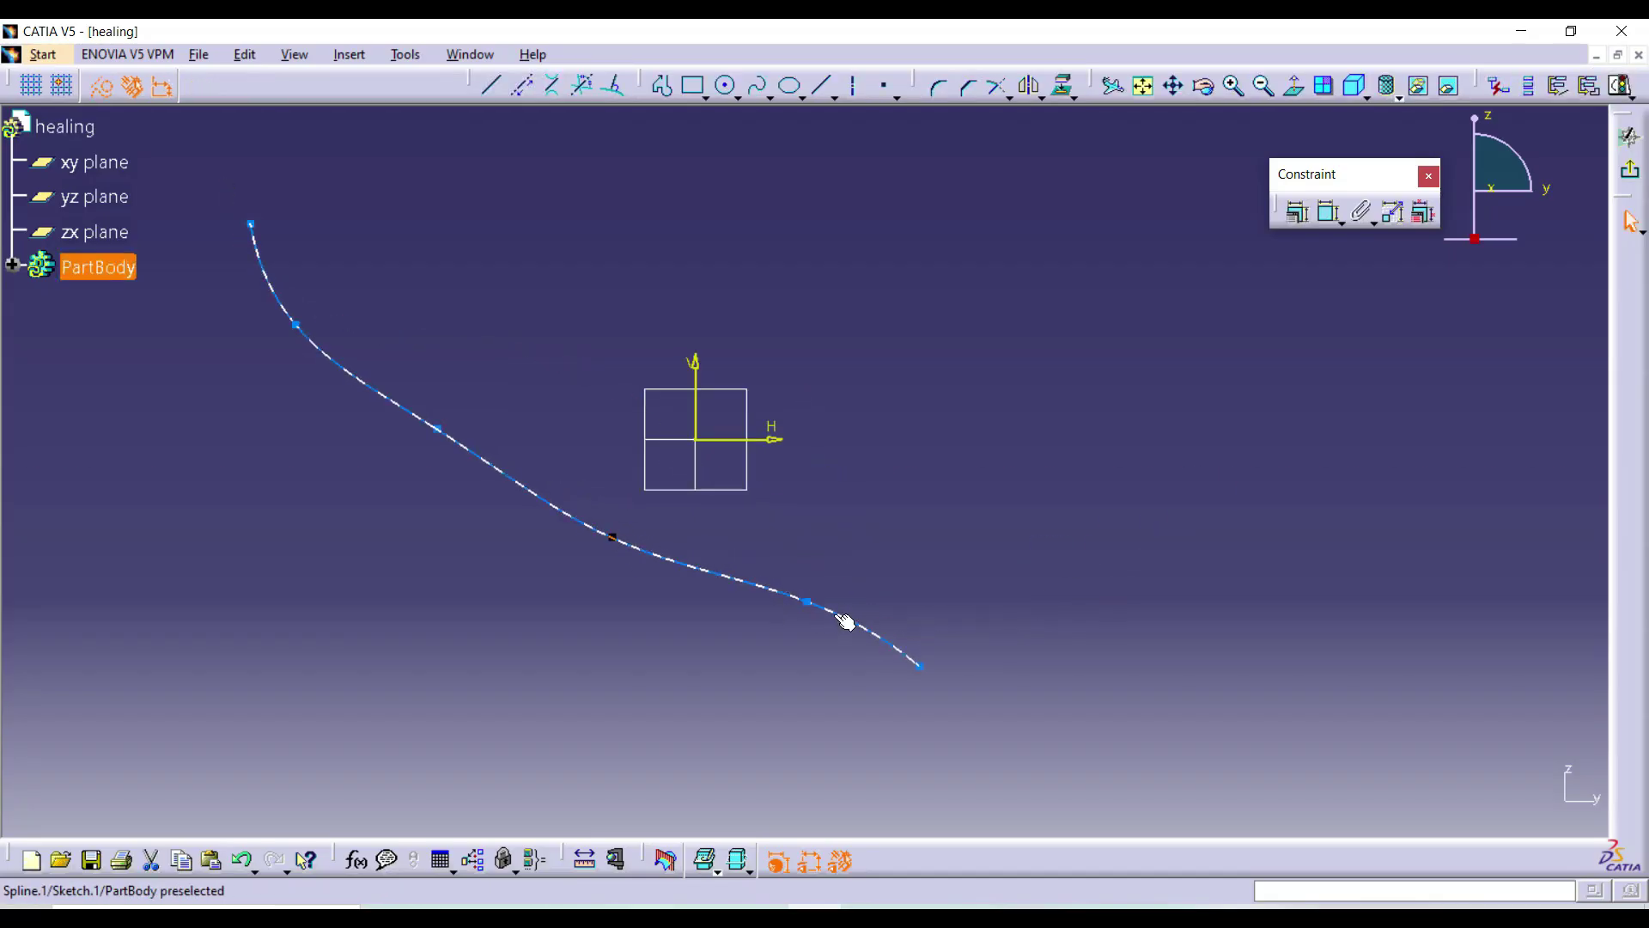
# - Reshape the spline by moving its end point outward and lowering the neighbouring control point, and exit the sketch
pyautogui.moveTo(931, 666); pyautogui.dragTo(1028, 680)
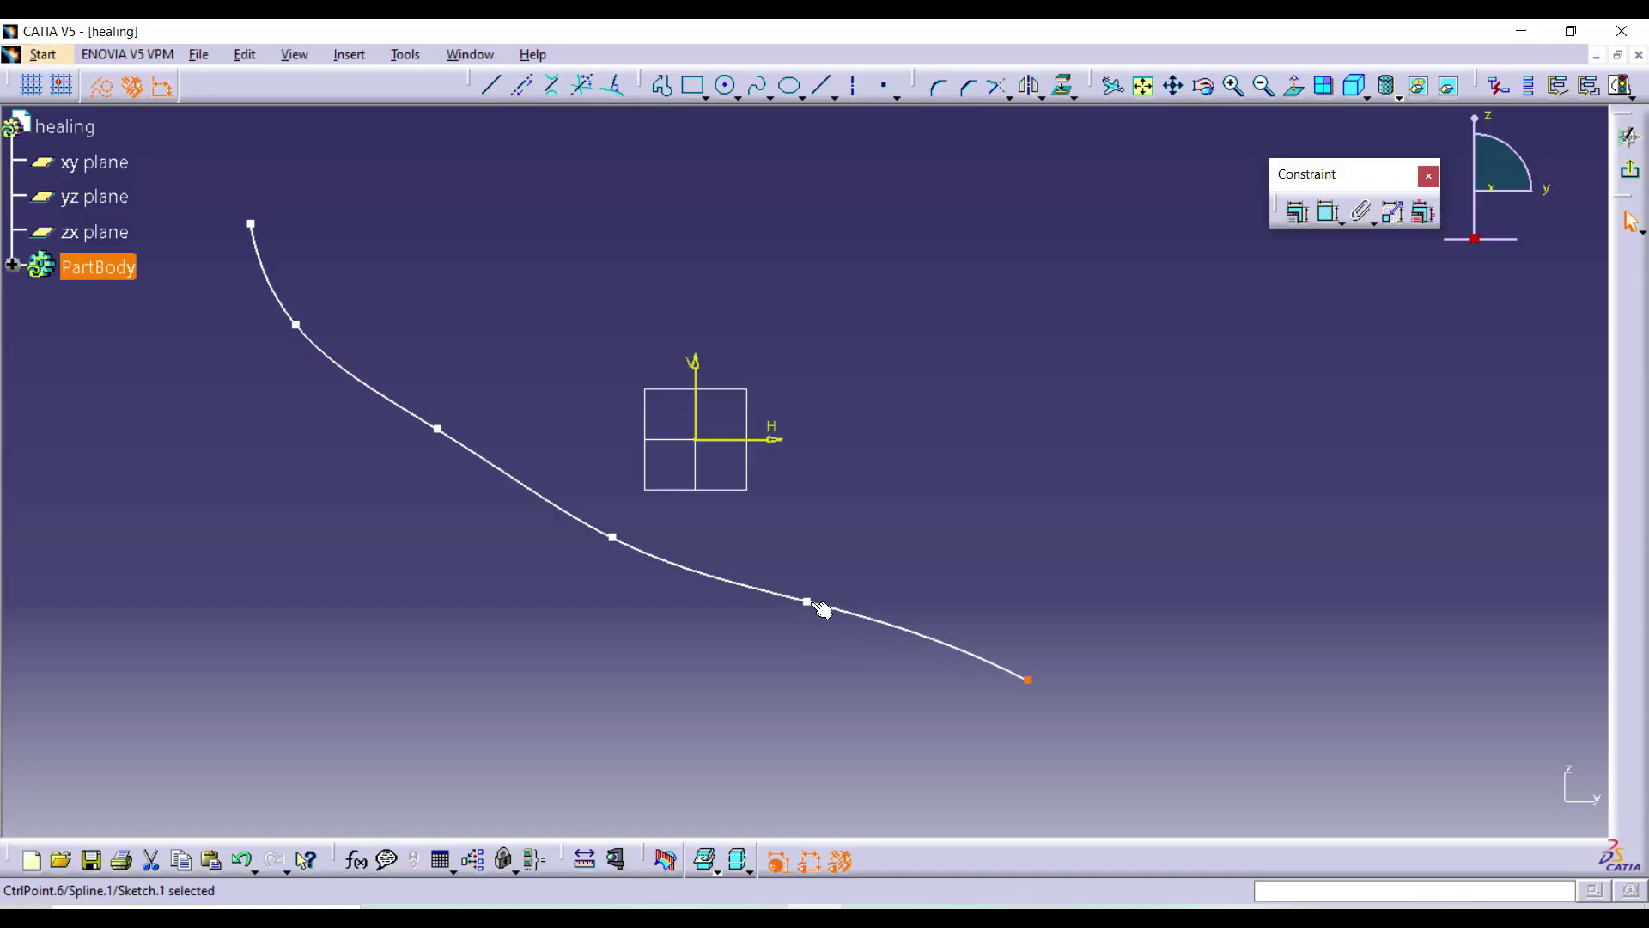
pyautogui.moveTo(809, 602); pyautogui.dragTo(805, 636)
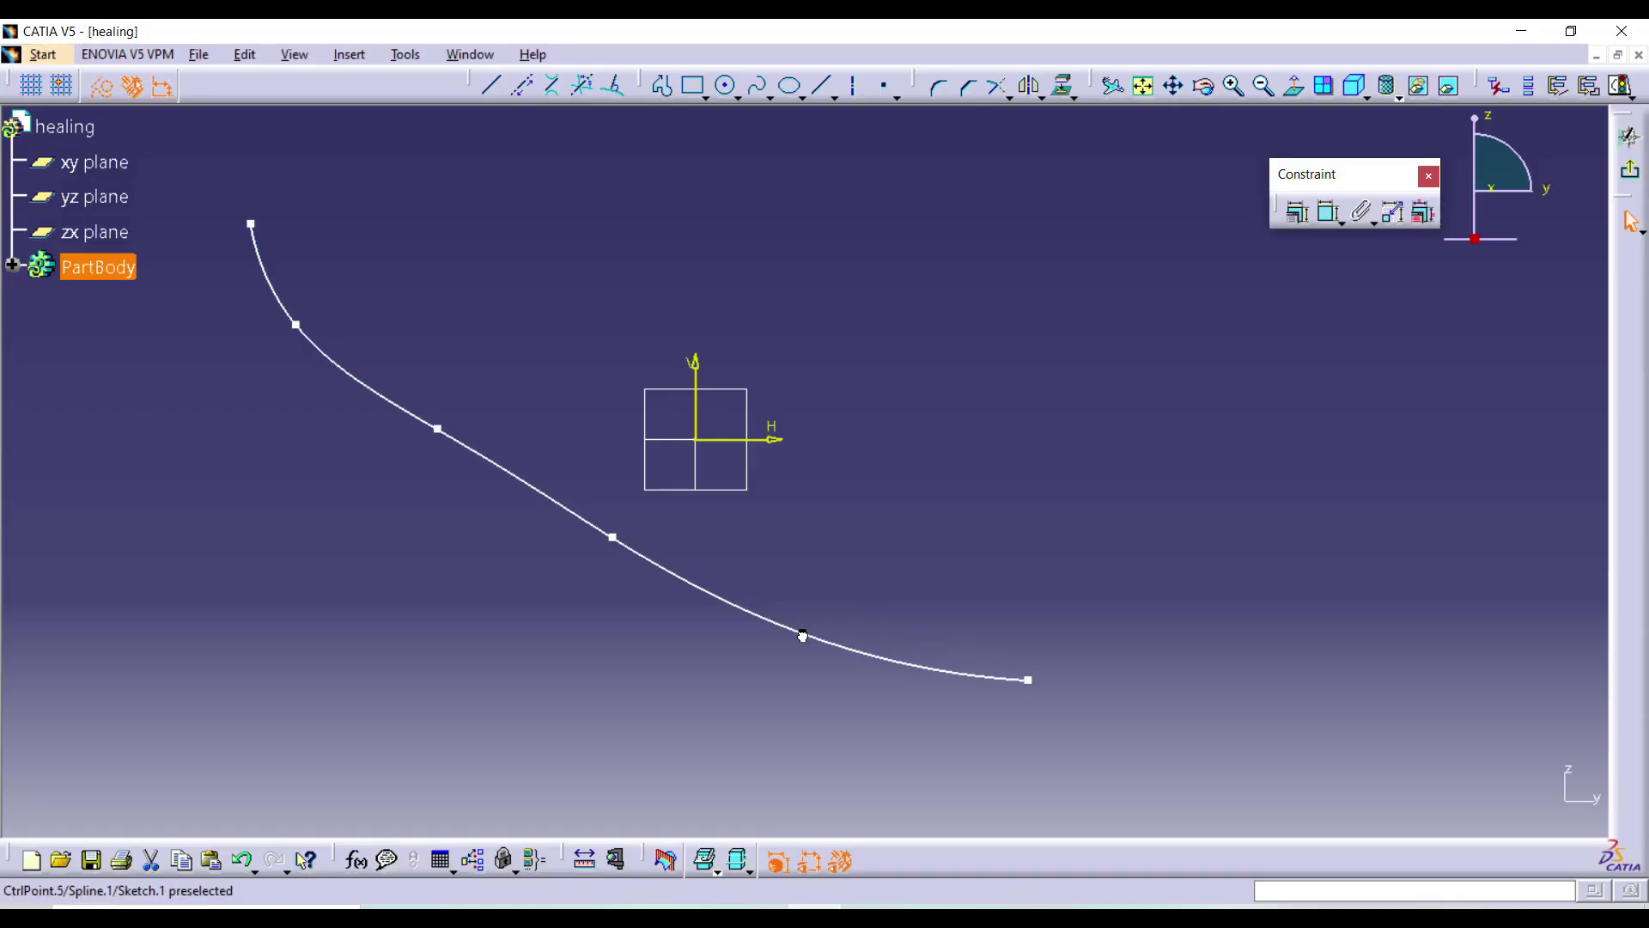
pyautogui.click(1635, 175)
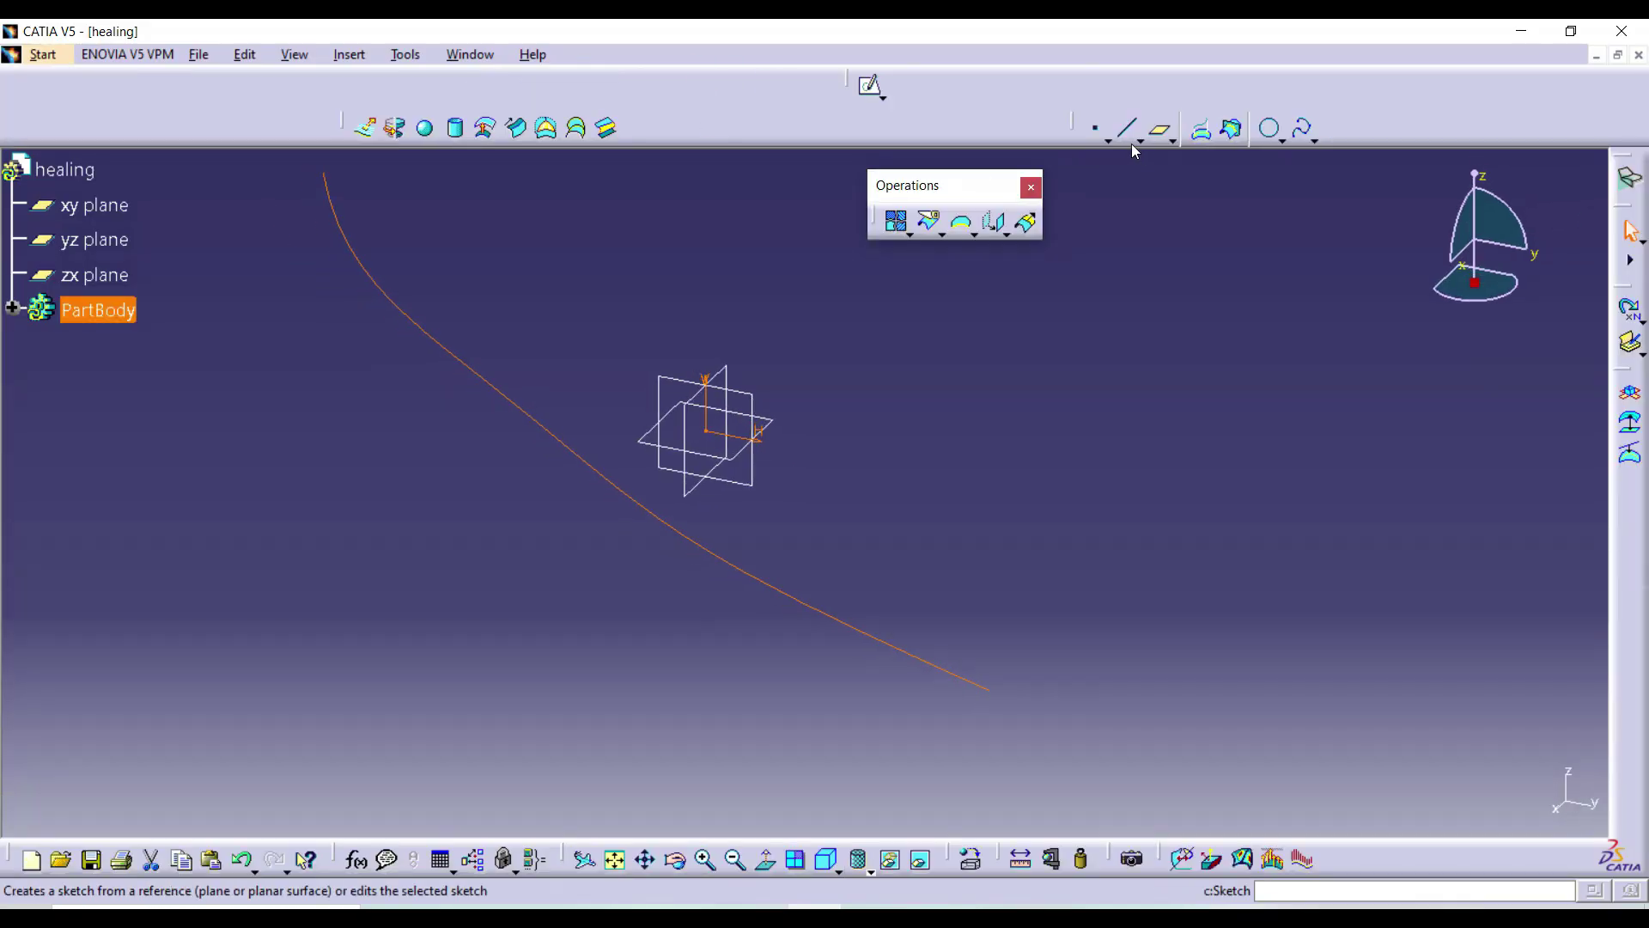
# - Extrude the spline sketch along its normal with Limit 1 at 40 mm and mirrored extent
pyautogui.click(365, 129)
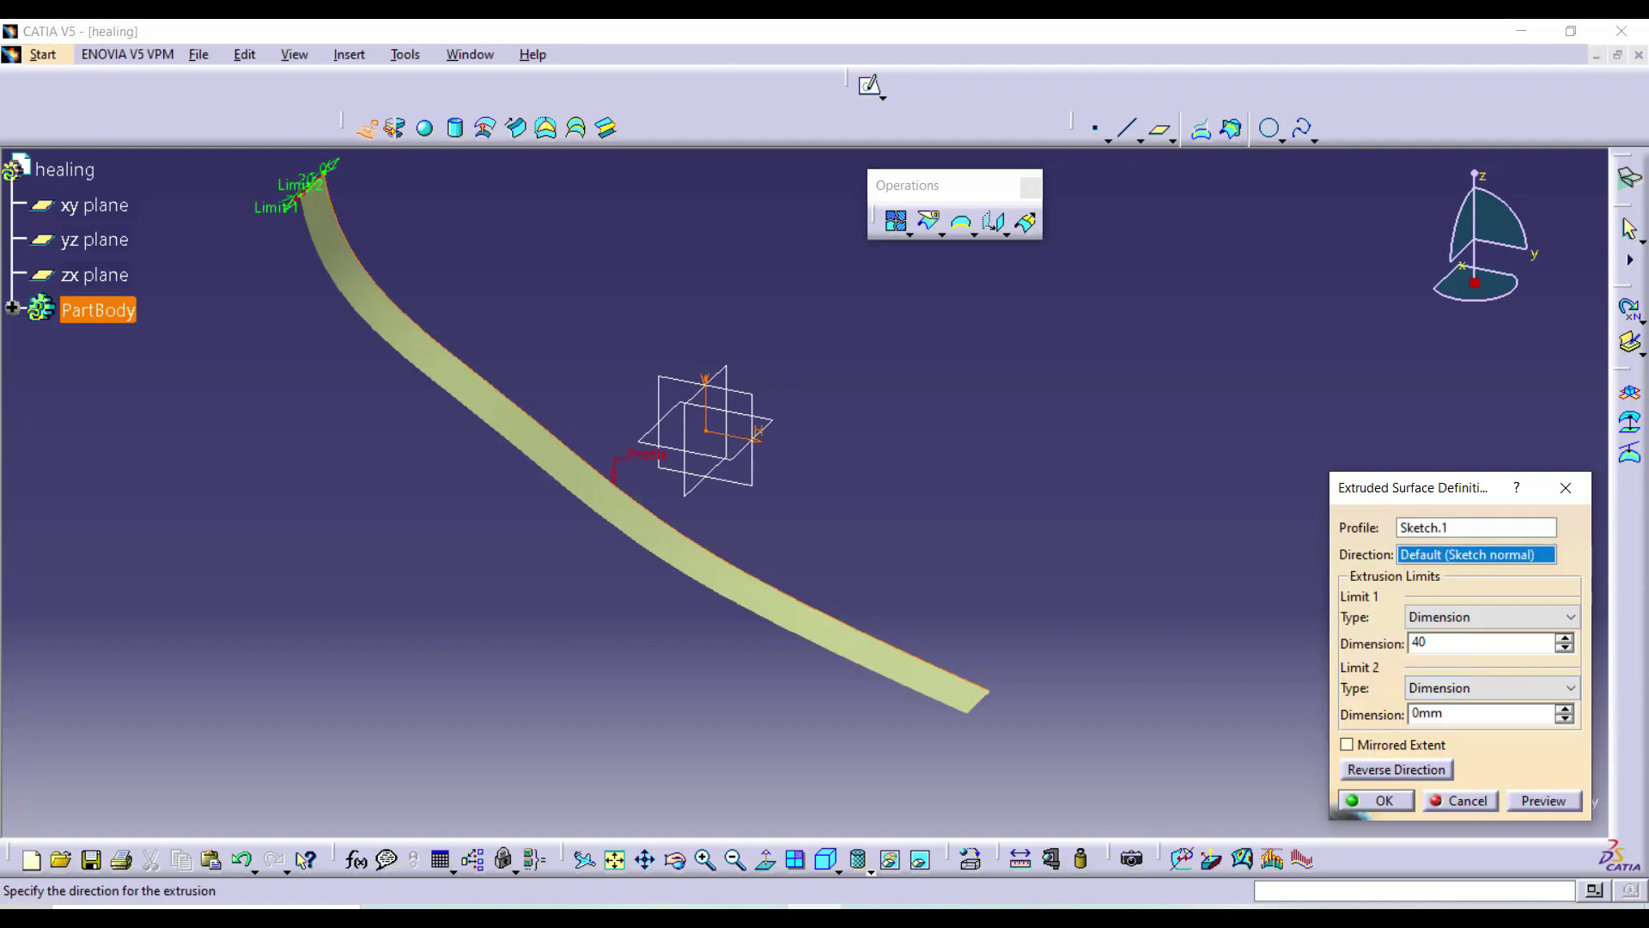
pyautogui.click(1347, 744)
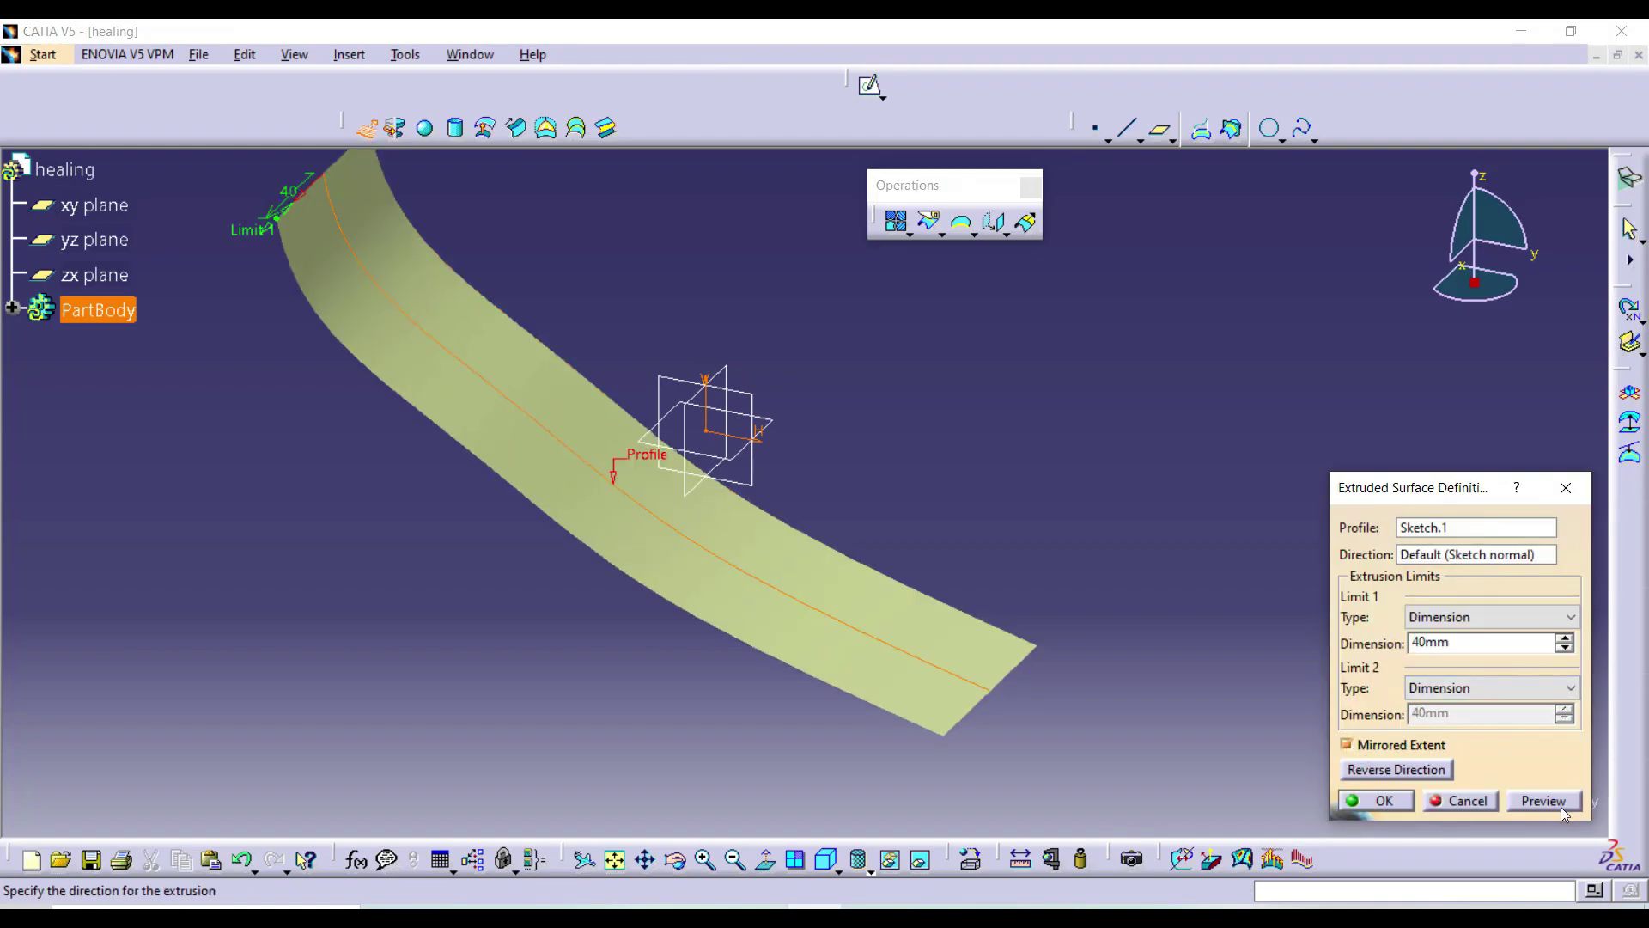
pyautogui.click(1549, 802)
pyautogui.click(1379, 801)
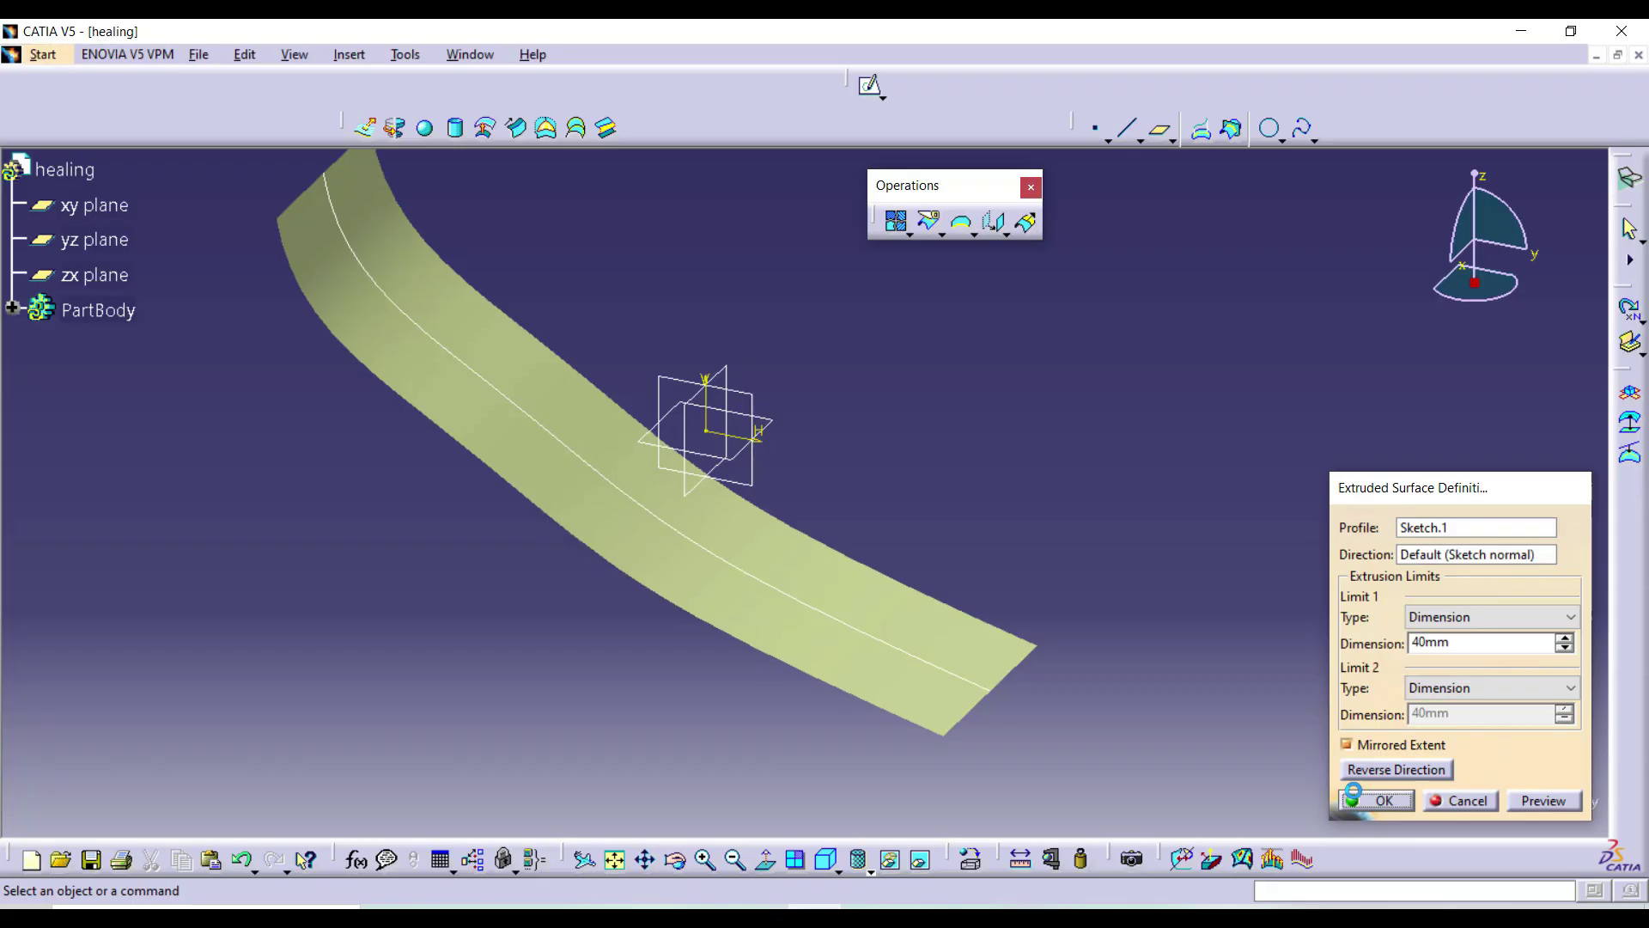
# - Sketch a descending spline on the yz plane, starting just beyond the lower end of the first curve
pyautogui.click(754, 398)
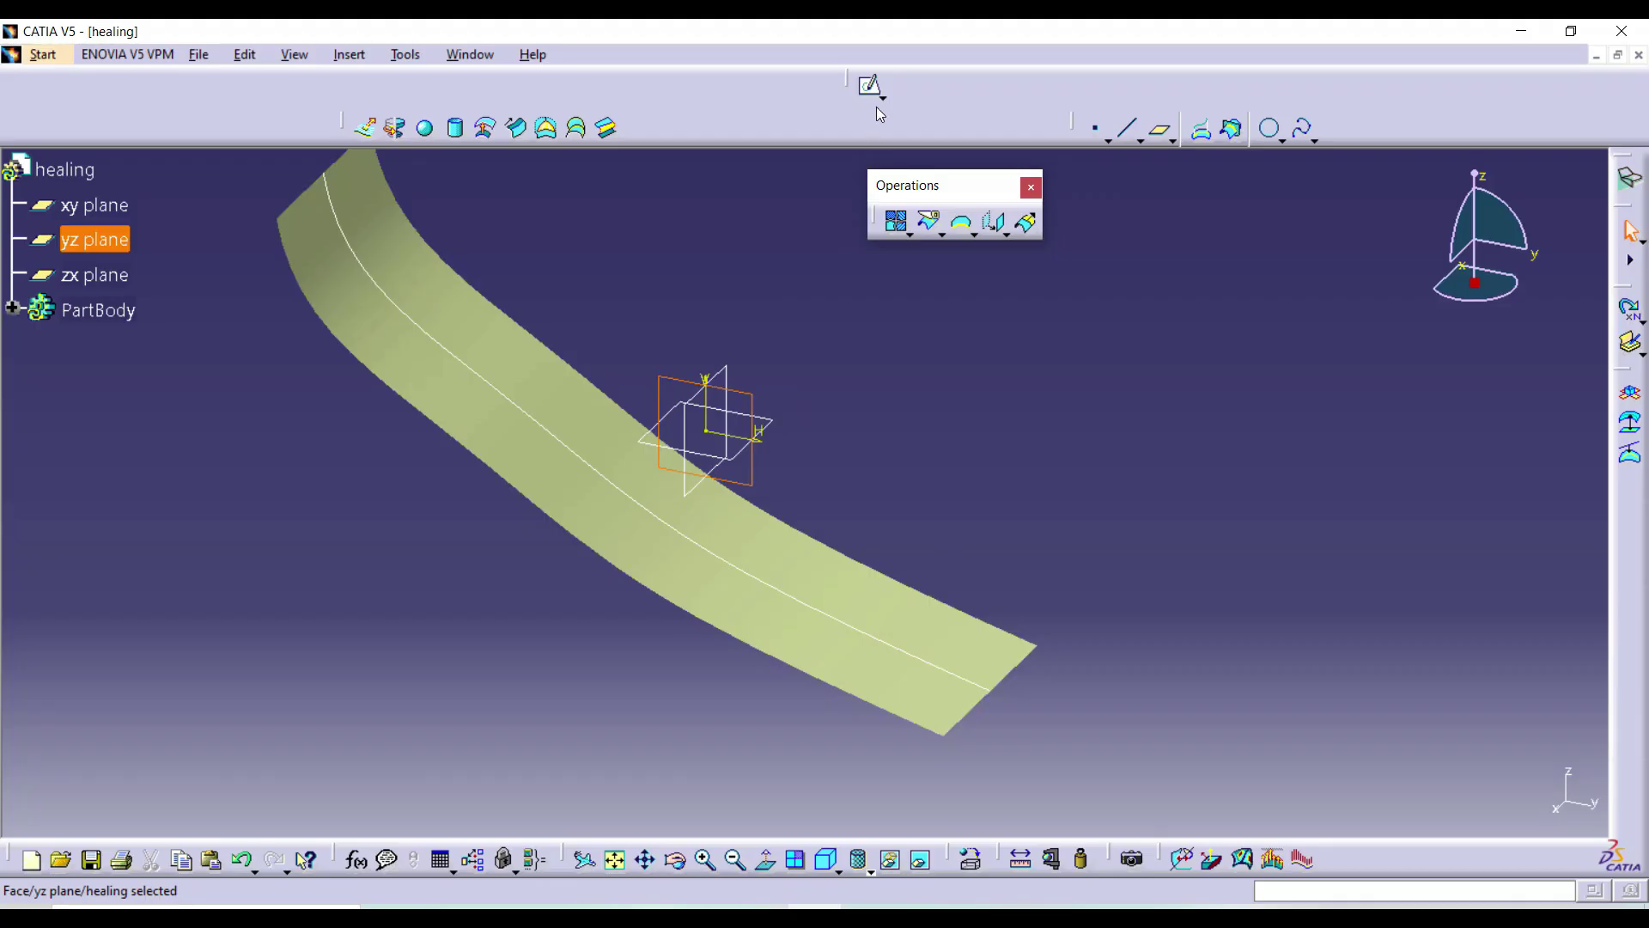
pyautogui.click(870, 85)
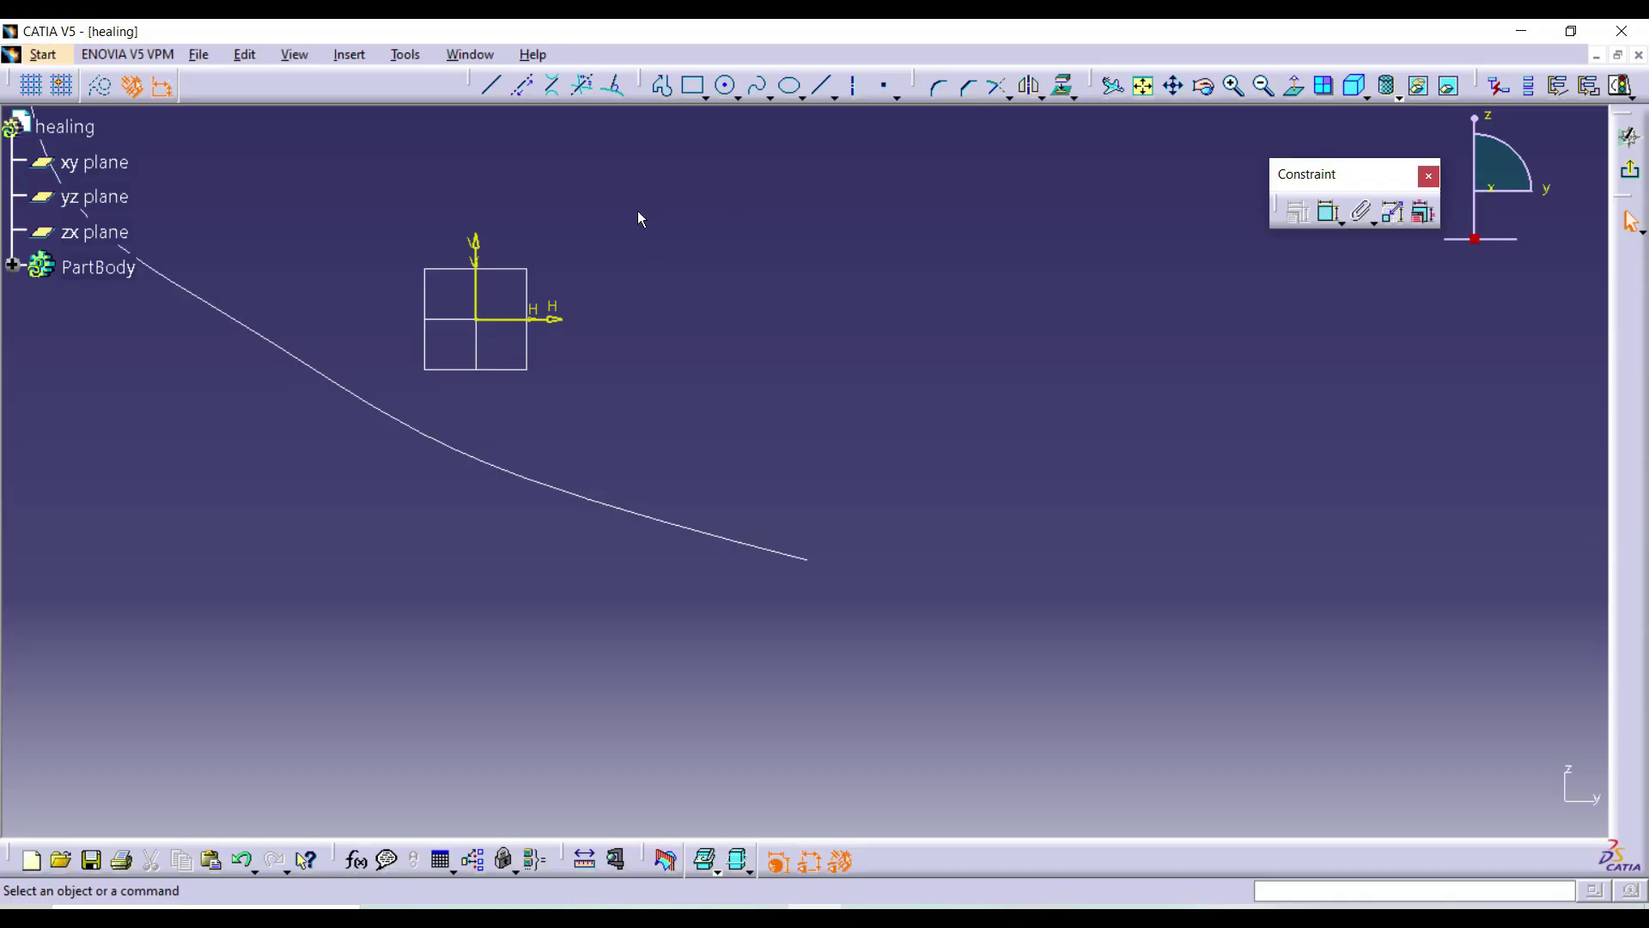
pyautogui.click(760, 90)
pyautogui.moveTo(811, 560)
pyautogui.mouseDown(button='middle')
pyautogui.moveTo(821, 466)
pyautogui.moveTo(876, 486)
pyautogui.moveTo(777, 375)
pyautogui.mouseUp(button='middle')
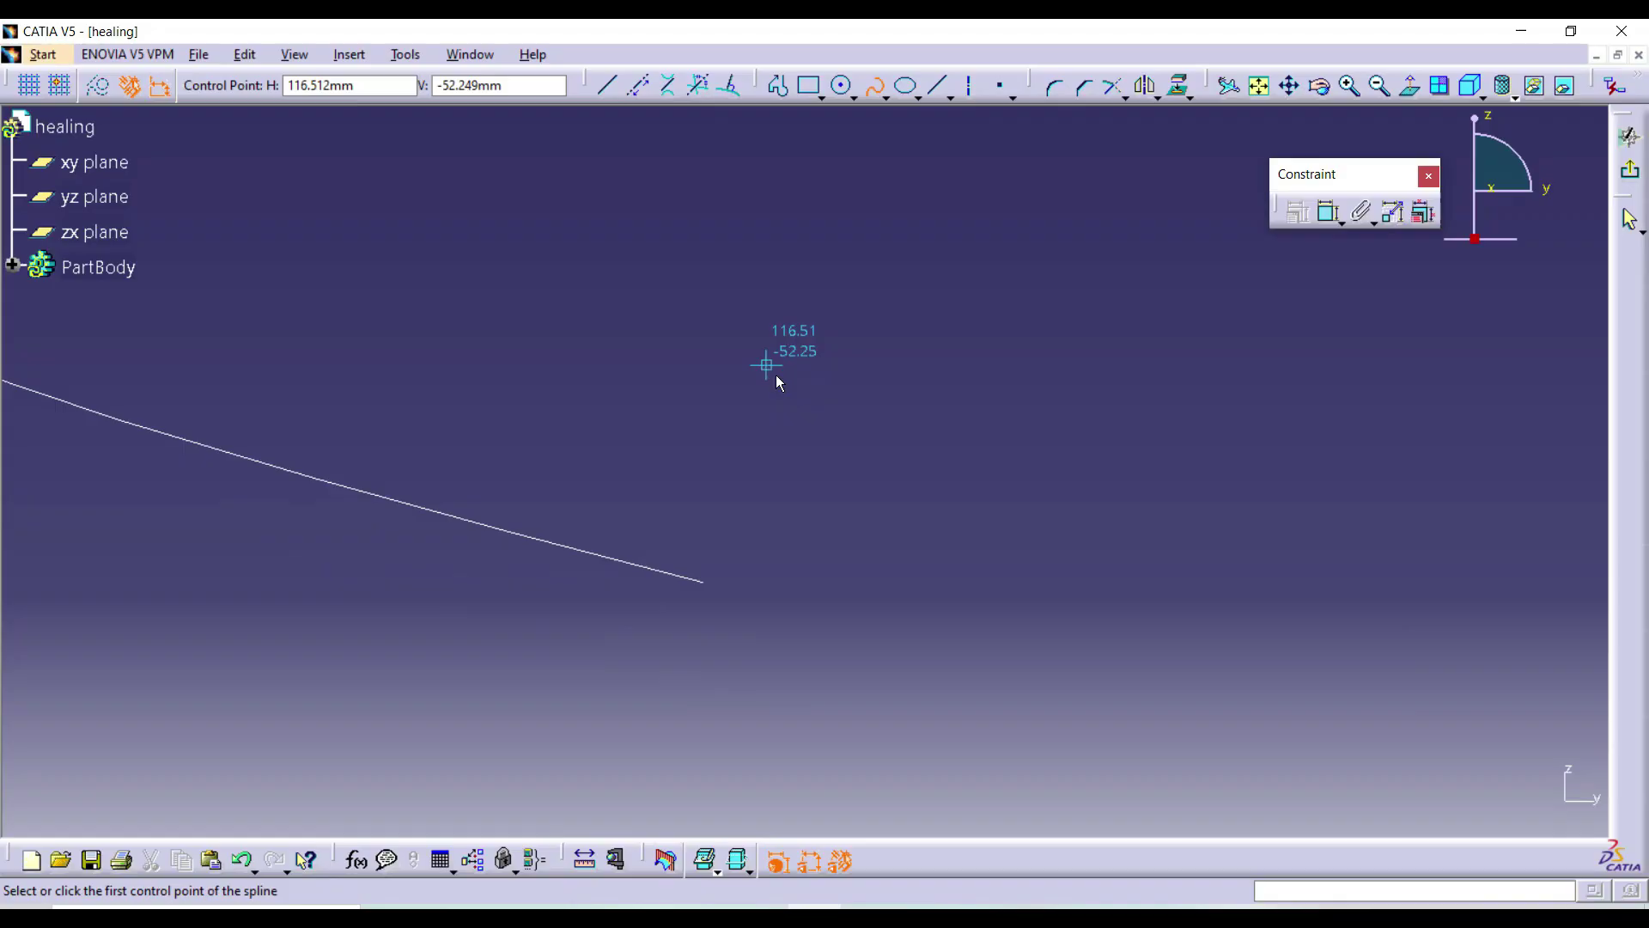
pyautogui.click(719, 586)
pyautogui.click(1132, 663)
pyautogui.moveTo(1350, 697); pyautogui.dragTo(1349, 776, button='middle')
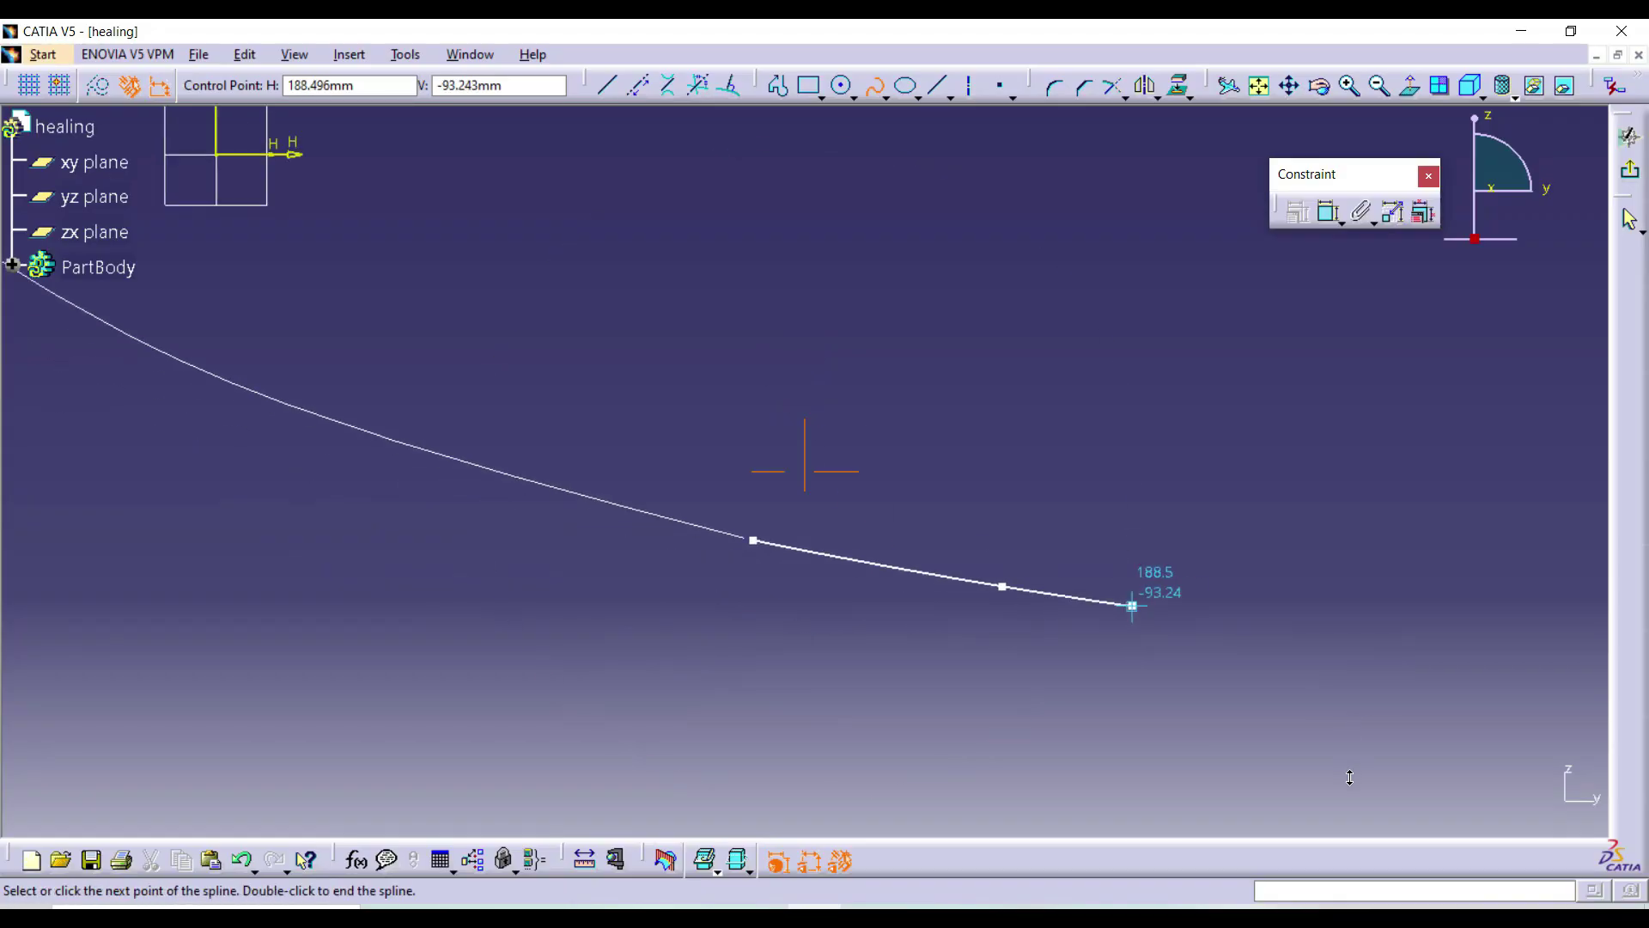
pyautogui.moveTo(1387, 723); pyautogui.dragTo(1068, 737, button='middle')
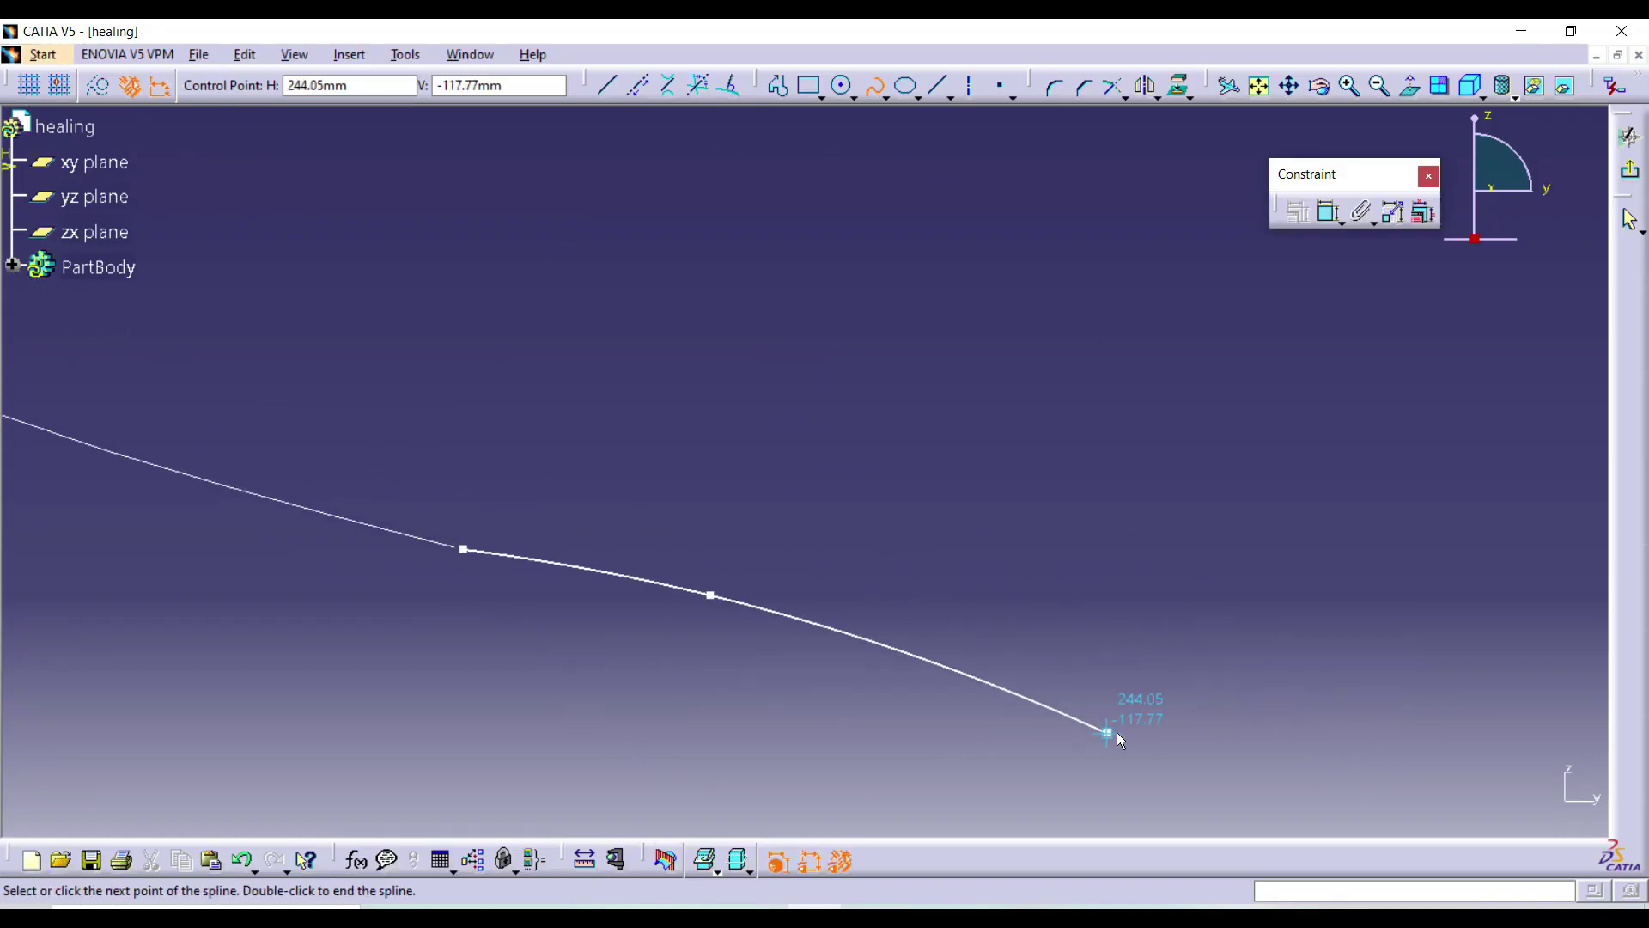
pyautogui.click(1396, 662)
pyautogui.moveTo(1523, 647); pyautogui.dragTo(1328, 750, button='middle')
pyautogui.doubleClick(1554, 778)
pyautogui.moveTo(555, 586); pyautogui.dragTo(655, 603)
pyautogui.click(878, 664)
# - Dimension the gap between the first curve's end and the new spline's start point, setting it to 0.7 mm
pyautogui.moveTo(413, 614)
pyautogui.mouseDown(button='middle')
pyautogui.moveTo(758, 387)
pyautogui.moveTo(858, 537)
pyautogui.moveTo(904, 436)
pyautogui.mouseUp(button='middle')
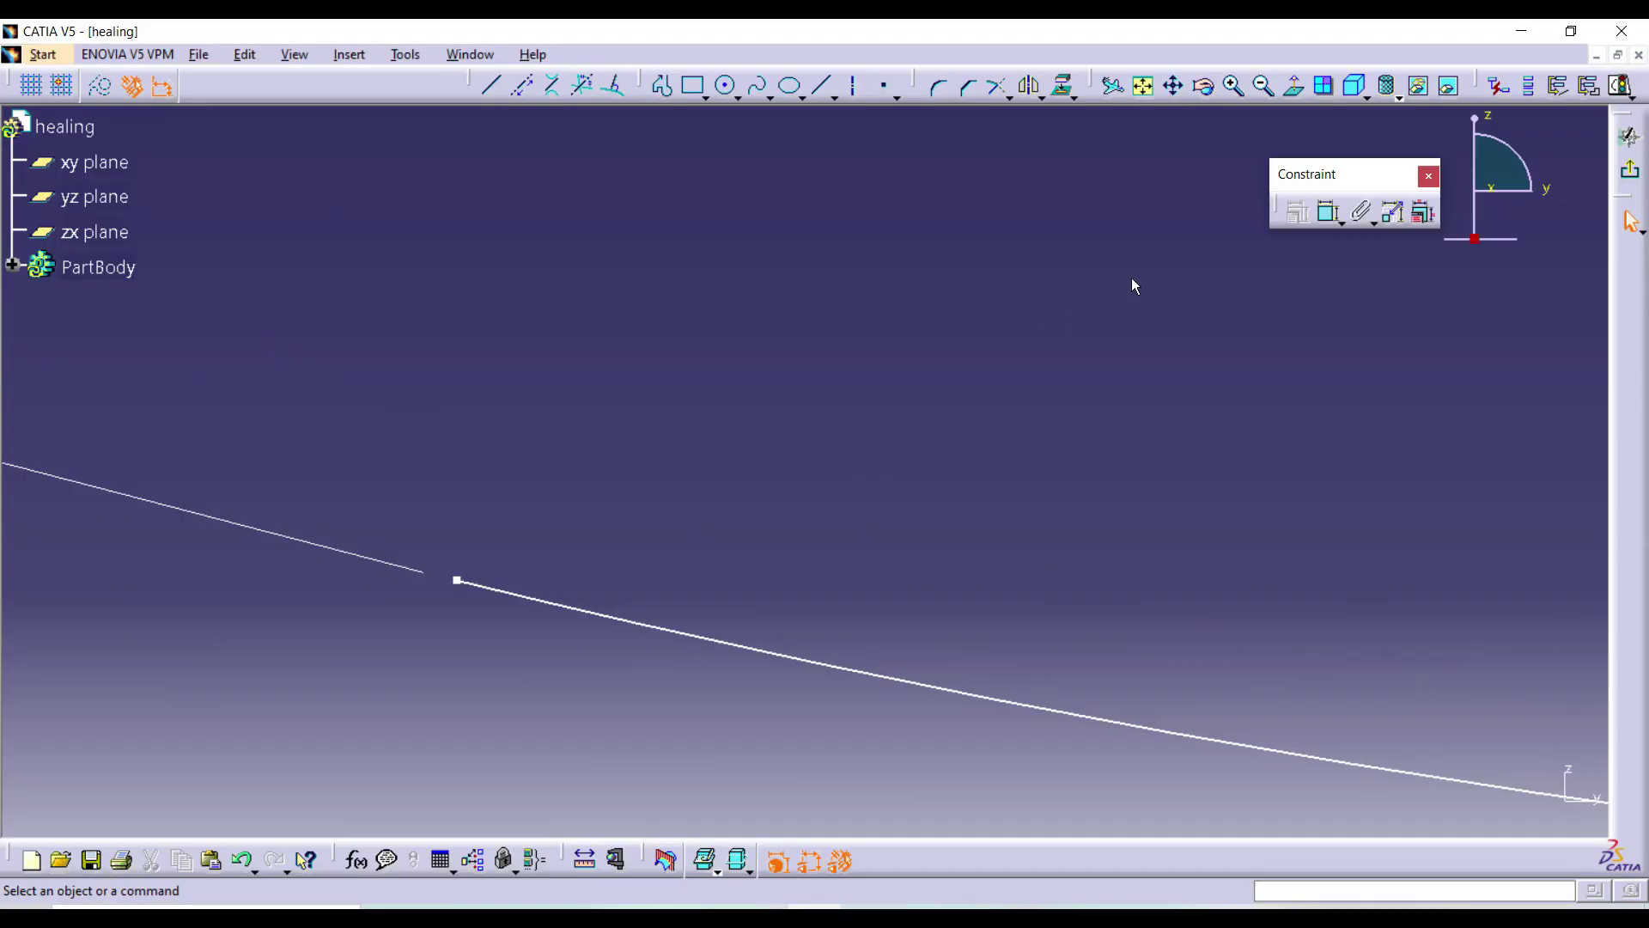
pyautogui.click(1330, 212)
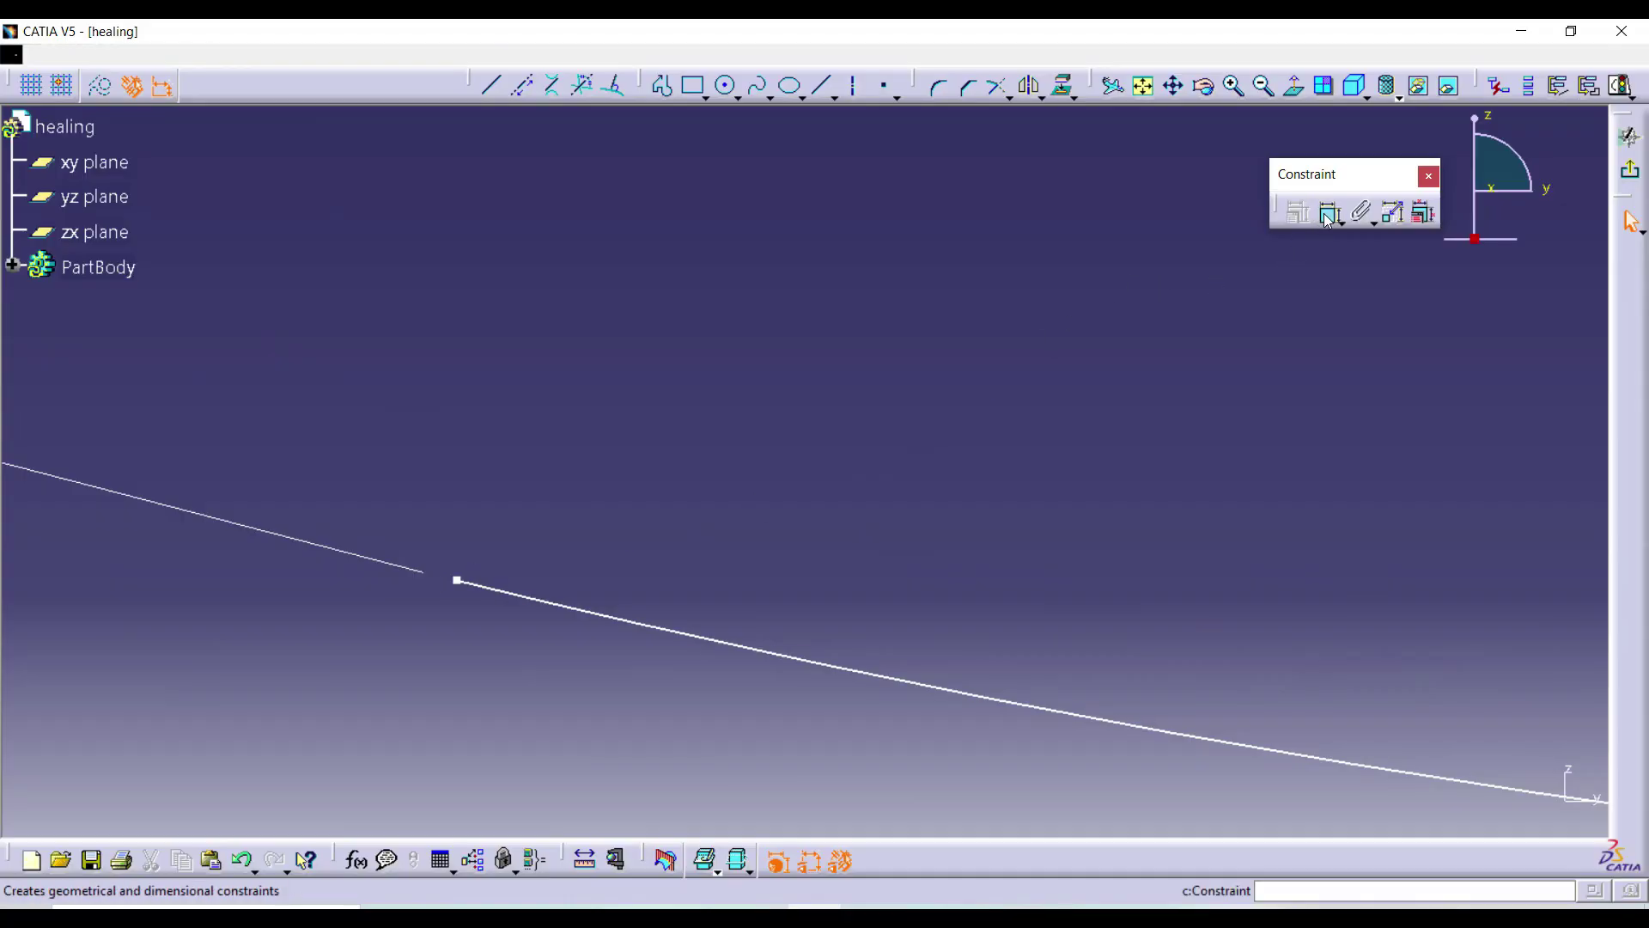
pyautogui.click(426, 574)
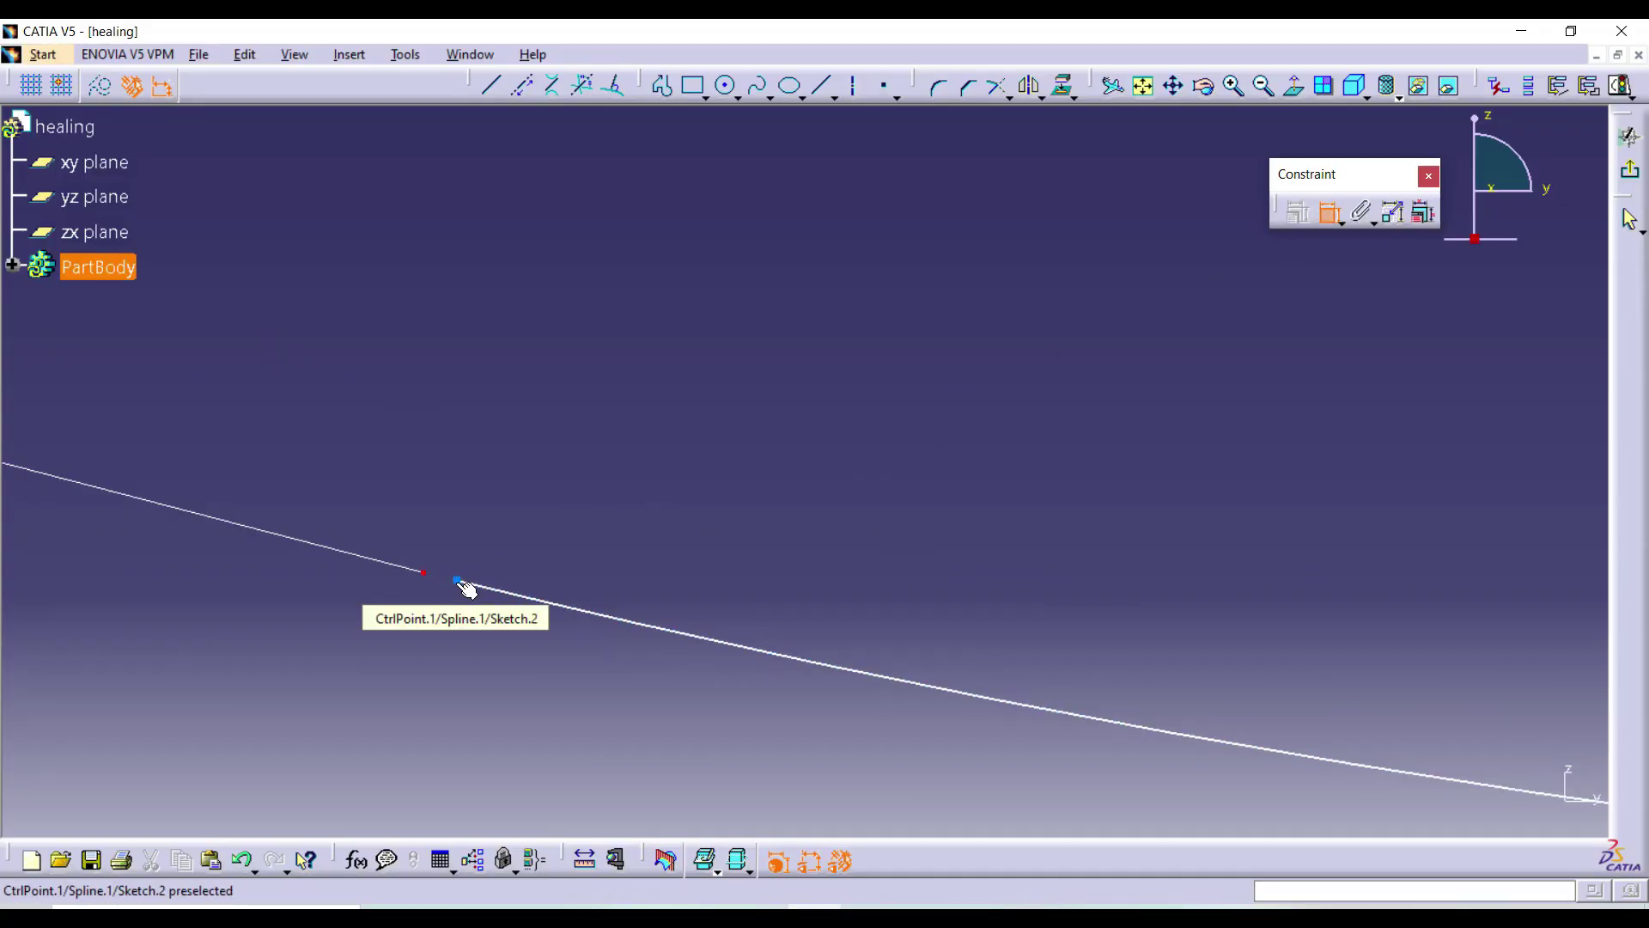
pyautogui.click(460, 582)
pyautogui.click(475, 508)
pyautogui.doubleClick(475, 501)
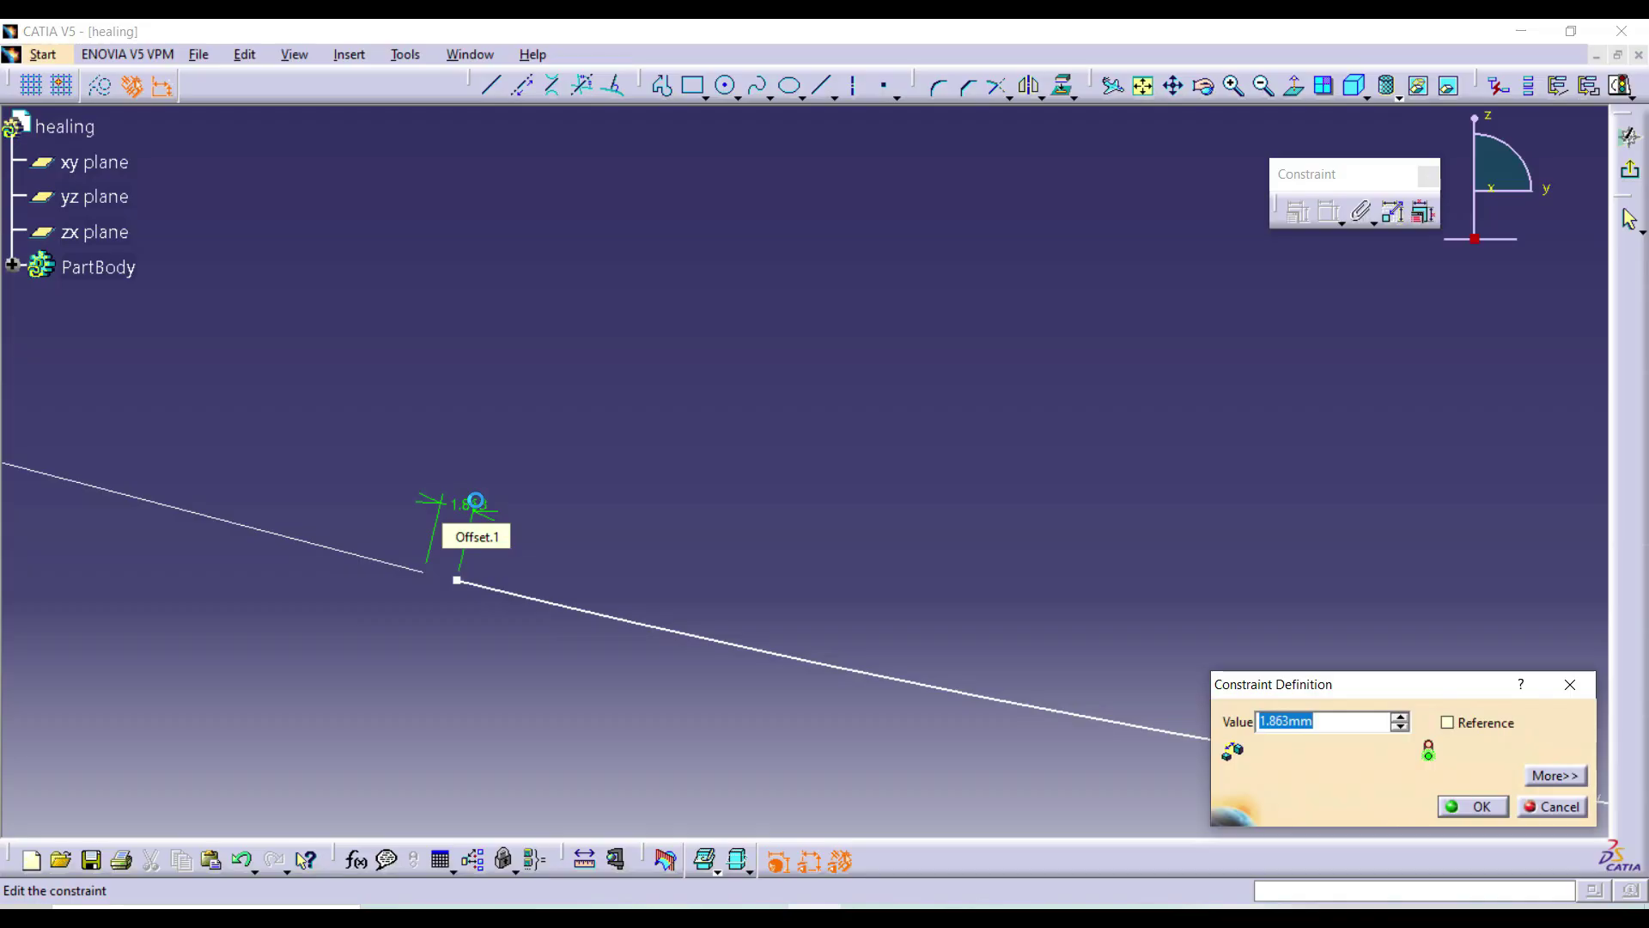
pyautogui.write('0.7')
pyautogui.press('Return')
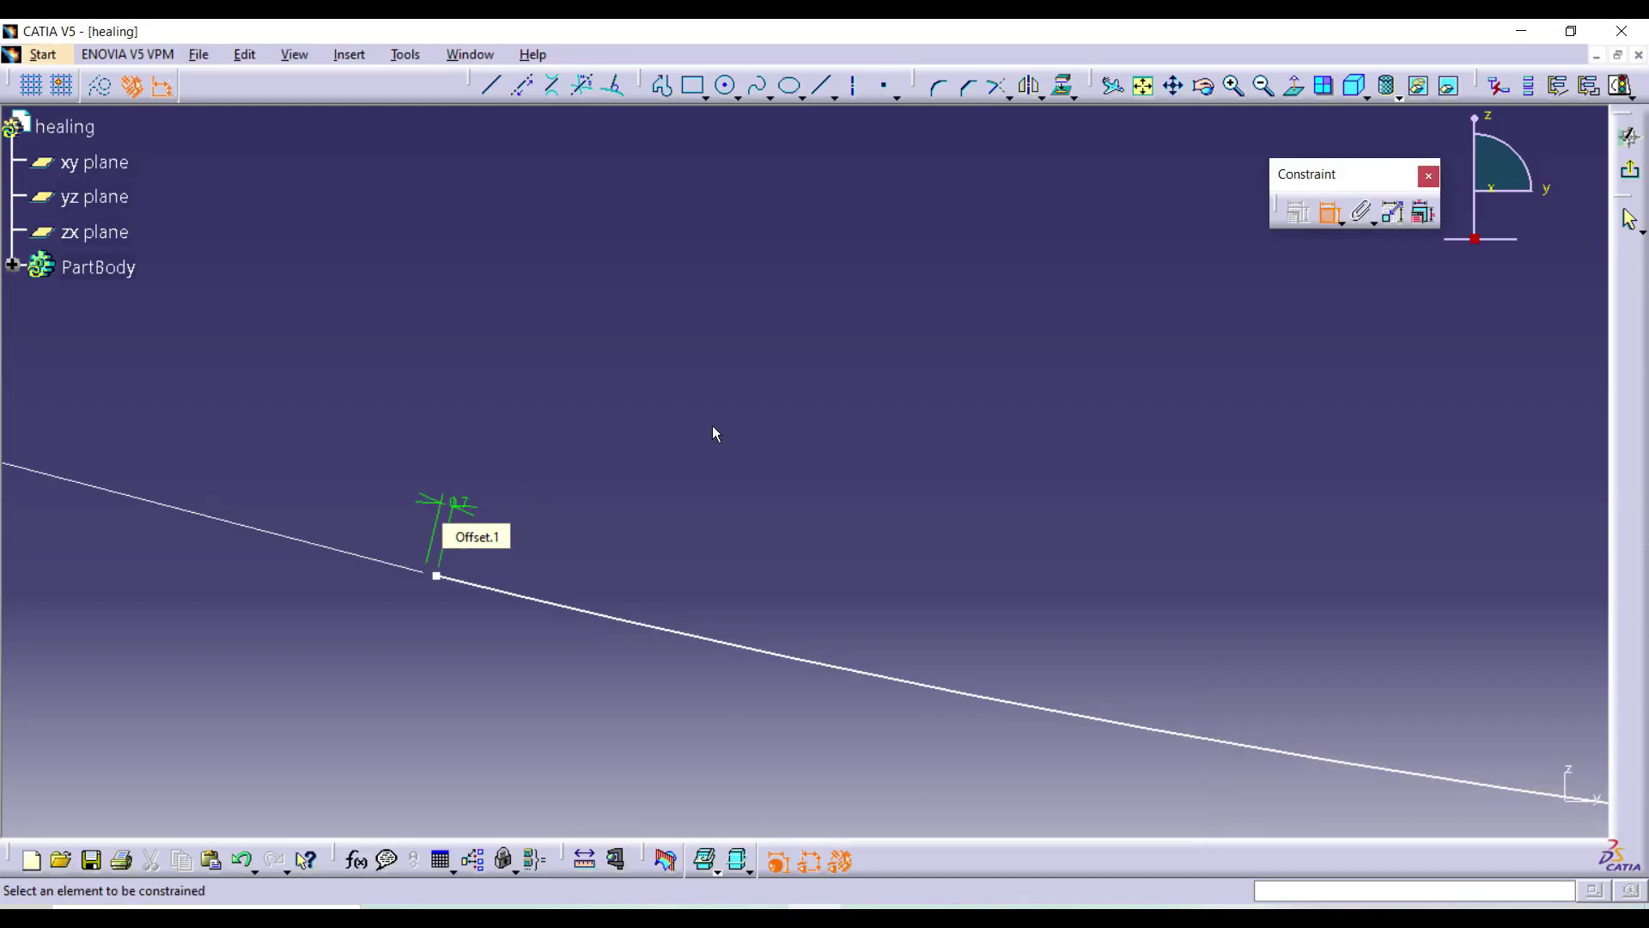
# - Exit the sketch and extrude the second spline along its normal with both limits at 40 mm
pyautogui.moveTo(678, 305); pyautogui.dragTo(873, 498, button='middle')
pyautogui.press('Escape')
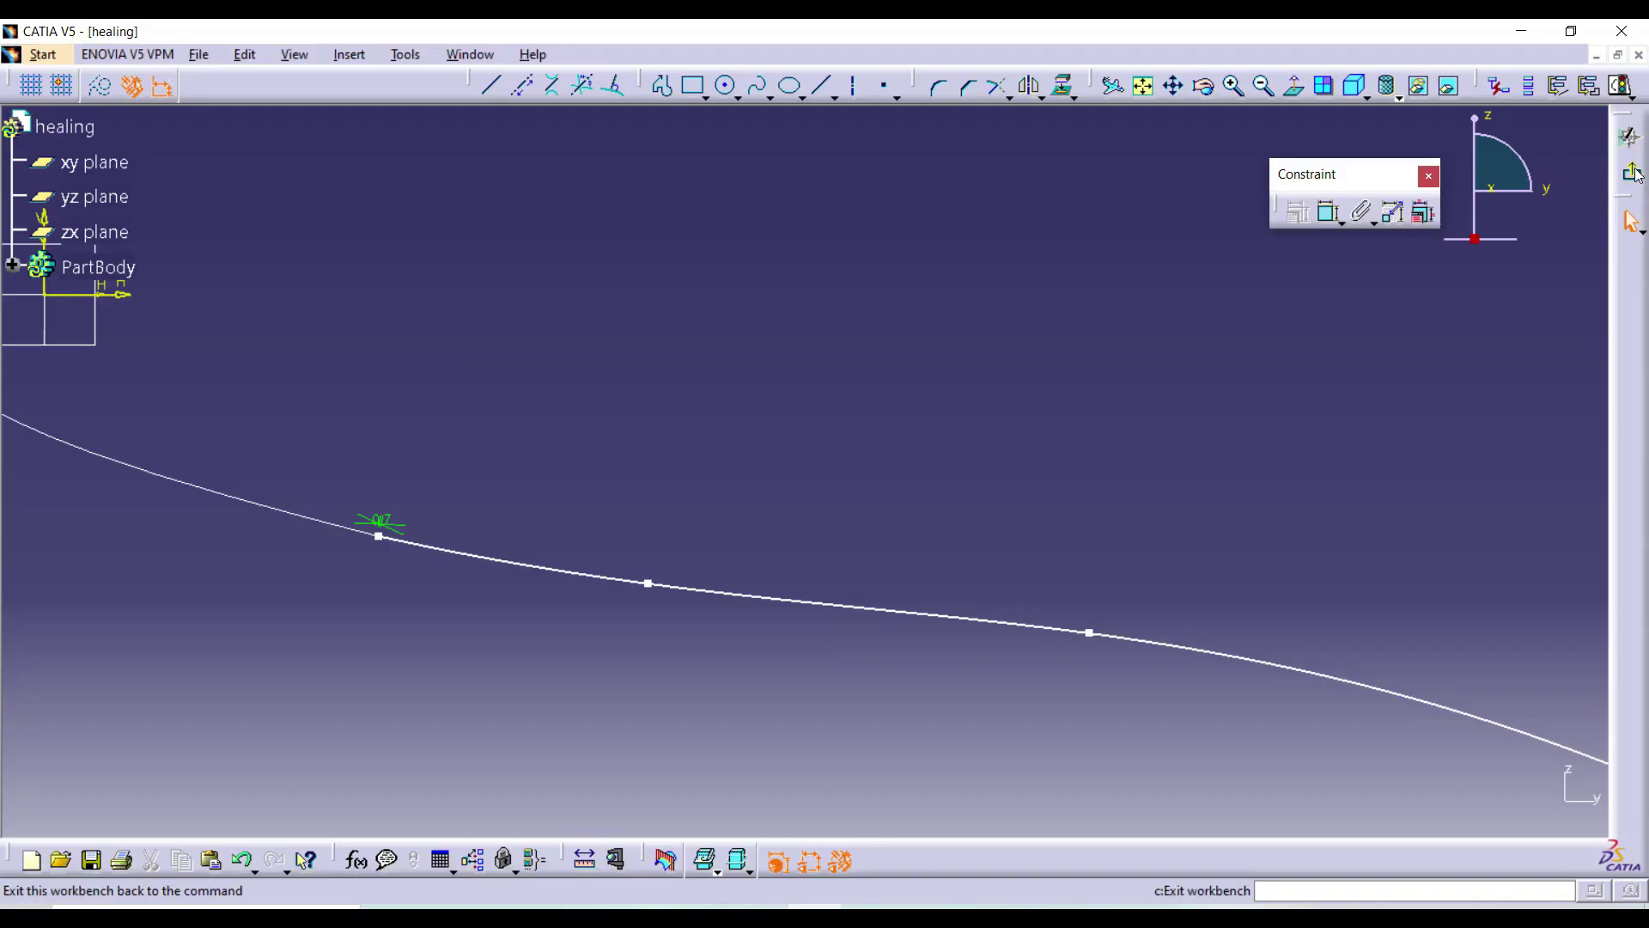
pyautogui.click(1629, 136)
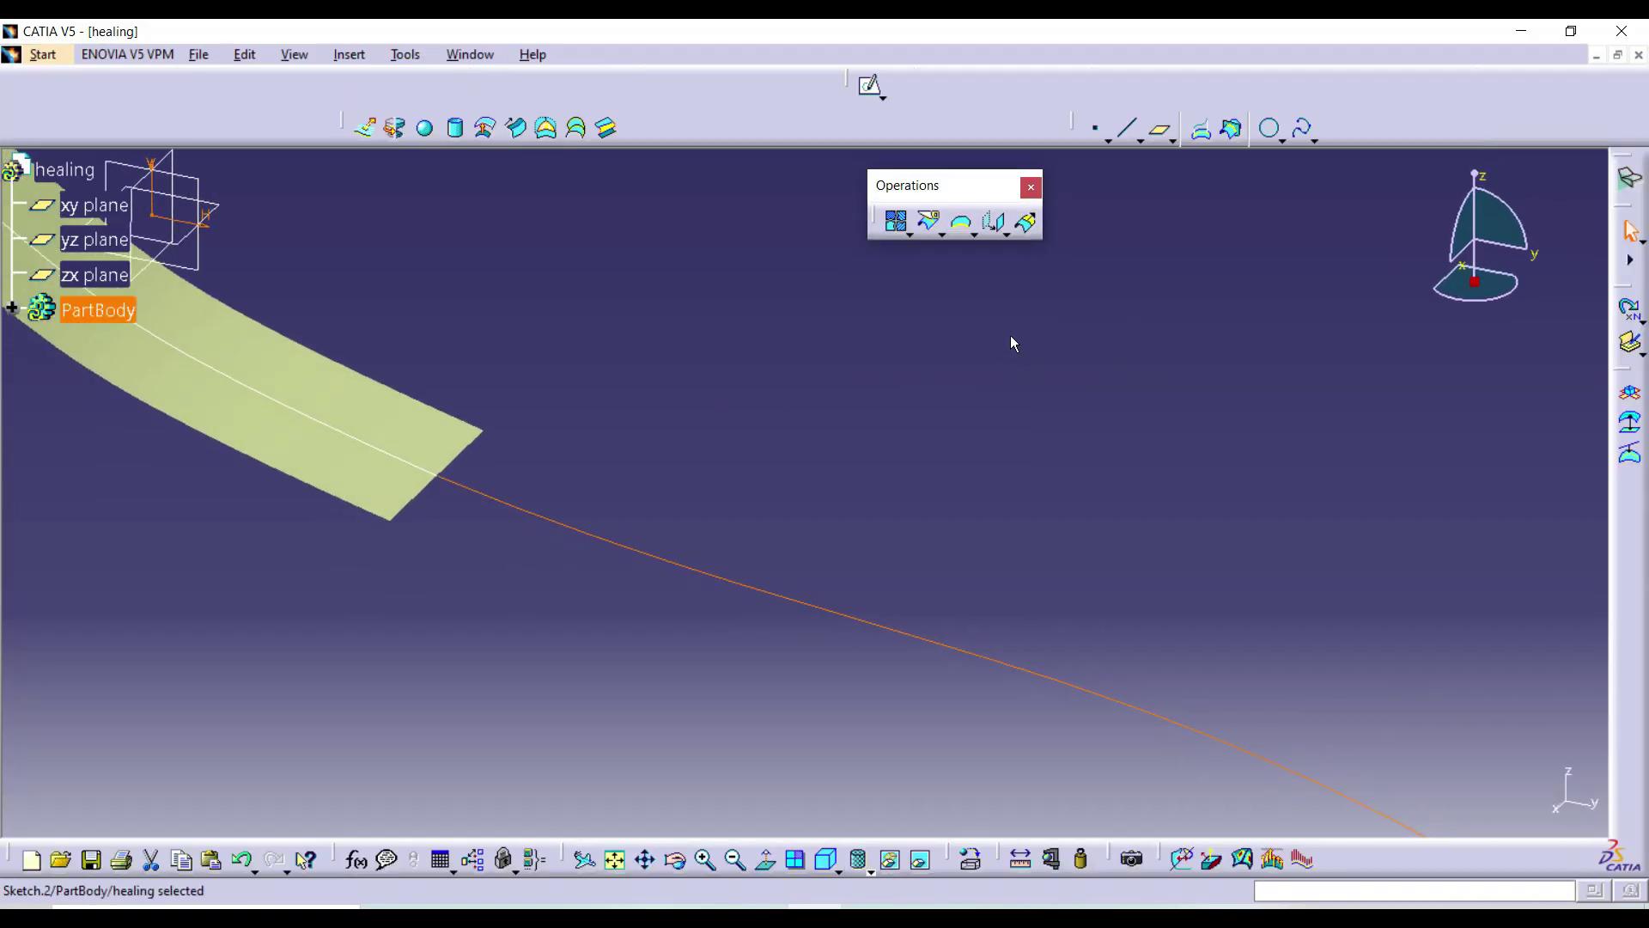
pyautogui.click(367, 129)
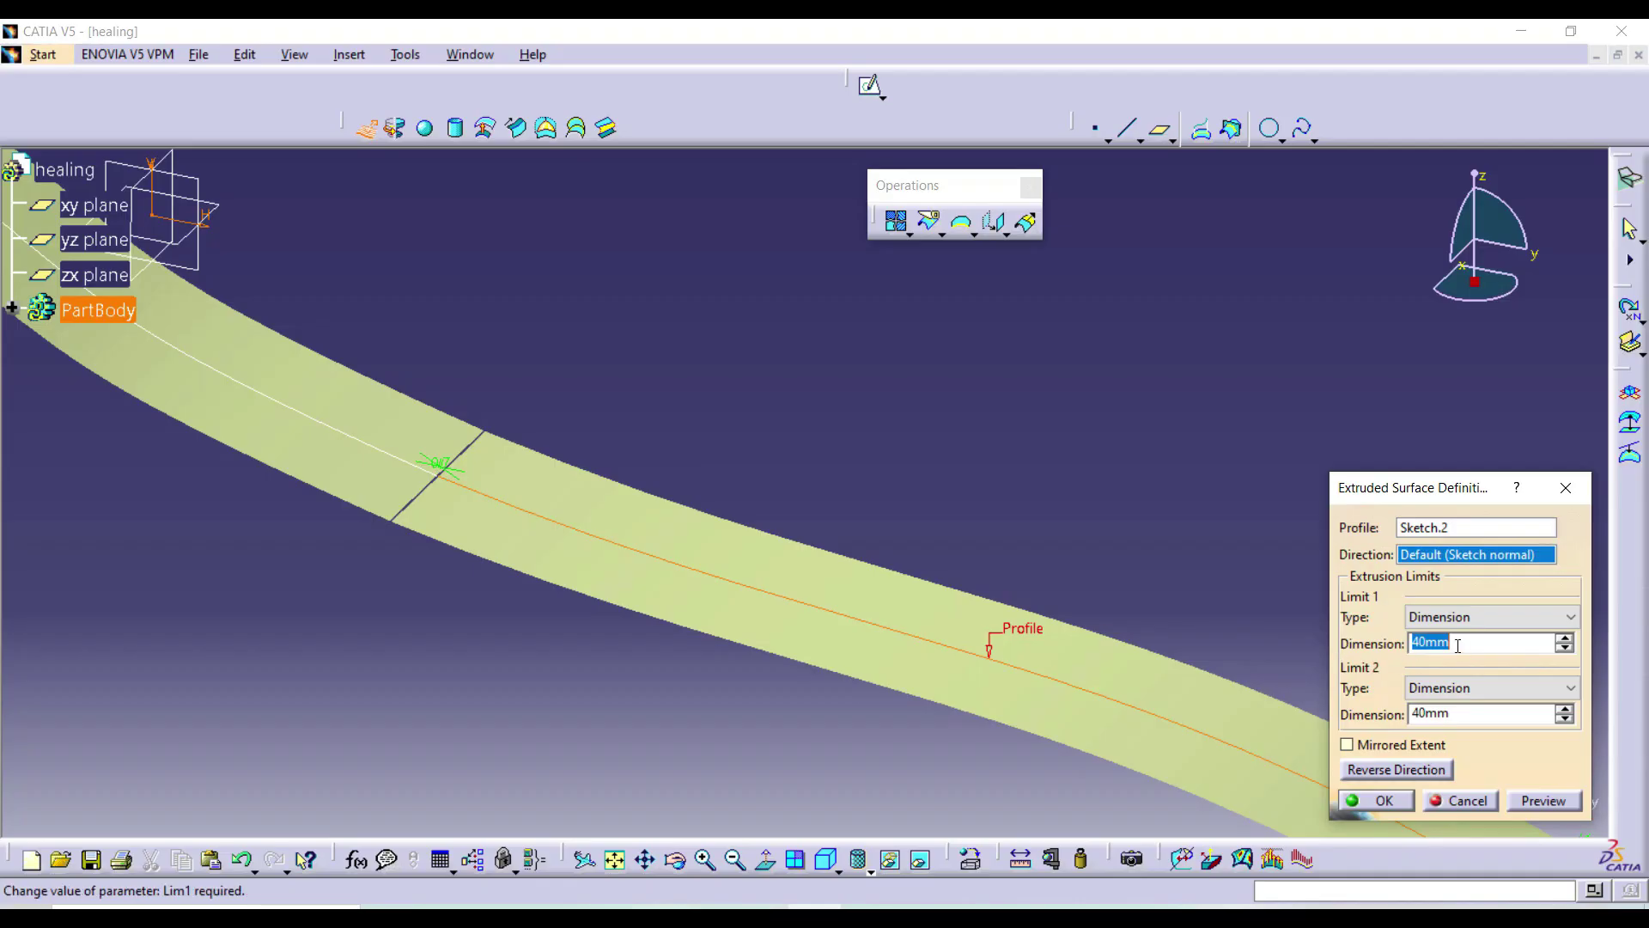
pyautogui.click(1378, 800)
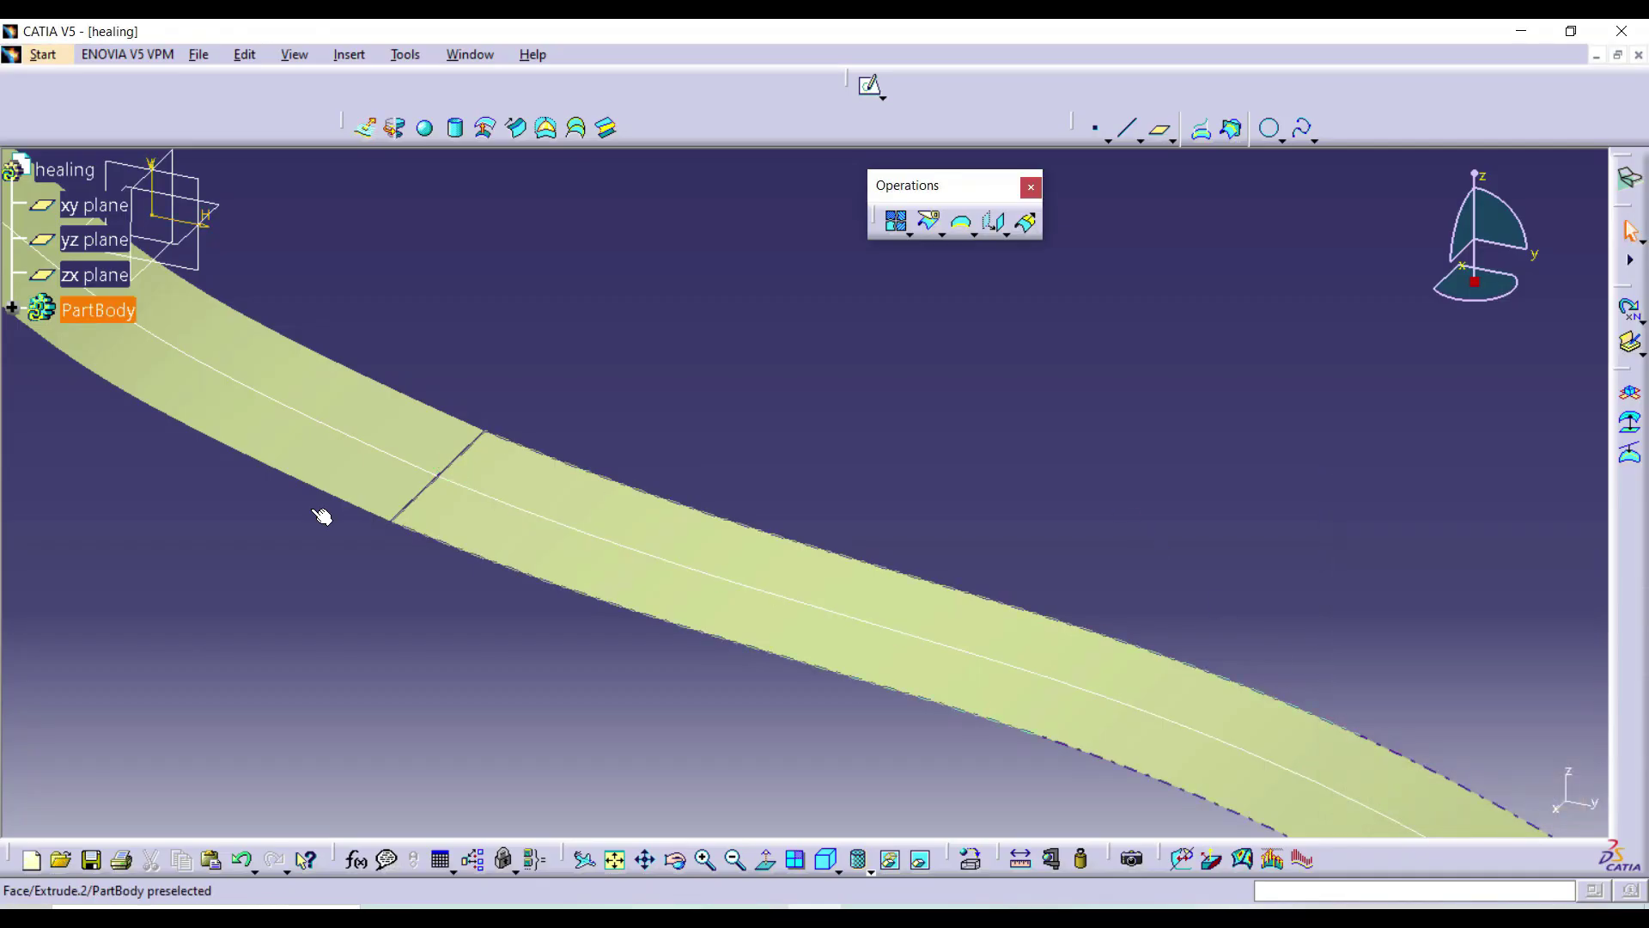
# - Heal the two extruded surfaces with tangent continuity and a merging distance of 0.7 mm, and undo the healing
pyautogui.moveTo(315, 508); pyautogui.dragTo(613, 450, button='middle')
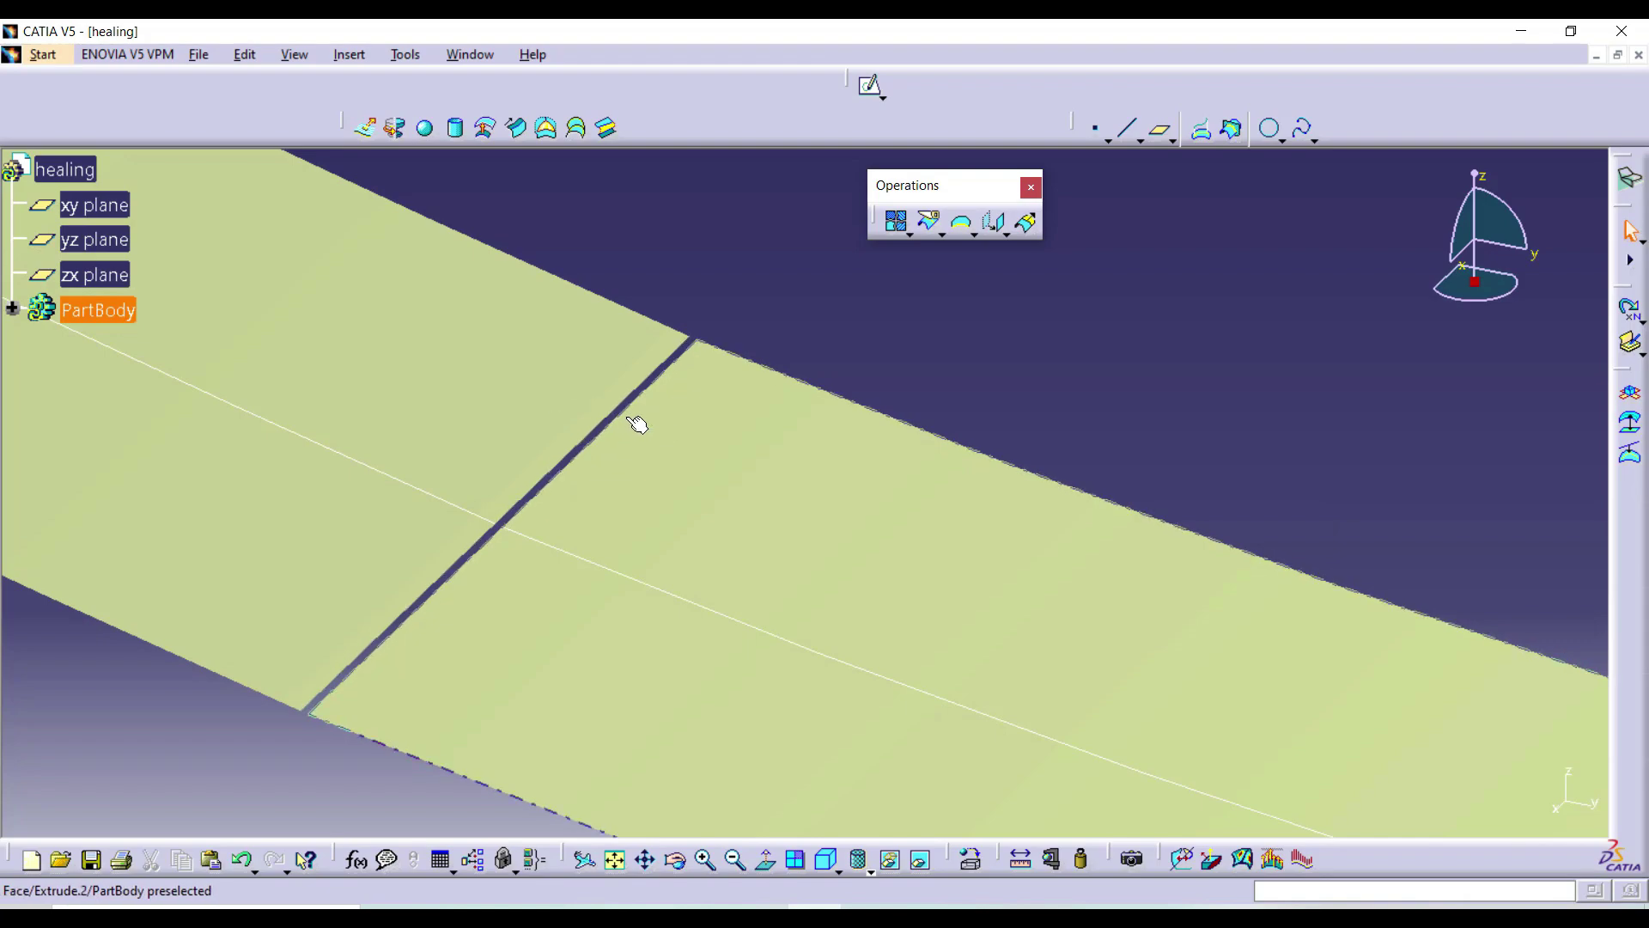
pyautogui.click(898, 225)
pyautogui.click(909, 232)
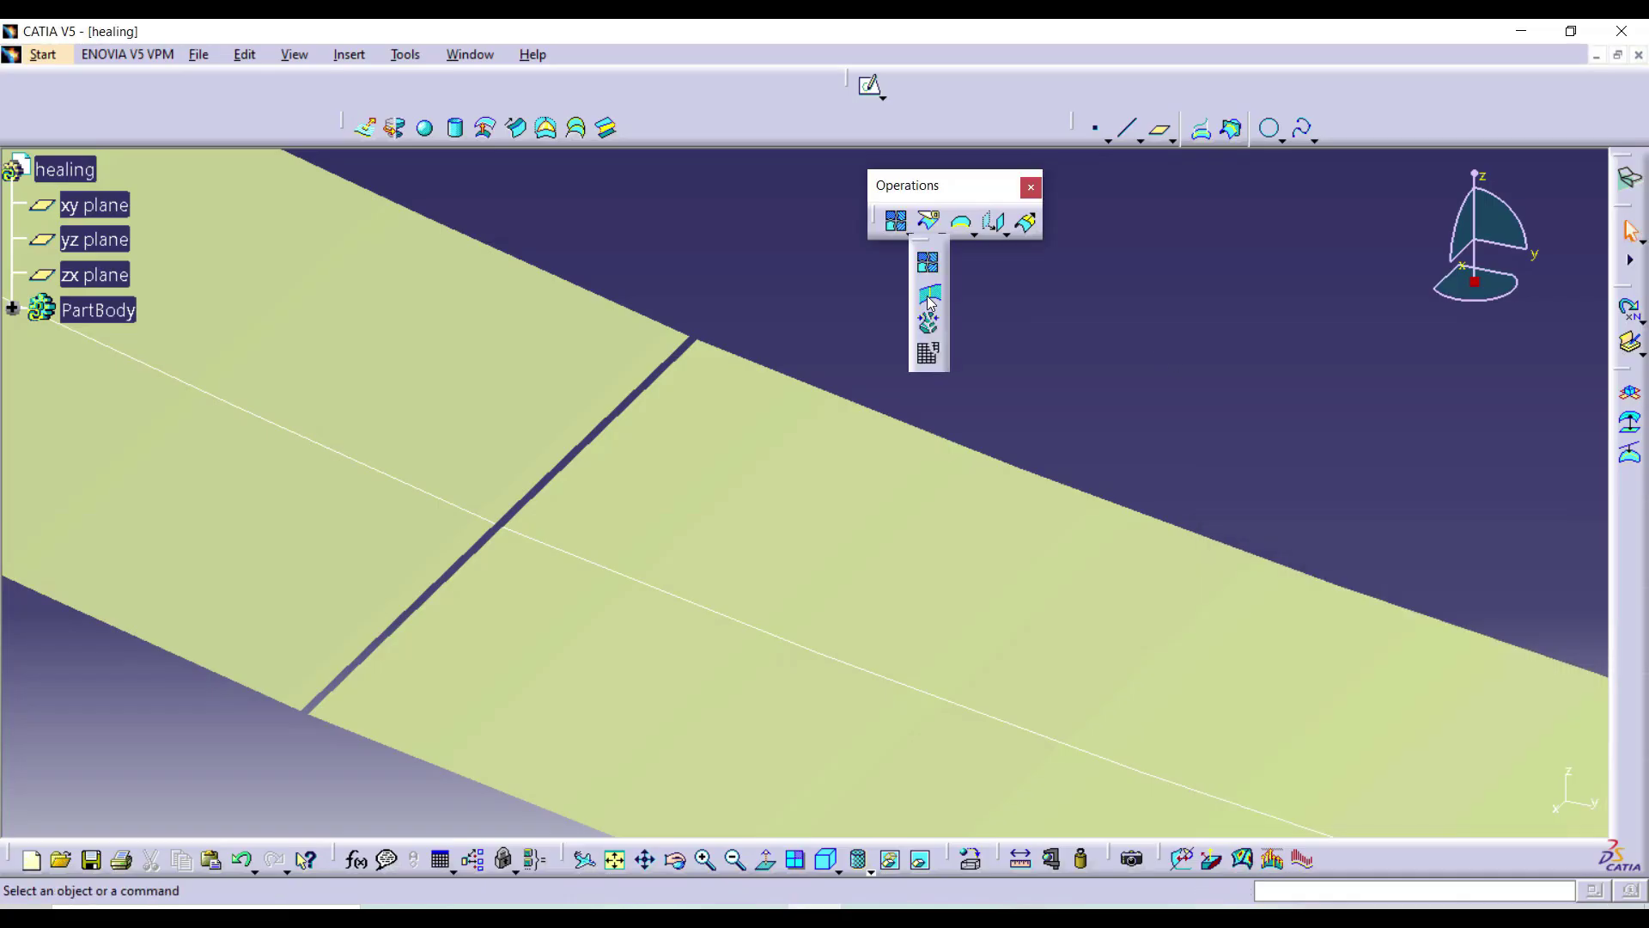
pyautogui.click(931, 301)
pyautogui.click(526, 432)
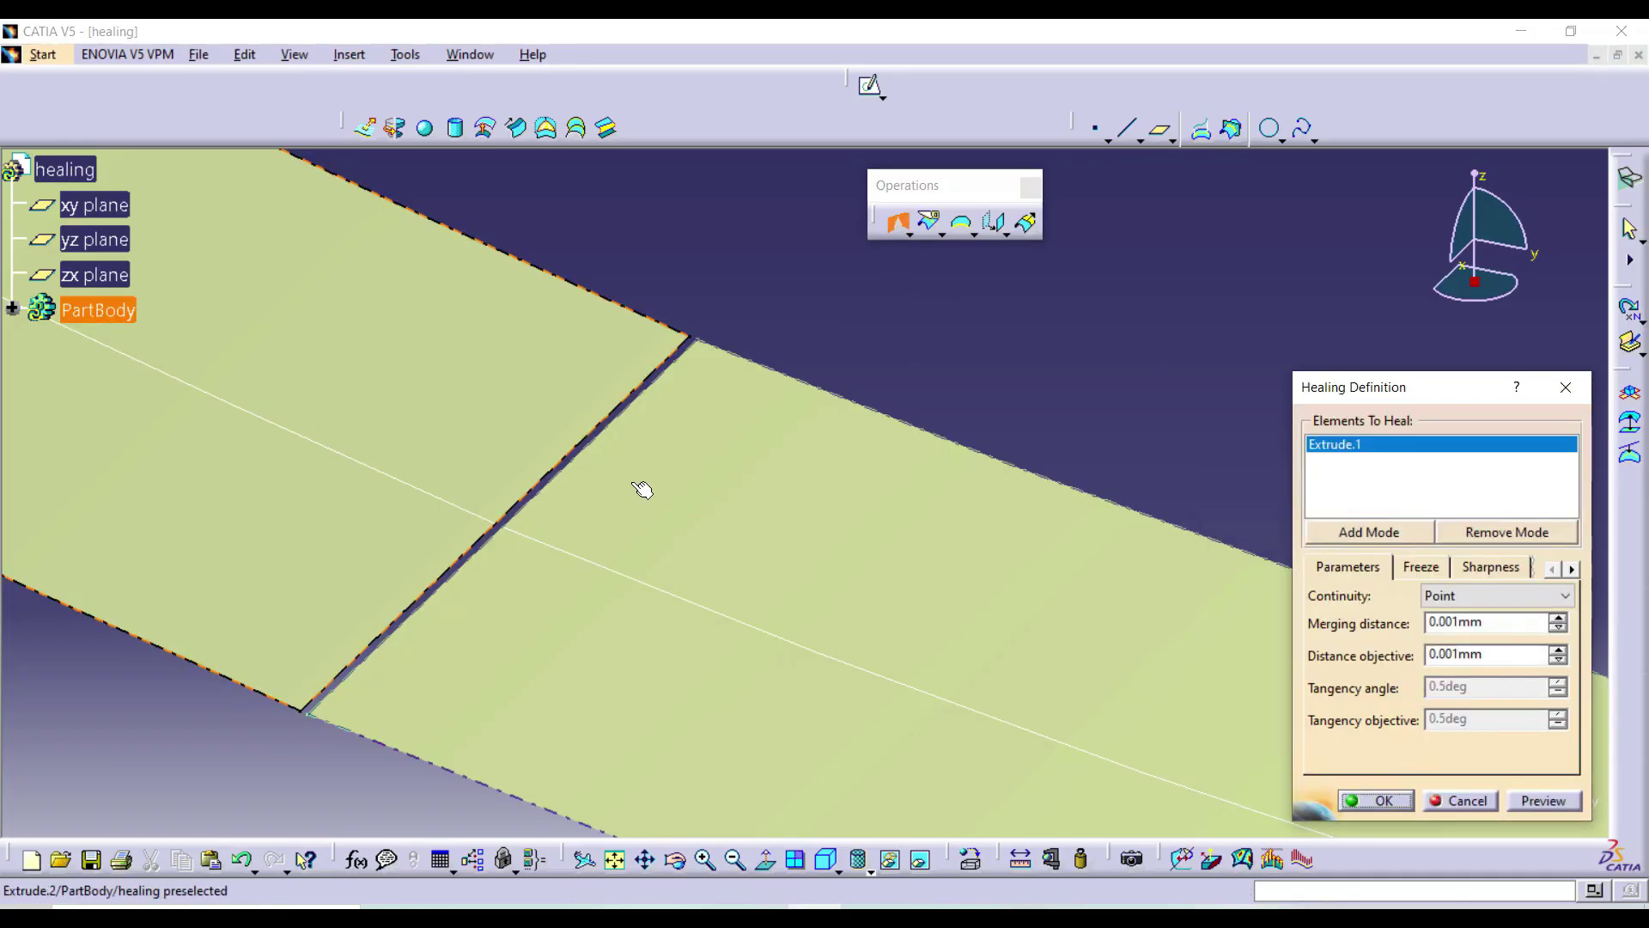
pyautogui.click(635, 482)
pyautogui.click(1495, 595)
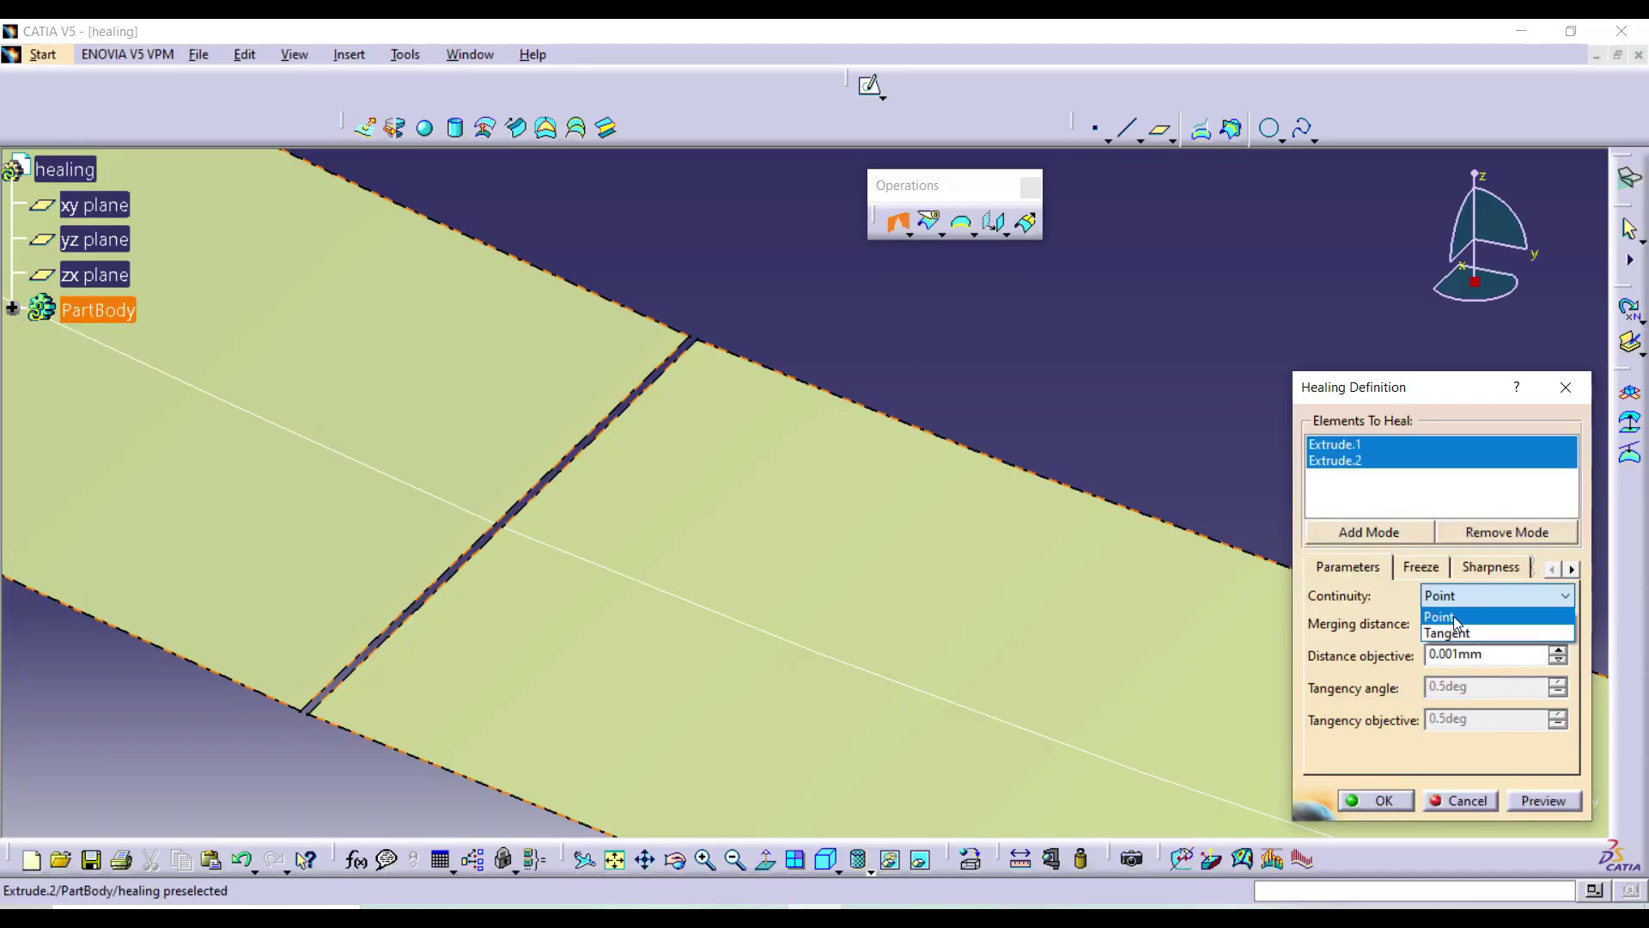
pyautogui.click(1450, 633)
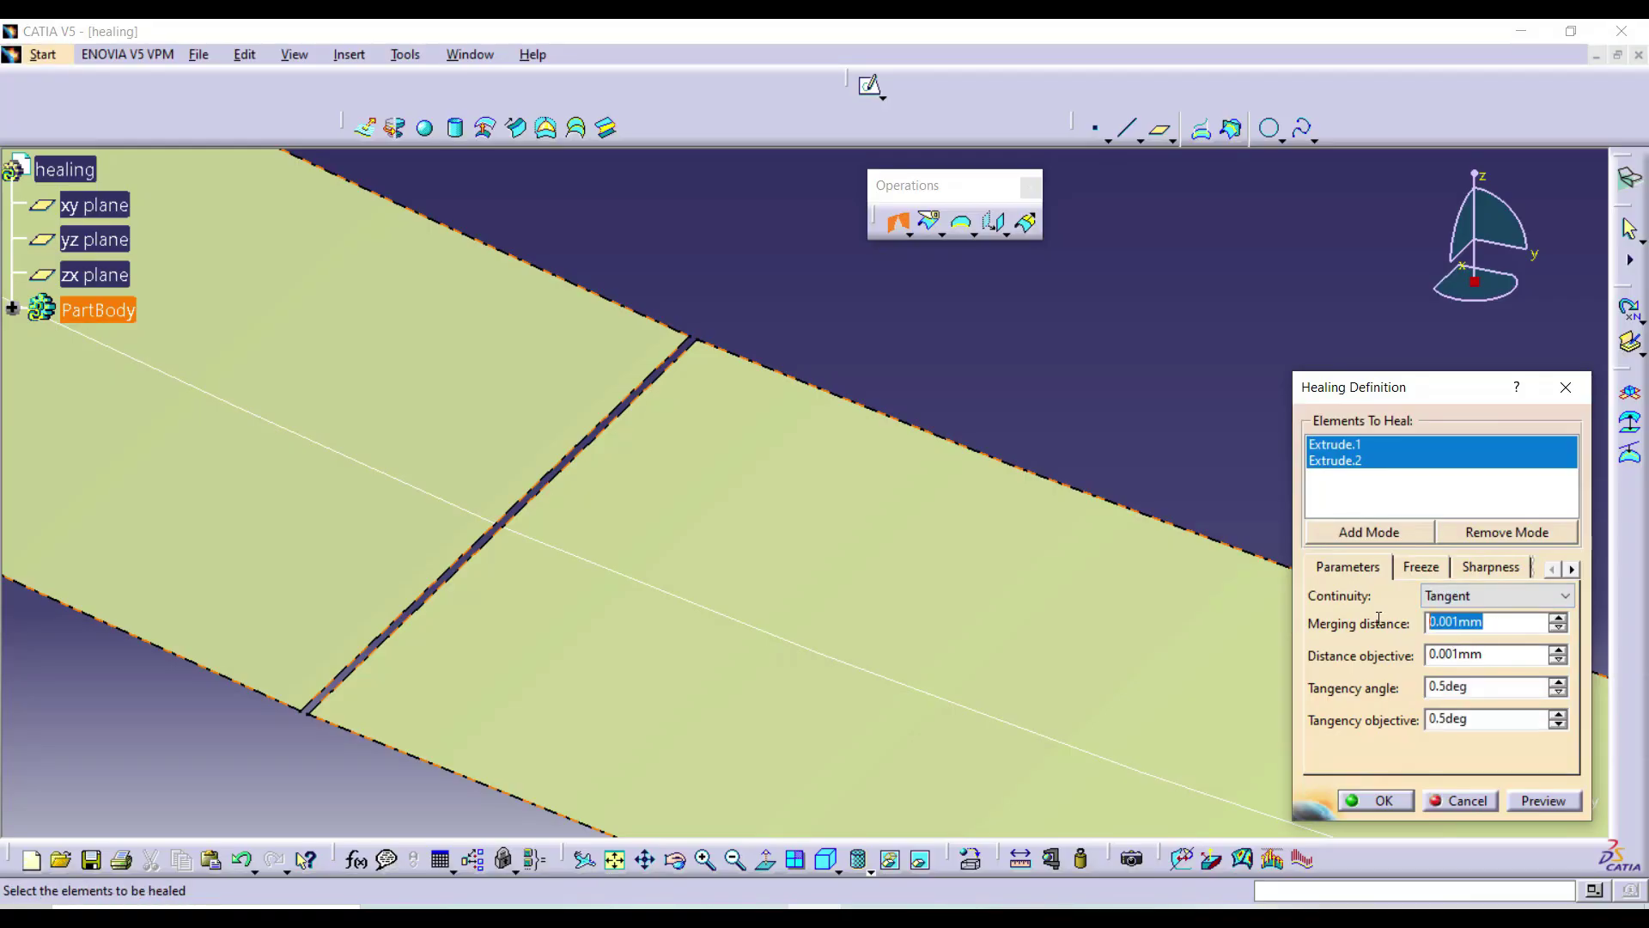
pyautogui.write('0.7')
pyautogui.press('Return')
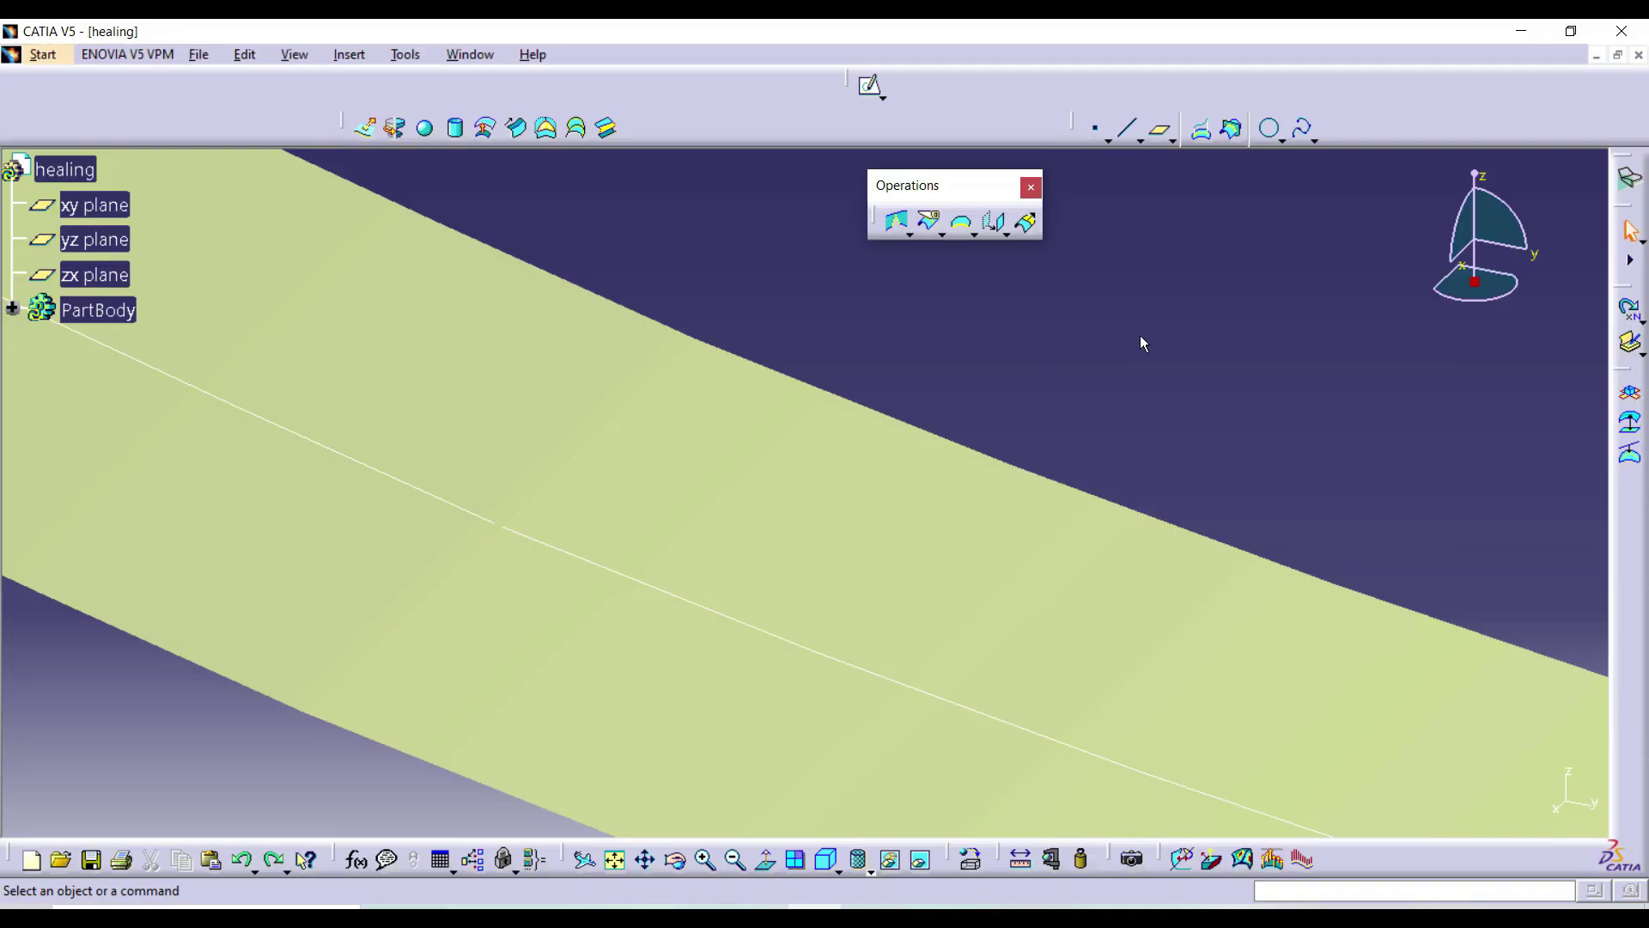
pyautogui.hotkey('ctrl', 'z')
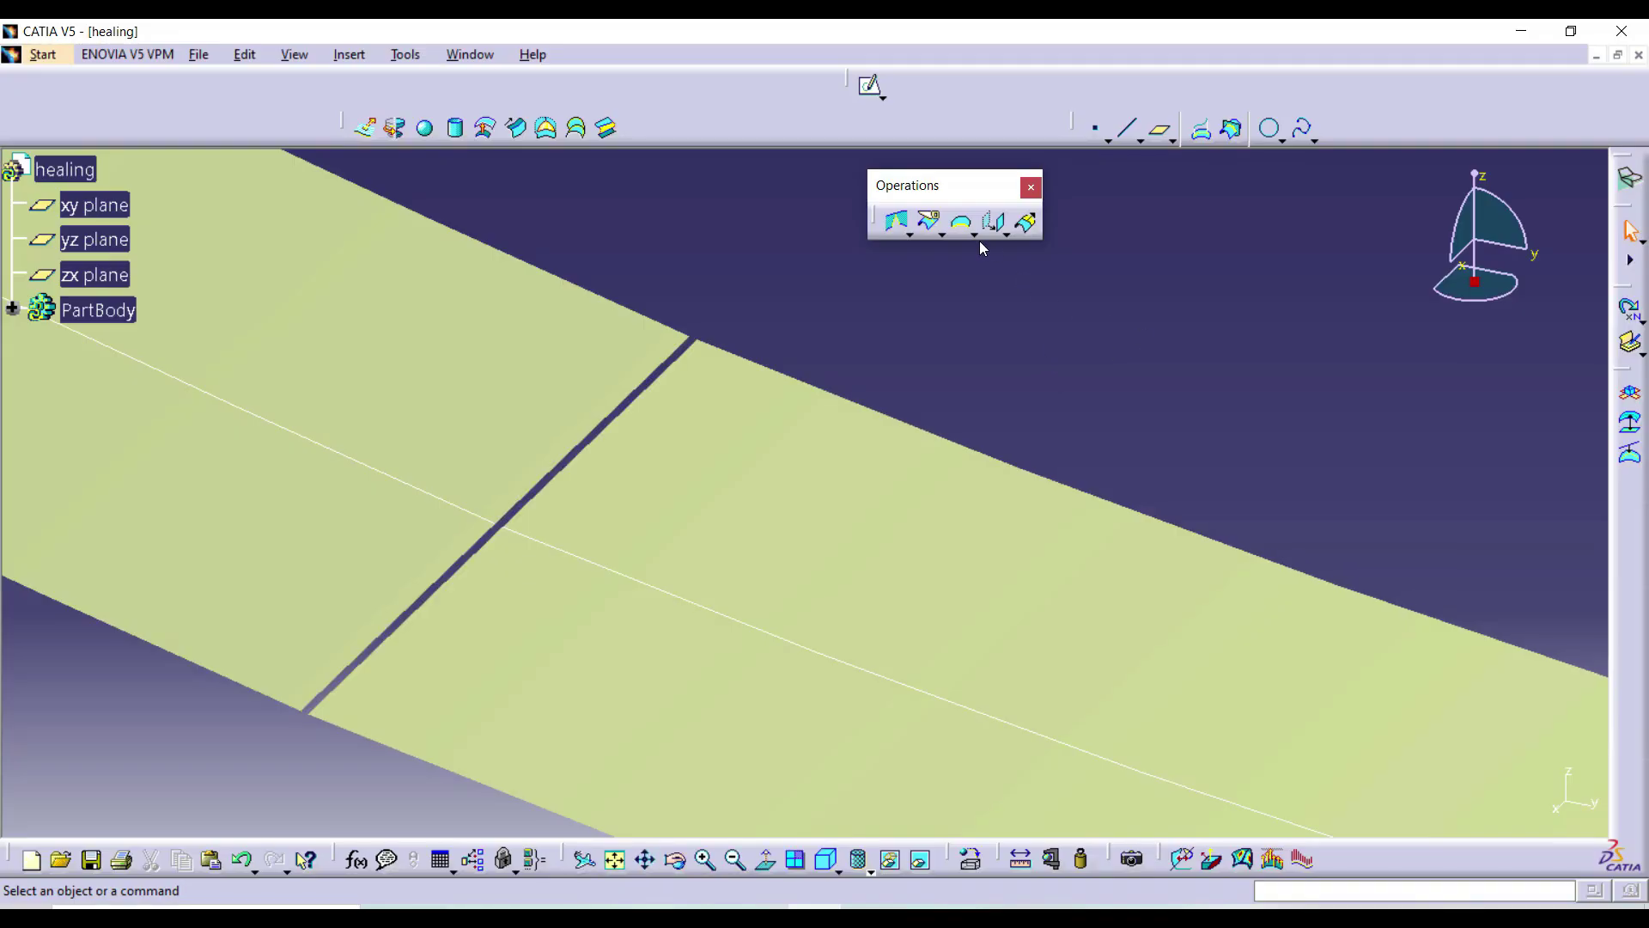
# - Heal the two extruded surfaces with point continuity and a merging distance of 0.1 mm
pyautogui.click(896, 222)
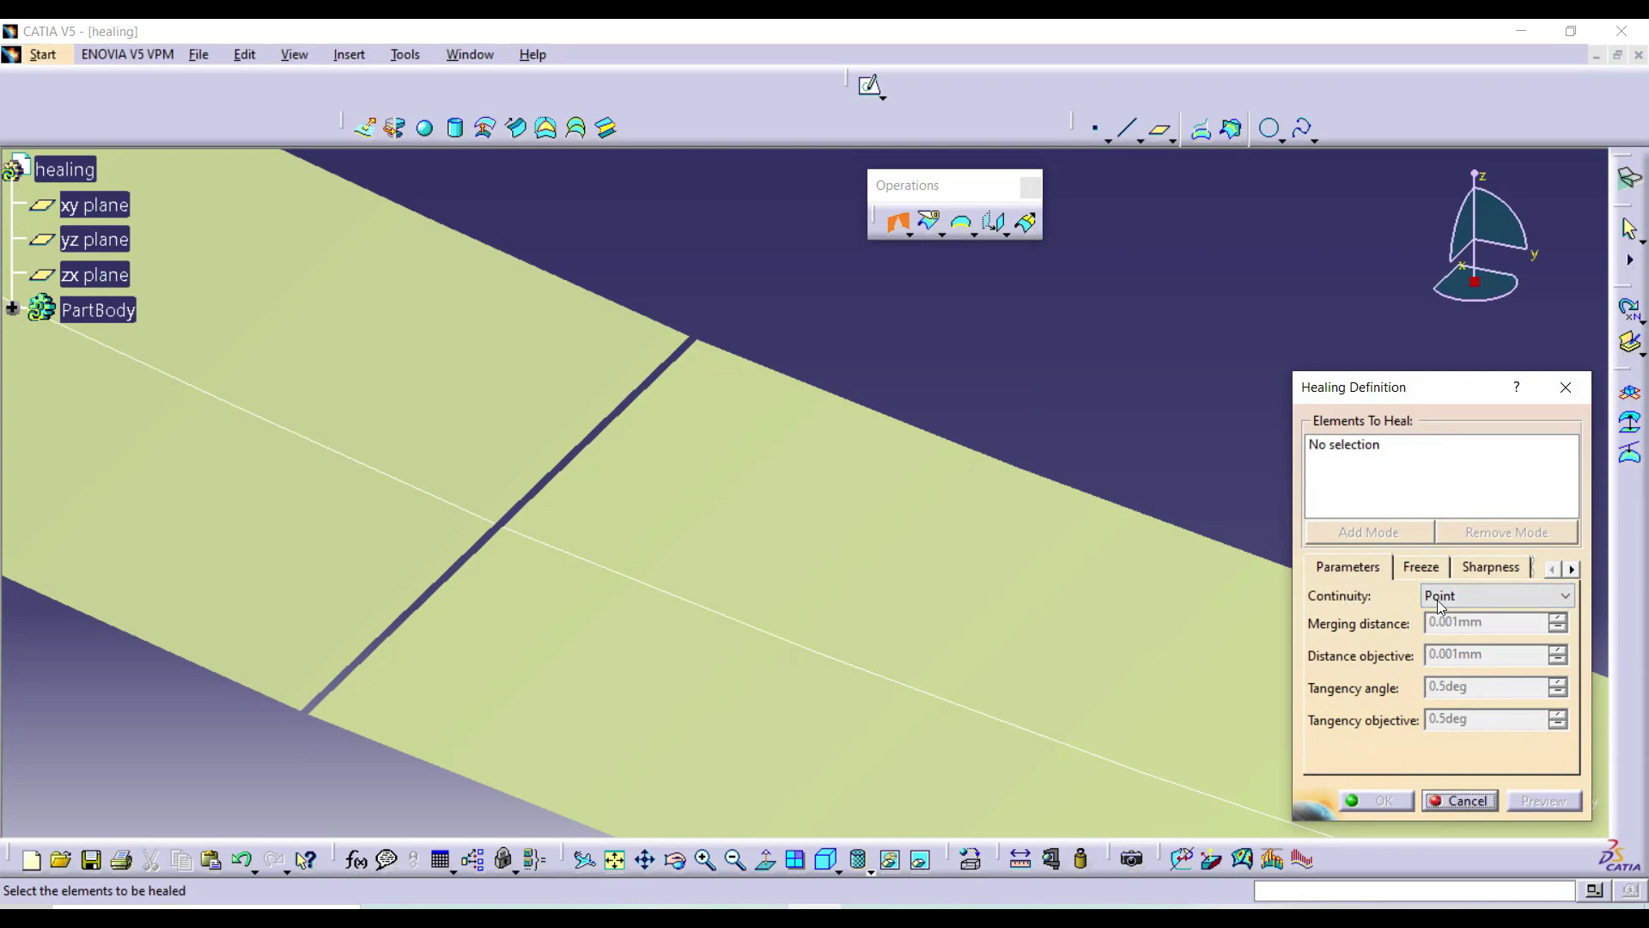
pyautogui.click(624, 392)
pyautogui.click(670, 427)
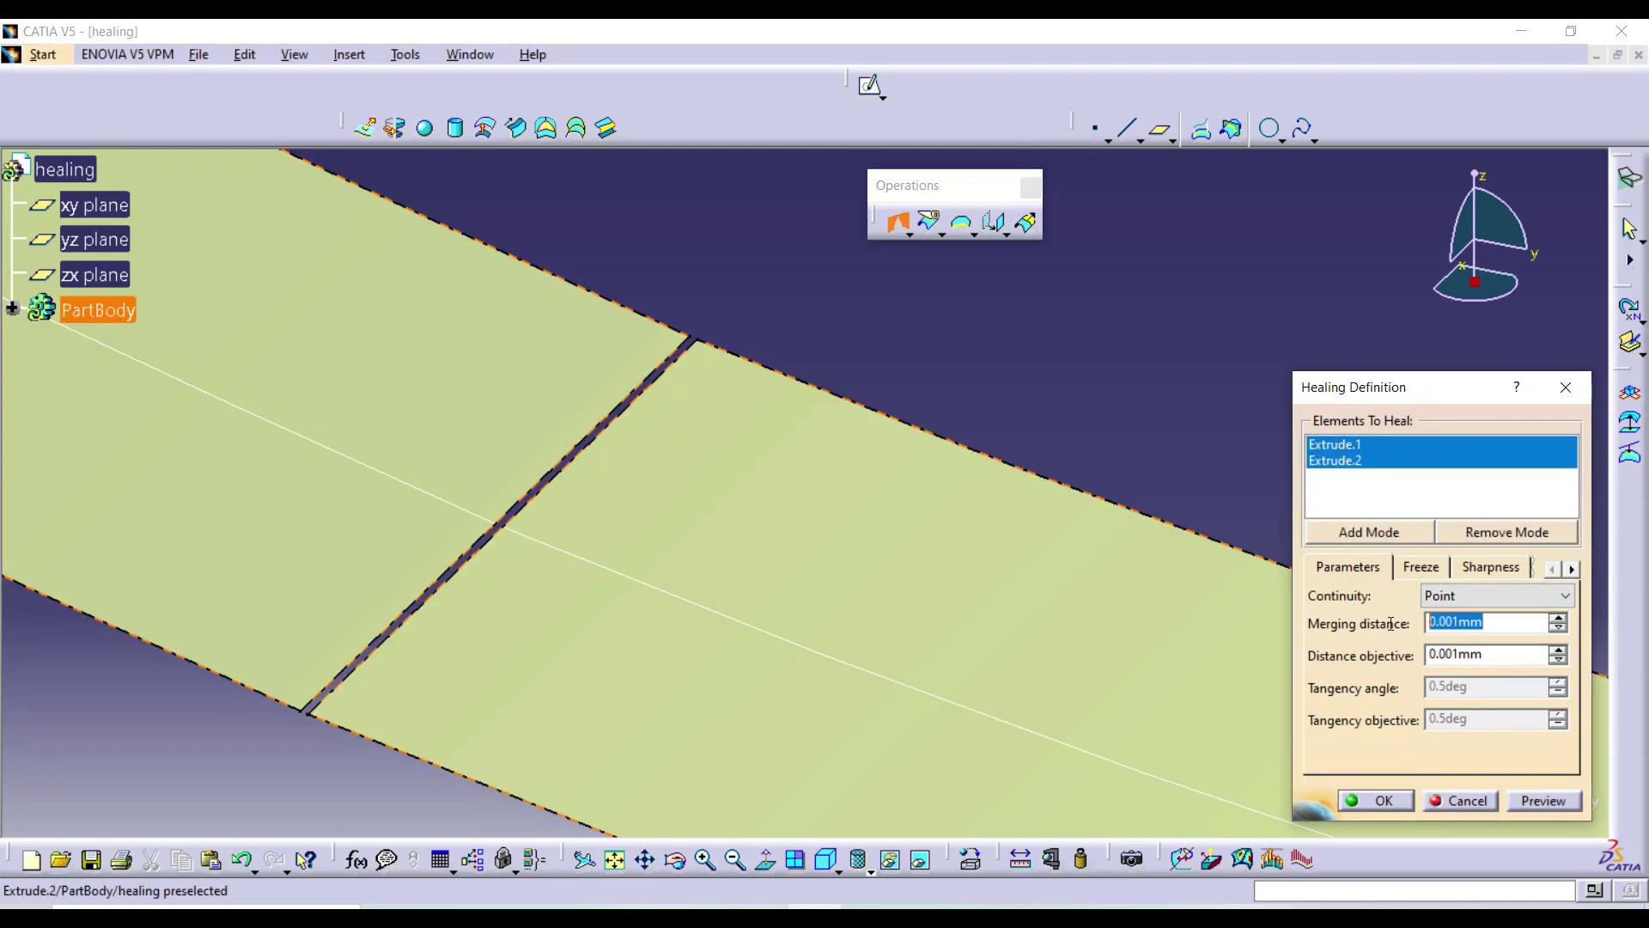
pyautogui.write('0.1')
pyautogui.press('Return')
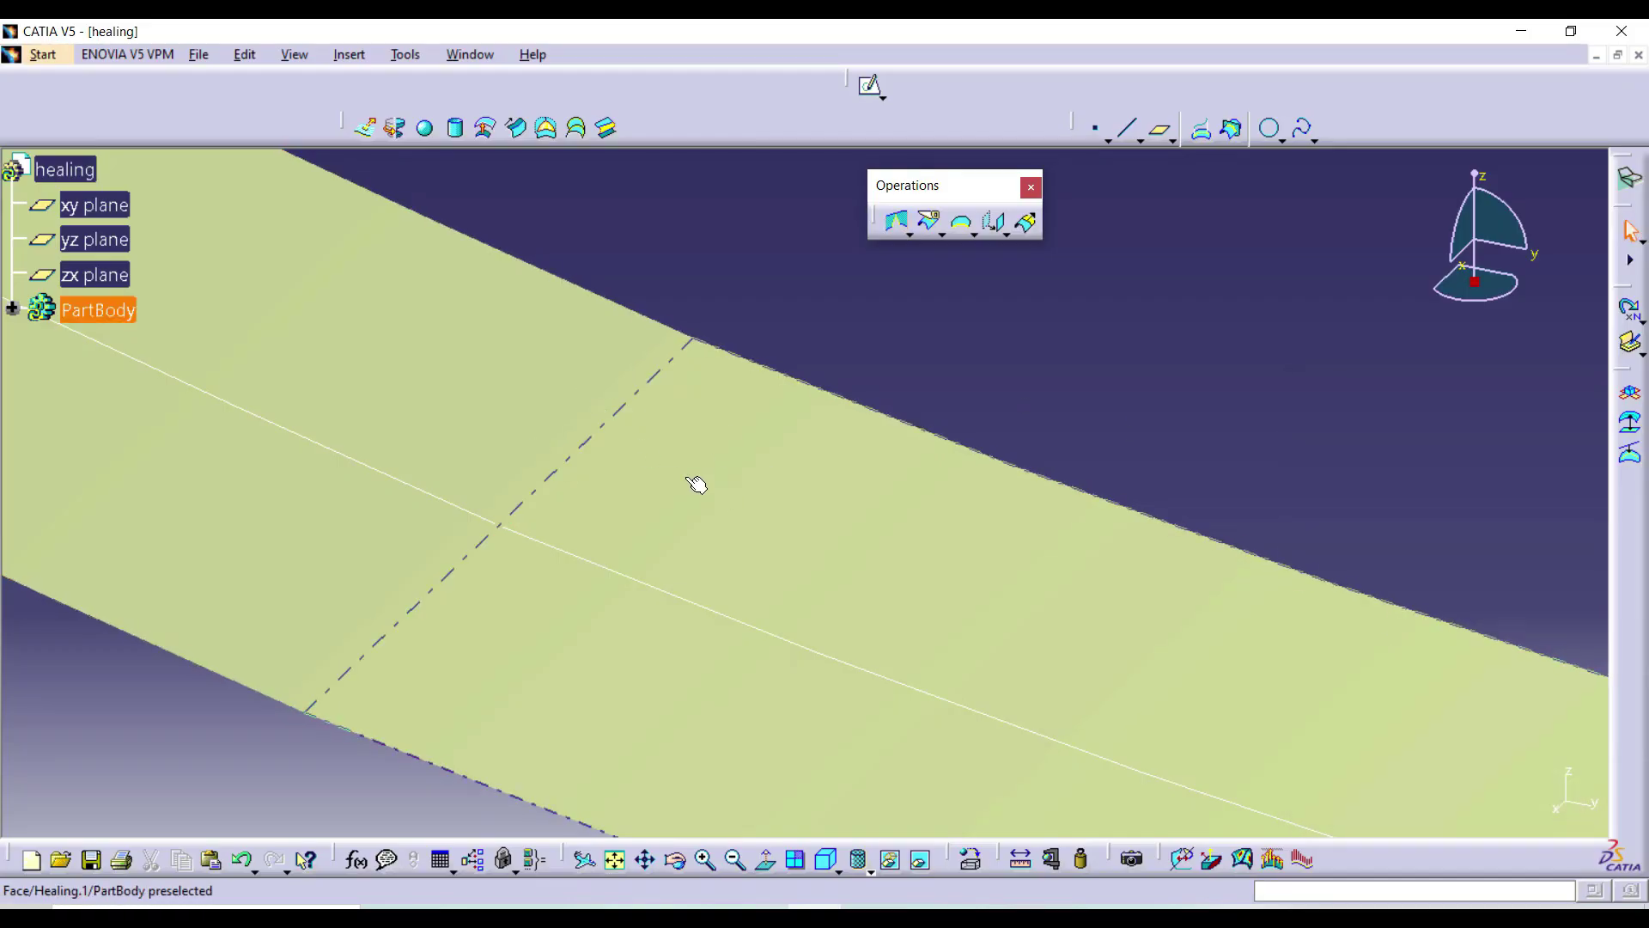
# - Hide the two spline sketches, and undo the changes back to before the second spline was extruded
pyautogui.moveTo(617, 196)
pyautogui.mouseDown(button='middle')
pyautogui.moveTo(659, 398)
pyautogui.moveTo(644, 410)
pyautogui.mouseUp(button='middle')
pyautogui.click(615, 195)
pyautogui.click(606, 446)
pyautogui.rightClick(608, 446)
pyautogui.click(711, 512)
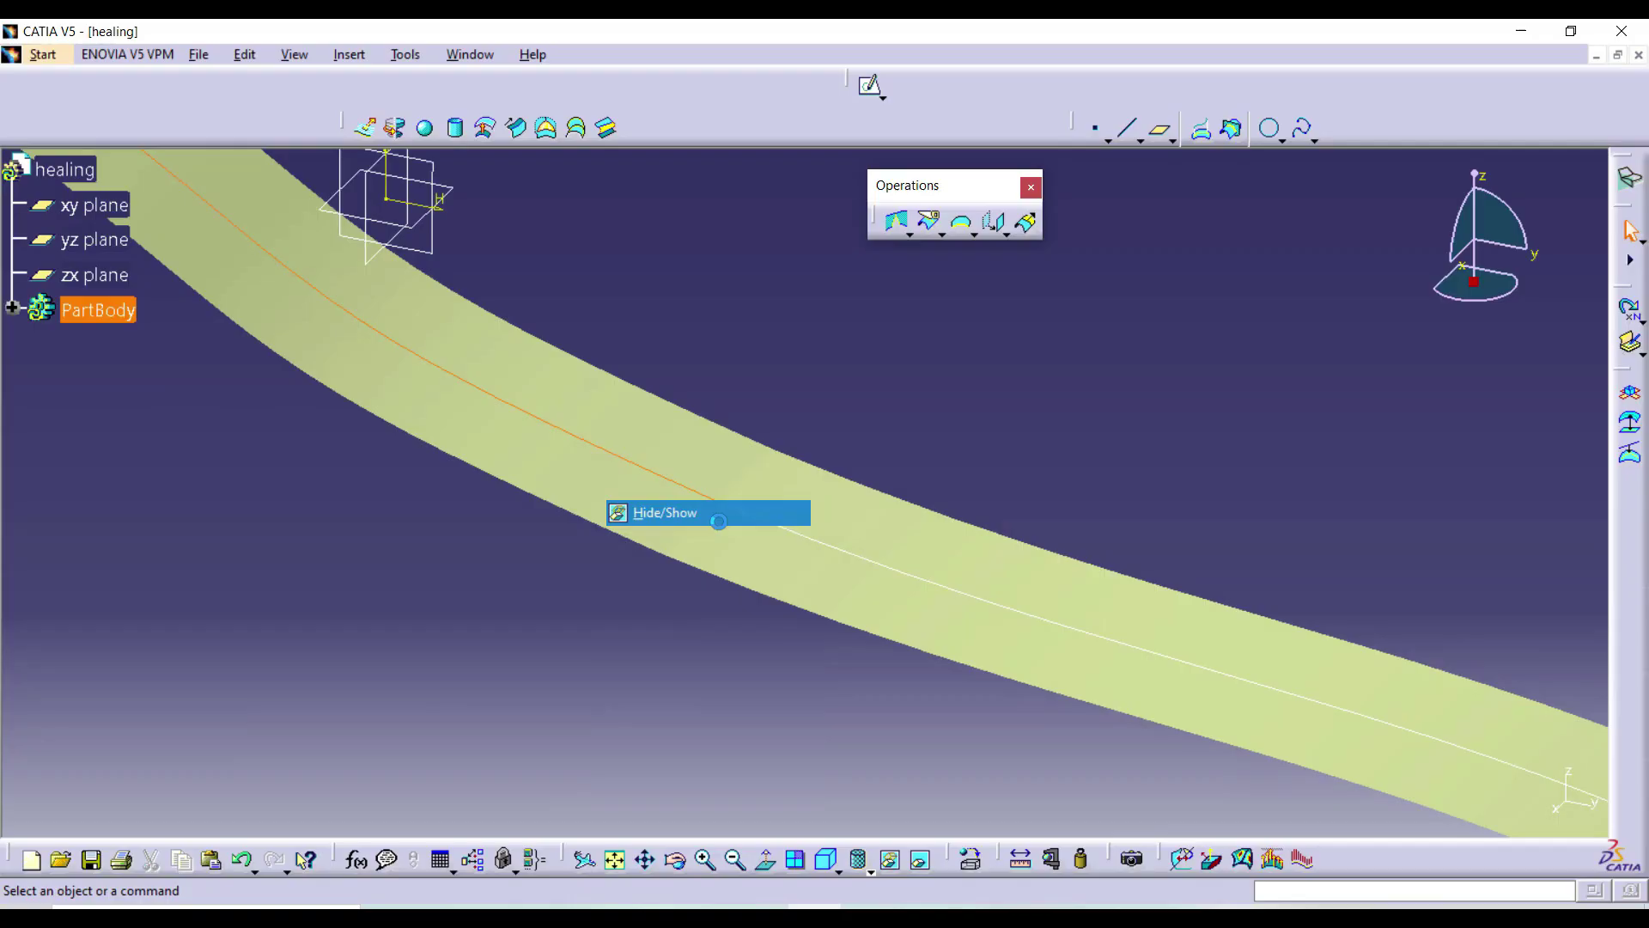
pyautogui.rightClick(816, 538)
pyautogui.click(874, 170)
pyautogui.moveTo(883, 238)
pyautogui.mouseDown(button='middle')
pyautogui.moveTo(887, 456)
pyautogui.moveTo(867, 350)
pyautogui.mouseUp(button='middle')
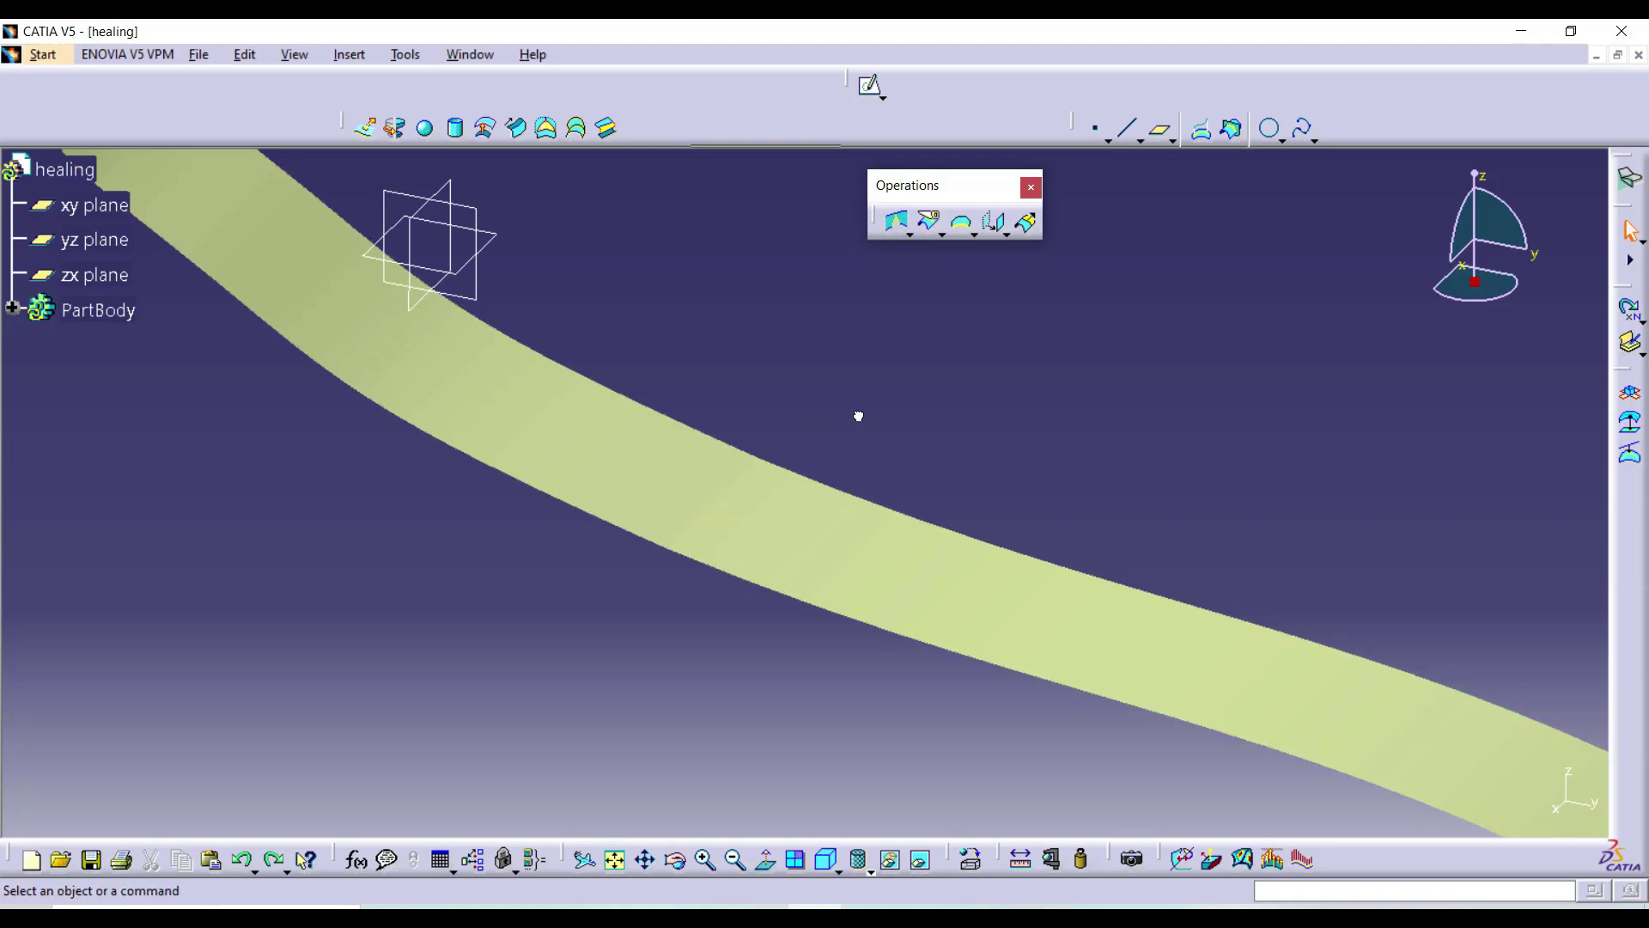
pyautogui.hotkey('ctrl', 'z')
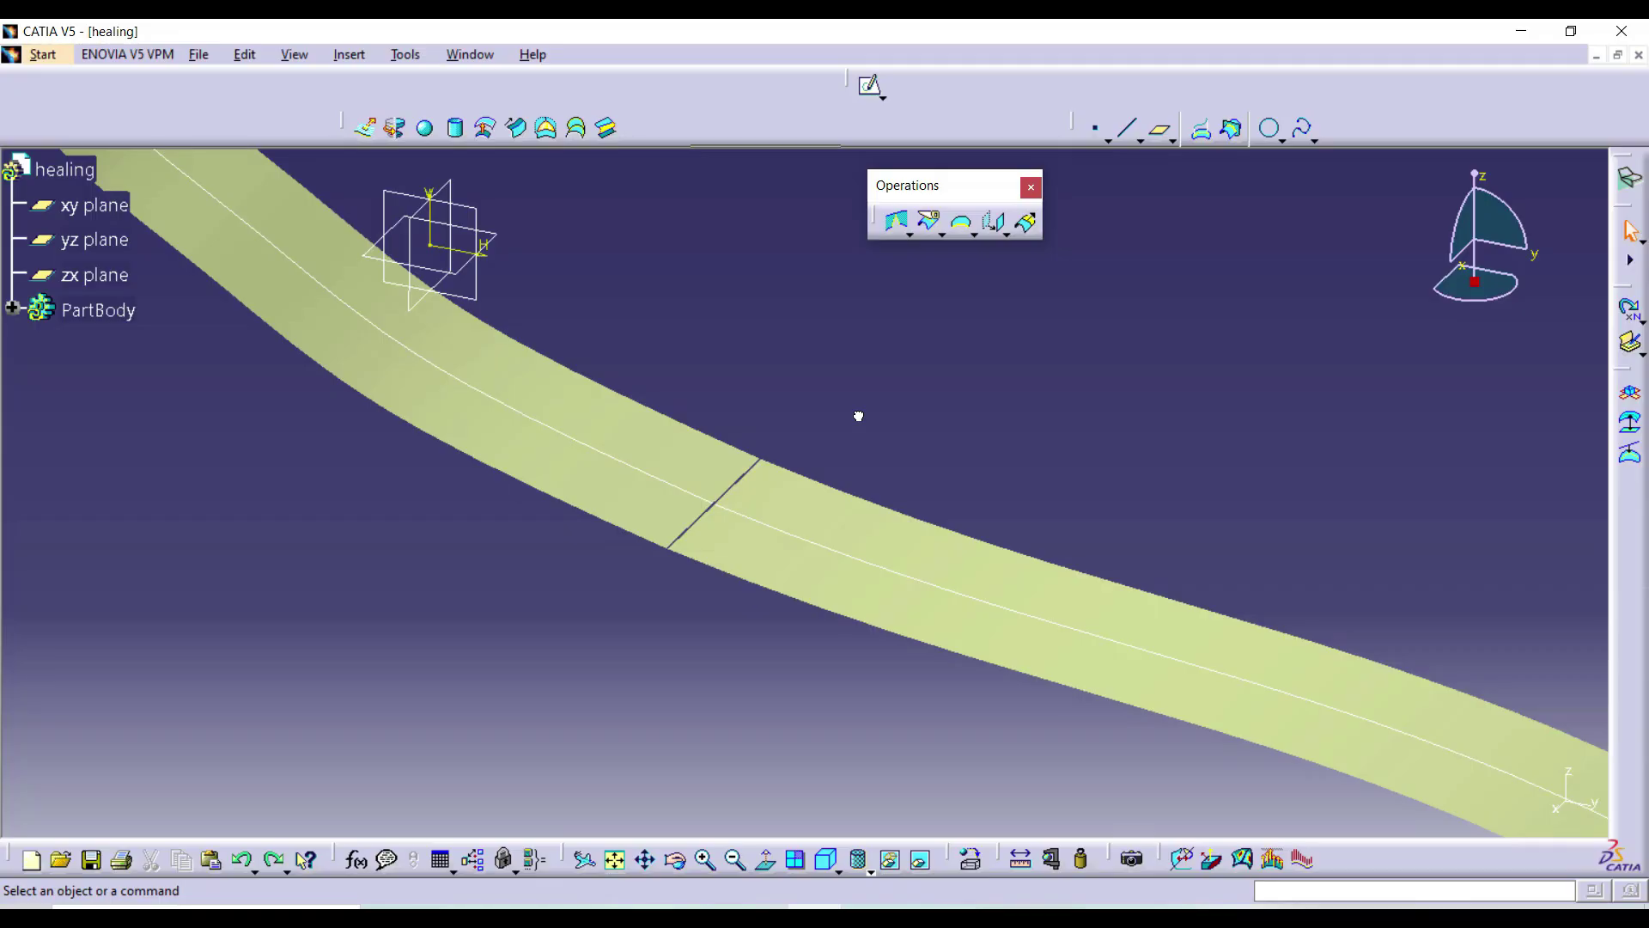
pyautogui.hotkey('ctrl', 'y')
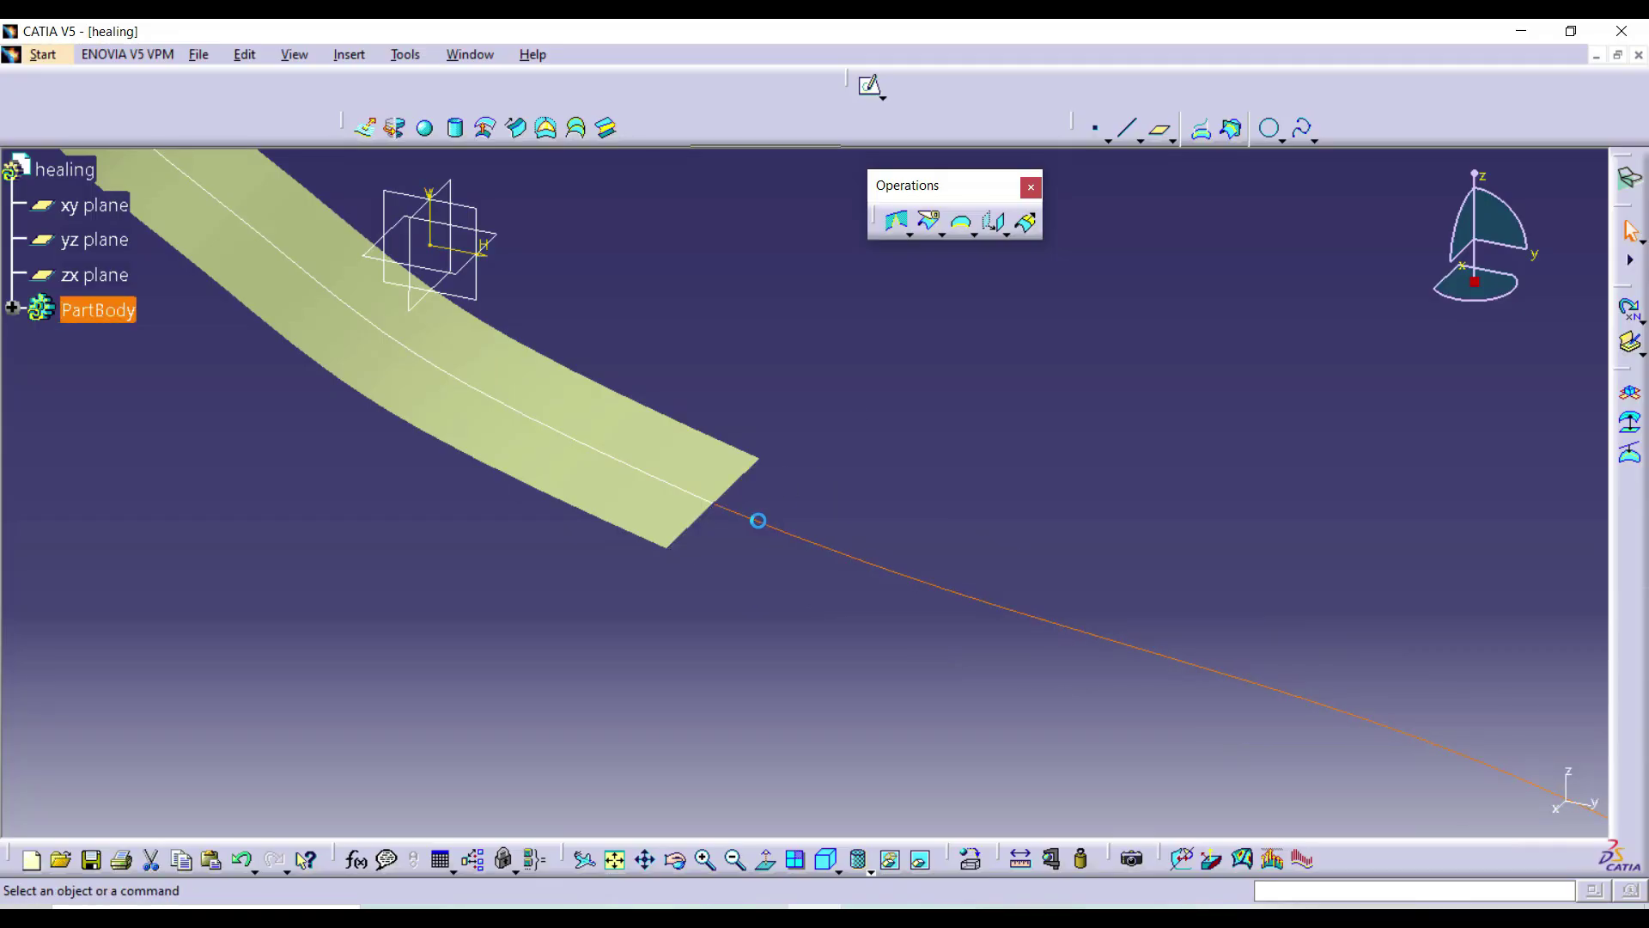
# - In the second sketch, remove the gap dimension, move the spline's start point up and away from the first curve, and adjust the neighbouring control point
pyautogui.doubleClick(757, 520)
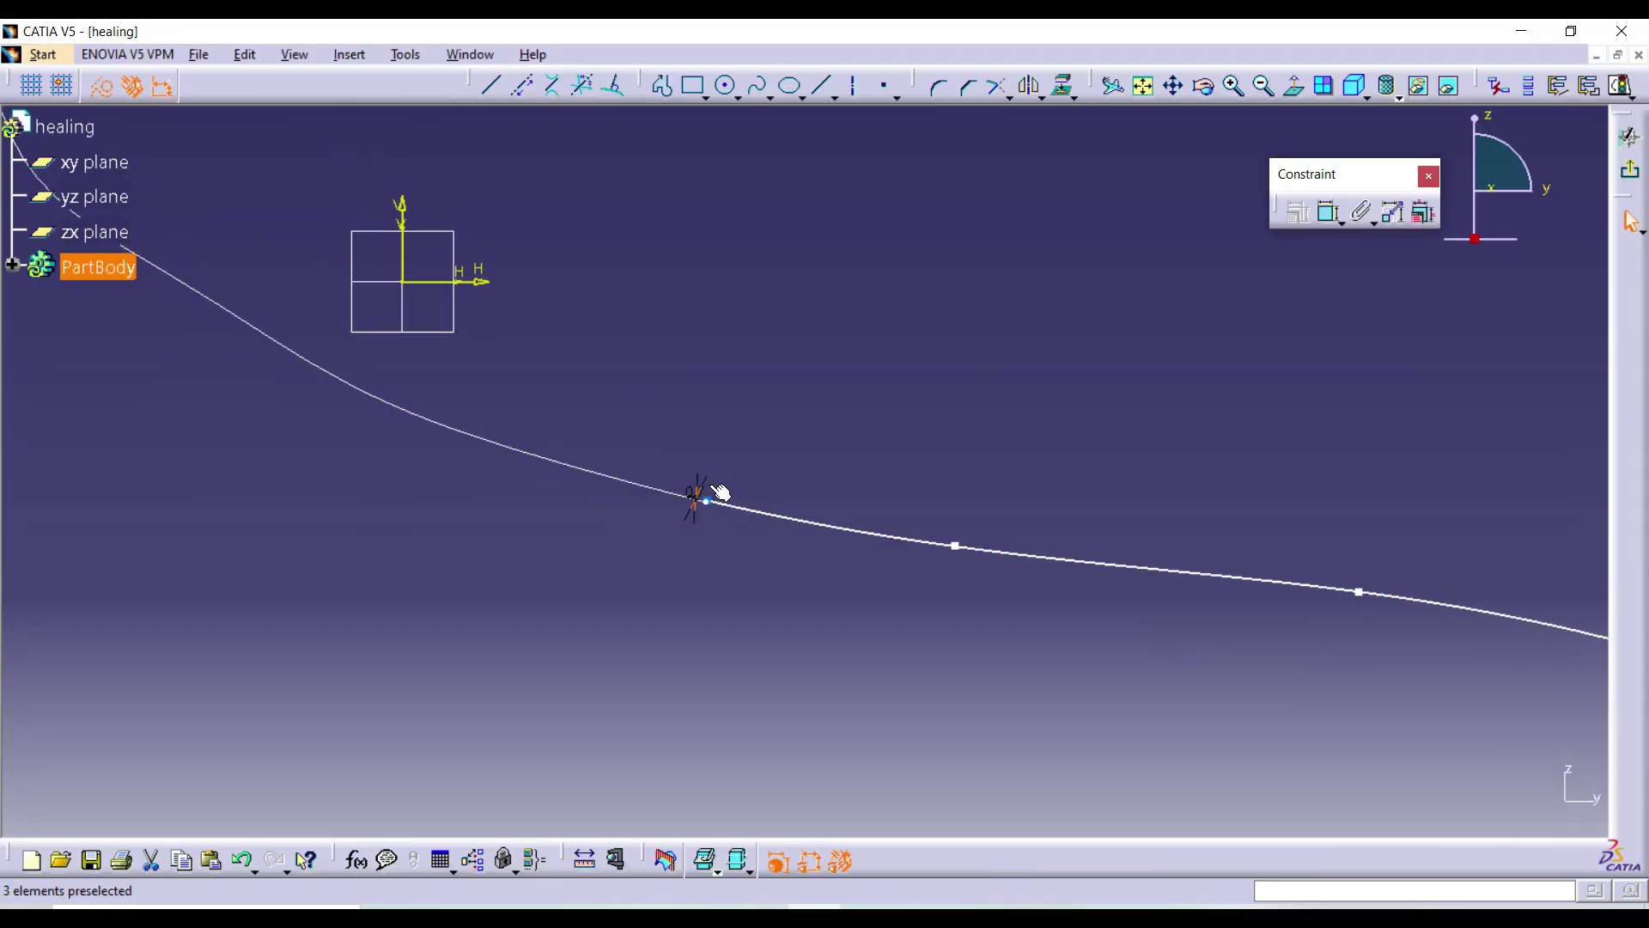
pyautogui.moveTo(704, 500); pyautogui.dragTo(748, 435)
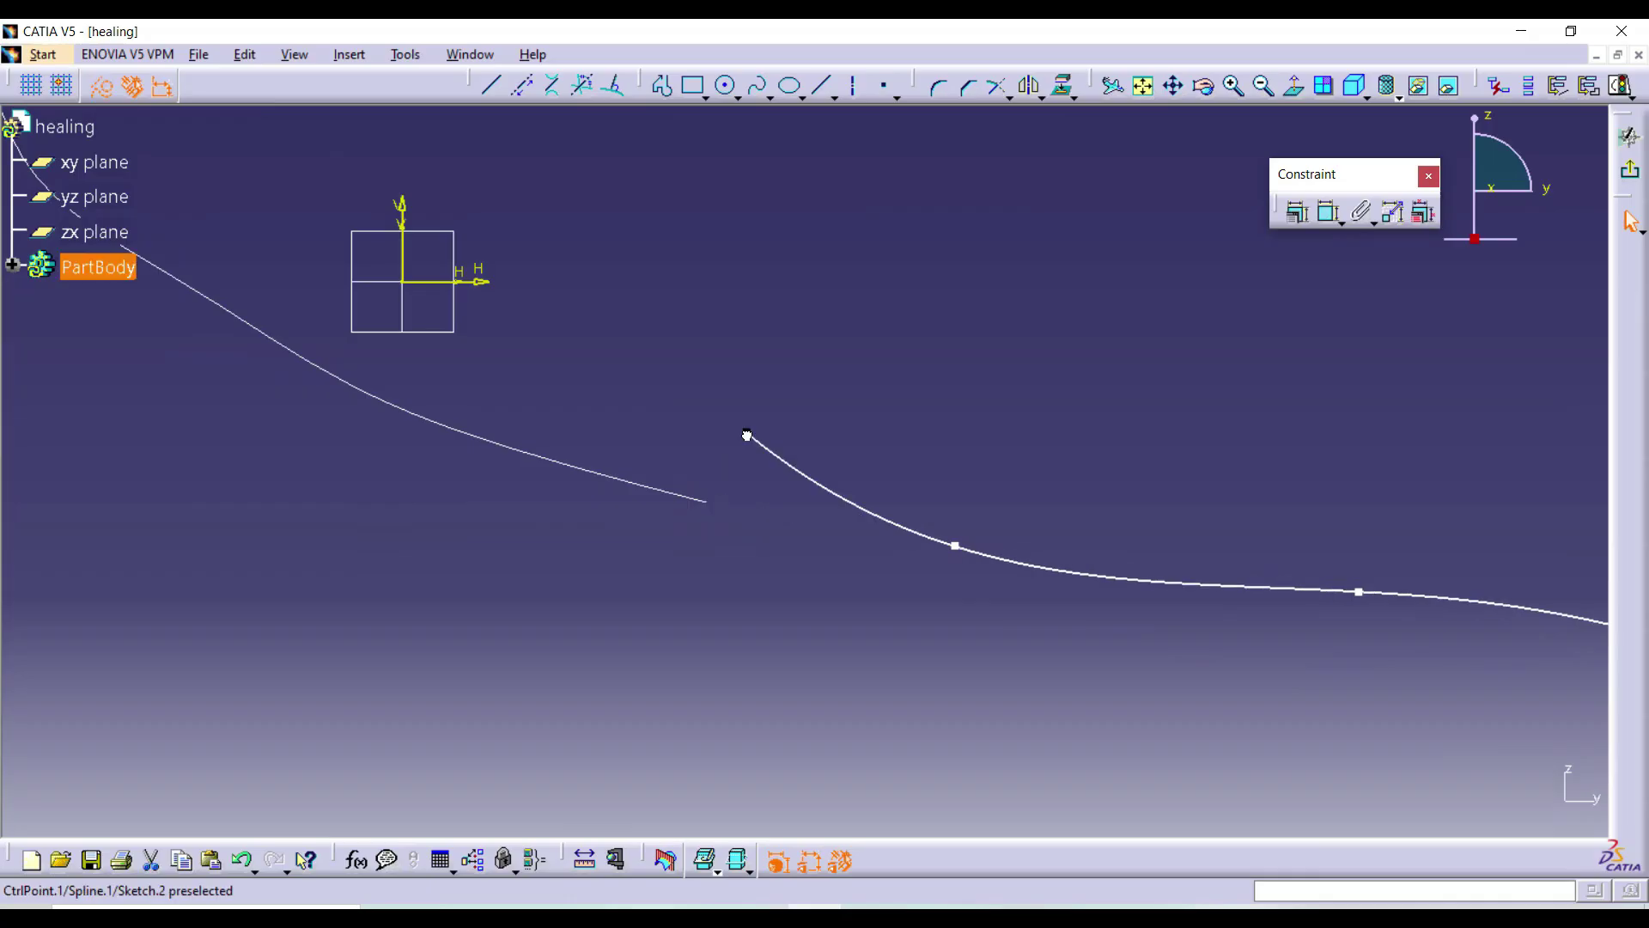
pyautogui.moveTo(955, 547); pyautogui.dragTo(972, 552)
# - Exit the sketch and extrude the reshaped second spline with both limits at 40 mm
pyautogui.click(1632, 174)
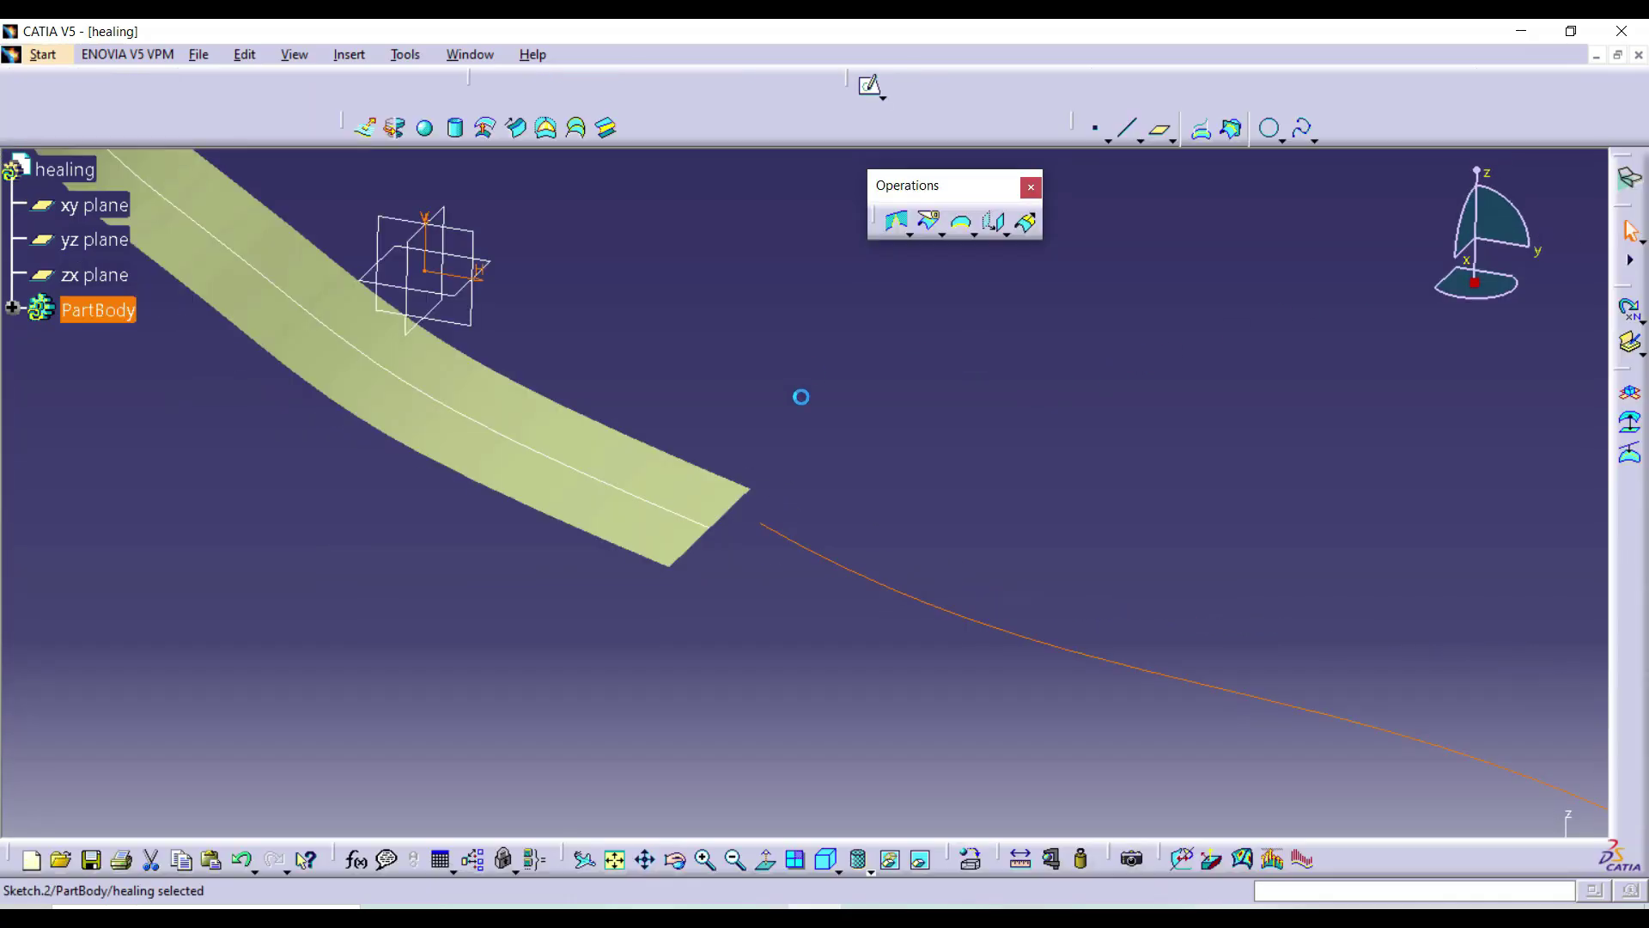
pyautogui.click(376, 130)
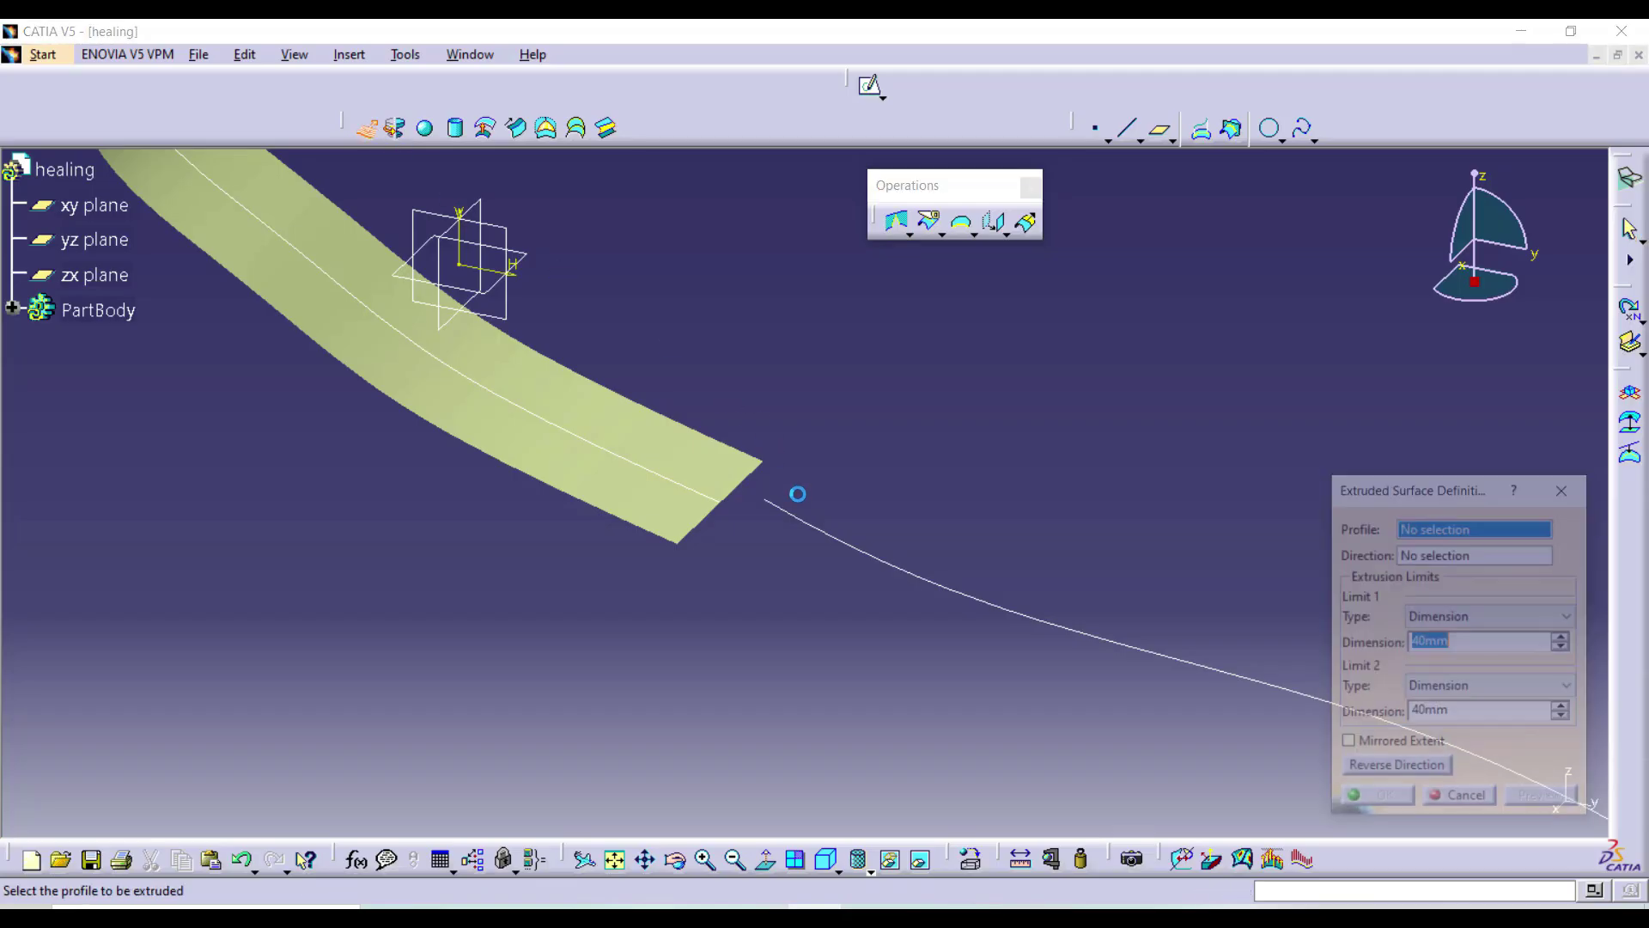
pyautogui.click(828, 532)
# - Try to heal the two widely separated extruded surfaces with point continuity, keeping all the sub-elements
pyautogui.click(896, 222)
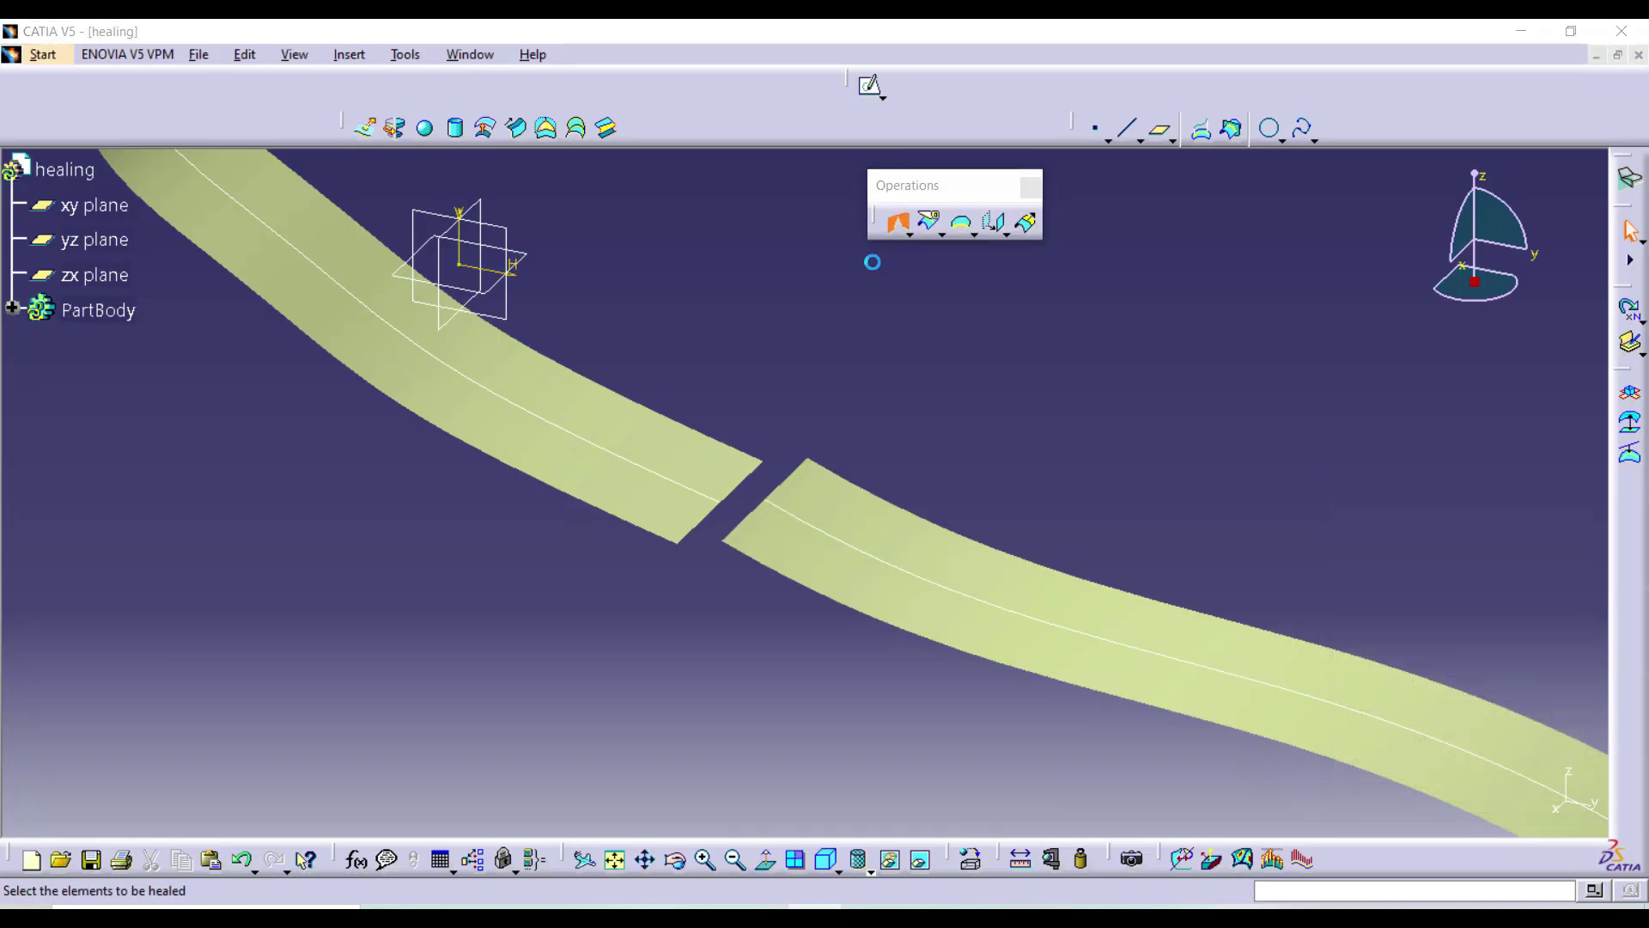
pyautogui.click(773, 475)
pyautogui.click(739, 473)
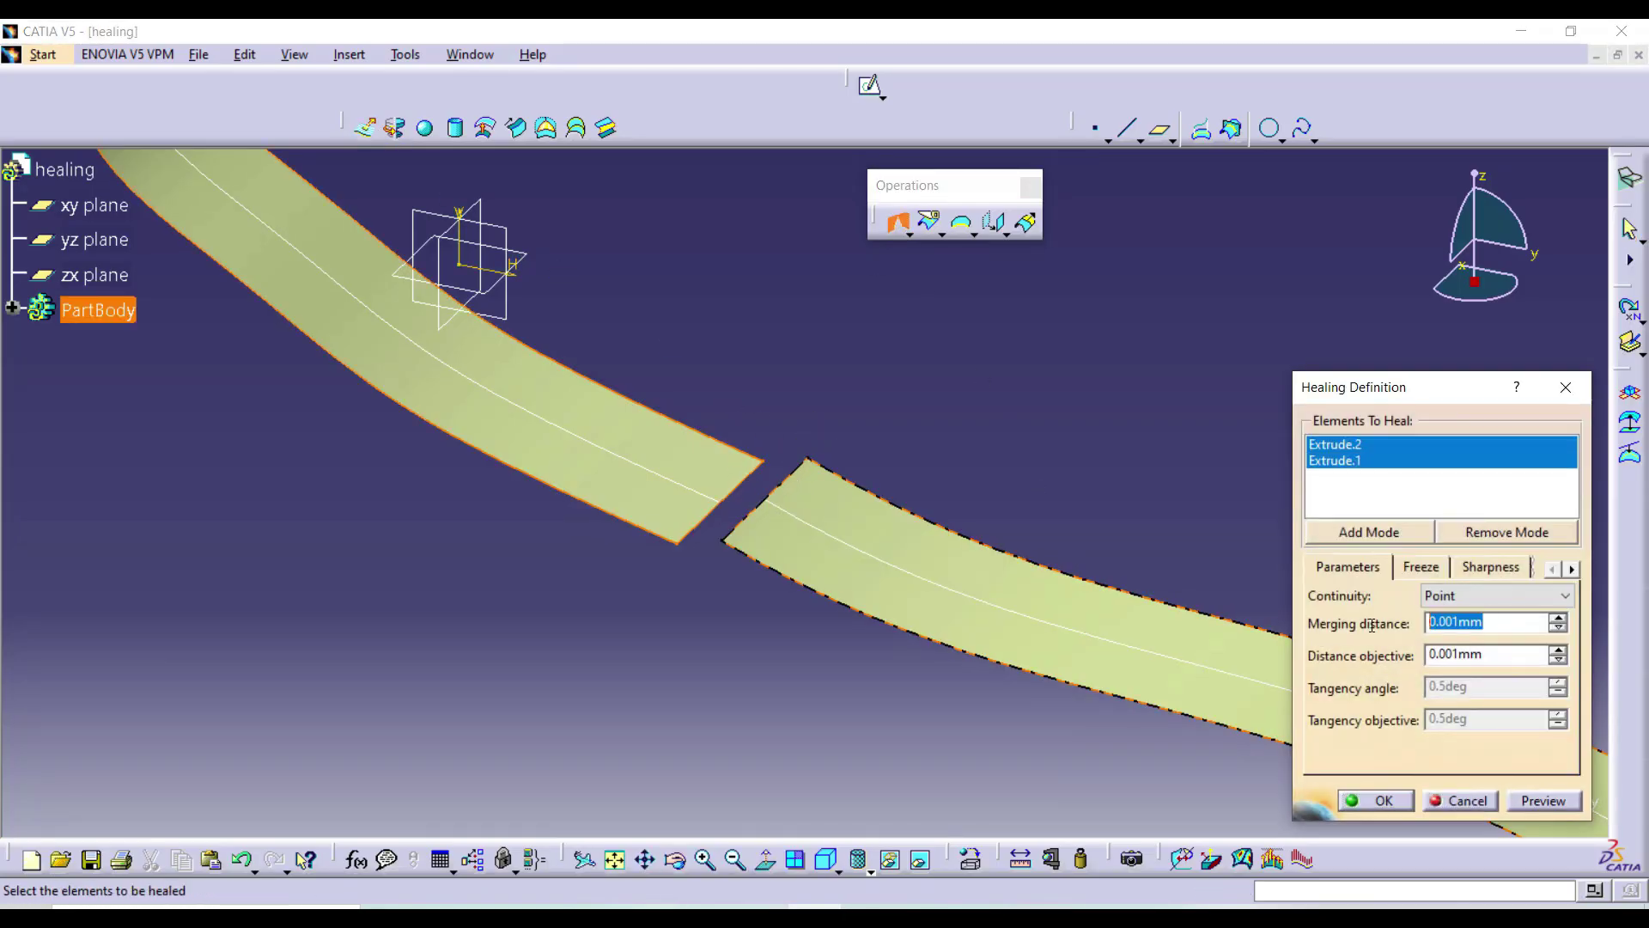
pyautogui.write('0')
pyautogui.press('Return')
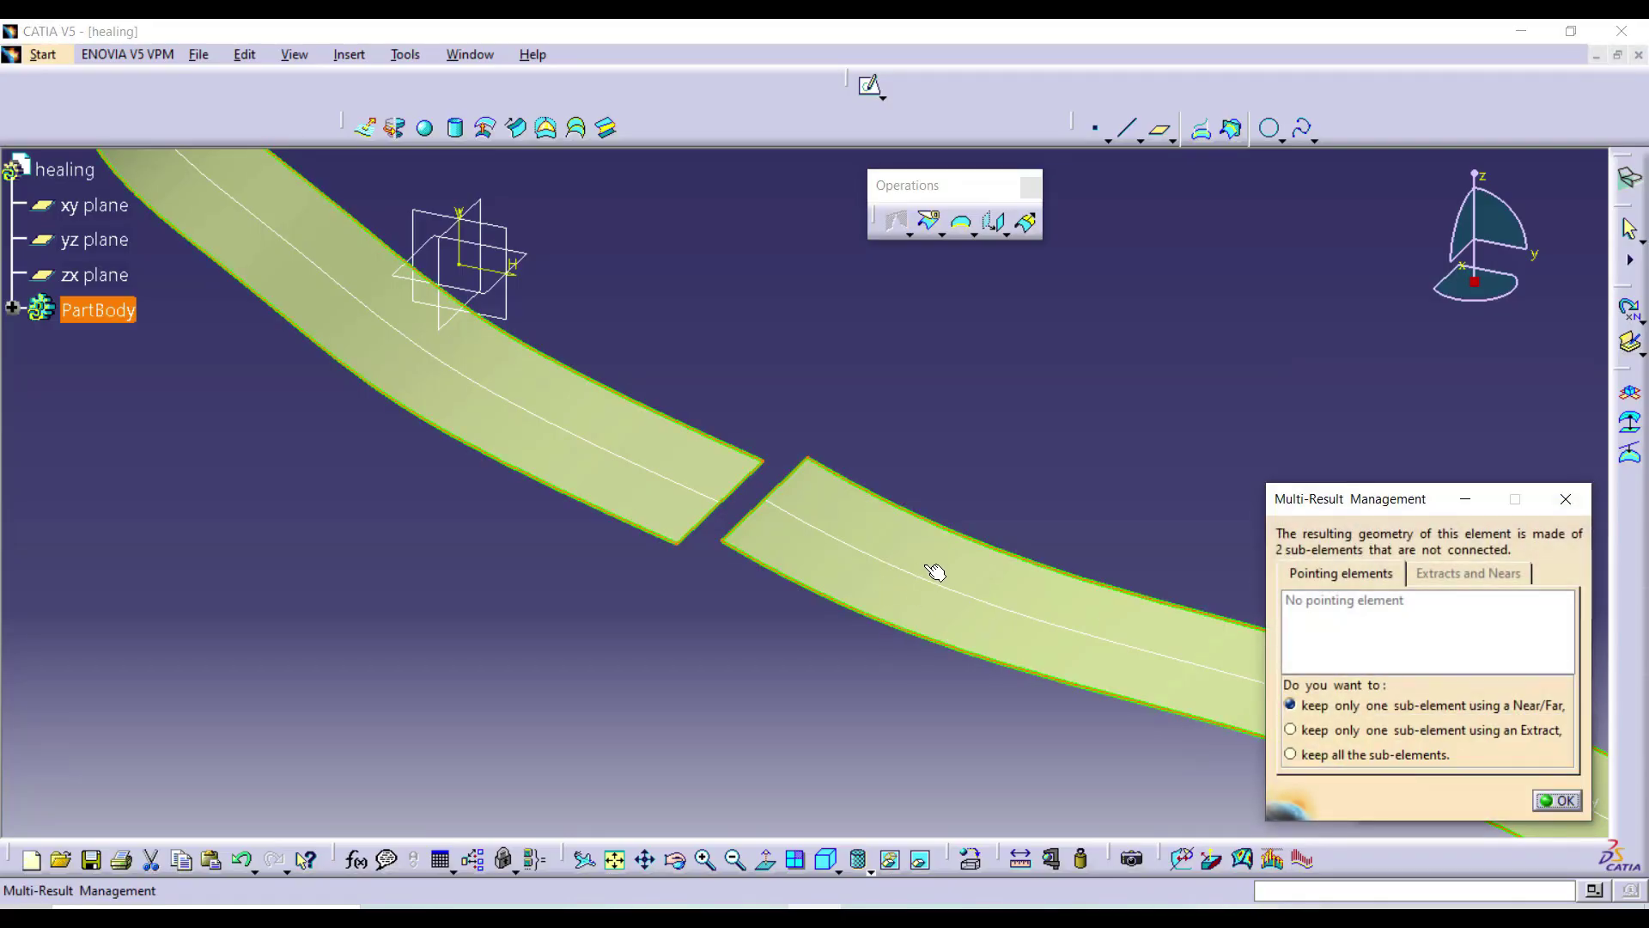
pyautogui.click(1375, 756)
pyautogui.press('Return')
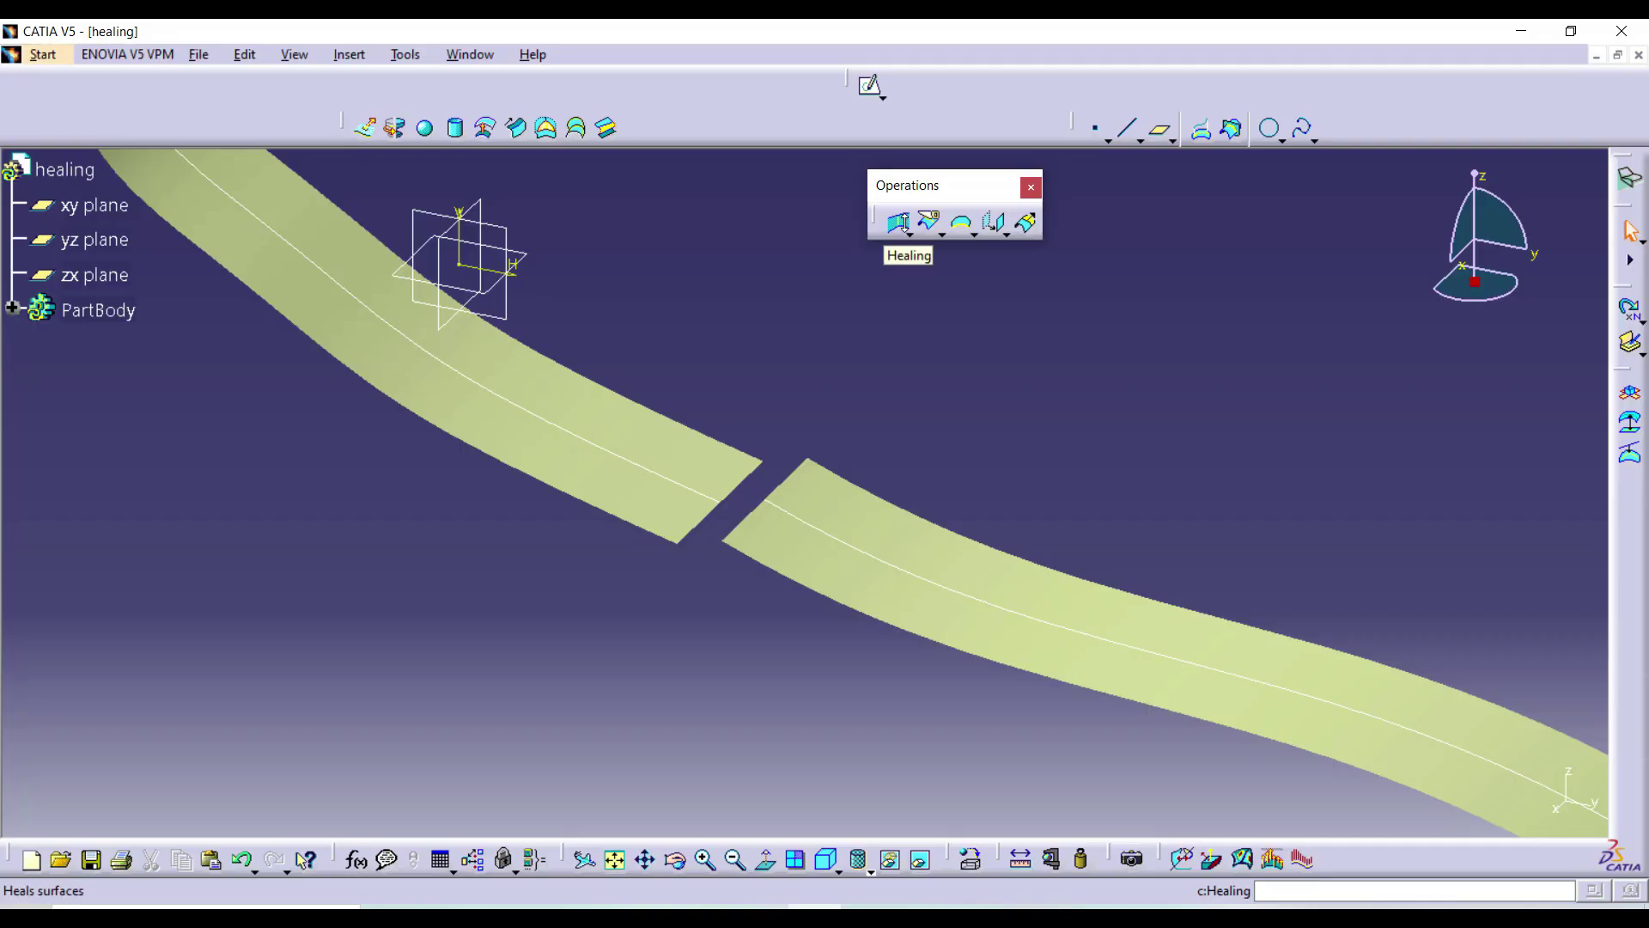
pyautogui.moveTo(617, 277); pyautogui.dragTo(477, 195, button='middle')
pyautogui.click(907, 234)
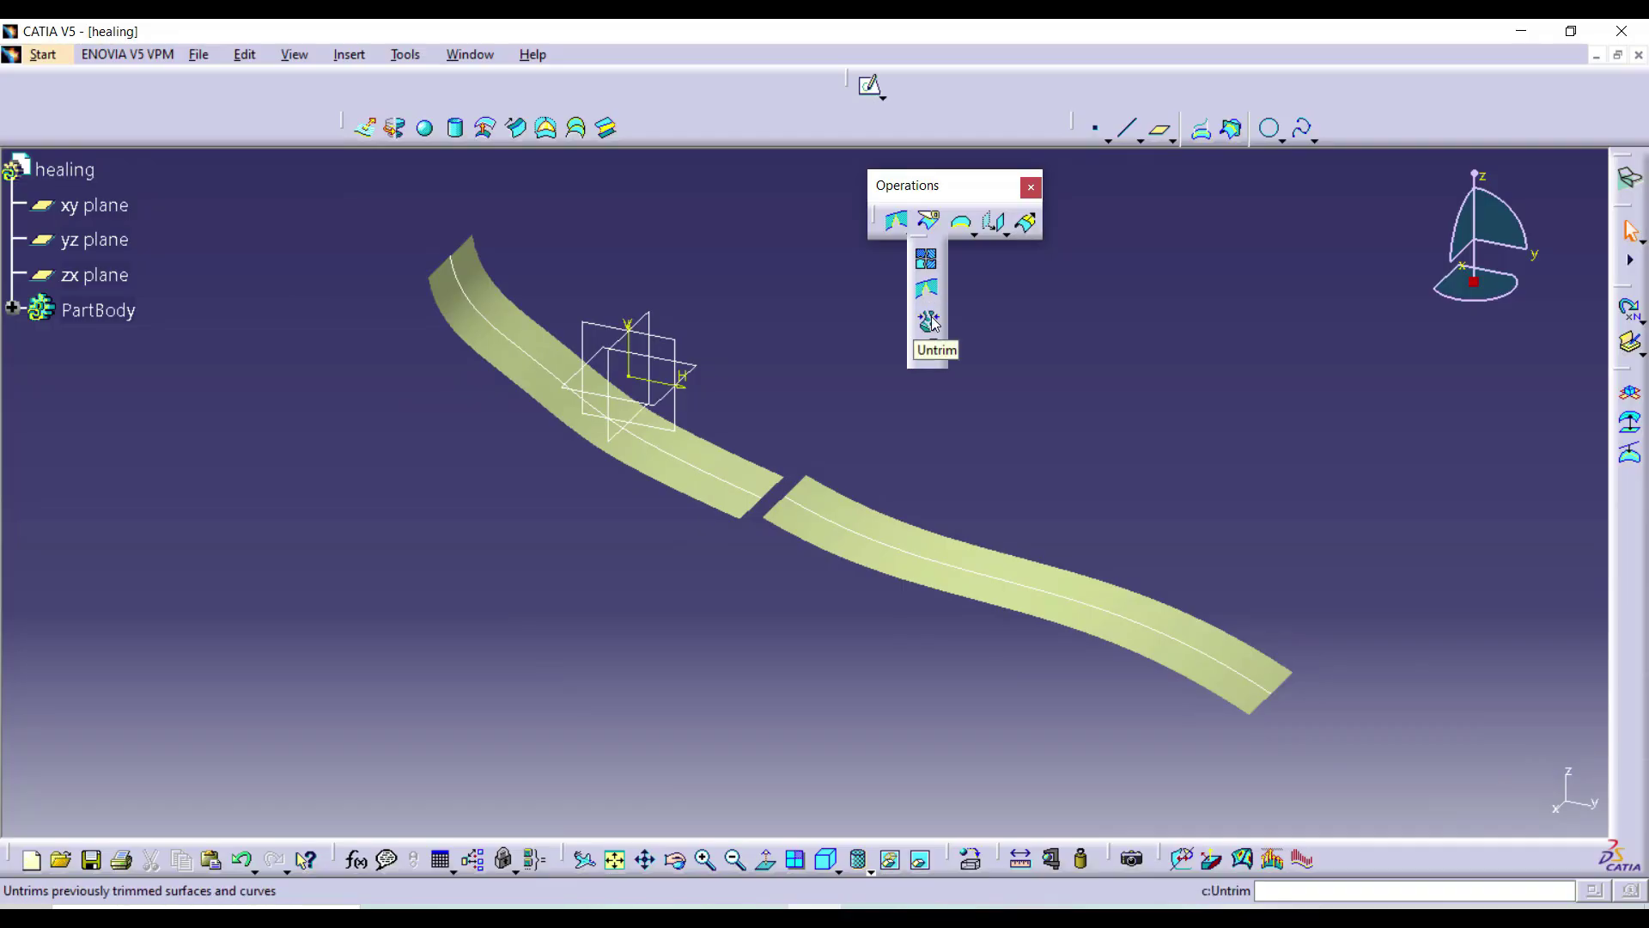
pyautogui.click(943, 232)
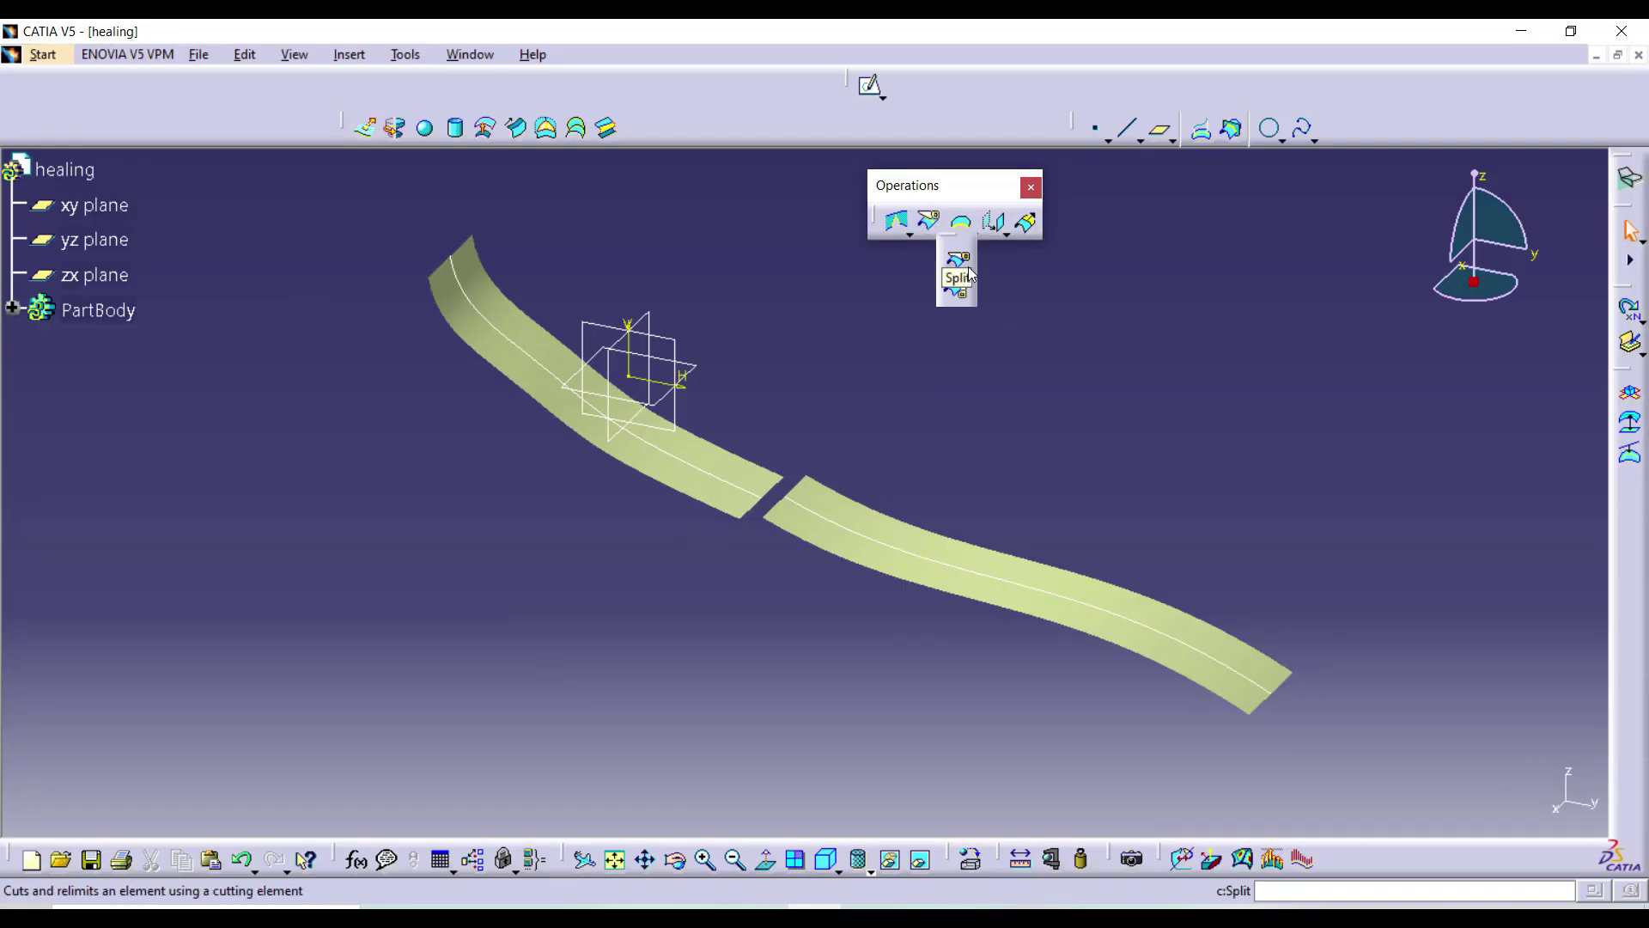
pyautogui.click(913, 238)
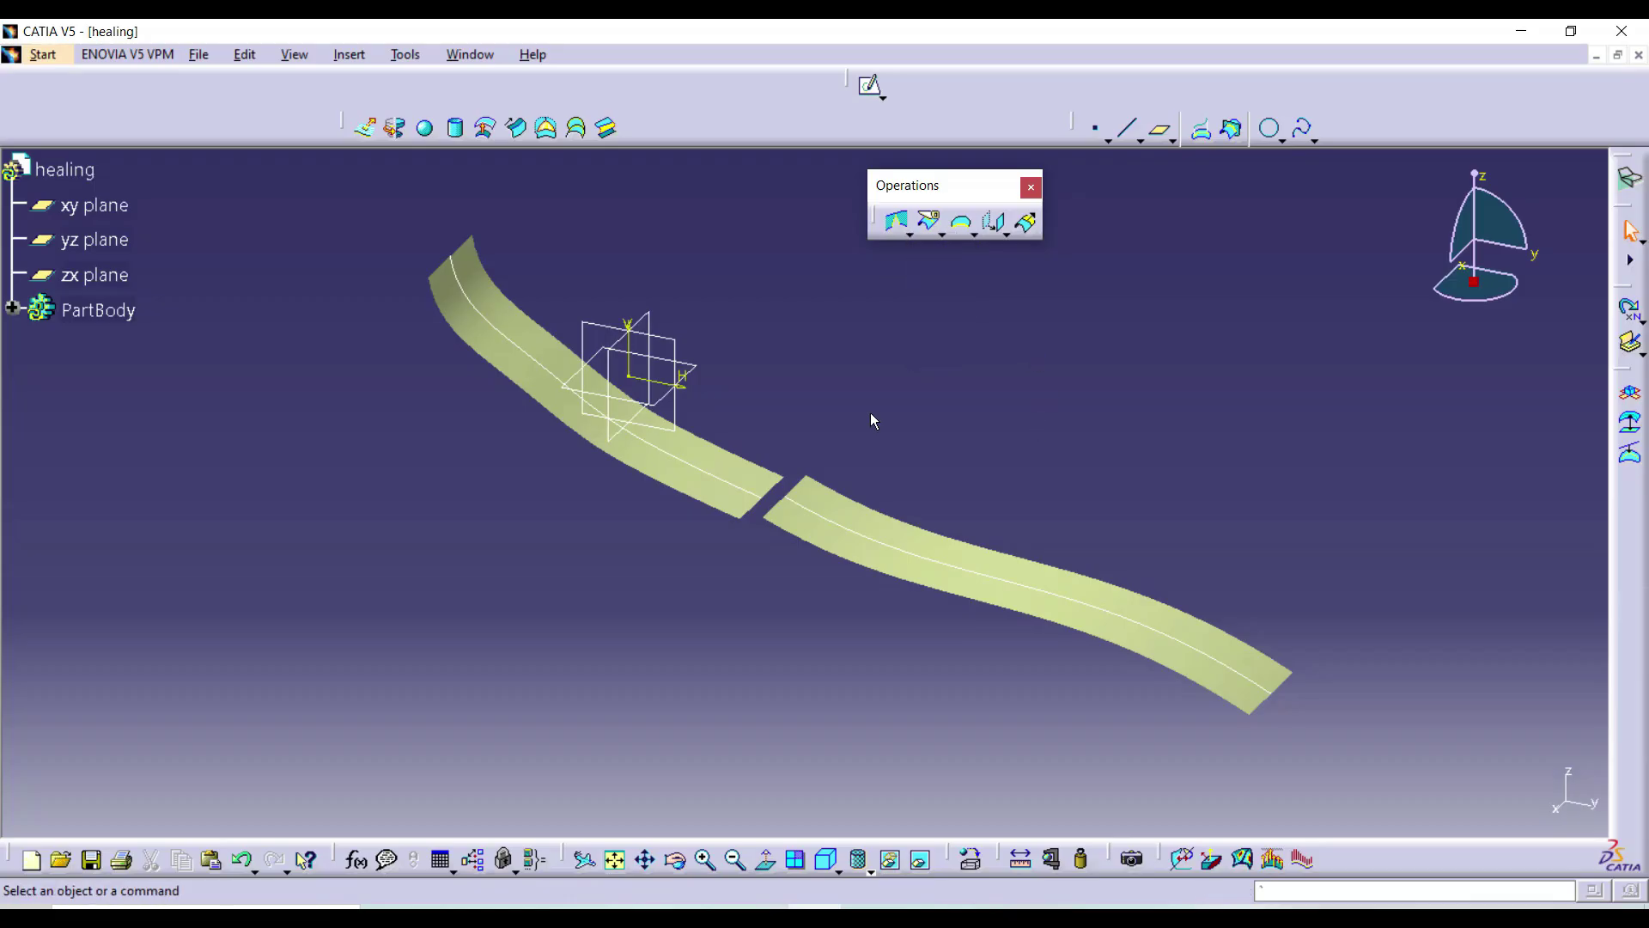
# - Create a new part document named "trim and spilt" with hybrid design enabled
pyautogui.hotkey('ctrl', 'n')
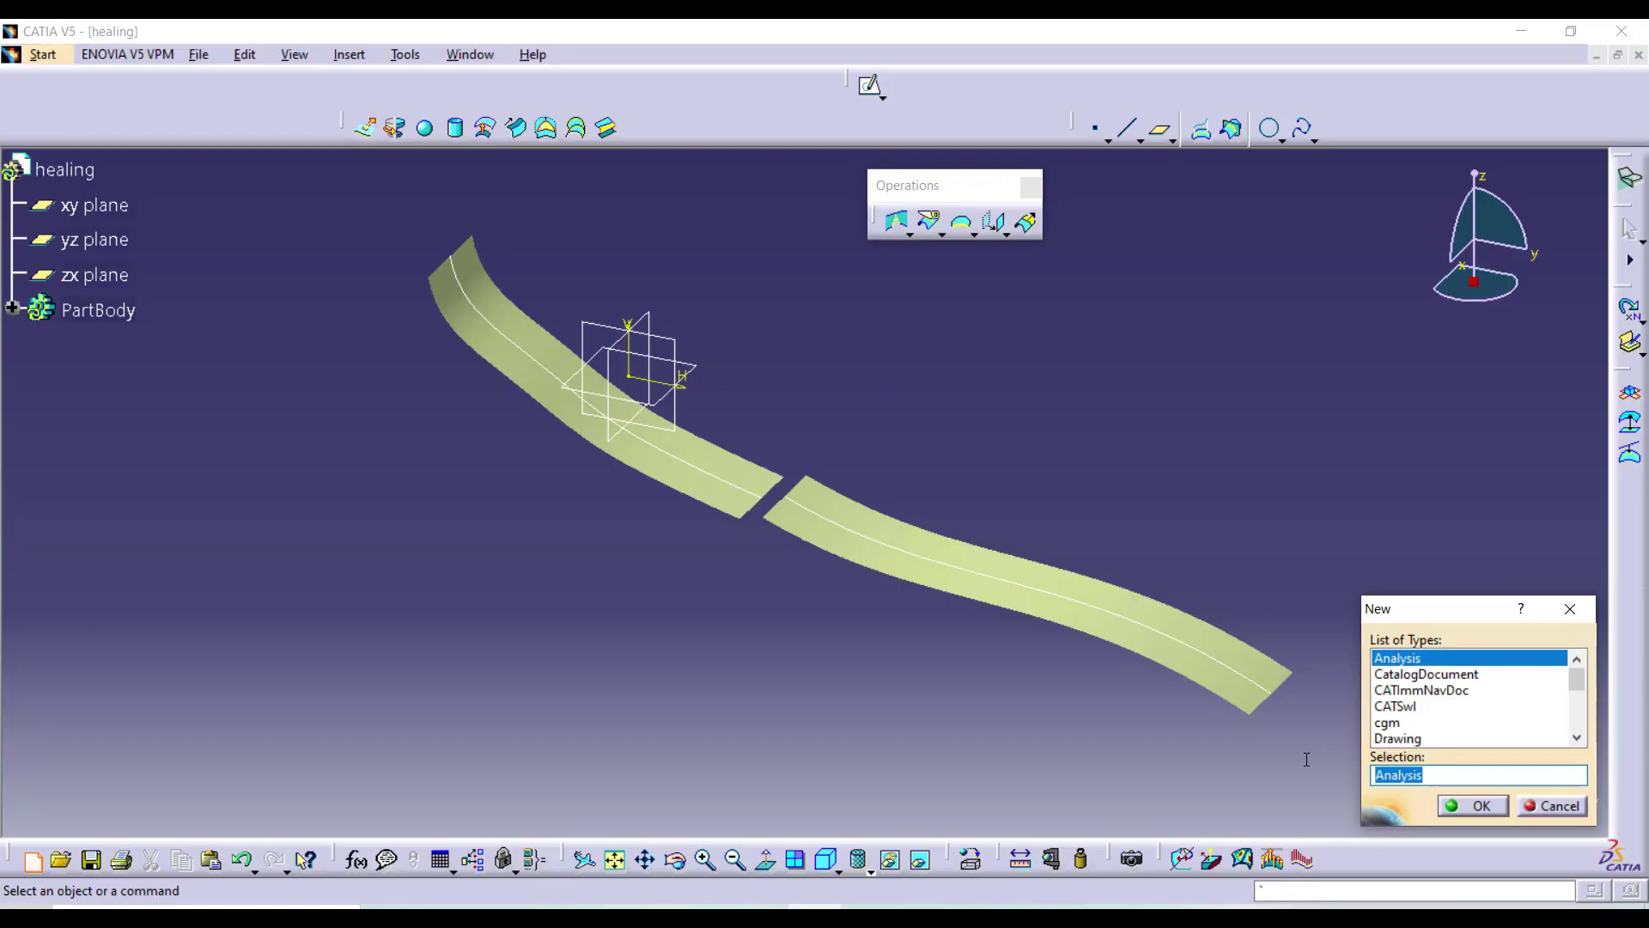
pyautogui.write('part')
pyautogui.press('Return')
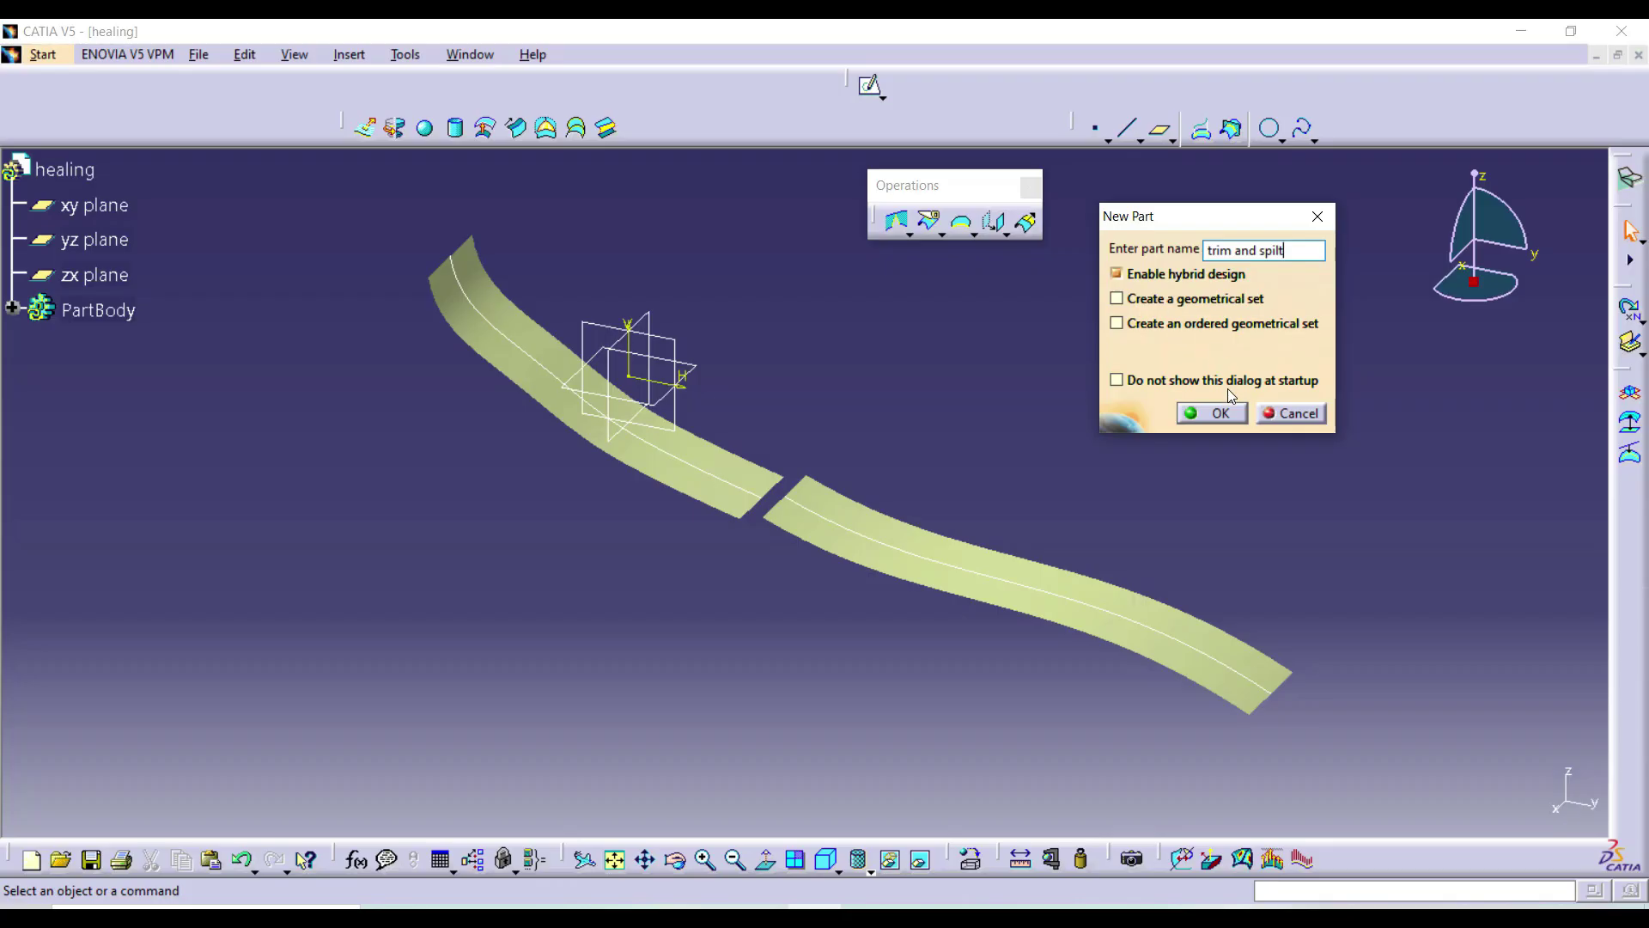
pyautogui.click(1215, 413)
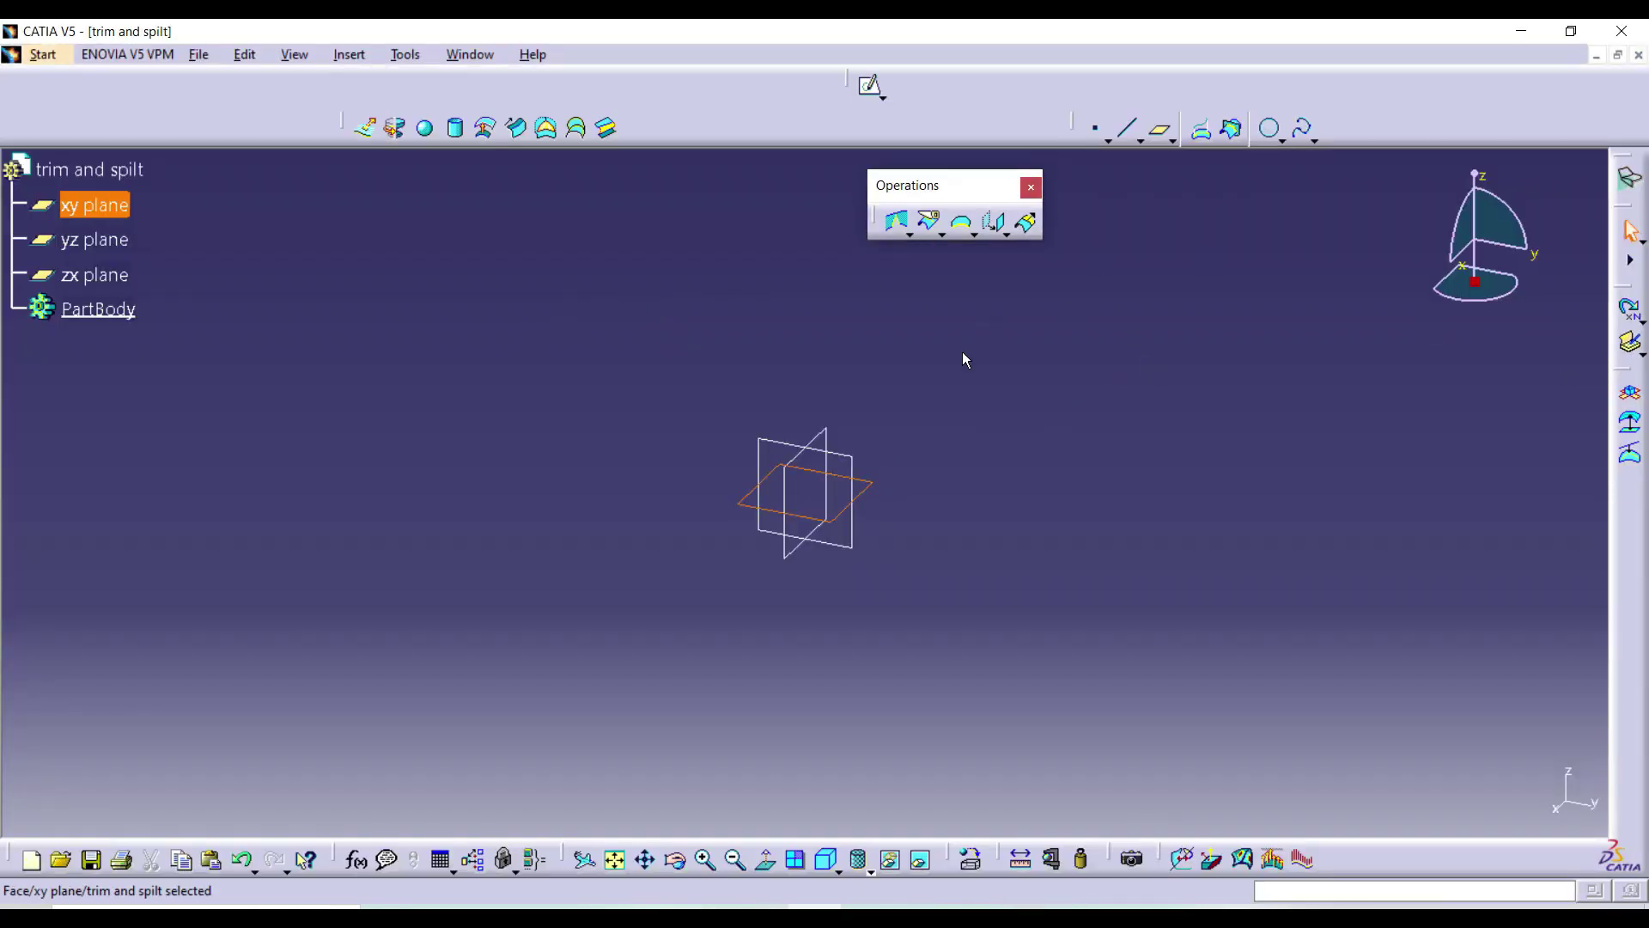
# - On the yz plane, sketch a line about 141 mm long on the horizontal axis, extending past both sides of the origin, and exit the sketch
pyautogui.click(870, 85)
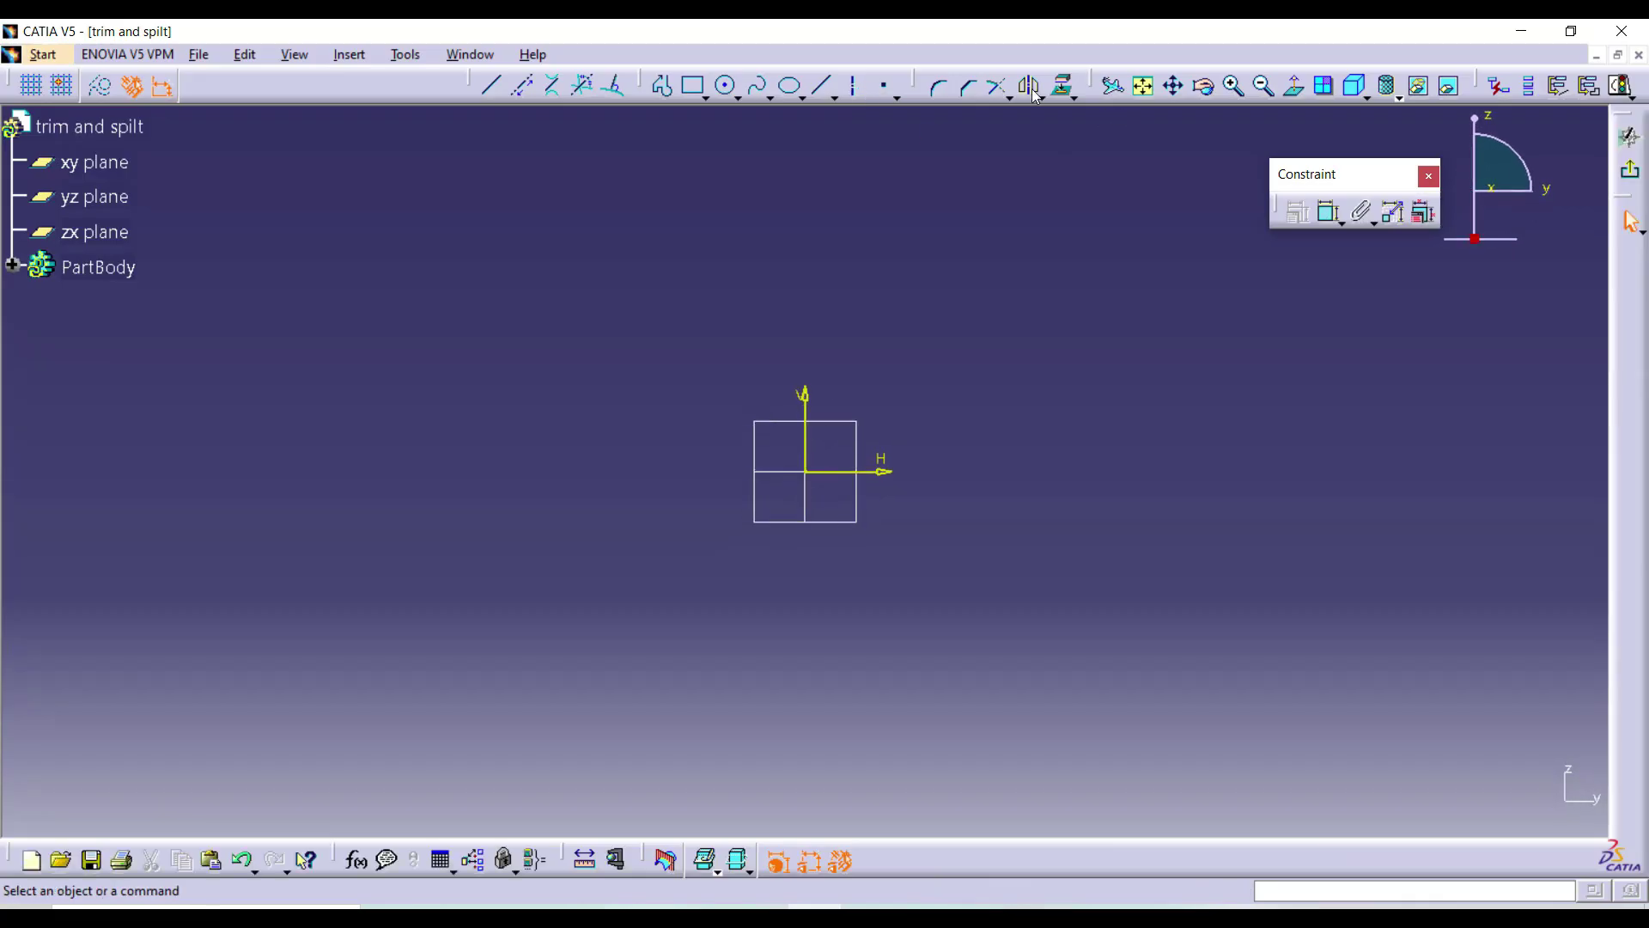
pyautogui.click(661, 85)
pyautogui.click(627, 471)
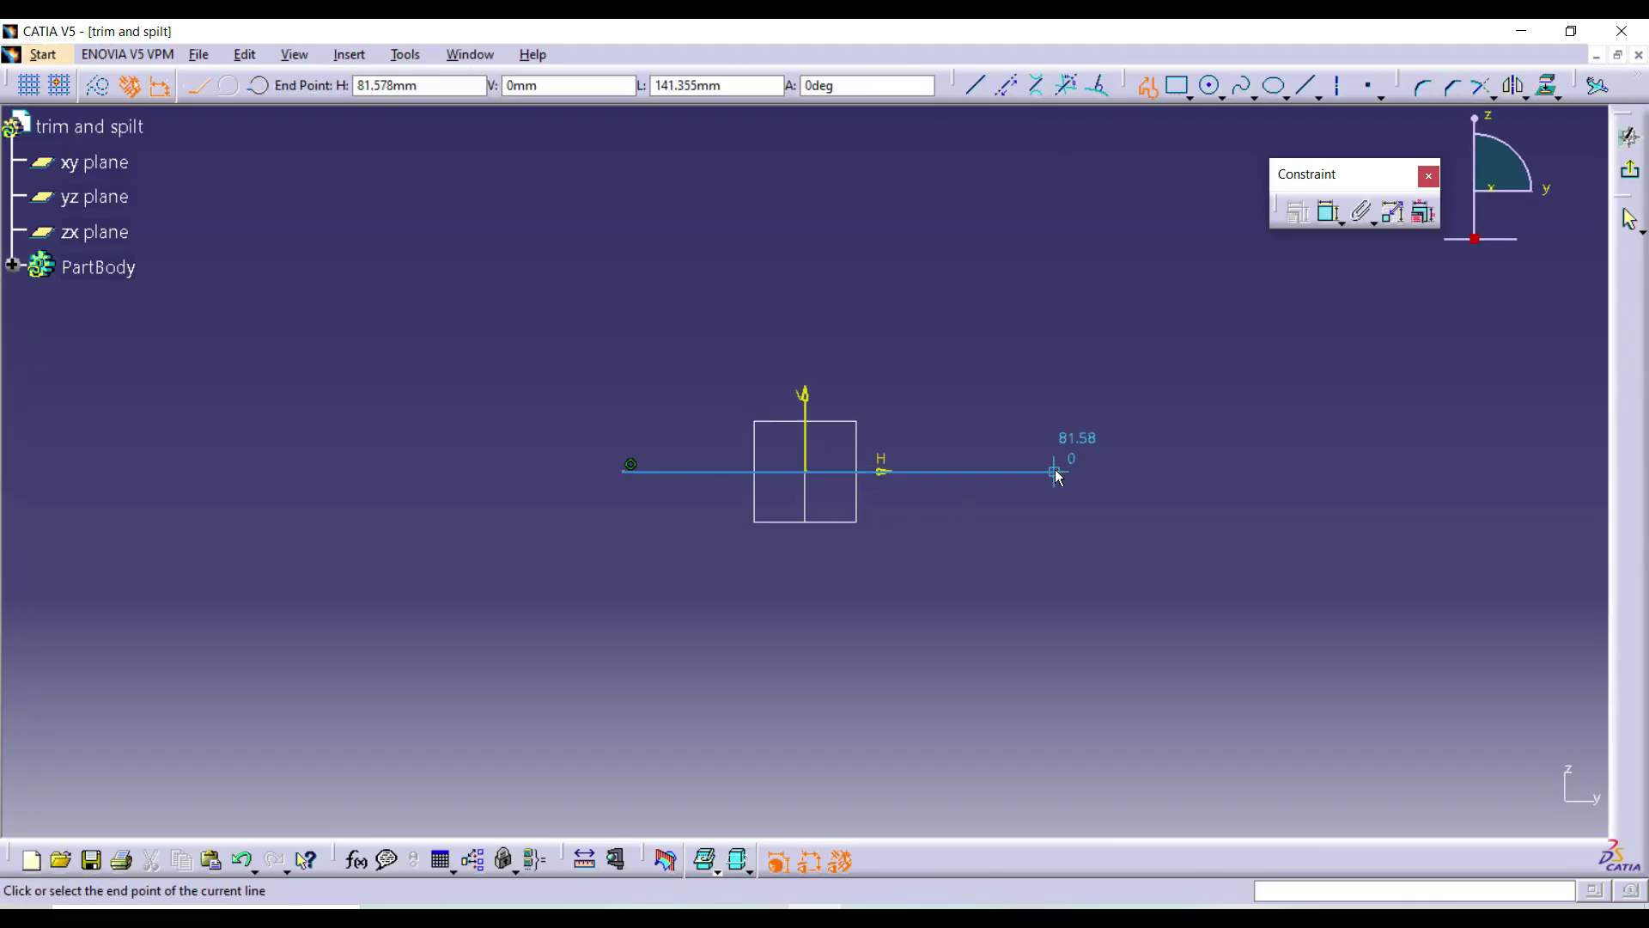
pyautogui.click(1055, 470)
pyautogui.click(1630, 170)
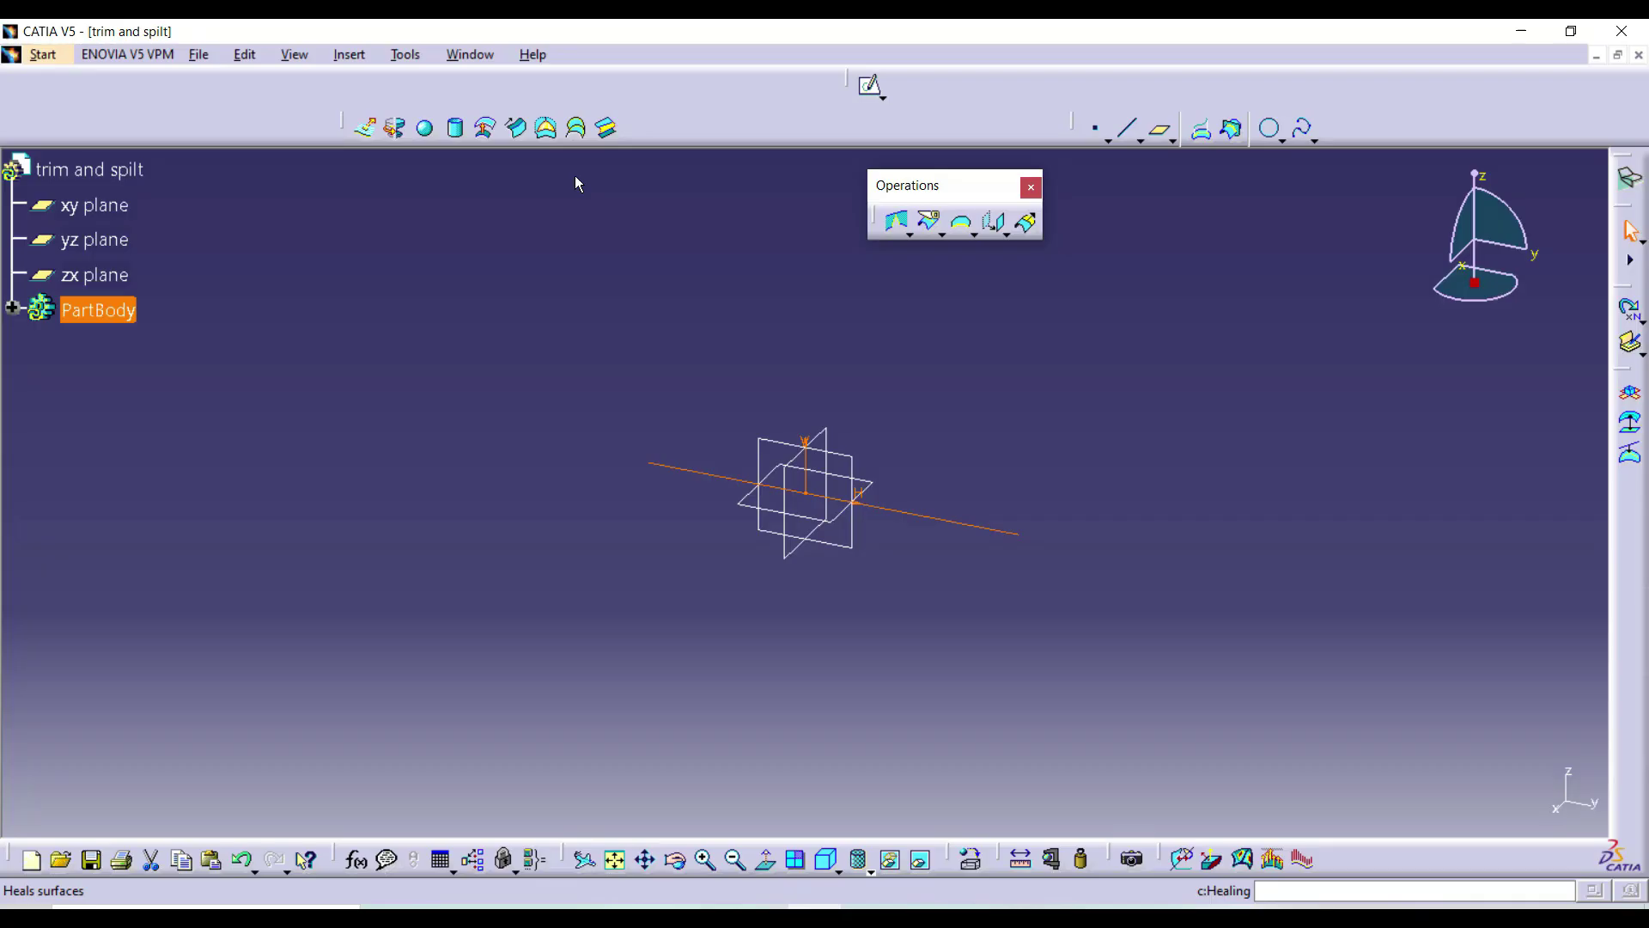
# - Extrude the line into a surface by 31 mm with mirrored extent, and hide its sketch
pyautogui.click(365, 128)
pyautogui.click(1366, 746)
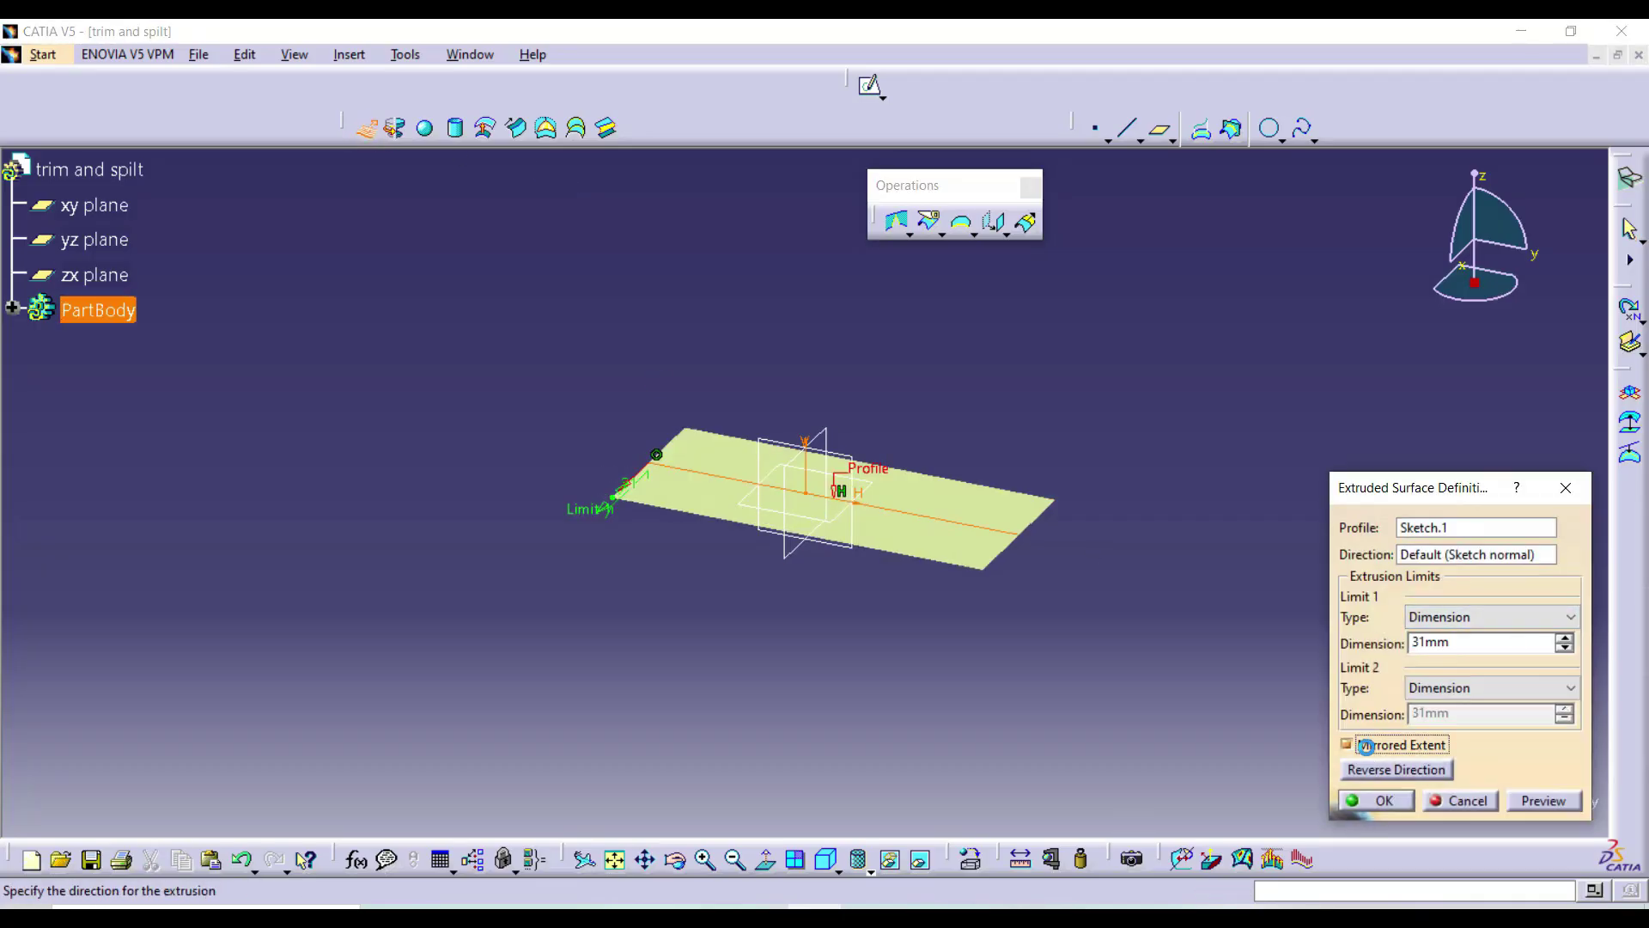
pyautogui.click(1376, 799)
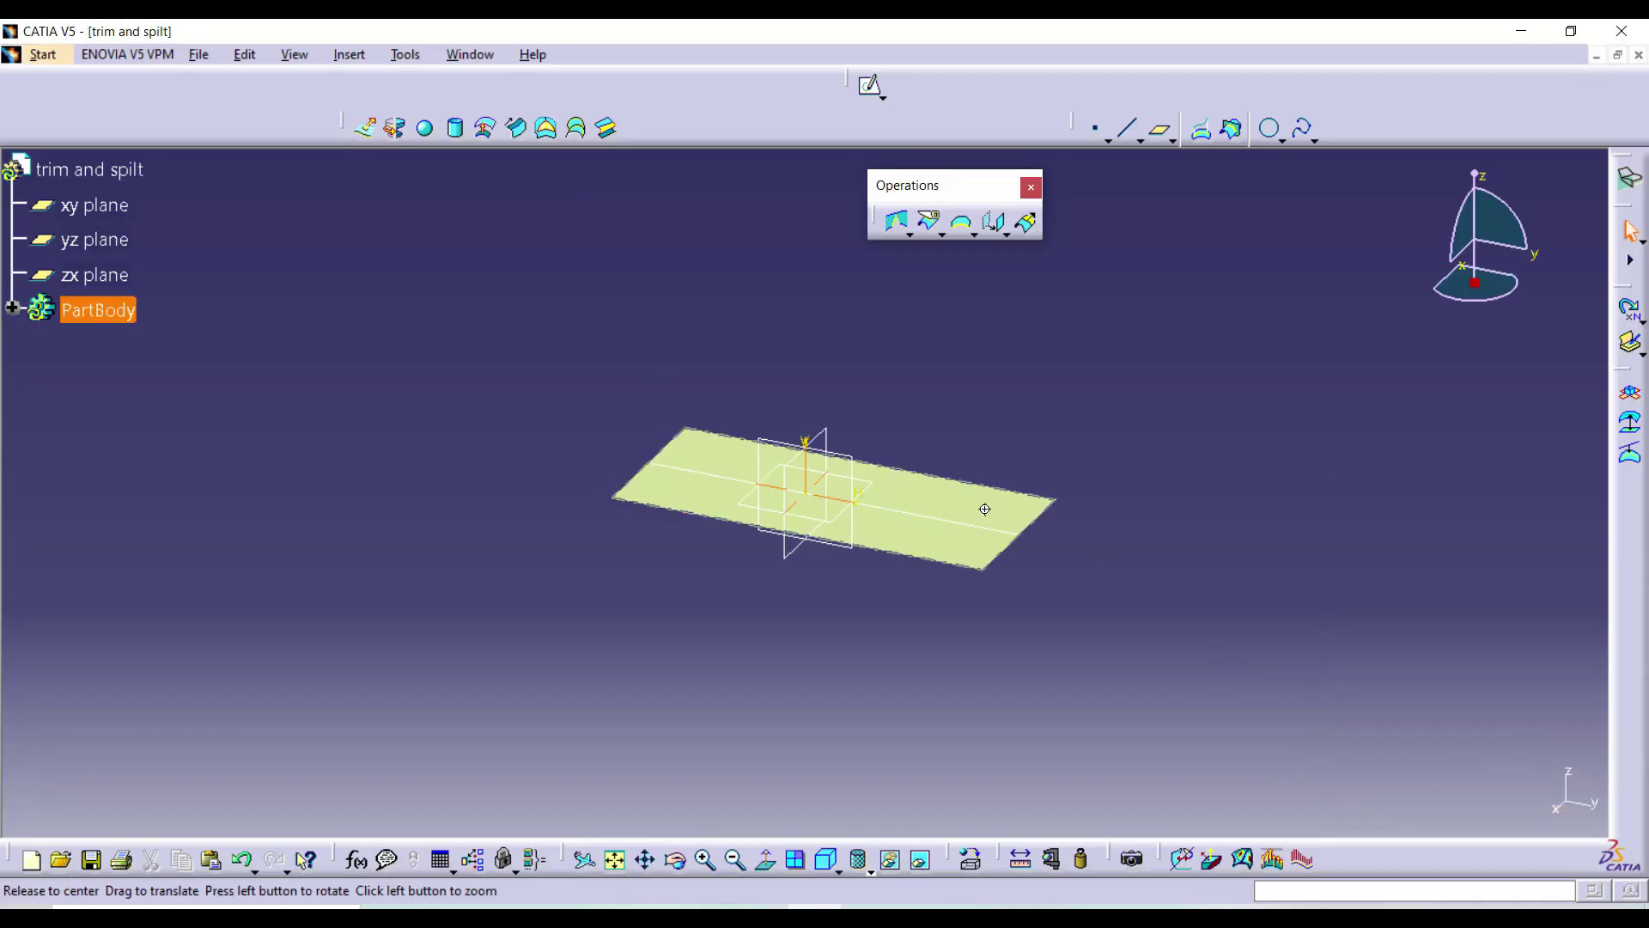
pyautogui.moveTo(983, 507); pyautogui.dragTo(971, 535, button='middle')
pyautogui.rightClick(971, 535)
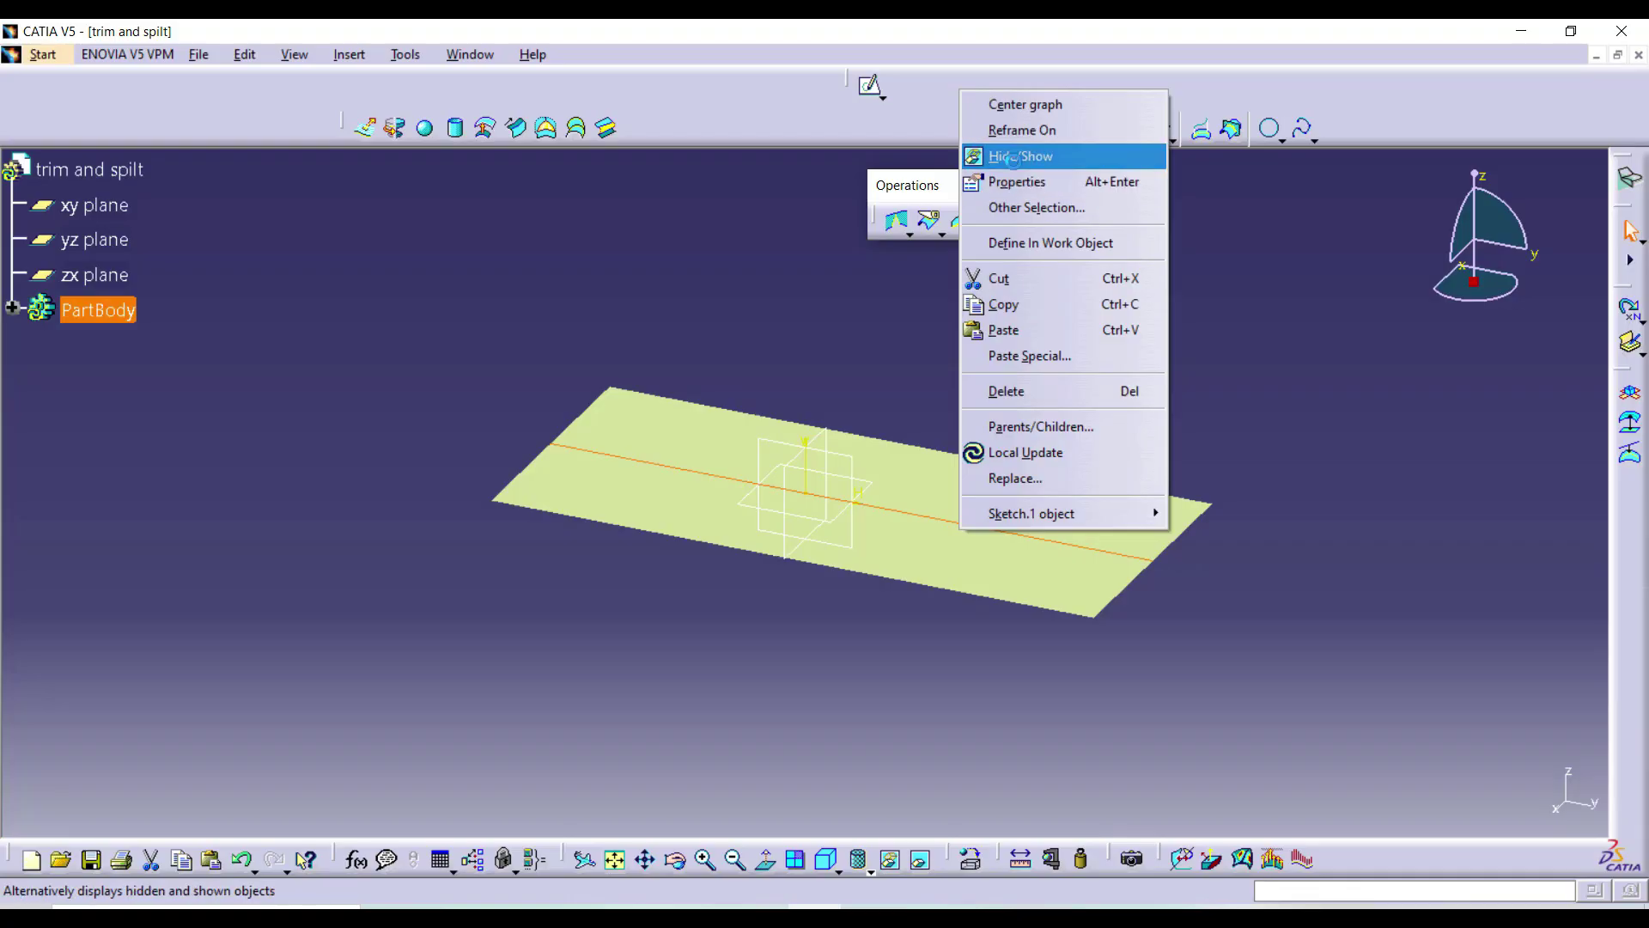
pyautogui.click(1022, 154)
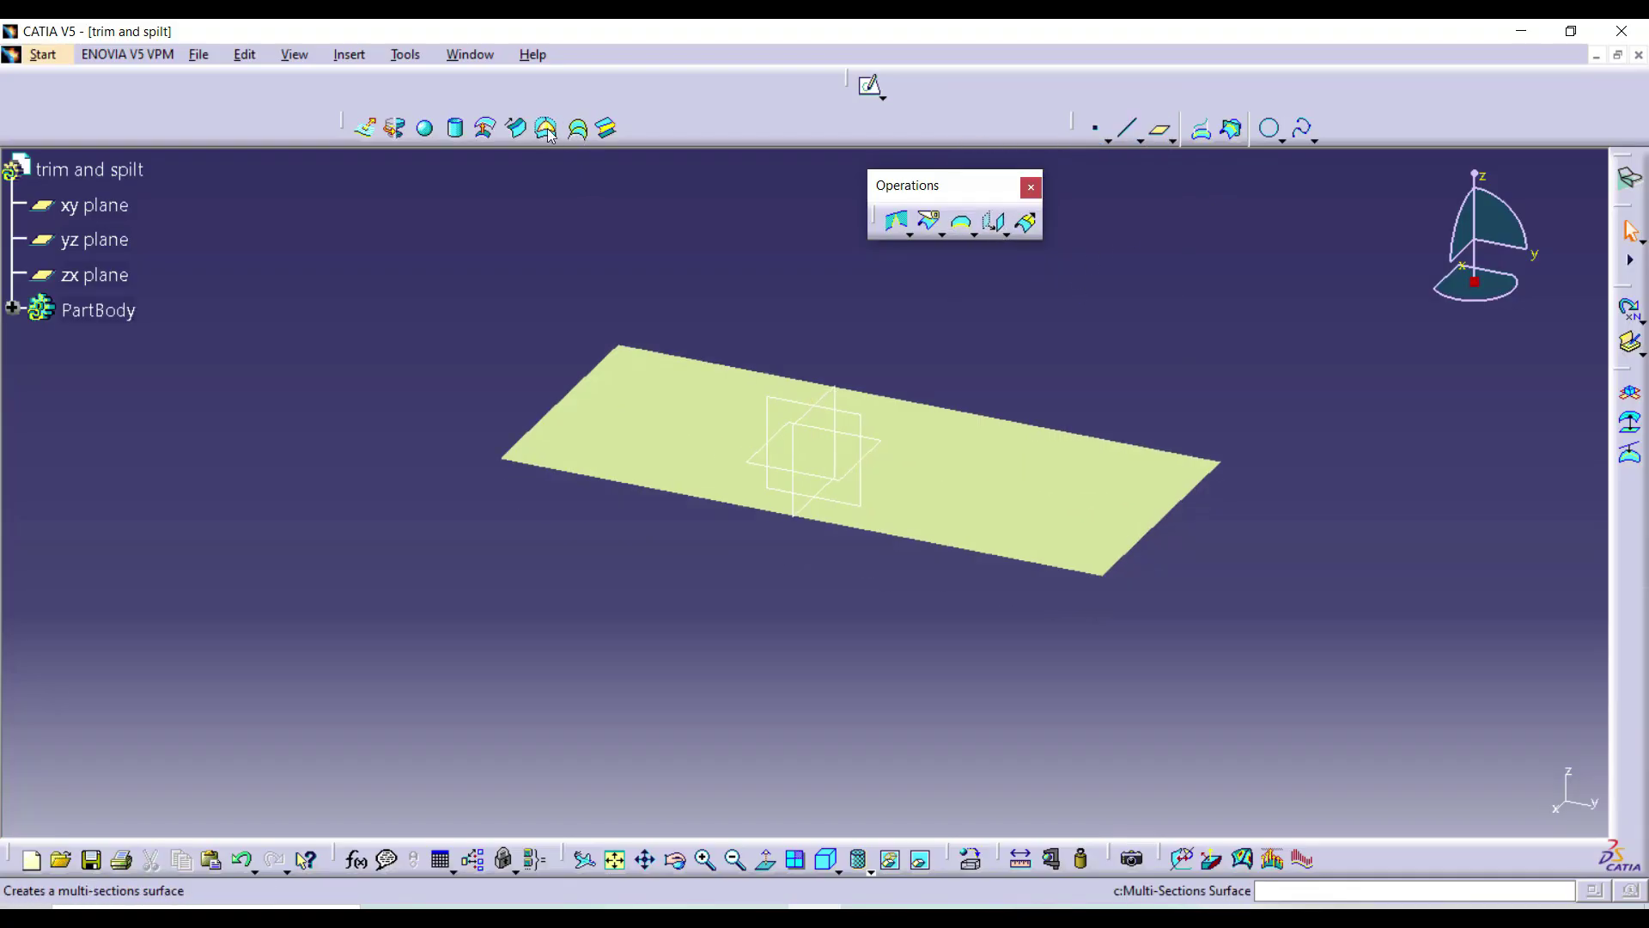
# - Offset the extruded flat surface to make a parallel copy below it
pyautogui.click(486, 128)
pyautogui.click(684, 462)
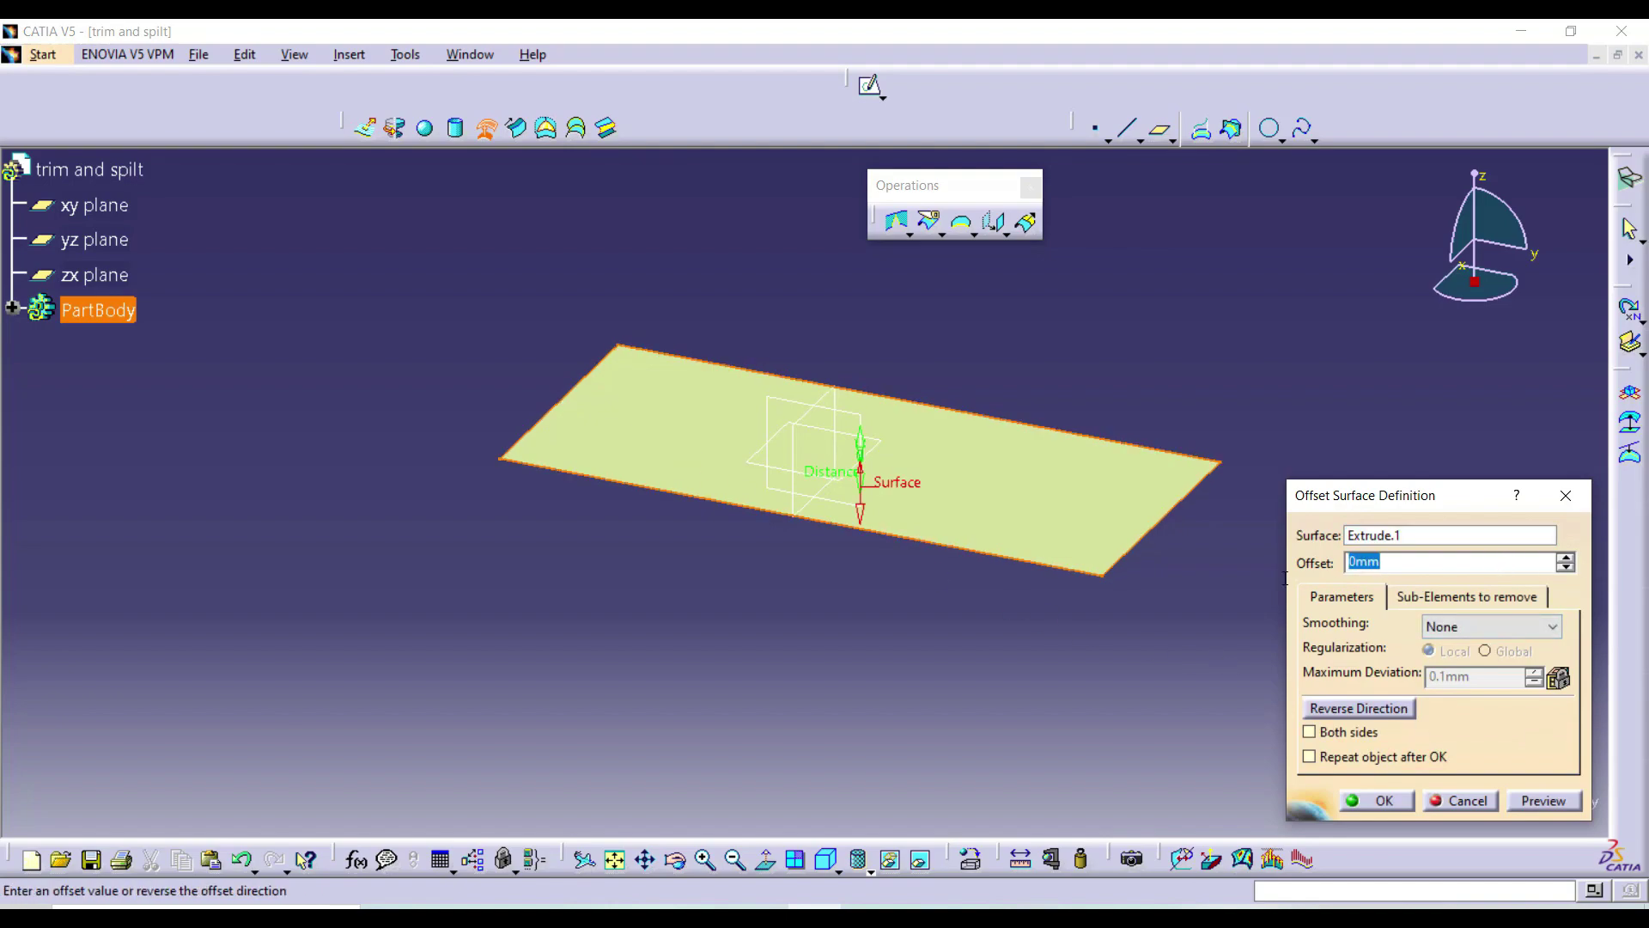
pyautogui.press('Return')
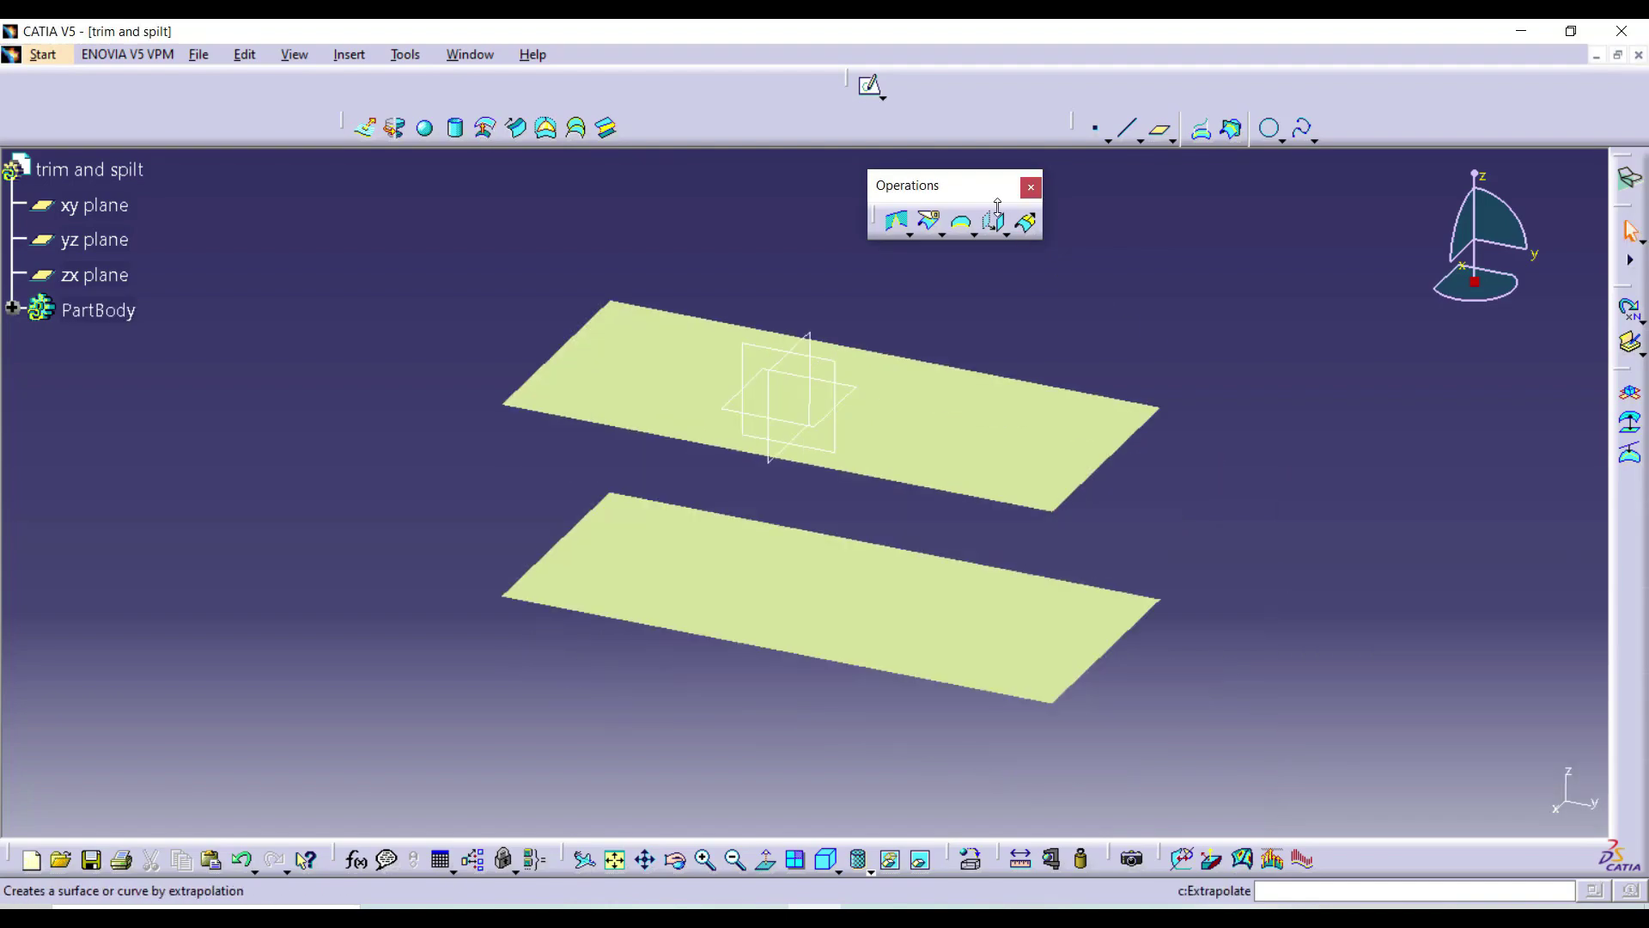
# - On the upper flat surface, sketch a circle centred on the vertical axis near the surface's end, and exit the sketch
pyautogui.click(872, 88)
pyautogui.click(958, 401)
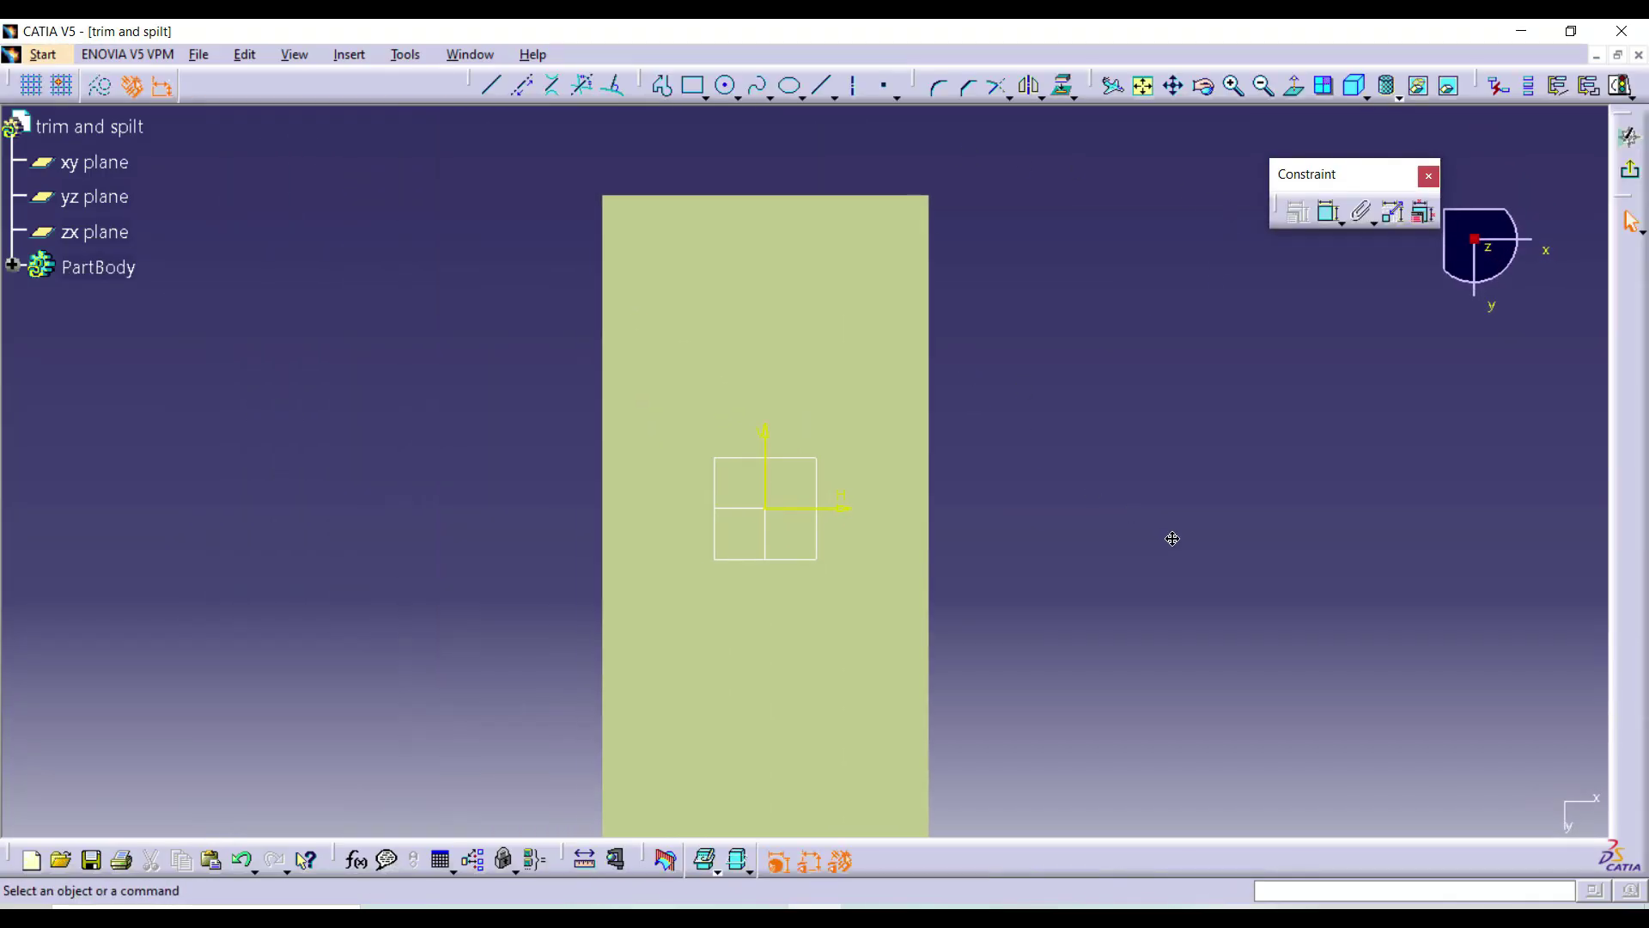
pyautogui.click(726, 85)
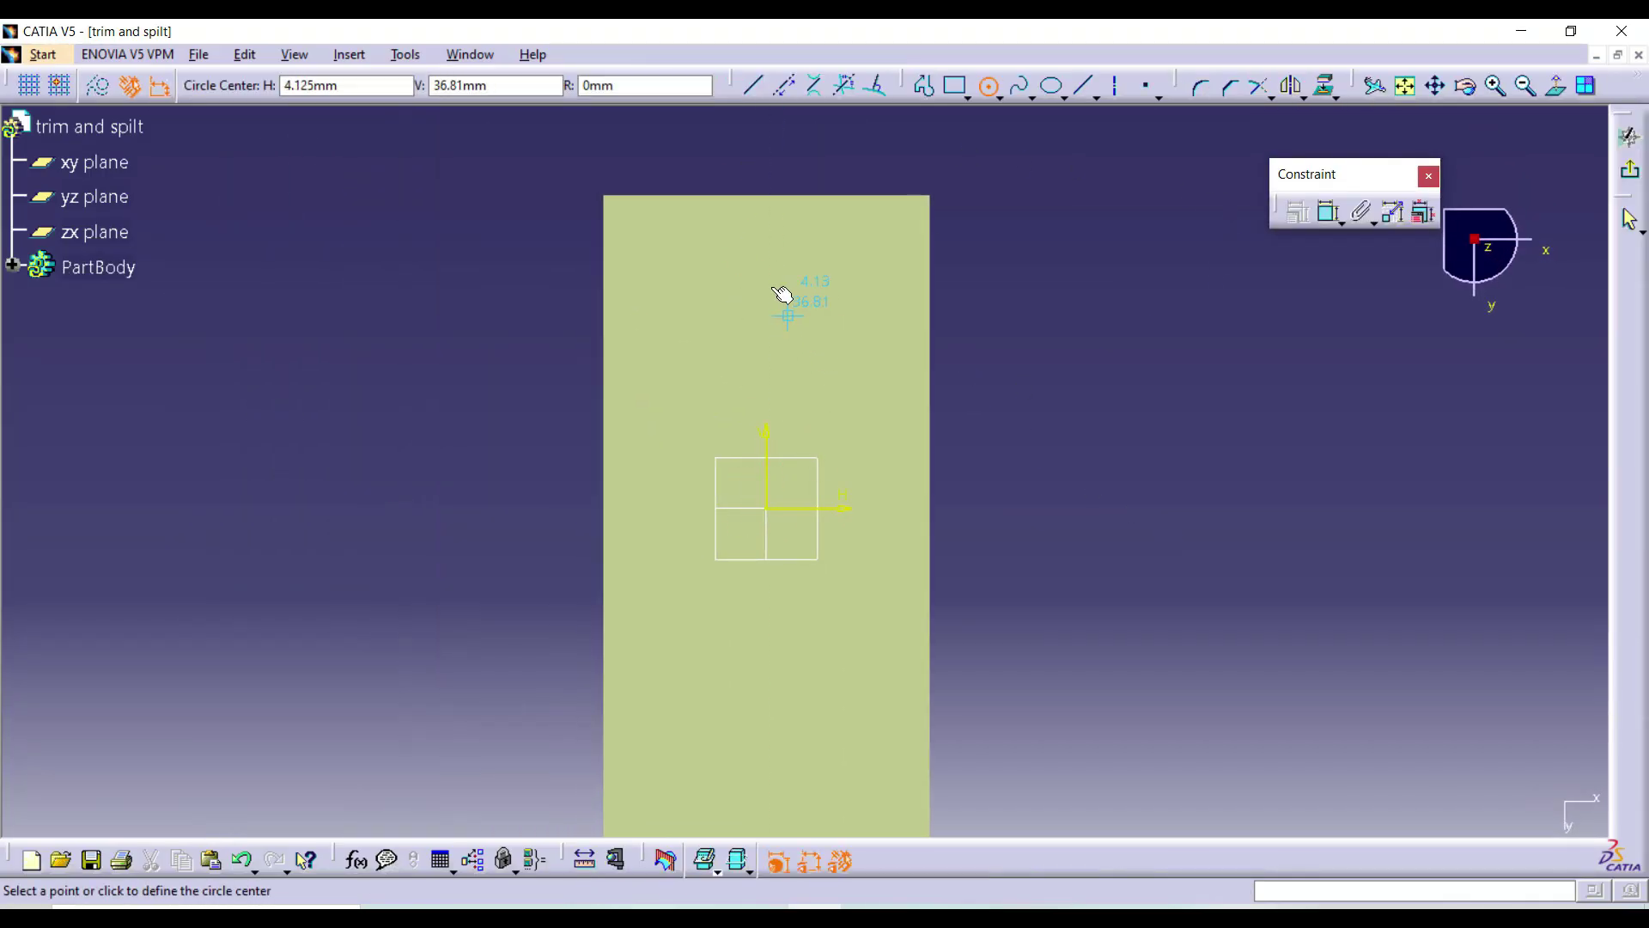
pyautogui.click(766, 323)
pyautogui.click(825, 254)
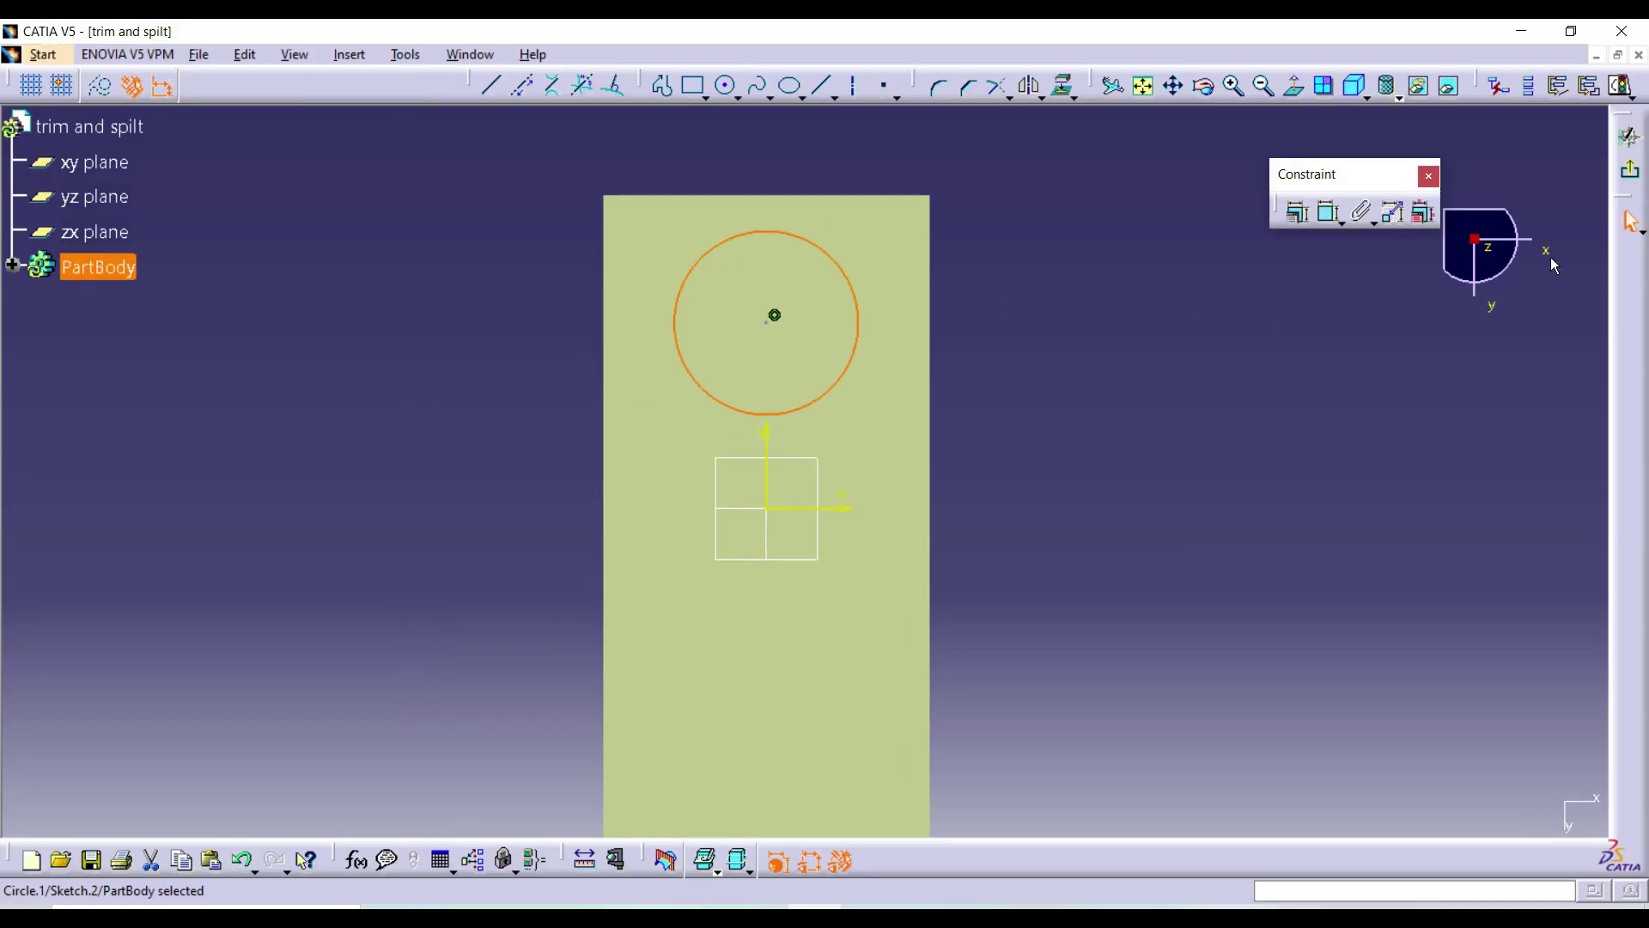
pyautogui.click(1631, 170)
# - Extrude the circle down through the lower surface, with limit 1 at 60 mm and limit 2 at 0 mm
pyautogui.moveTo(1116, 640)
pyautogui.mouseDown(button='middle')
pyautogui.moveTo(1038, 607)
pyautogui.moveTo(1135, 550)
pyautogui.mouseUp(button='middle')
pyautogui.click(1117, 335)
pyautogui.click(369, 131)
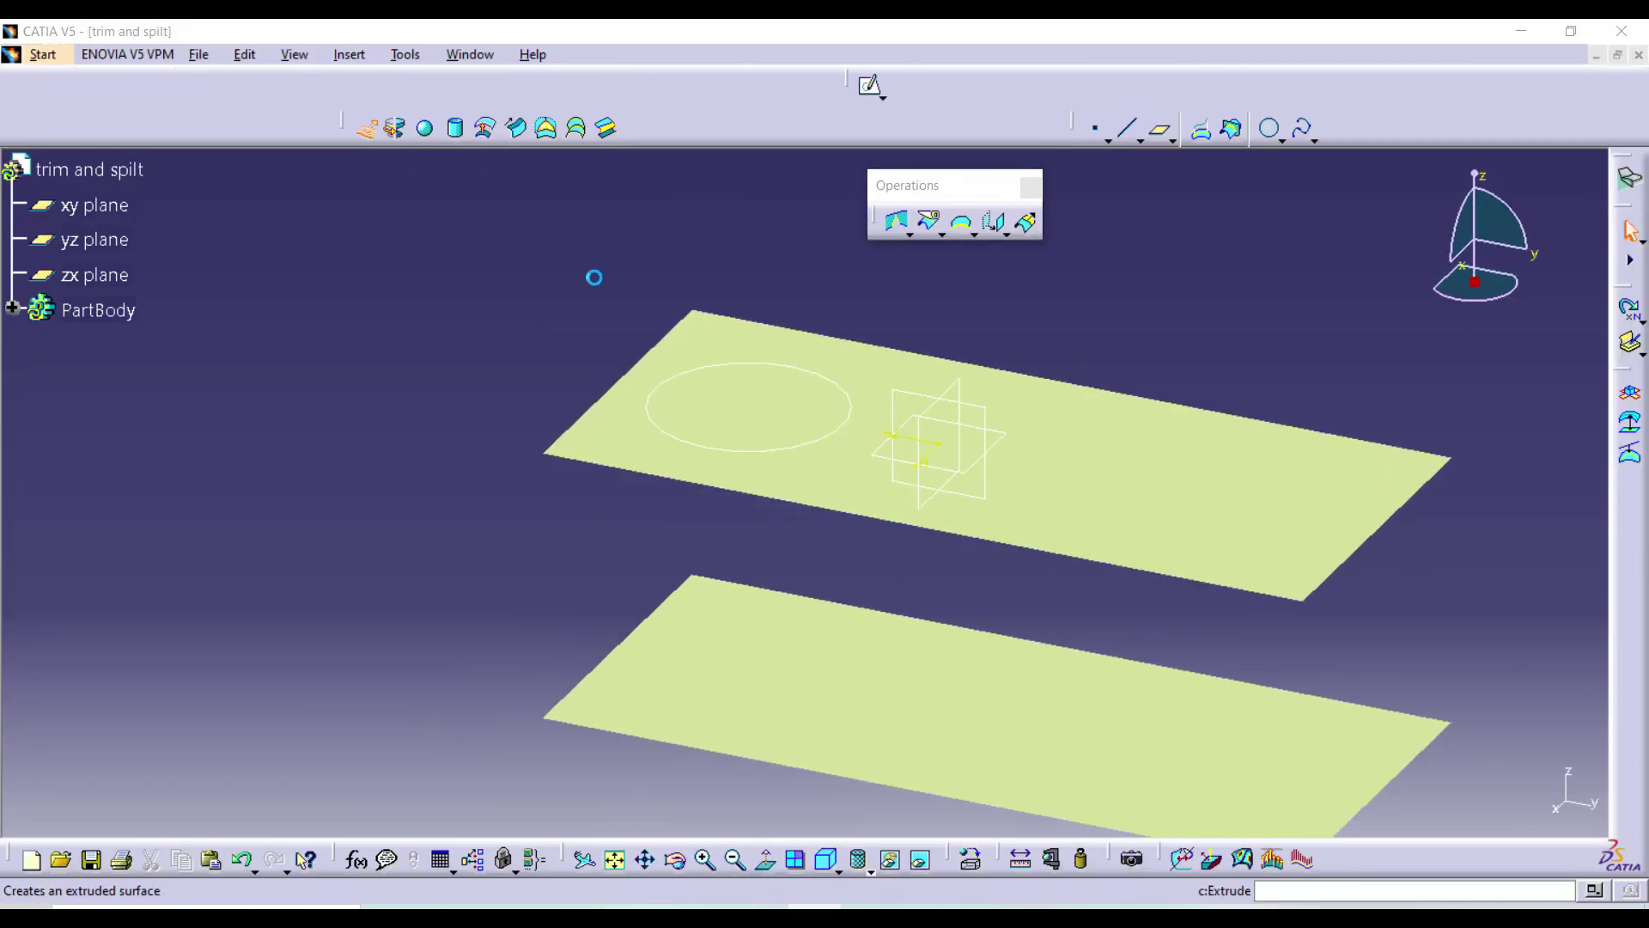
pyautogui.click(744, 453)
pyautogui.click(1485, 716)
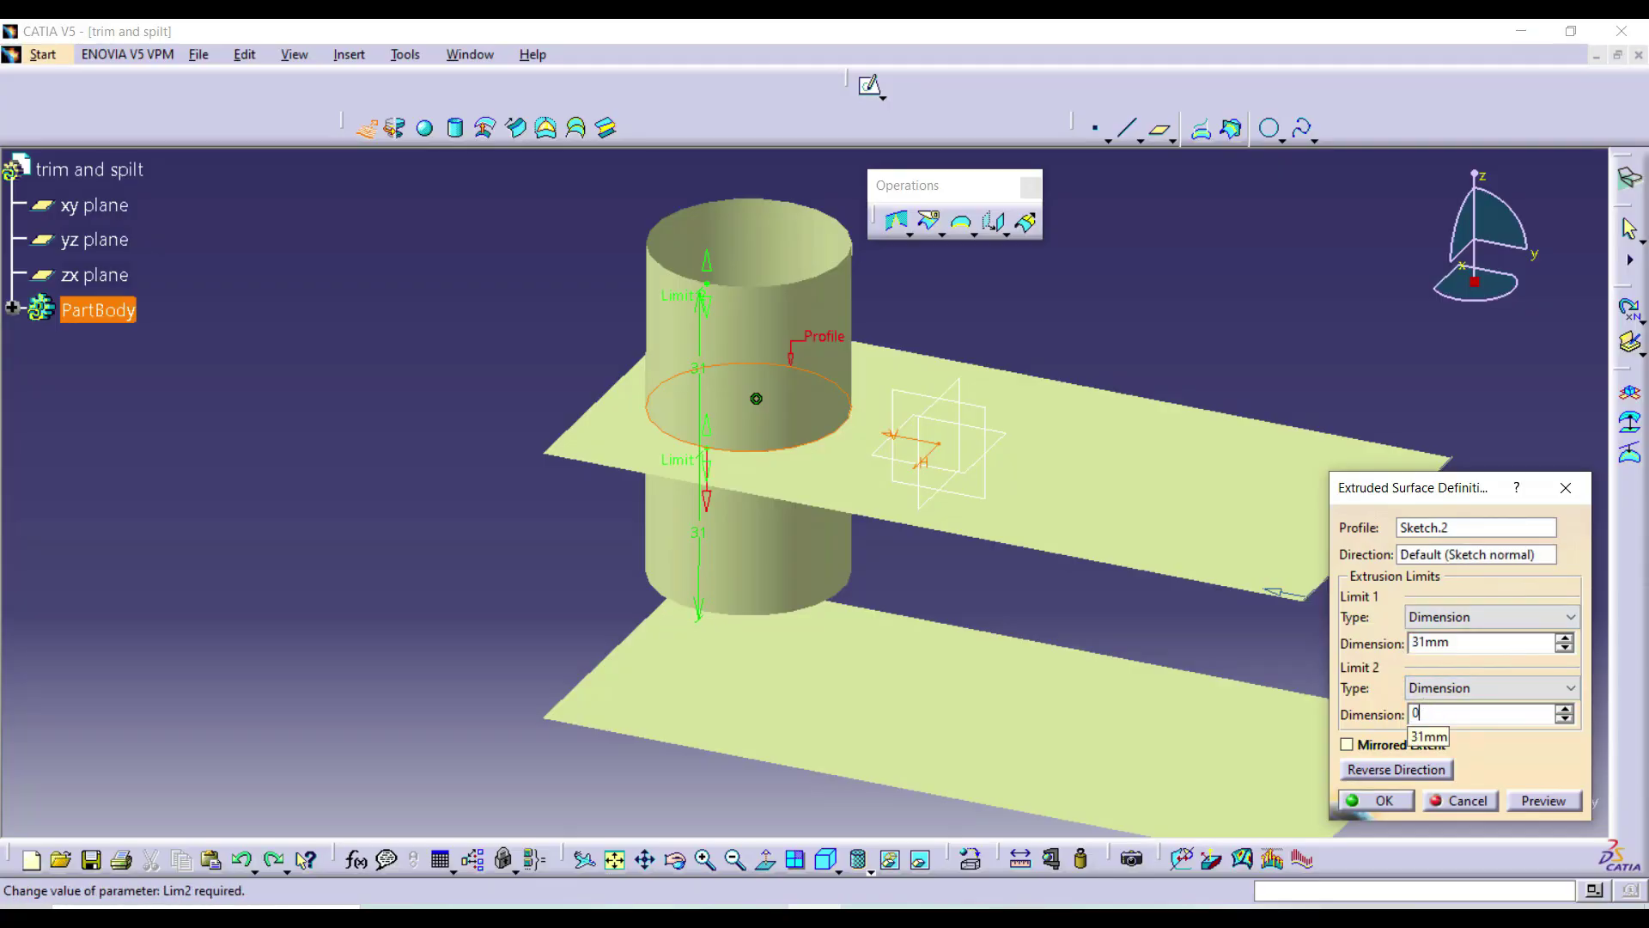
pyautogui.click(1474, 641)
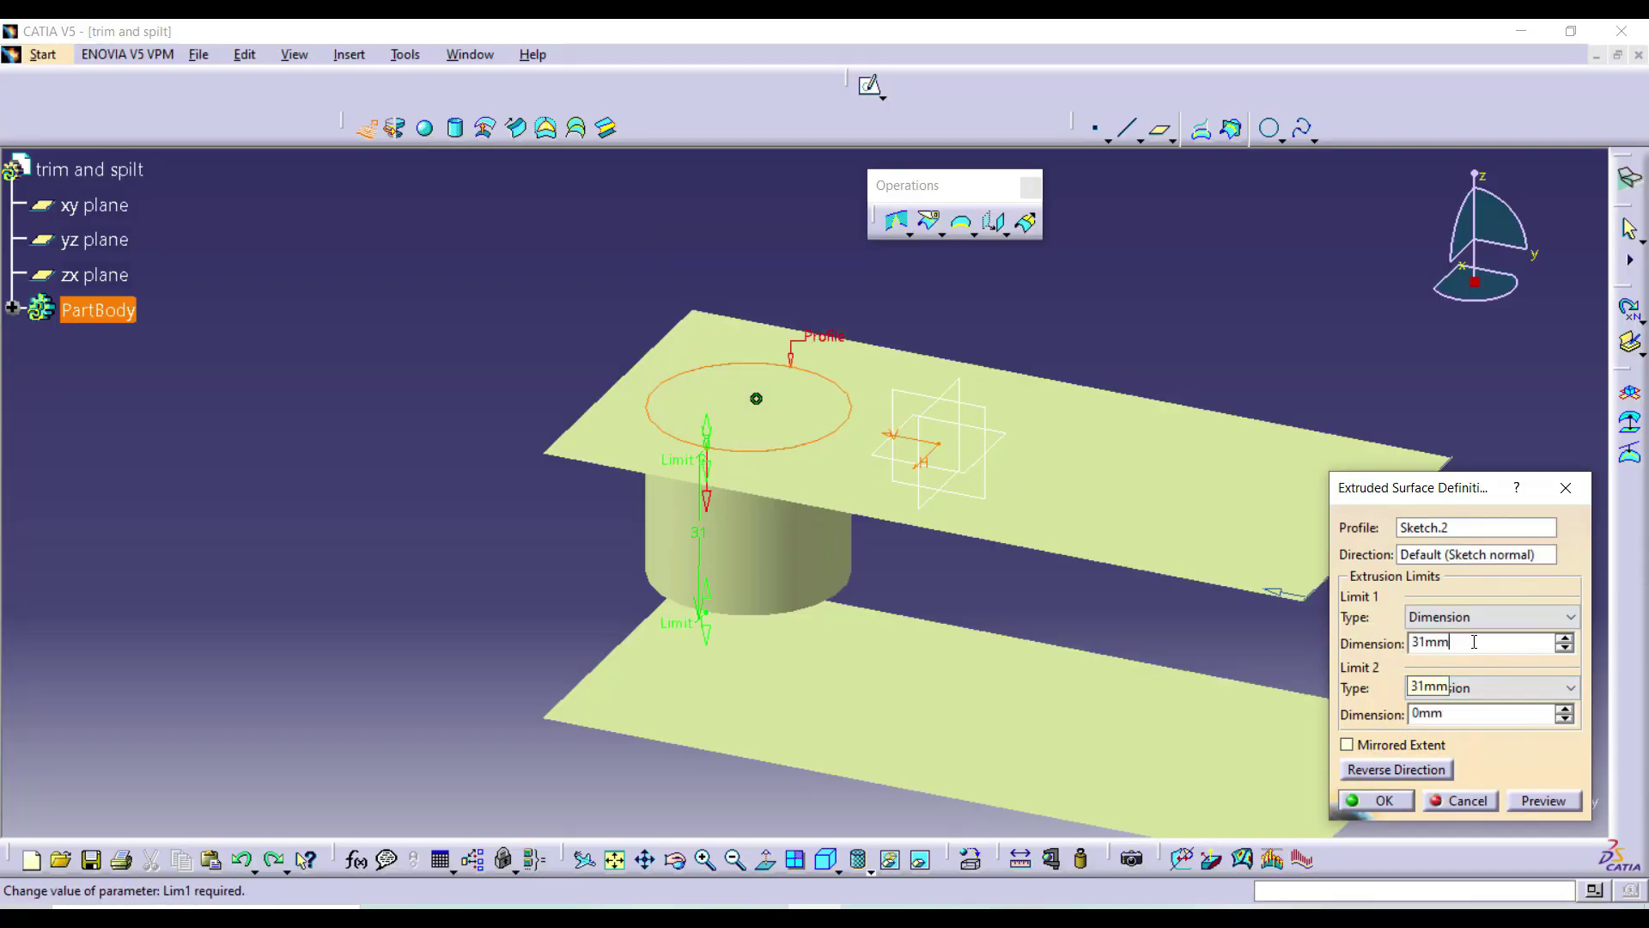
pyautogui.moveTo(1504, 649); pyautogui.dragTo(1290, 666)
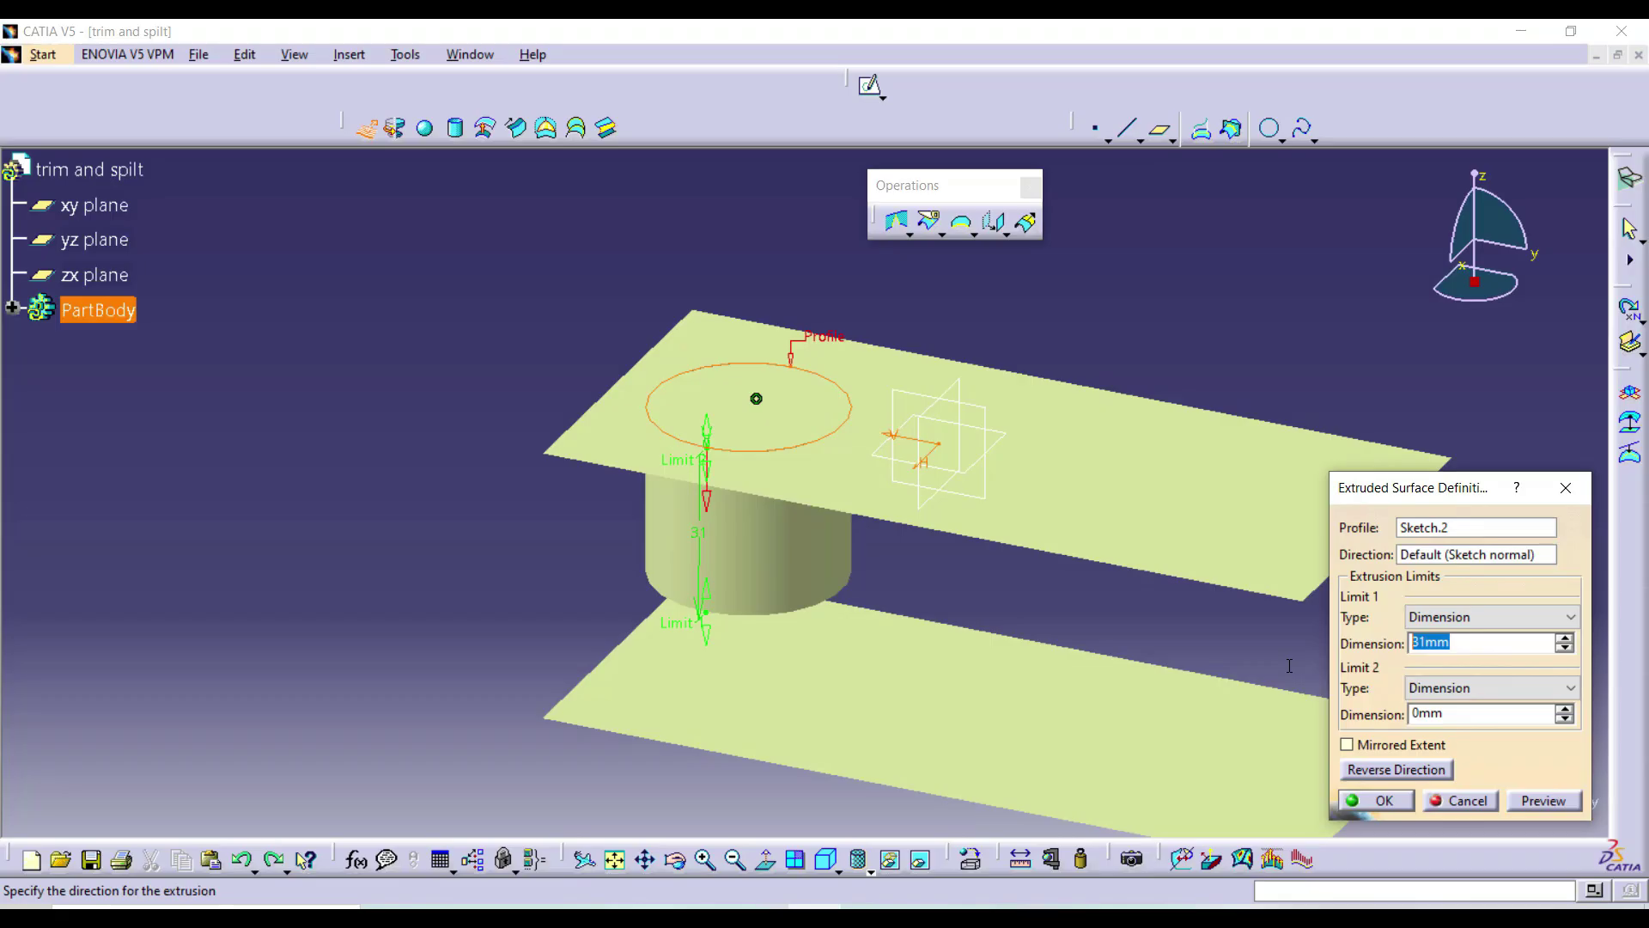
pyautogui.click(1539, 800)
pyautogui.moveTo(899, 726); pyautogui.dragTo(926, 655, button='middle')
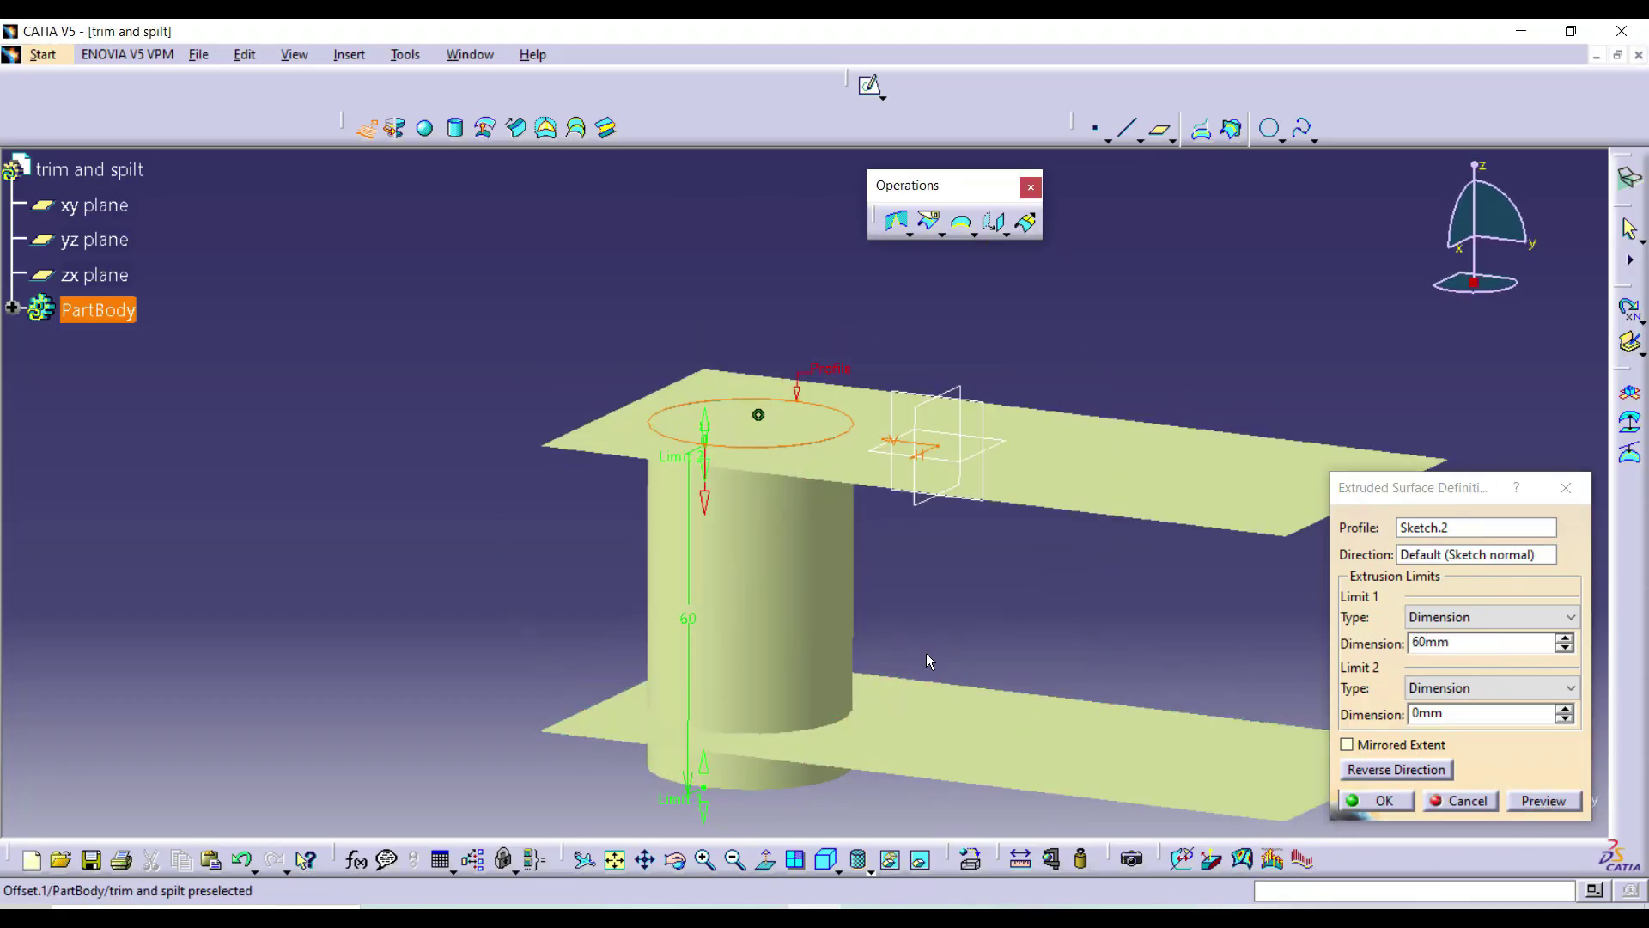
pyautogui.moveTo(825, 496); pyautogui.dragTo(842, 383, button='middle')
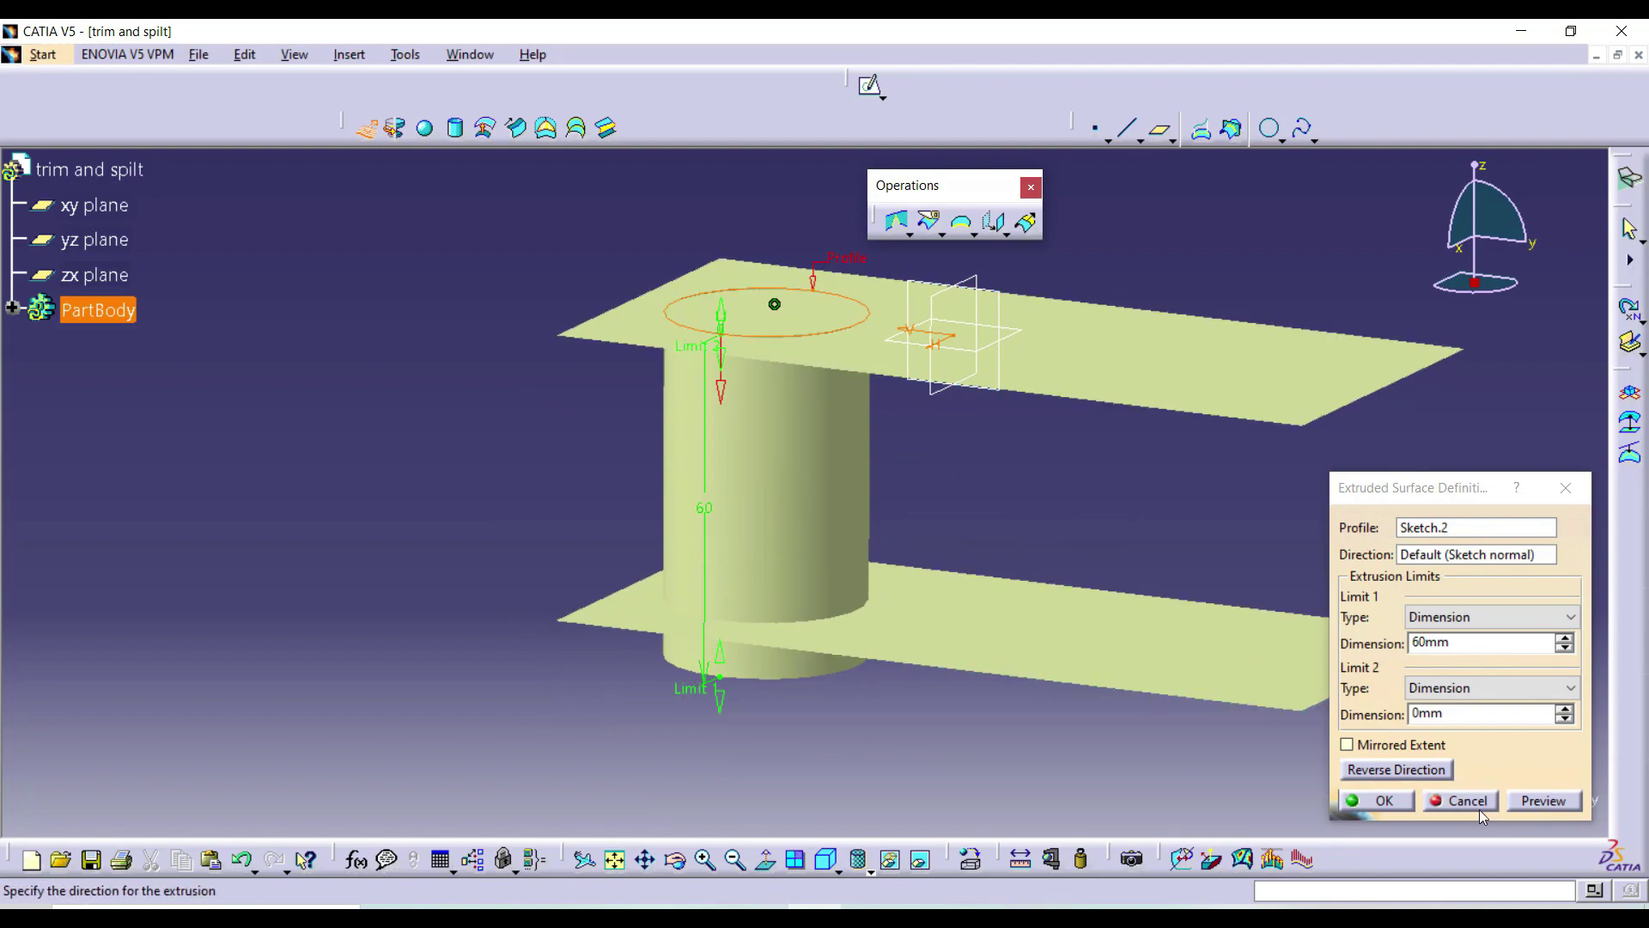
pyautogui.click(1389, 803)
# - Try to split the upper flat surface using the cylinder as the cutting element
pyautogui.moveTo(1009, 550); pyautogui.dragTo(1019, 335, button='middle')
pyautogui.moveTo(1171, 287); pyautogui.dragTo(796, 558, button='middle')
pyautogui.moveTo(1111, 524); pyautogui.dragTo(1130, 482, button='middle')
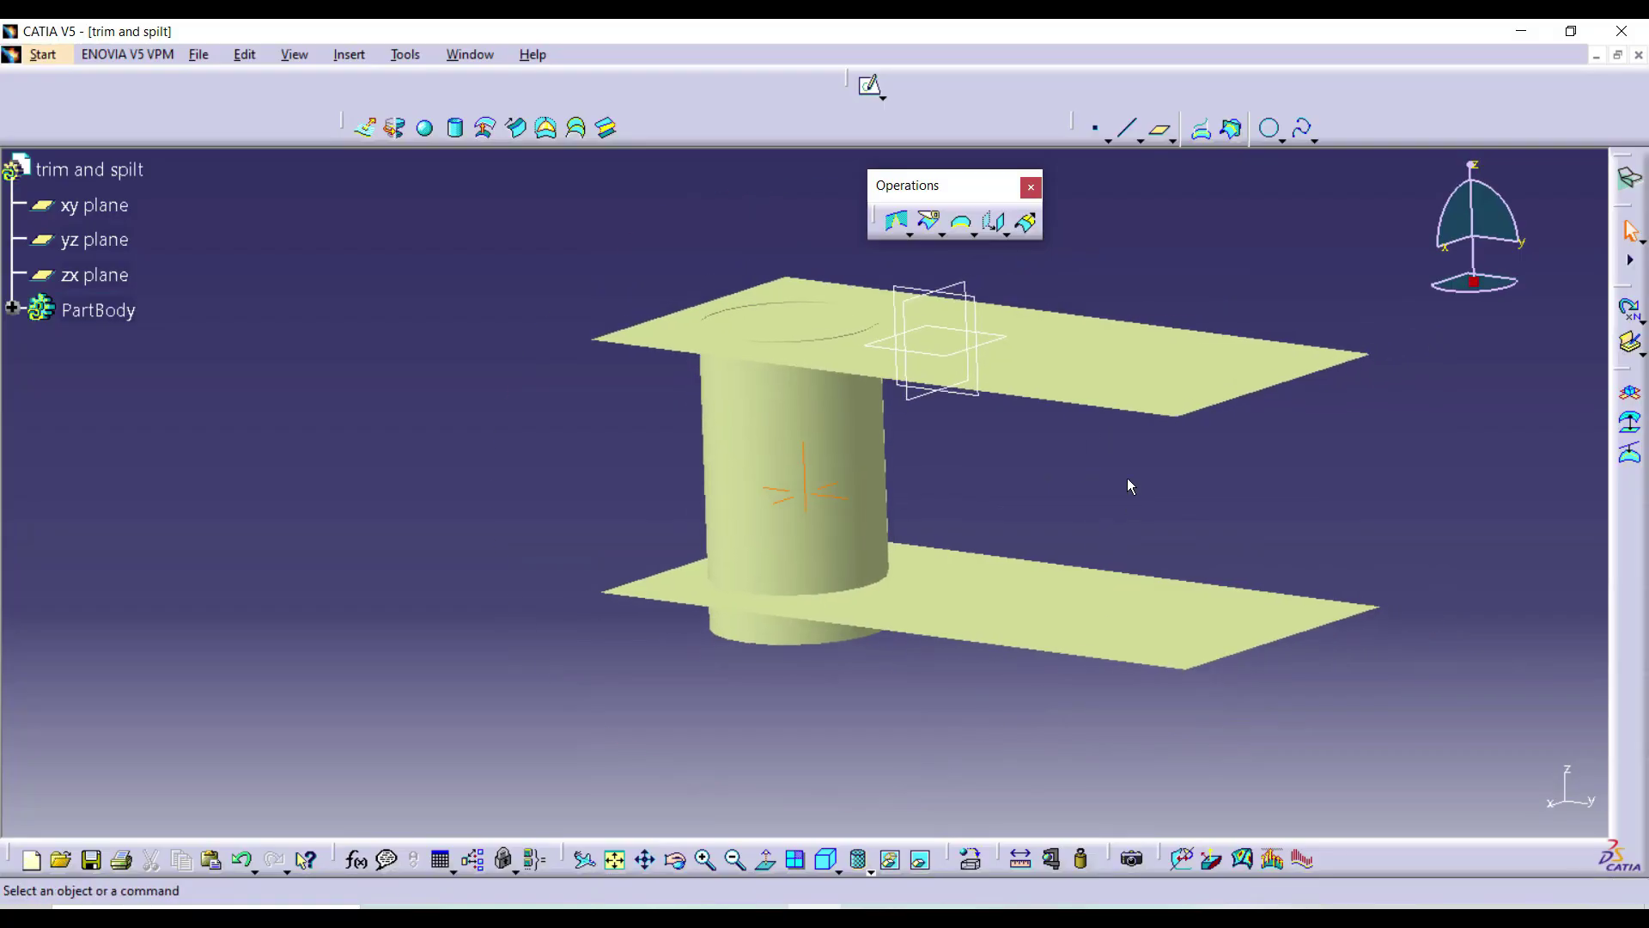
pyautogui.click(942, 233)
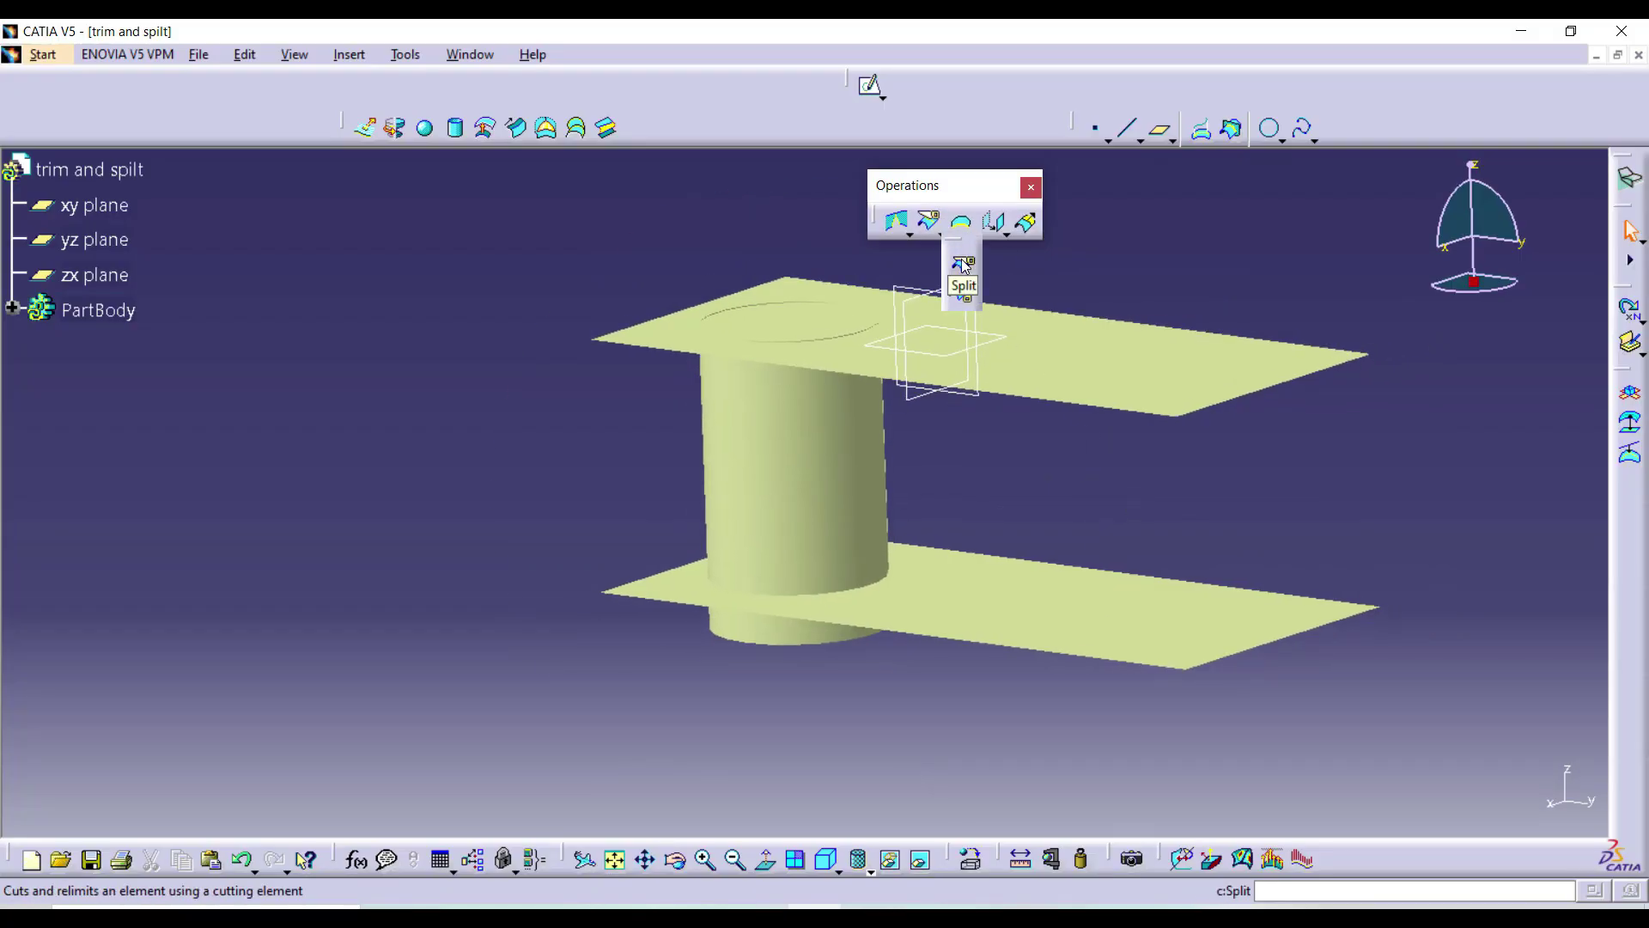
pyautogui.click(964, 264)
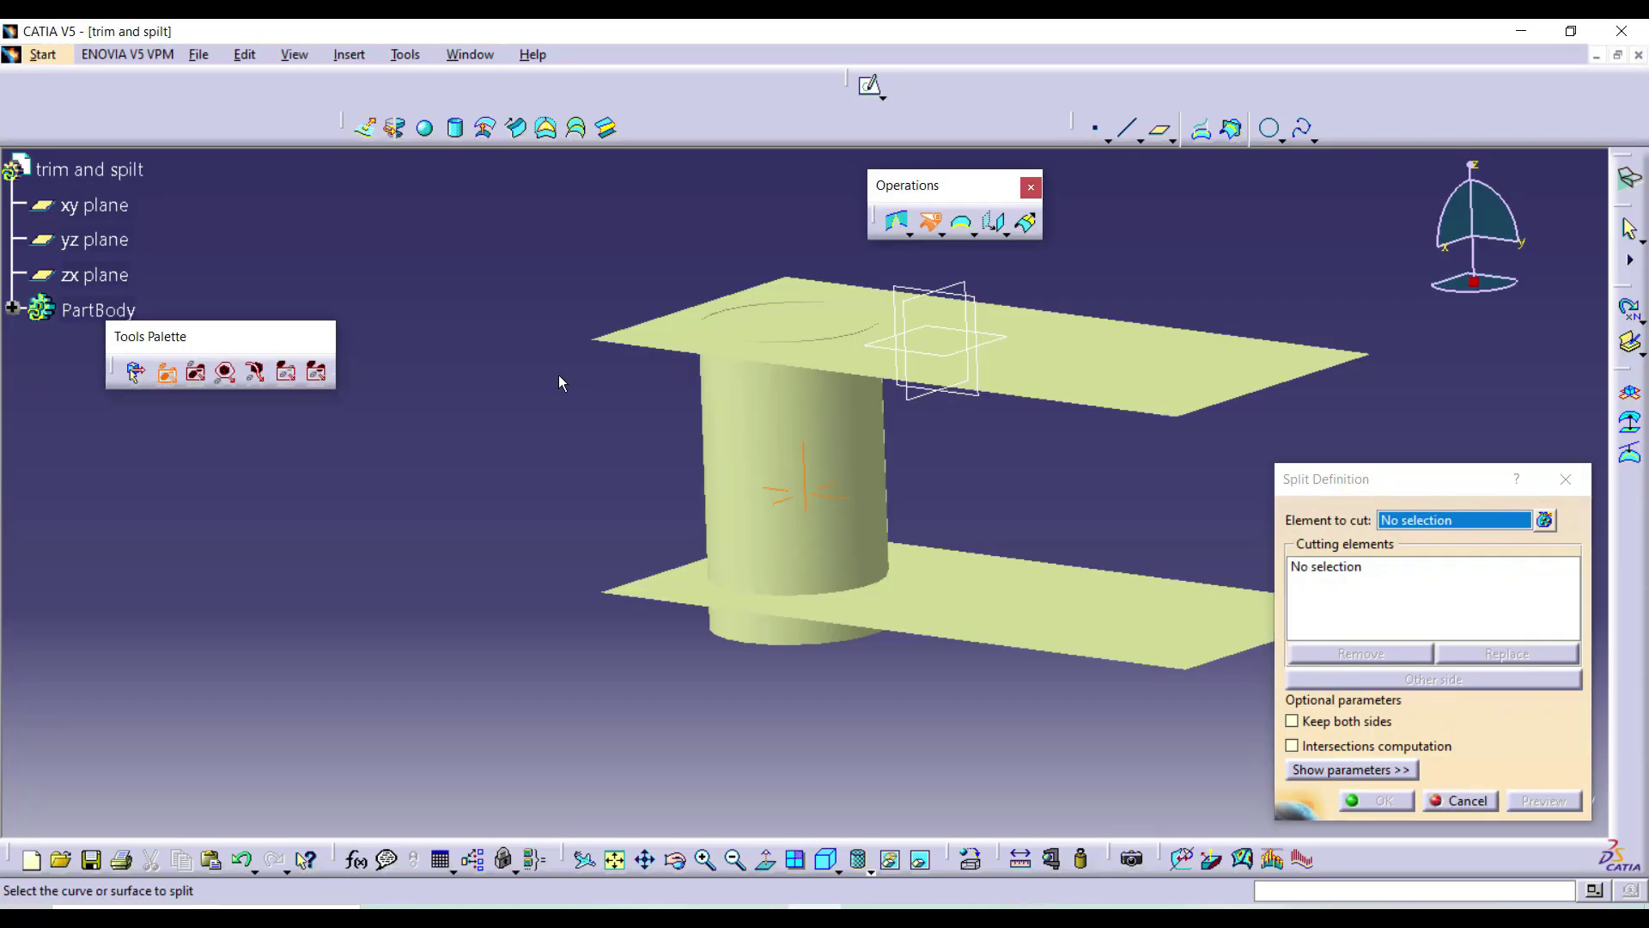
pyautogui.moveTo(560, 382); pyautogui.dragTo(584, 515, button='middle')
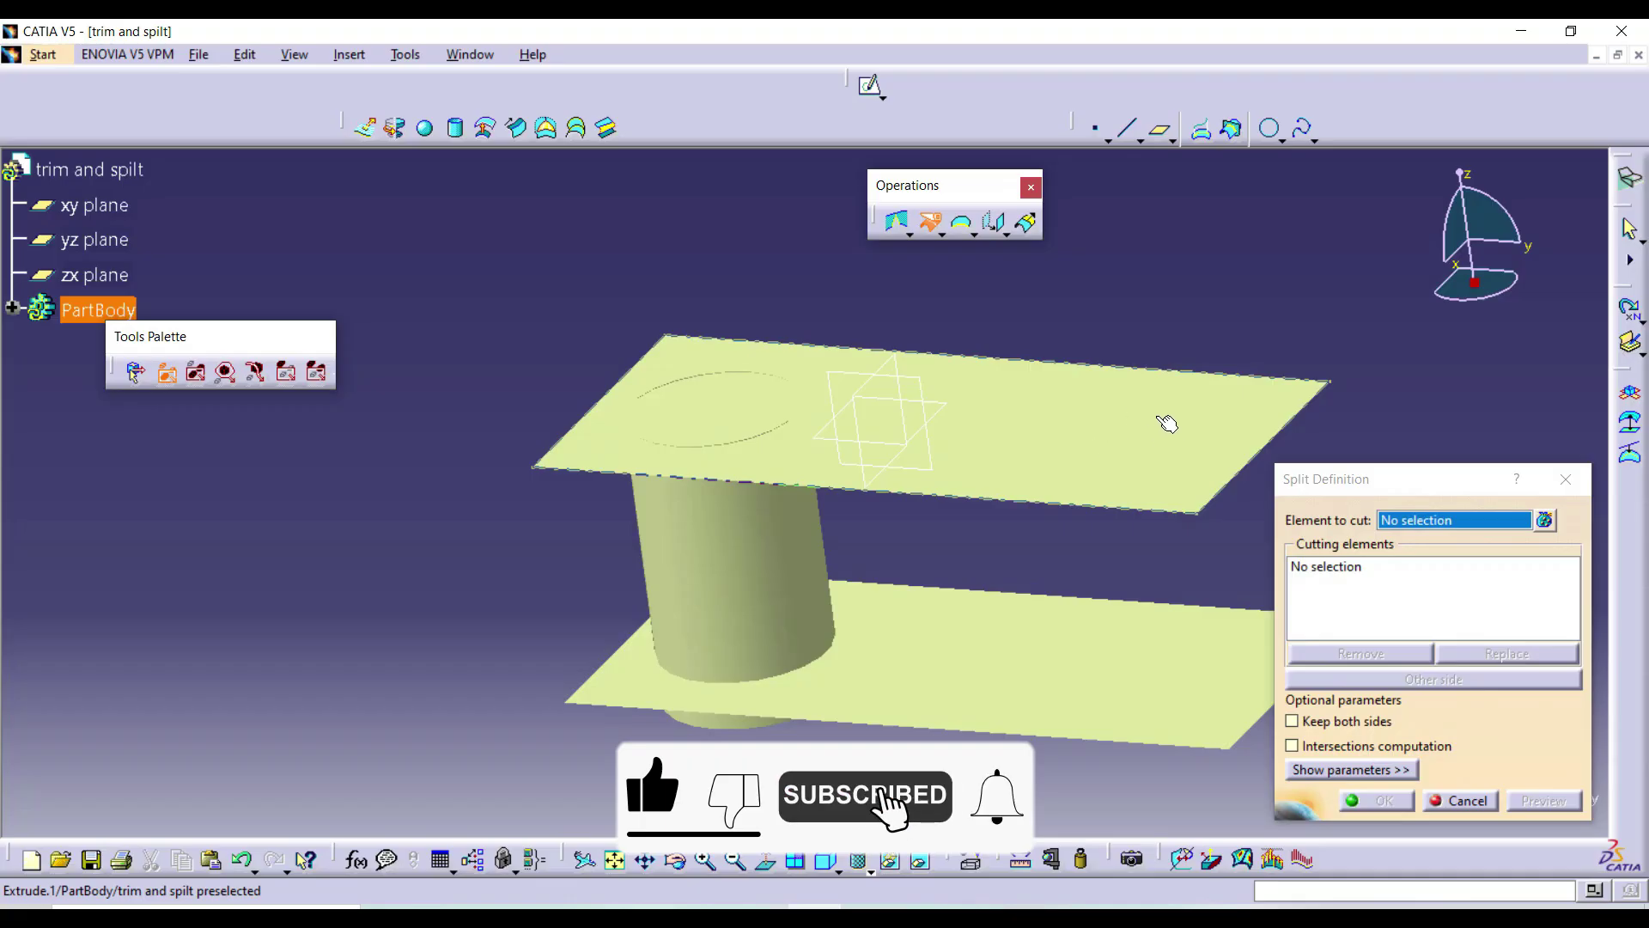
pyautogui.click(1166, 424)
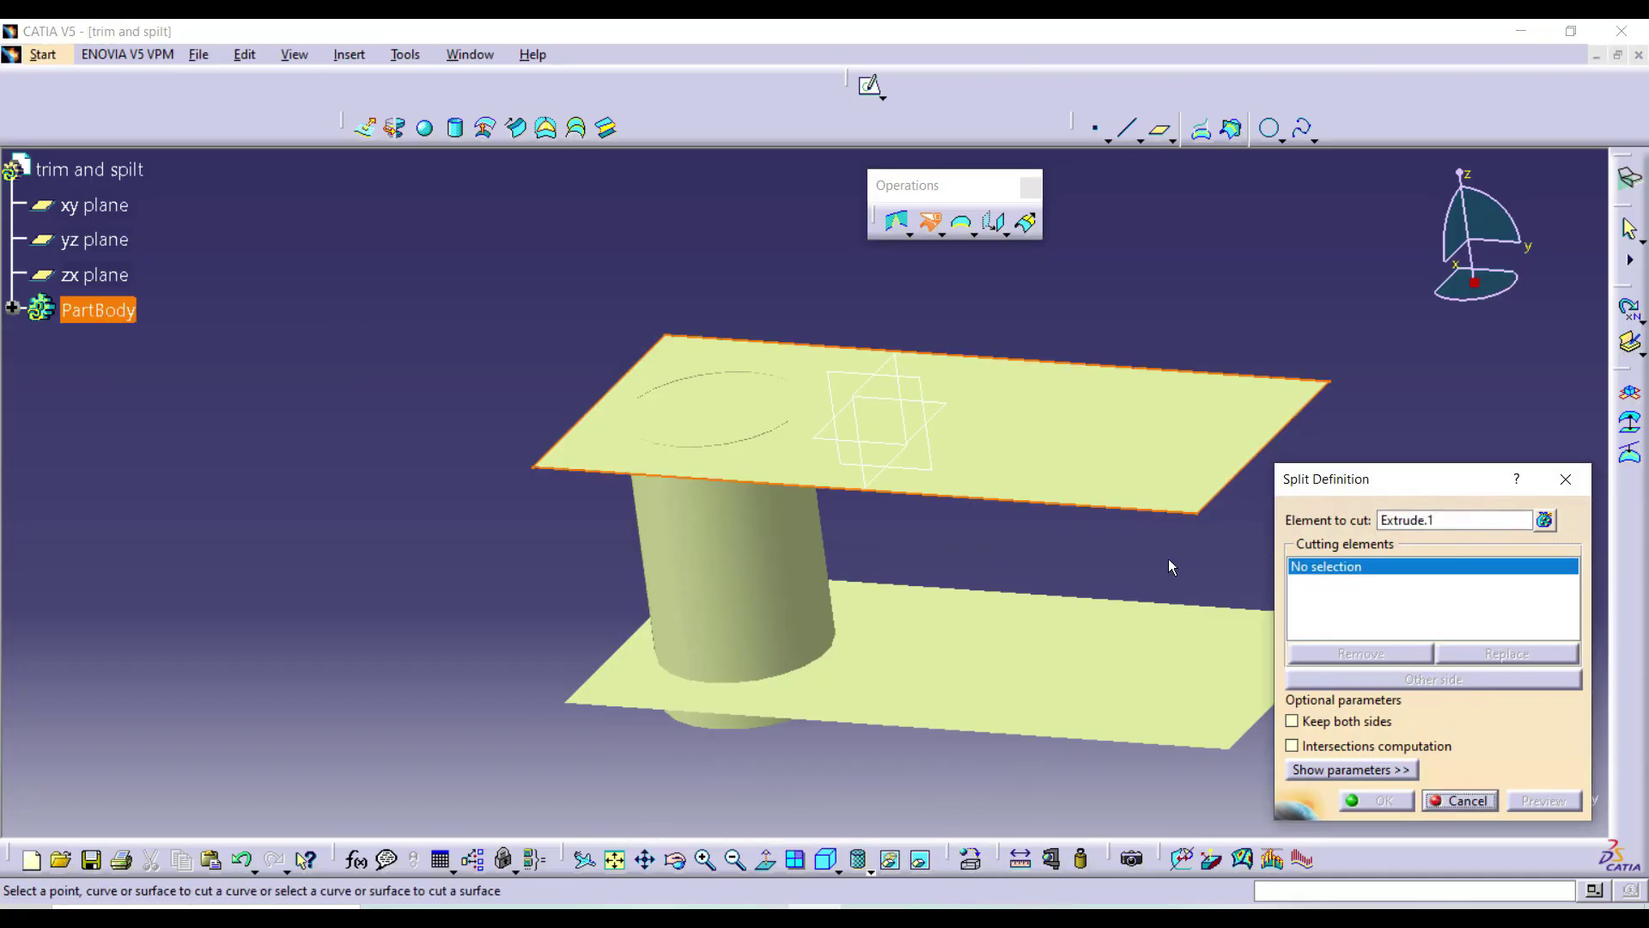
pyautogui.click(781, 526)
pyautogui.moveTo(781, 525); pyautogui.dragTo(801, 635, button='middle')
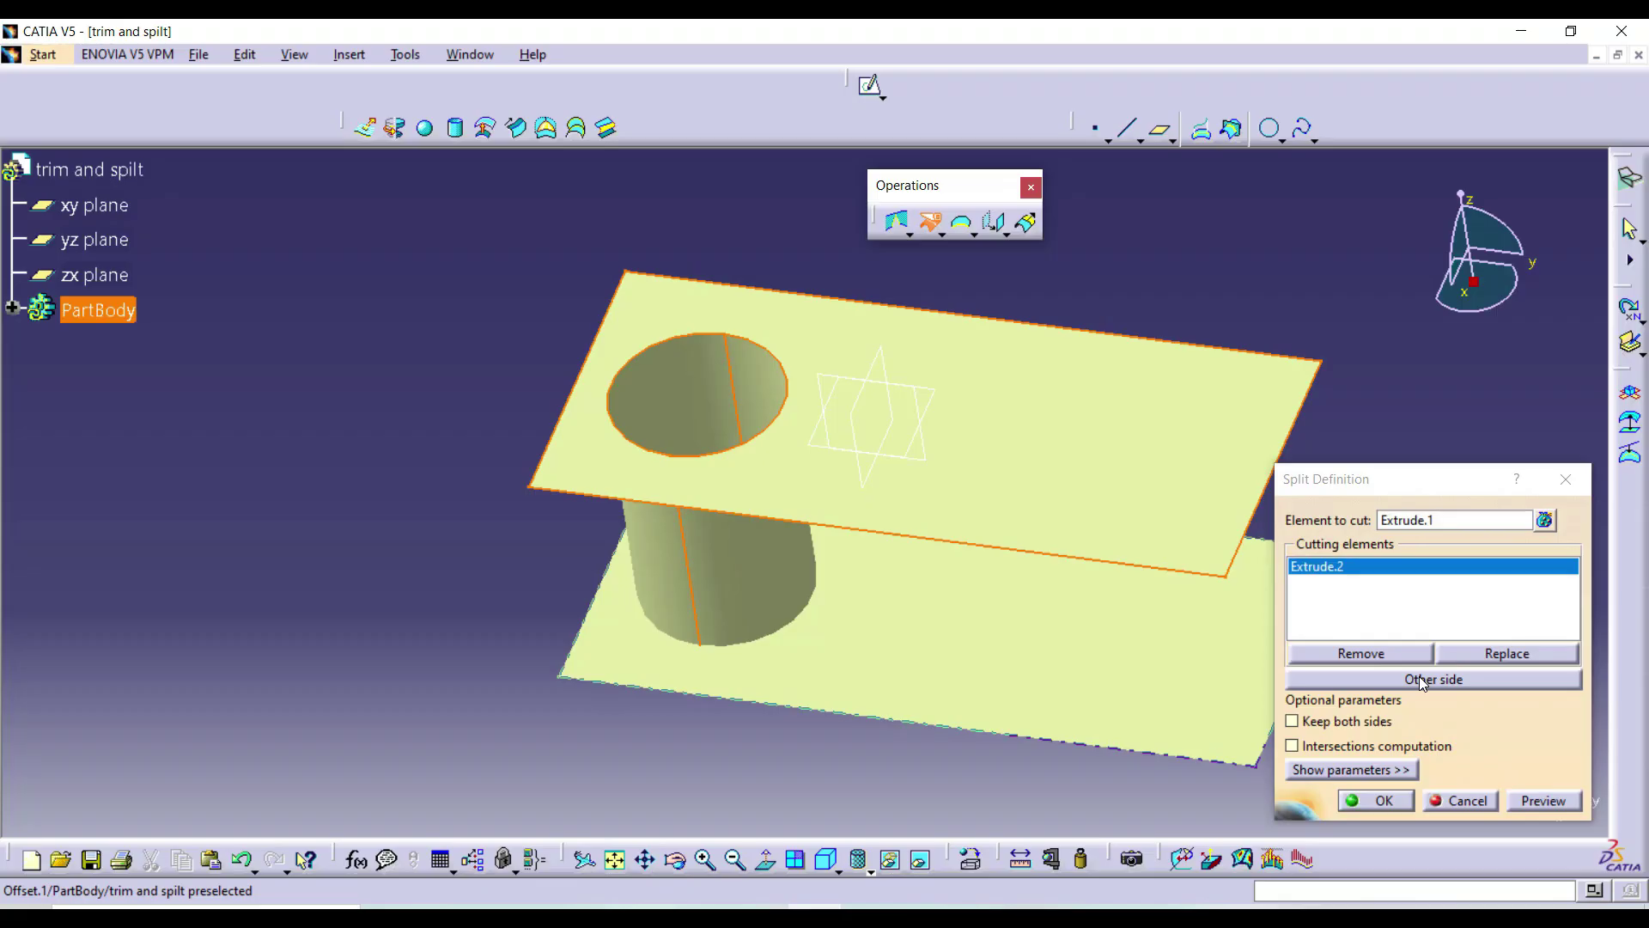
# - Compare both sides of the split, apply it keeping the area outside the cylinder, and undo it
pyautogui.click(1422, 680)
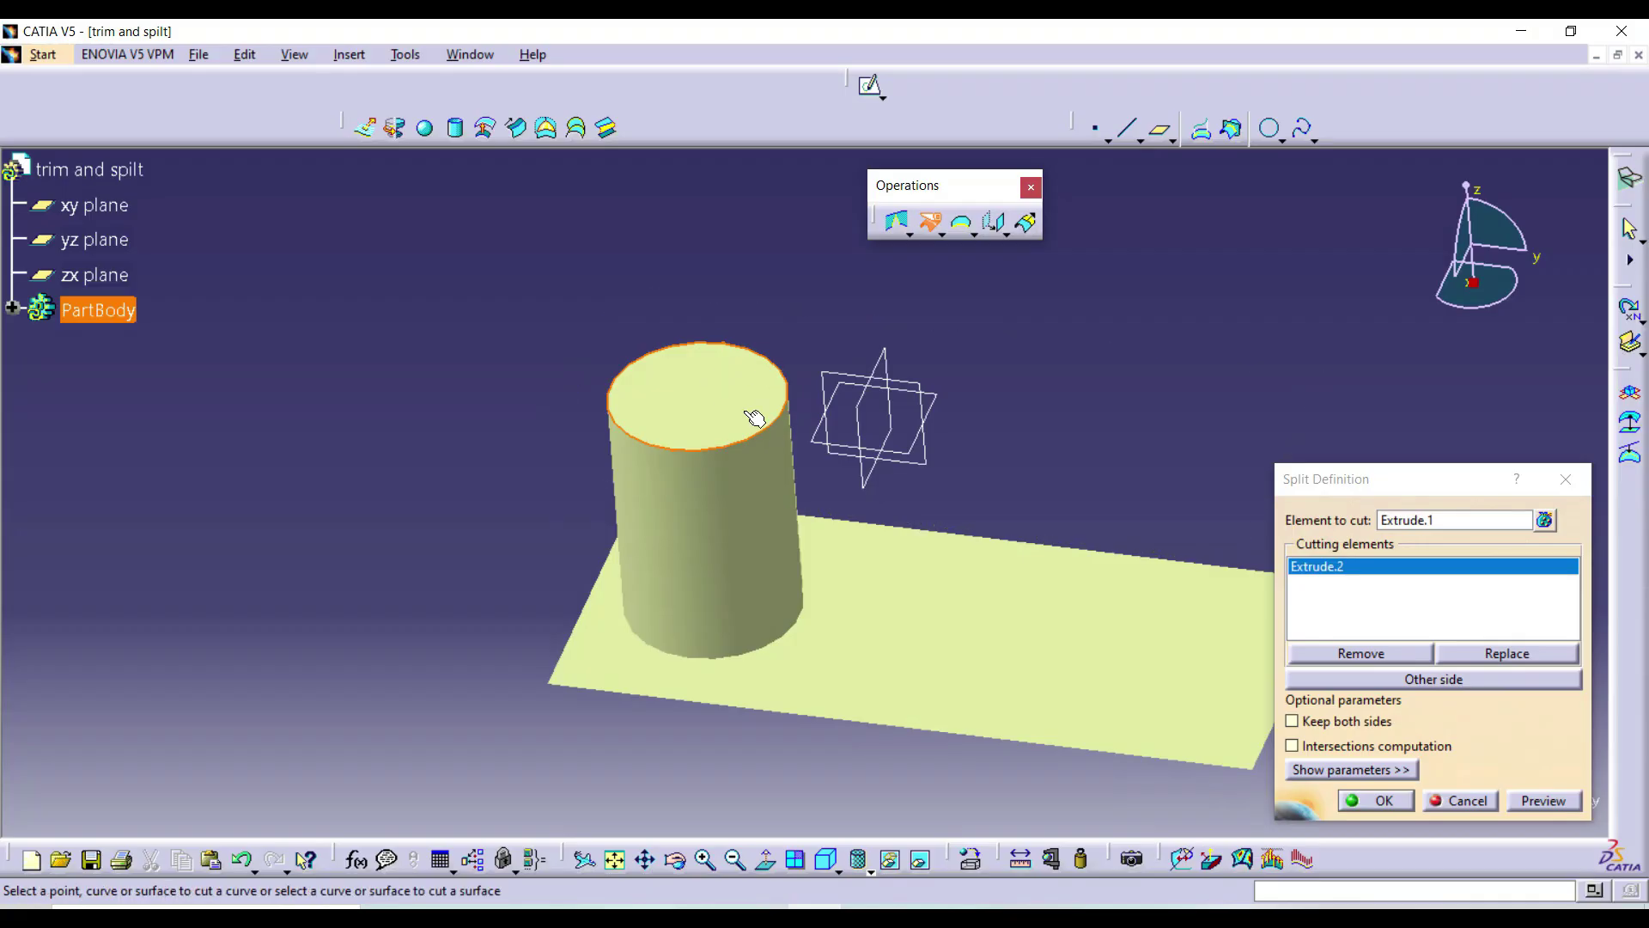
pyautogui.click(1416, 683)
pyautogui.moveTo(740, 435); pyautogui.dragTo(840, 456, button='middle')
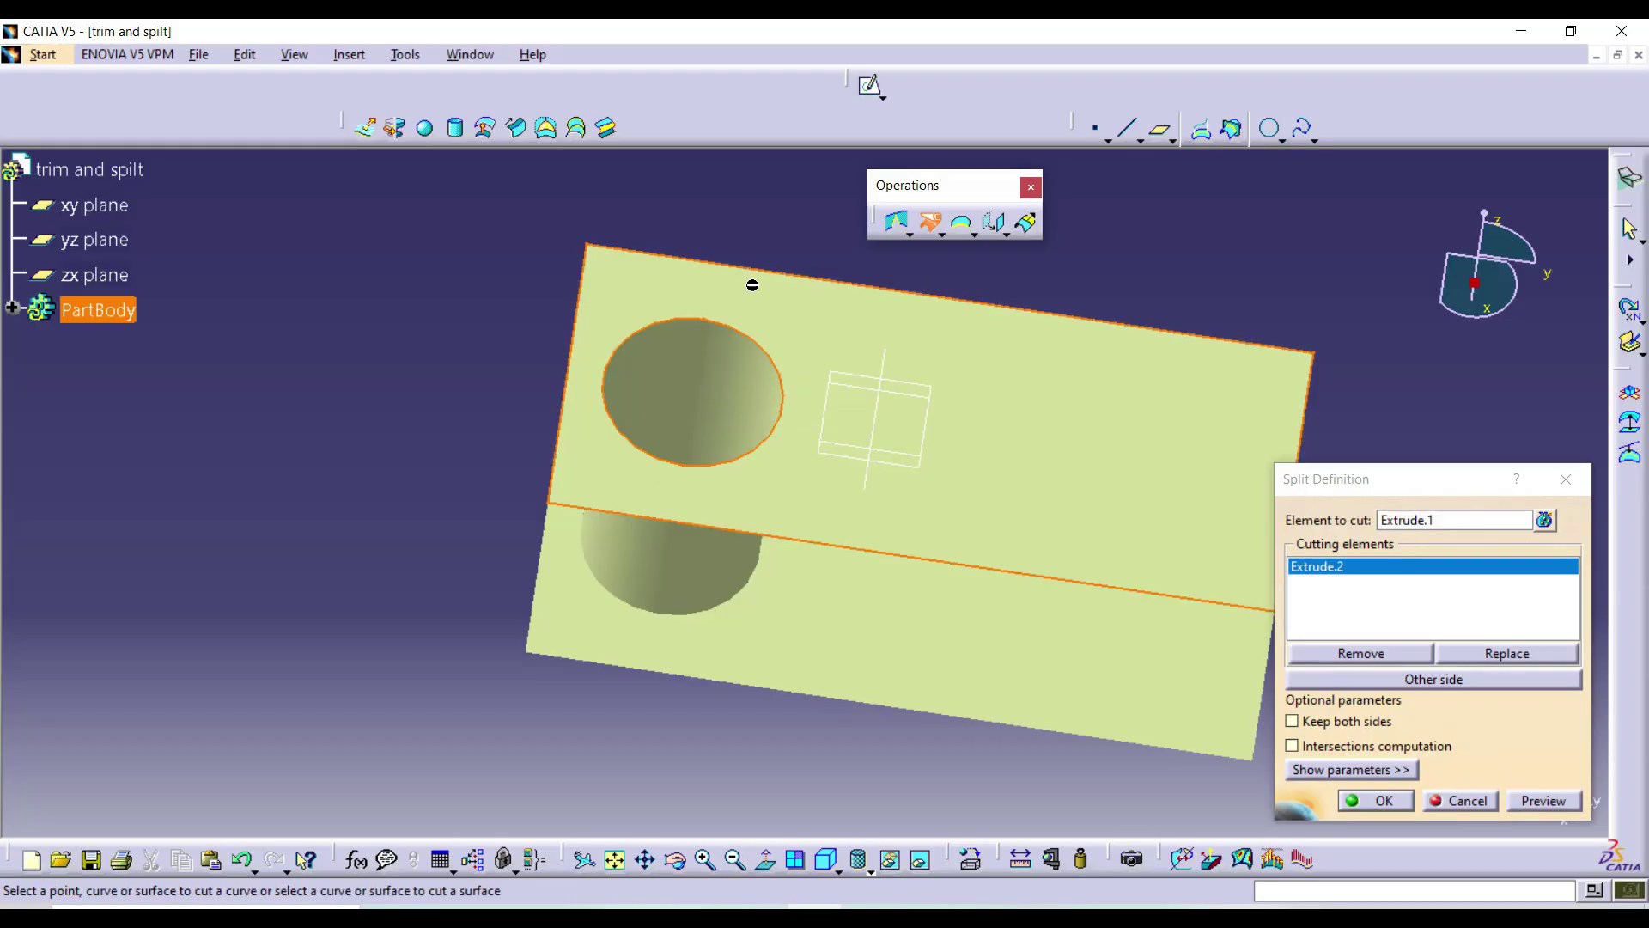
pyautogui.click(1397, 803)
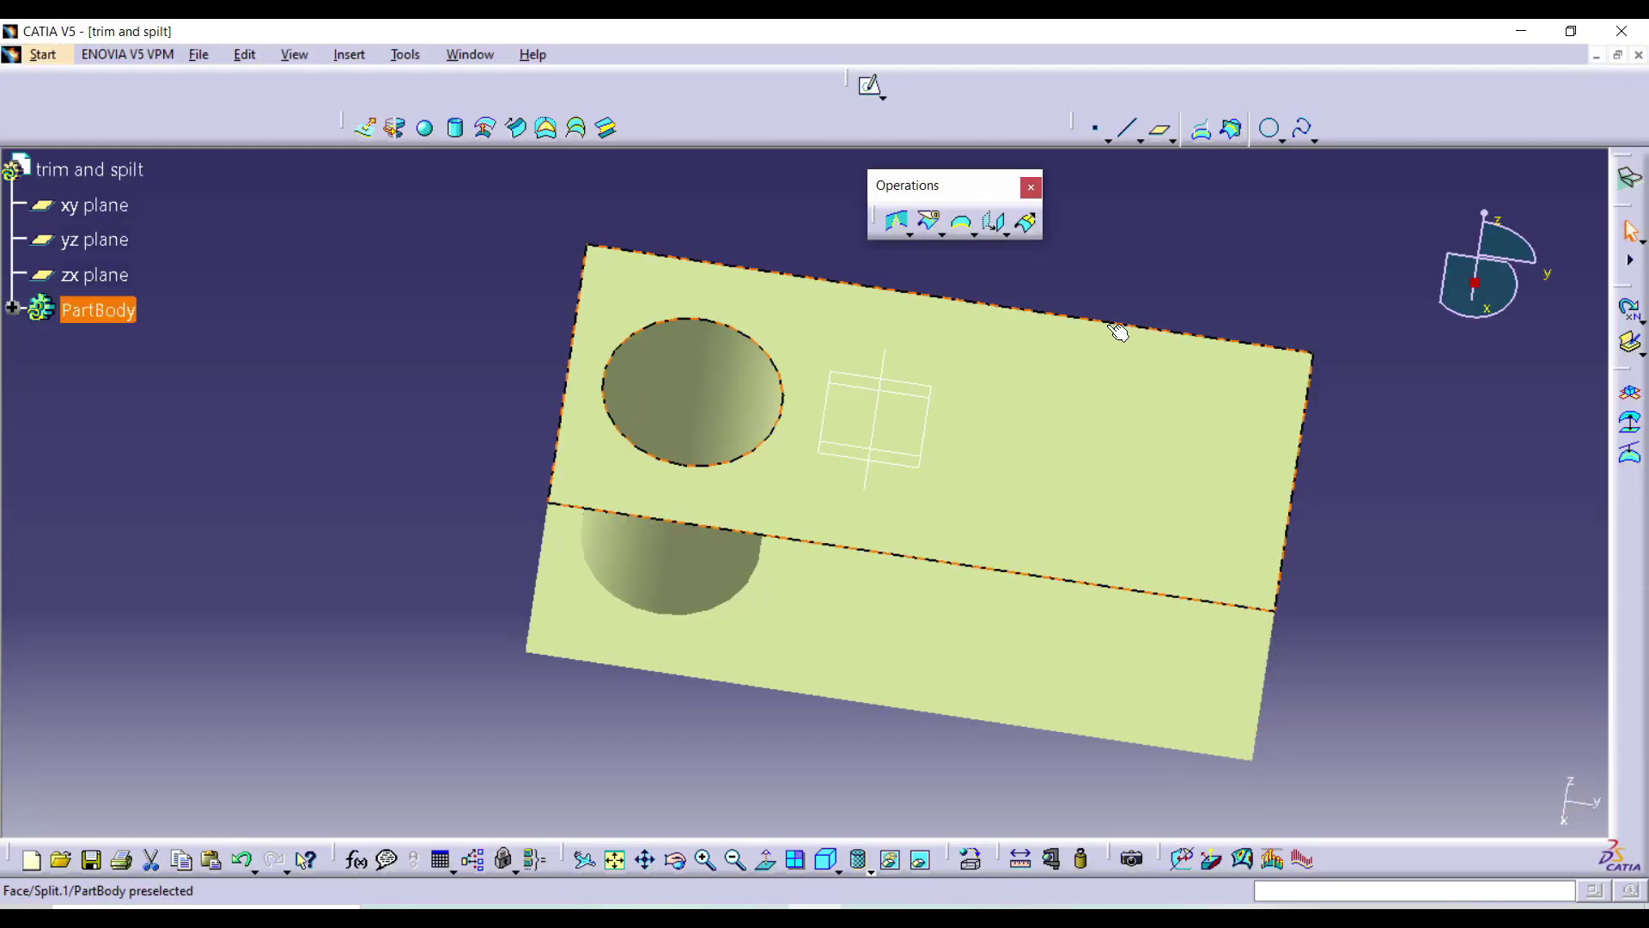
pyautogui.moveTo(1116, 327); pyautogui.dragTo(780, 526, button='middle')
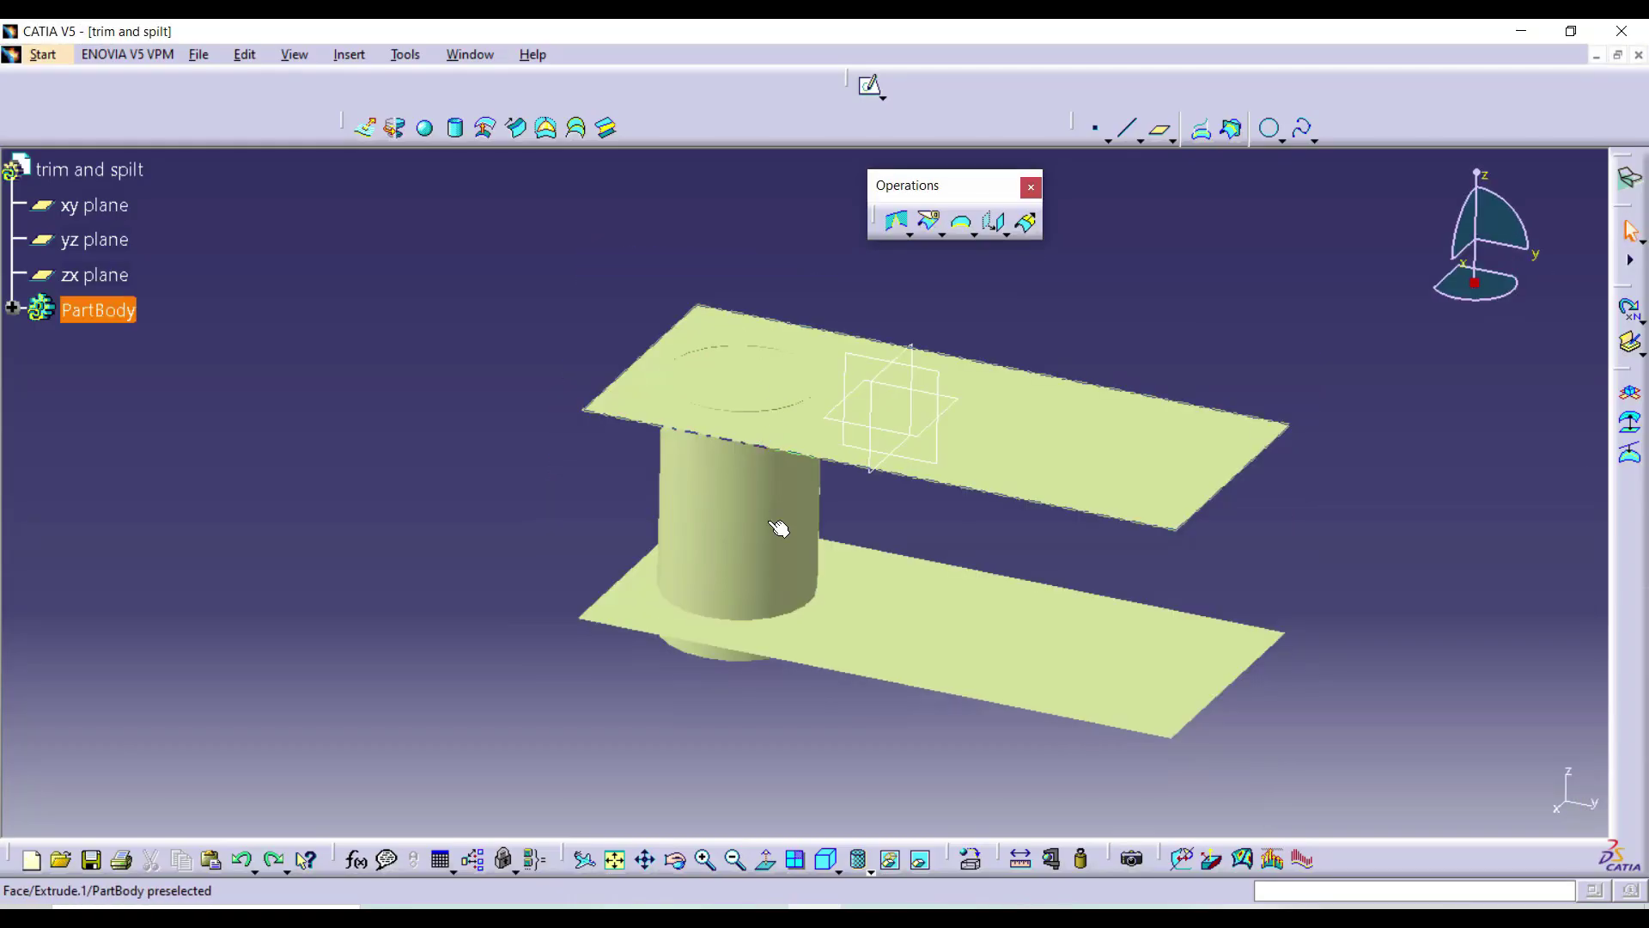
# - Set up a Split with both flat surfaces as the elements to cut and the cylinder as the cutting element
pyautogui.click(941, 230)
pyautogui.click(962, 254)
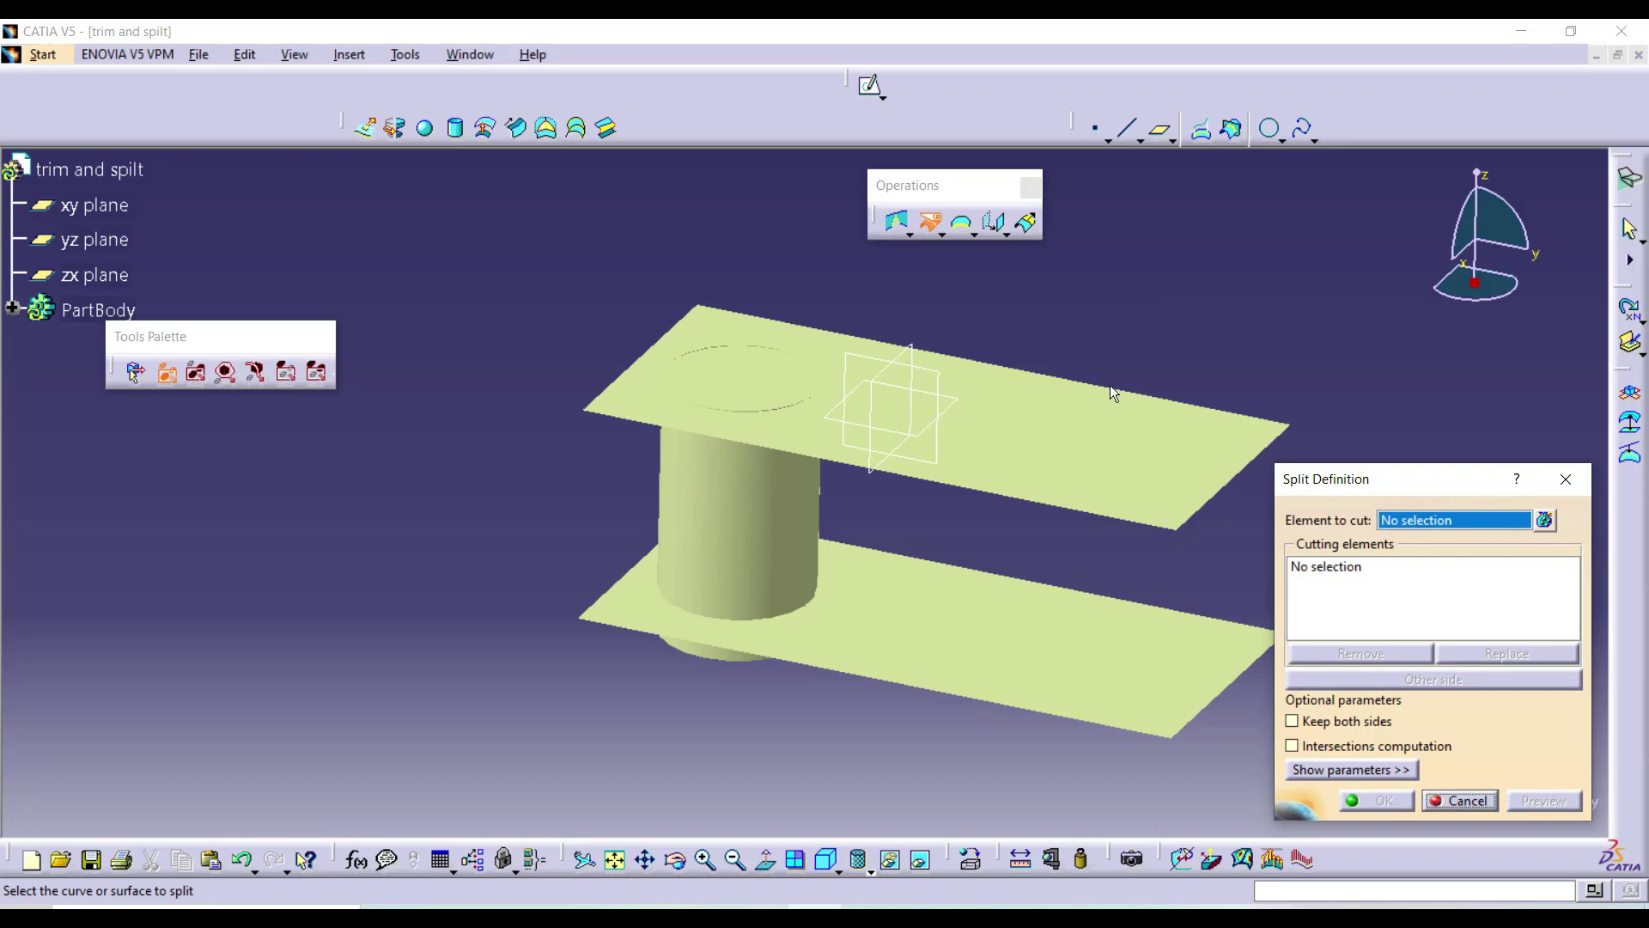
pyautogui.click(1068, 438)
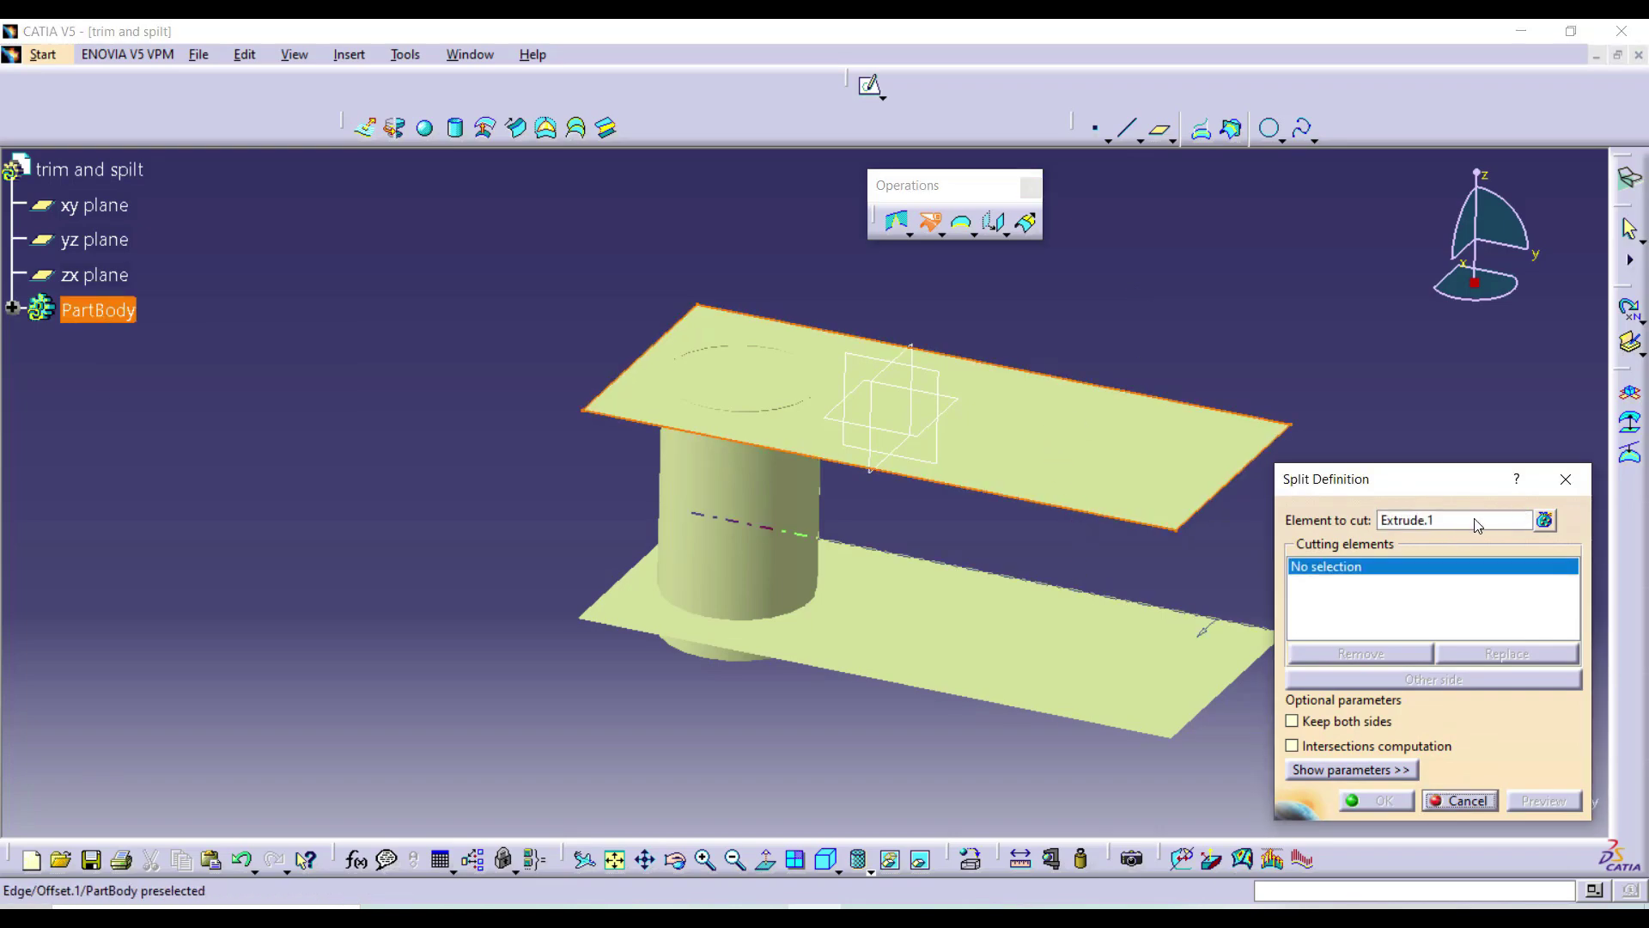
pyautogui.click(1545, 521)
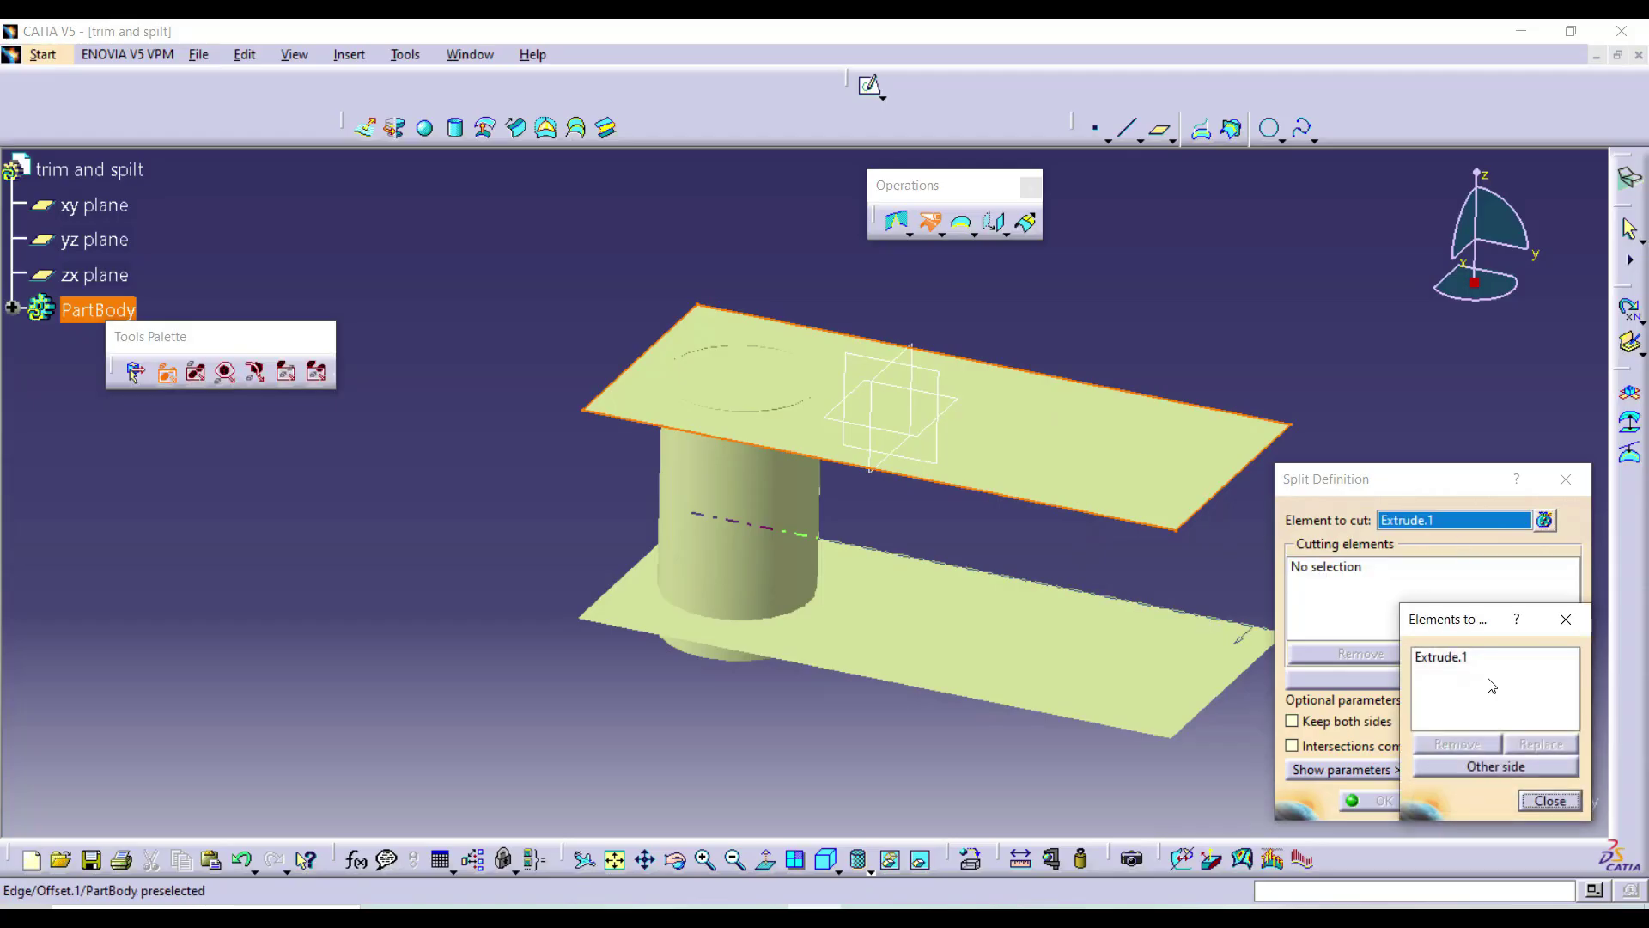
pyautogui.click(1016, 660)
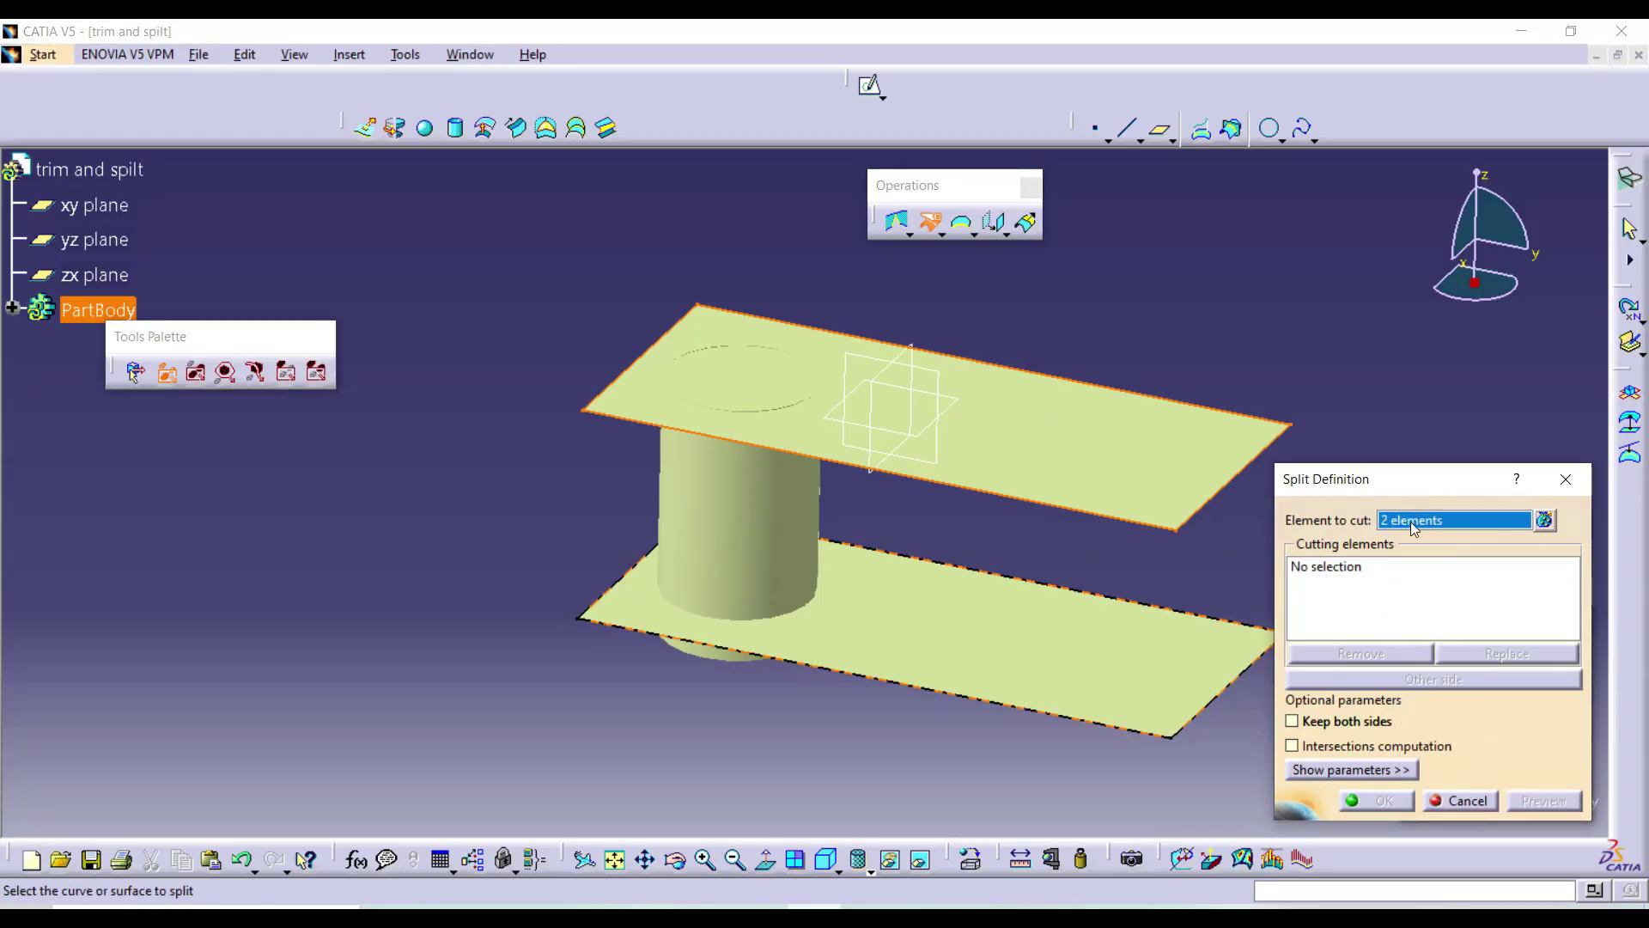
pyautogui.click(1359, 584)
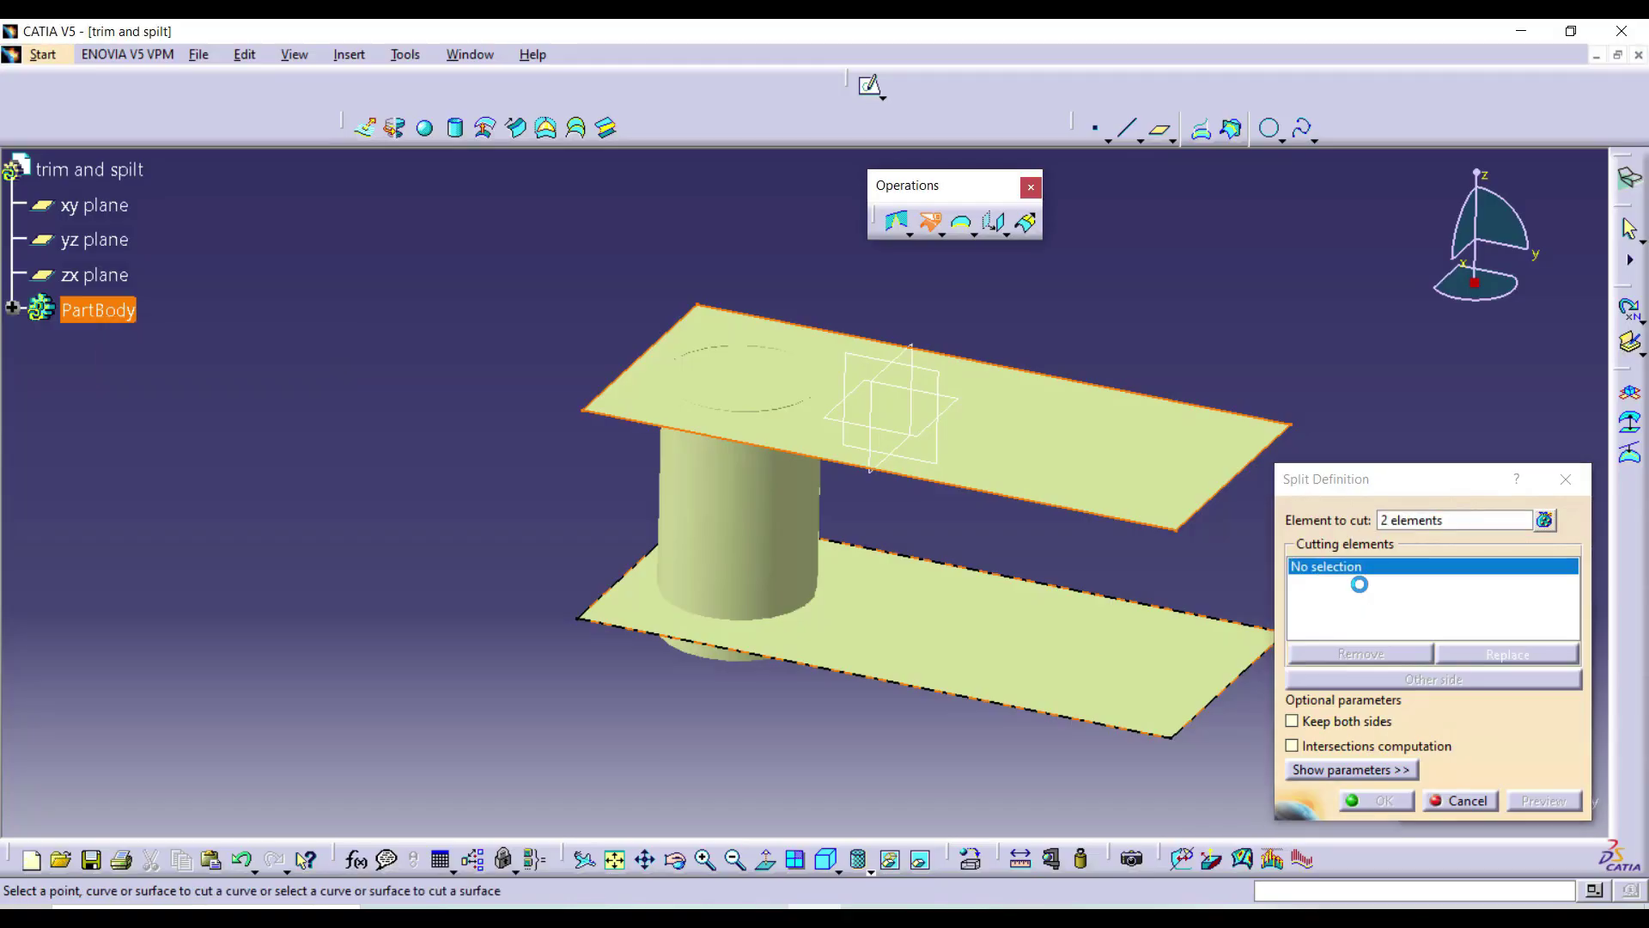
pyautogui.click(787, 524)
pyautogui.moveTo(782, 517); pyautogui.dragTo(905, 368, button='middle')
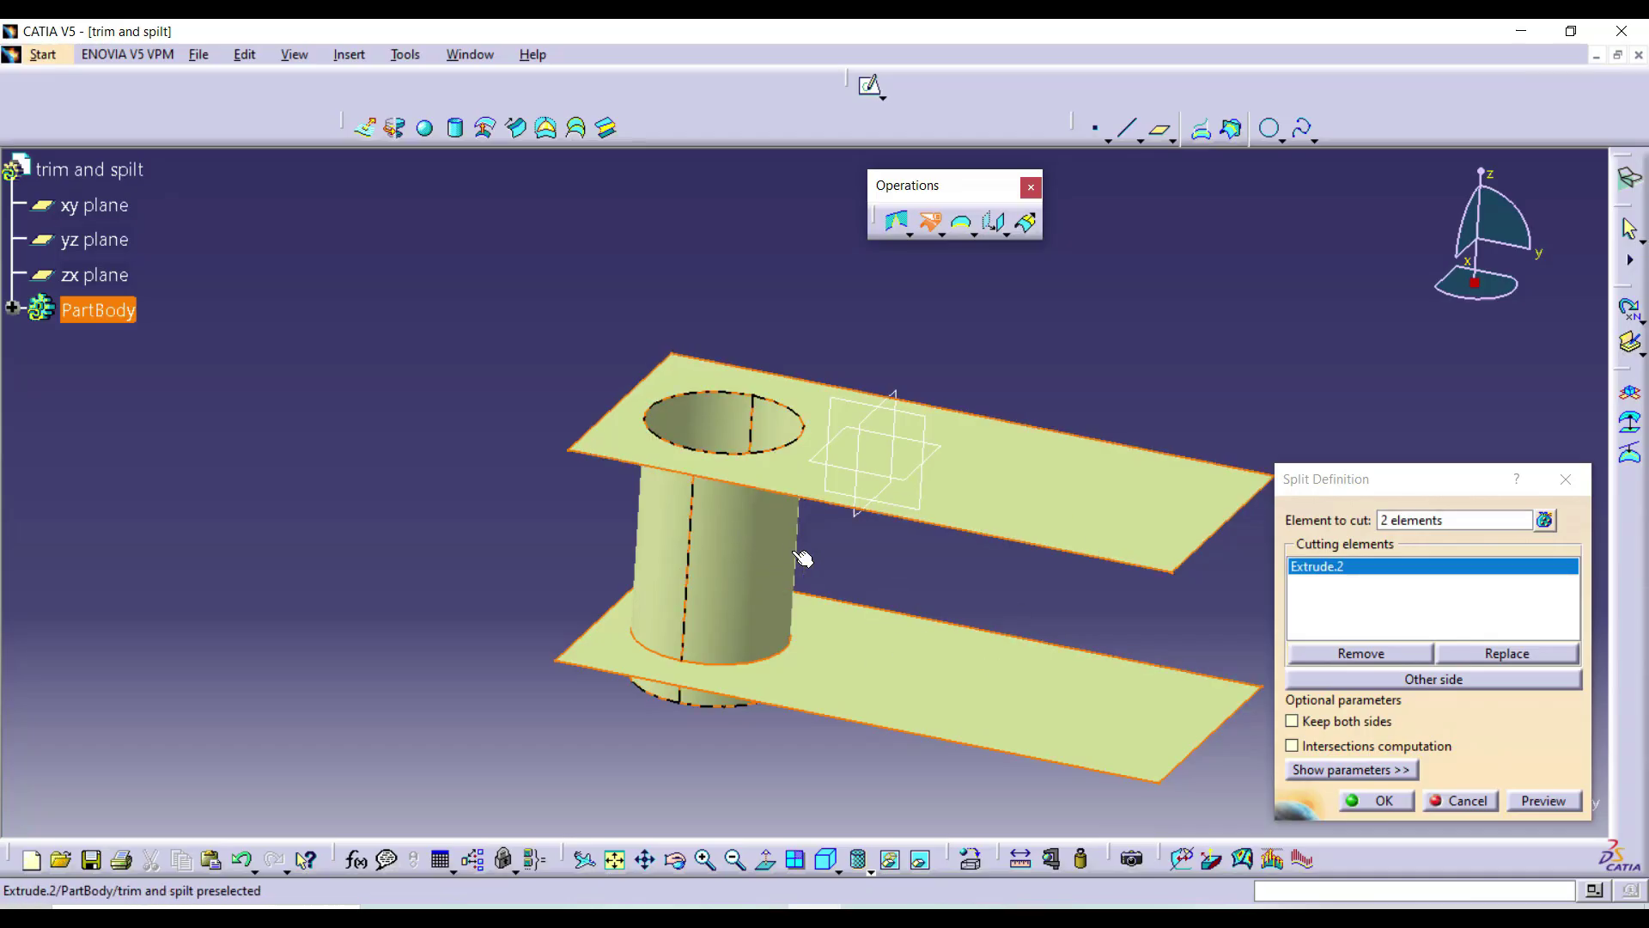
pyautogui.moveTo(858, 561); pyautogui.dragTo(832, 658, button='middle')
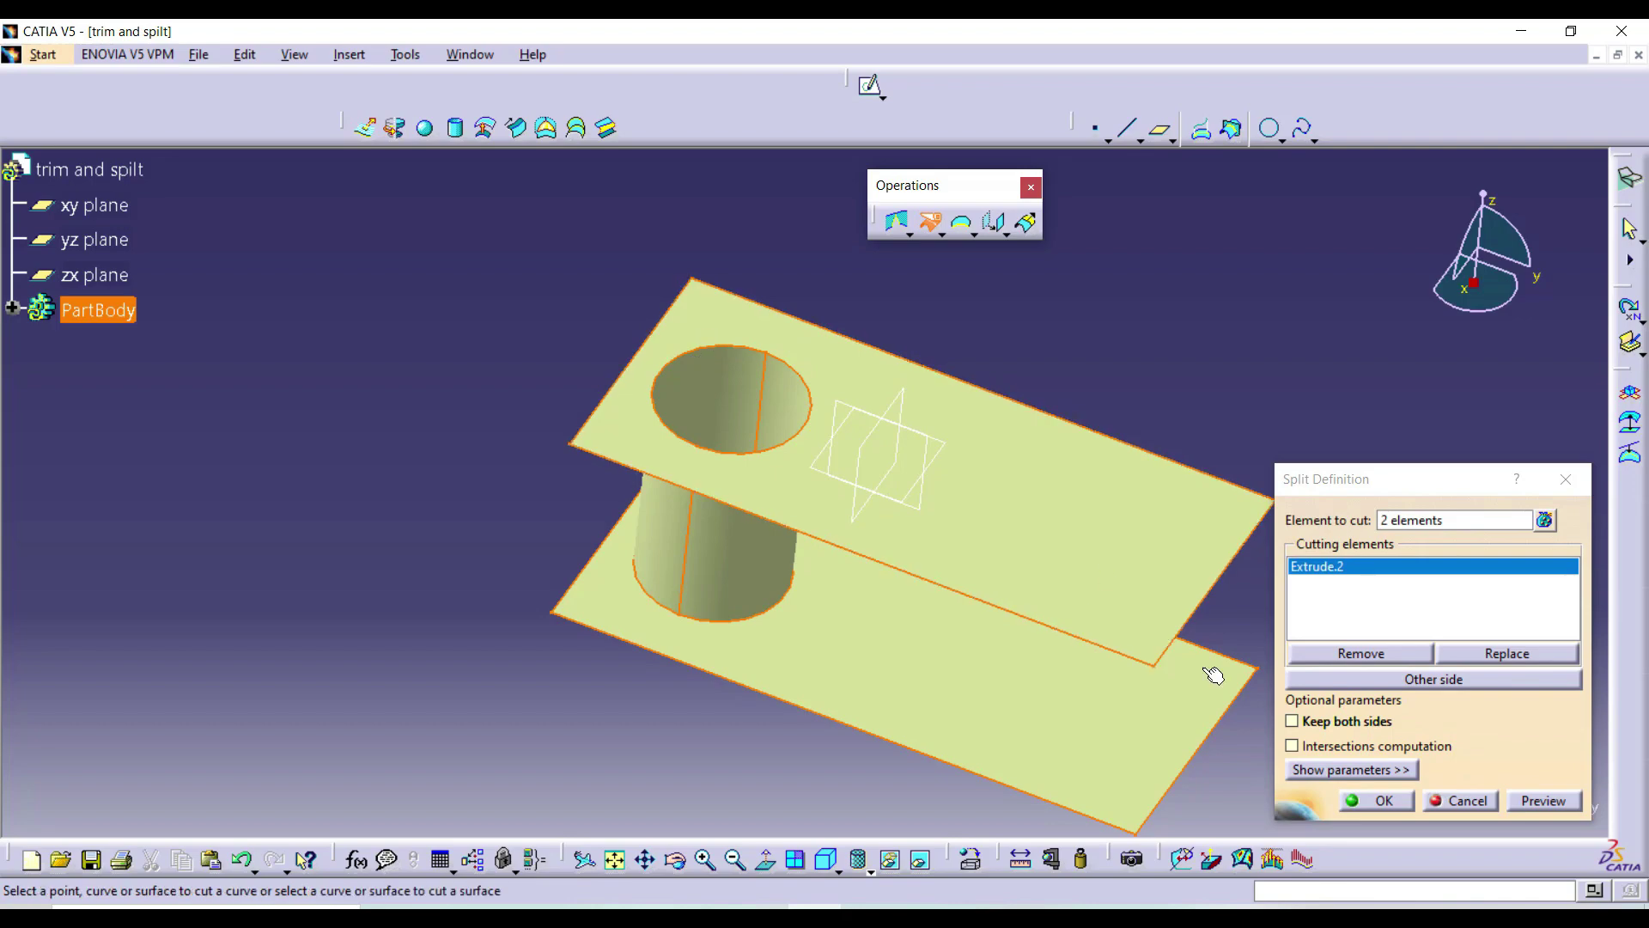
# - Compare both sides of the double split and apply it keeping the flat surfaces outside the cylinder
pyautogui.click(1428, 687)
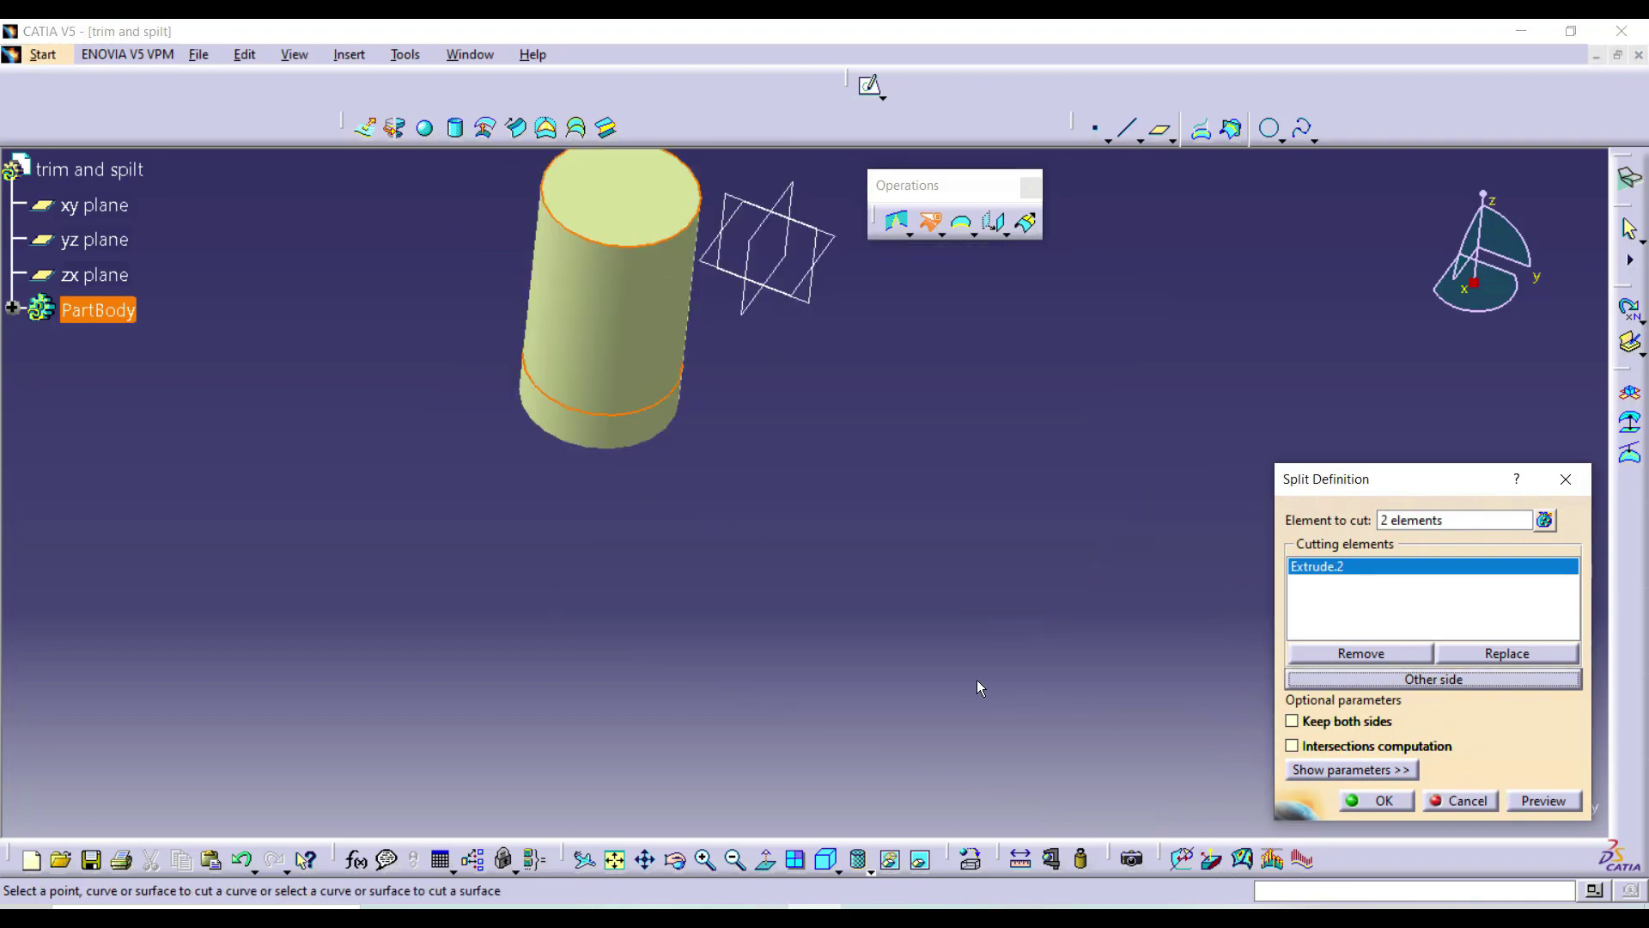
pyautogui.moveTo(981, 687); pyautogui.dragTo(876, 309, button='middle')
pyautogui.moveTo(802, 484); pyautogui.dragTo(898, 632, button='middle')
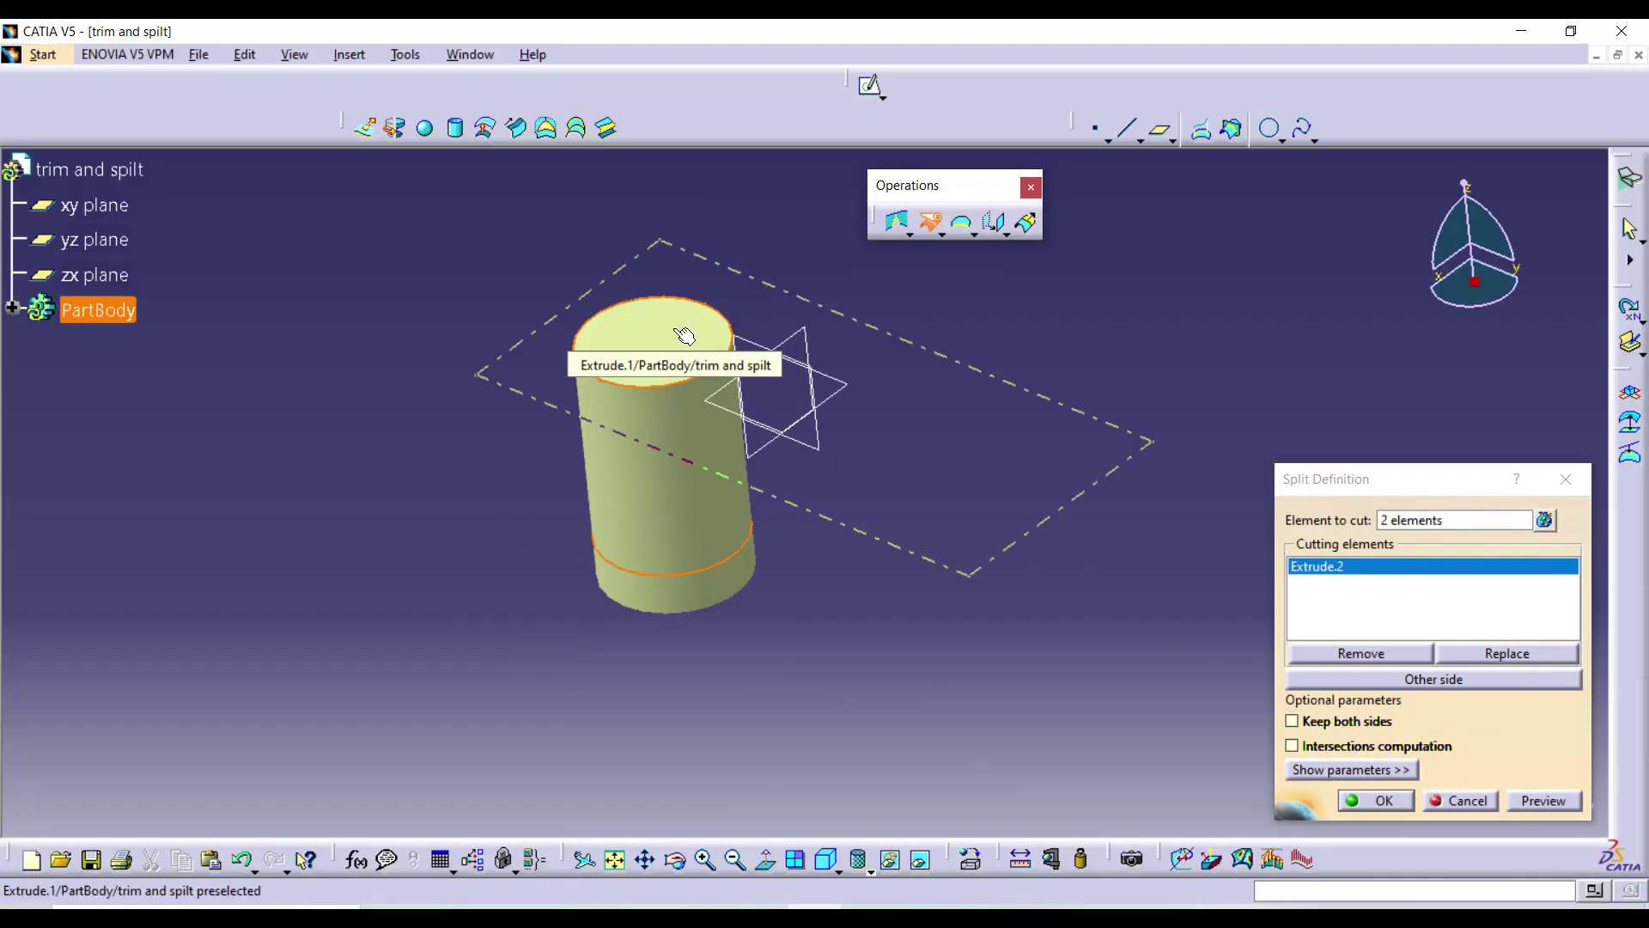
pyautogui.click(1421, 678)
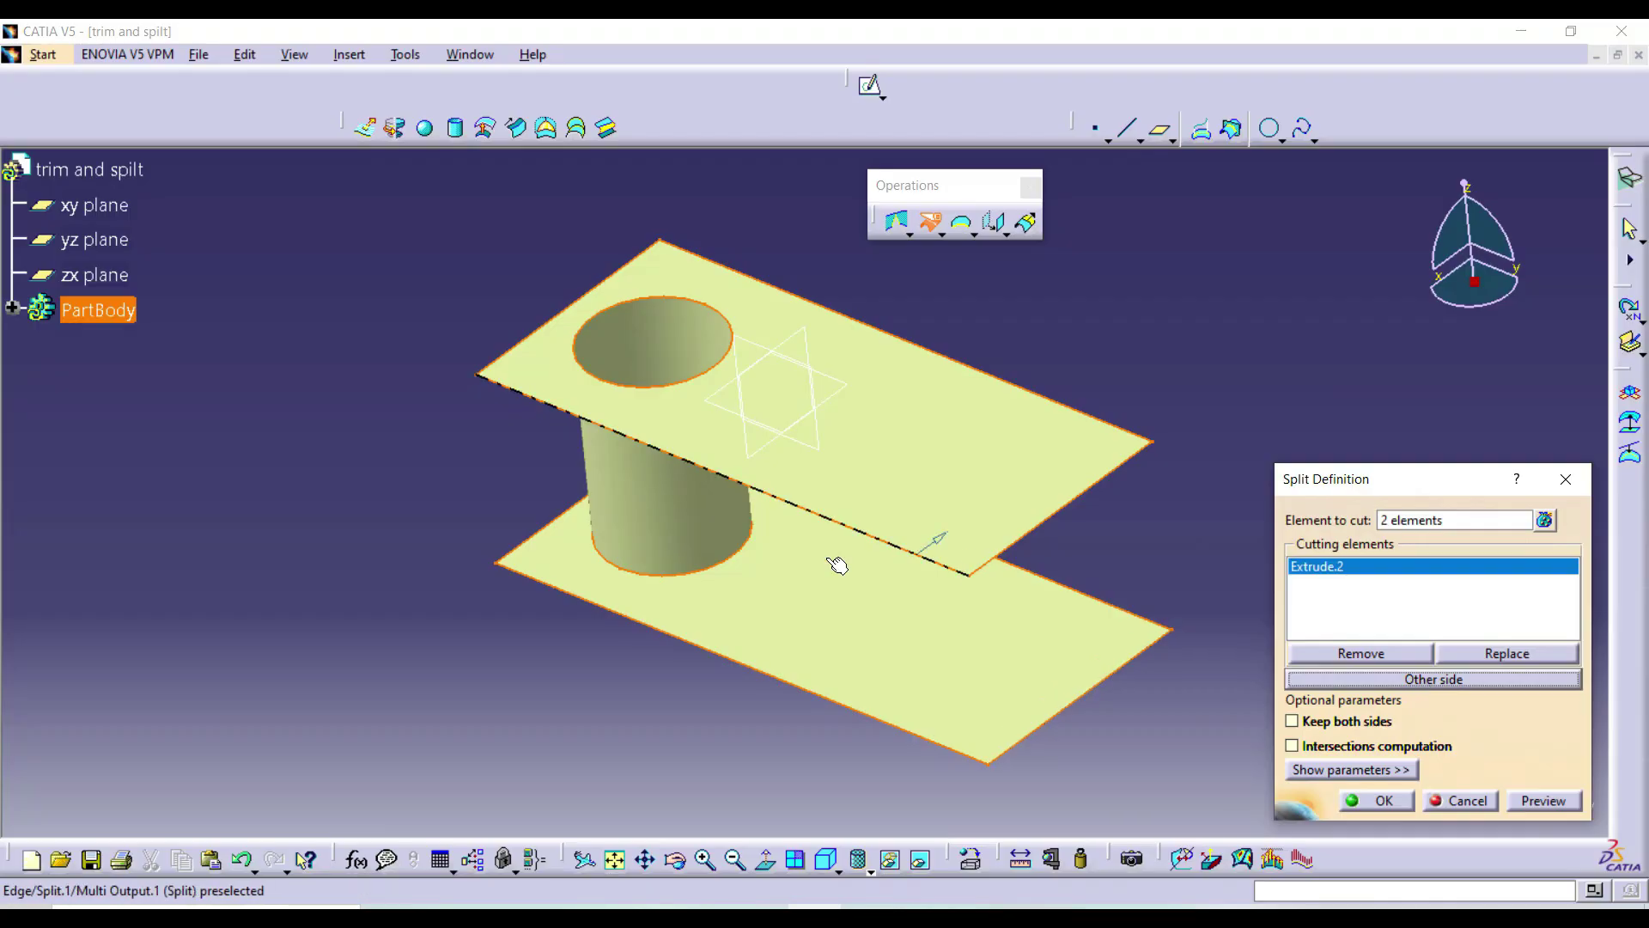
pyautogui.moveTo(730, 494); pyautogui.dragTo(737, 756, button='middle')
pyautogui.click(1370, 800)
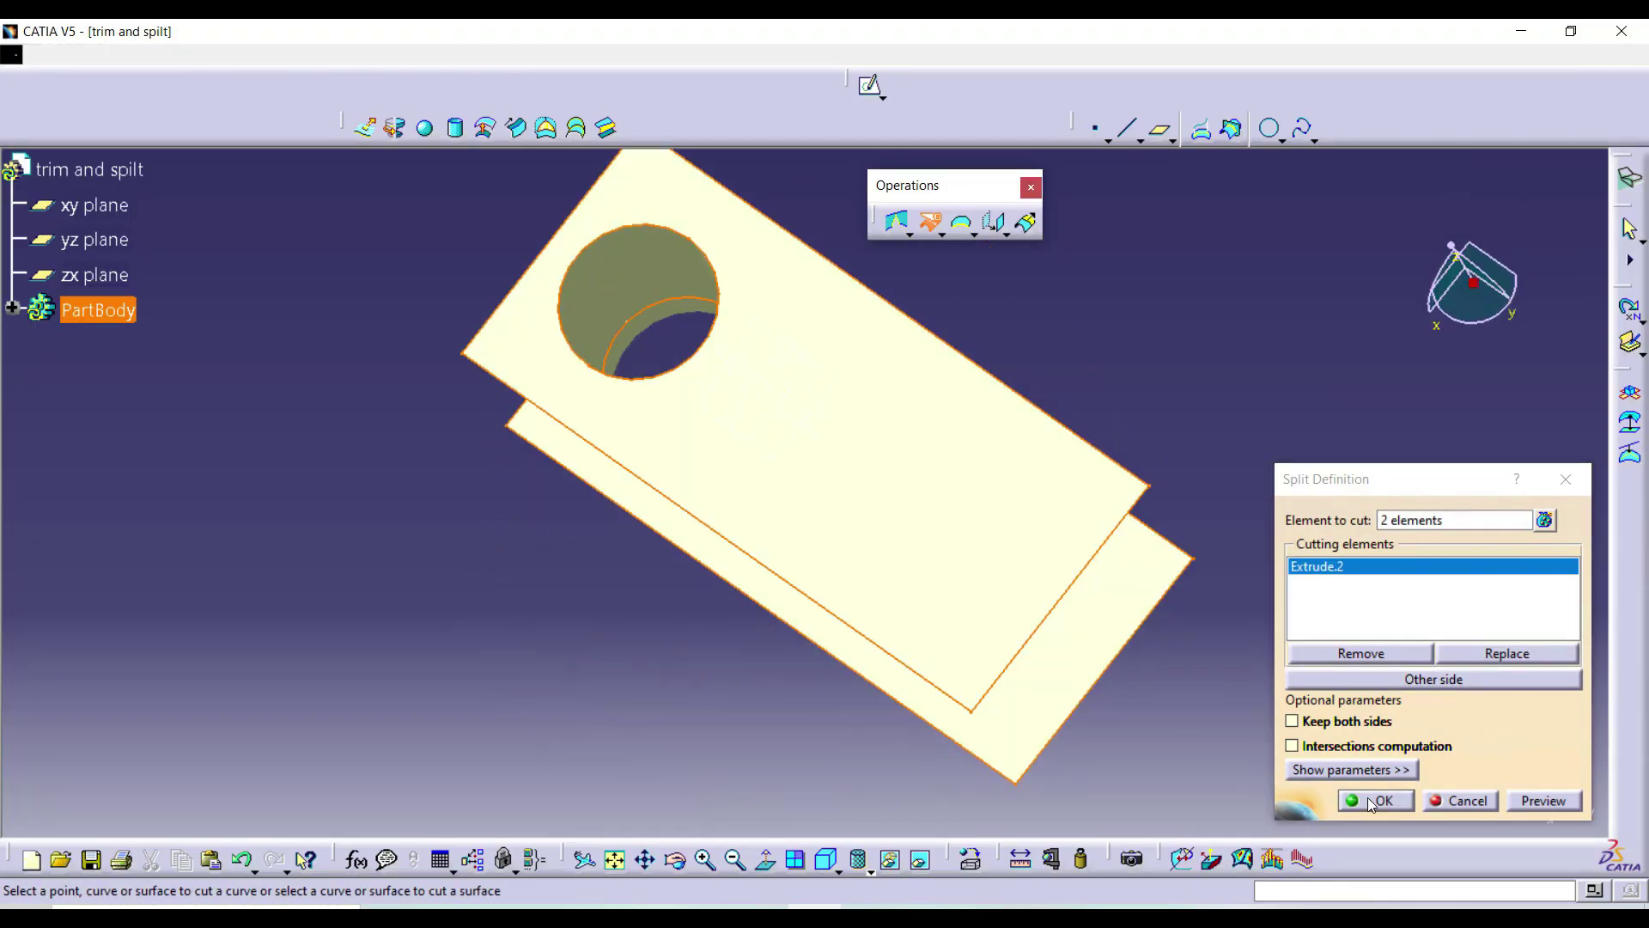
# - Hide the cylinder to expose the holes in both flat surfaces
pyautogui.moveTo(841, 558); pyautogui.dragTo(711, 513, button='middle')
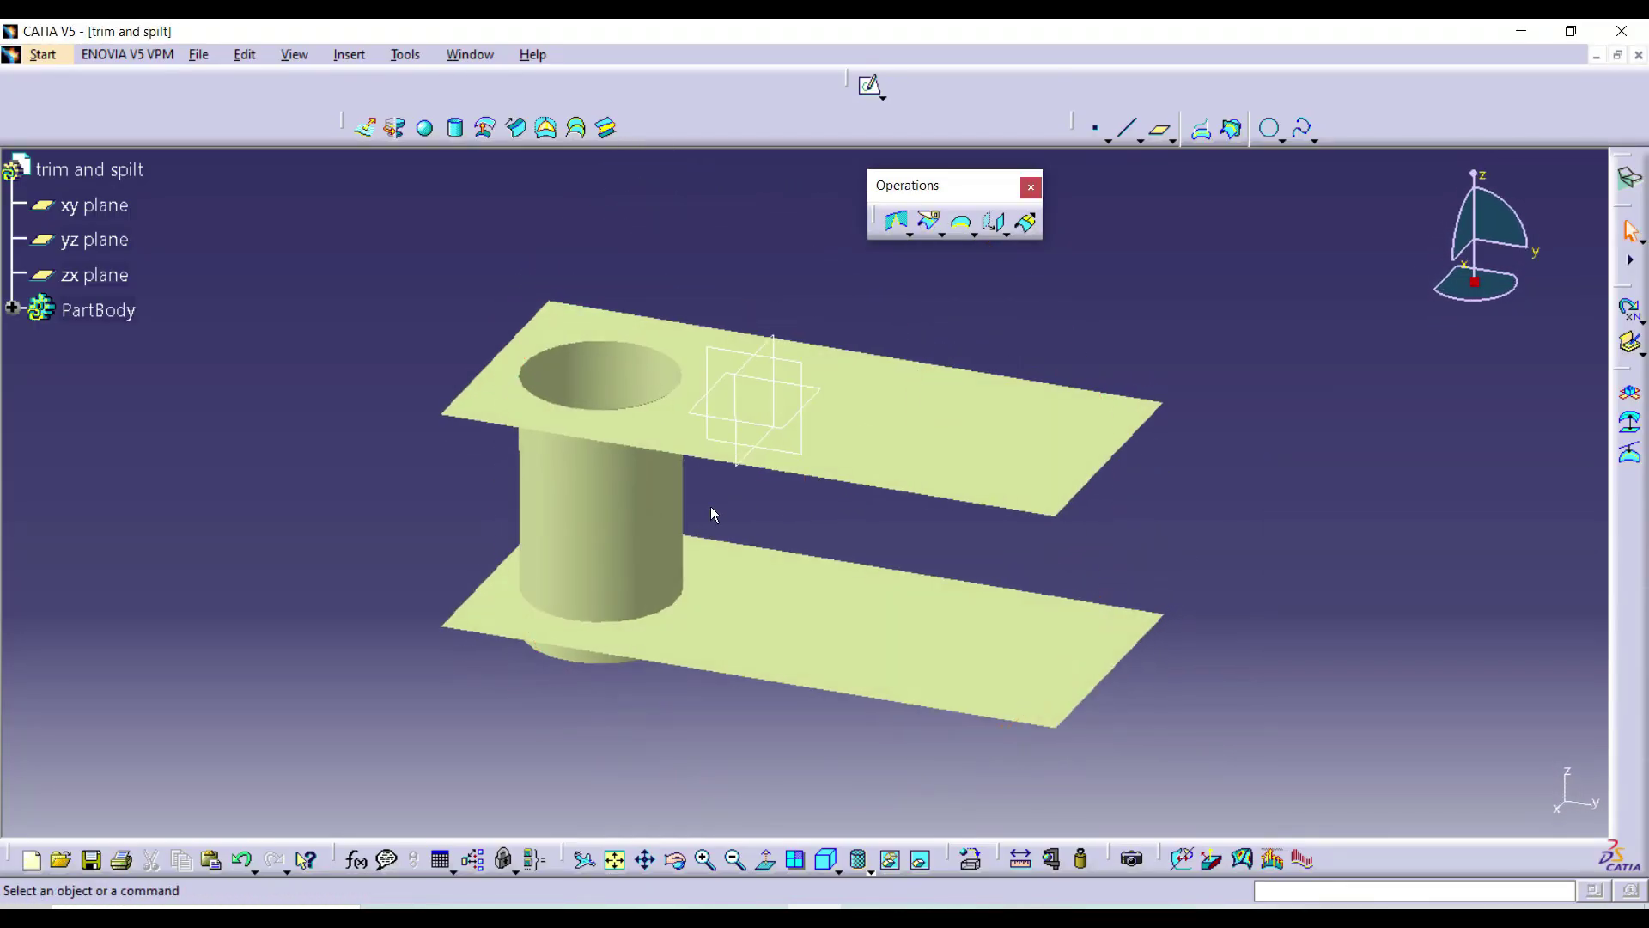
pyautogui.rightClick(641, 476)
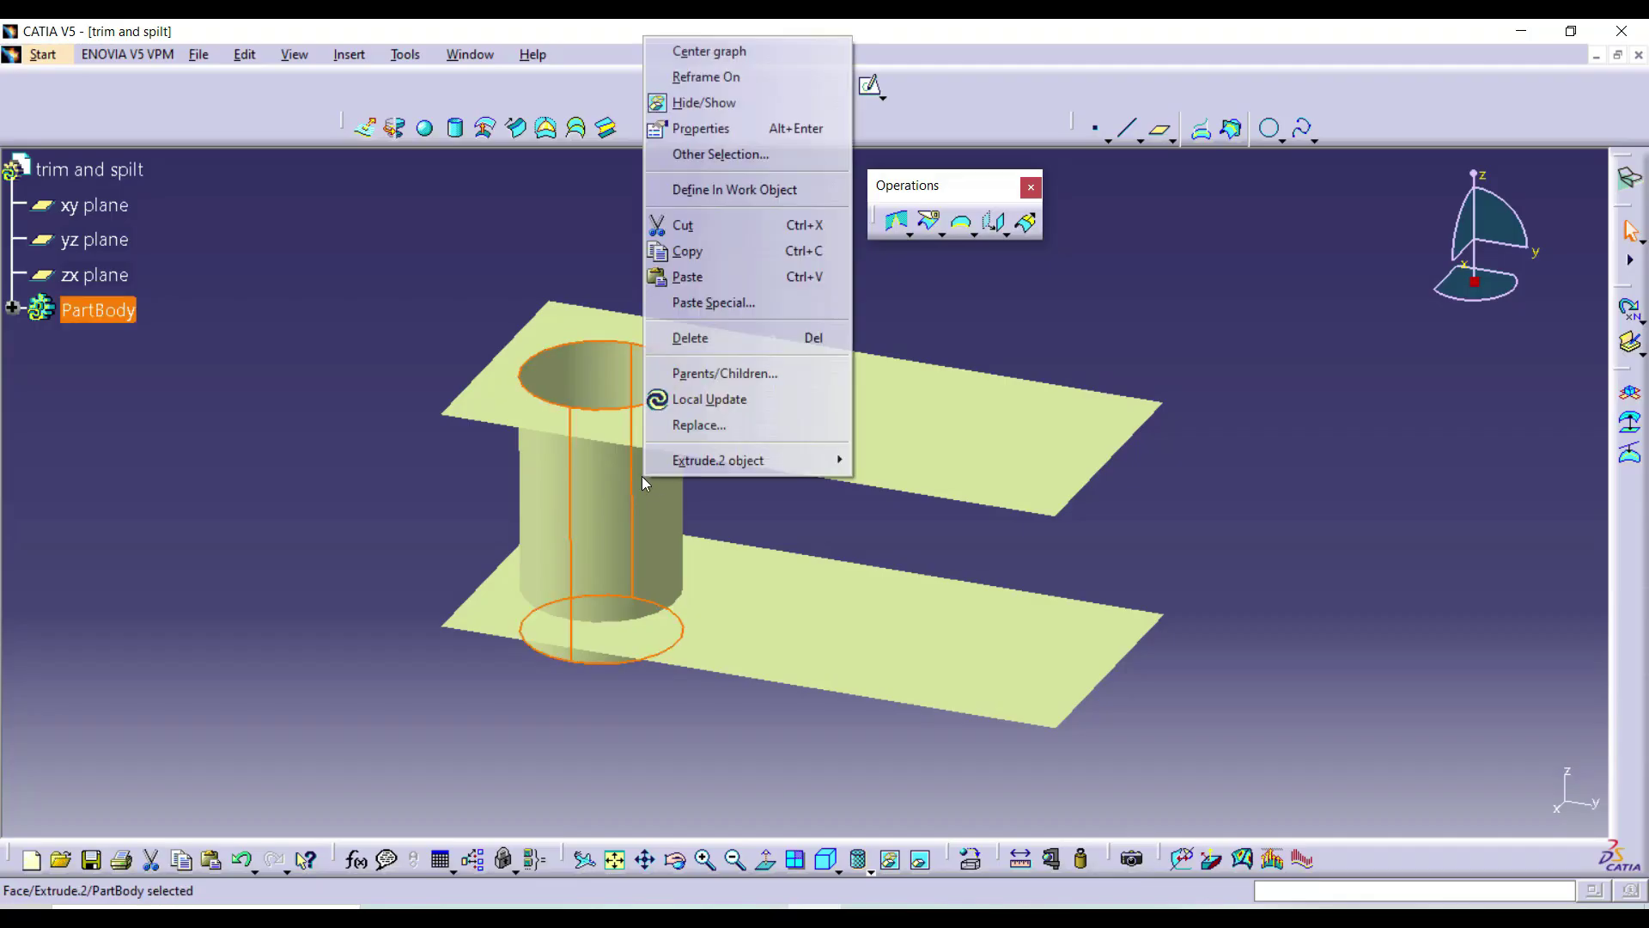
pyautogui.click(703, 102)
pyautogui.moveTo(775, 307); pyautogui.dragTo(705, 335, button='middle')
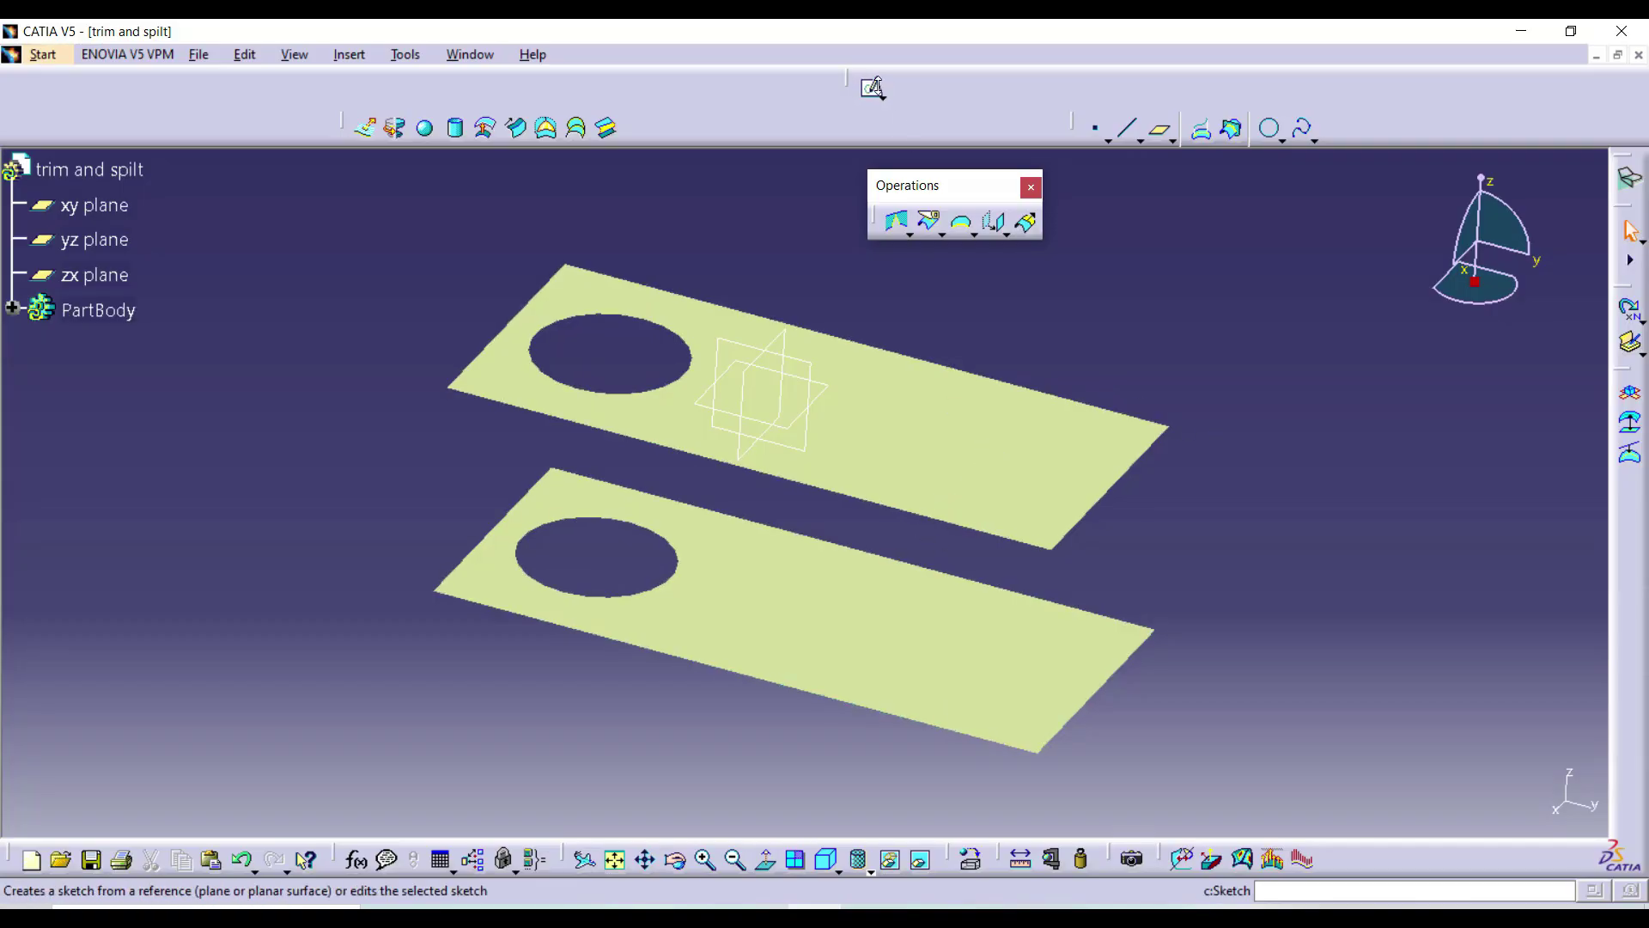
# - On the upper flat surface, sketch a circle of about 12.4 mm radius centred on the vertical axis near the end opposite the hole, and exit the sketch
pyautogui.click(873, 117)
pyautogui.click(988, 452)
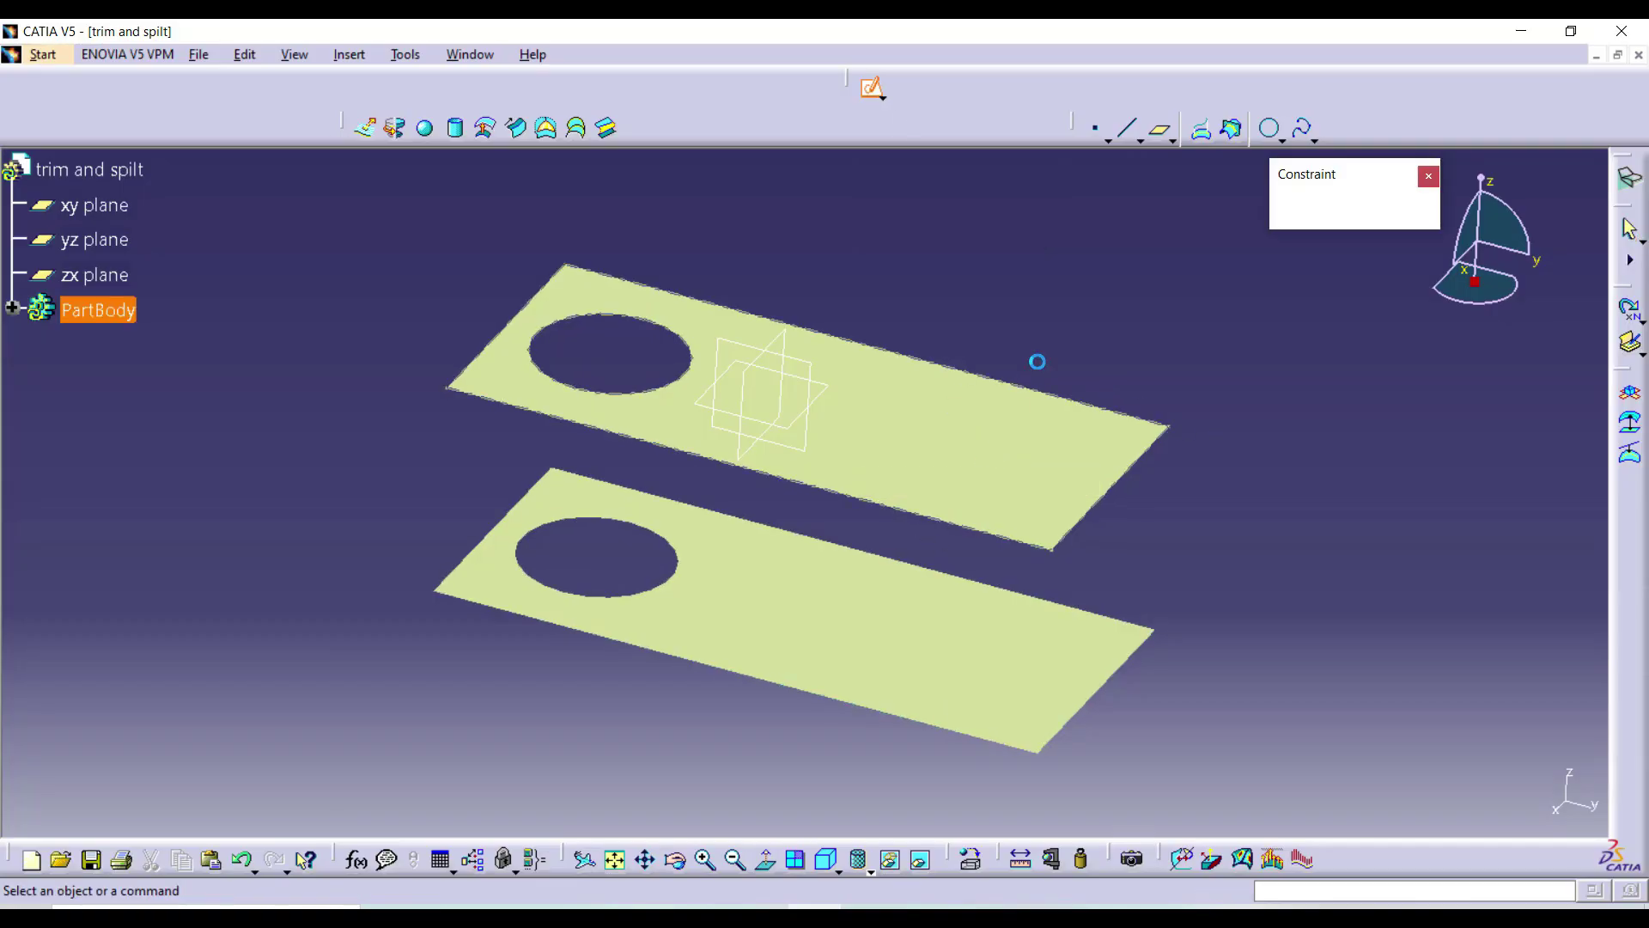
pyautogui.click(737, 97)
pyautogui.click(754, 175)
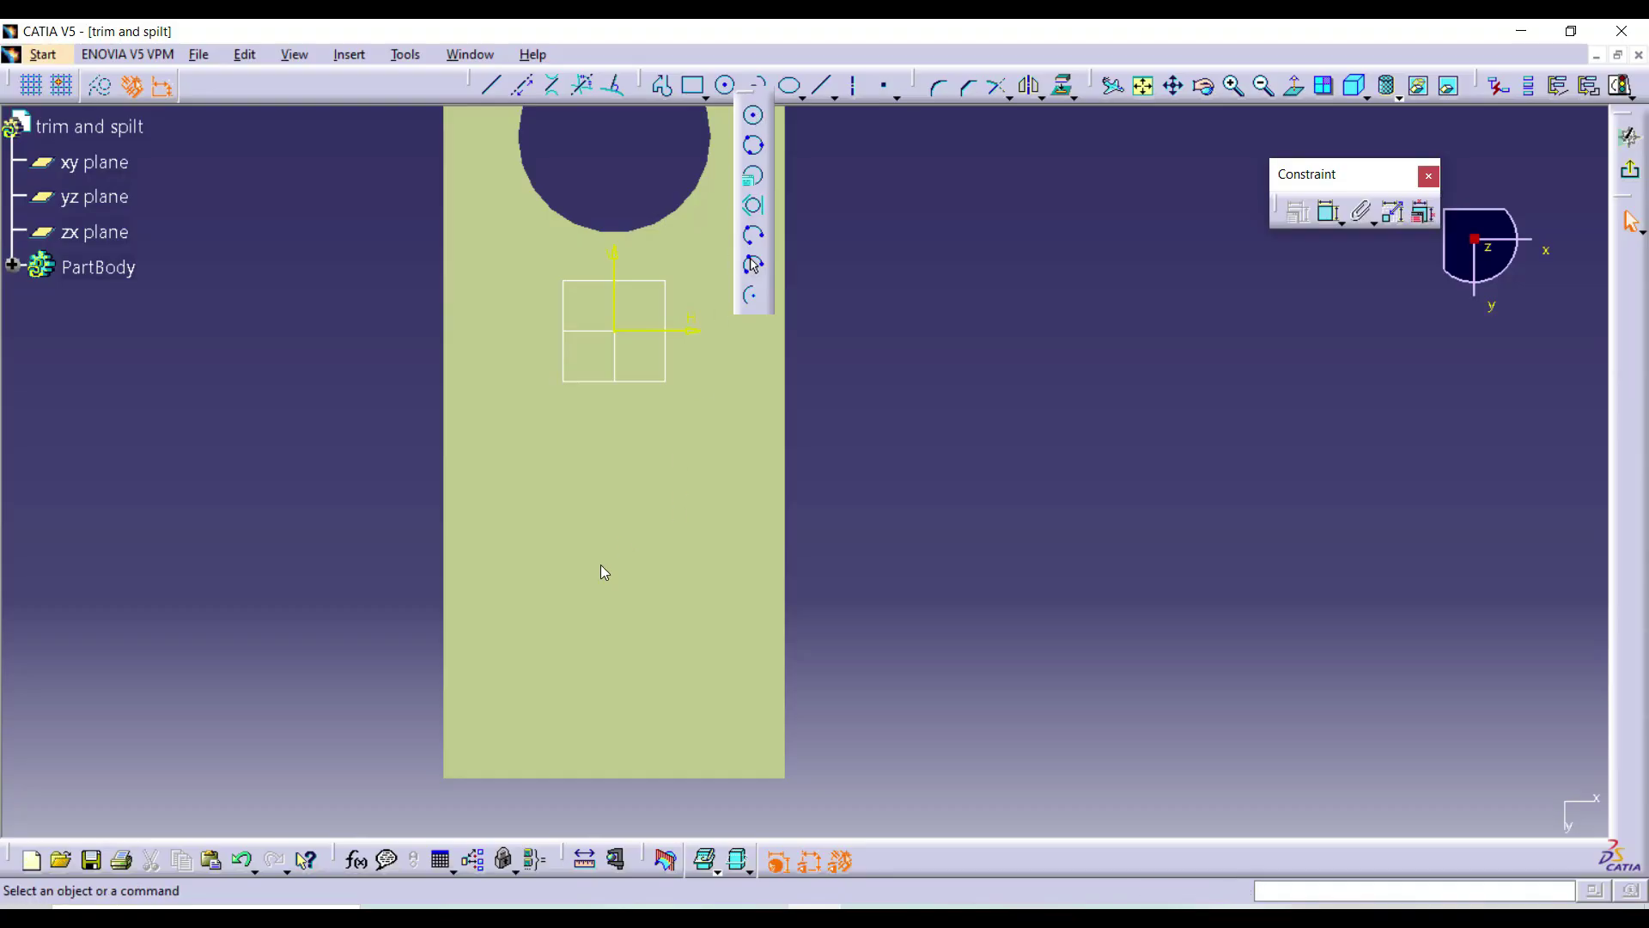
pyautogui.click(615, 592)
pyautogui.click(657, 537)
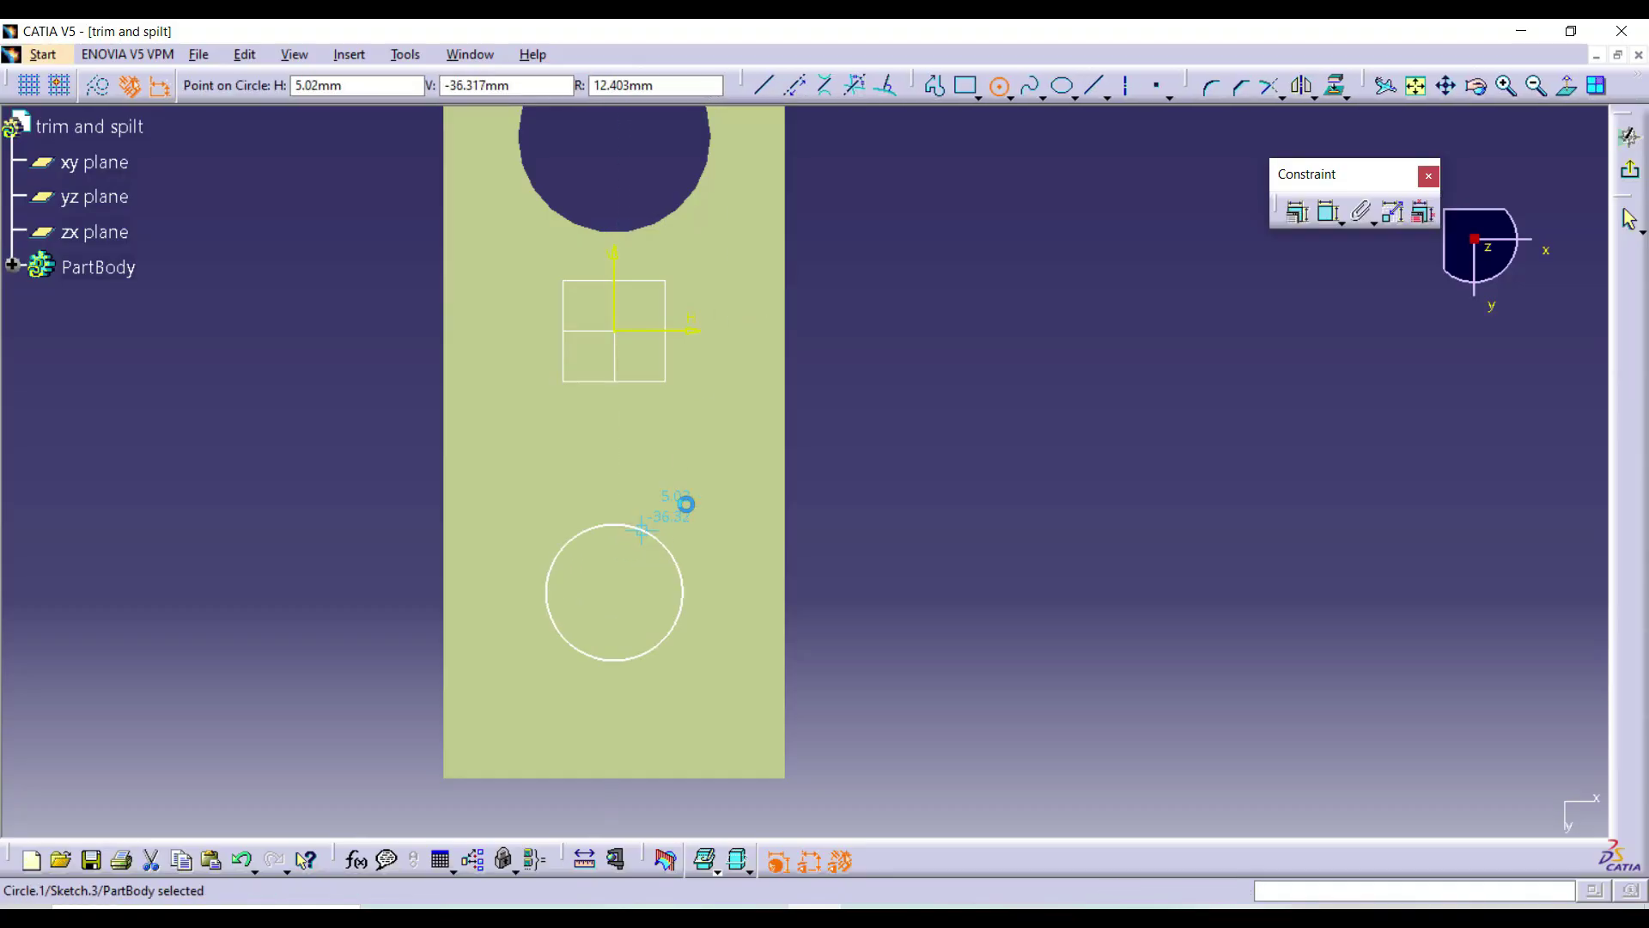
pyautogui.click(1630, 136)
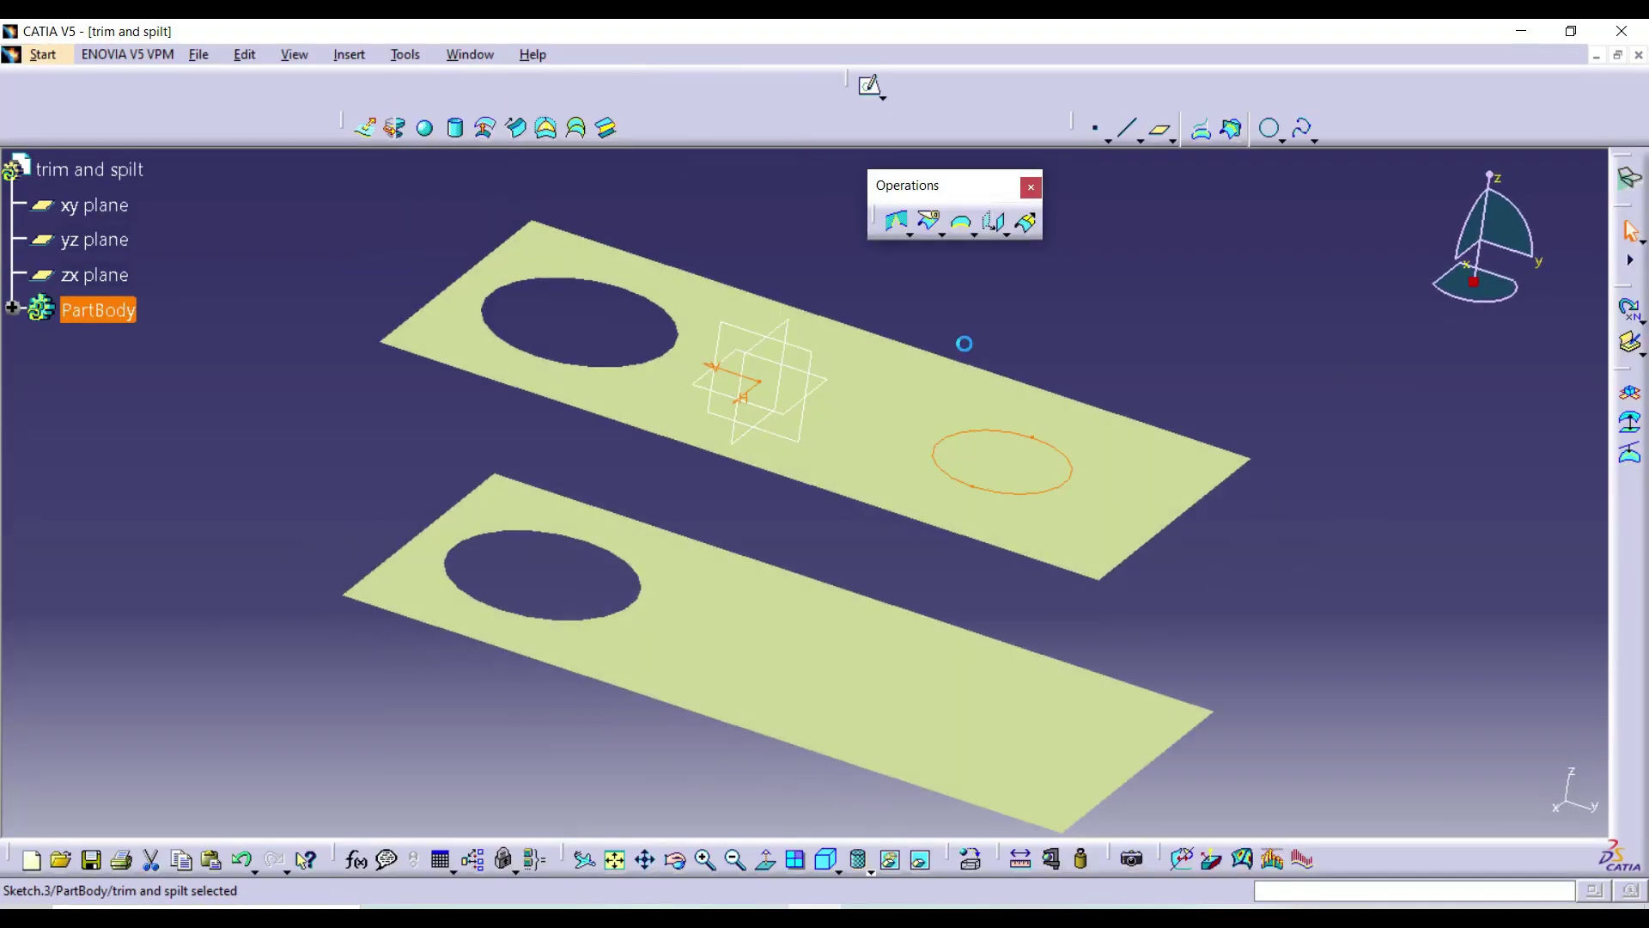
# - Extrude the new circle down through the lower surface, with limit 1 at 60 mm and limit 2 at 0 mm
pyautogui.click(367, 129)
pyautogui.moveTo(996, 584); pyautogui.dragTo(956, 467, button='middle')
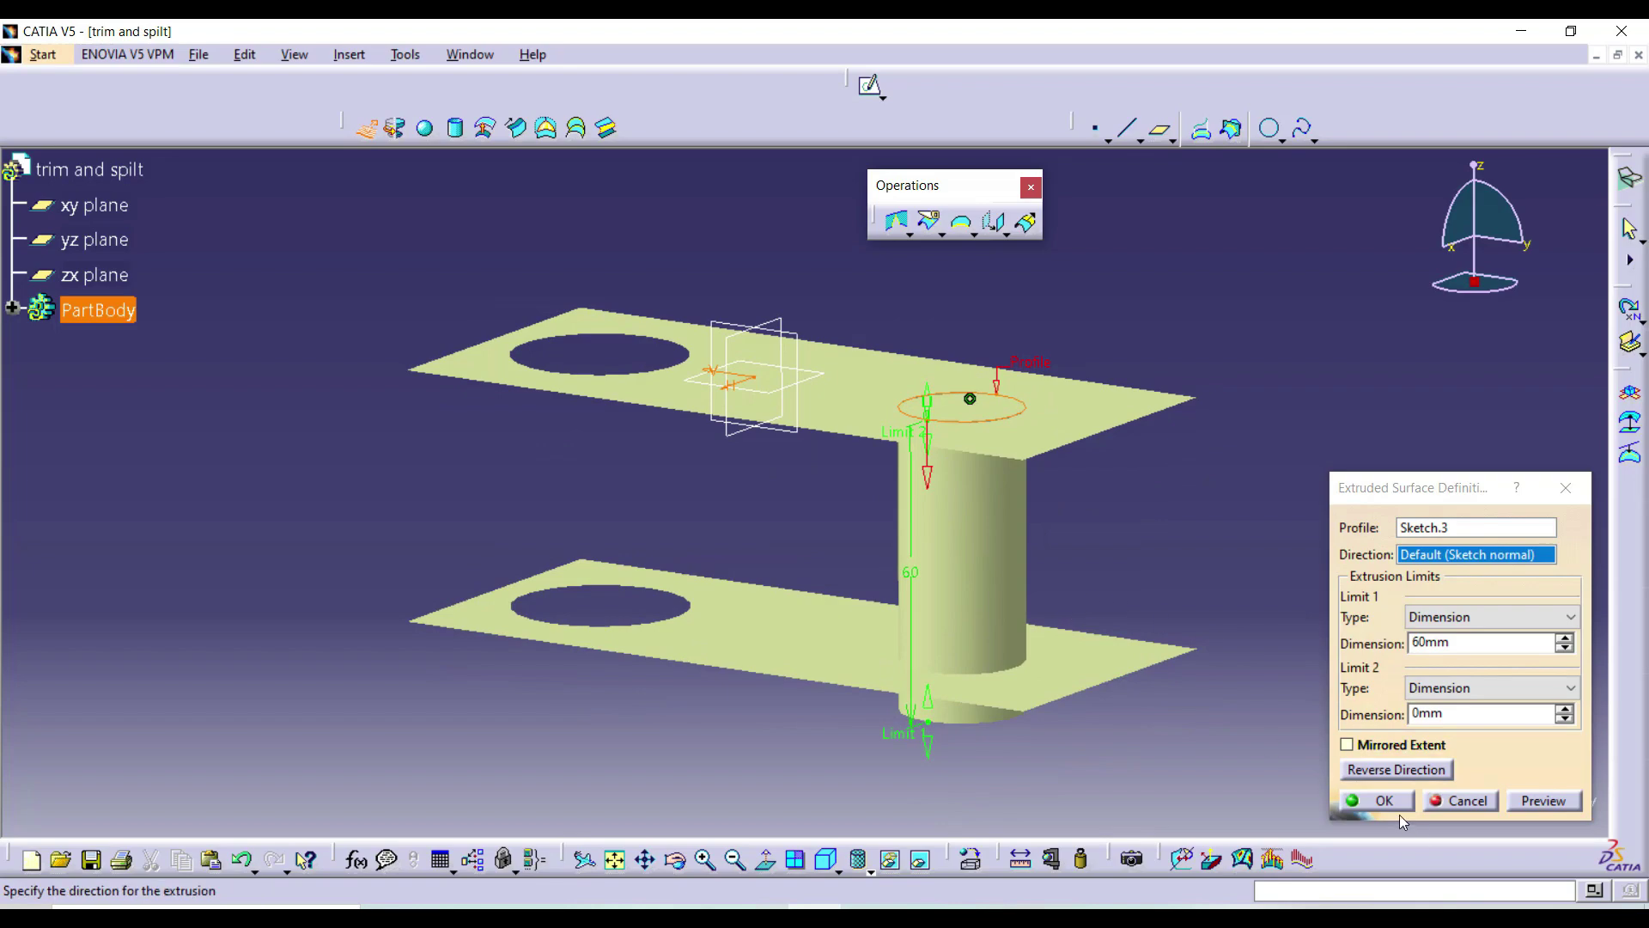
pyautogui.click(1383, 800)
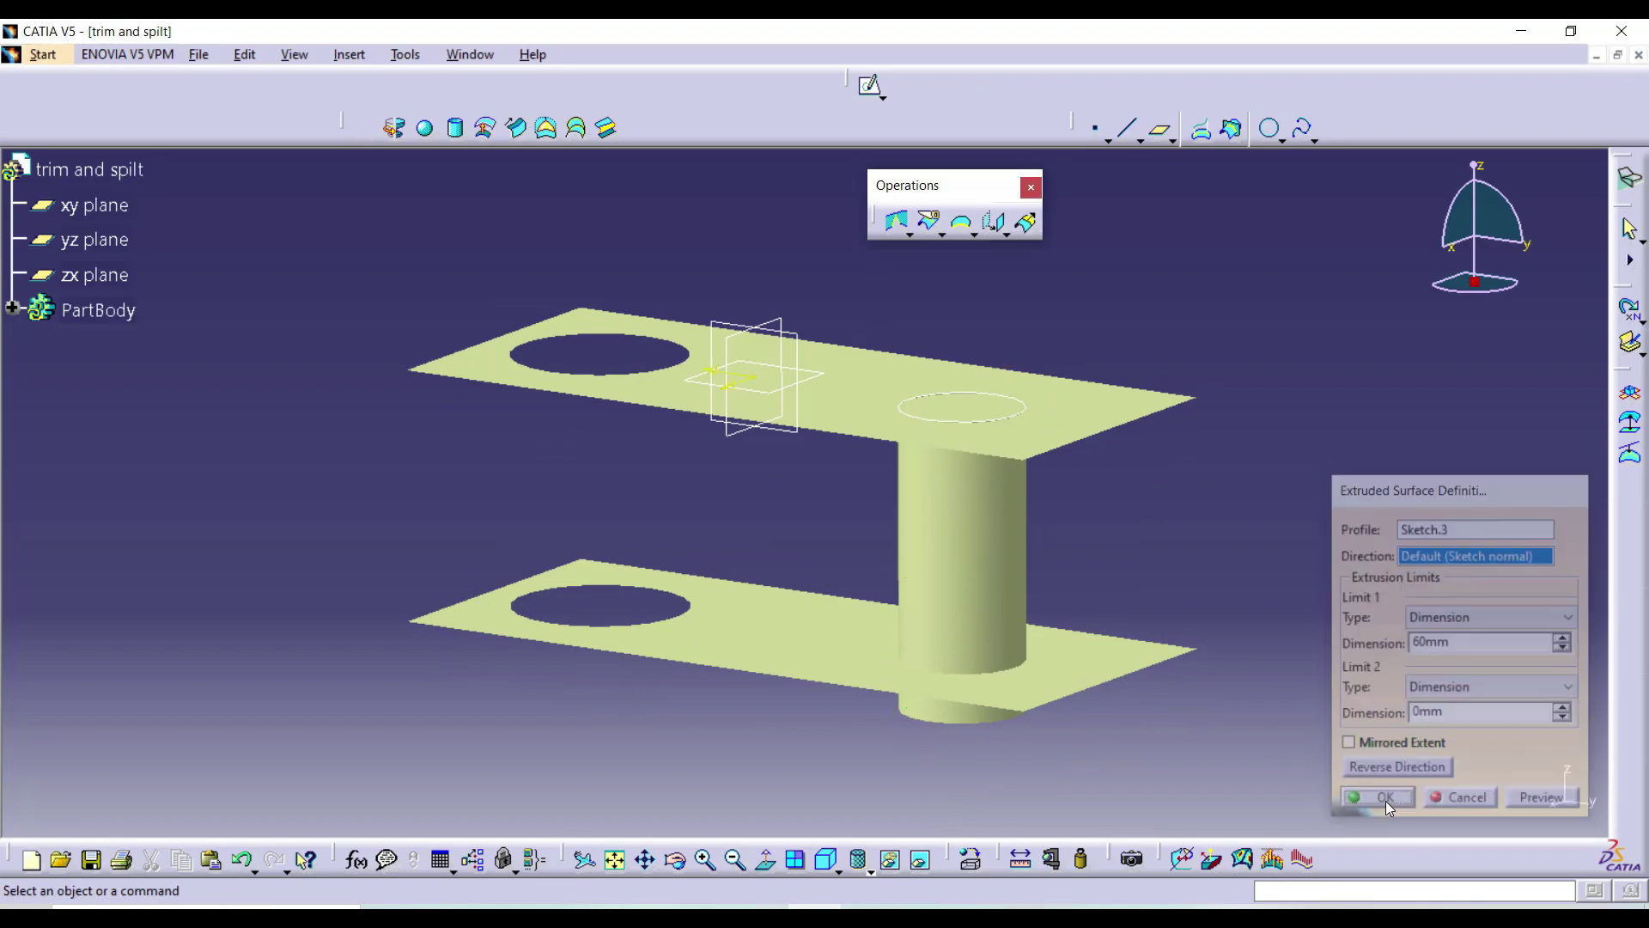
# - Trim the upper flat surface, the second cylinder and the lower flat surface together, keeping the cylinder portion between the two surfaces
pyautogui.click(942, 233)
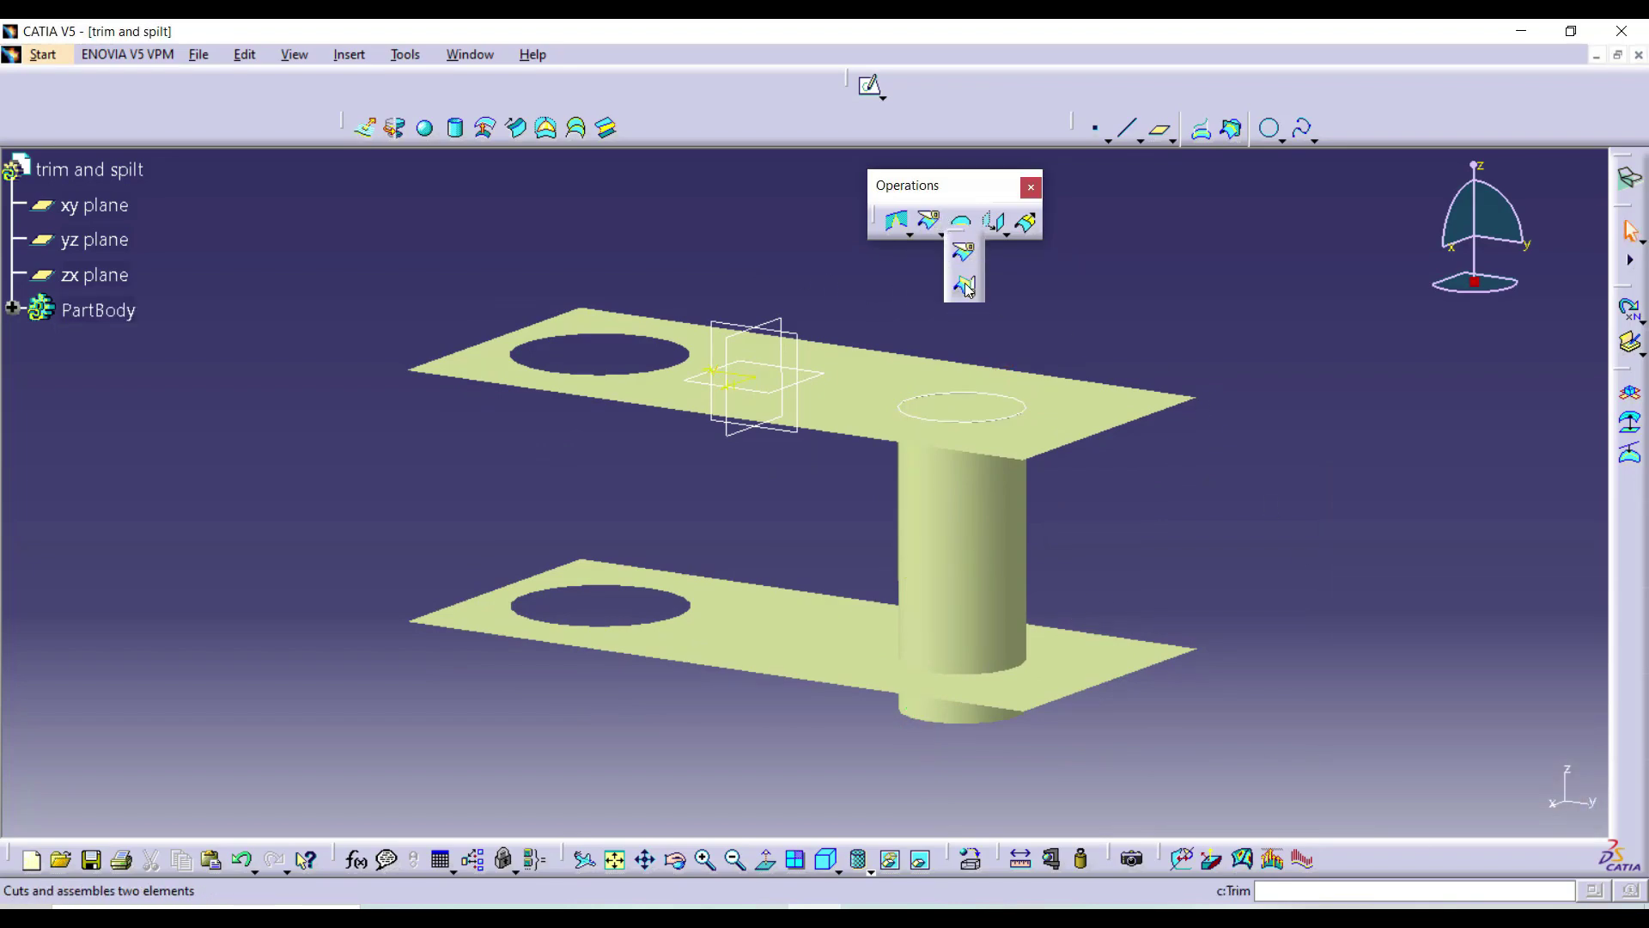
pyautogui.click(966, 288)
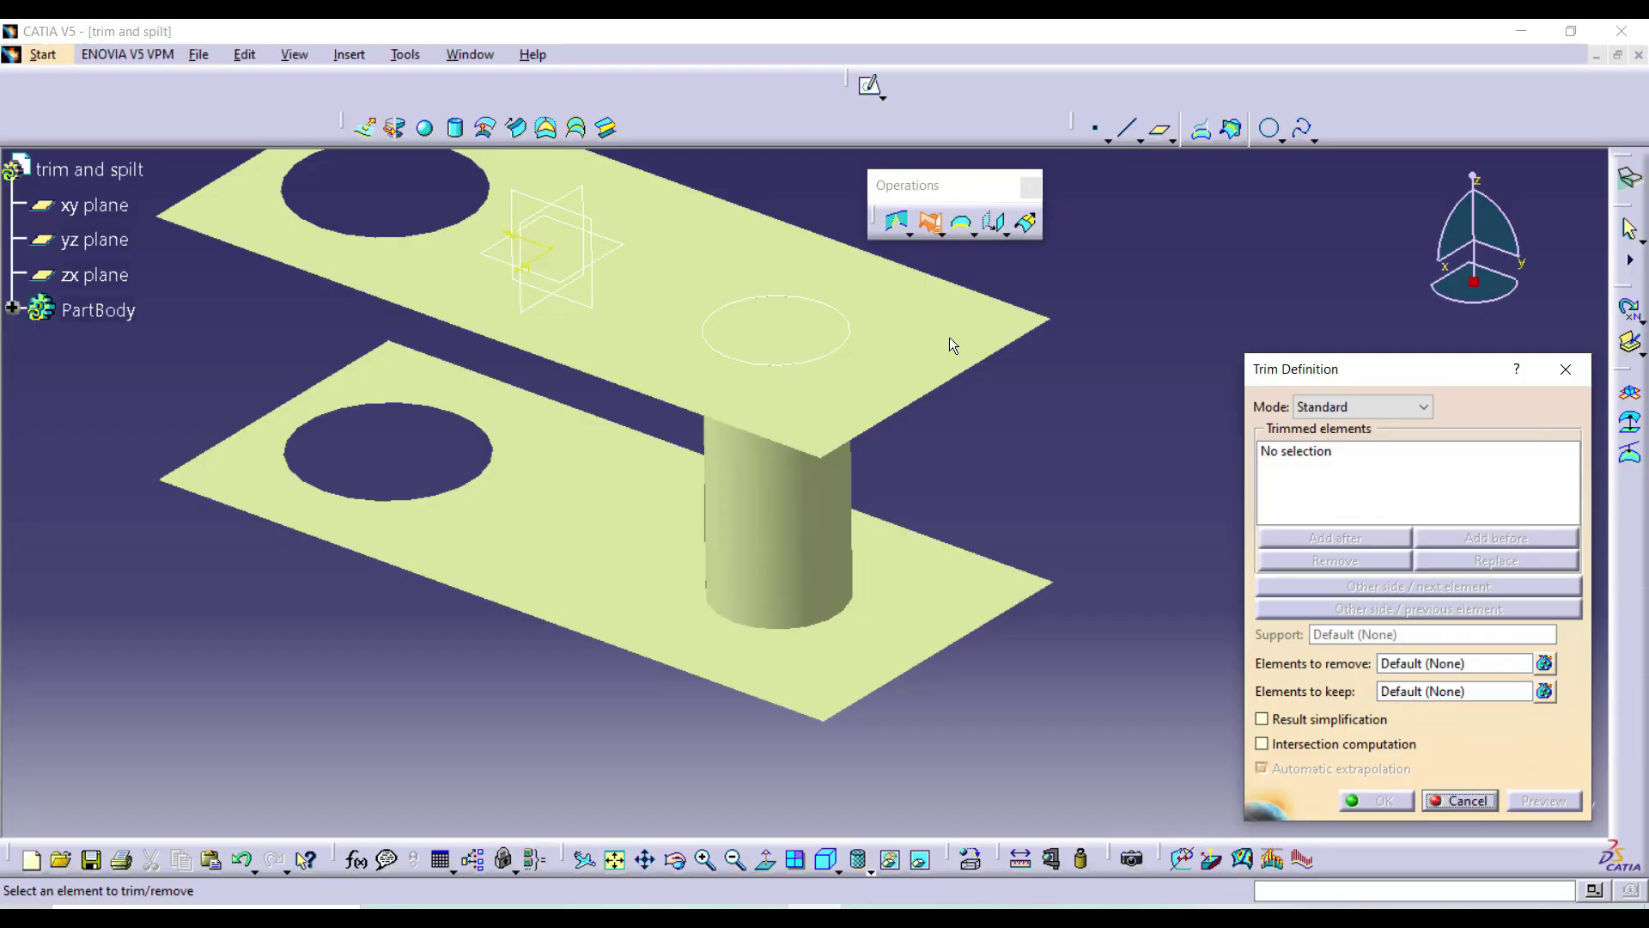
pyautogui.click(910, 367)
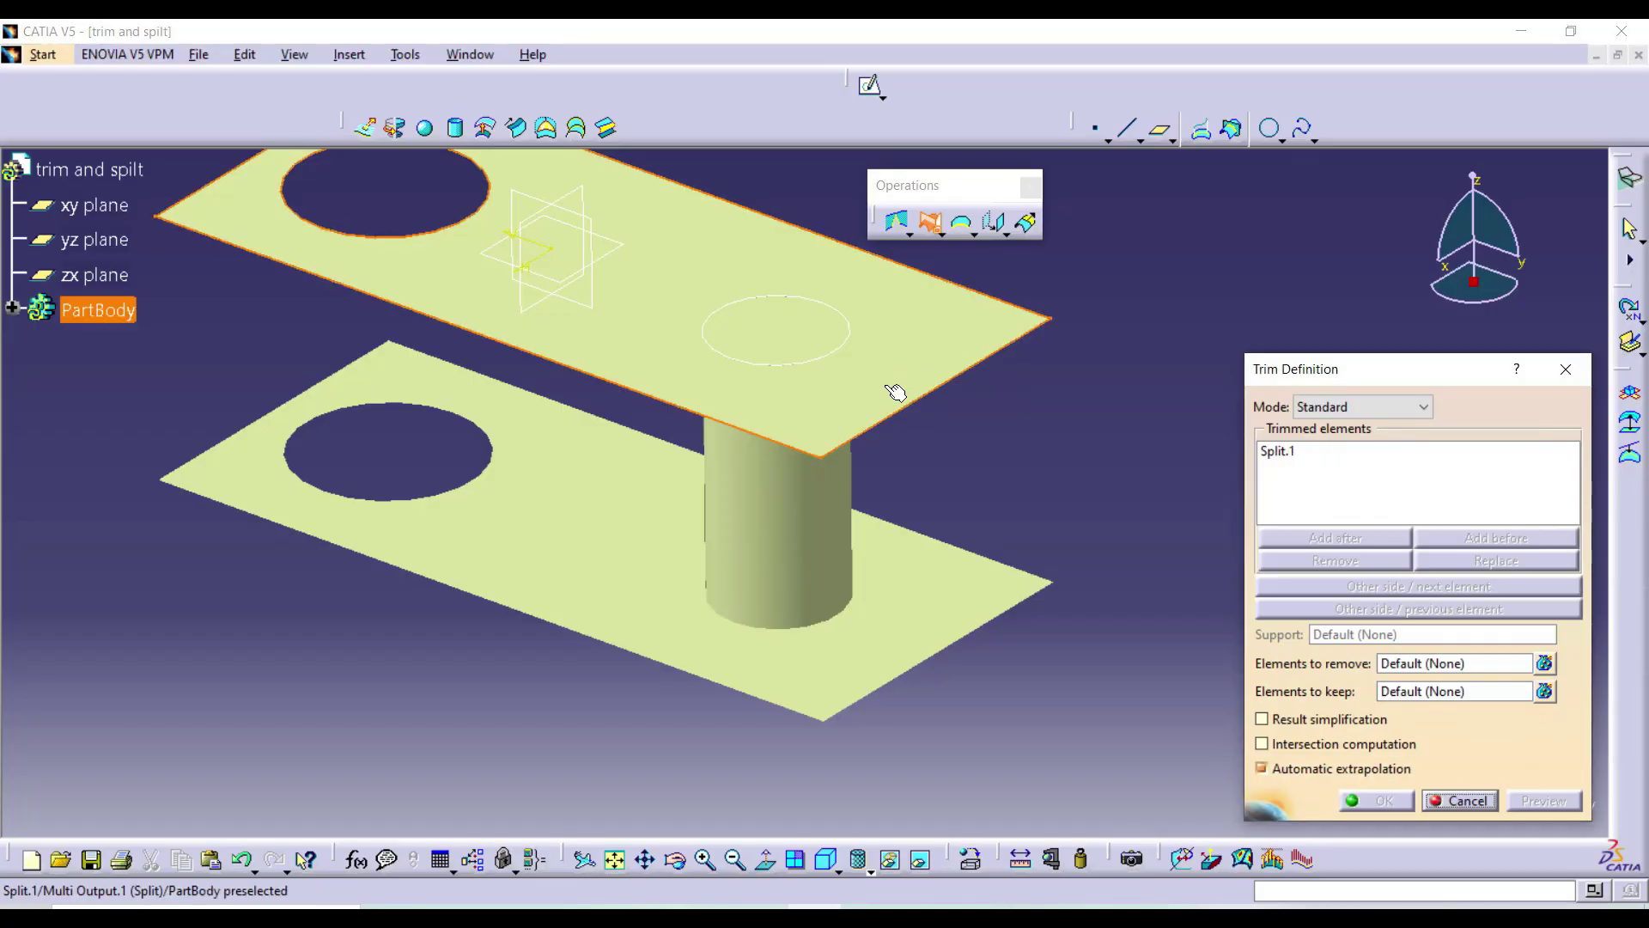
pyautogui.click(815, 500)
pyautogui.click(869, 596)
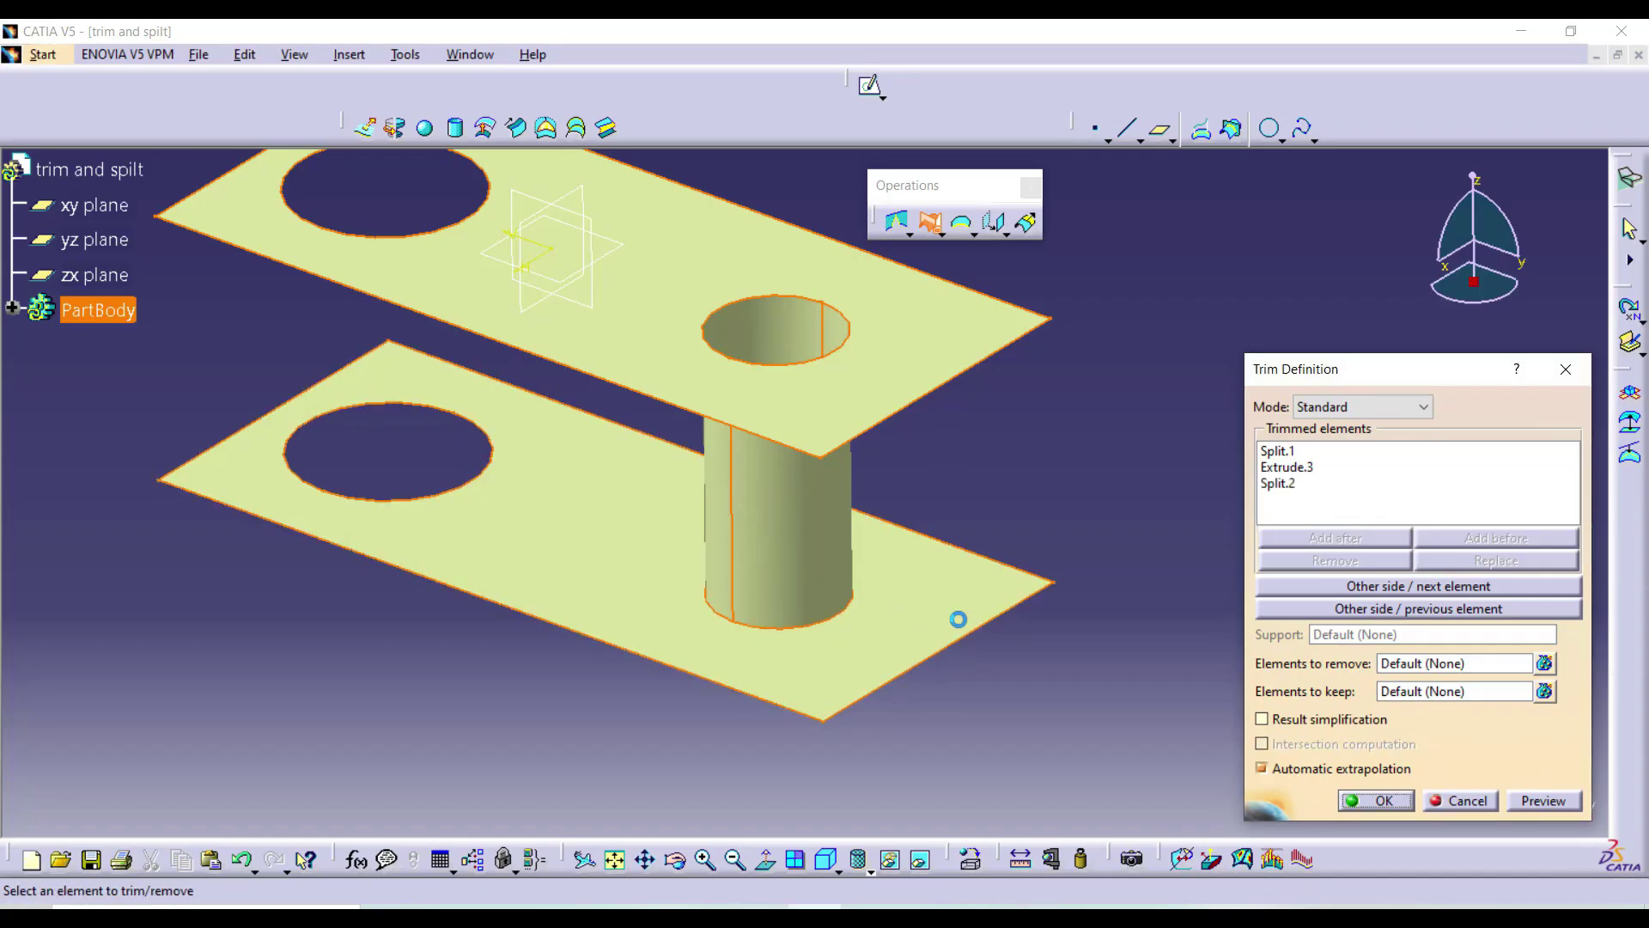
pyautogui.moveTo(679, 374); pyautogui.dragTo(670, 349, button='middle')
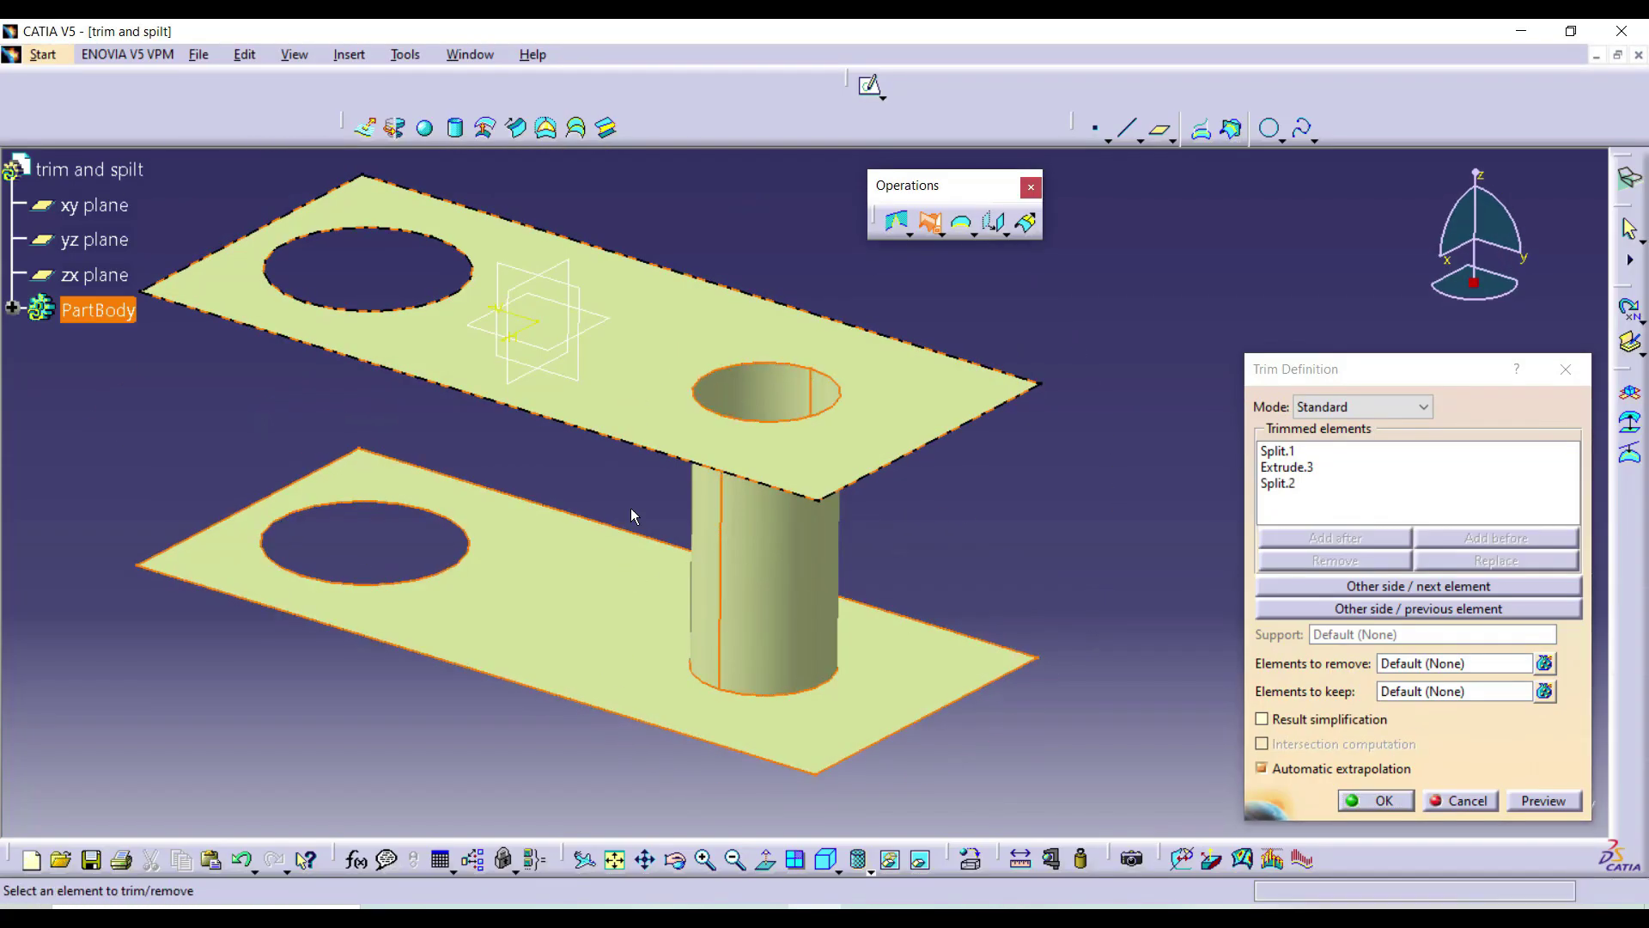
pyautogui.moveTo(765, 706); pyautogui.dragTo(736, 676, button='middle')
pyautogui.moveTo(715, 361); pyautogui.dragTo(670, 679, button='middle')
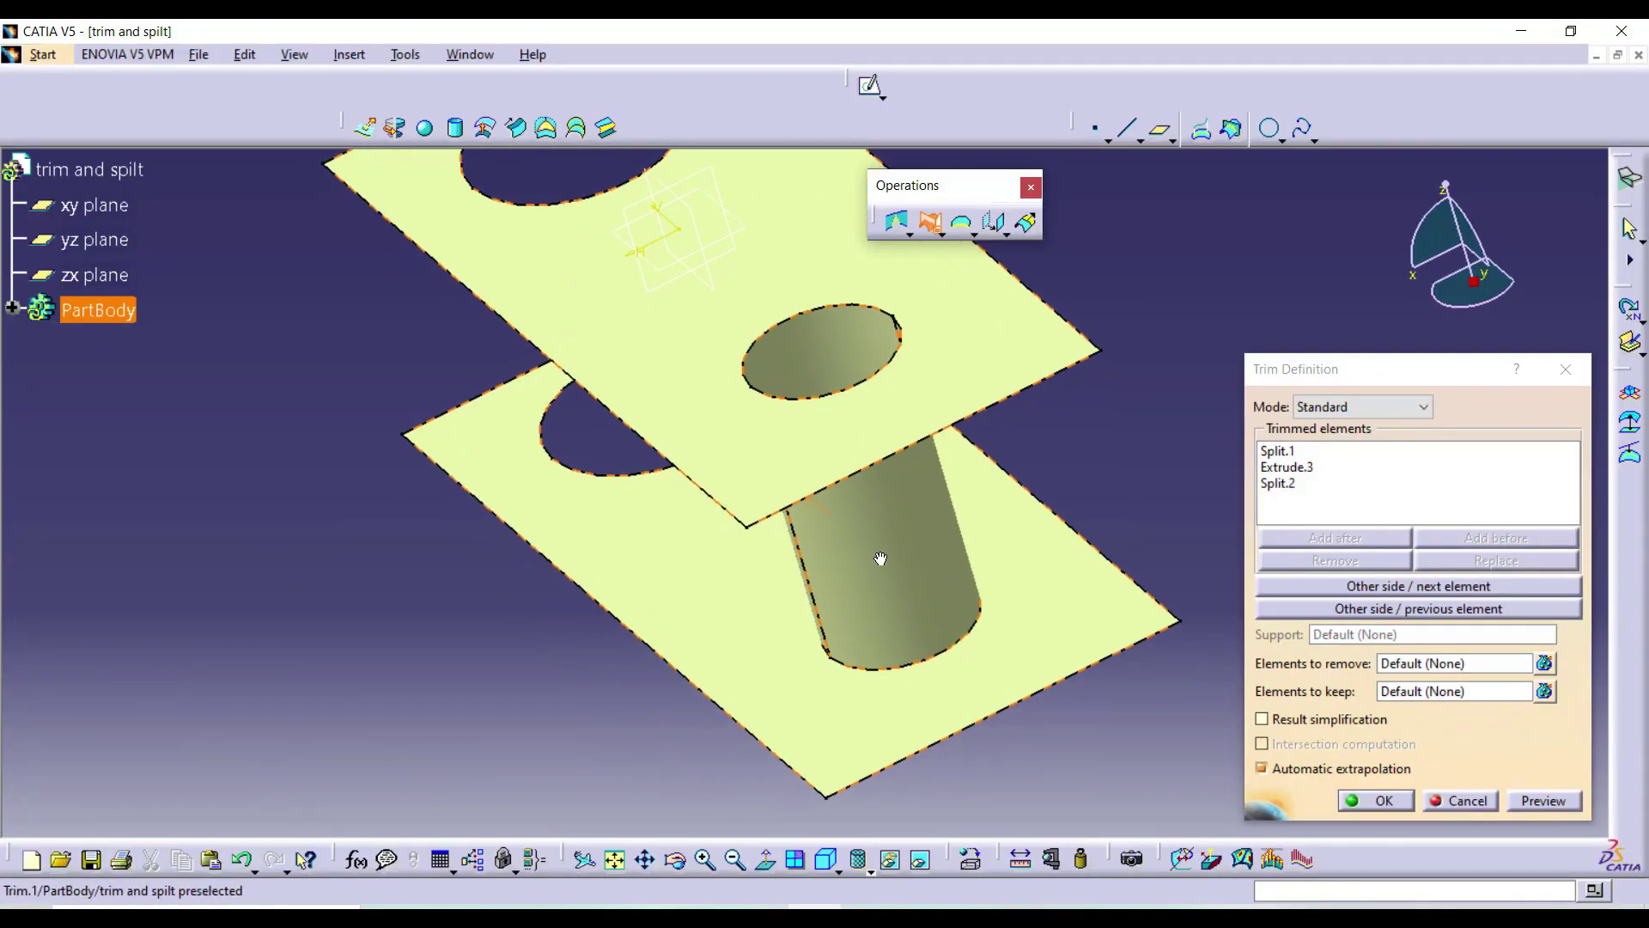
pyautogui.moveTo(879, 559); pyautogui.dragTo(1048, 575, button='middle')
pyautogui.click(1380, 803)
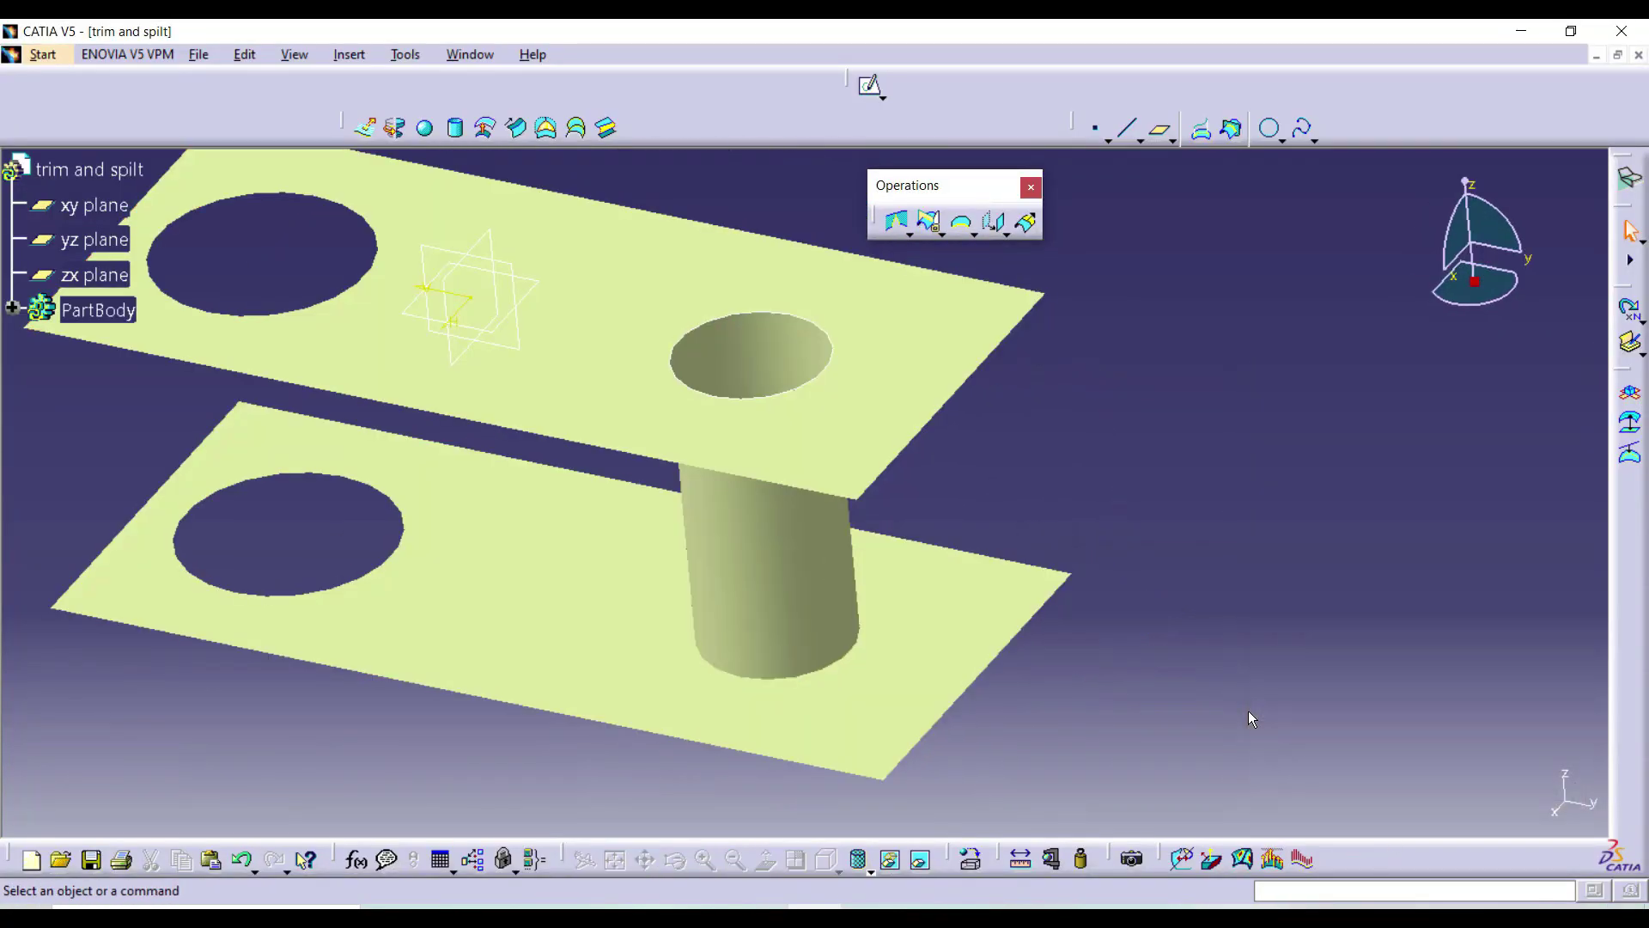
# - Hide the trimmed surface to check that it behaves as one joined element, and undo the hiding
pyautogui.click(811, 543)
pyautogui.rightClick(811, 543)
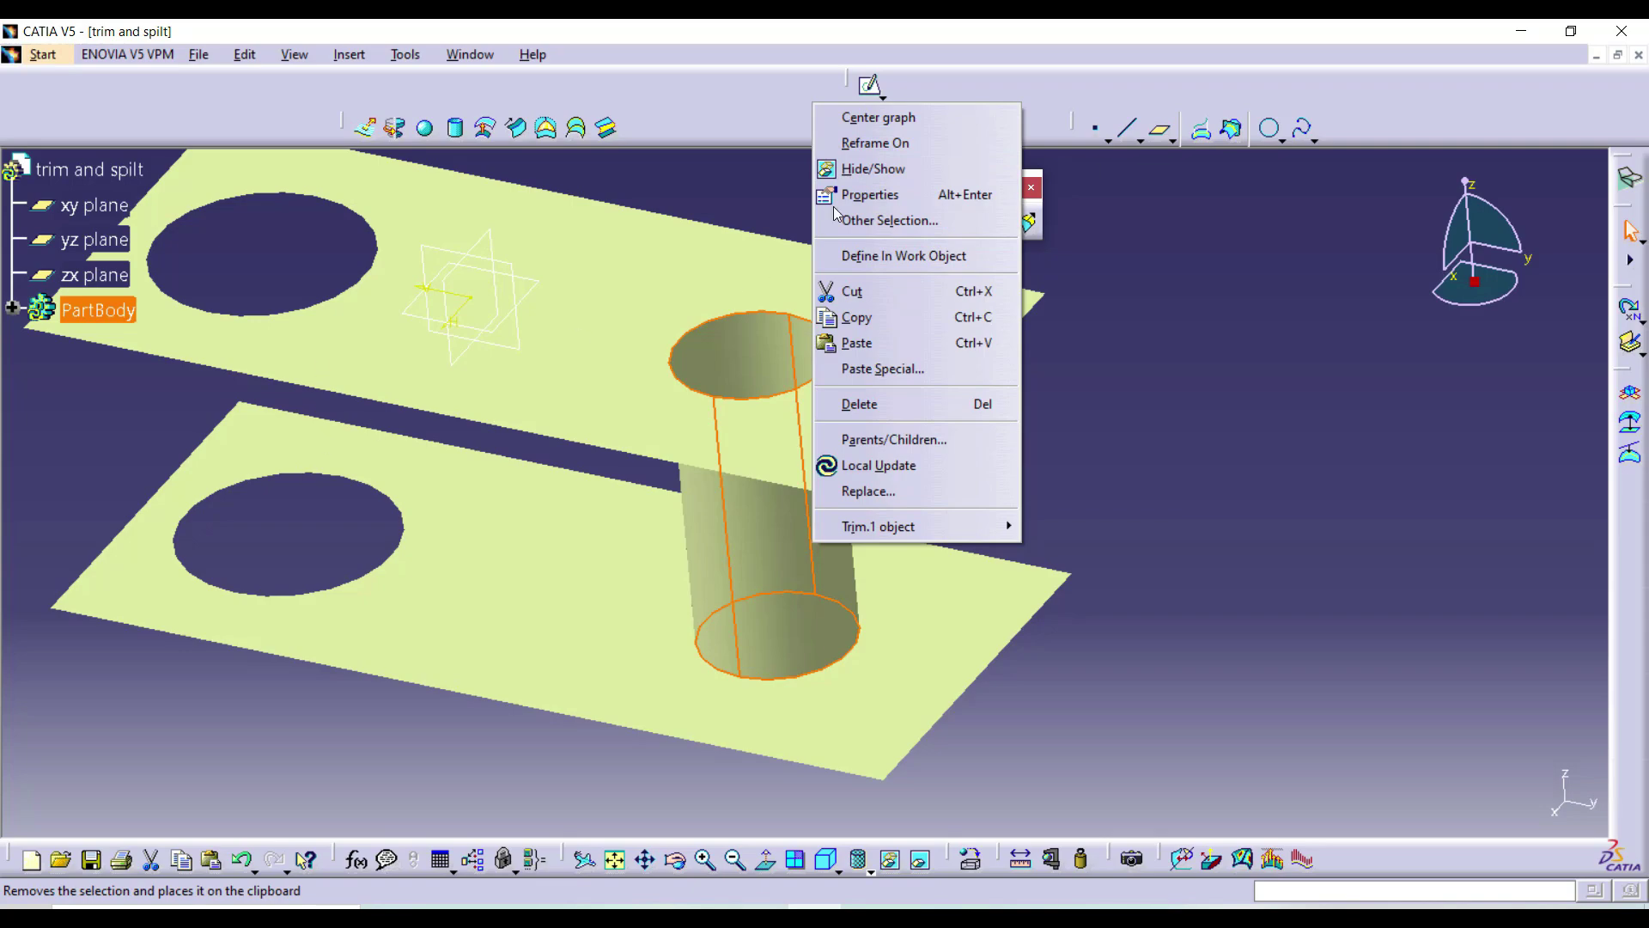
pyautogui.click(870, 168)
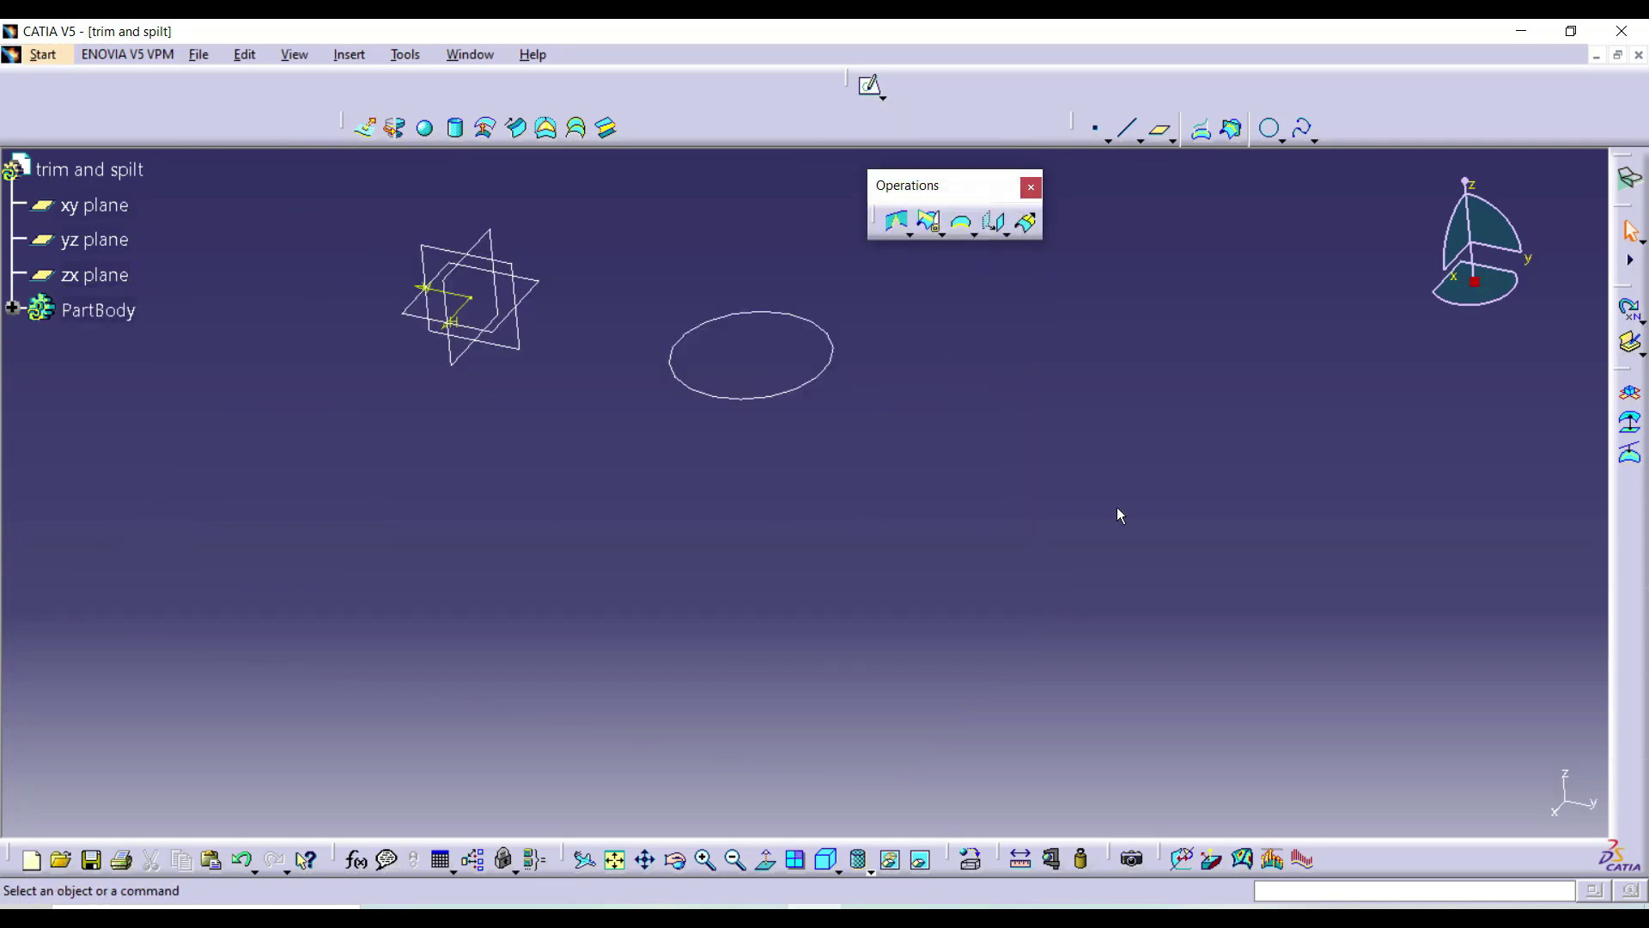
pyautogui.hotkey('ctrl', 'z')
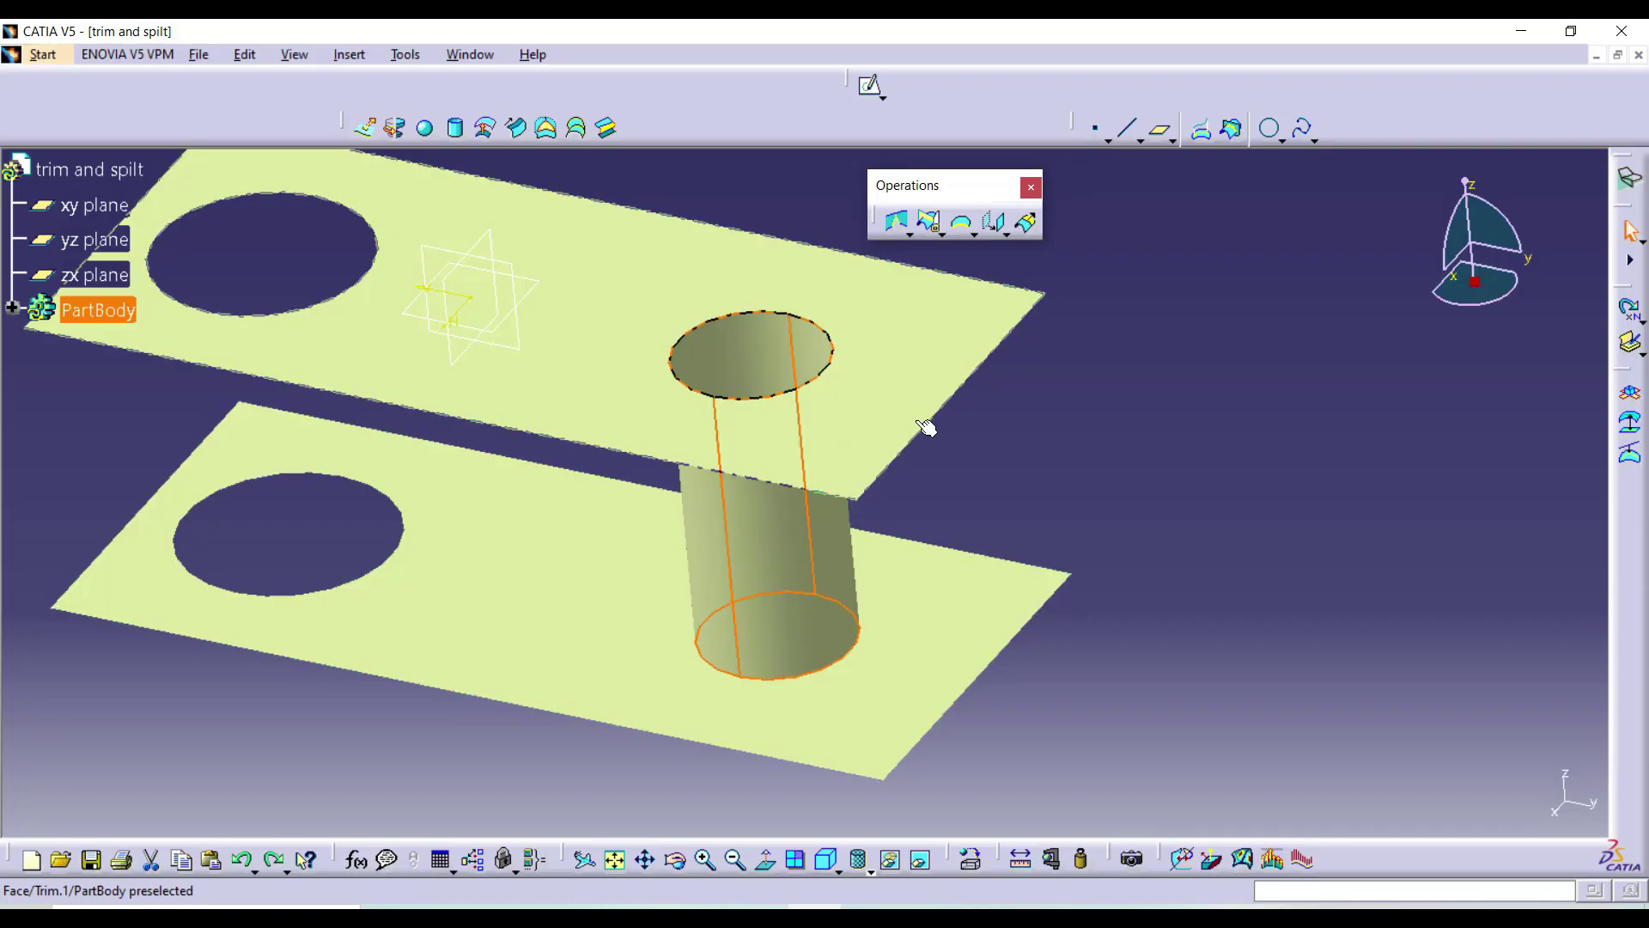
pyautogui.click(881, 488)
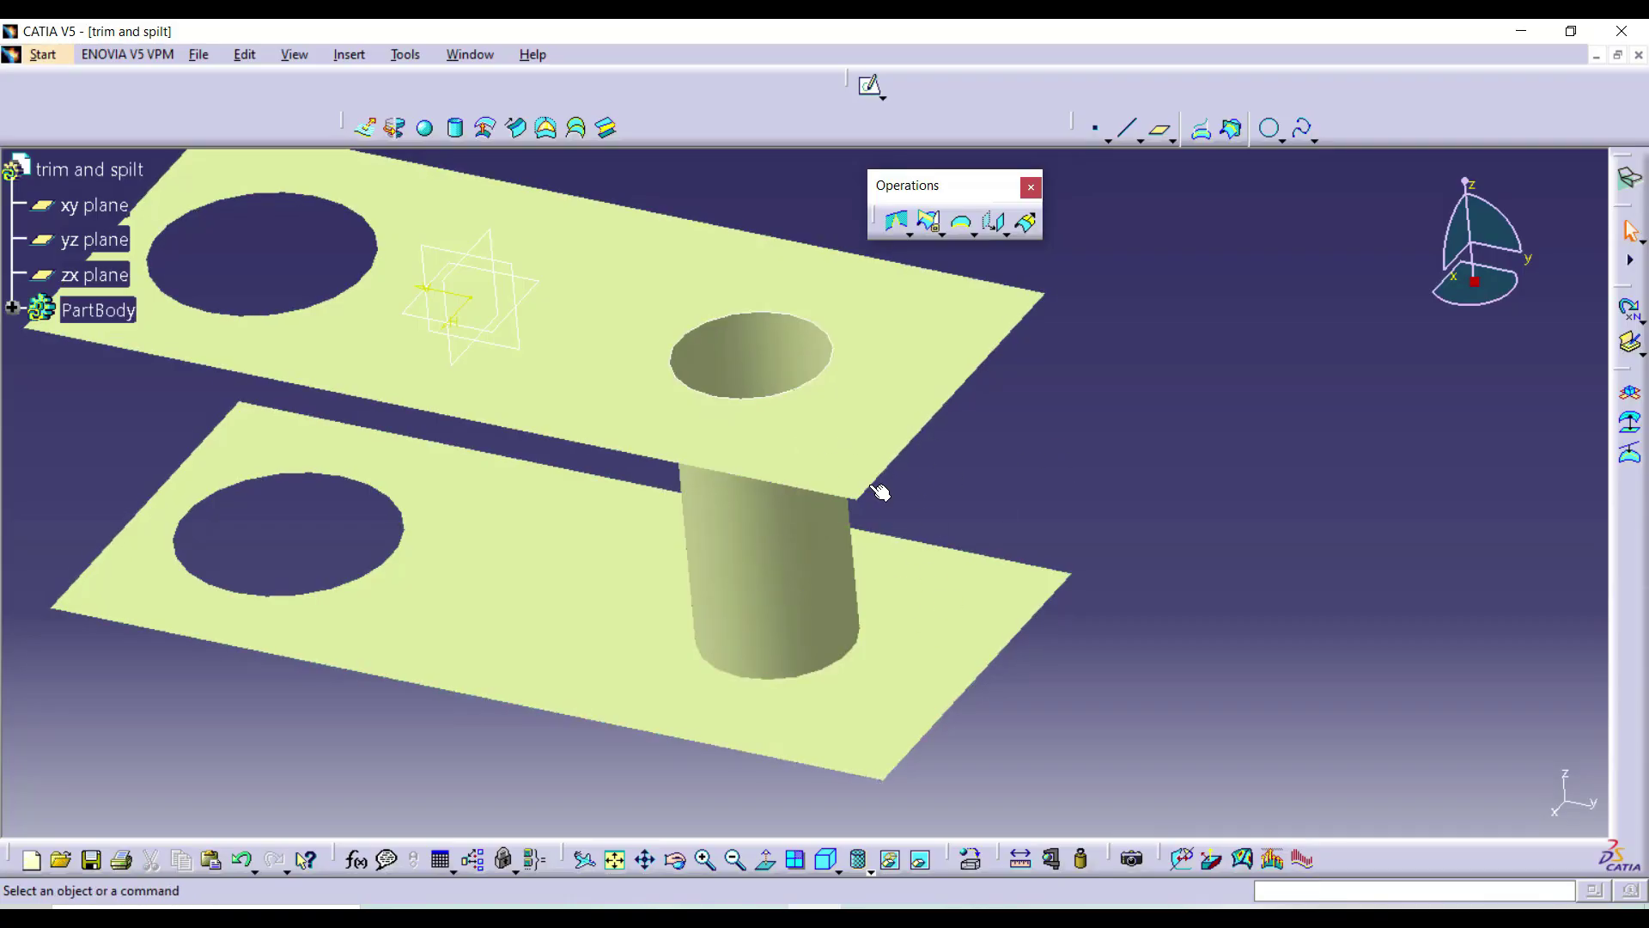
# - Reopen the trim and compare the other sides of its elements, leaving both flat surfaces joined by the cylinder
pyautogui.doubleClick(795, 582)
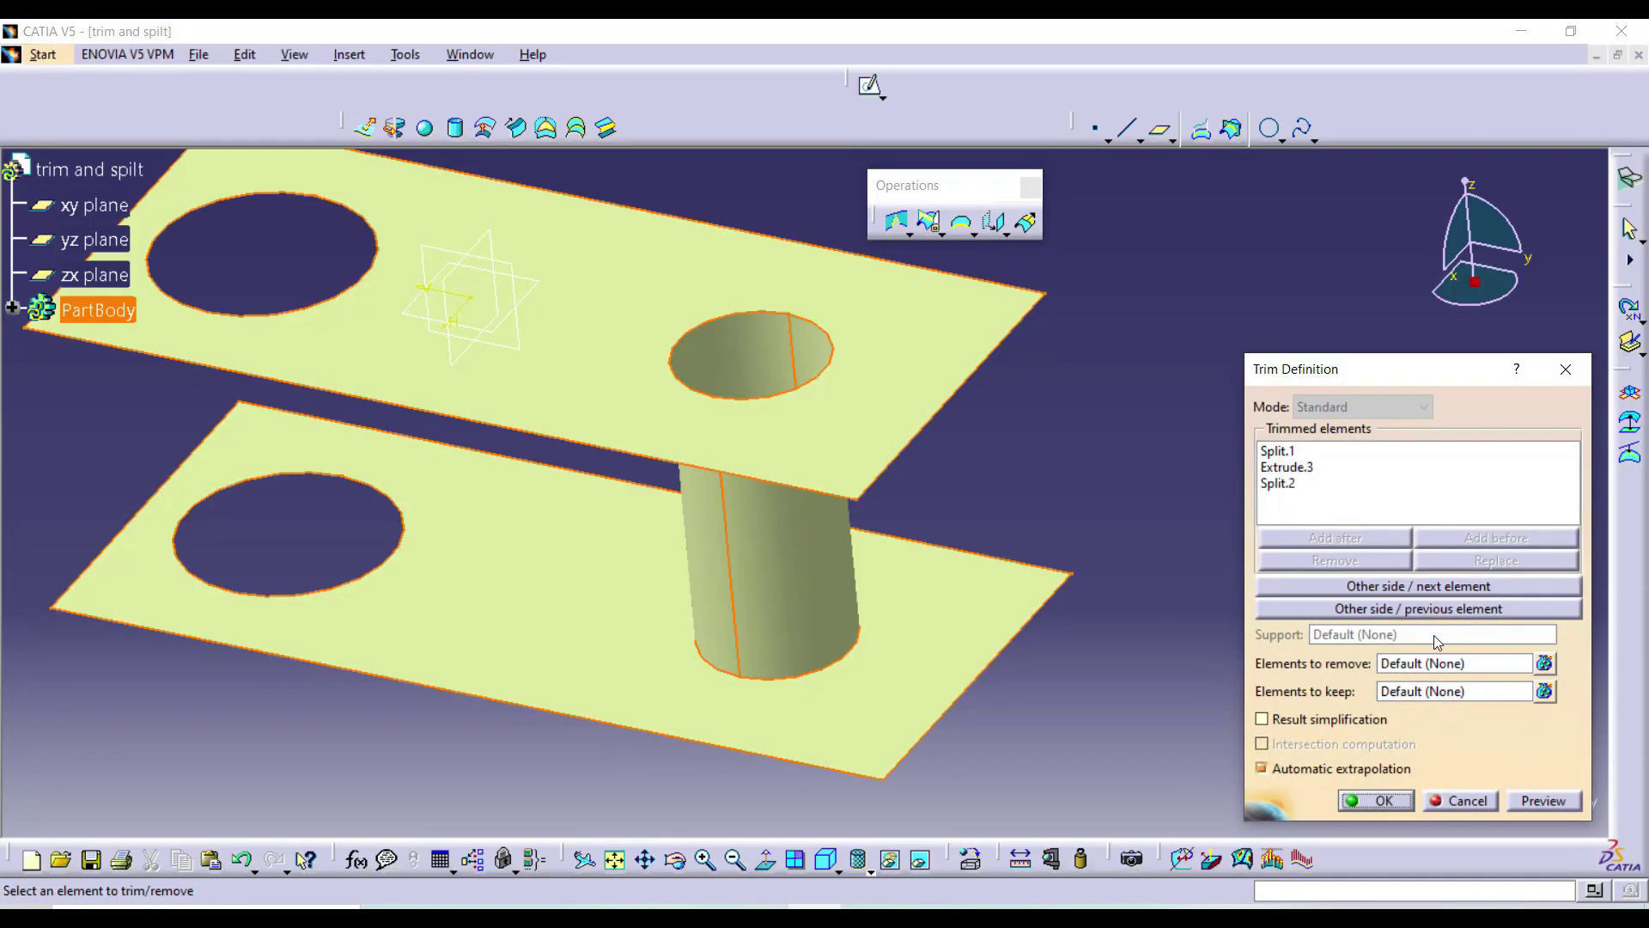
pyautogui.click(1394, 584)
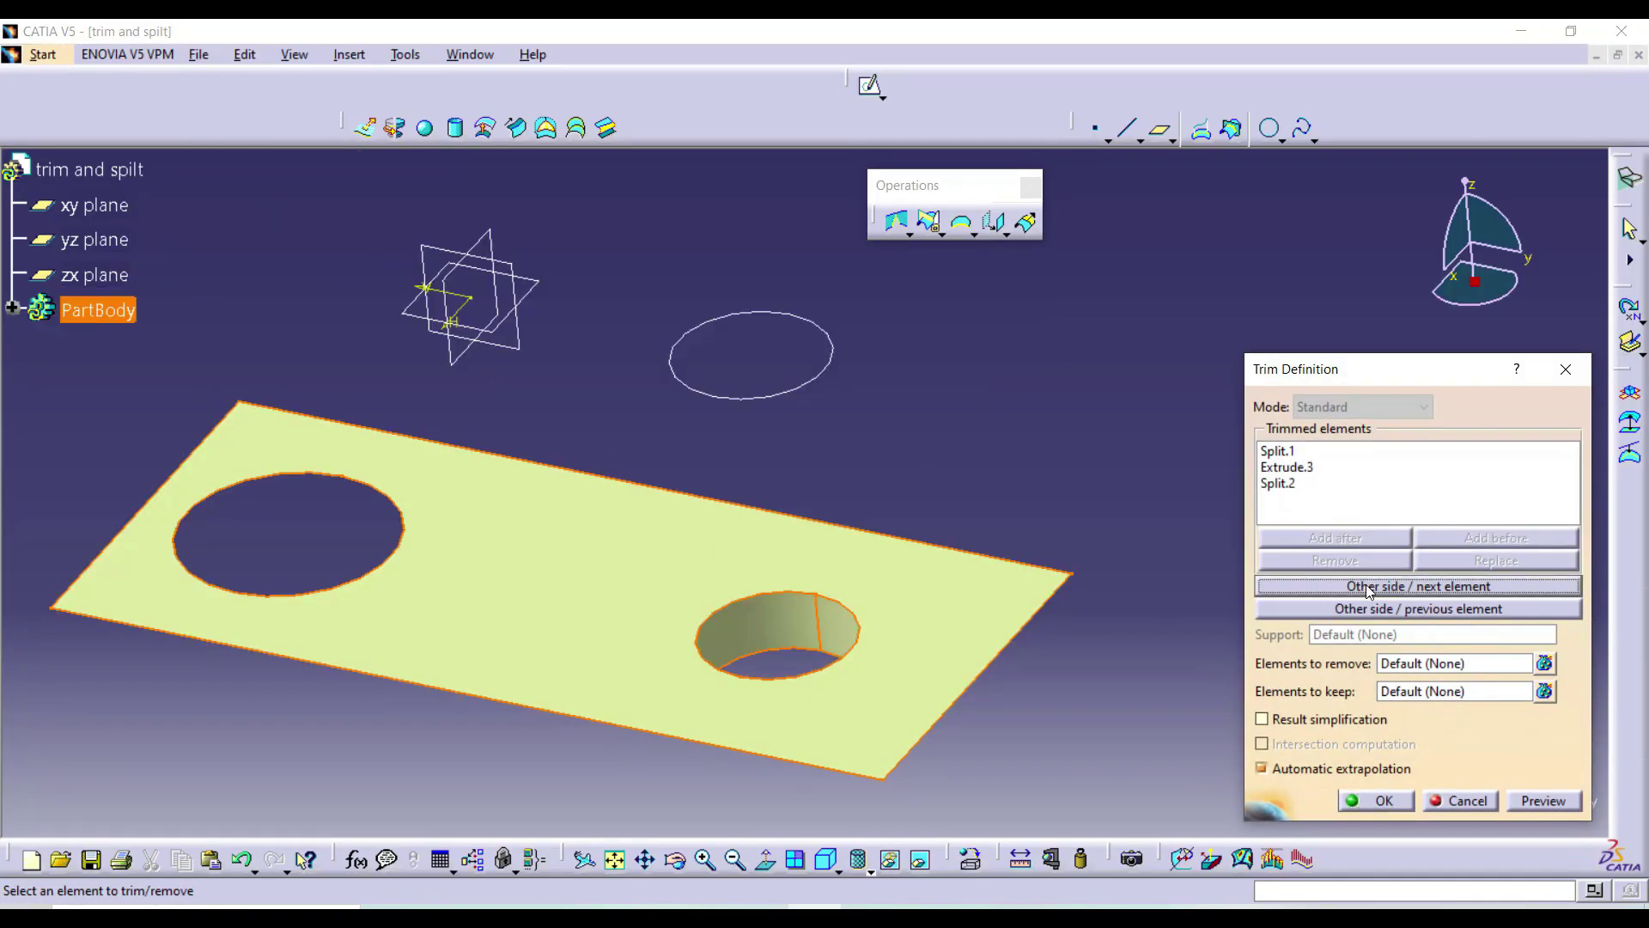
pyautogui.moveTo(766, 673); pyautogui.dragTo(744, 642, button='middle')
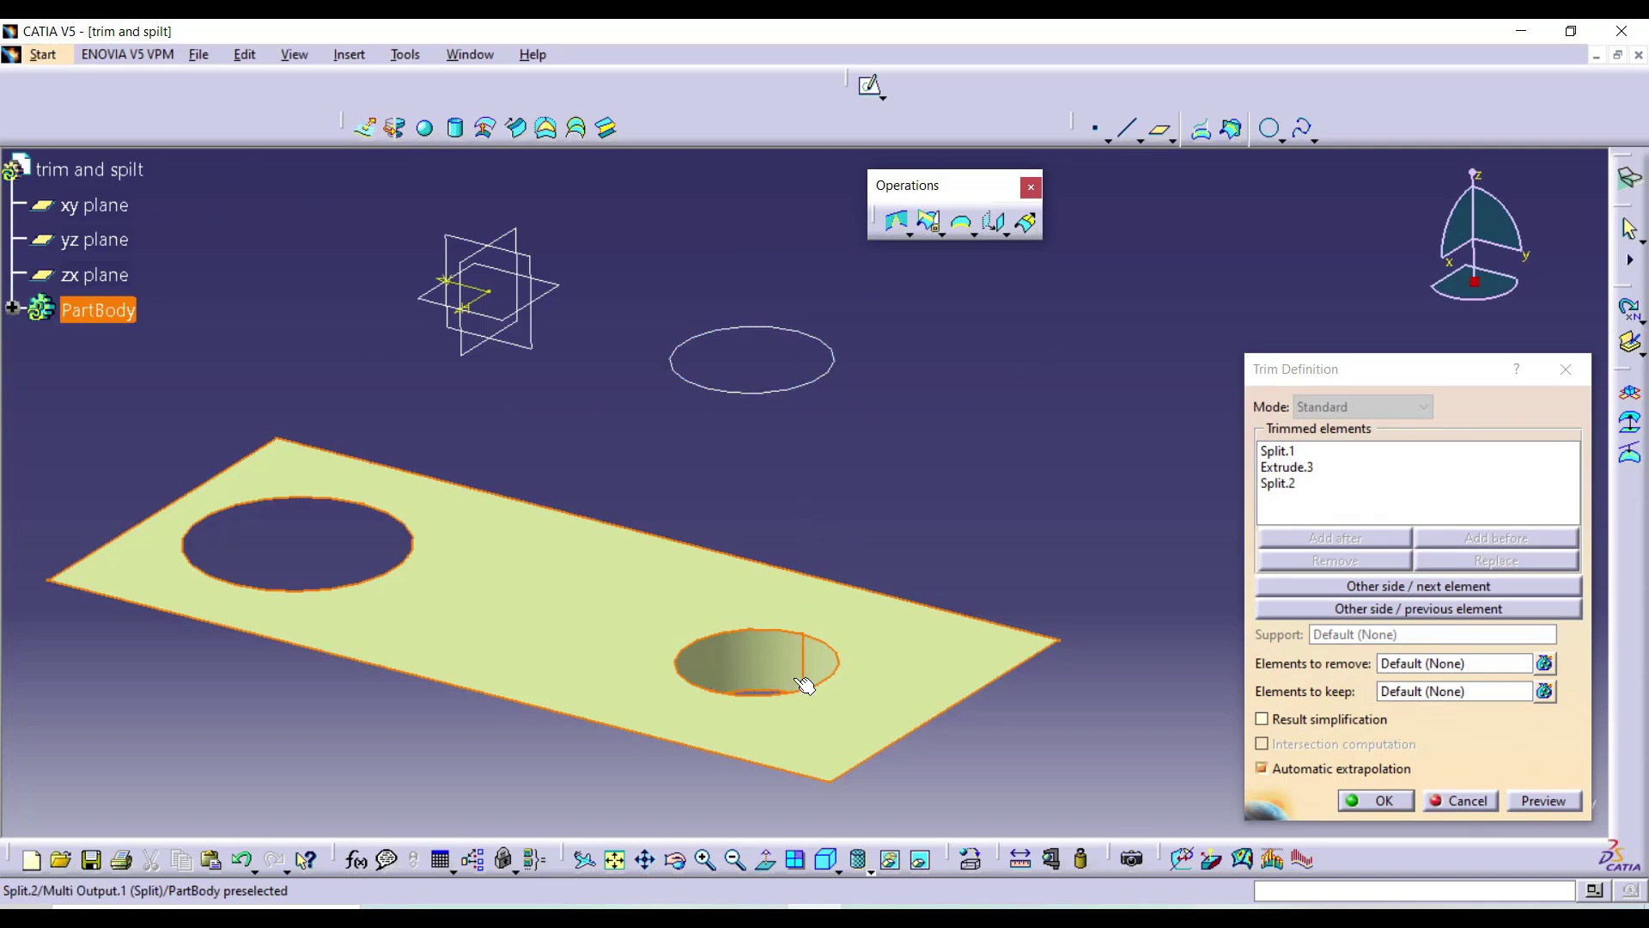
pyautogui.moveTo(748, 692); pyautogui.dragTo(711, 539, button='middle')
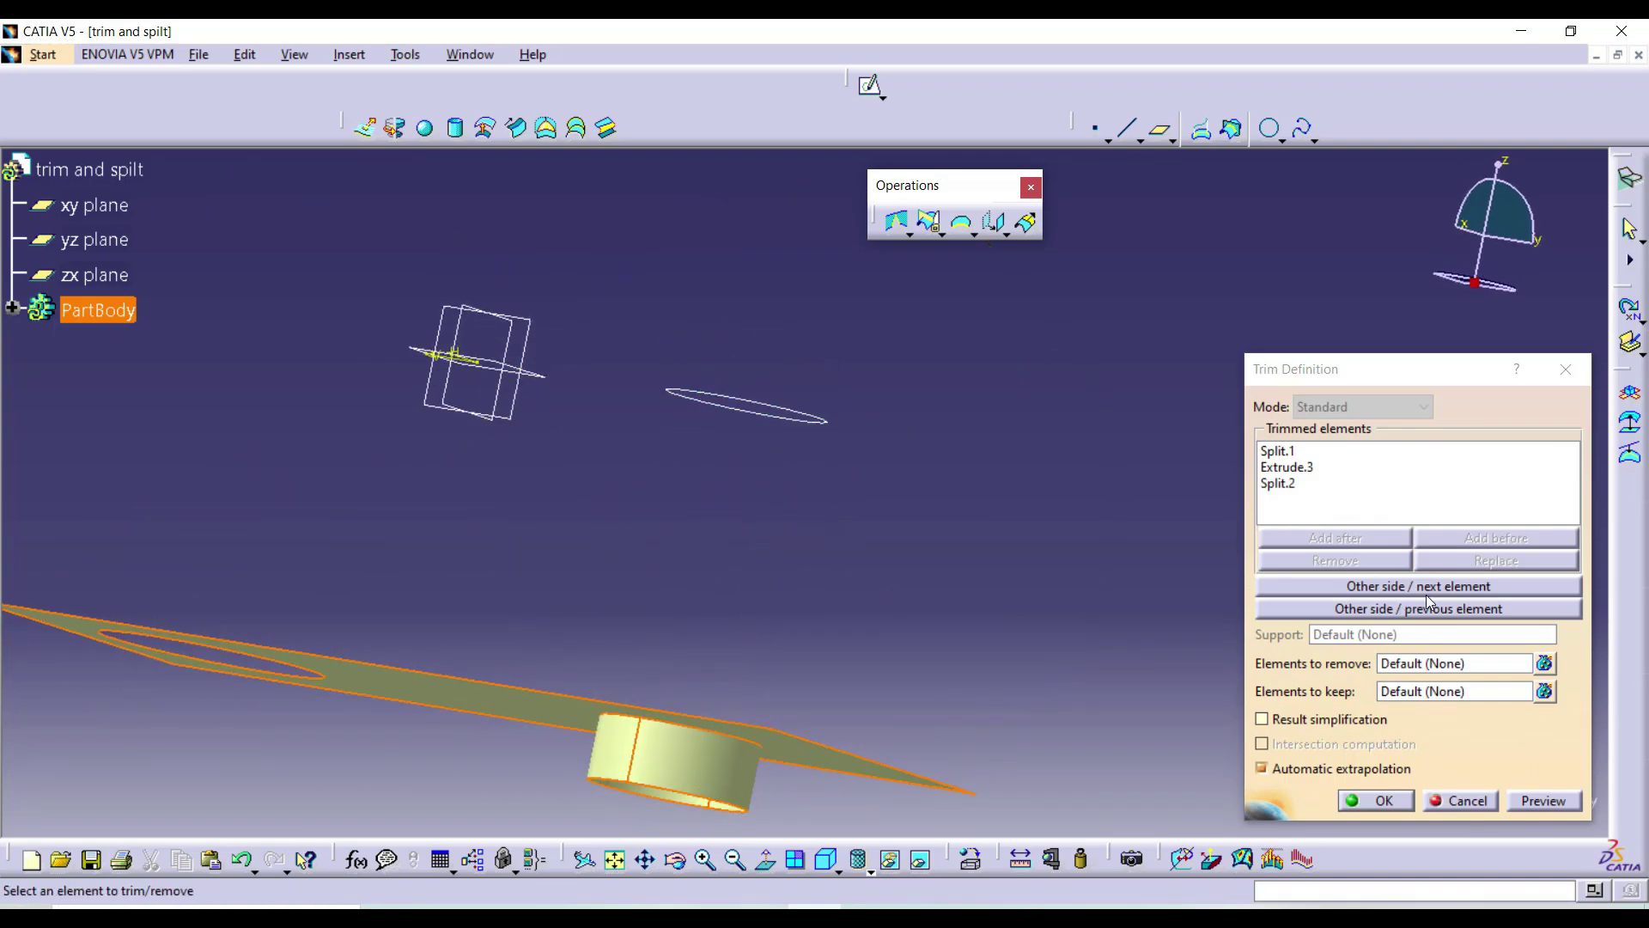
pyautogui.click(1395, 608)
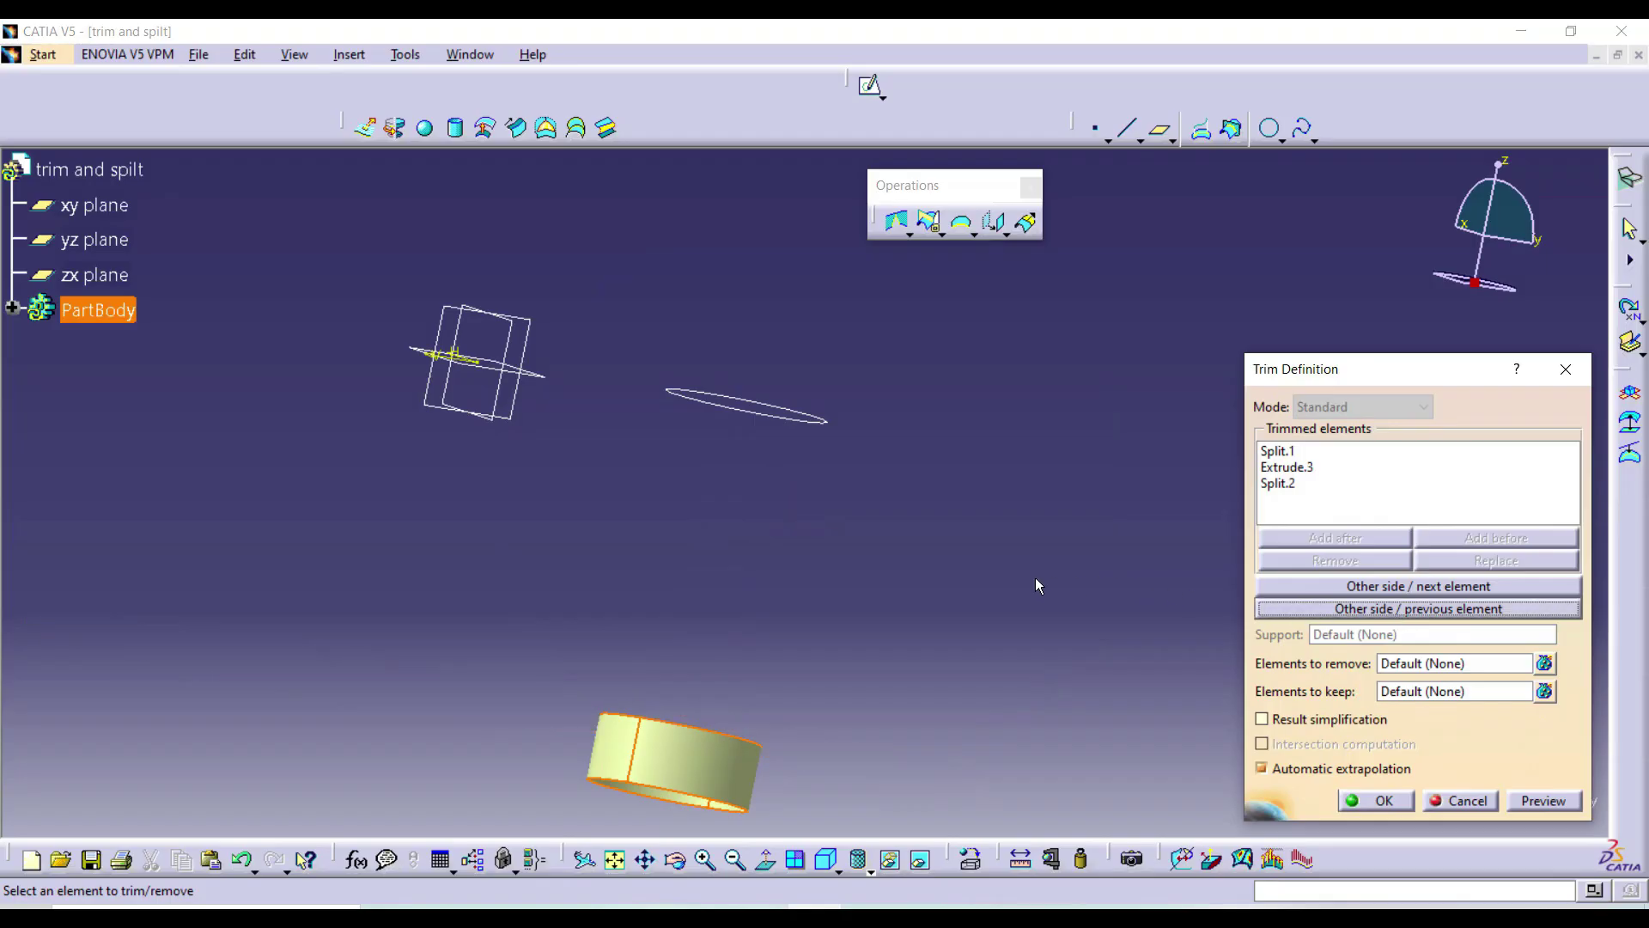
pyautogui.moveTo(859, 586); pyautogui.dragTo(646, 651, button='middle')
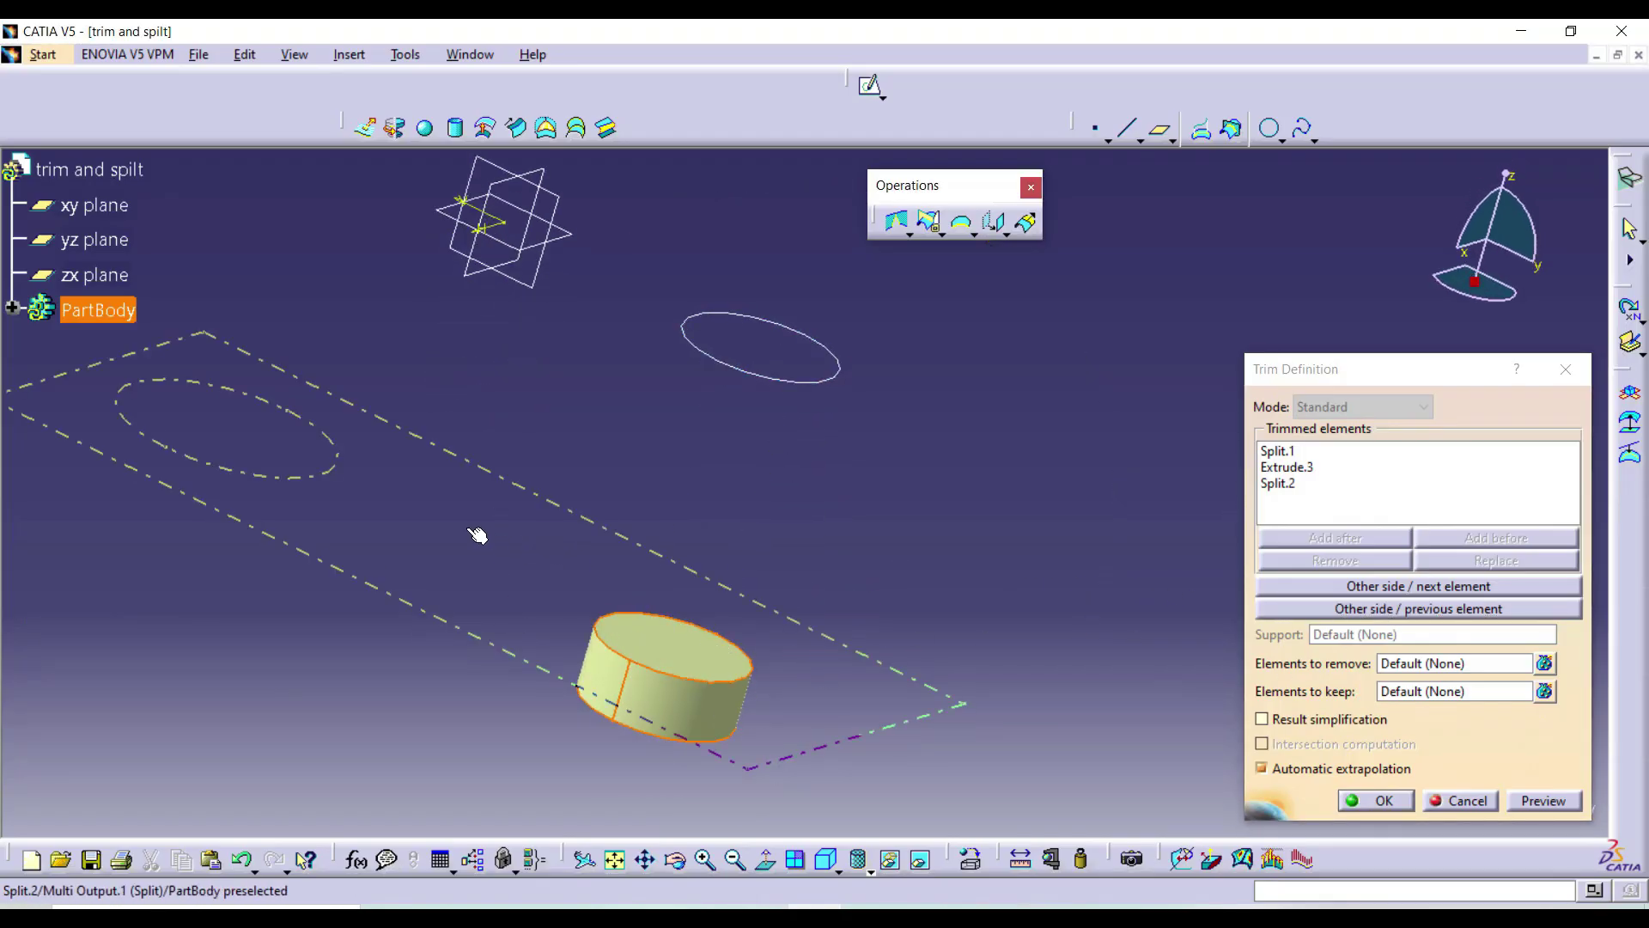
pyautogui.click(1376, 591)
pyautogui.moveTo(850, 544); pyautogui.dragTo(799, 357, button='middle')
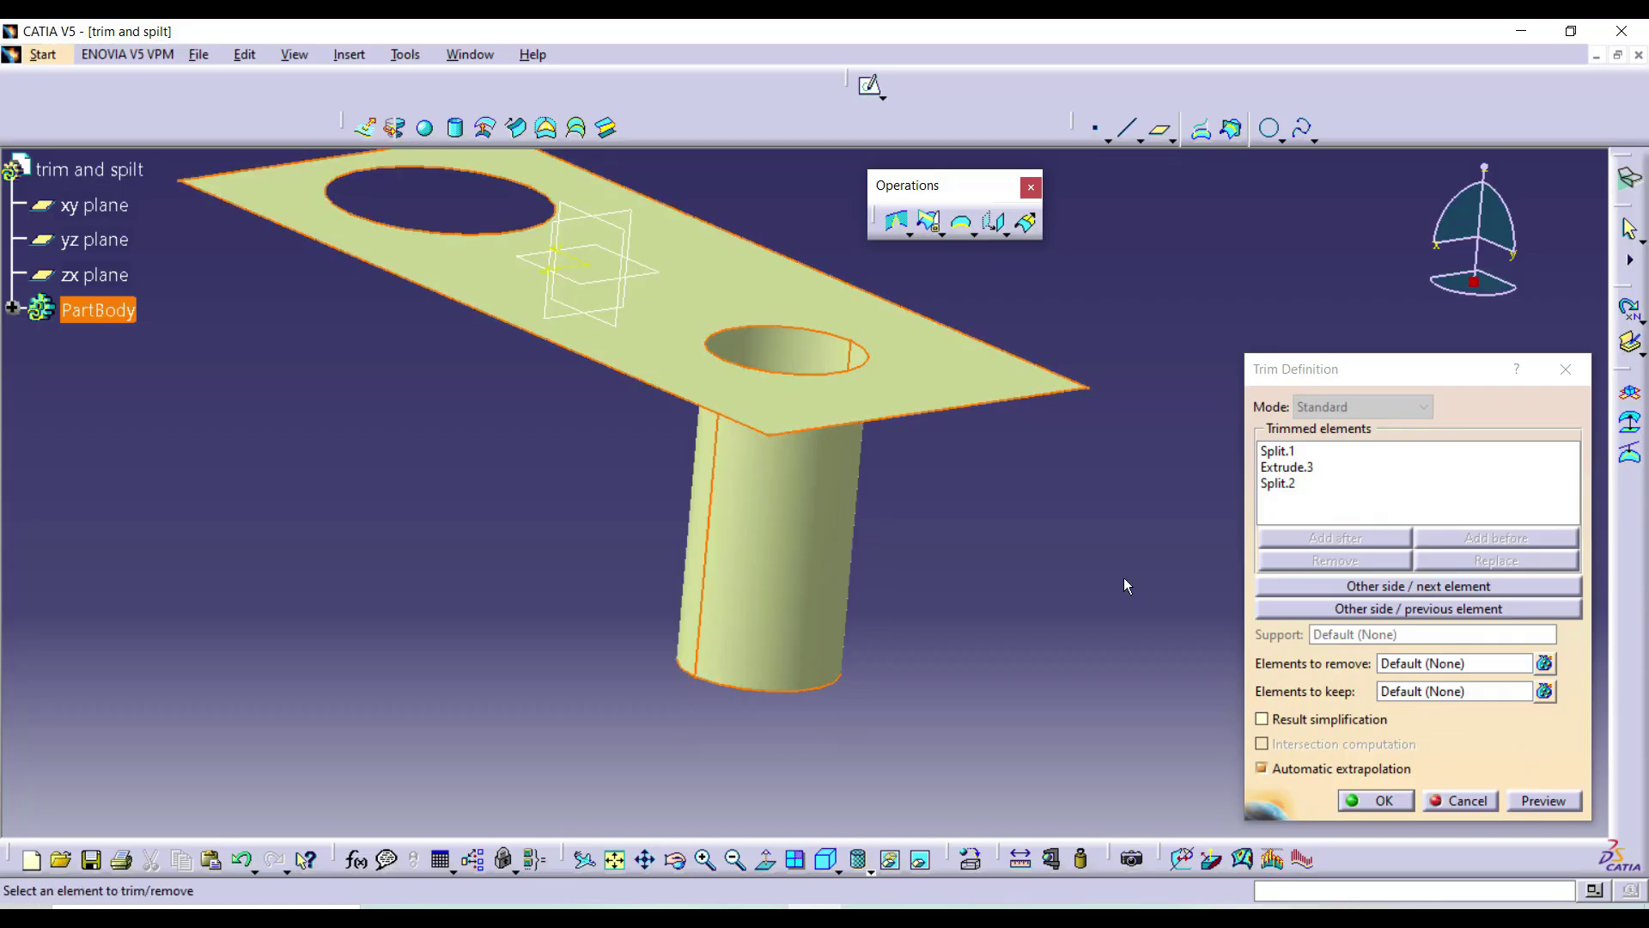
pyautogui.press('Return')
pyautogui.moveTo(1132, 615); pyautogui.dragTo(992, 539, button='middle')
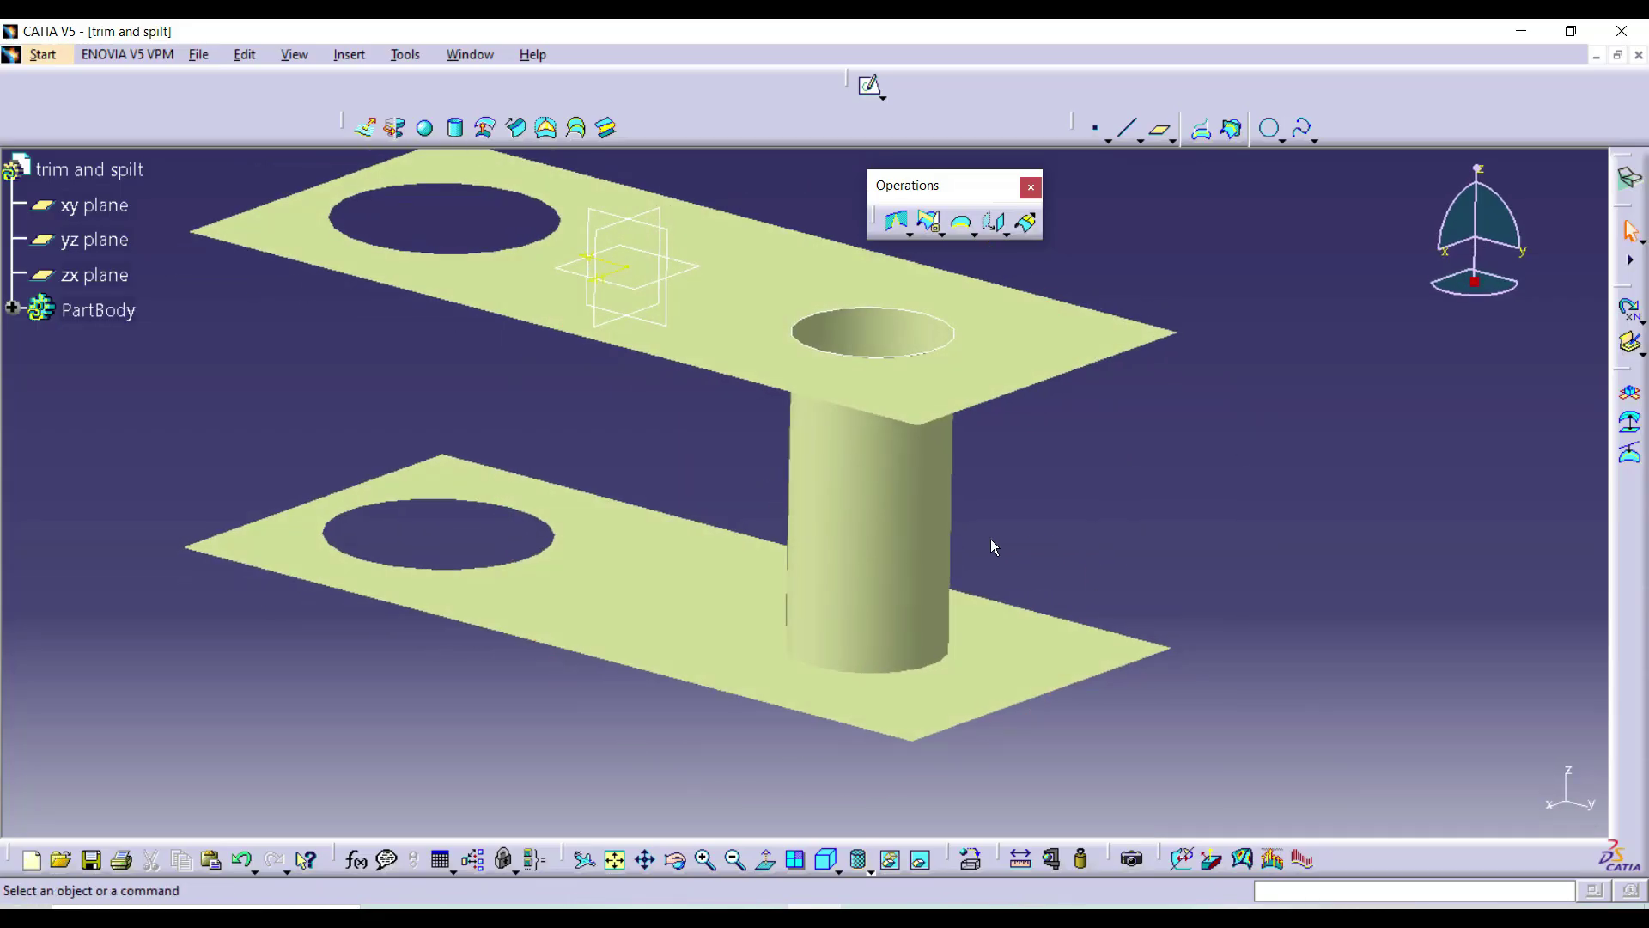
pyautogui.doubleClick(916, 522)
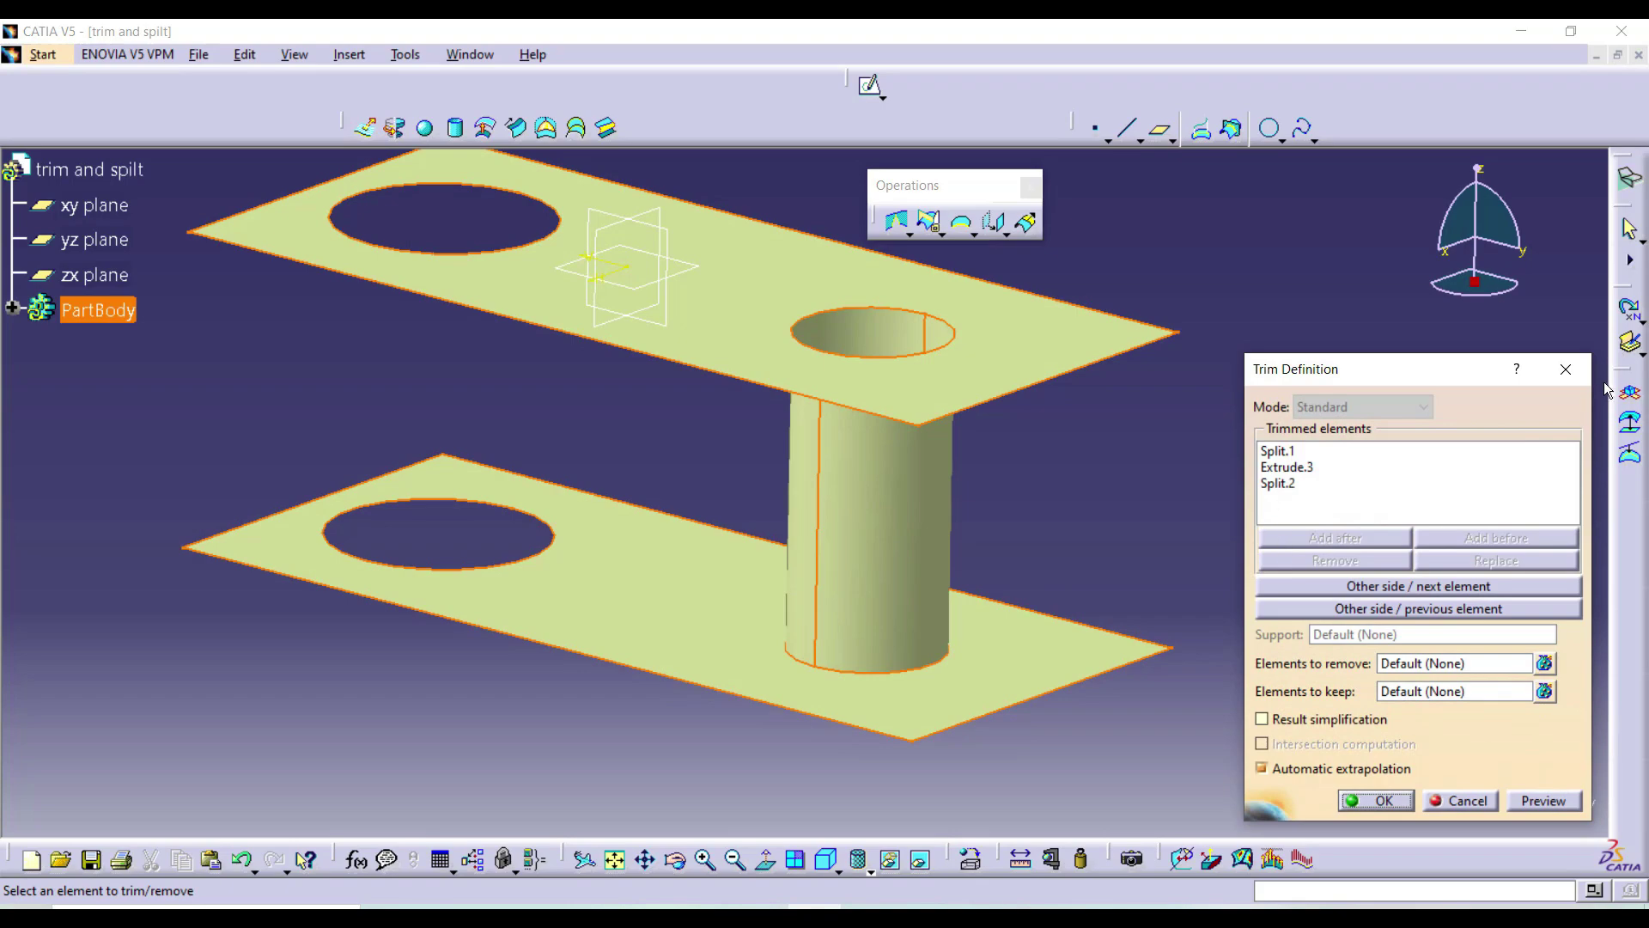
pyautogui.click(1566, 369)
# - Set limit 1 of the second cylinder's extrusion to 40 mm and apply the change
pyautogui.click(13, 308)
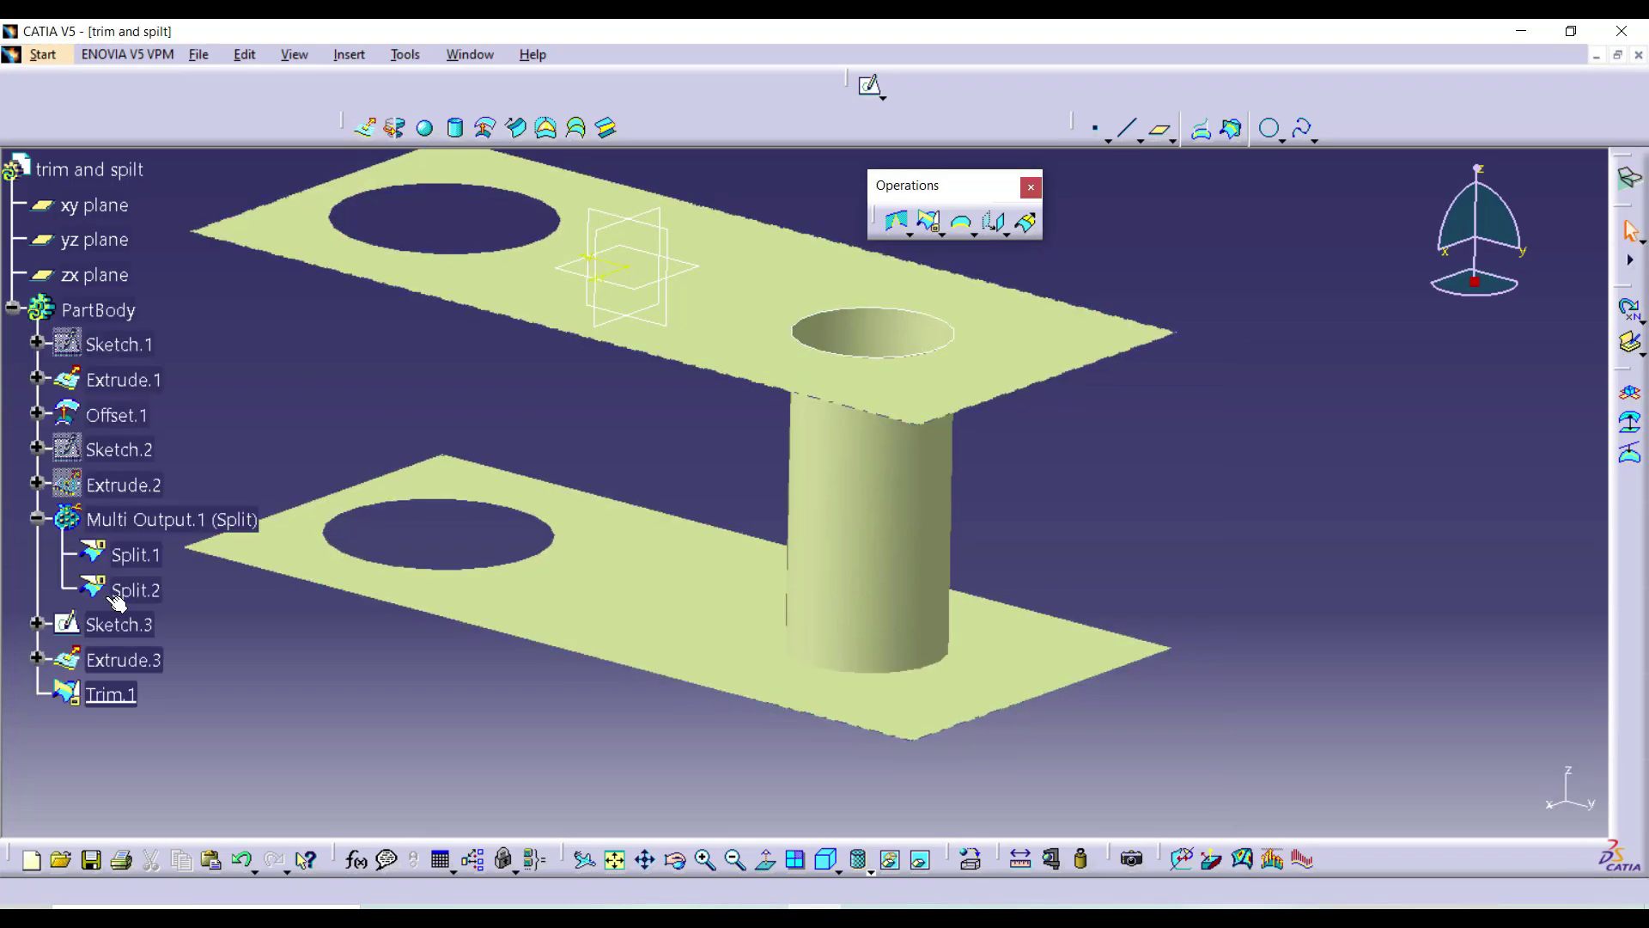
pyautogui.doubleClick(123, 659)
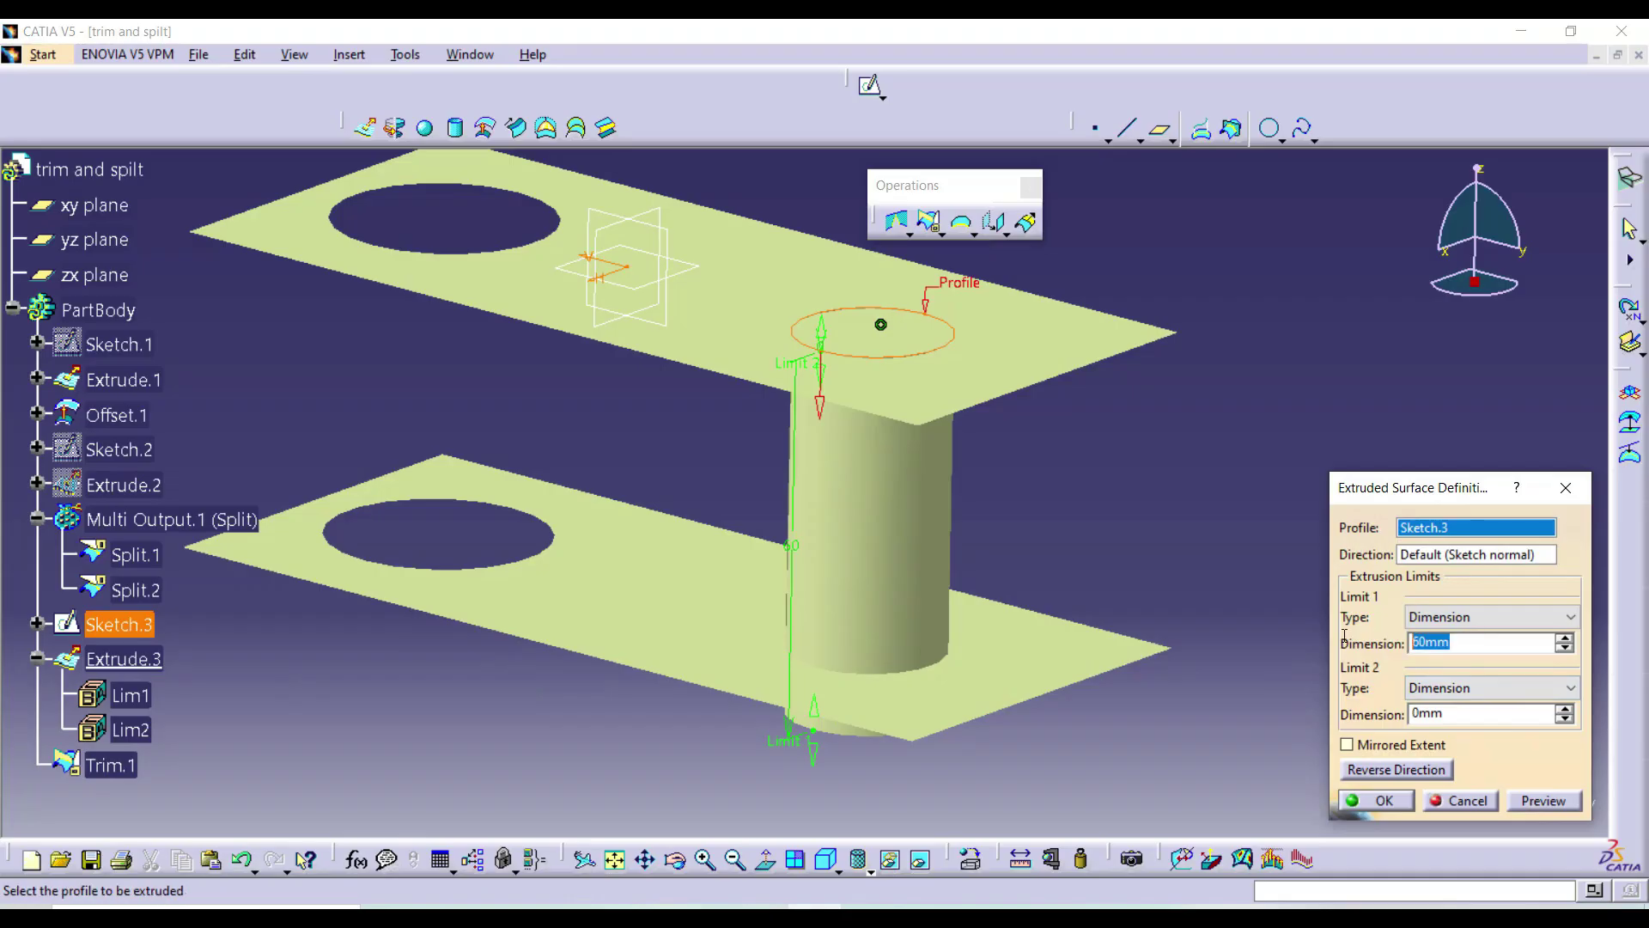
pyautogui.write('40')
pyautogui.click(1538, 799)
pyautogui.moveTo(980, 601); pyautogui.dragTo(967, 625, button='middle')
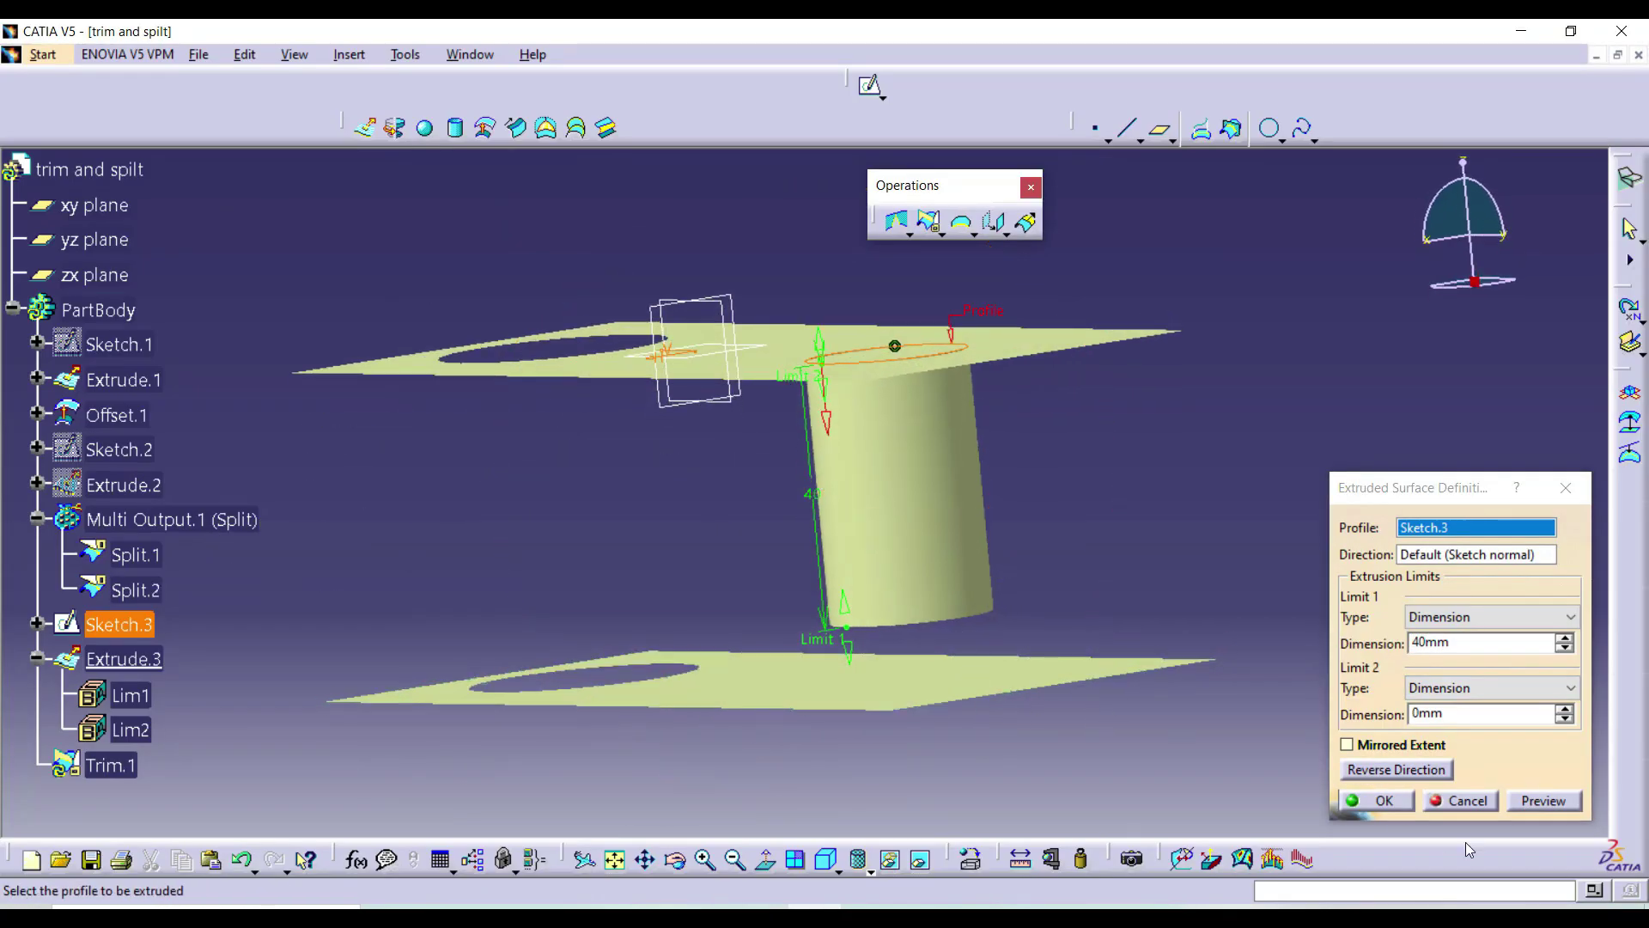
pyautogui.click(1385, 800)
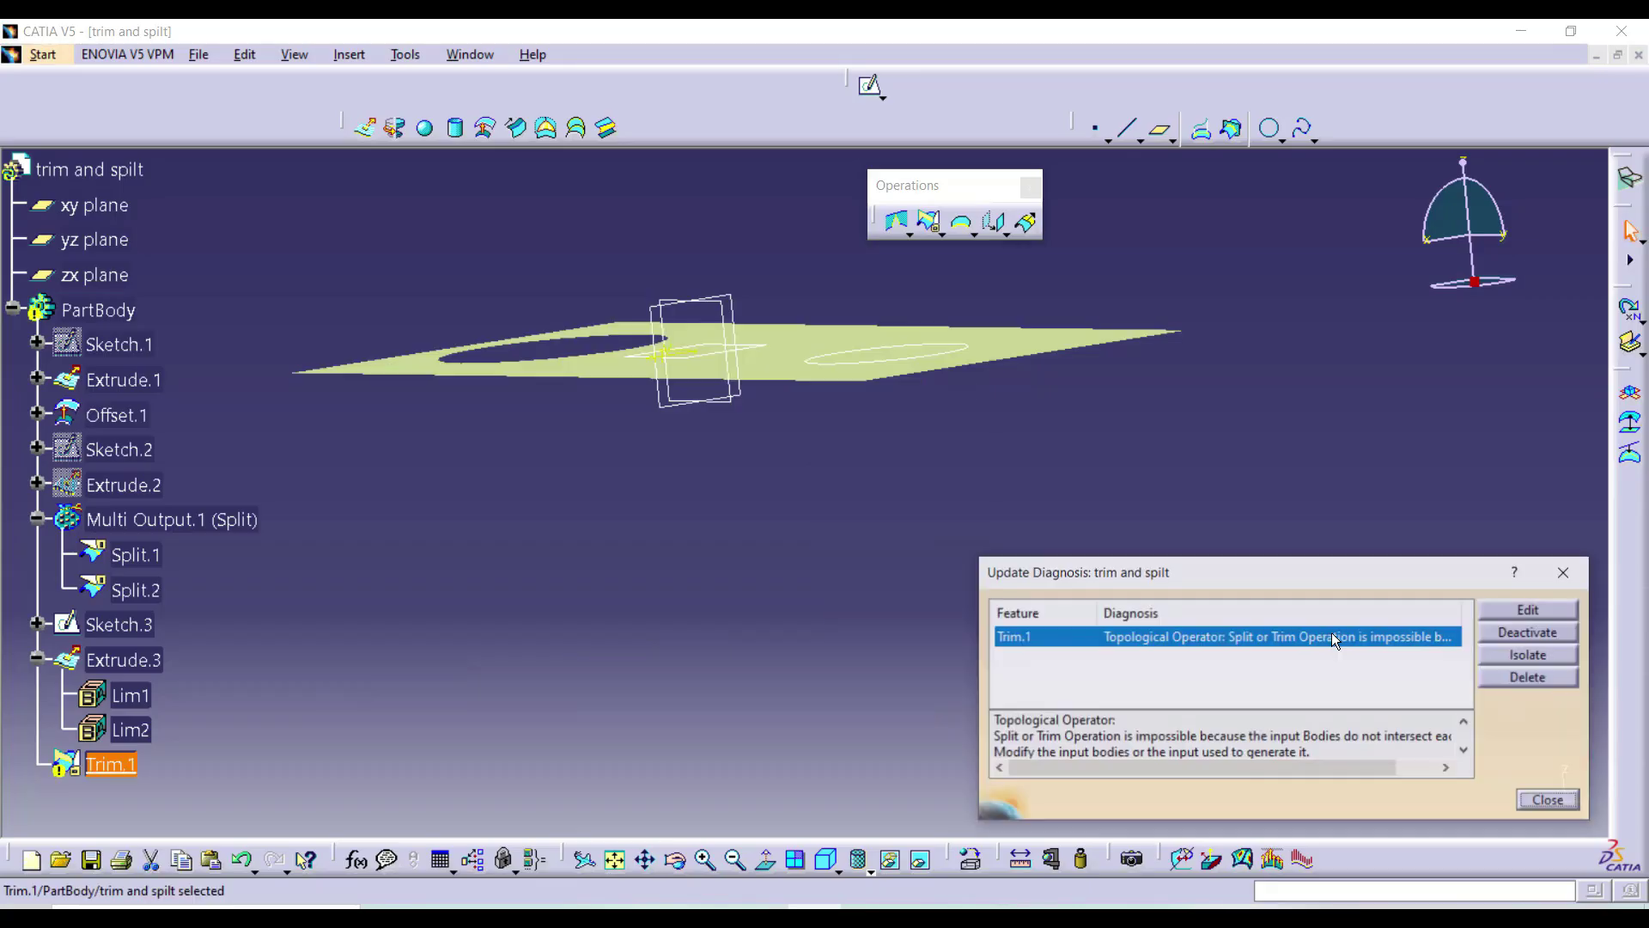
# - Delete the trim feature listed in the update diagnosis
pyautogui.click(1524, 683)
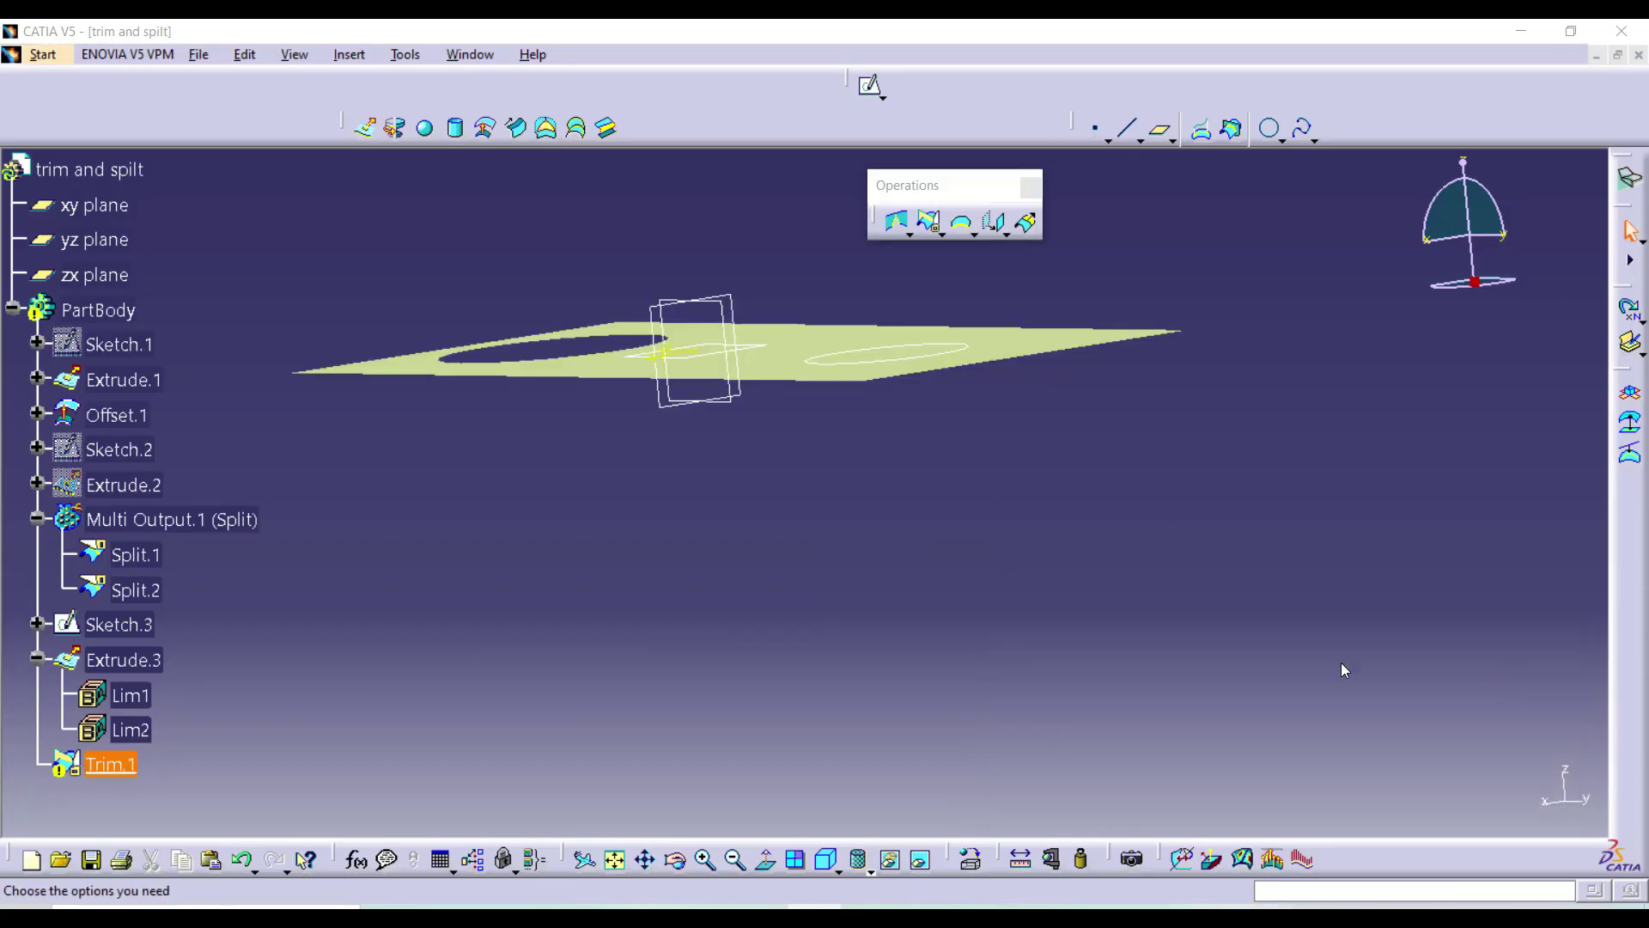
pyautogui.click(1466, 800)
pyautogui.moveTo(1160, 611); pyautogui.dragTo(803, 486, button='middle')
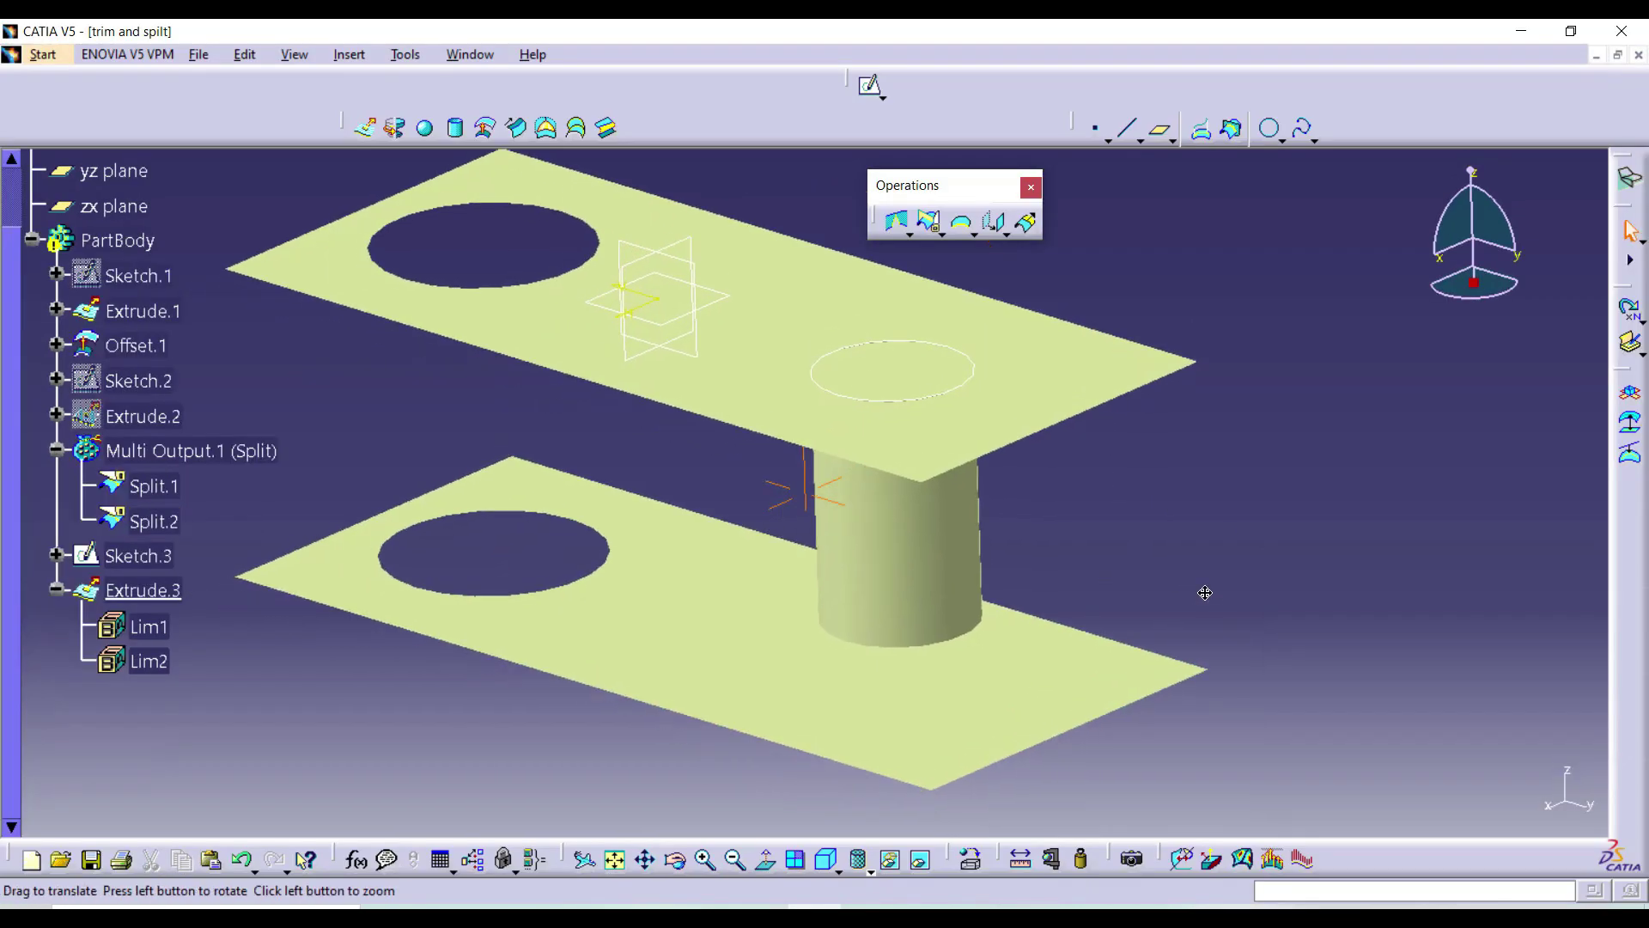
# - Trim the upper flat surface with the shortened cylinder, comparing the sides and keeping only the flat surface outside the cylinder
pyautogui.click(942, 233)
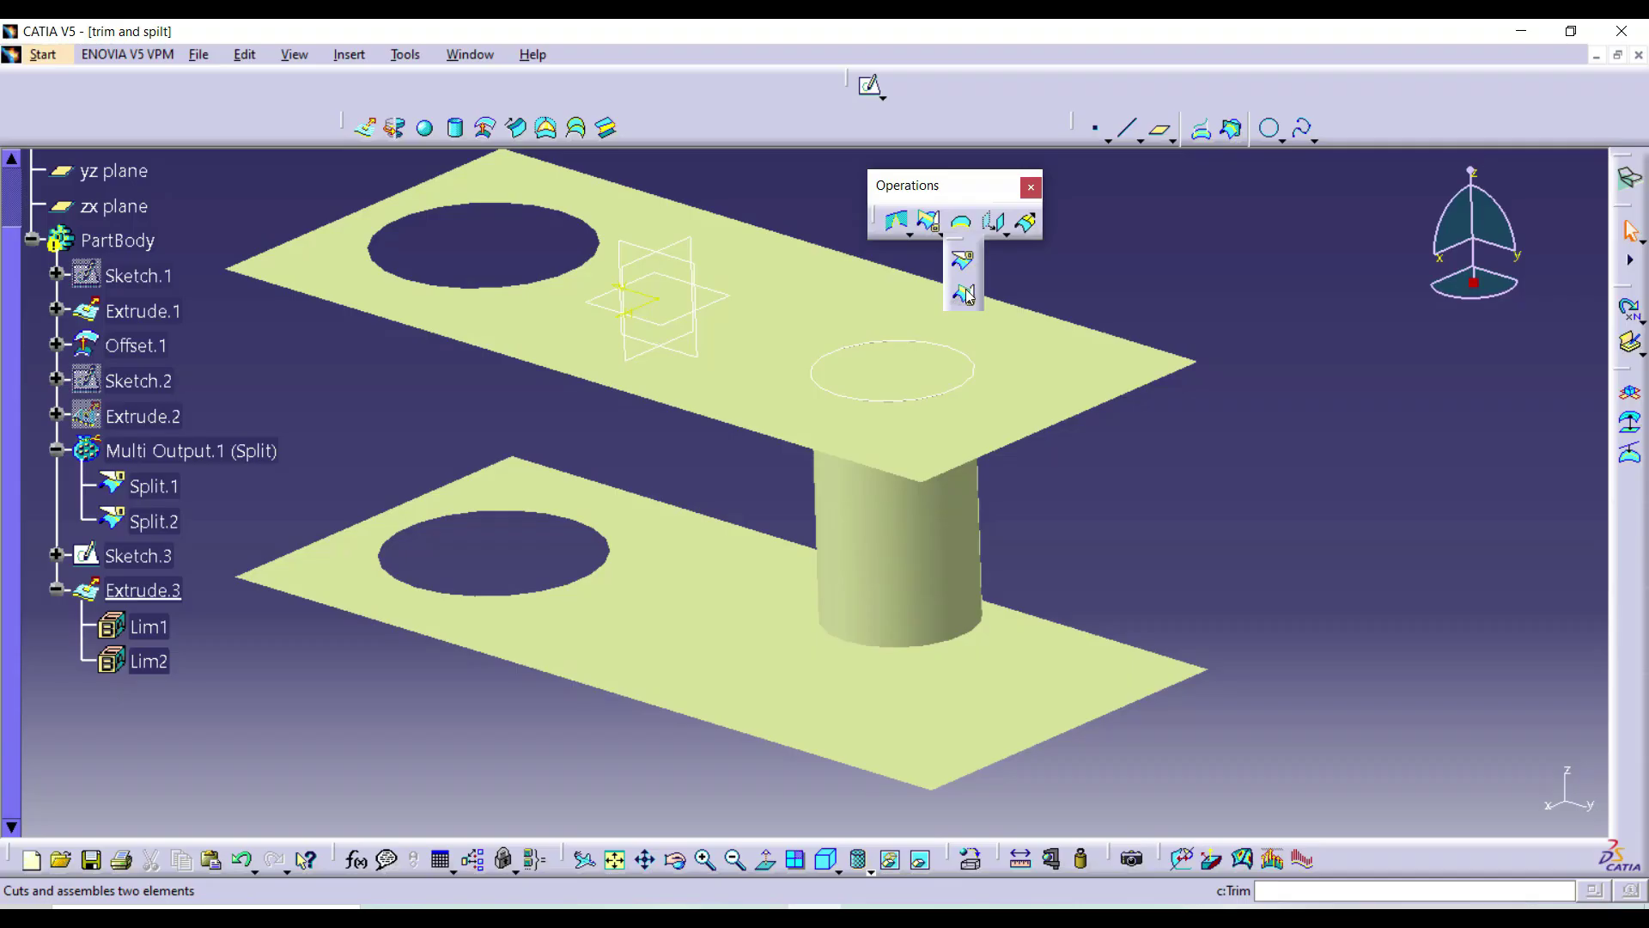
pyautogui.click(967, 296)
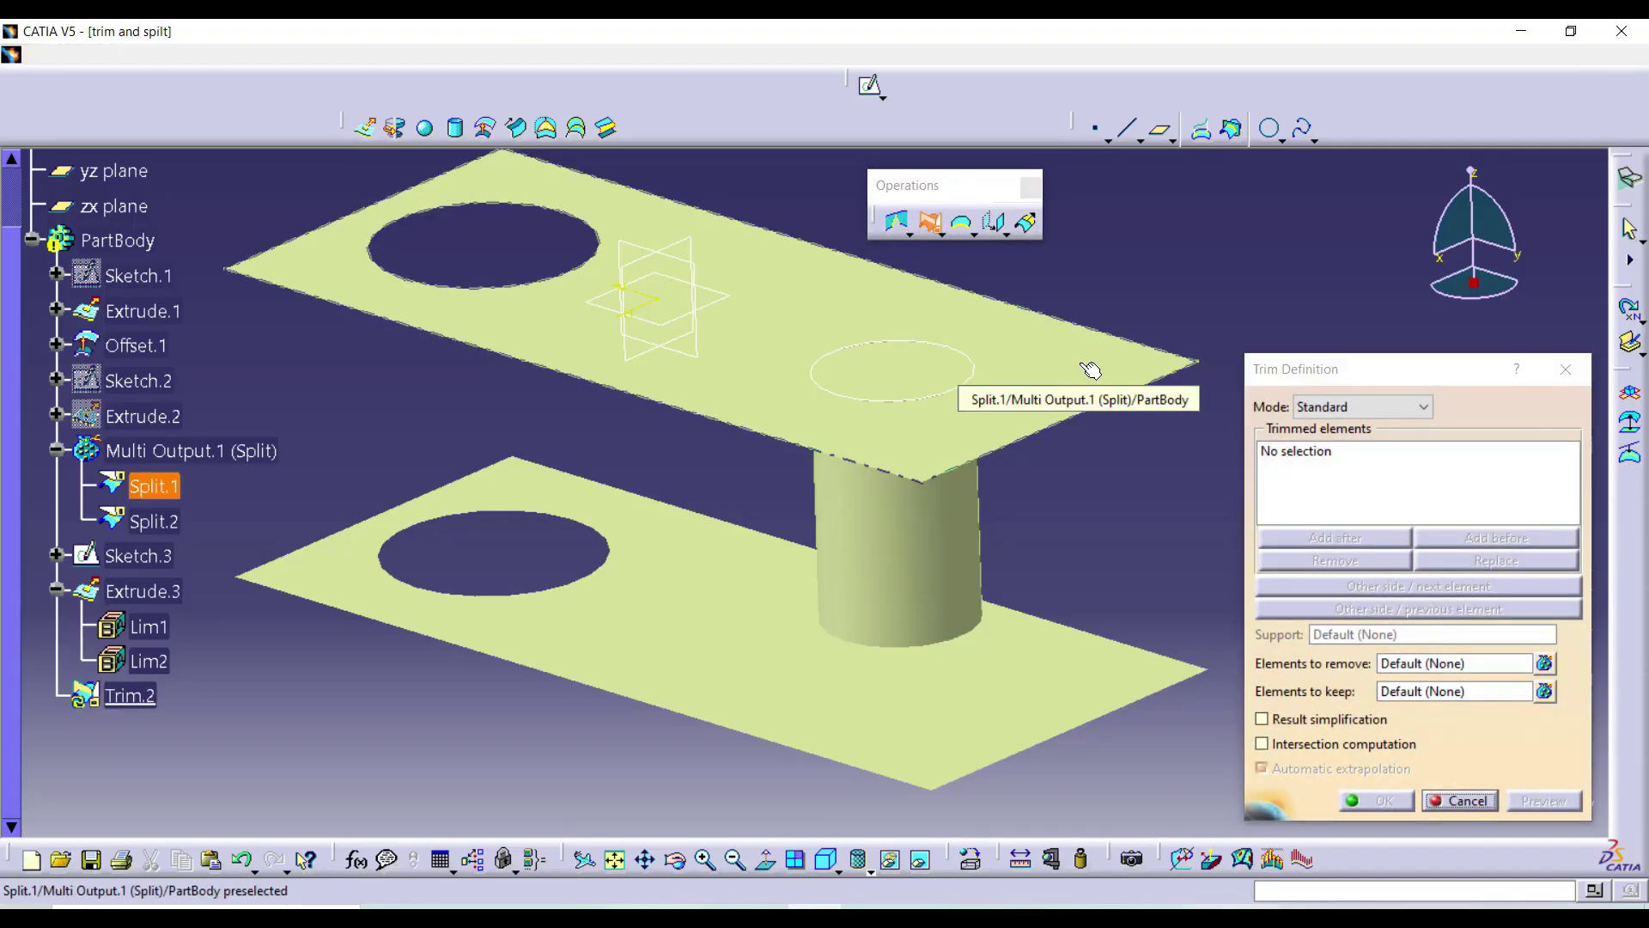
pyautogui.click(958, 374)
pyautogui.click(892, 530)
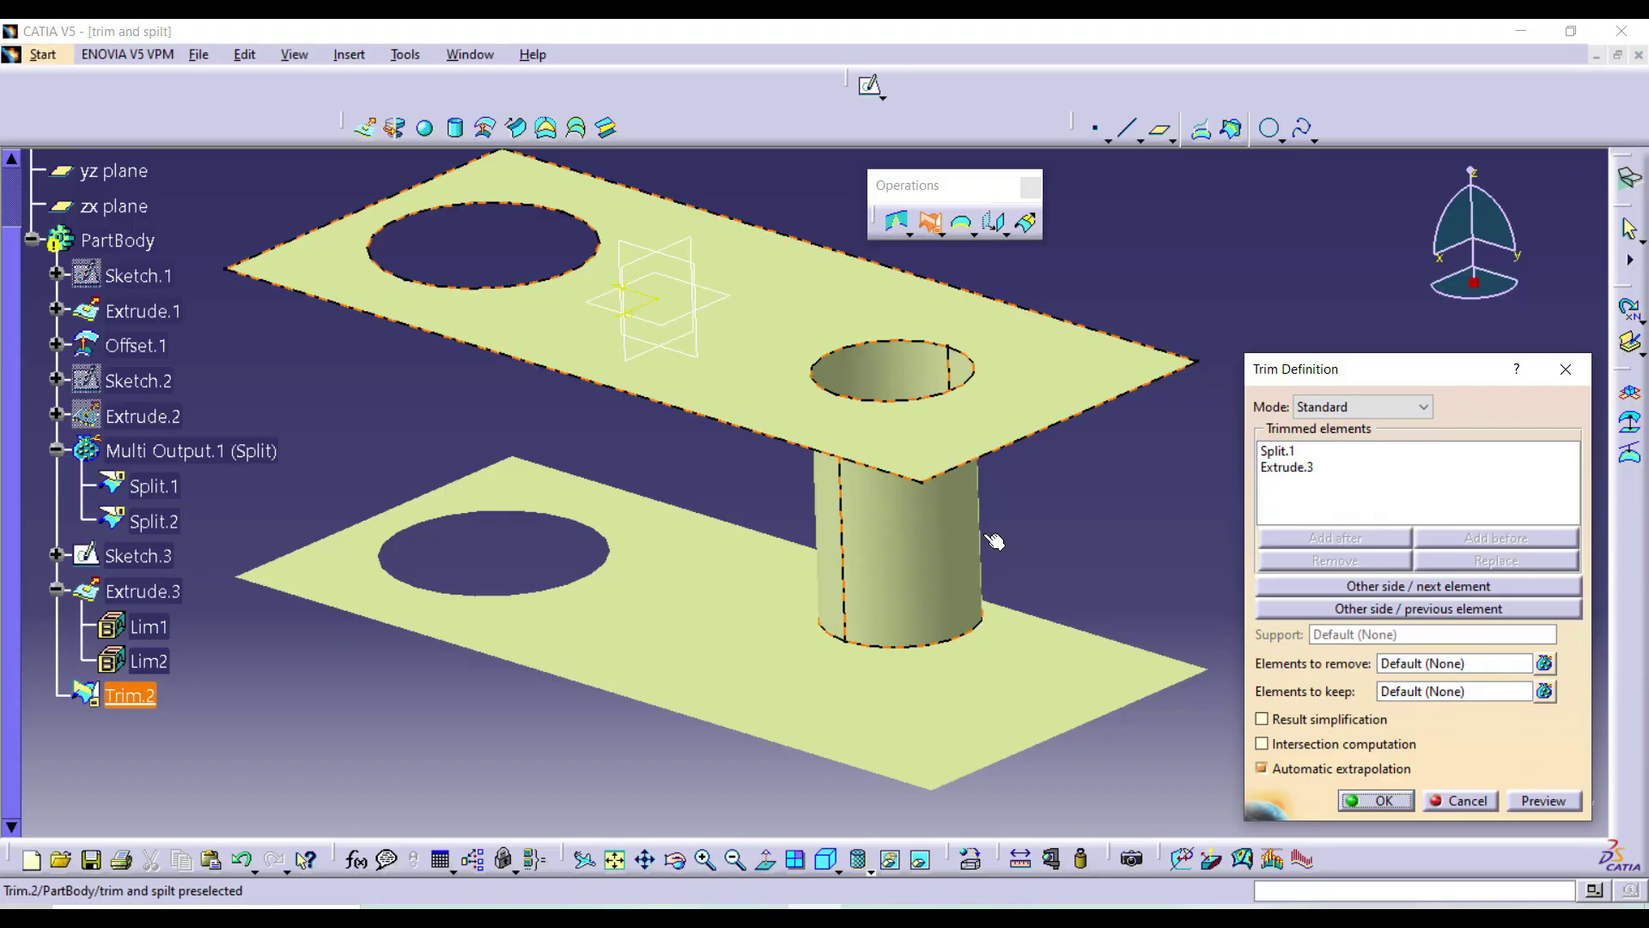
pyautogui.click(1376, 587)
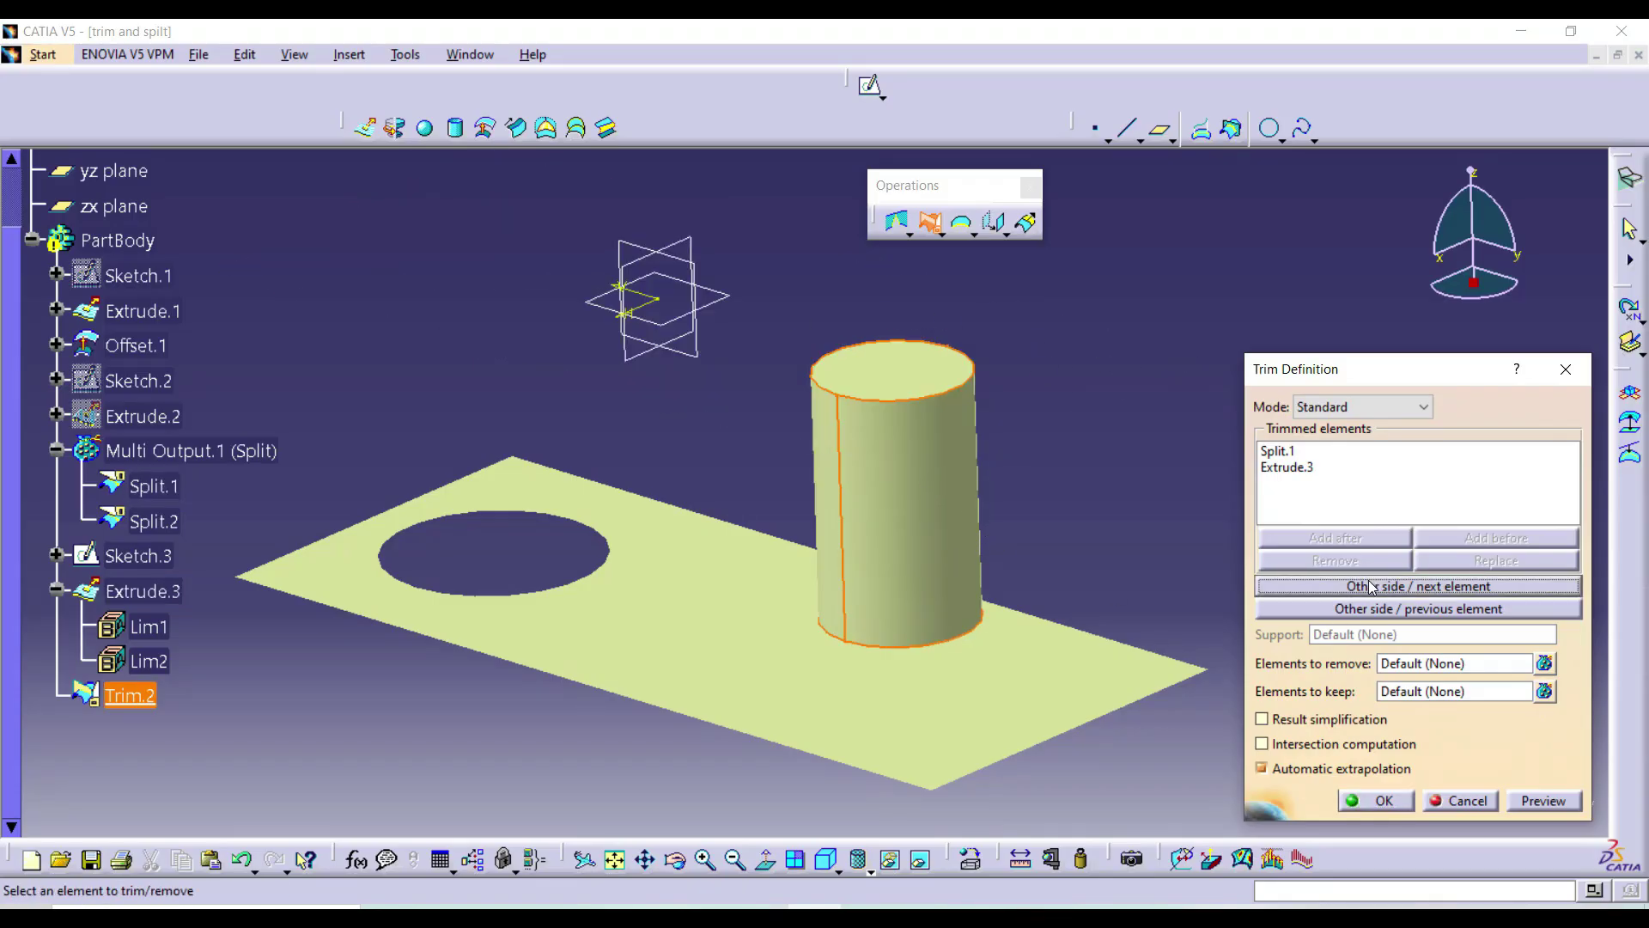
pyautogui.click(1373, 588)
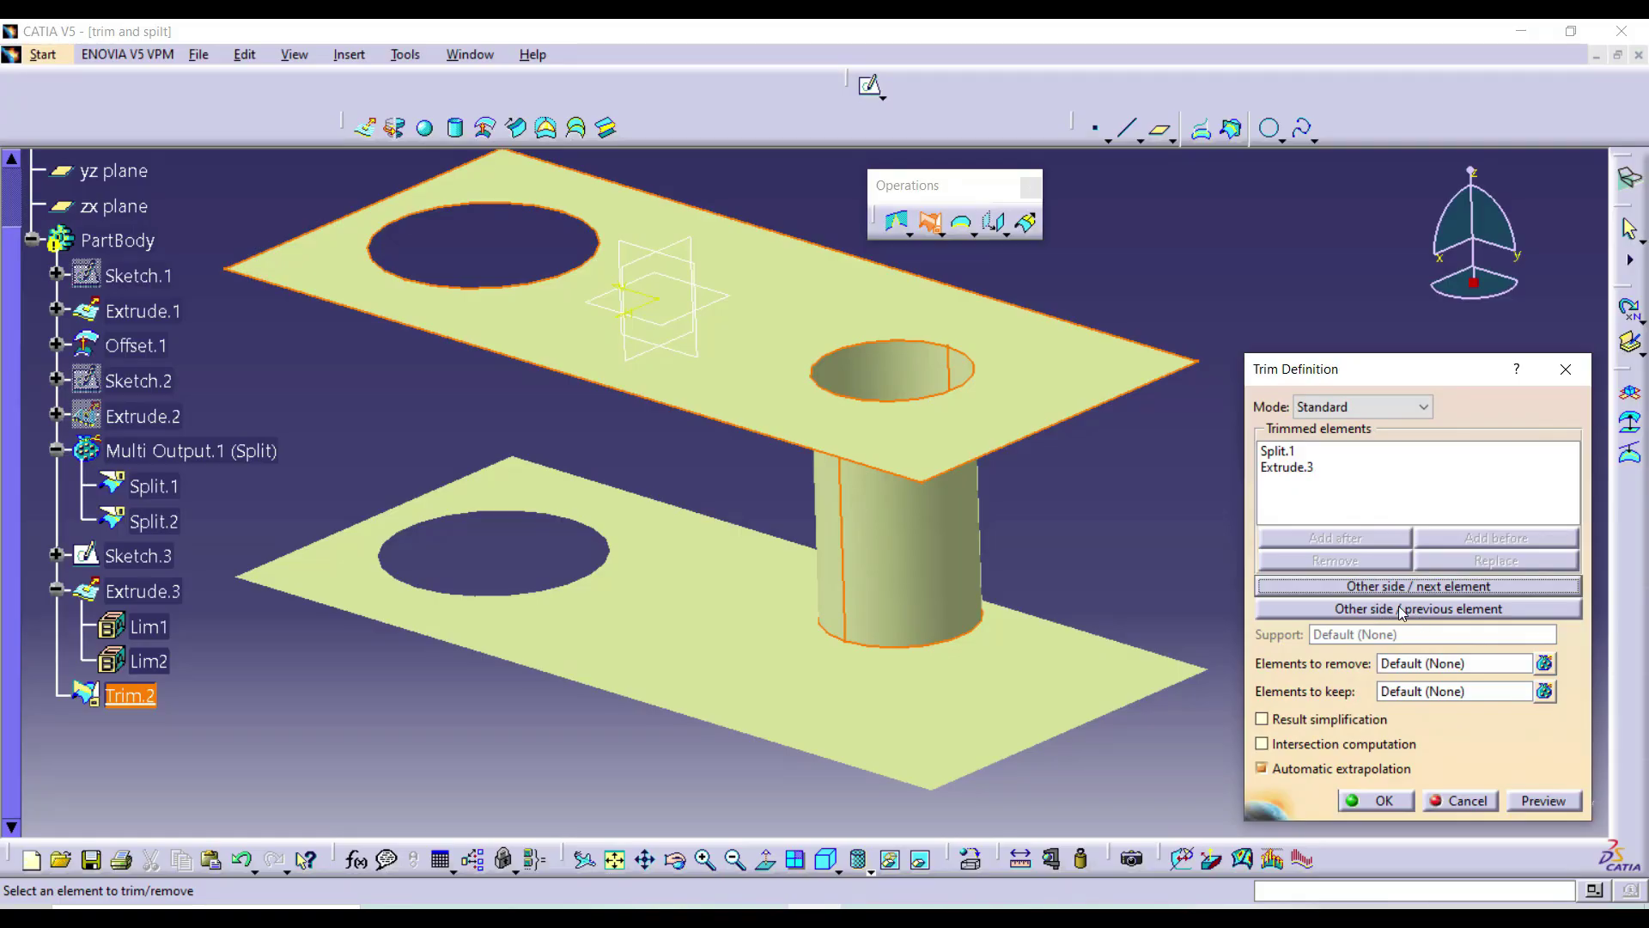
pyautogui.click(1397, 608)
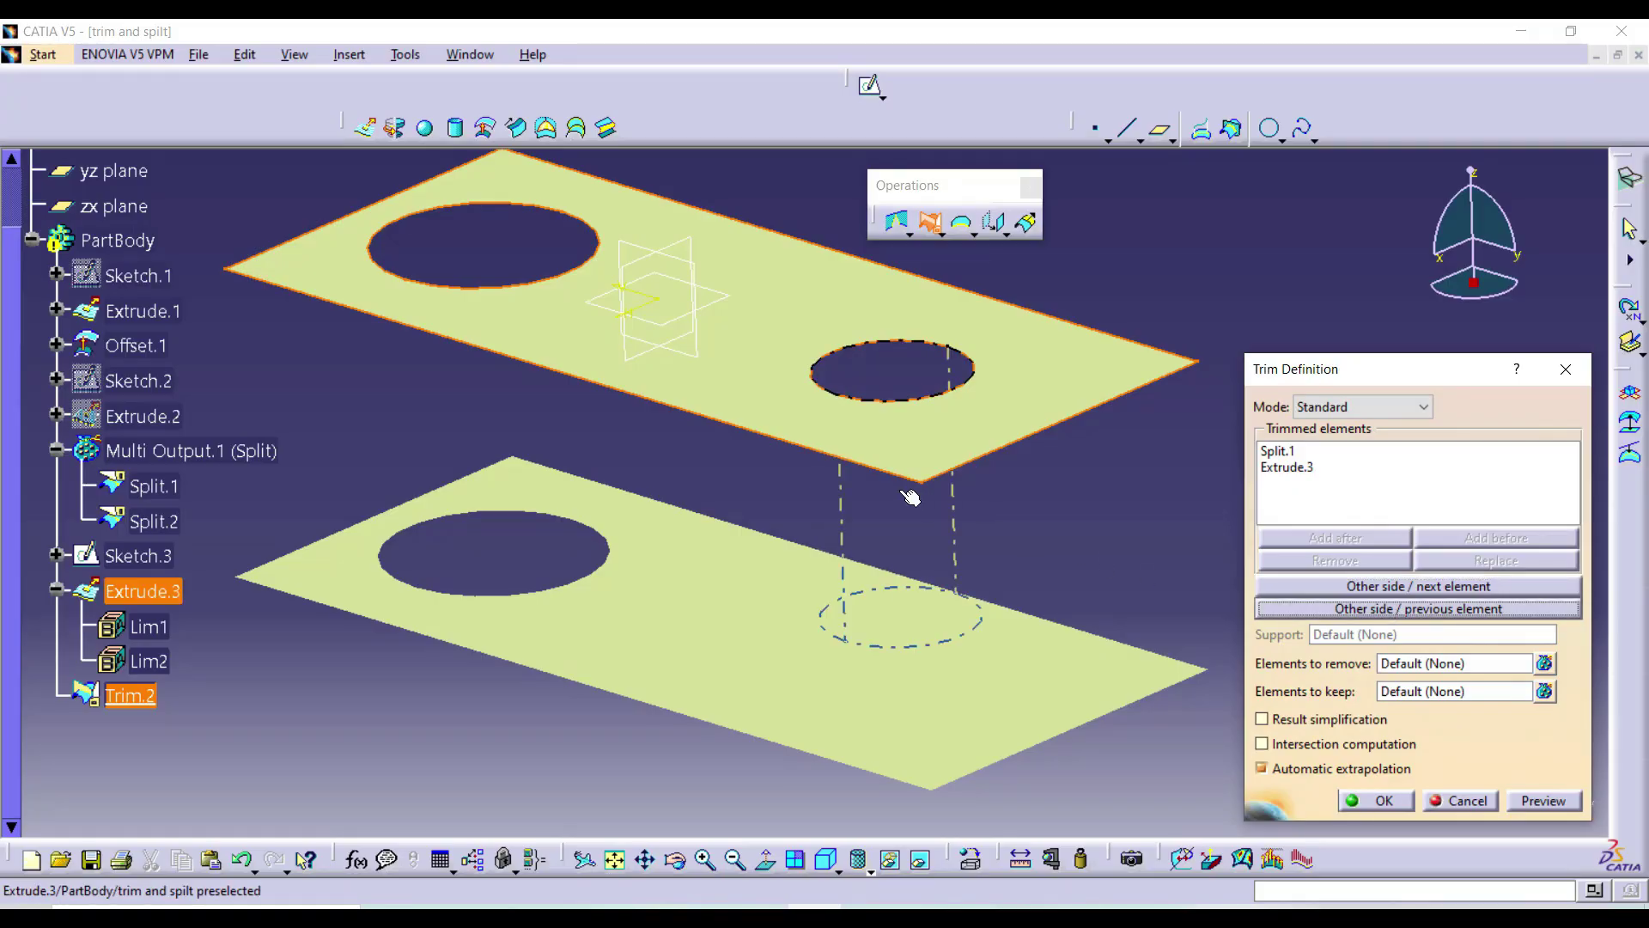
pyautogui.click(1124, 542)
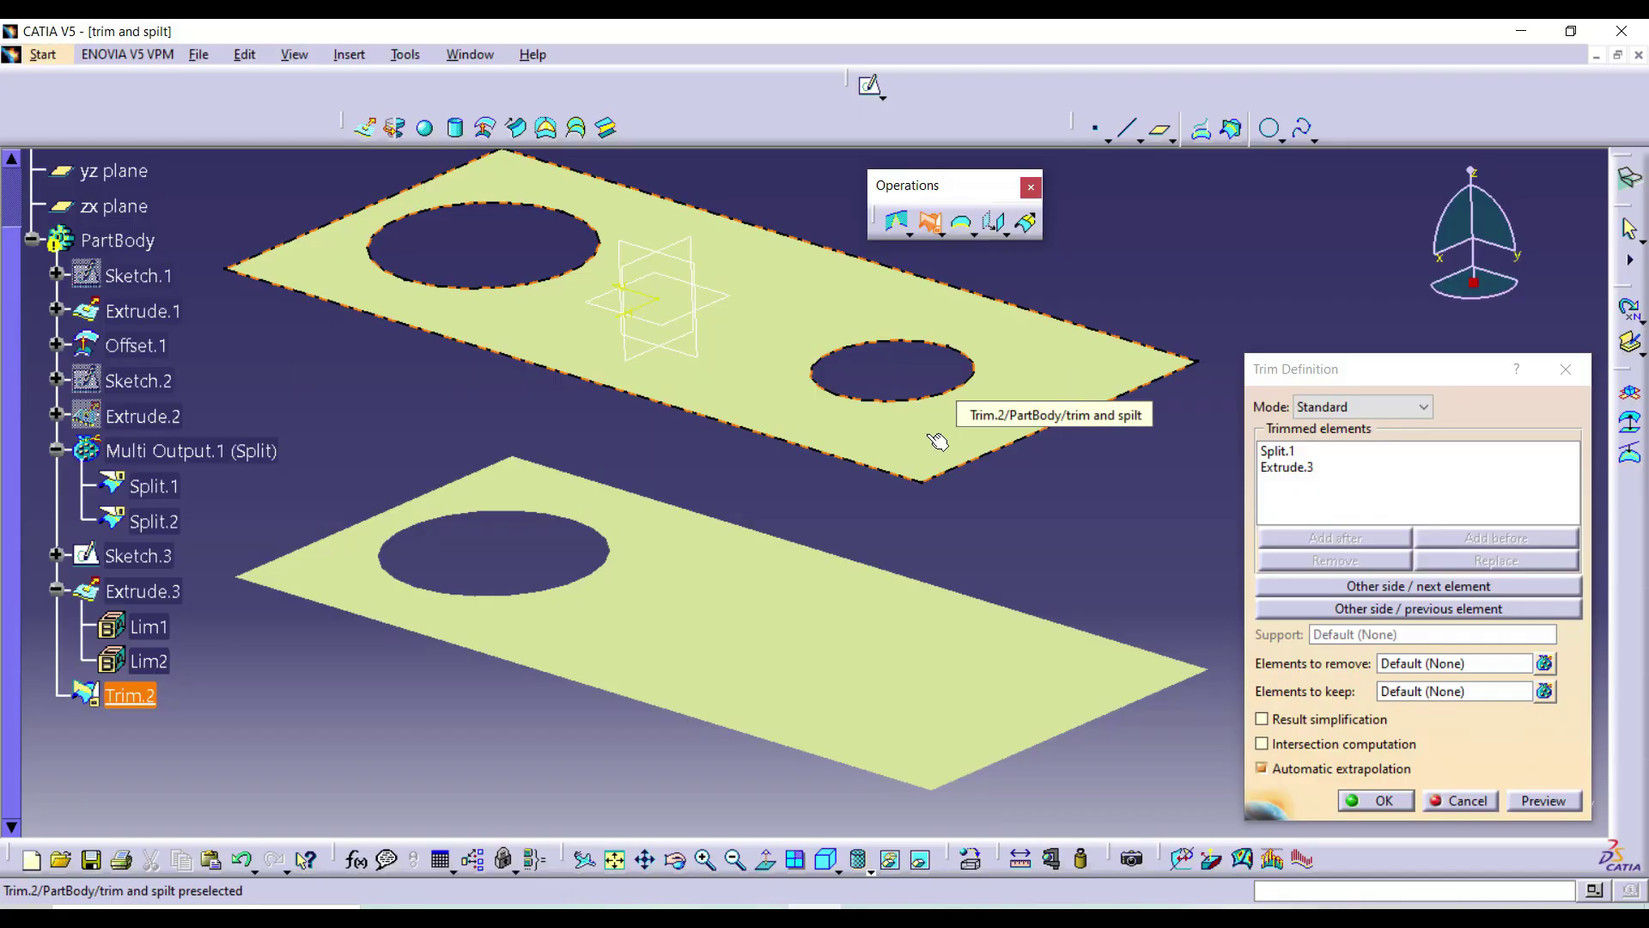
pyautogui.click(1378, 801)
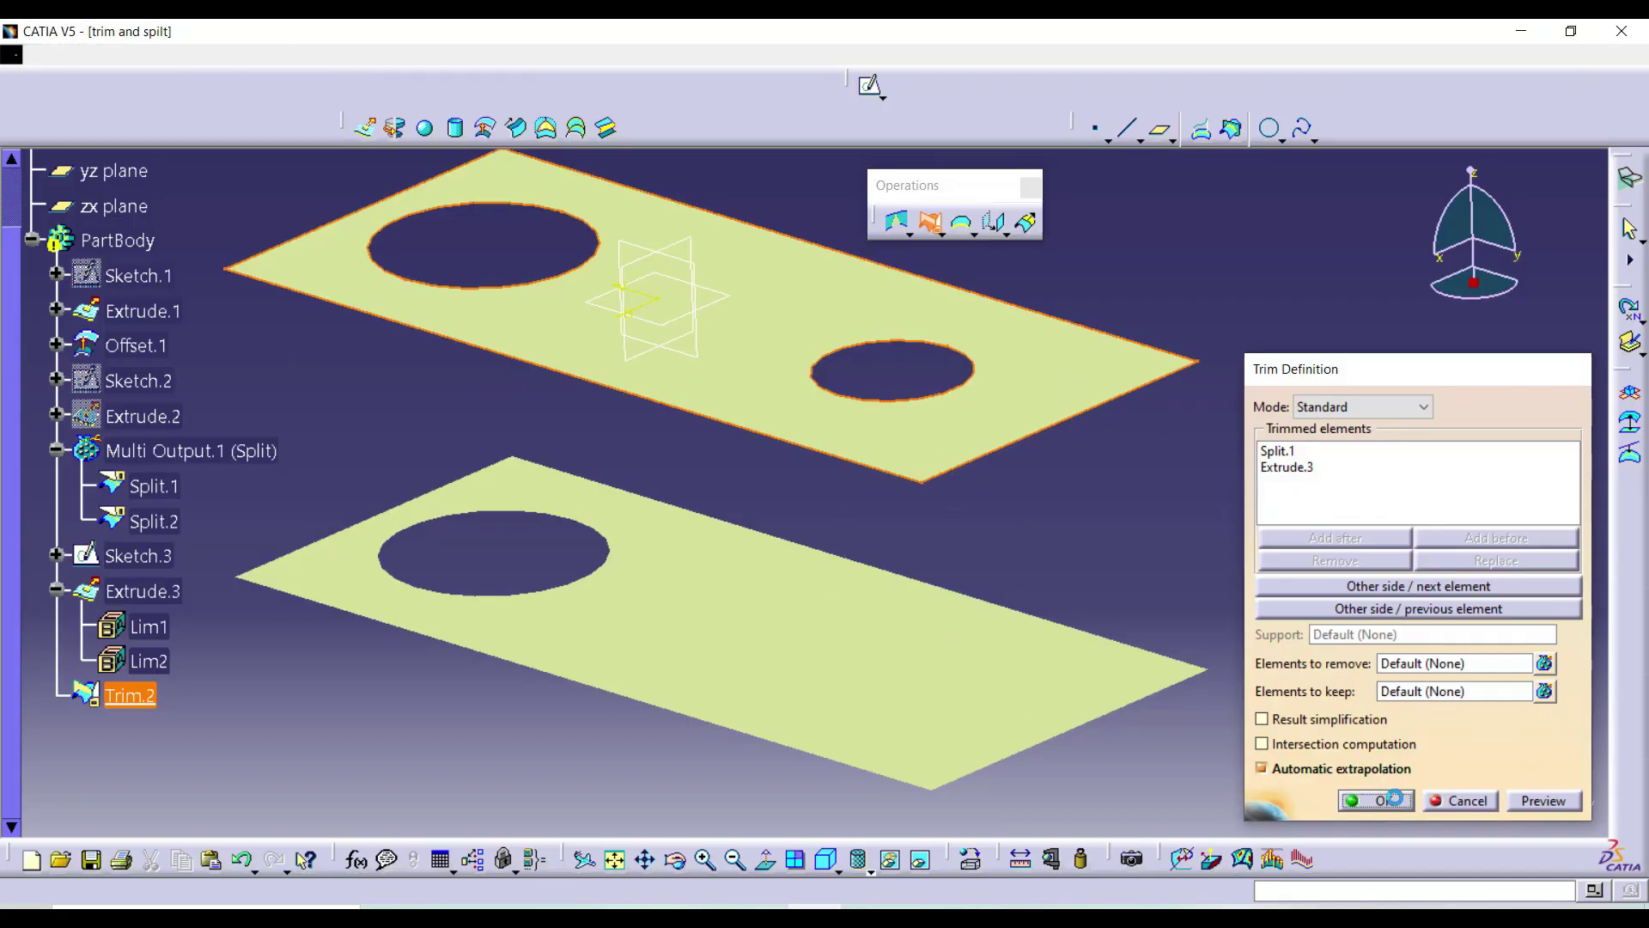
pyautogui.moveTo(1160, 537); pyautogui.dragTo(1151, 546, button='middle')
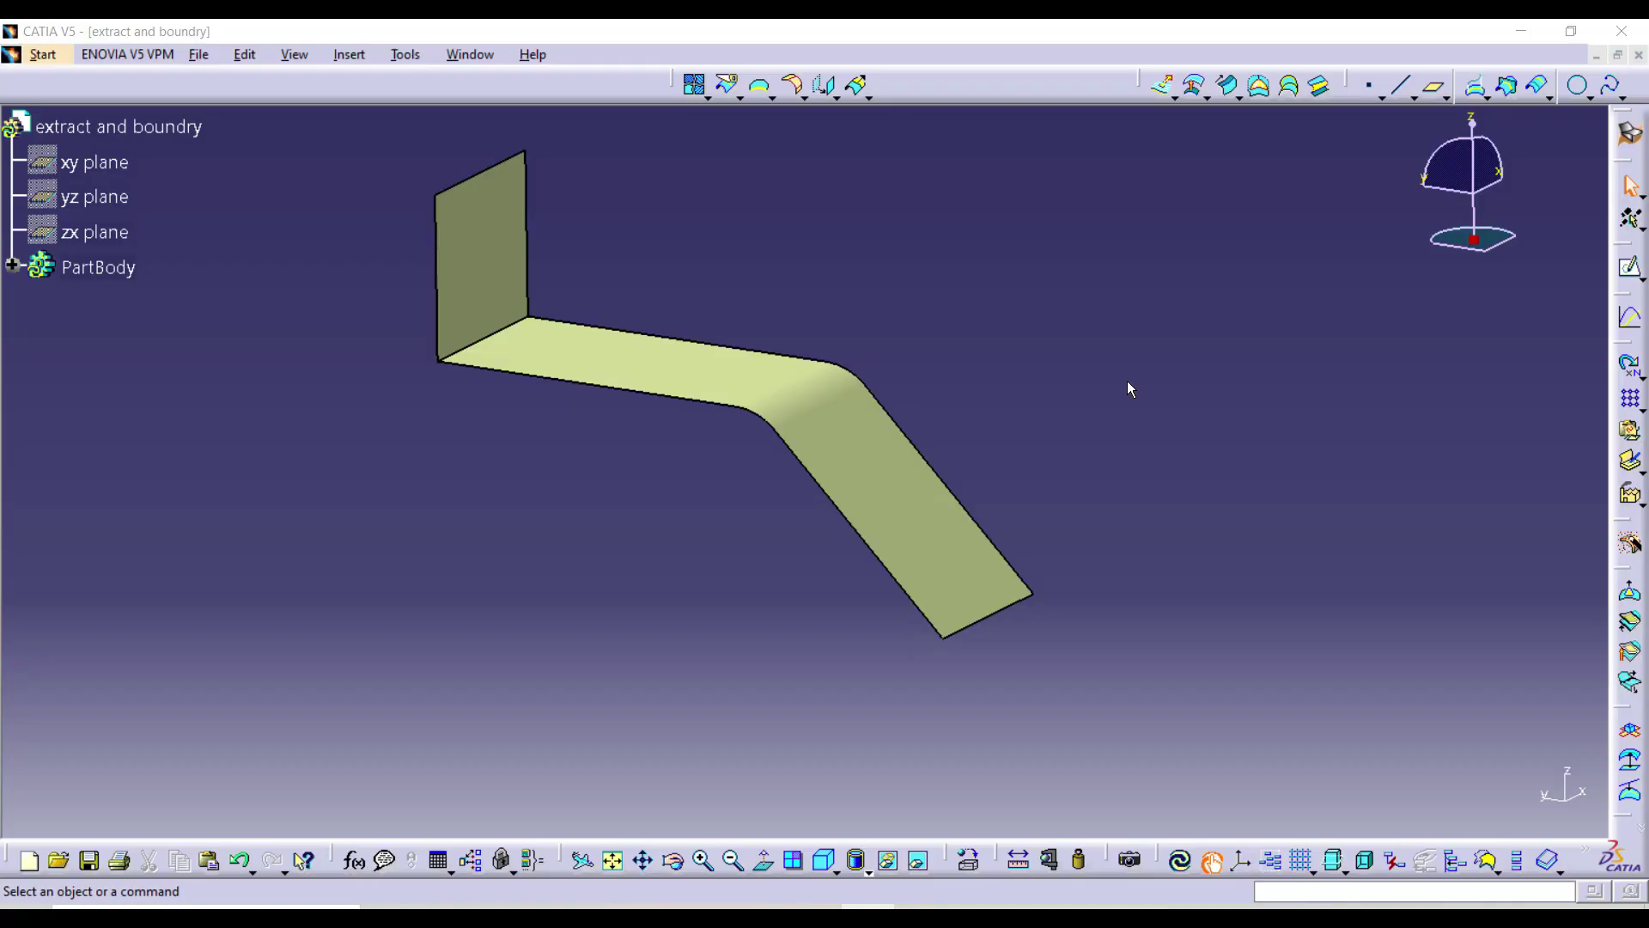
pyautogui.click(771, 97)
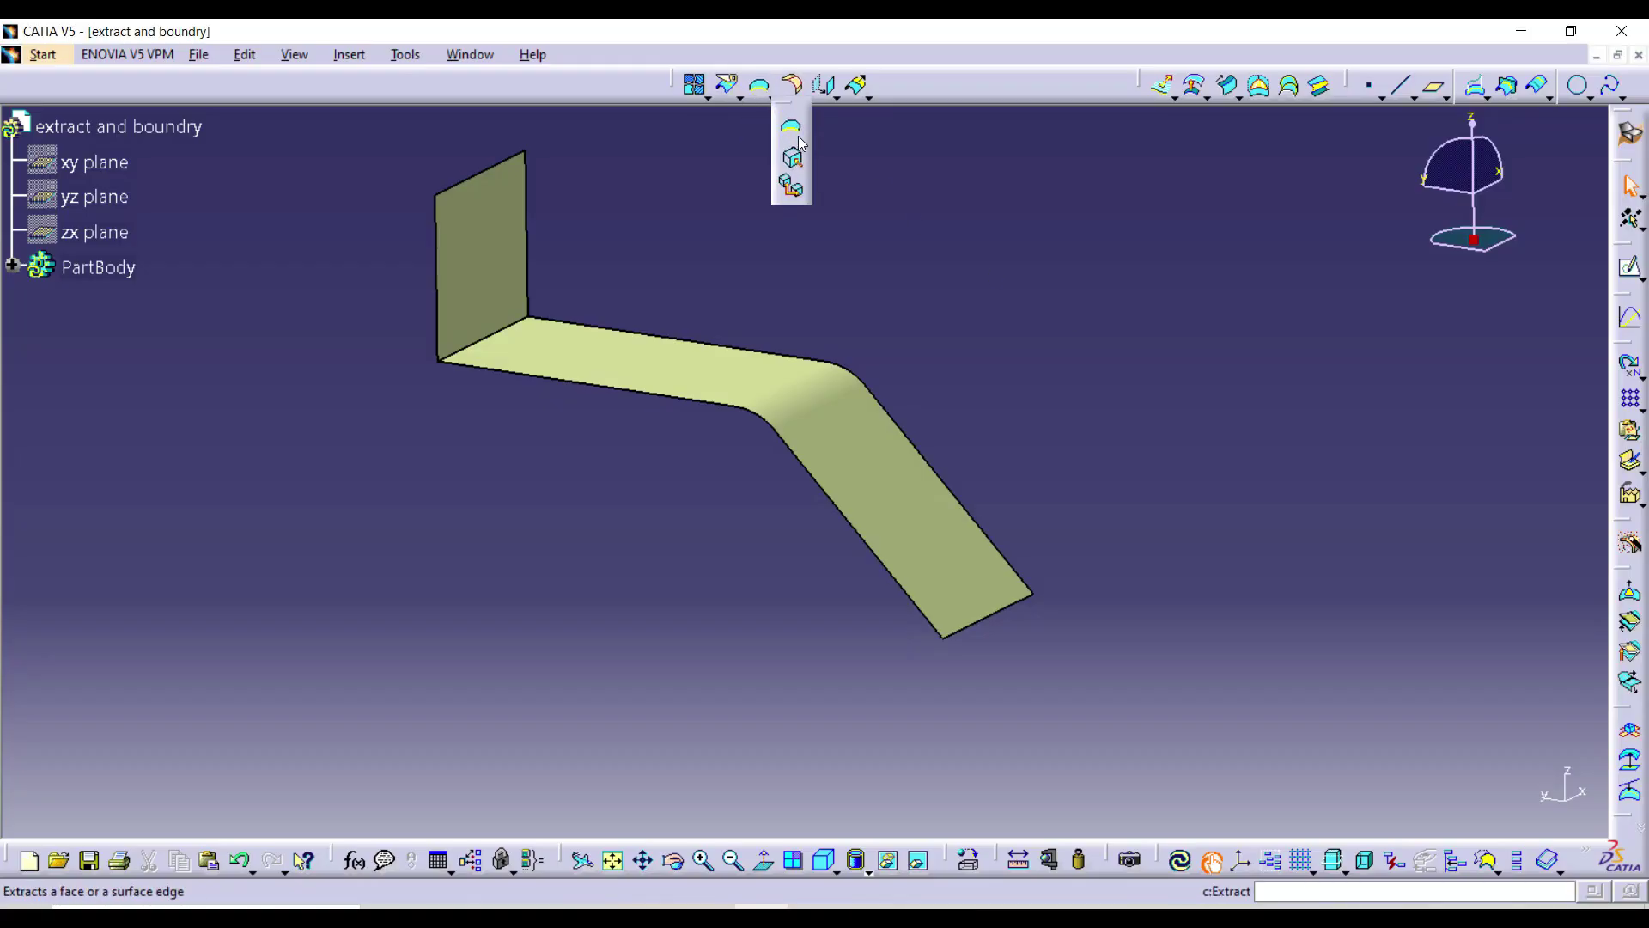
pyautogui.click(771, 97)
pyautogui.click(793, 134)
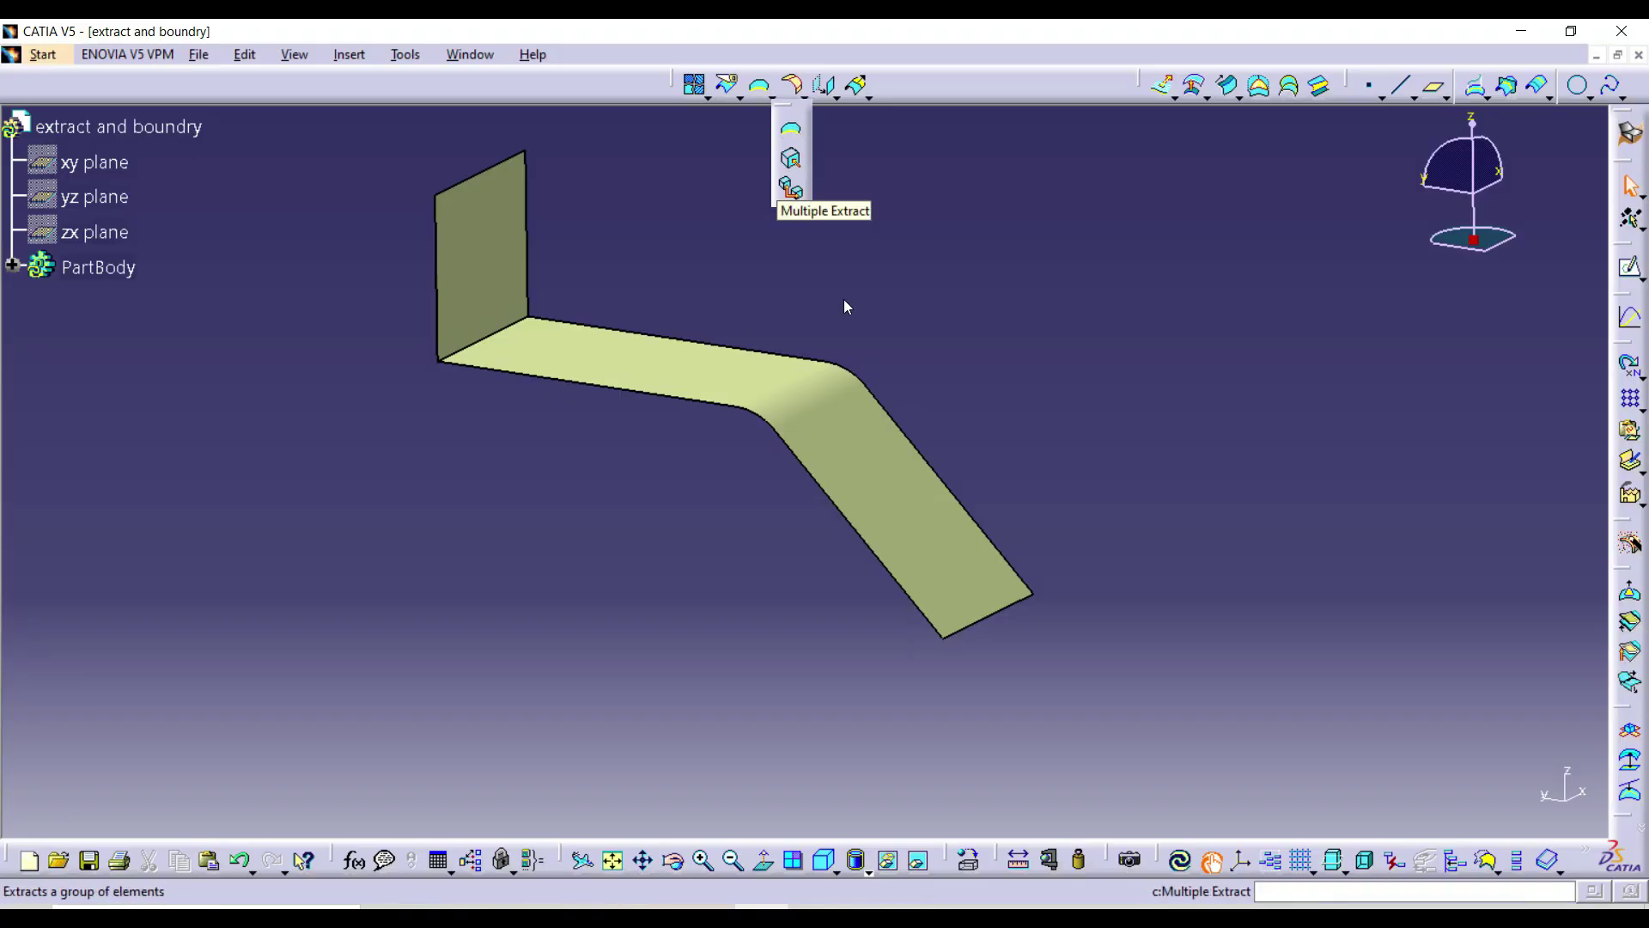
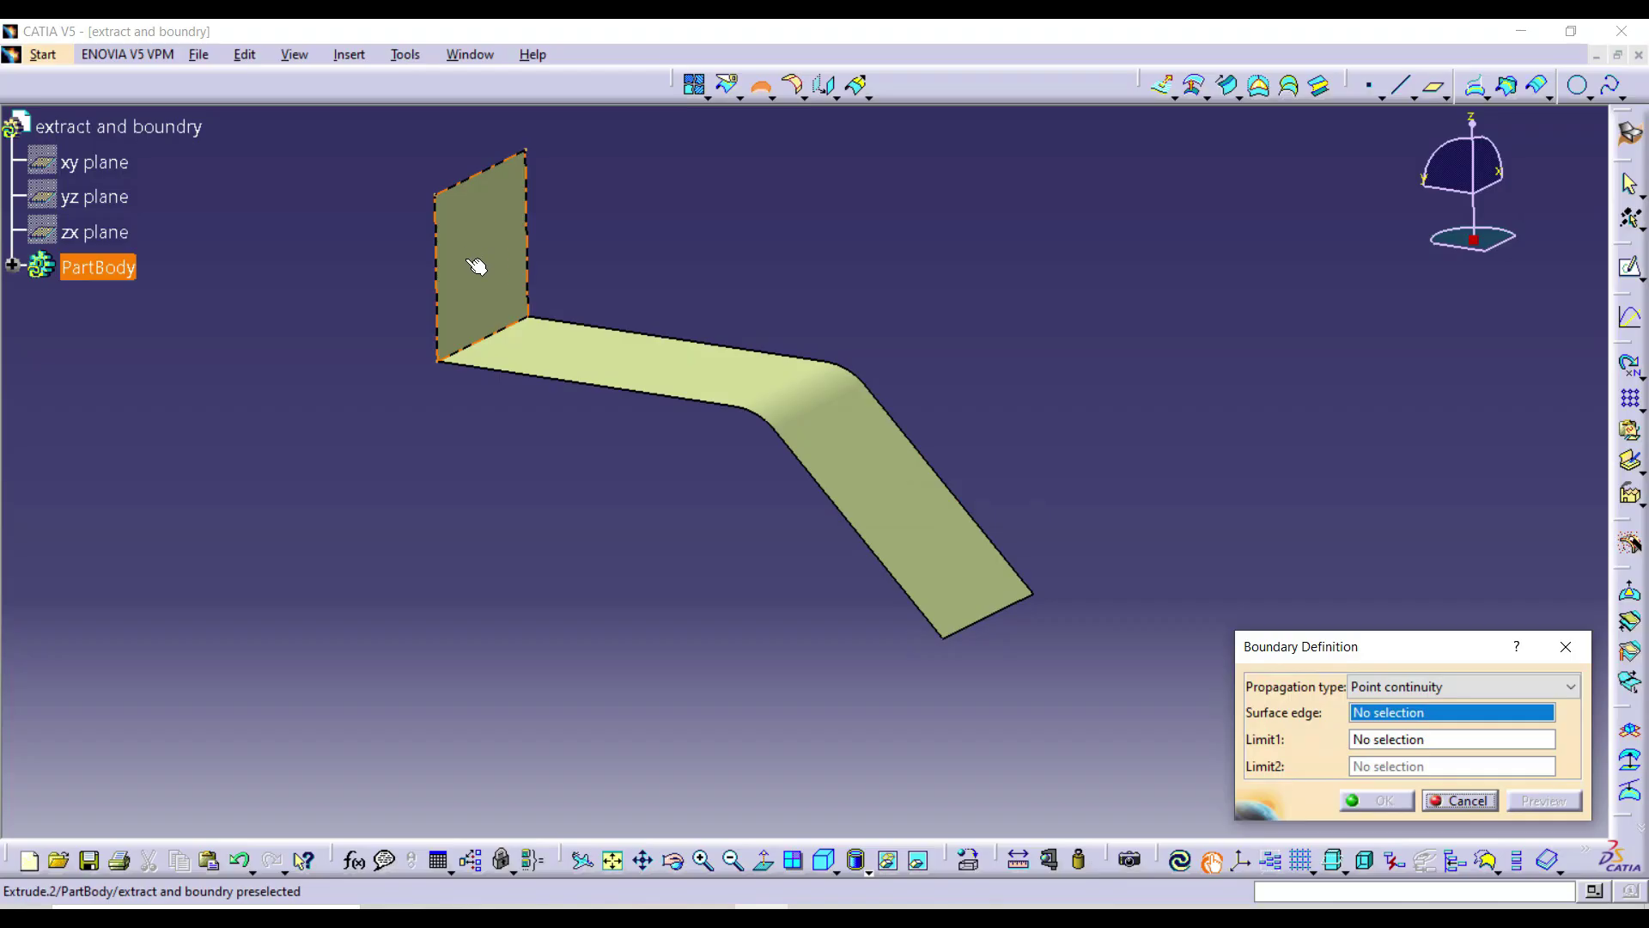
pyautogui.click(740, 397)
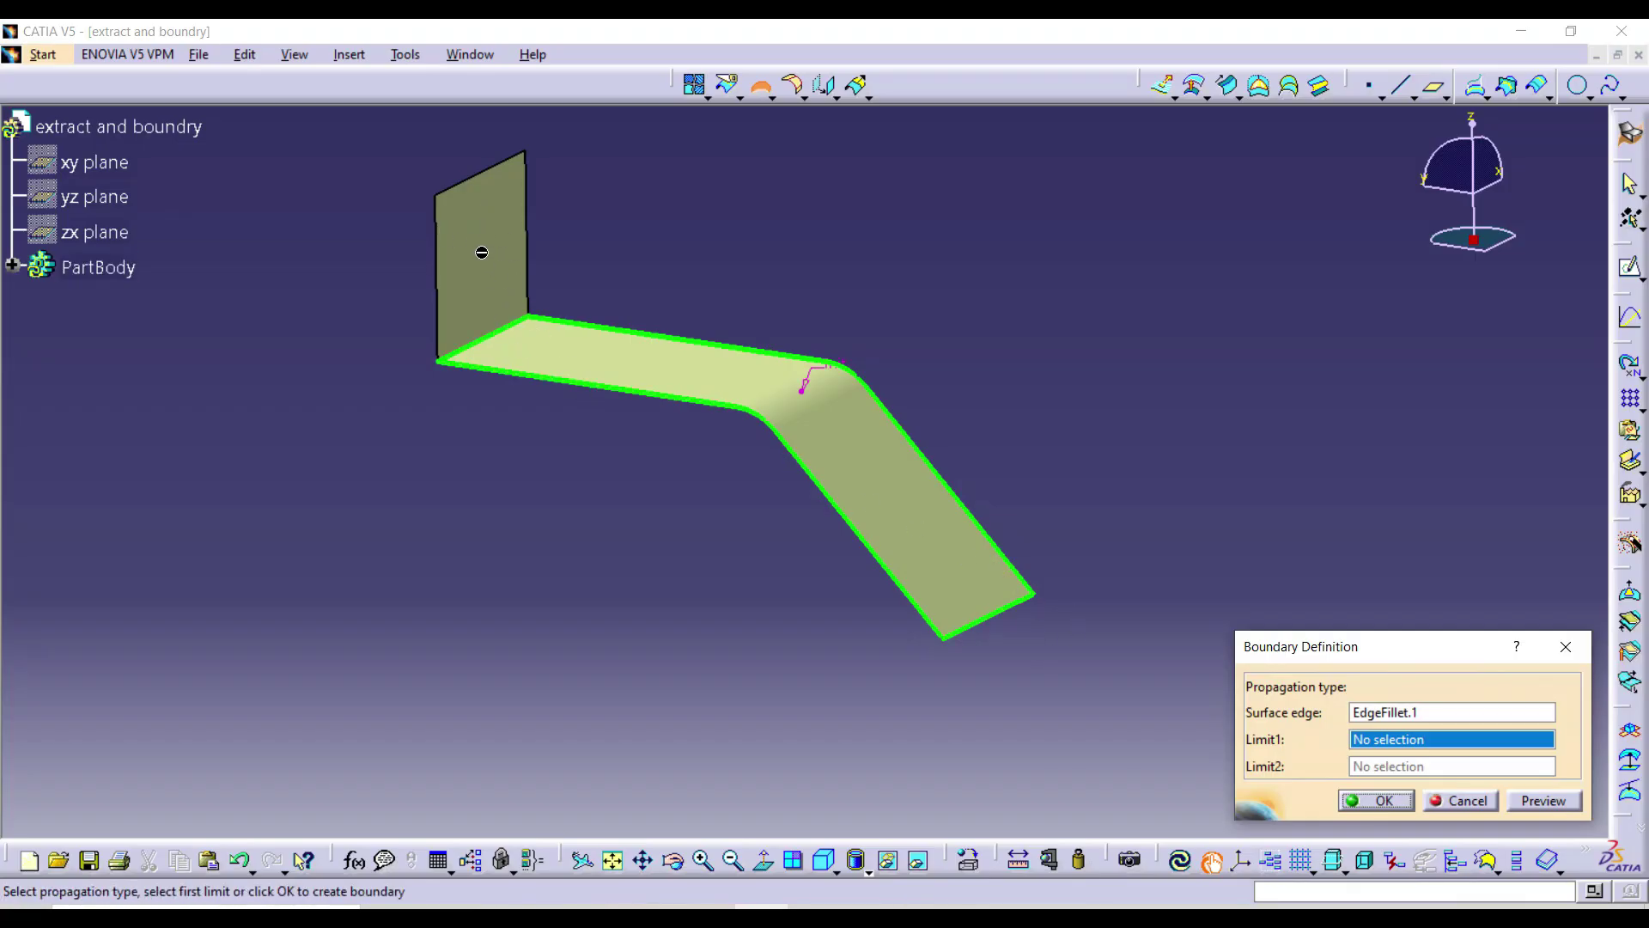
pyautogui.click(1566, 646)
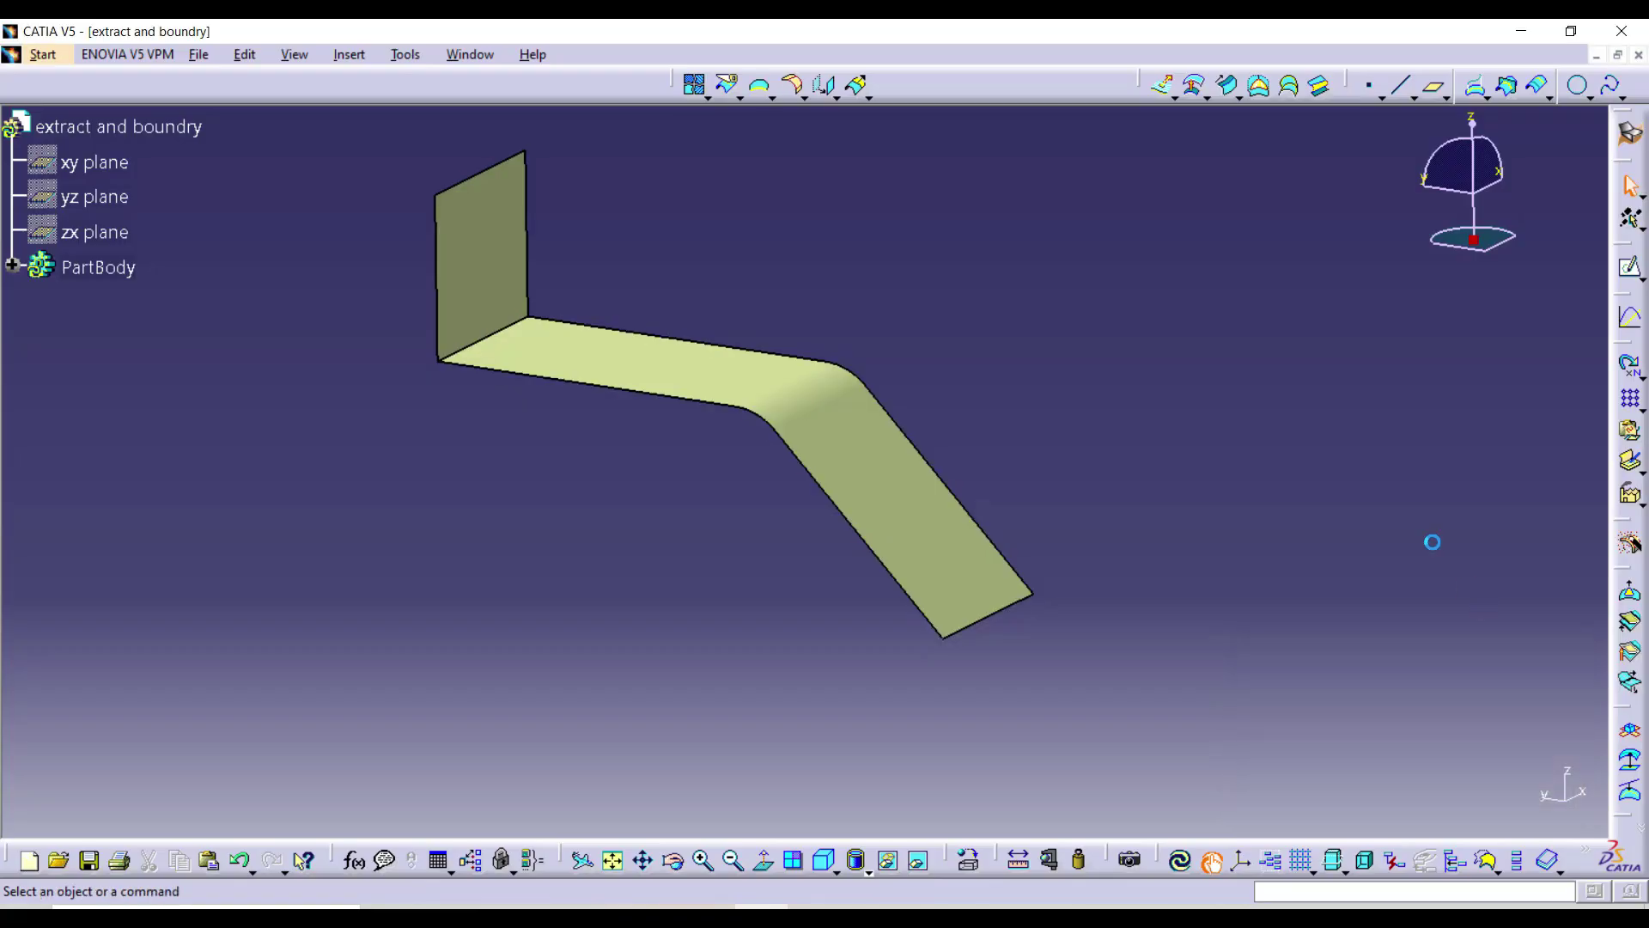
# - Join the vertical surface and the filleted surface into one surface, with connexity checked and a merging distance of 0.001 mm
pyautogui.click(694, 84)
pyautogui.click(519, 221)
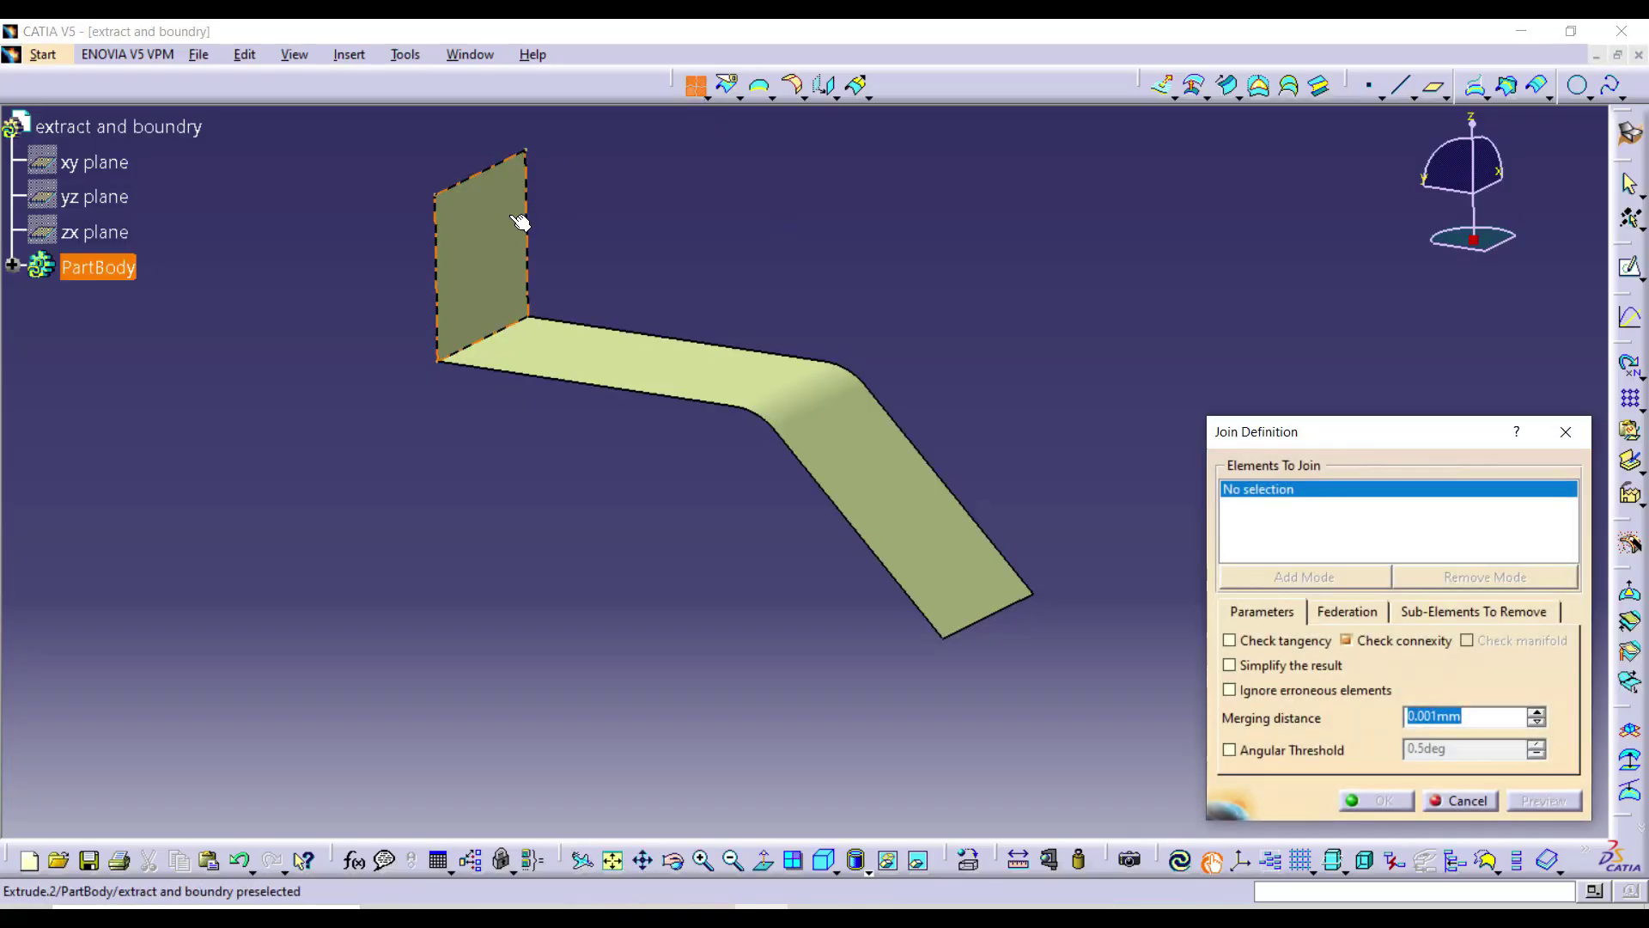
pyautogui.click(590, 359)
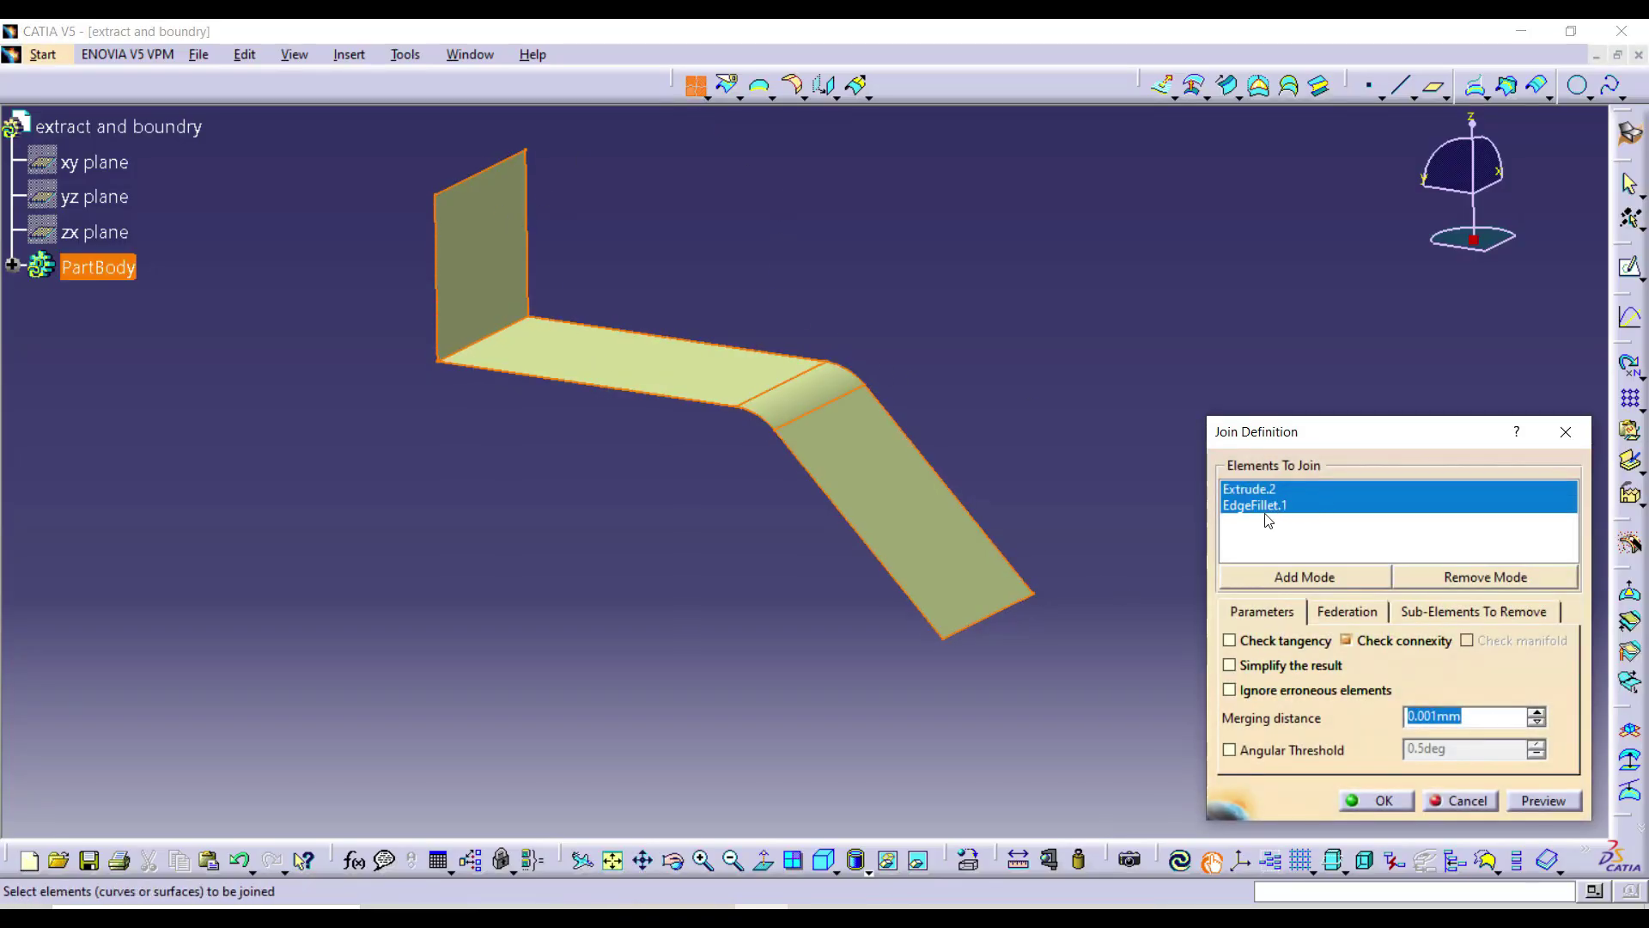
pyautogui.click(1385, 799)
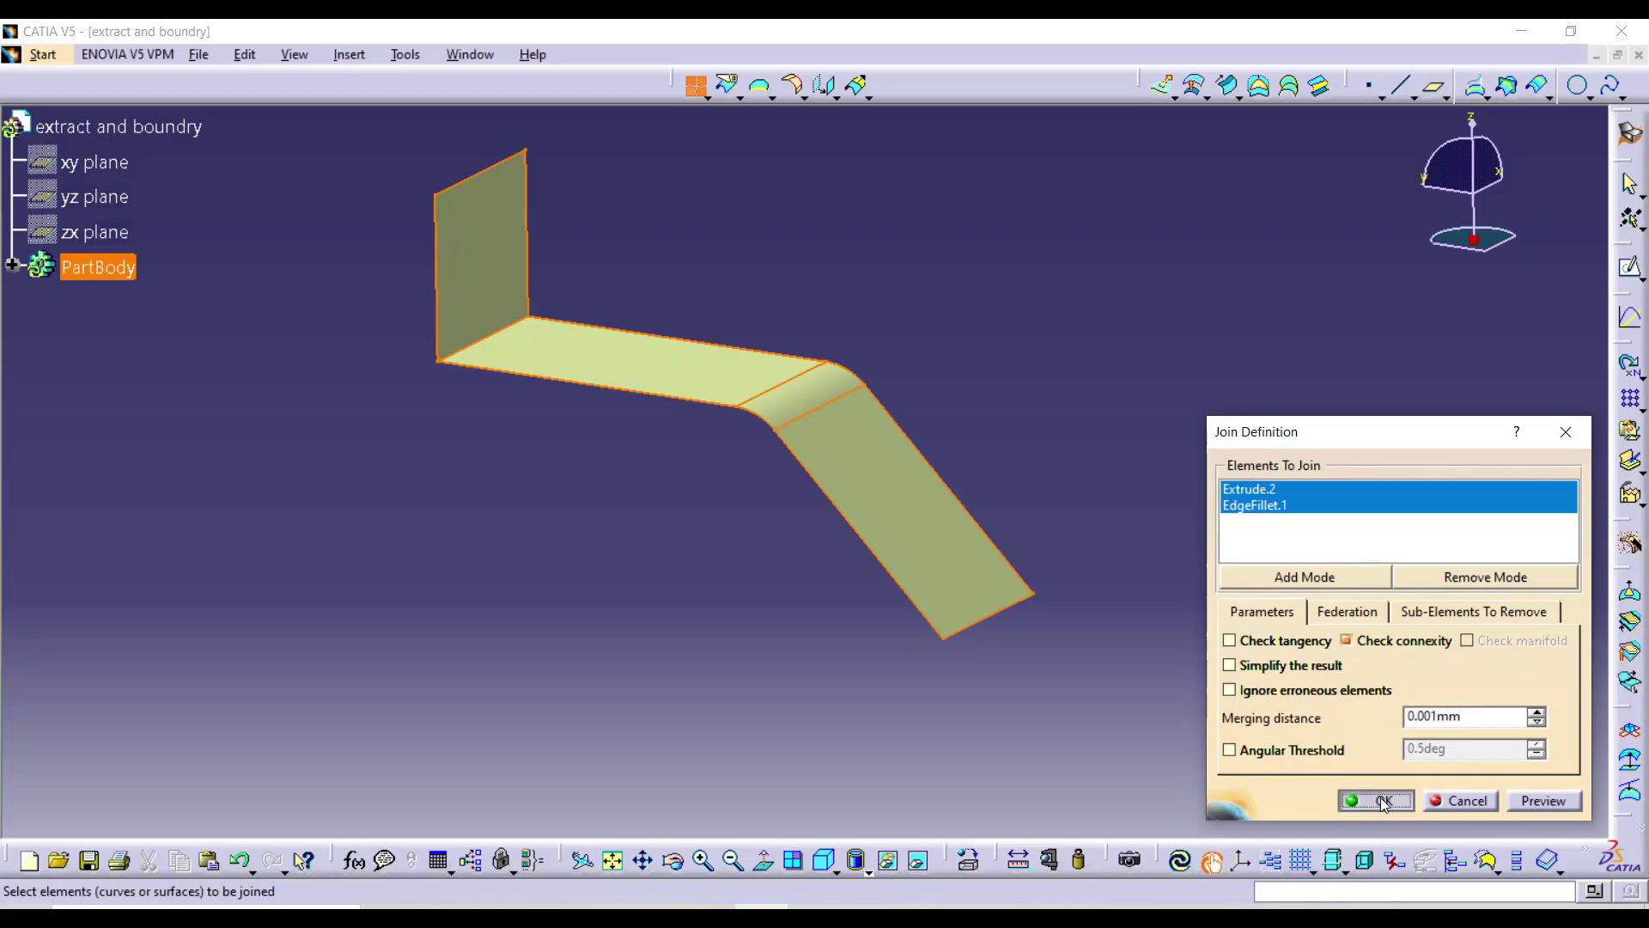
# - Create a Boundary around the complete outline of the joined surface, without any limits
pyautogui.click(772, 98)
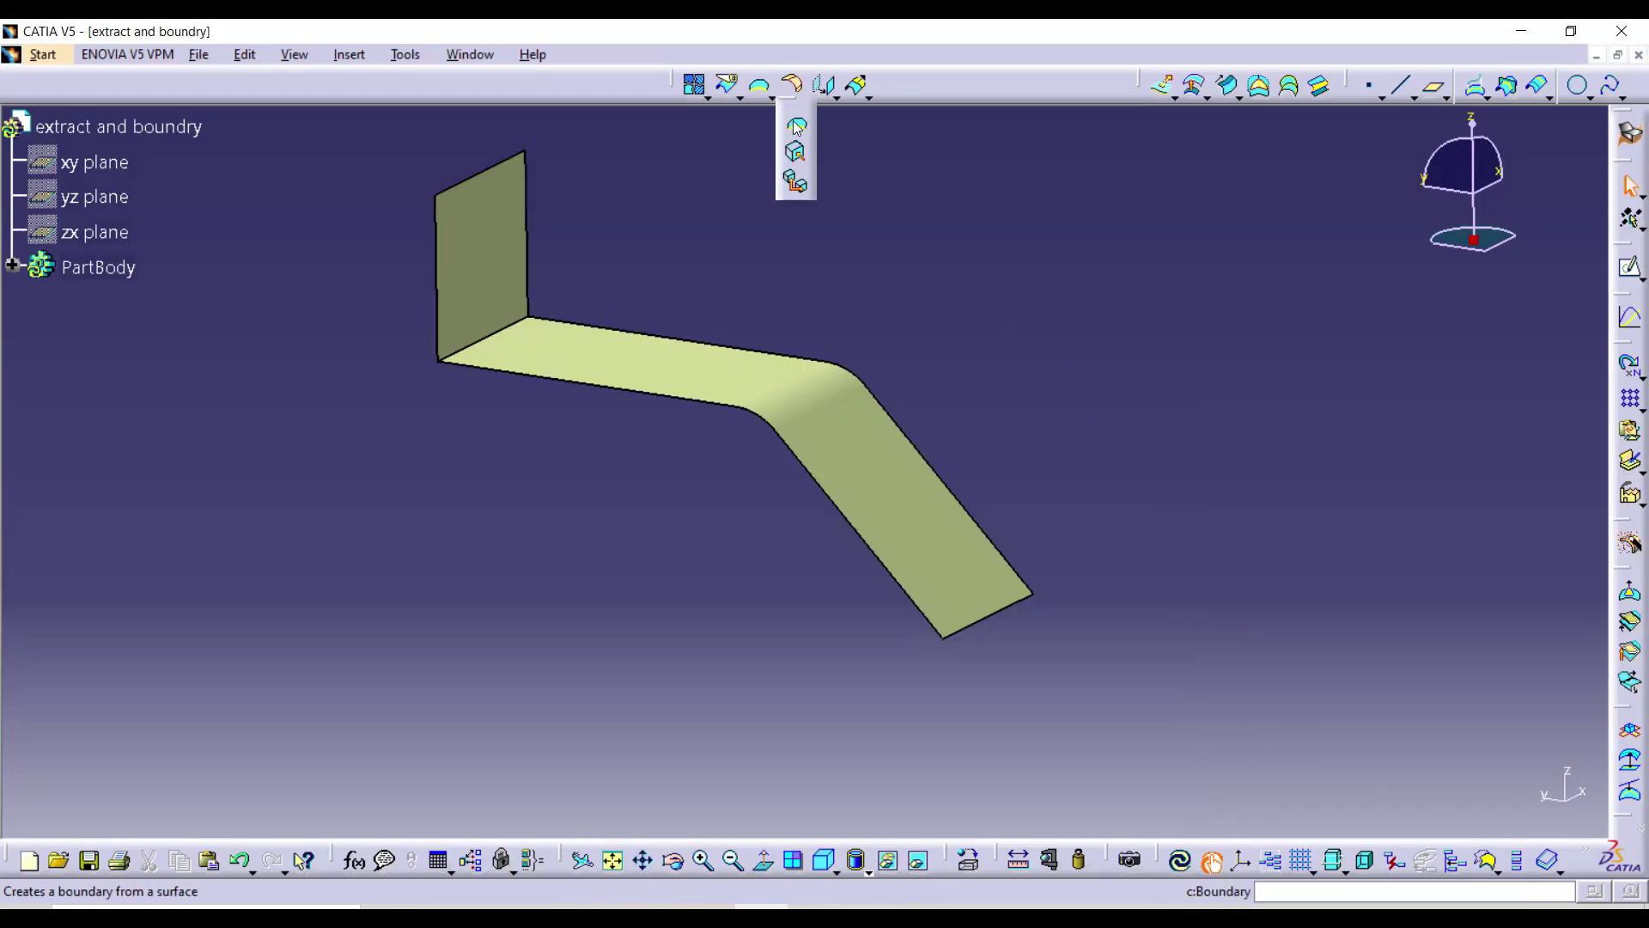
pyautogui.click(795, 127)
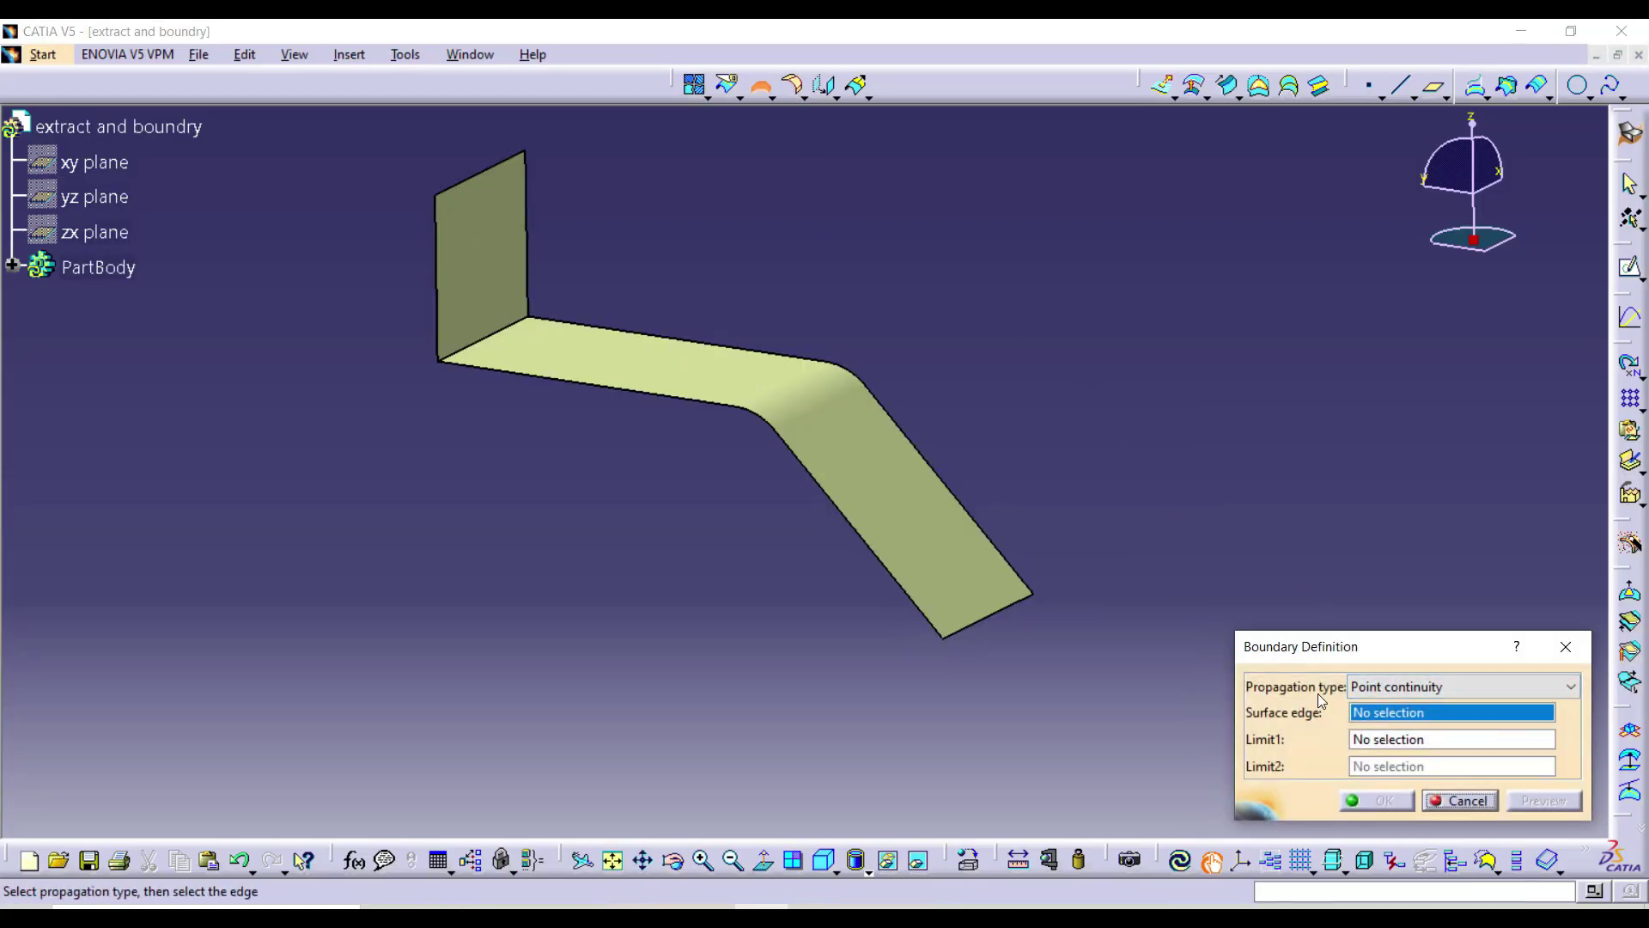
pyautogui.click(932, 472)
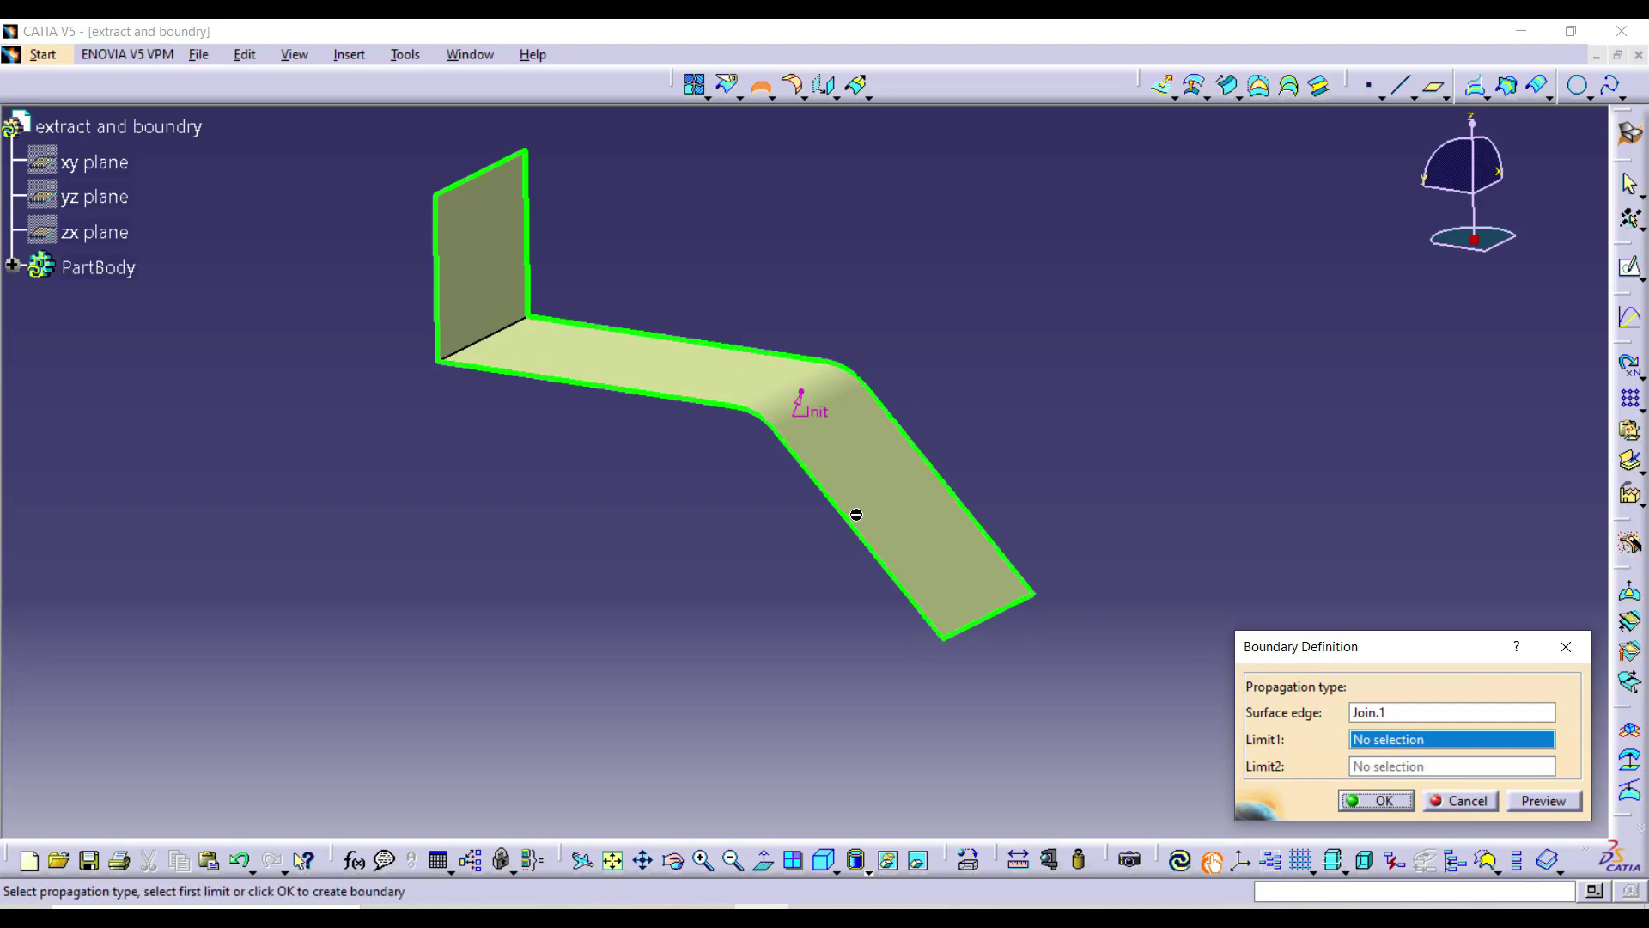
pyautogui.click(1376, 801)
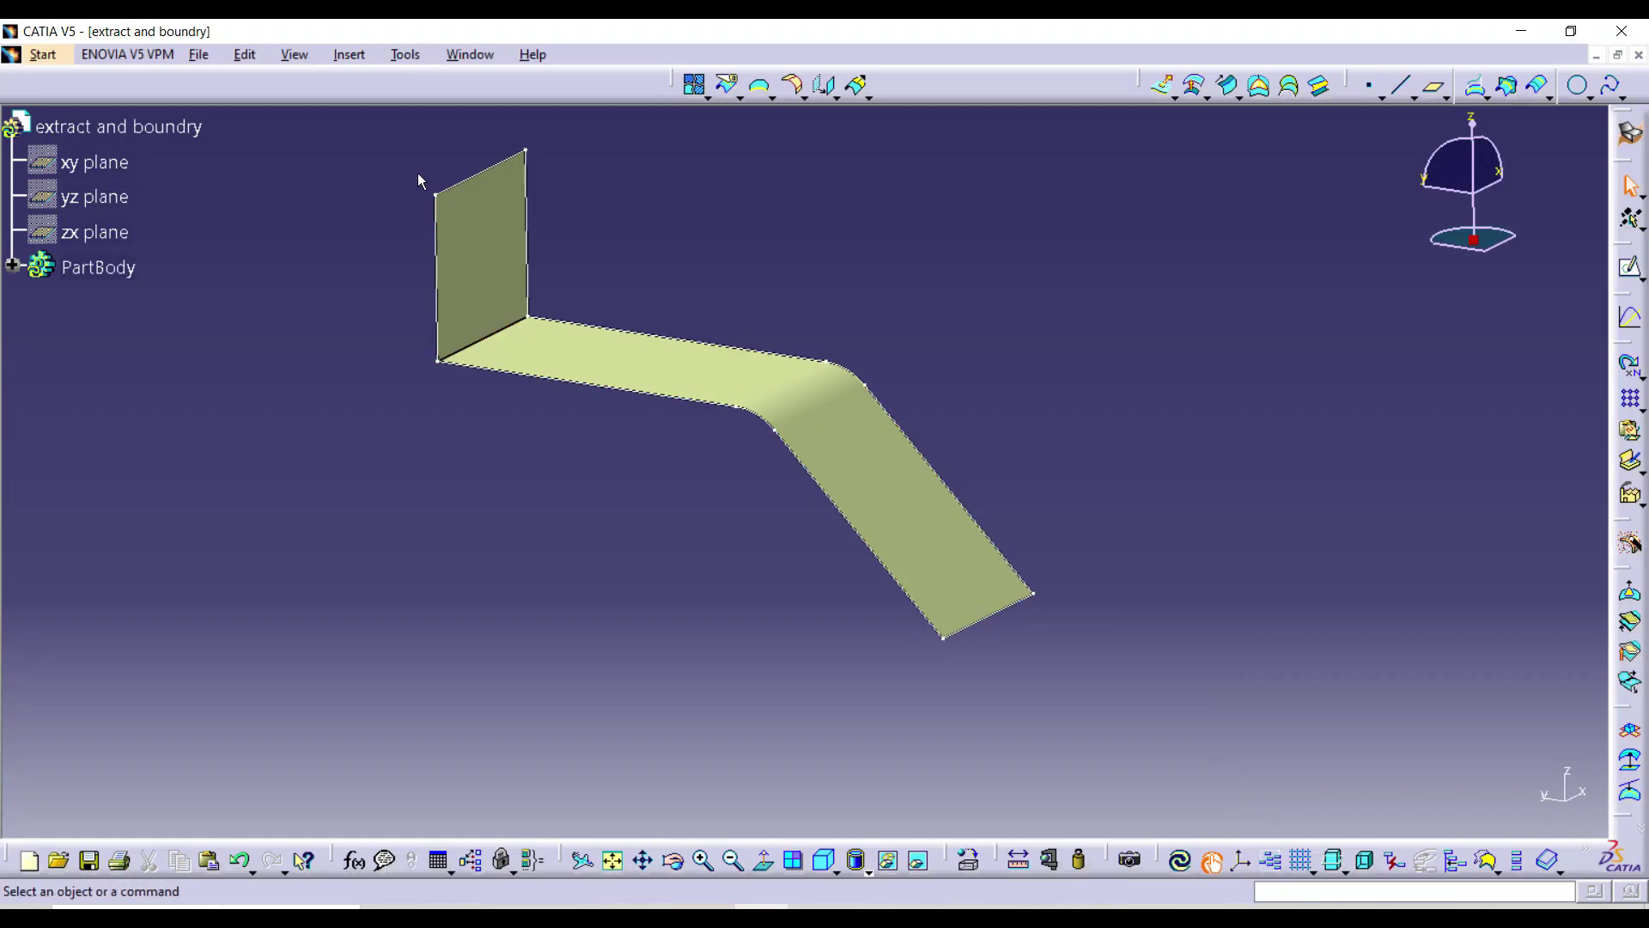
# - Try limiting the boundary to the short end edge of the sloped face, using its far corner as Limit1 and its near corner as Limit2
pyautogui.click(12, 264)
pyautogui.doubleClick(137, 478)
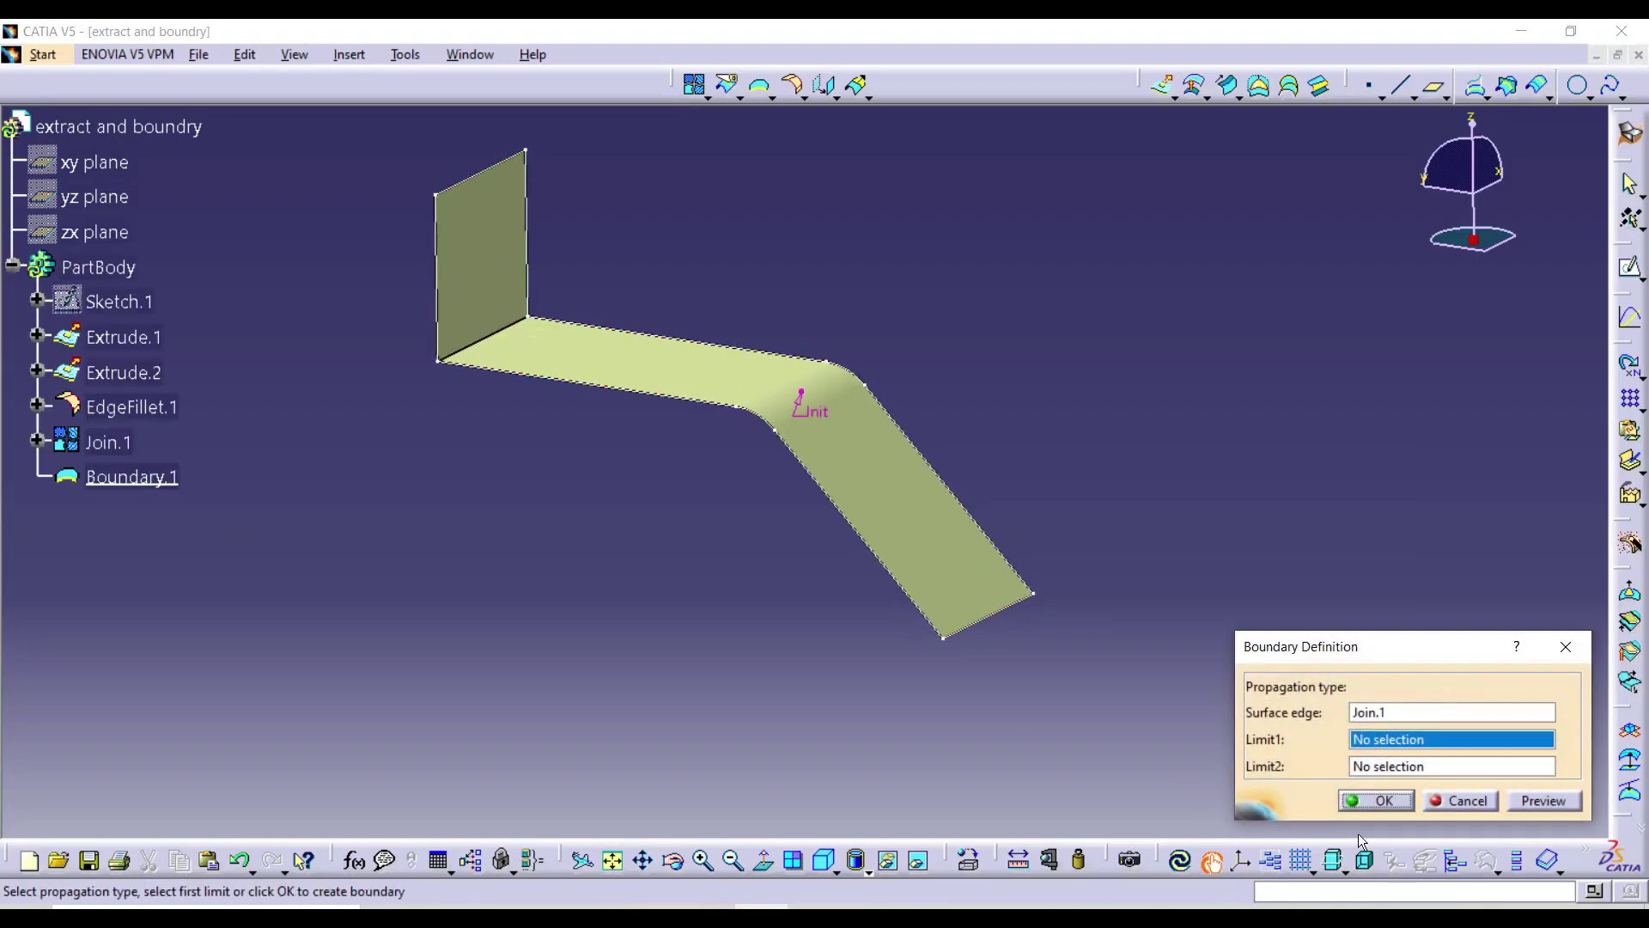
pyautogui.click(1036, 594)
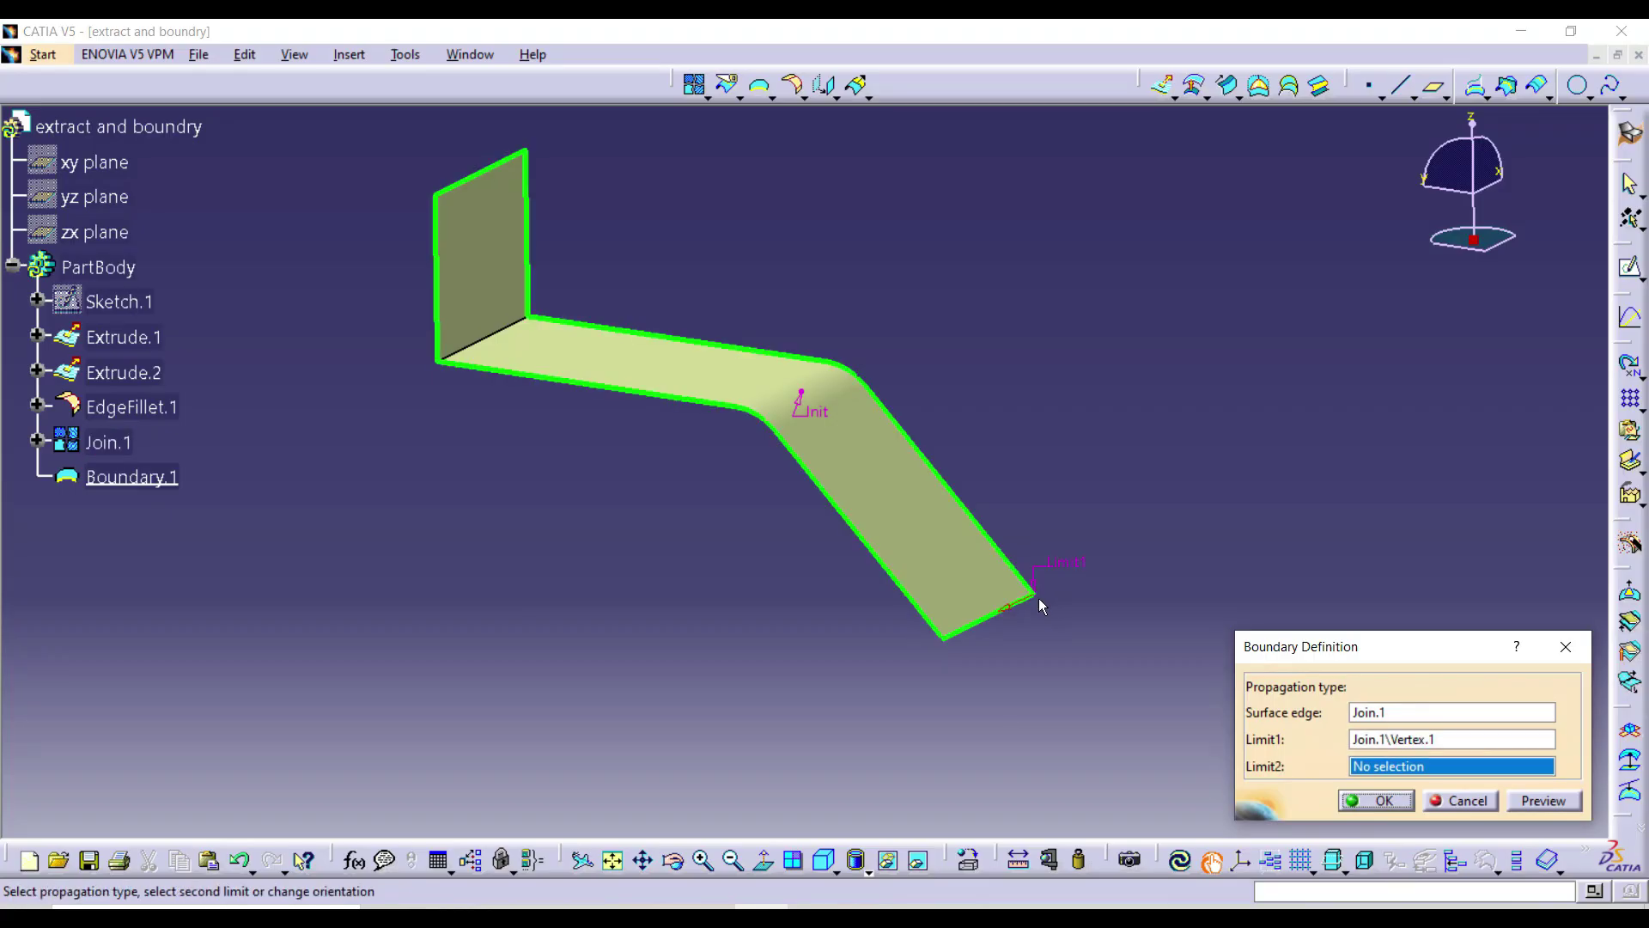
pyautogui.click(945, 640)
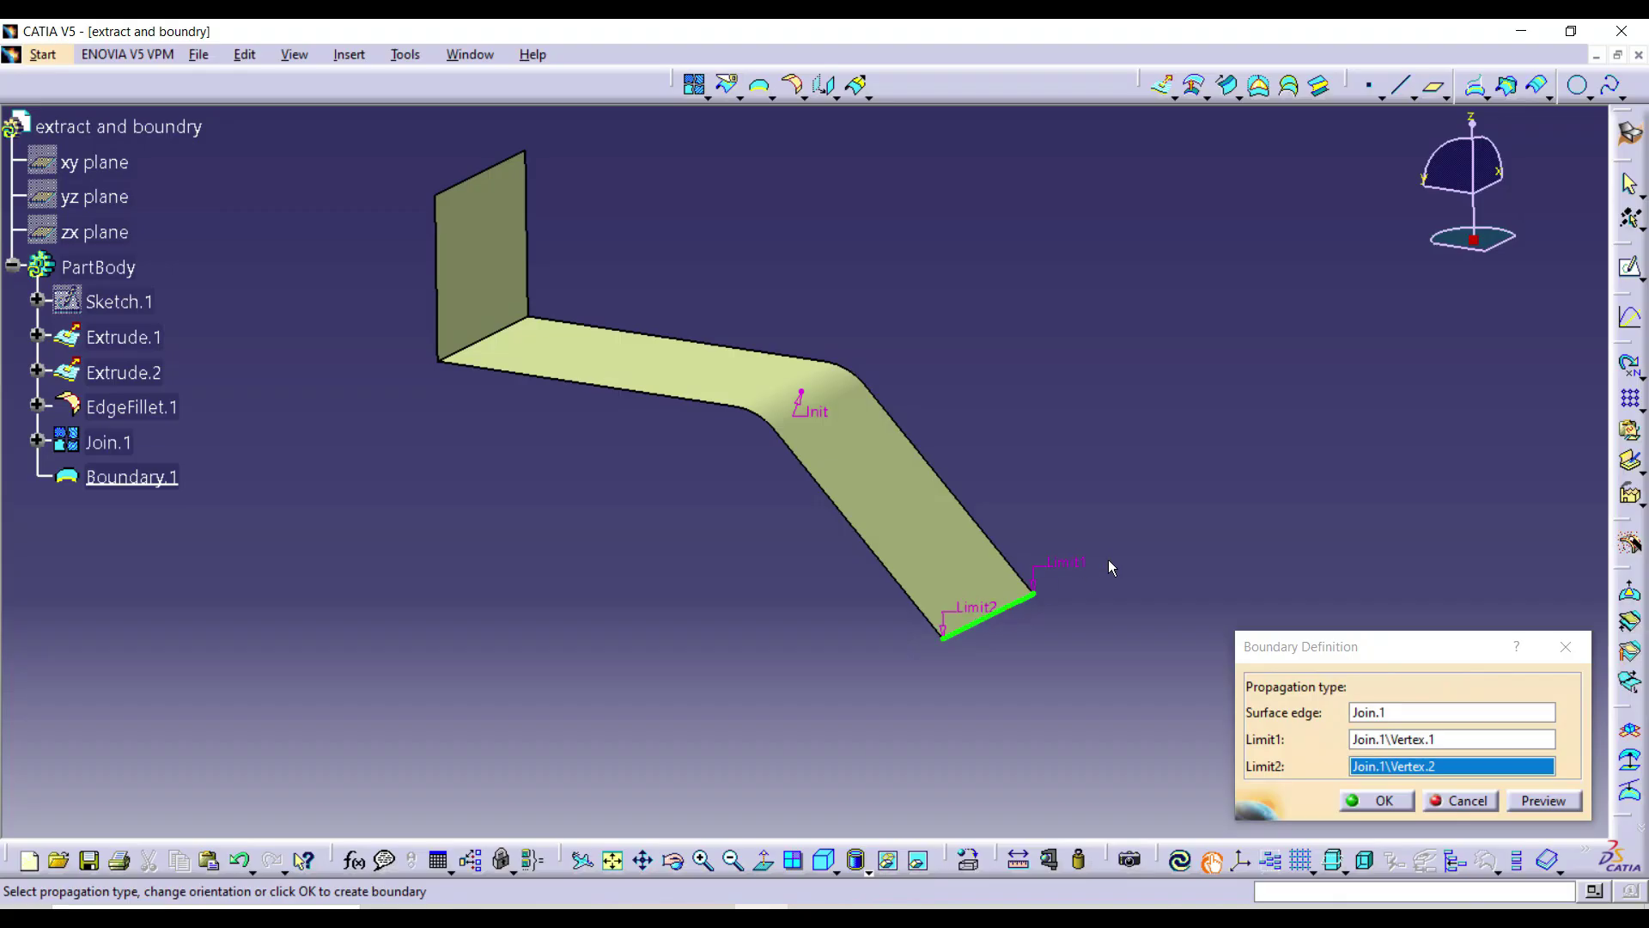
pyautogui.click(1377, 800)
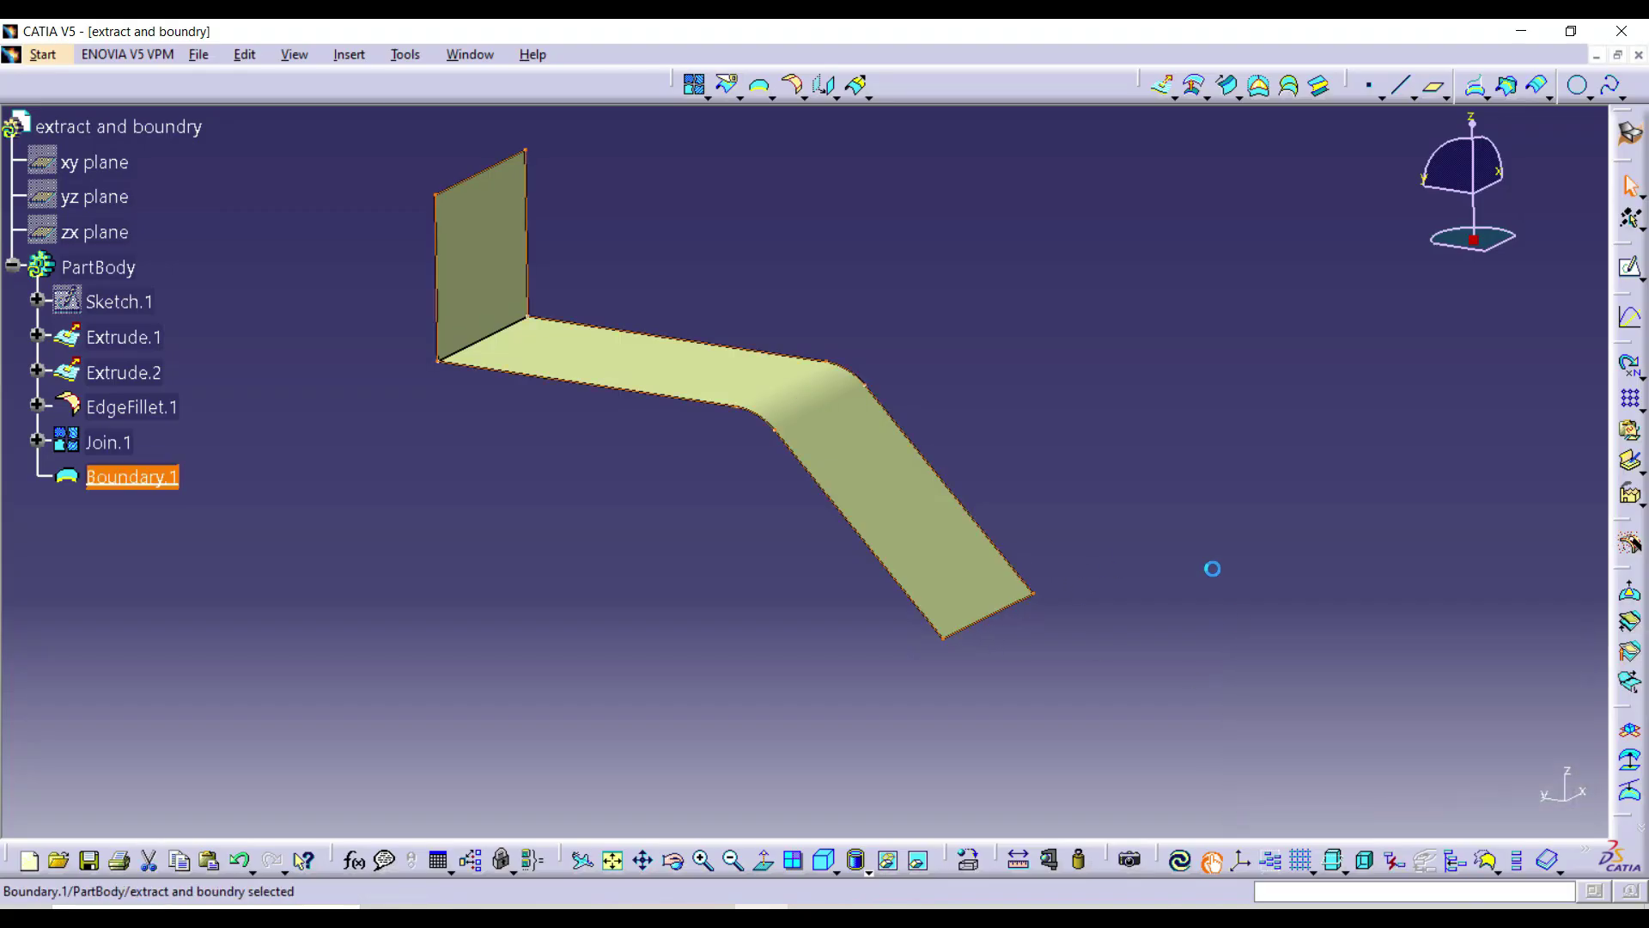
# - Limit the boundary with the sloped face's near corner as Limit1 and far corner as Limit2, leaving out the short end edge
pyautogui.doubleClick(123, 478)
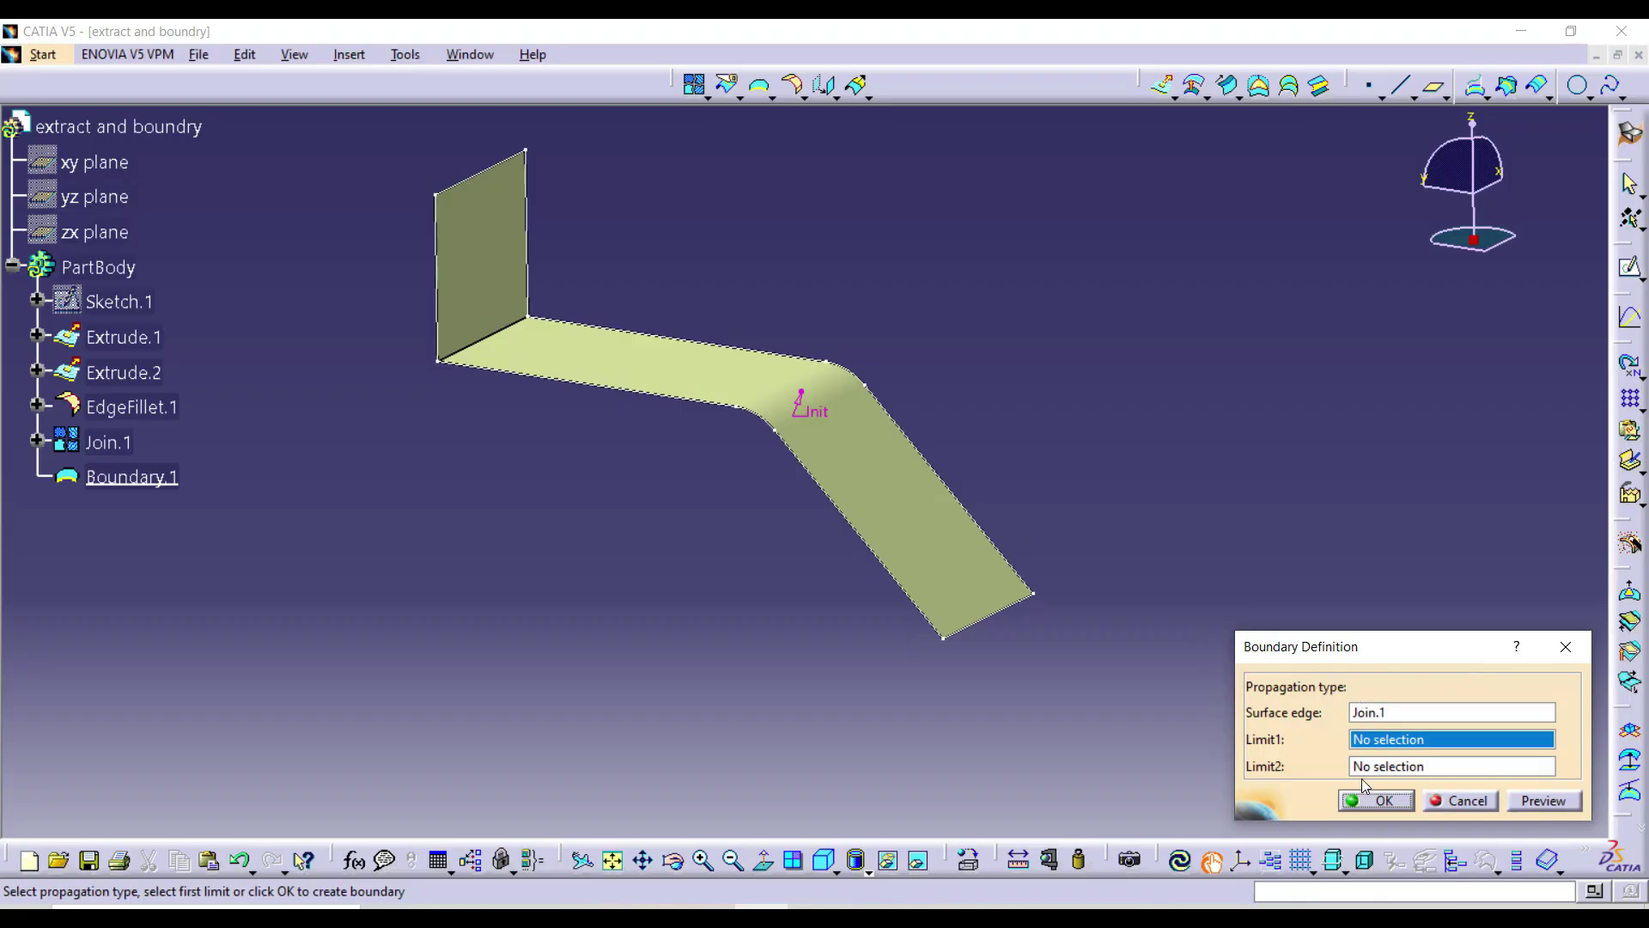
pyautogui.click(950, 641)
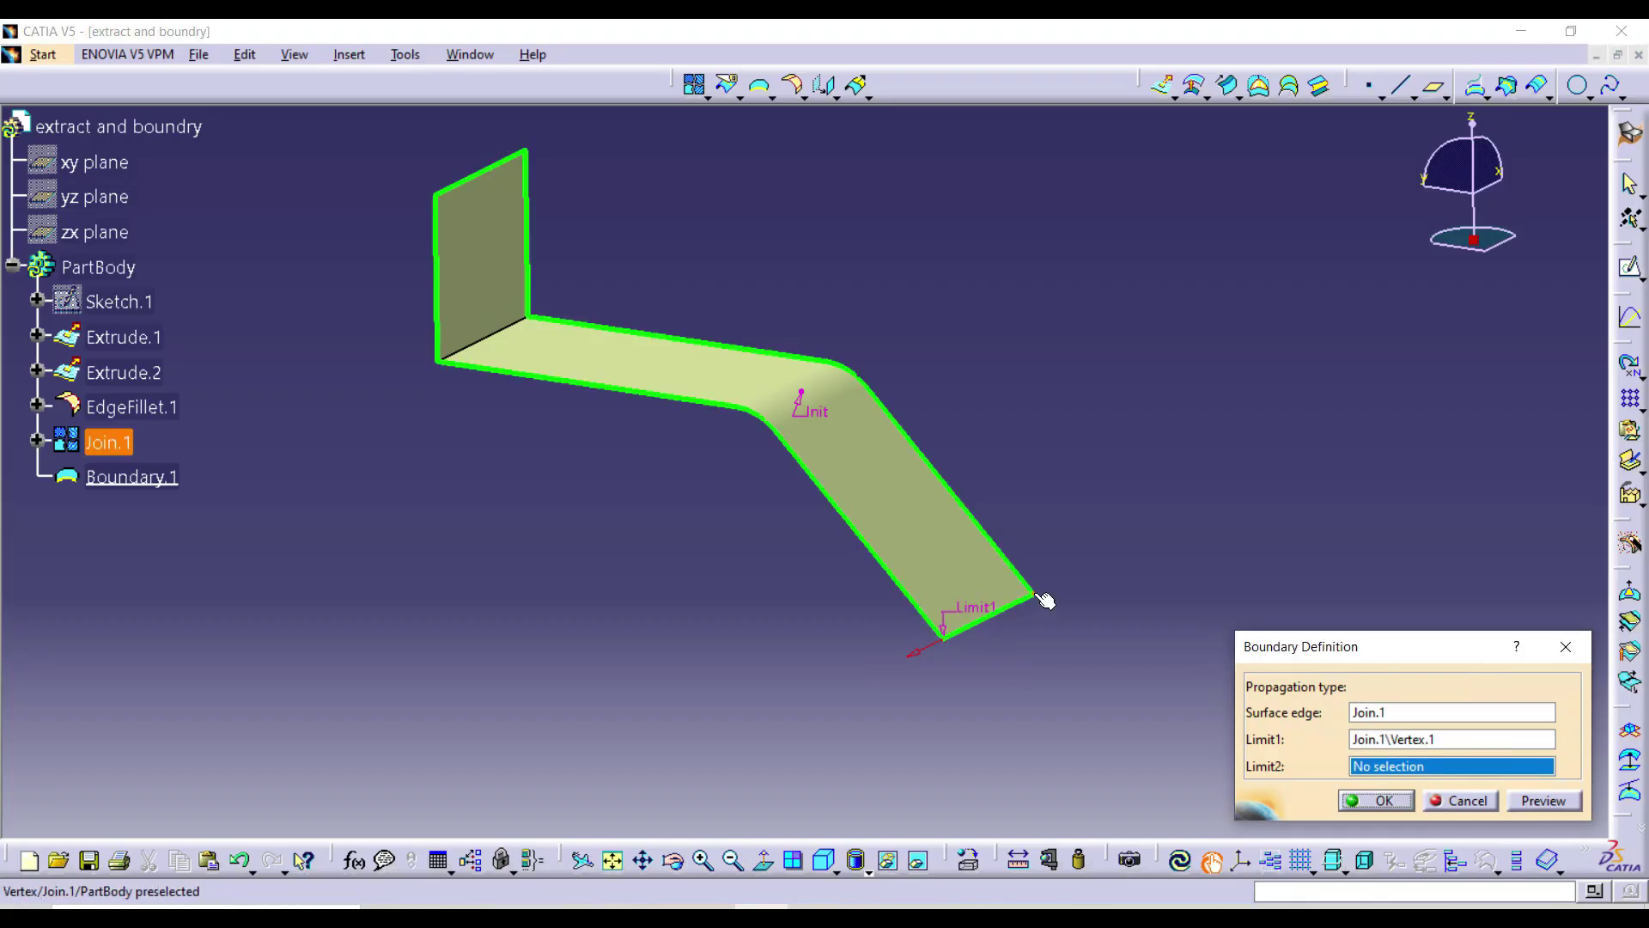
pyautogui.click(1034, 594)
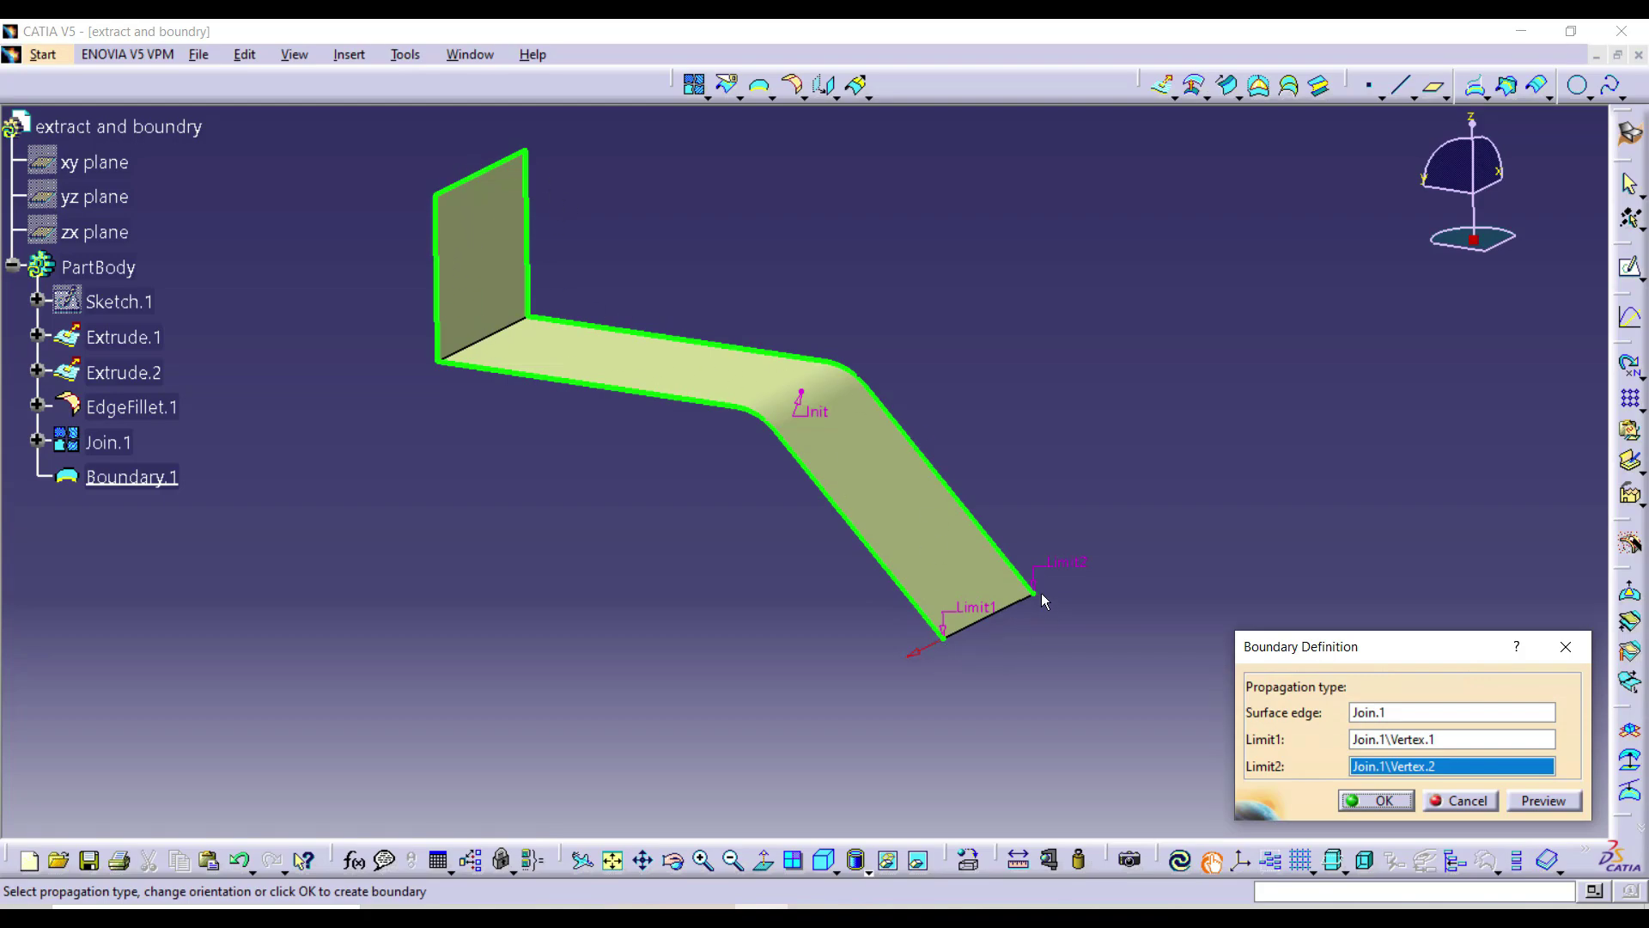
pyautogui.click(1390, 806)
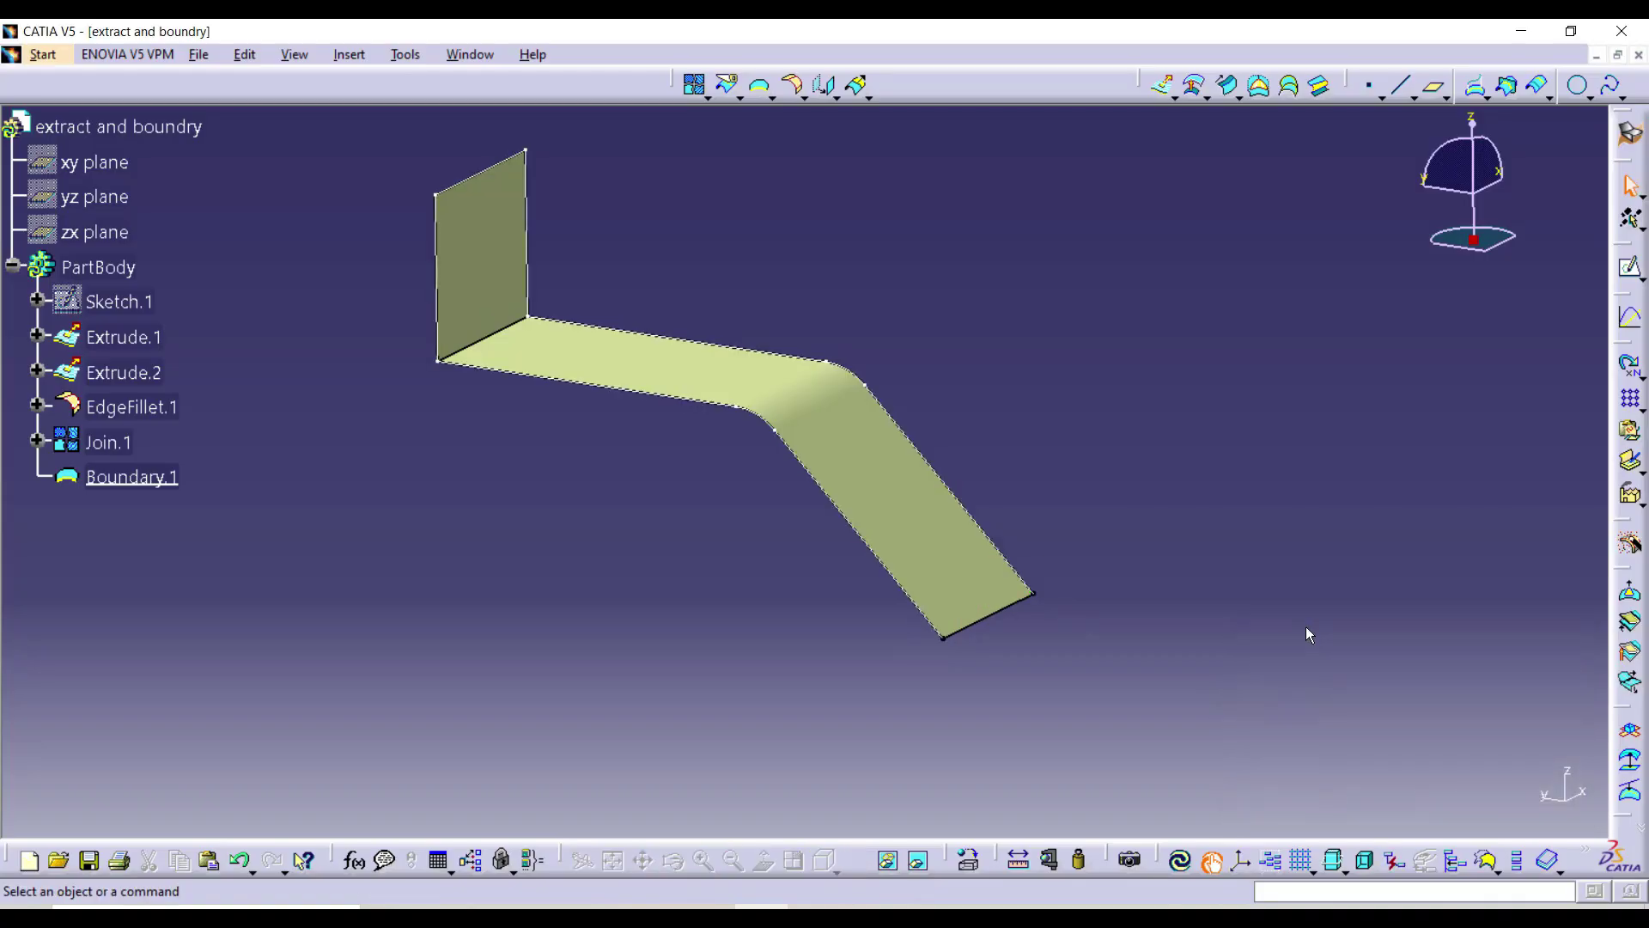
# - Fillet the sharp edge between the vertical and flat faces of the joined surface with a 5 mm radius
pyautogui.moveTo(1028, 516); pyautogui.dragTo(934, 616, button='middle')
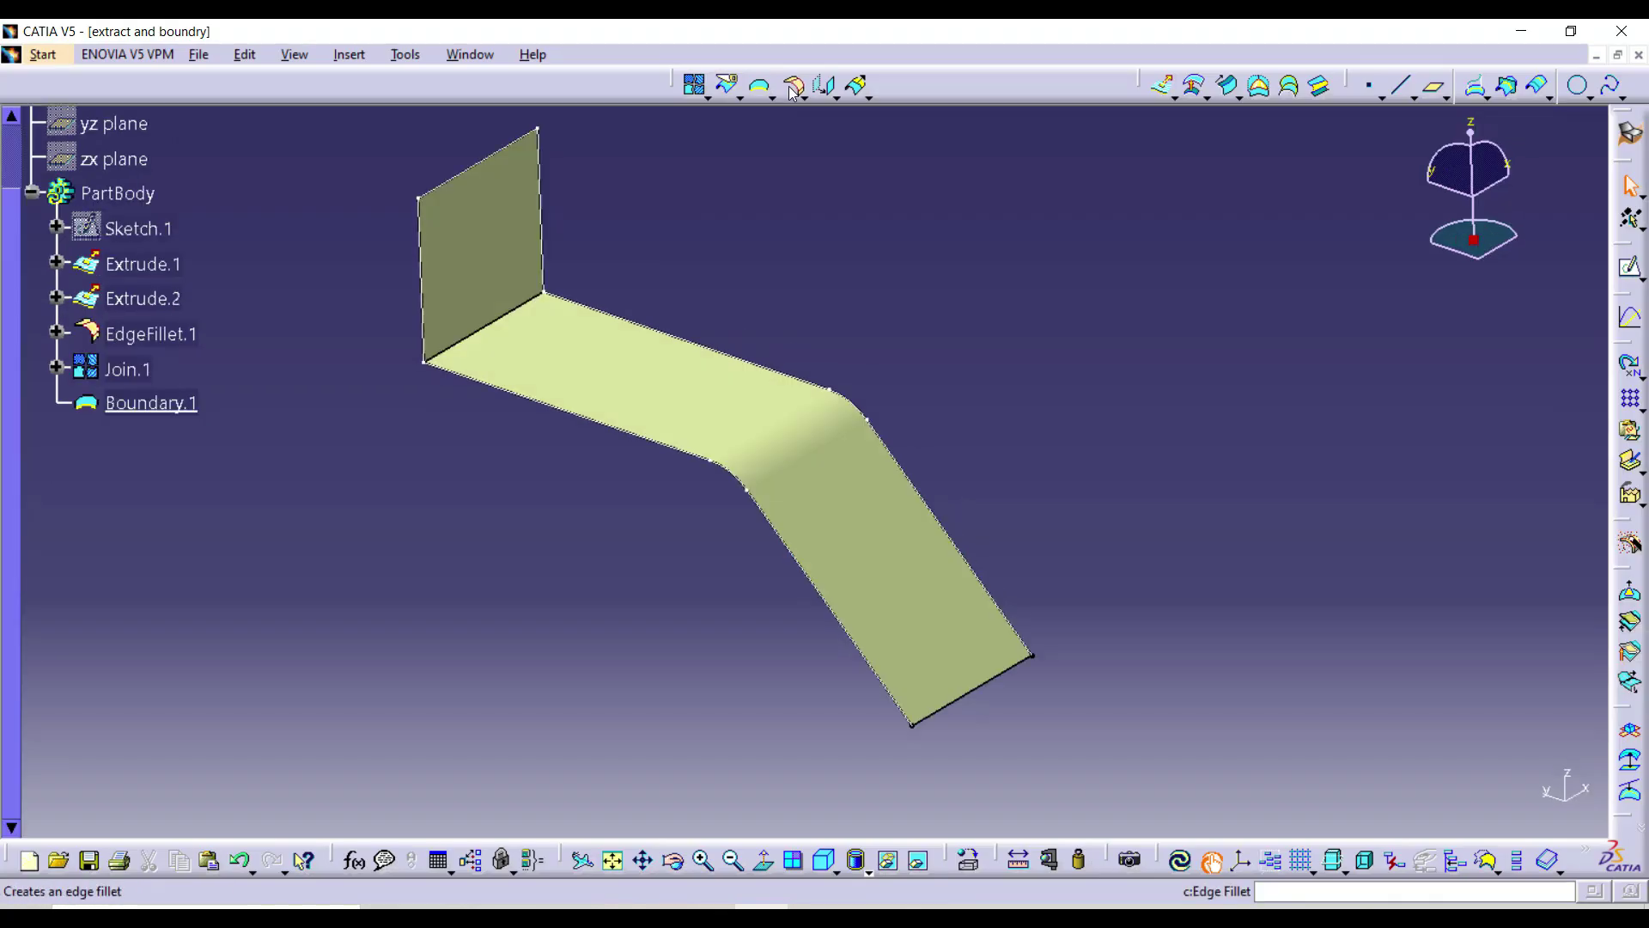
pyautogui.click(792, 84)
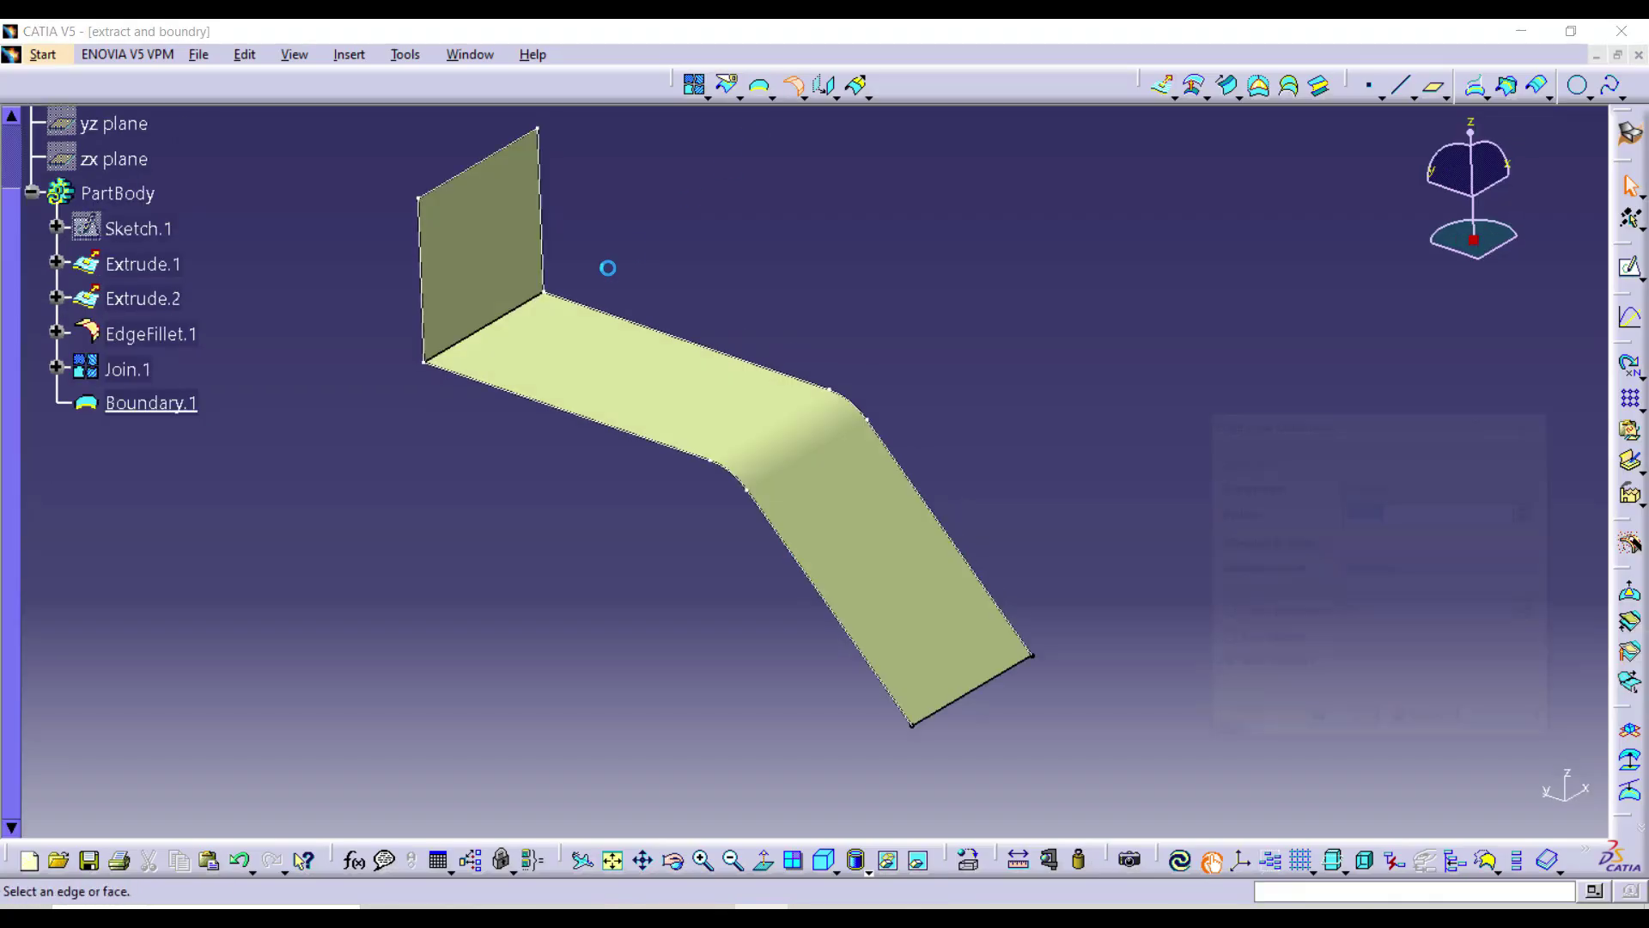
pyautogui.click(528, 315)
pyautogui.write('5')
pyautogui.press('Return')
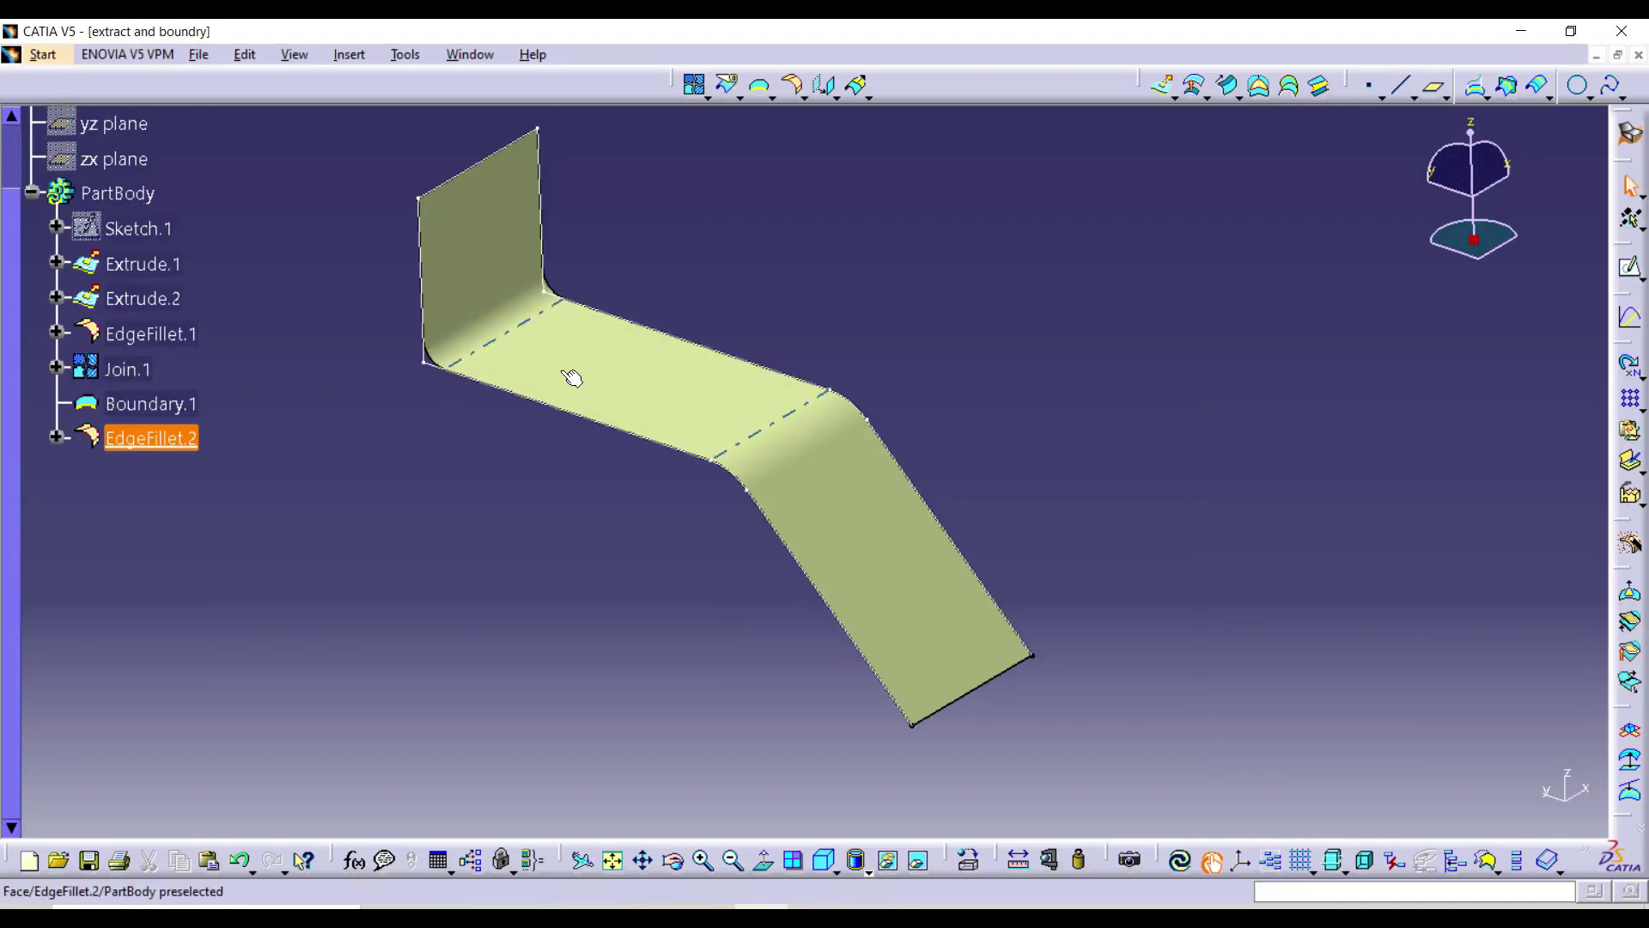
# - Delete the boundary made from the joined surface
pyautogui.moveTo(572, 378); pyautogui.dragTo(688, 515, button='middle')
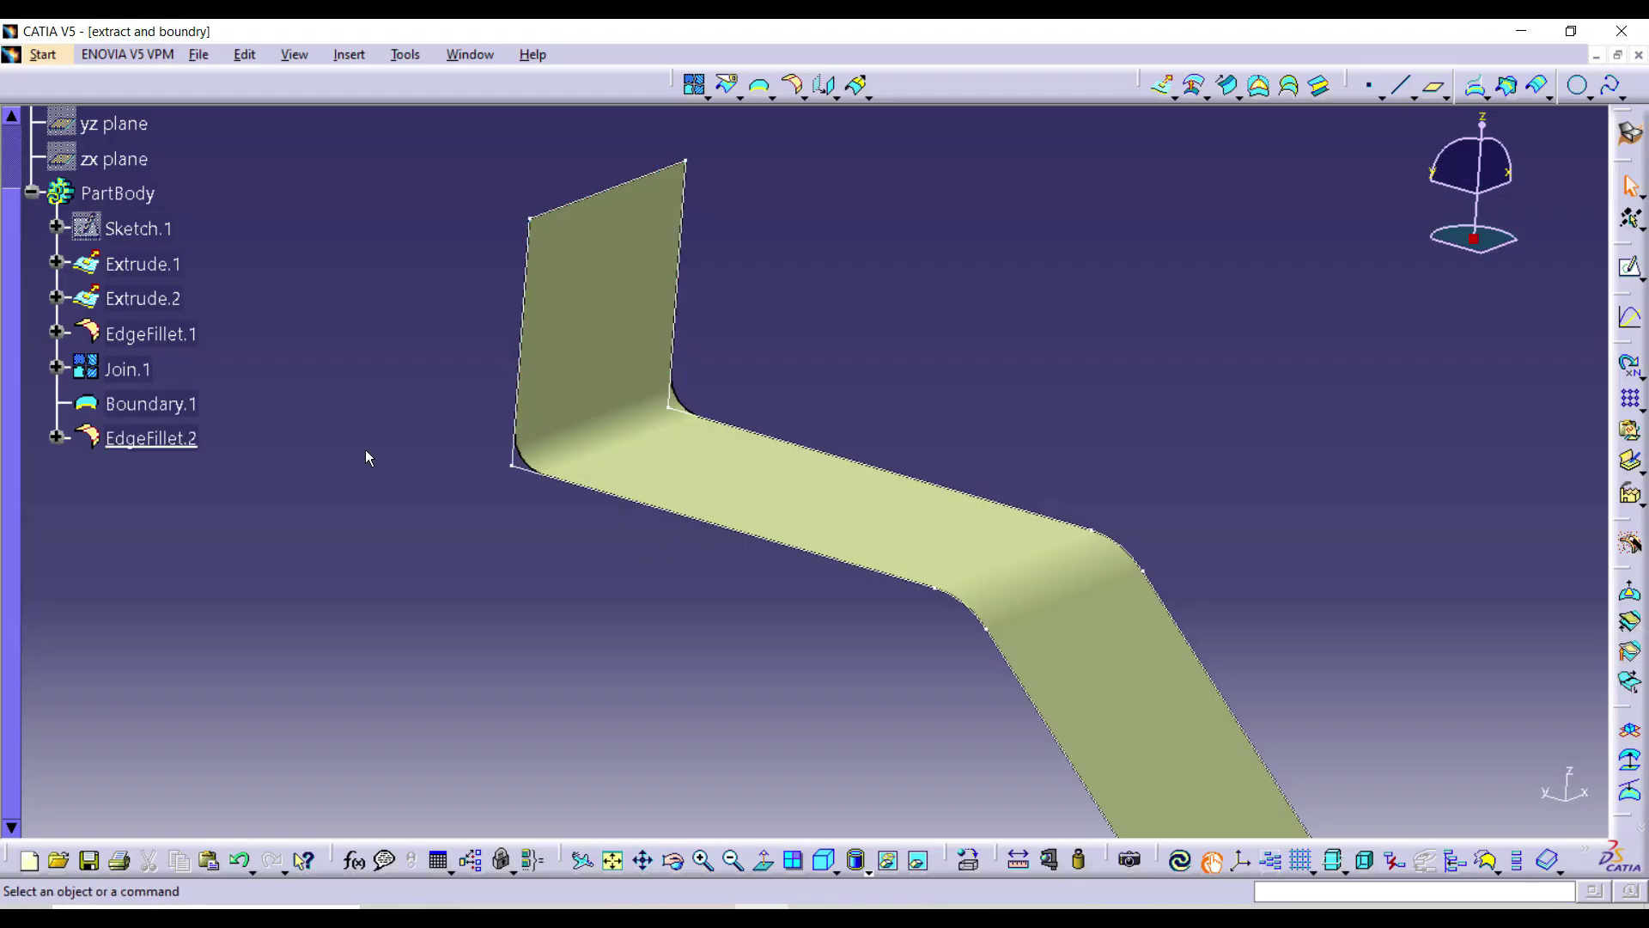
pyautogui.rightClick(157, 405)
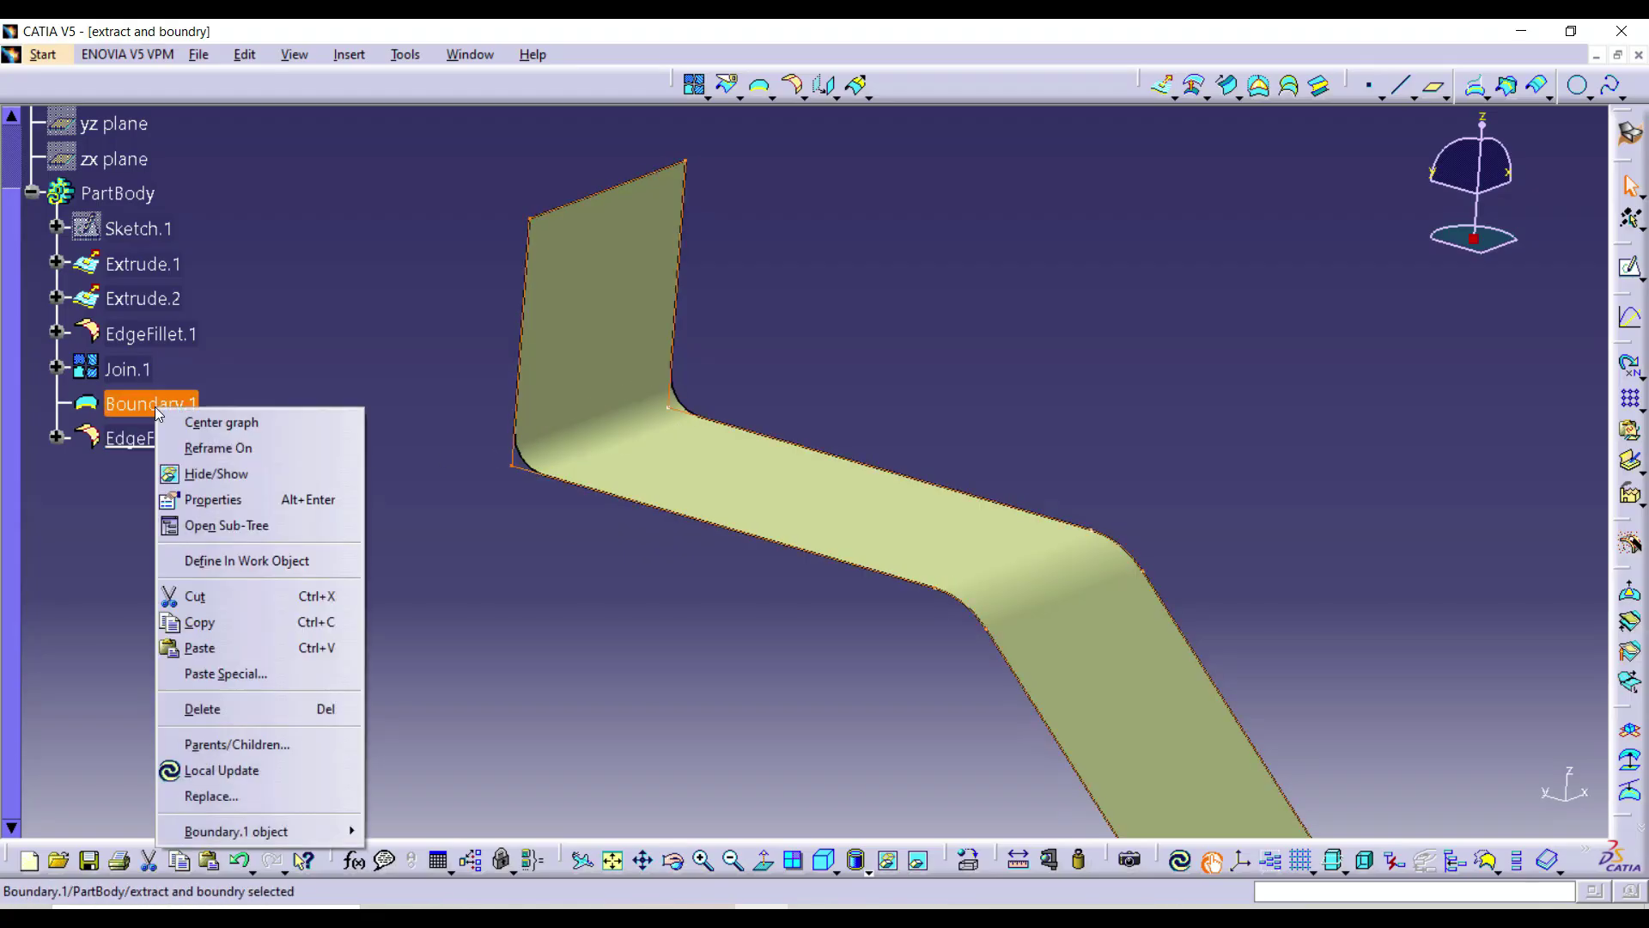
pyautogui.click(211, 710)
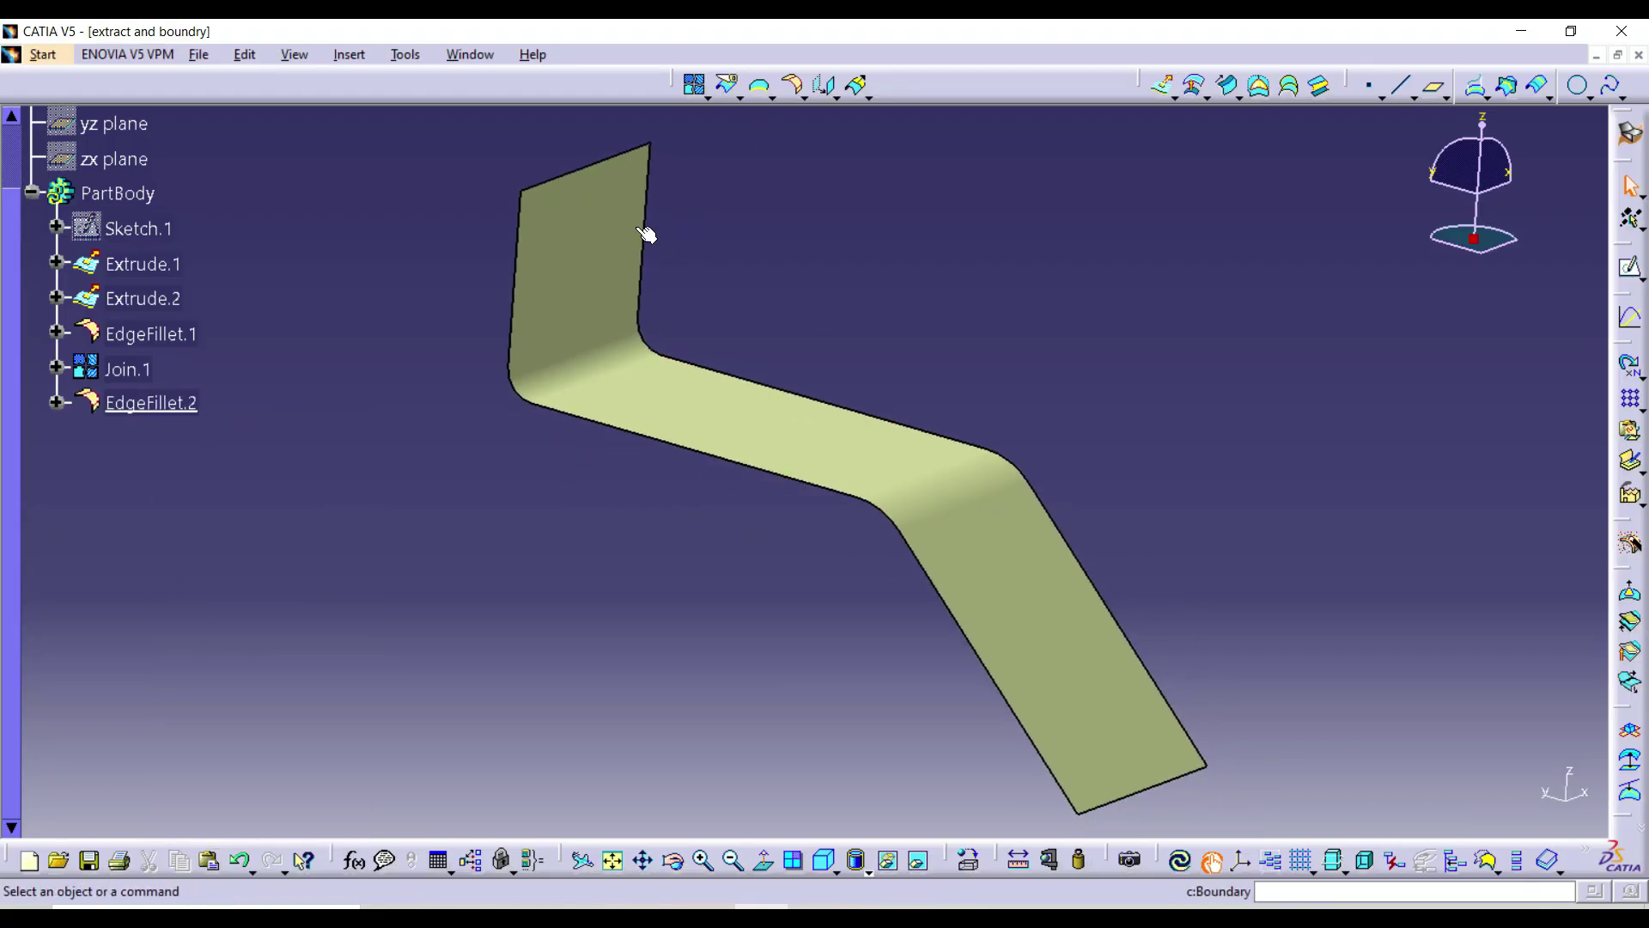
# - Try a Boundary of the newly filleted surface with Complete boundary propagation, and again with Point continuity
pyautogui.click(773, 97)
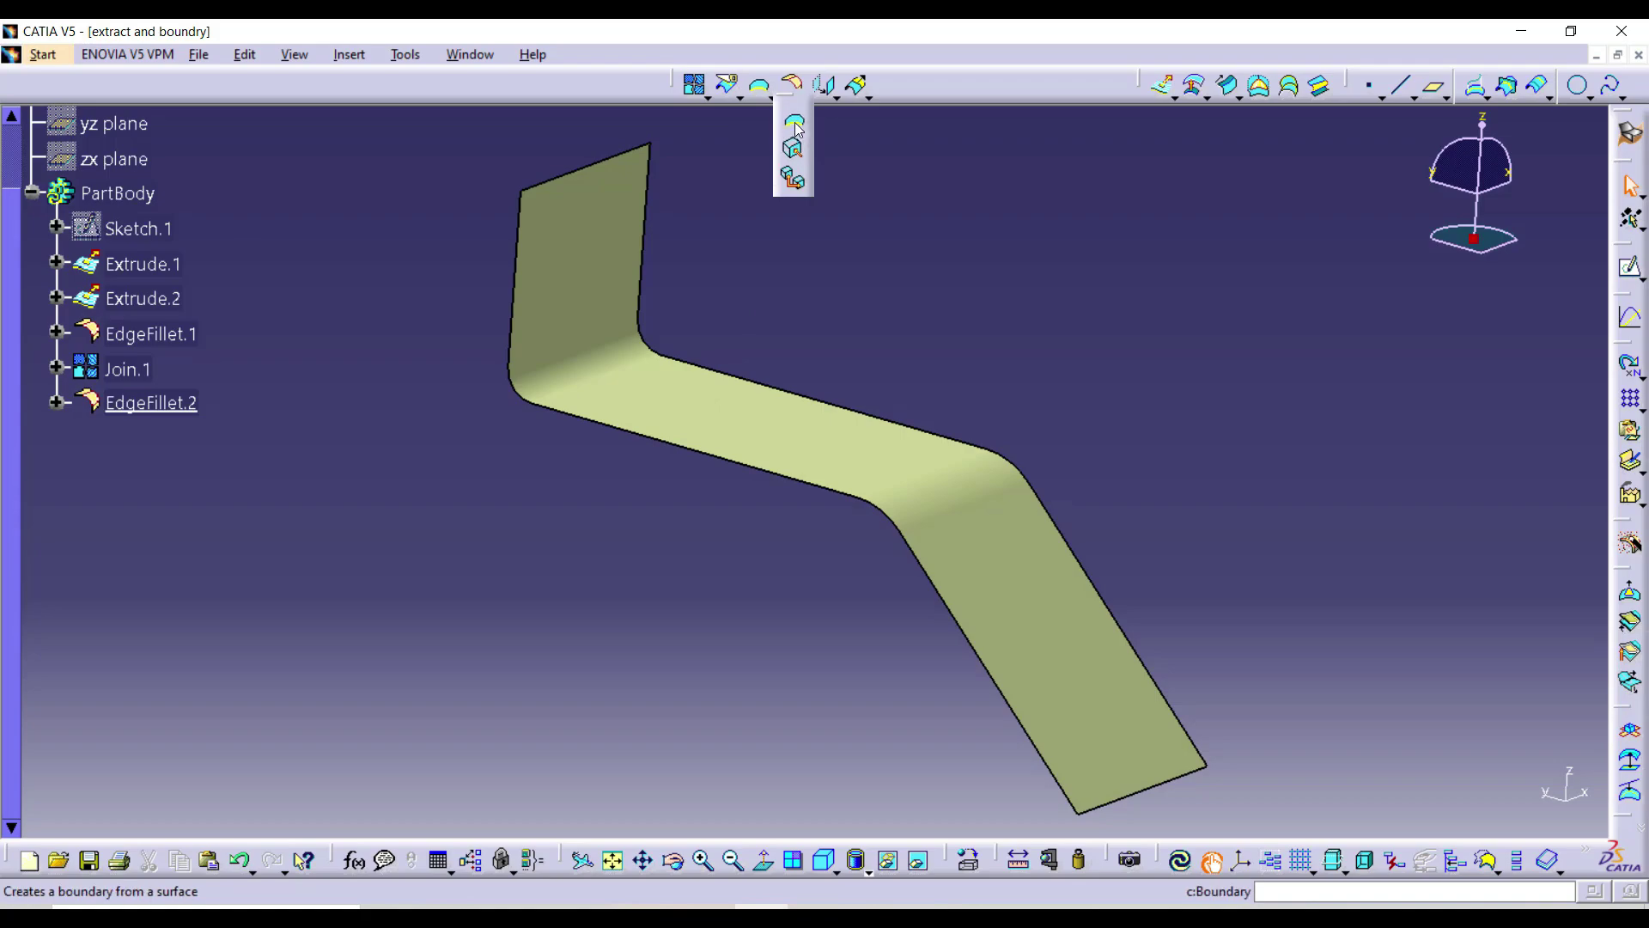
pyautogui.click(790, 127)
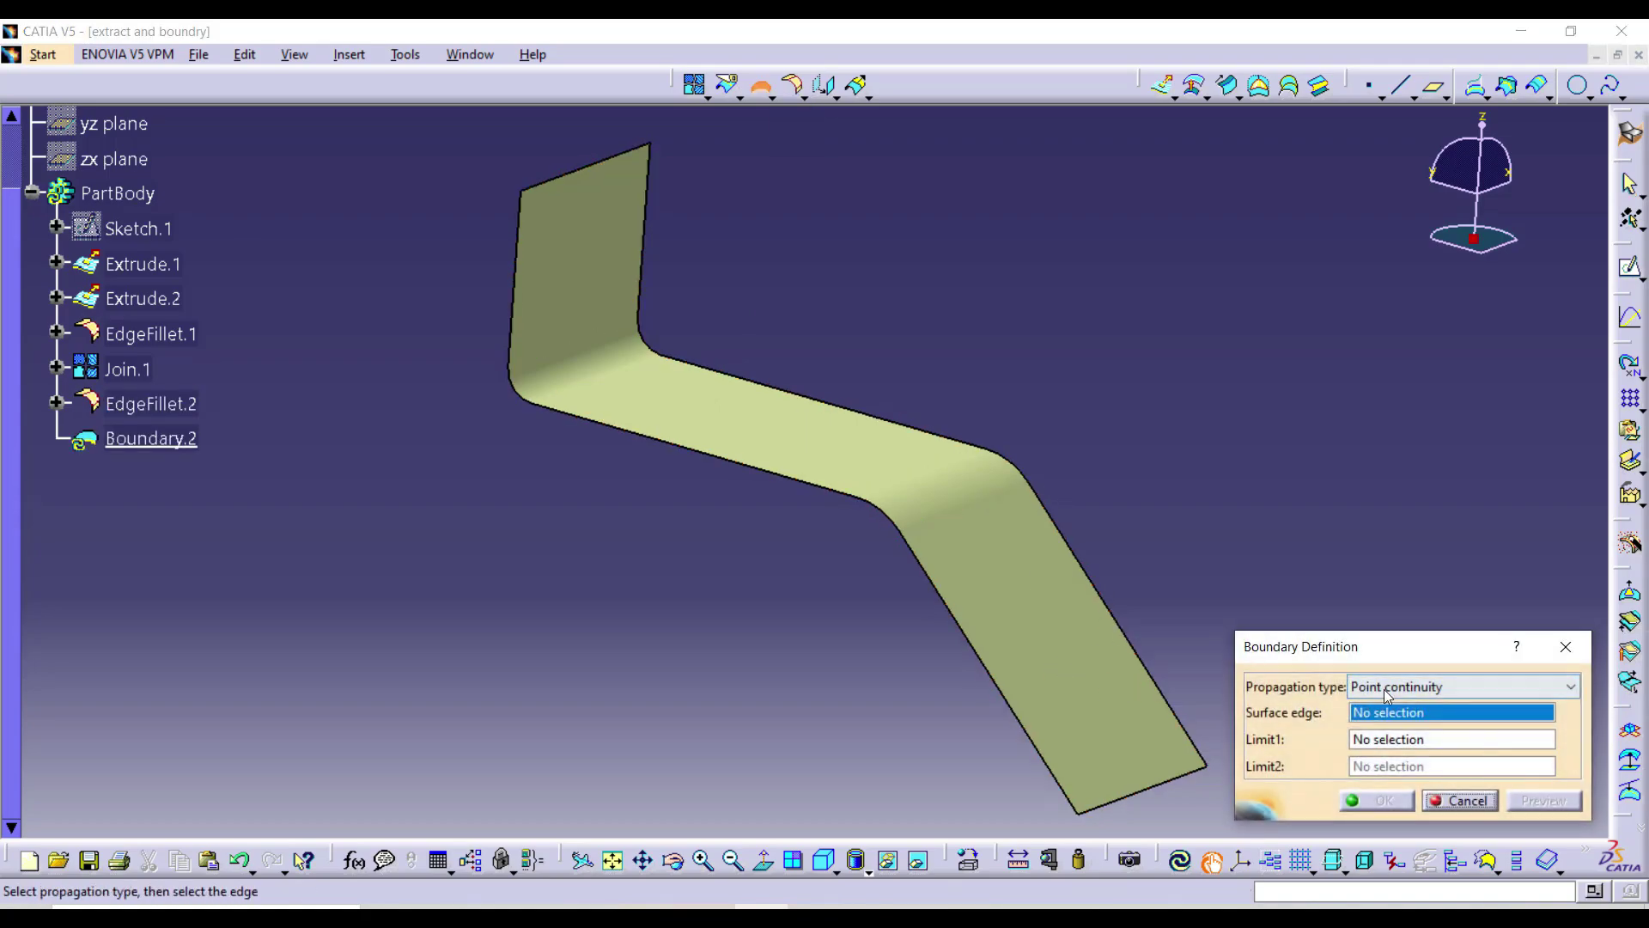
pyautogui.click(1443, 692)
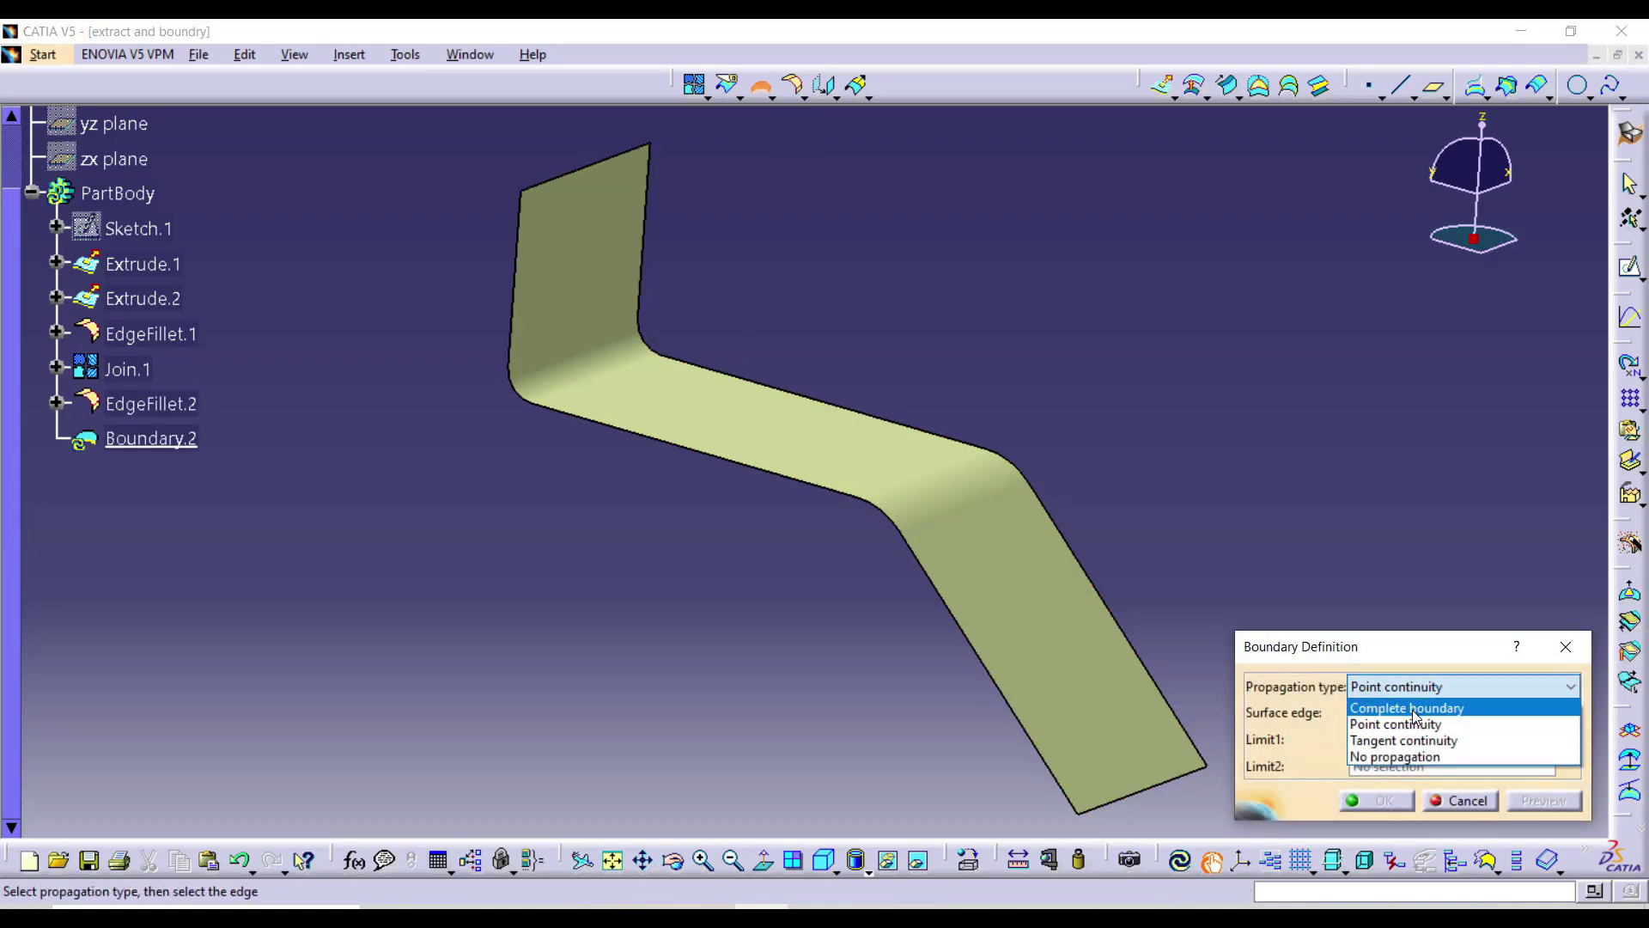
pyautogui.click(1409, 708)
pyautogui.click(1061, 631)
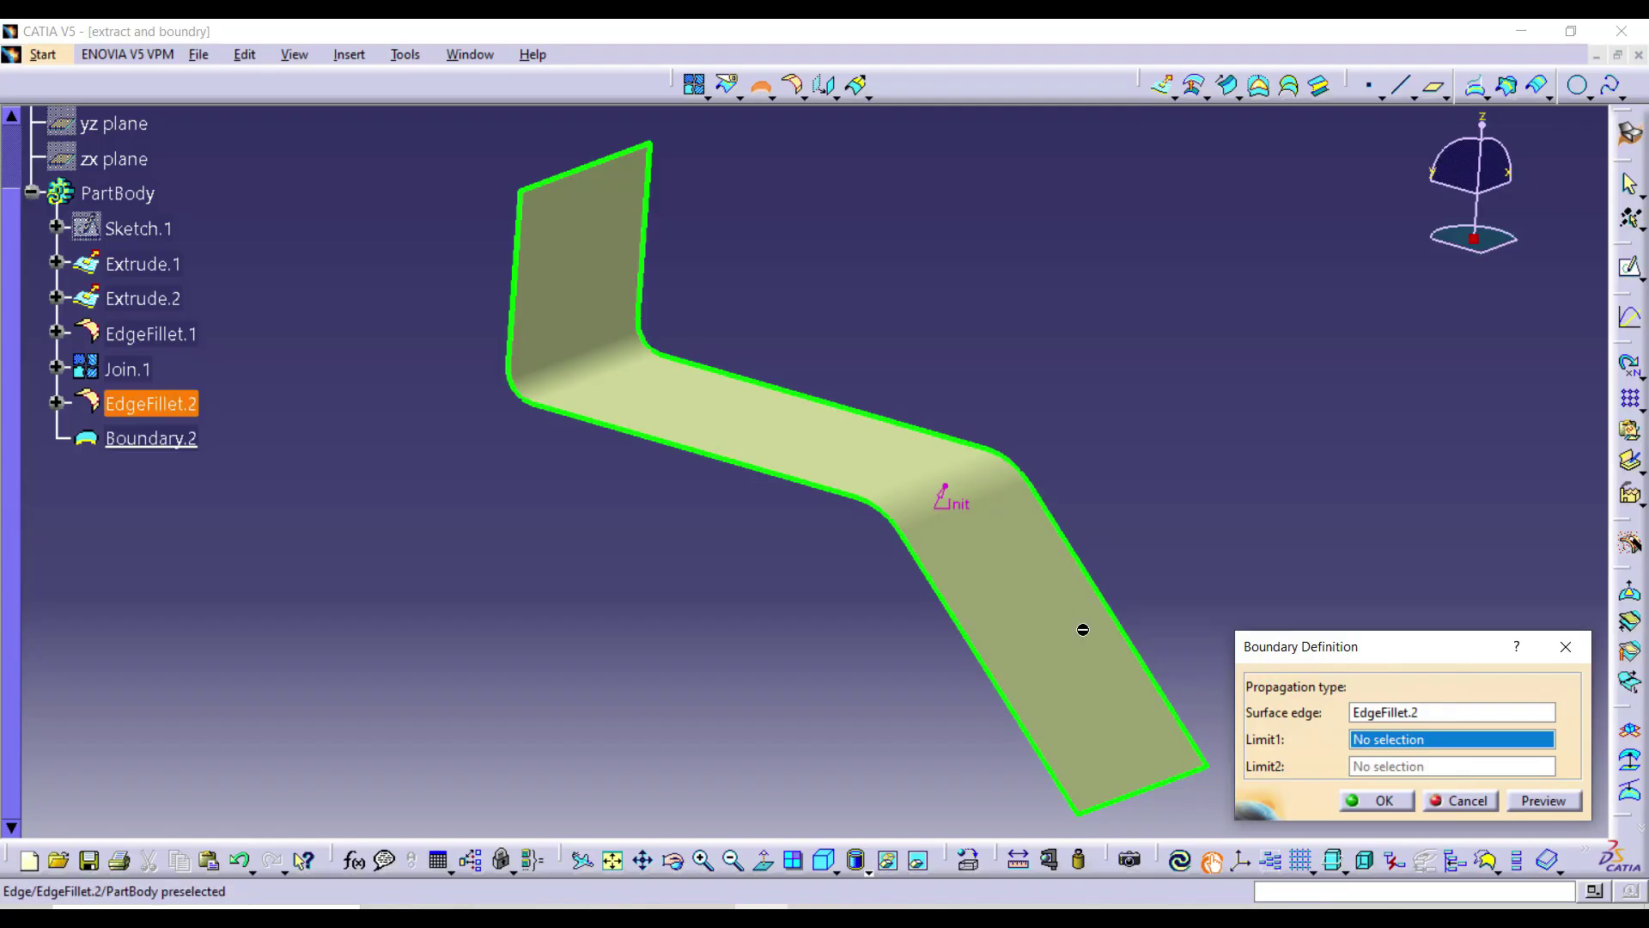
pyautogui.click(1460, 800)
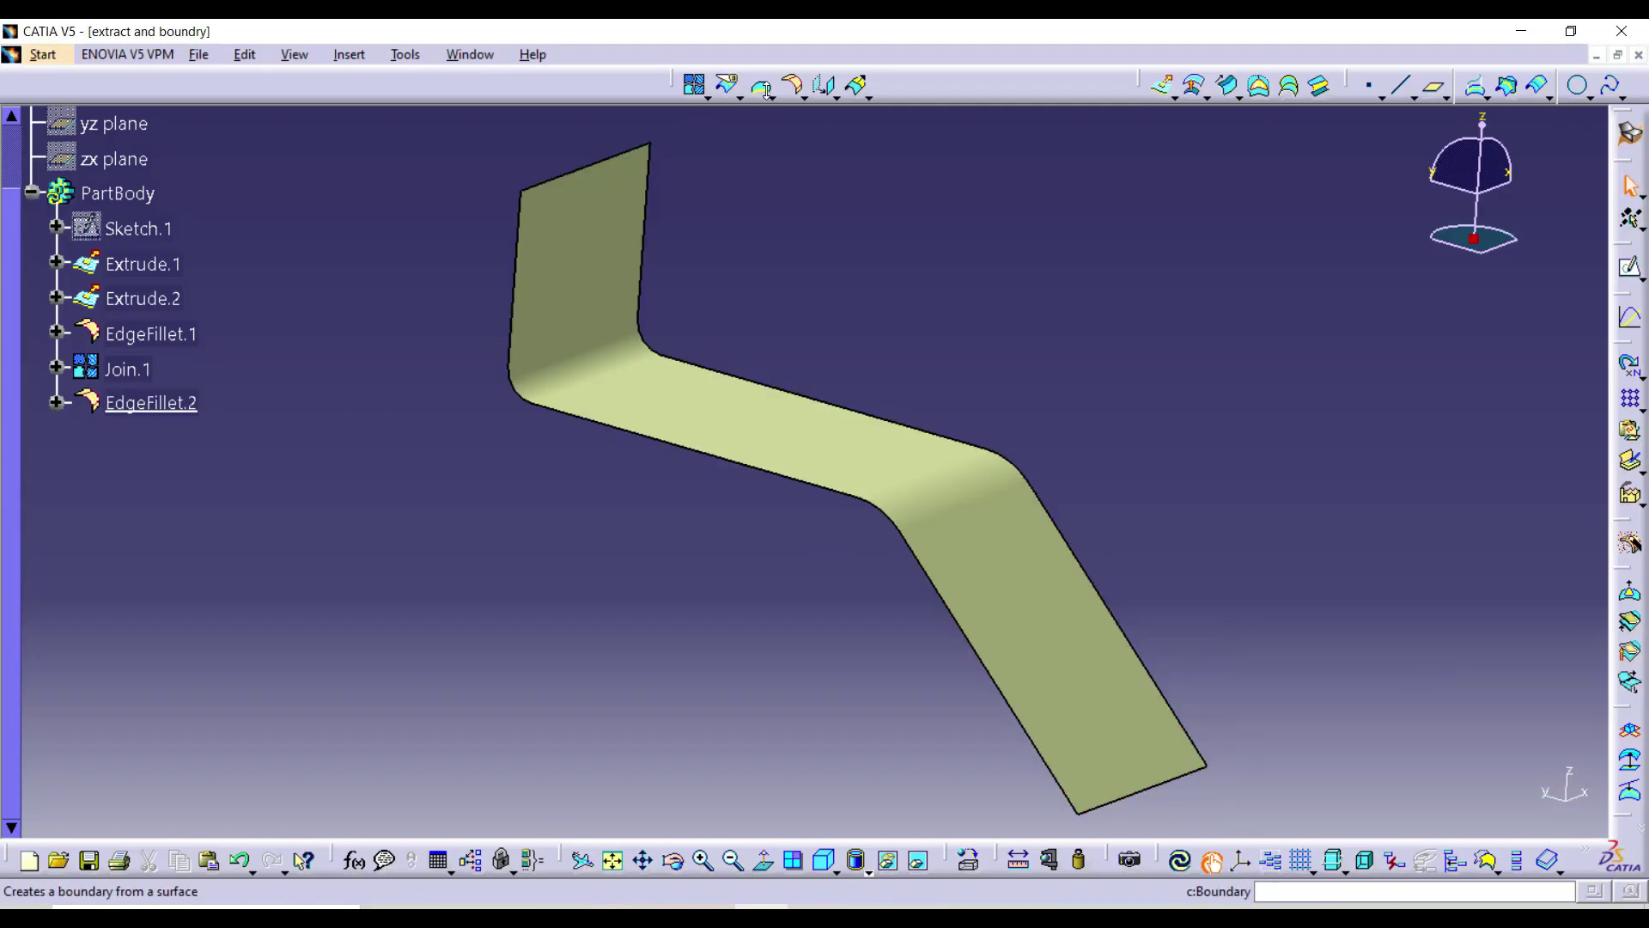
pyautogui.click(760, 85)
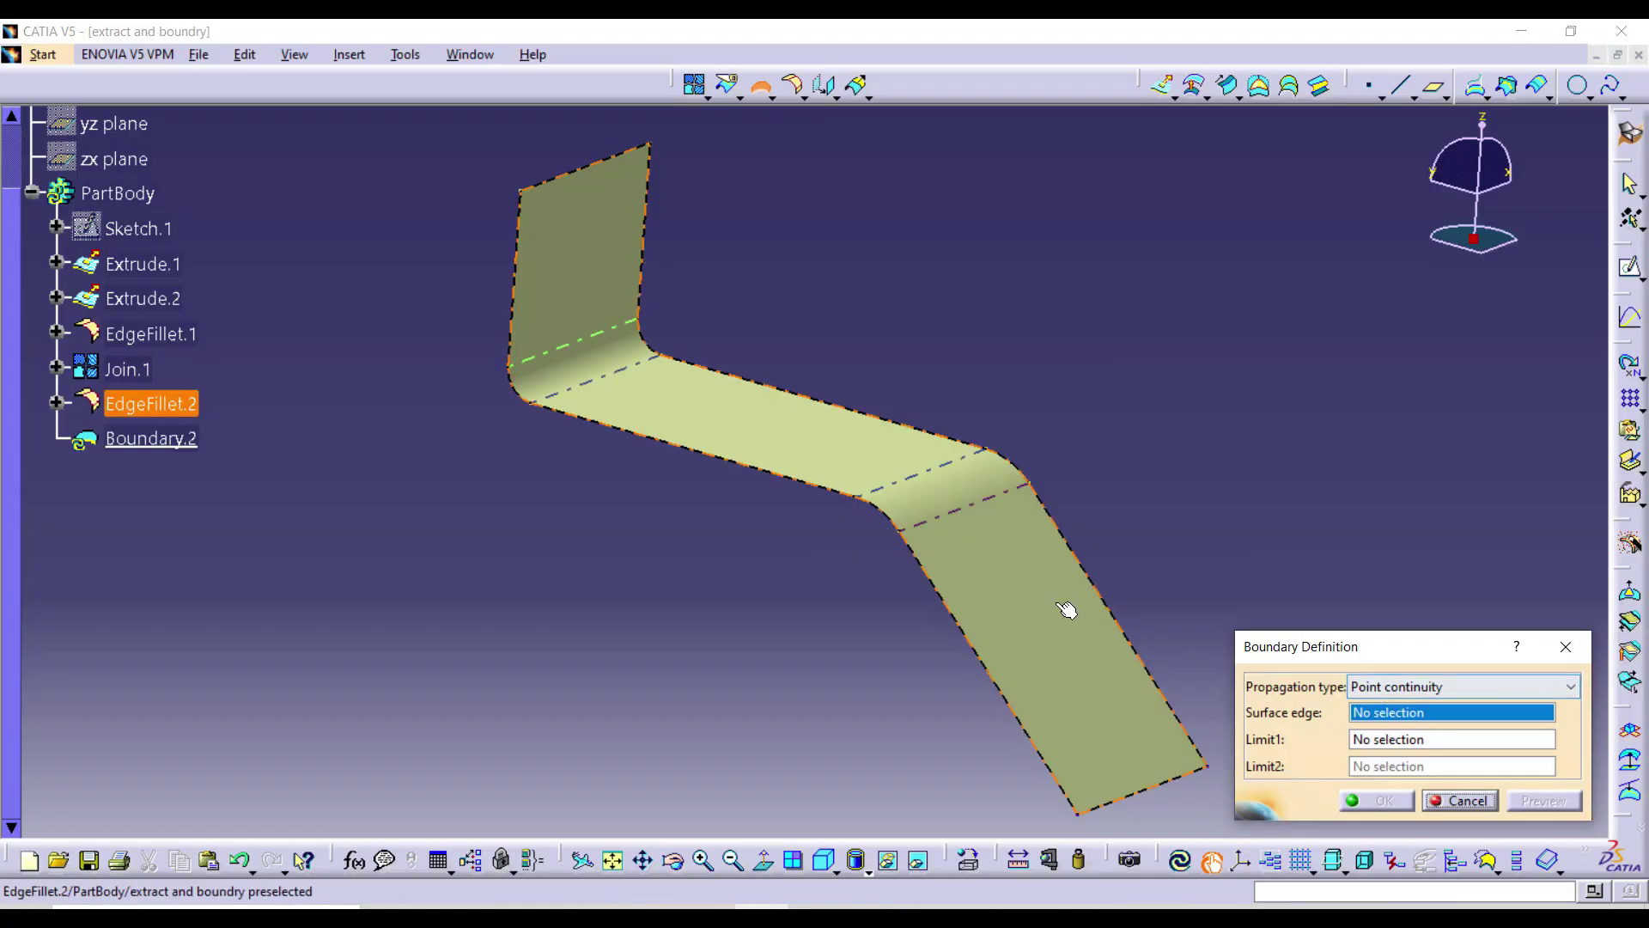
pyautogui.click(1012, 548)
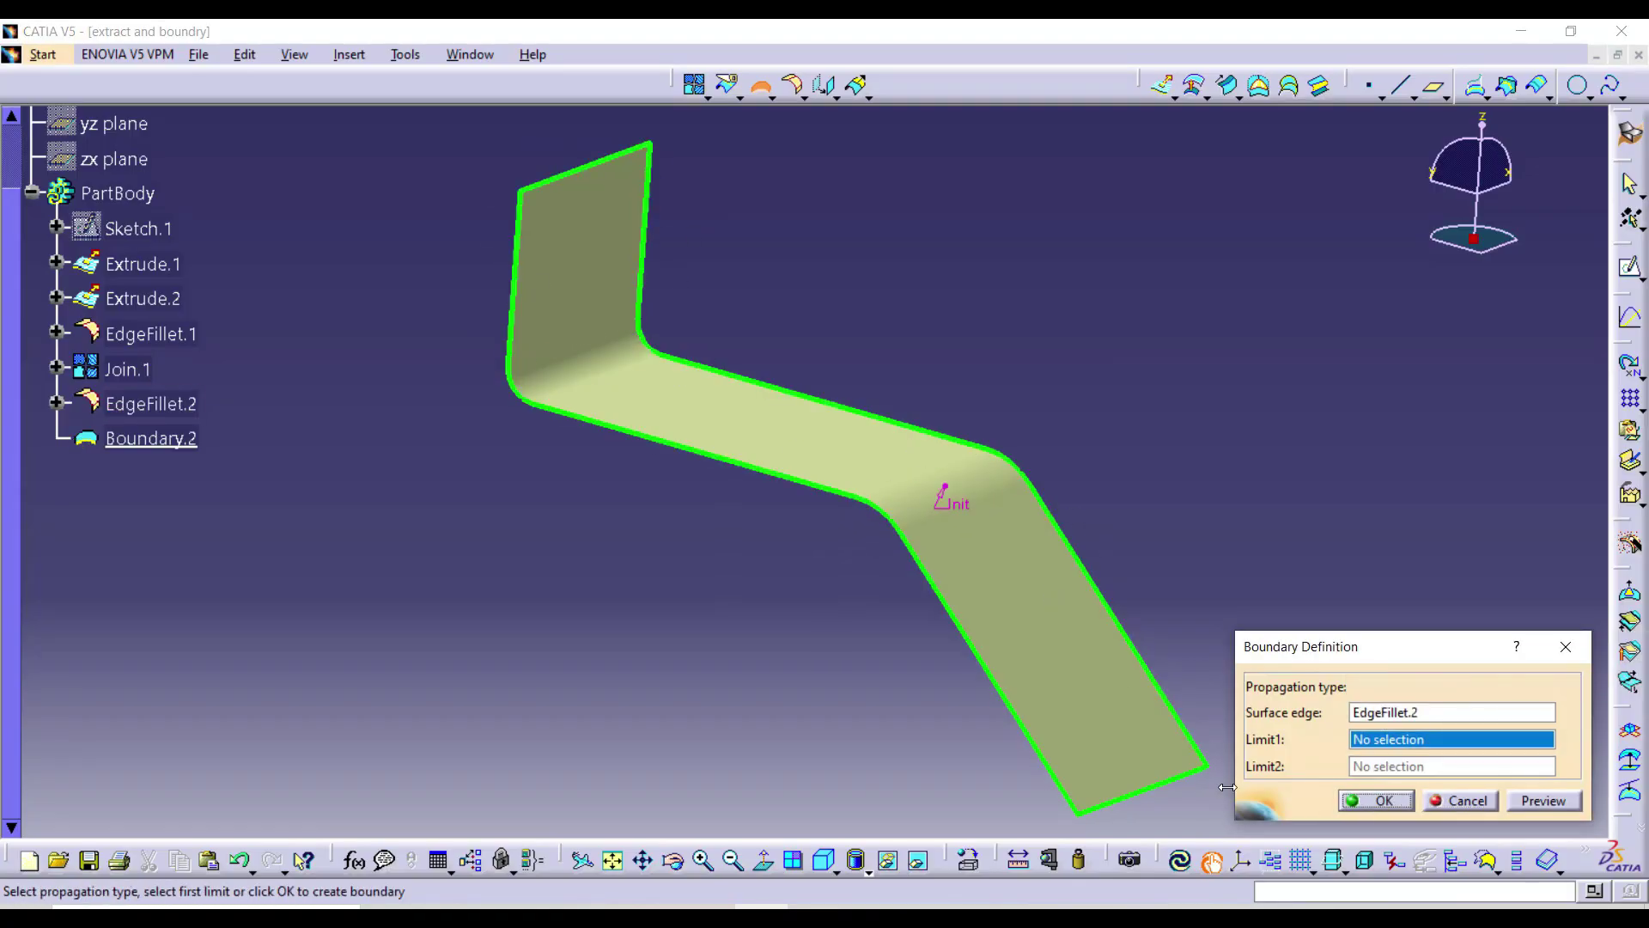
# - Try a Boundary from the sloped face's near long edge with Tangent continuity propagation
pyautogui.click(772, 98)
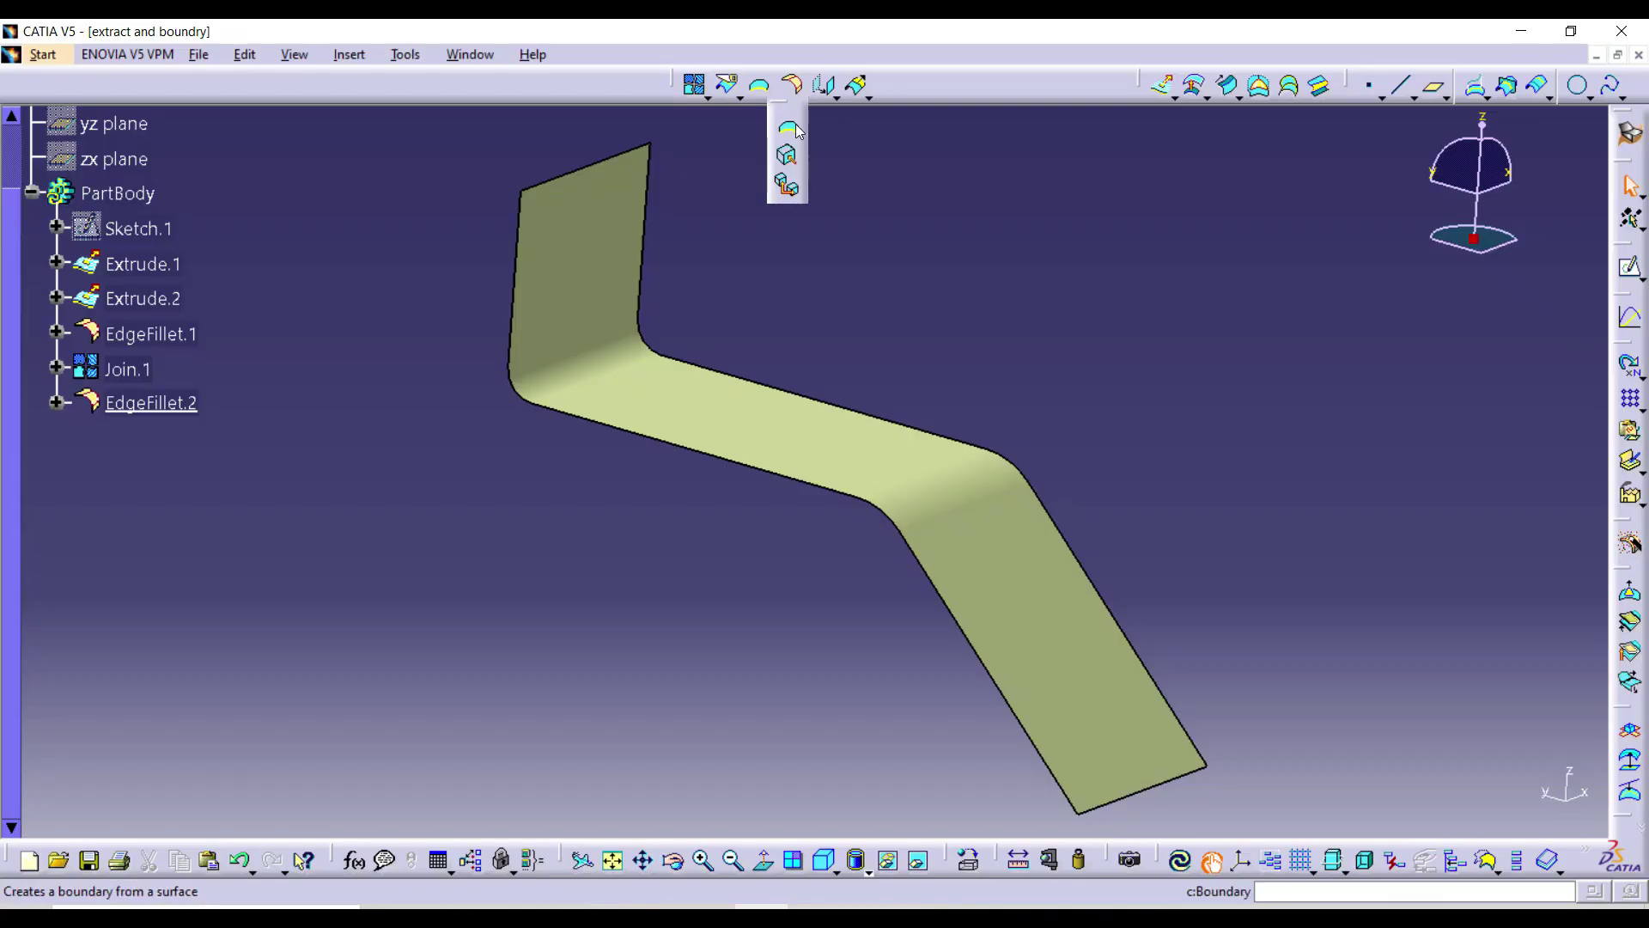
pyautogui.click(787, 126)
pyautogui.click(1403, 686)
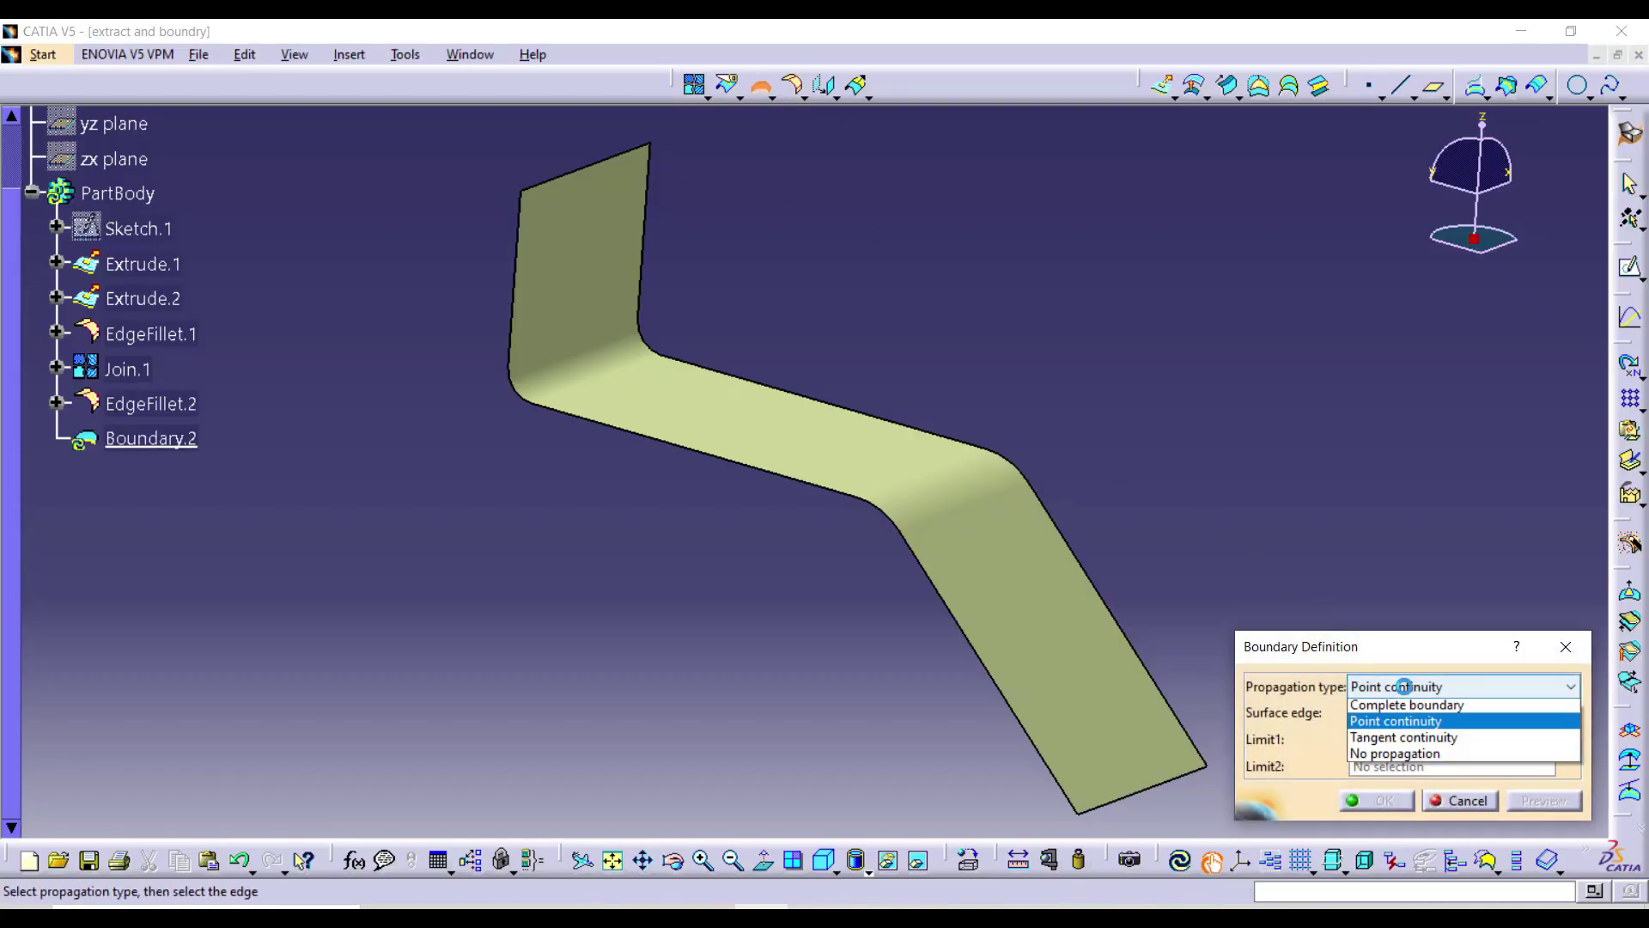
pyautogui.click(1404, 740)
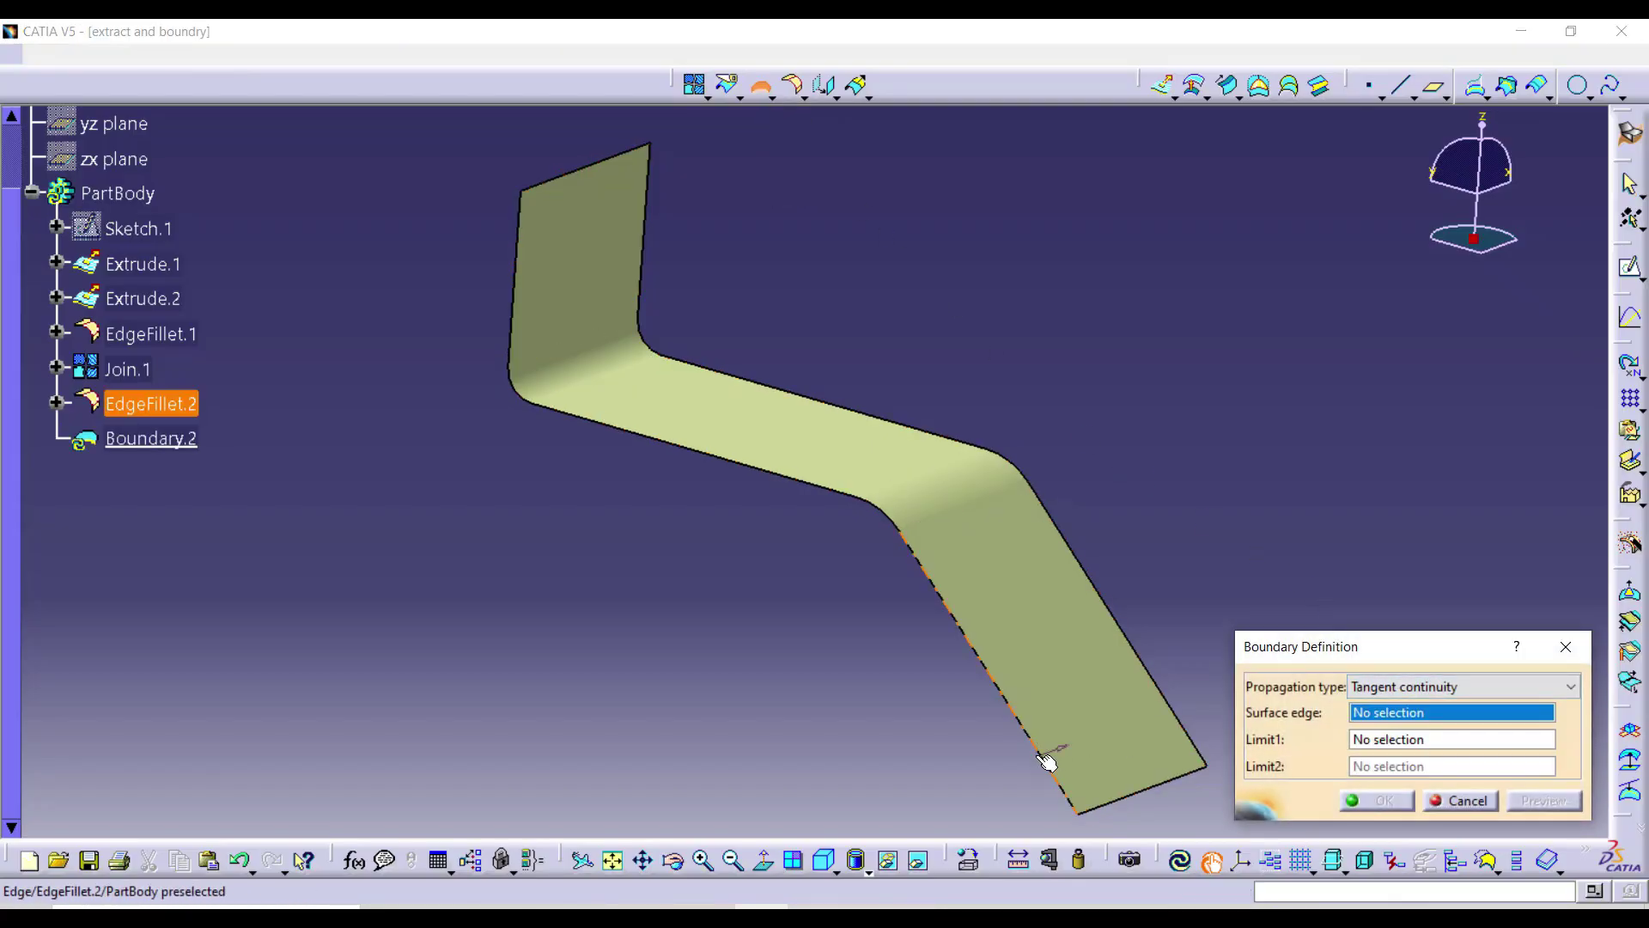
pyautogui.click(1036, 755)
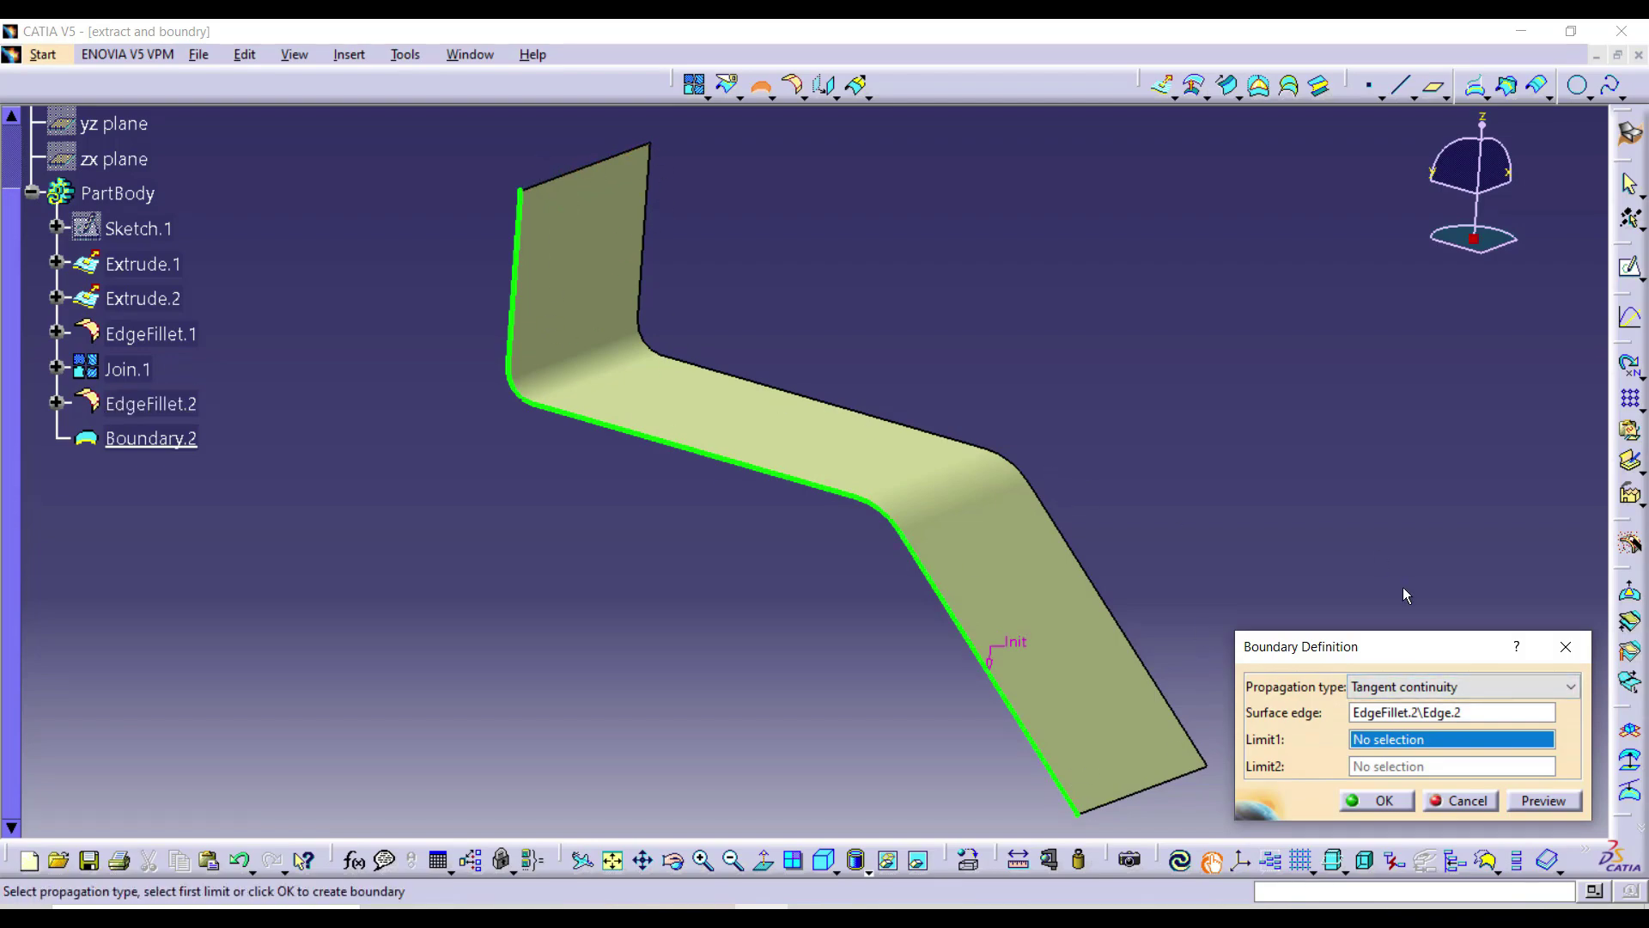
pyautogui.click(1462, 800)
# - Create a Boundary from the sloped face's near long edge with No propagation
pyautogui.click(761, 88)
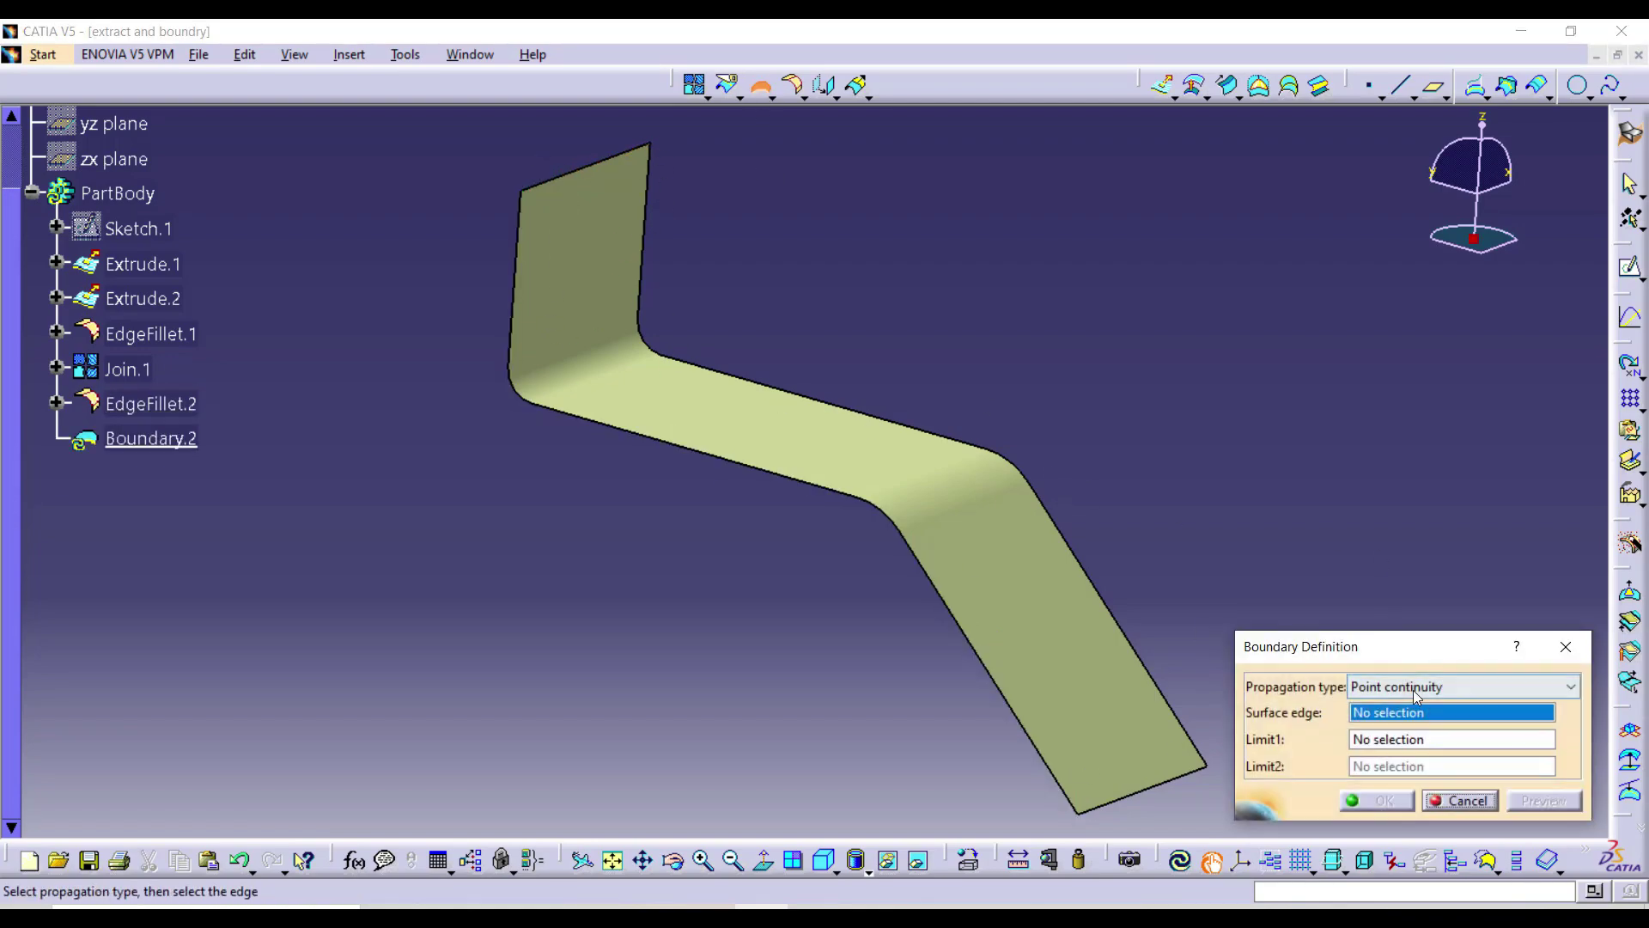
pyautogui.click(1416, 686)
pyautogui.click(1388, 757)
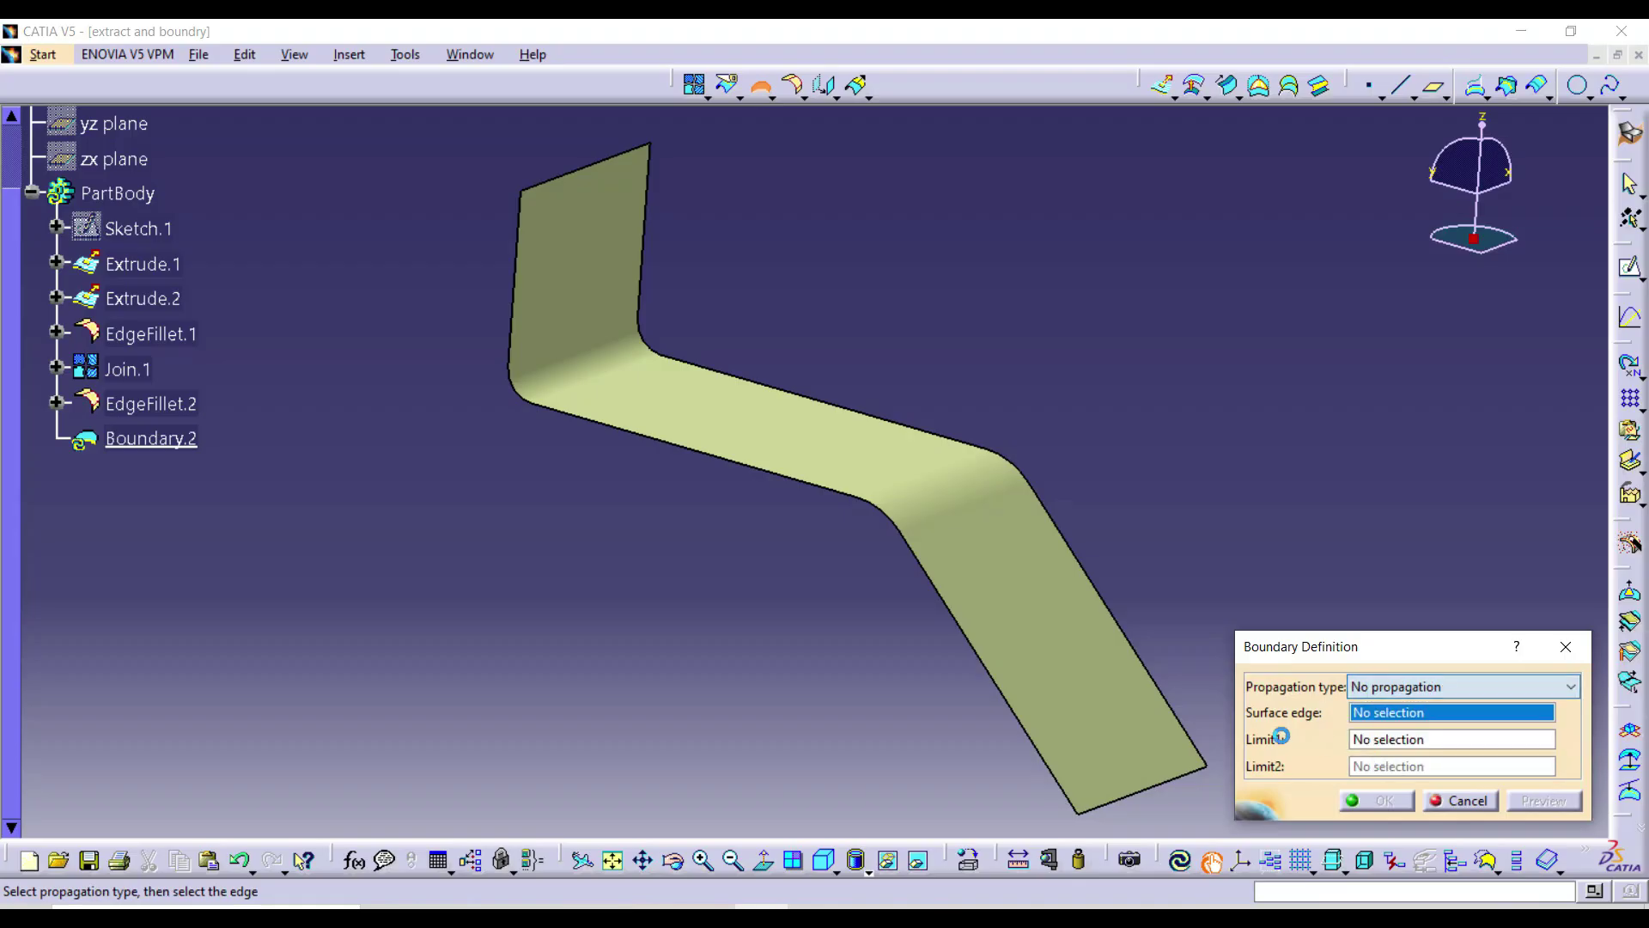
pyautogui.click(971, 632)
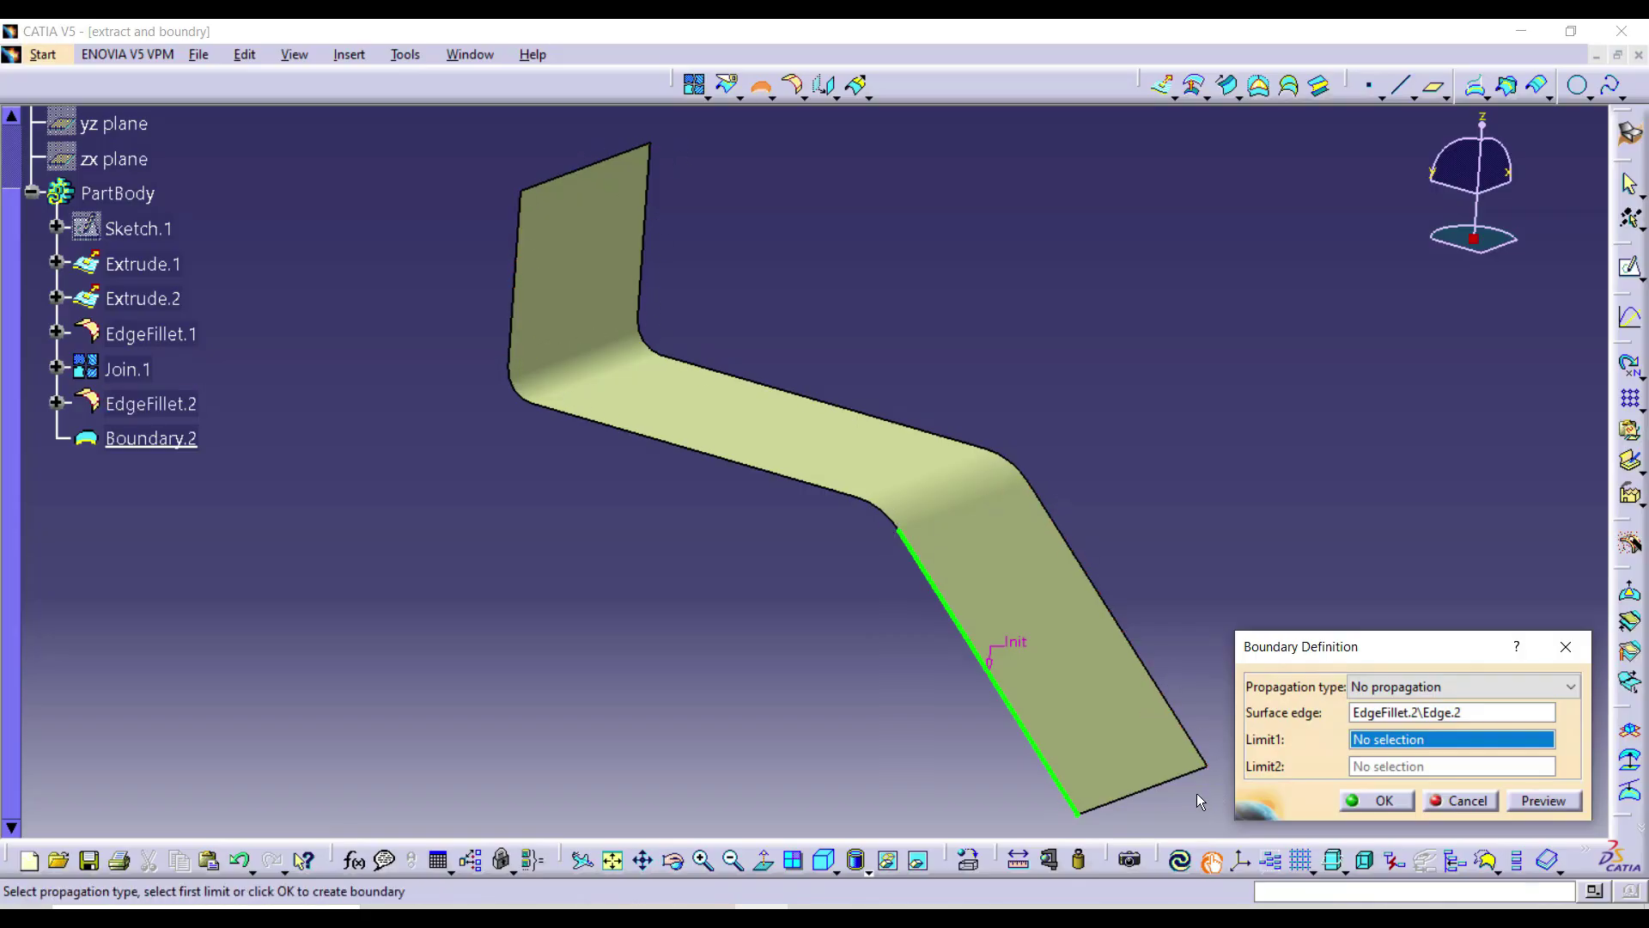
pyautogui.click(1385, 808)
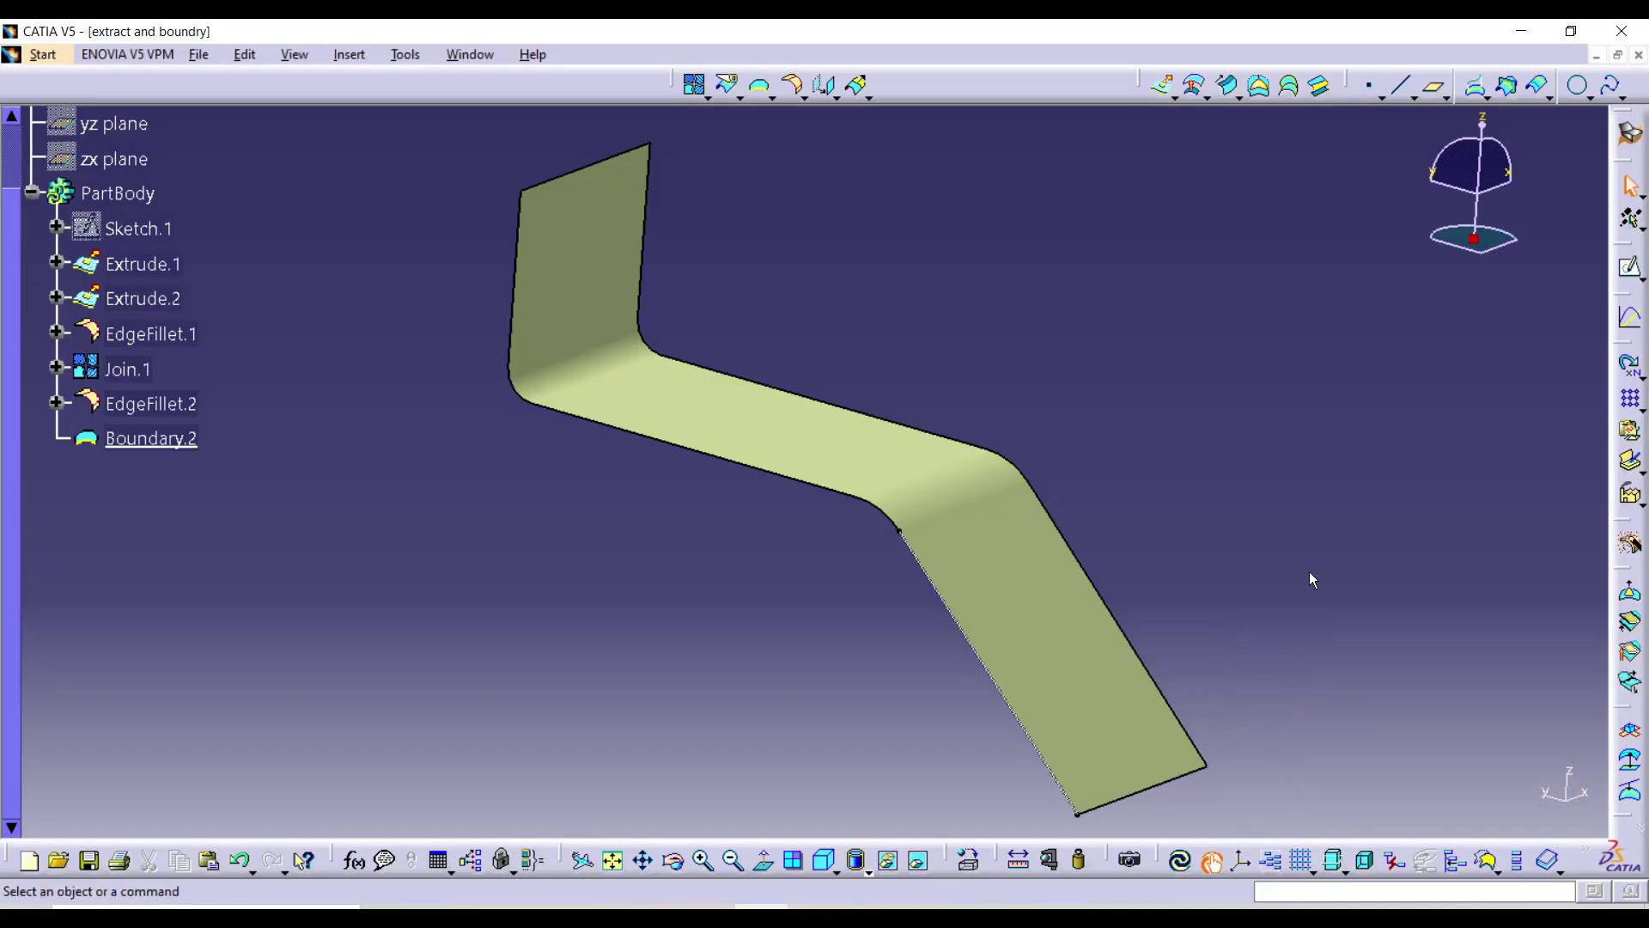
# - Review the propagation types in the single-edge boundary's definition, and delete that boundary
pyautogui.doubleClick(933, 578)
pyautogui.click(1394, 687)
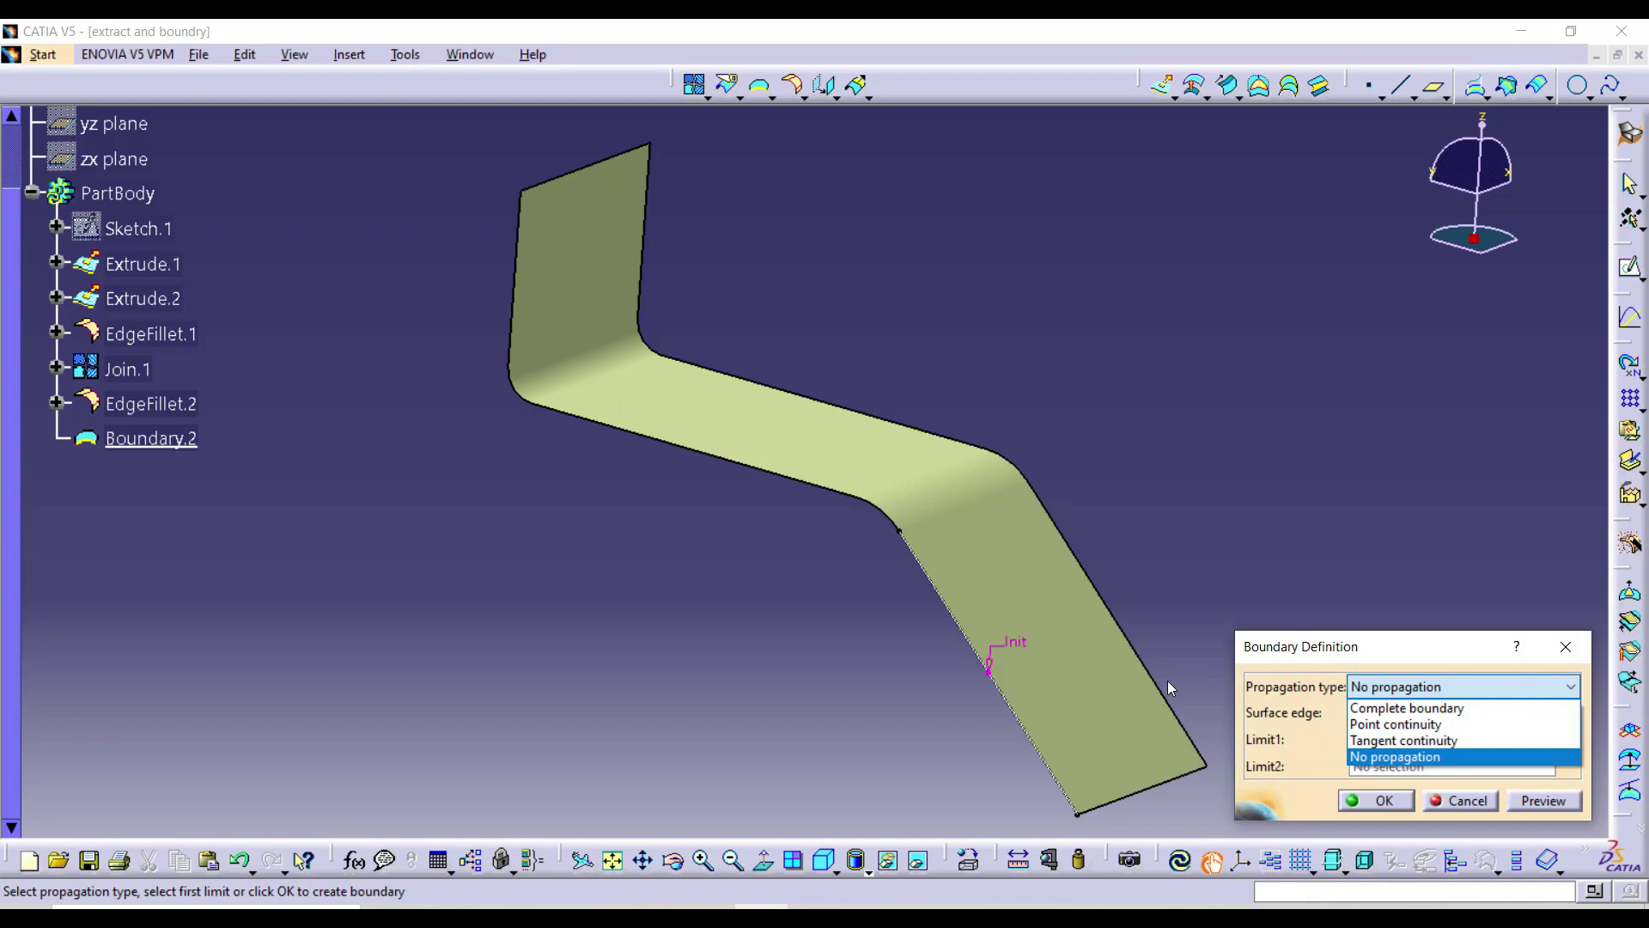
pyautogui.click(1383, 807)
pyautogui.click(1358, 688)
pyautogui.rightClick(927, 585)
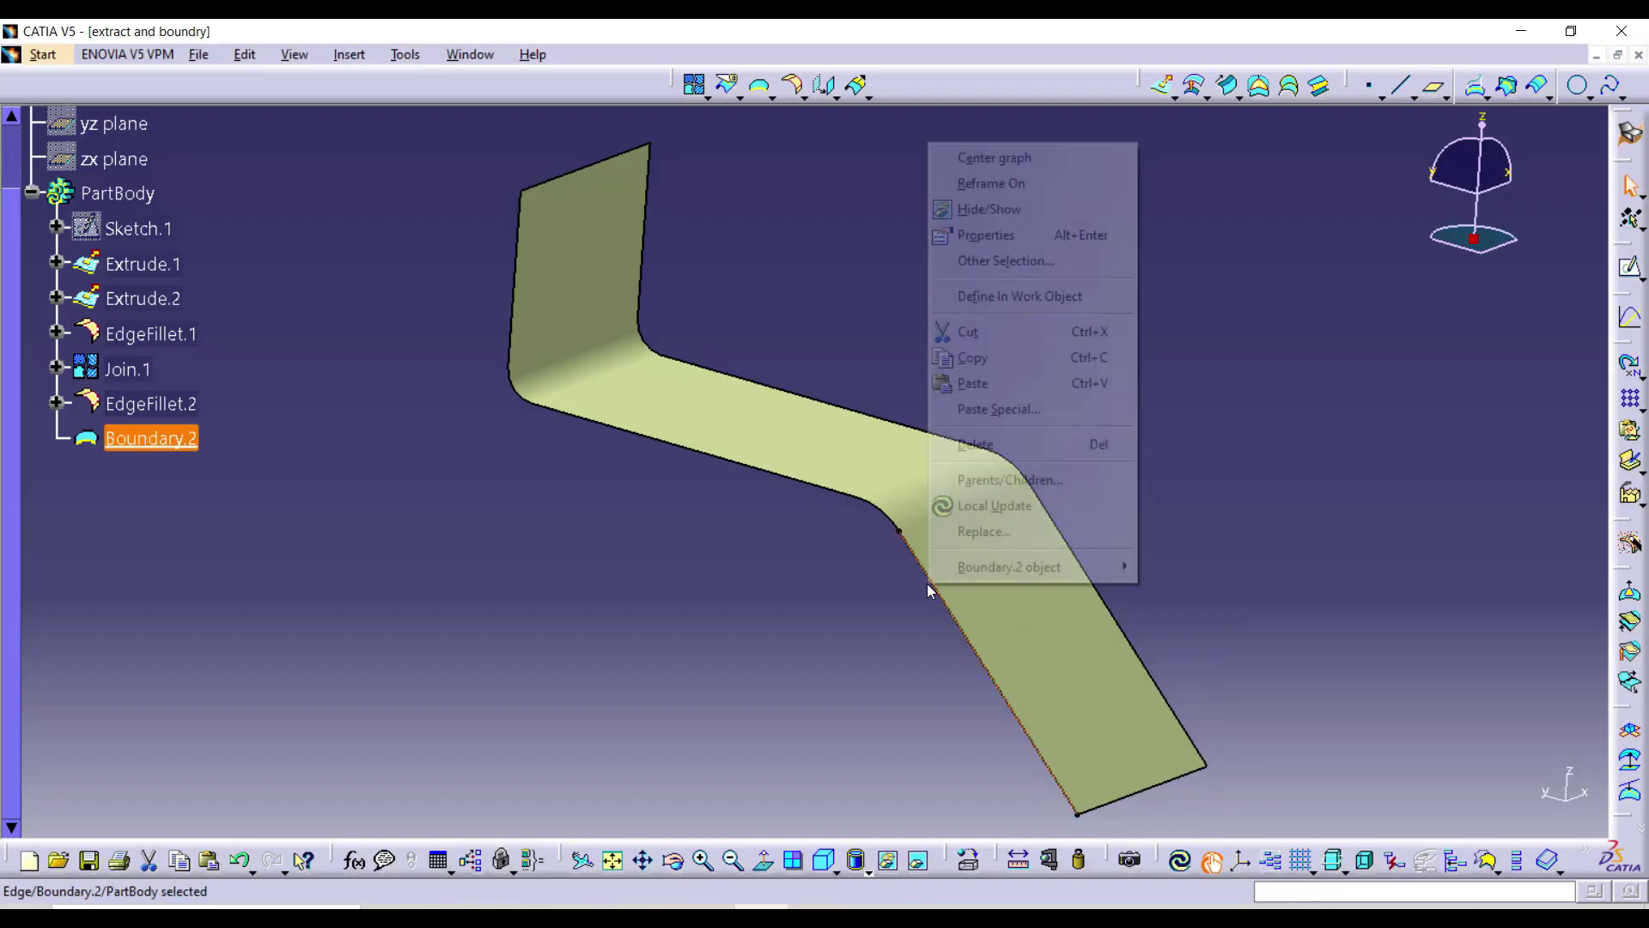
pyautogui.click(980, 444)
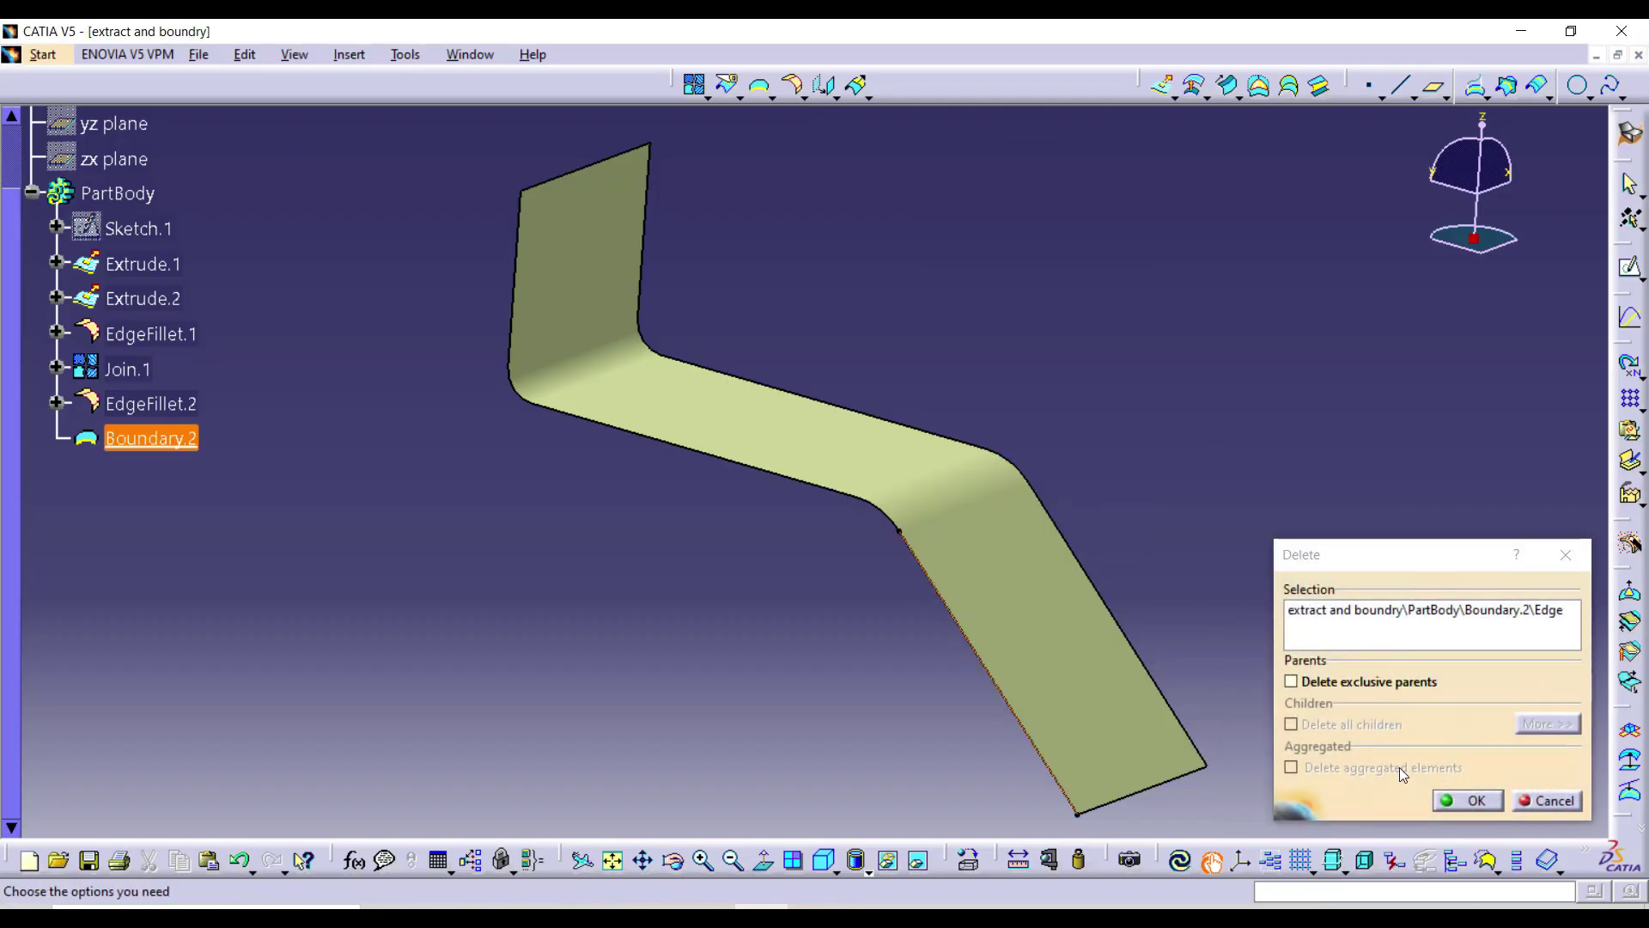
pyautogui.click(1458, 805)
# - Create a Boundary of the whole filleted surface, with the sloped face's near corner as Limit1 and its far corner as Limit2
pyautogui.click(760, 86)
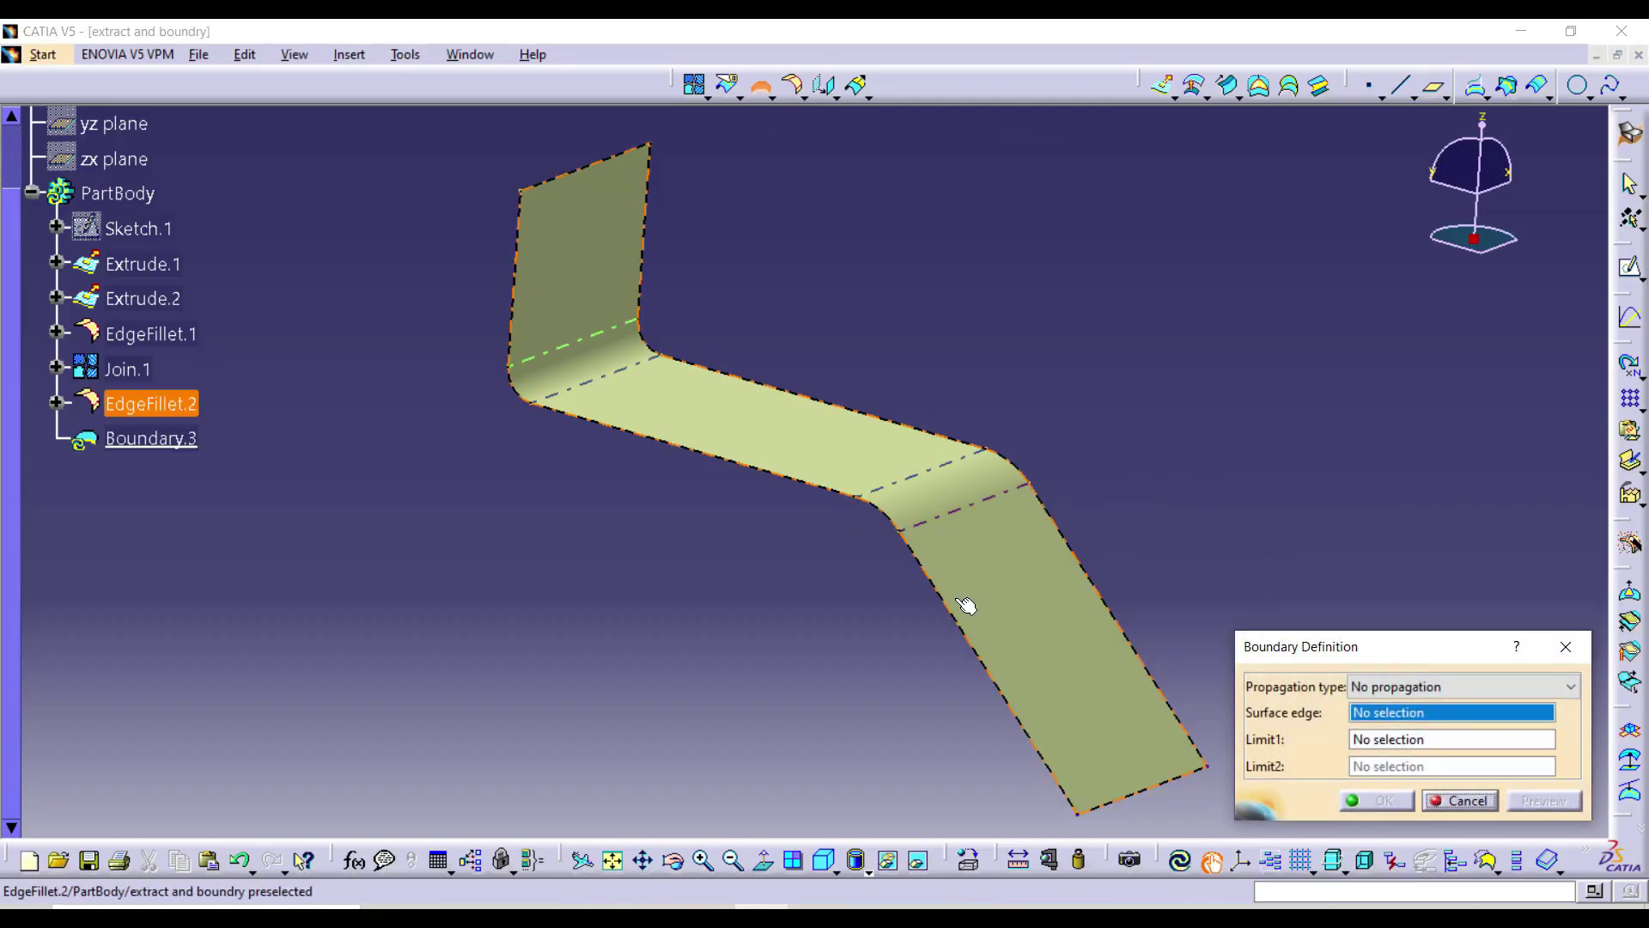
pyautogui.click(1458, 686)
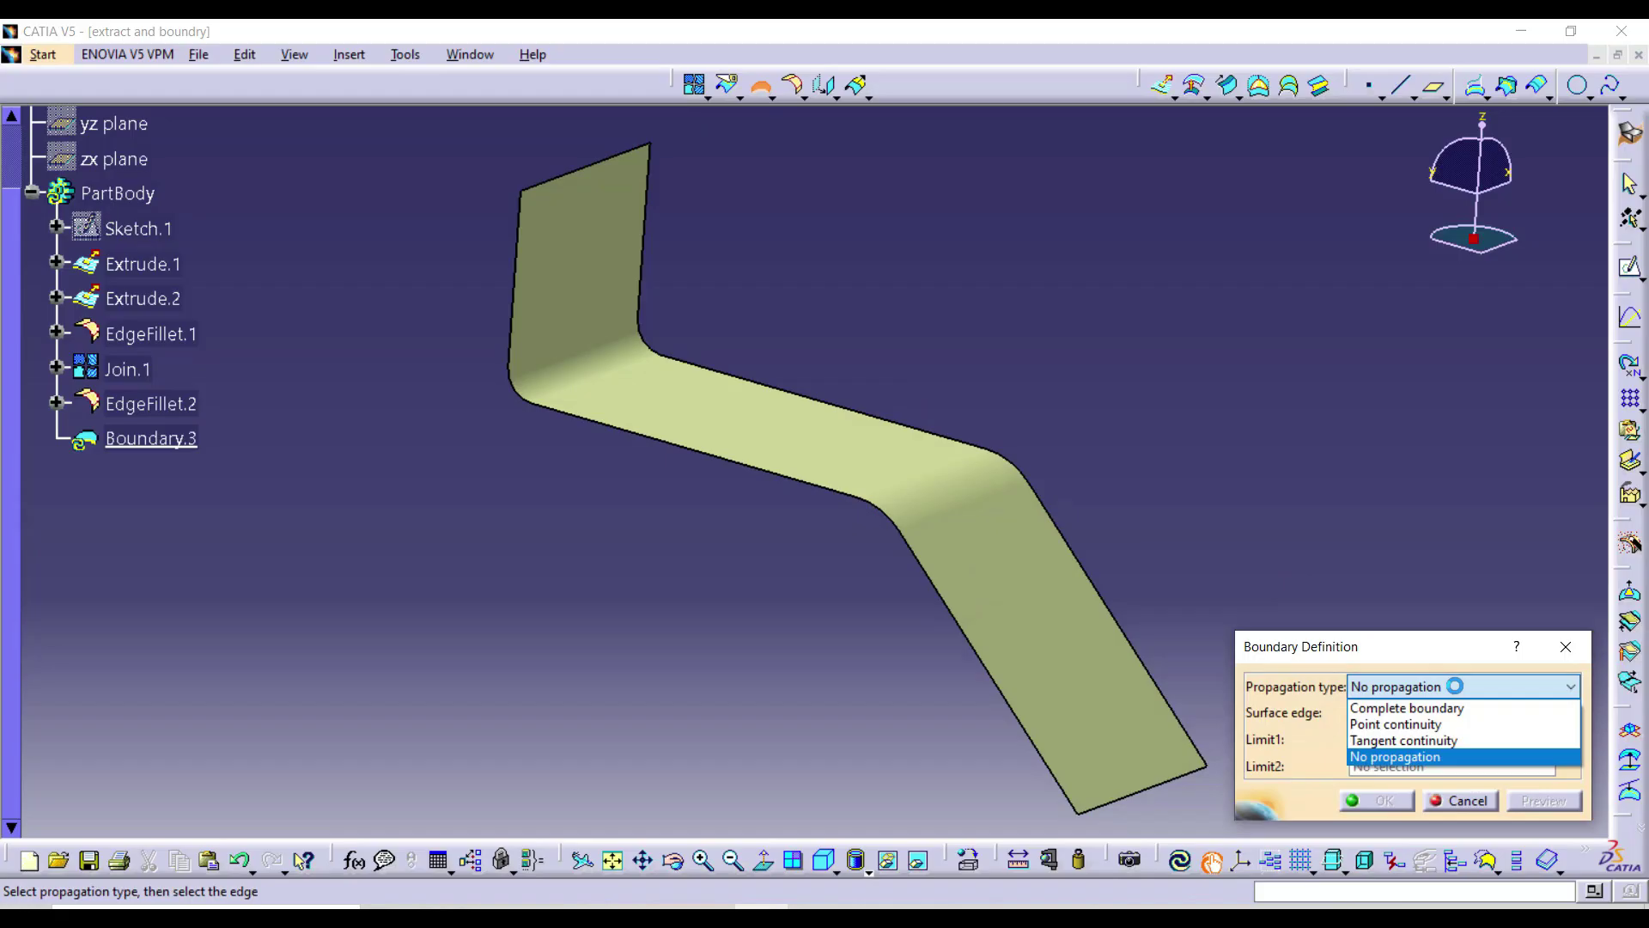
pyautogui.click(1413, 726)
pyautogui.click(1000, 608)
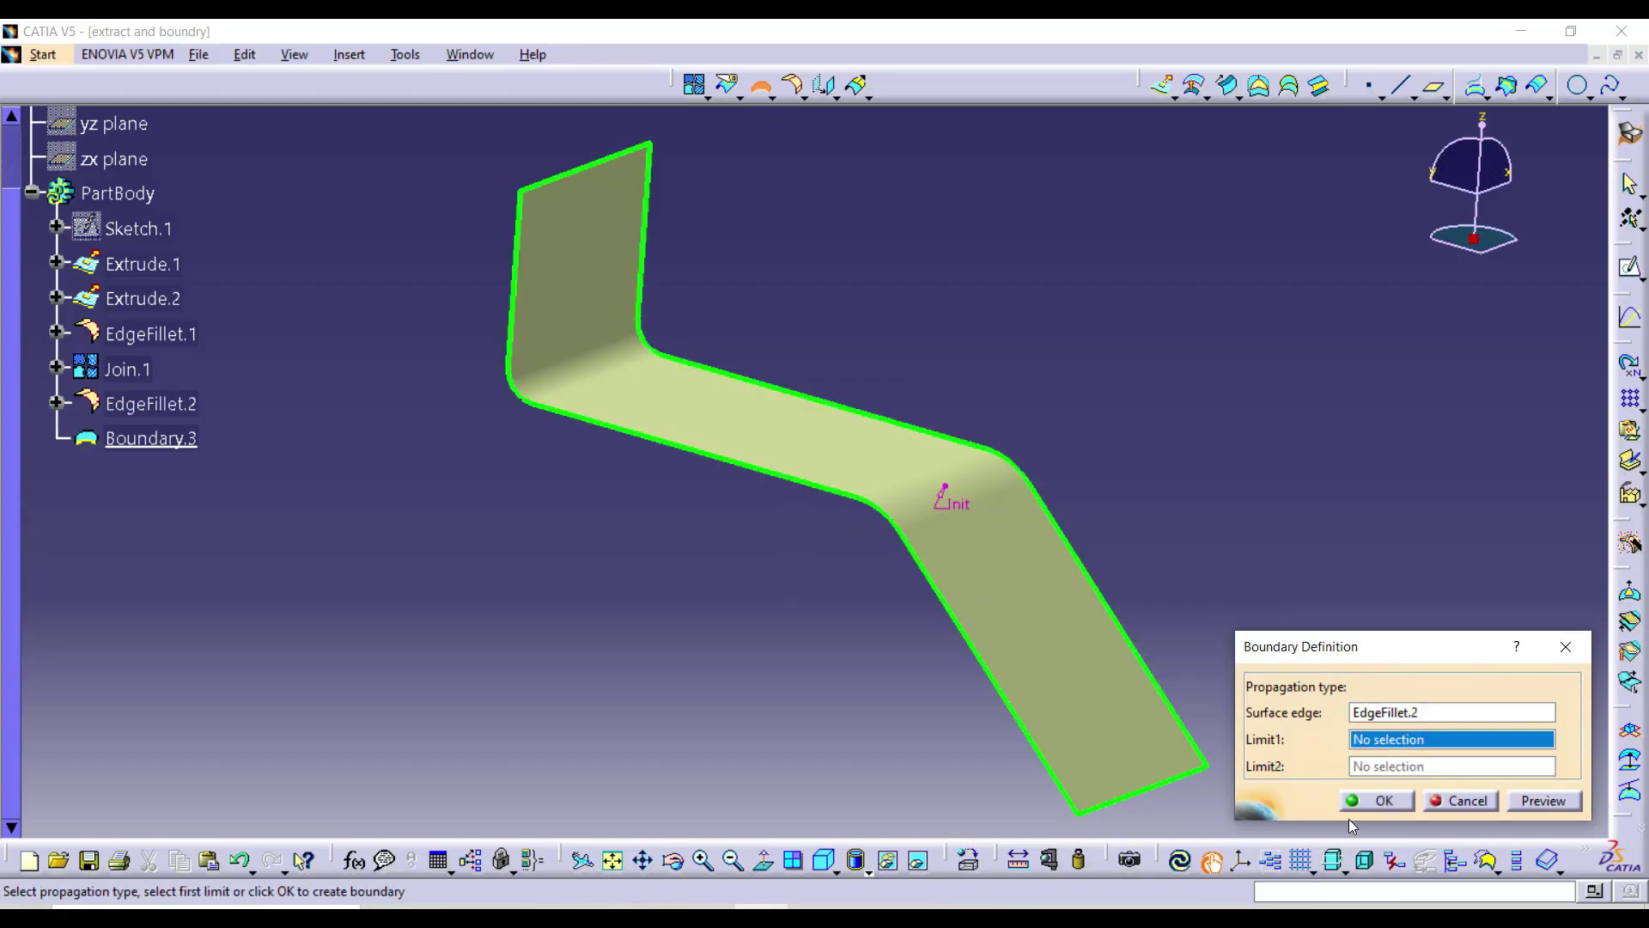
pyautogui.click(1080, 811)
pyautogui.click(1208, 768)
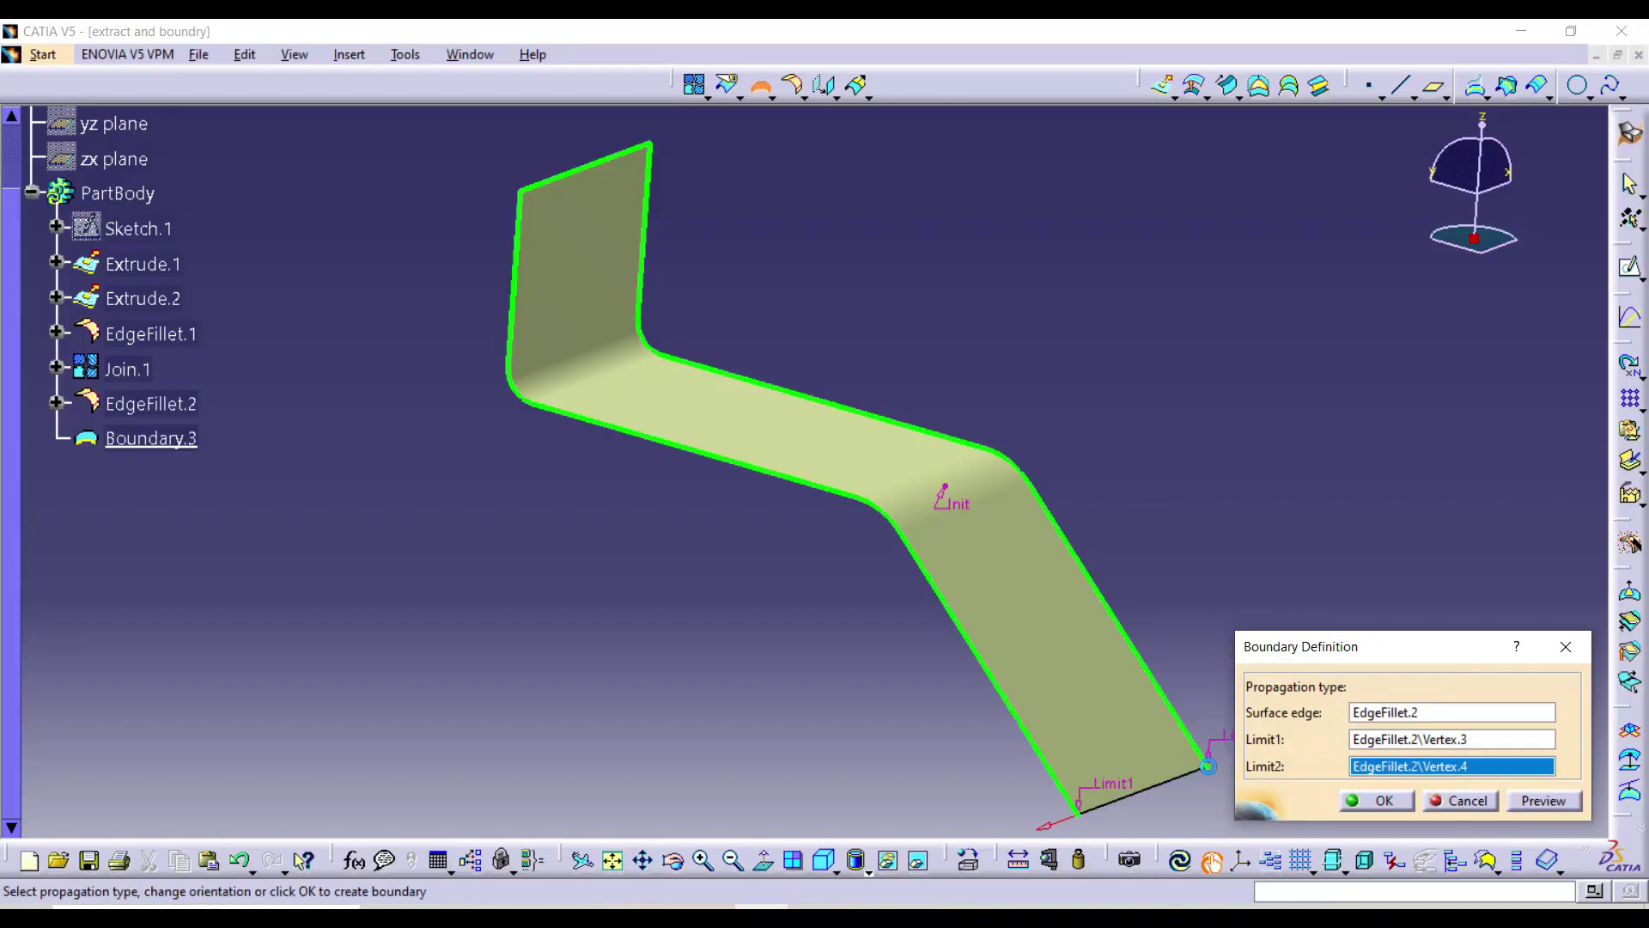
pyautogui.click(1382, 800)
# - Create a Point-Direction line from the boundary's vertex at the sloped face's near corner along the Z component, with its direction reversed
pyautogui.moveTo(1189, 512); pyautogui.dragTo(1119, 383, button='middle')
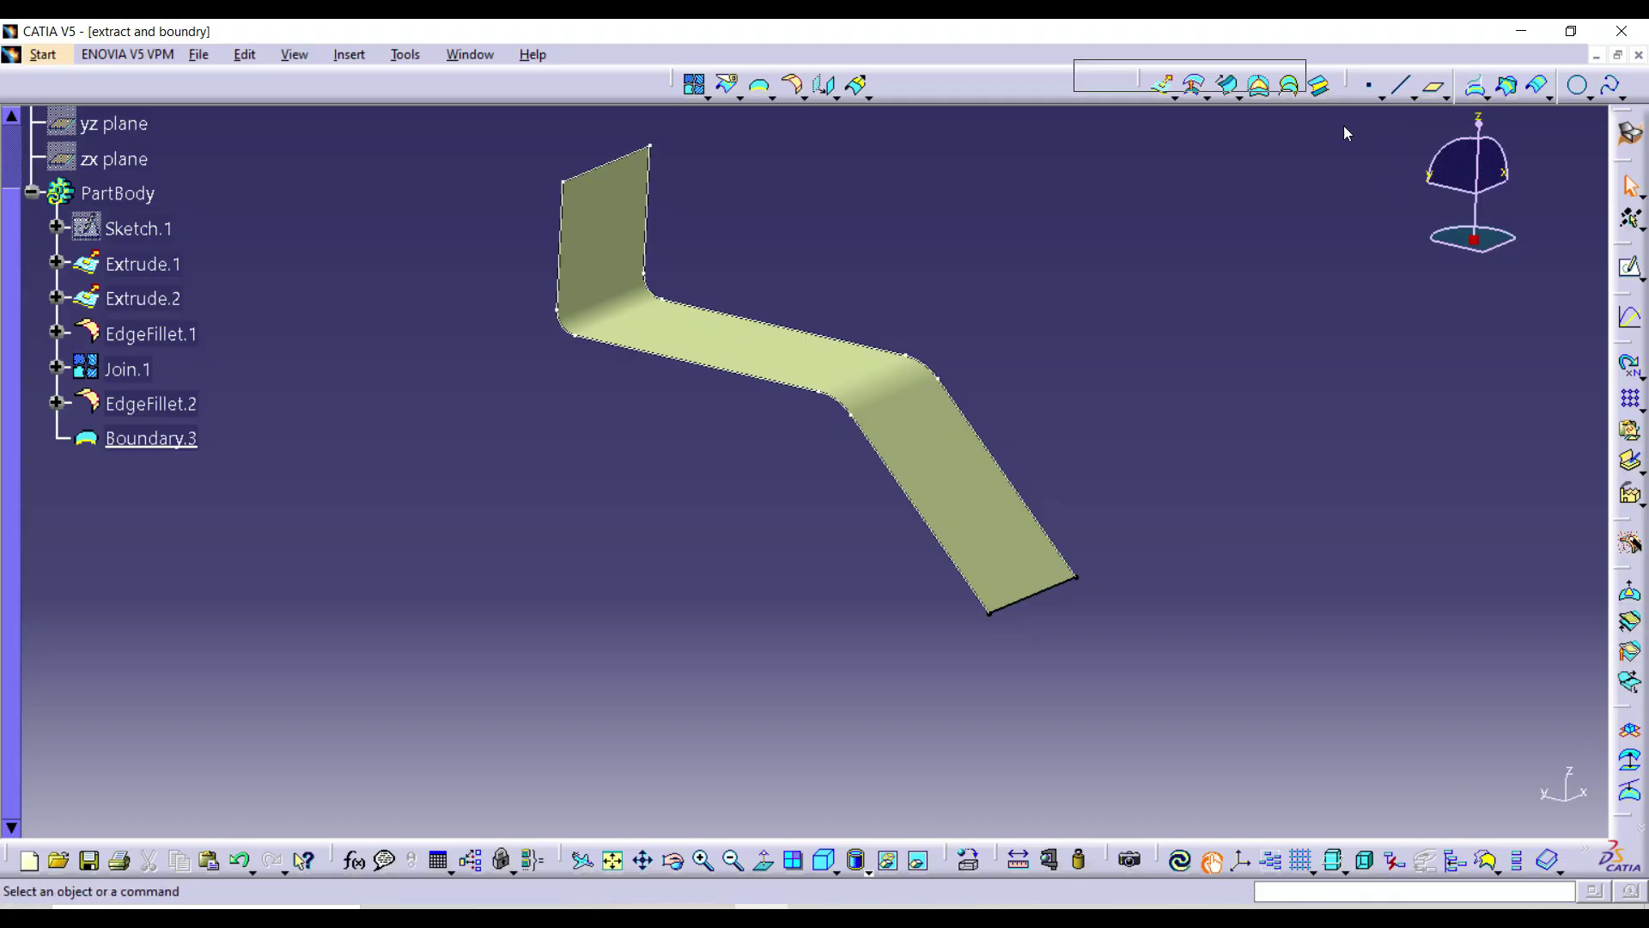
pyautogui.moveTo(1346, 133); pyautogui.dragTo(1177, 152)
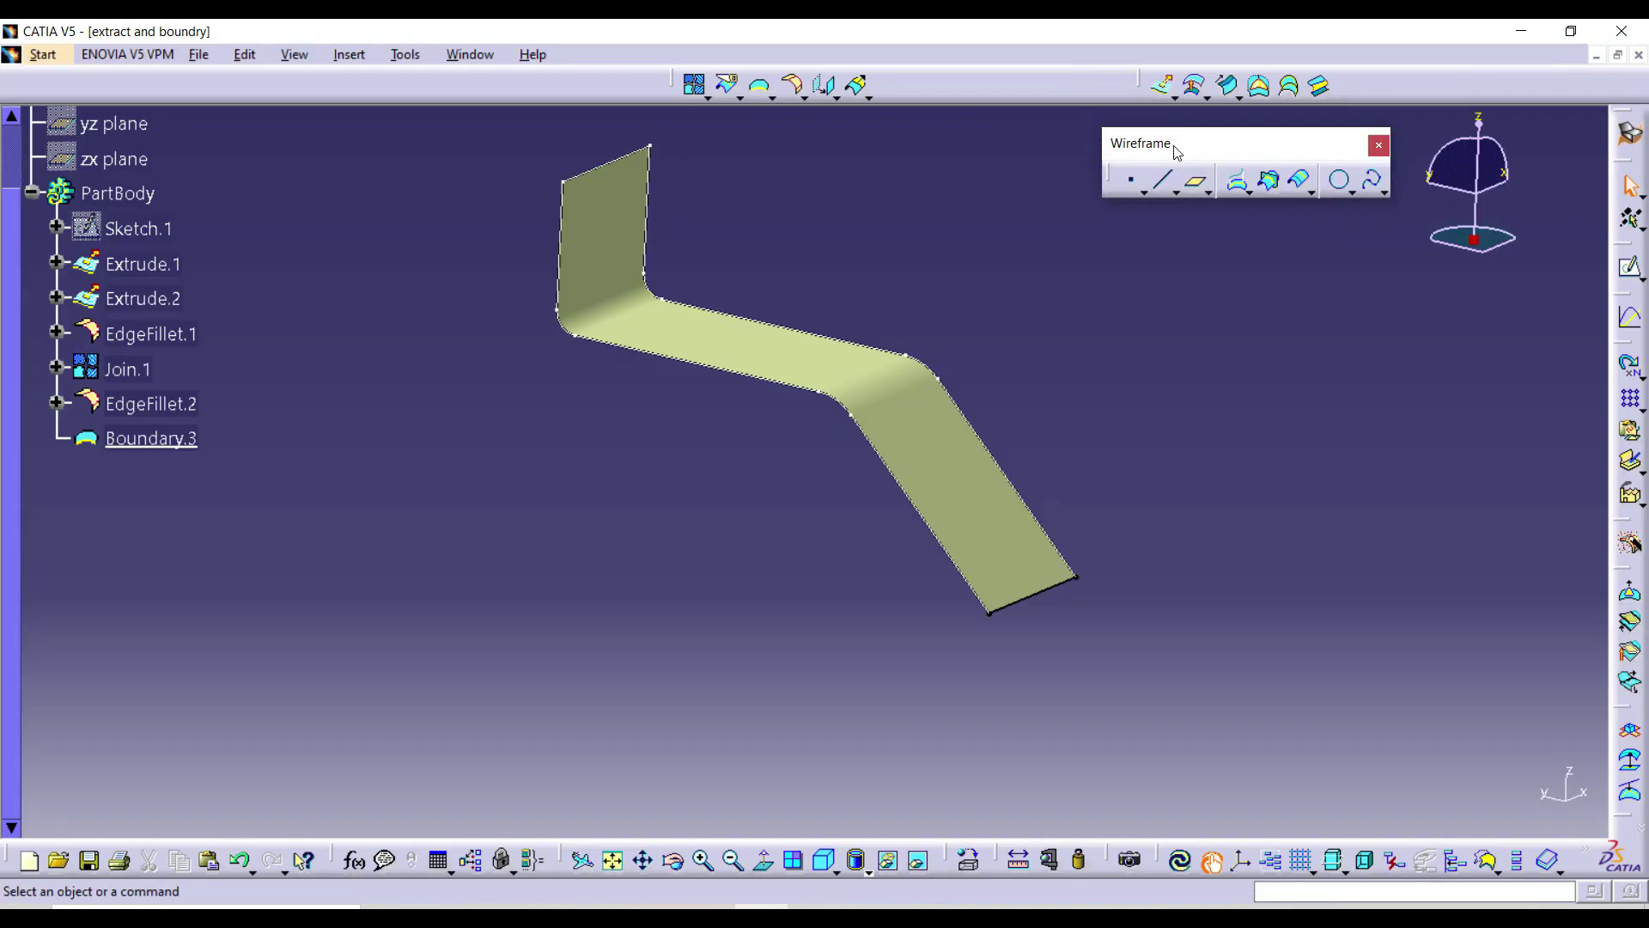
pyautogui.click(1176, 191)
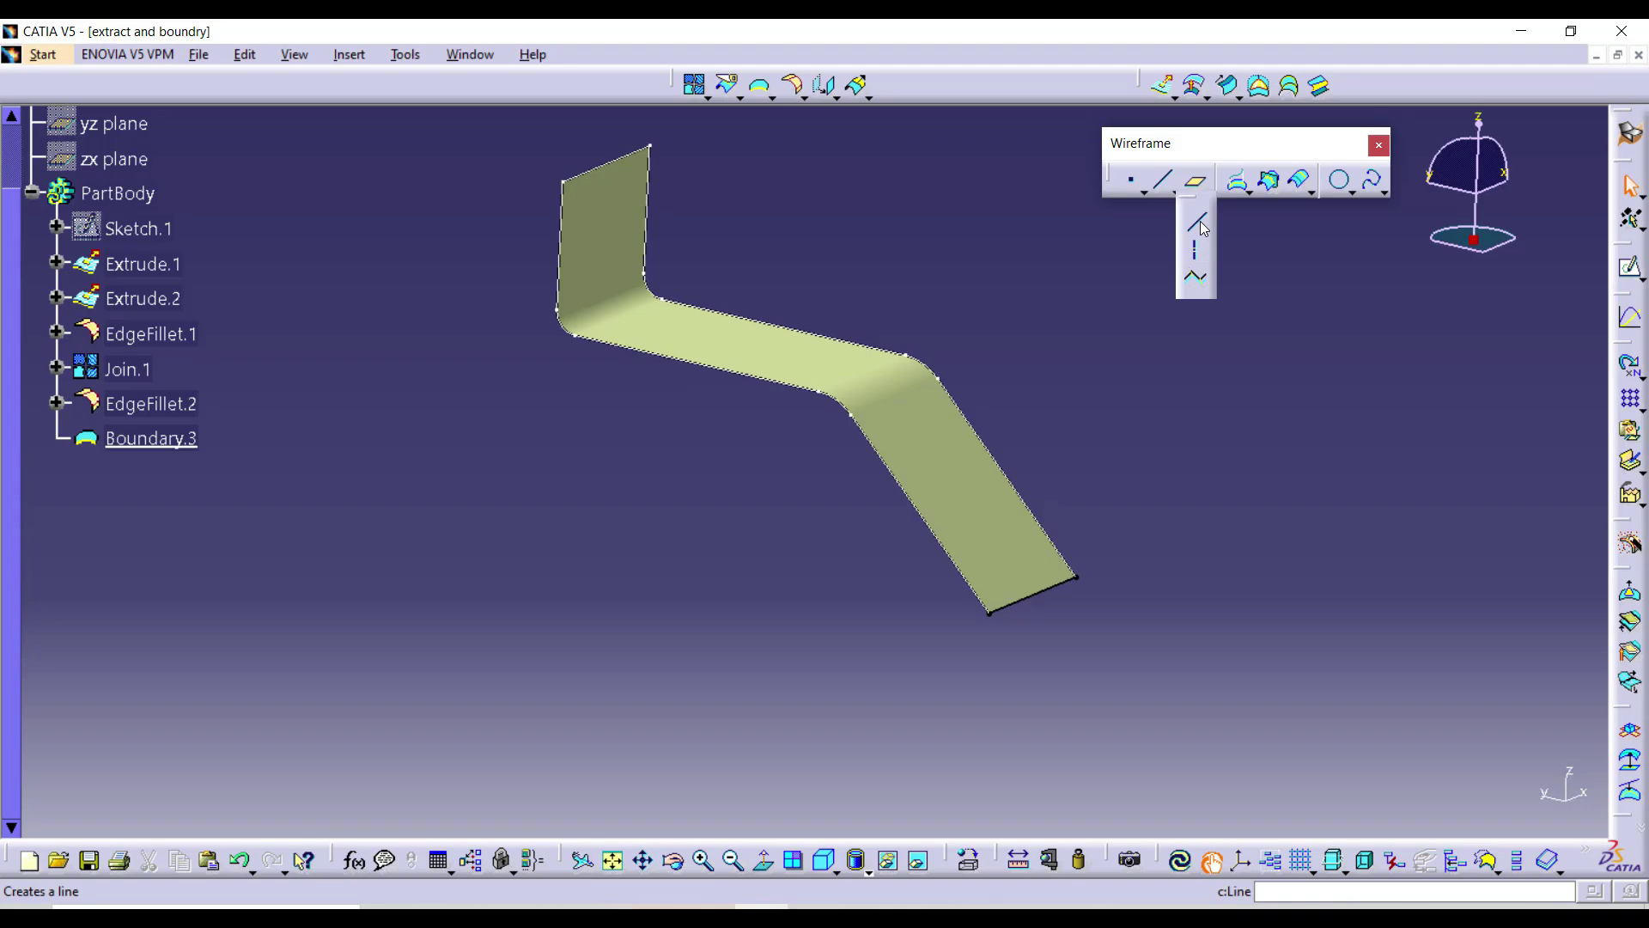
pyautogui.click(1201, 226)
pyautogui.click(1431, 488)
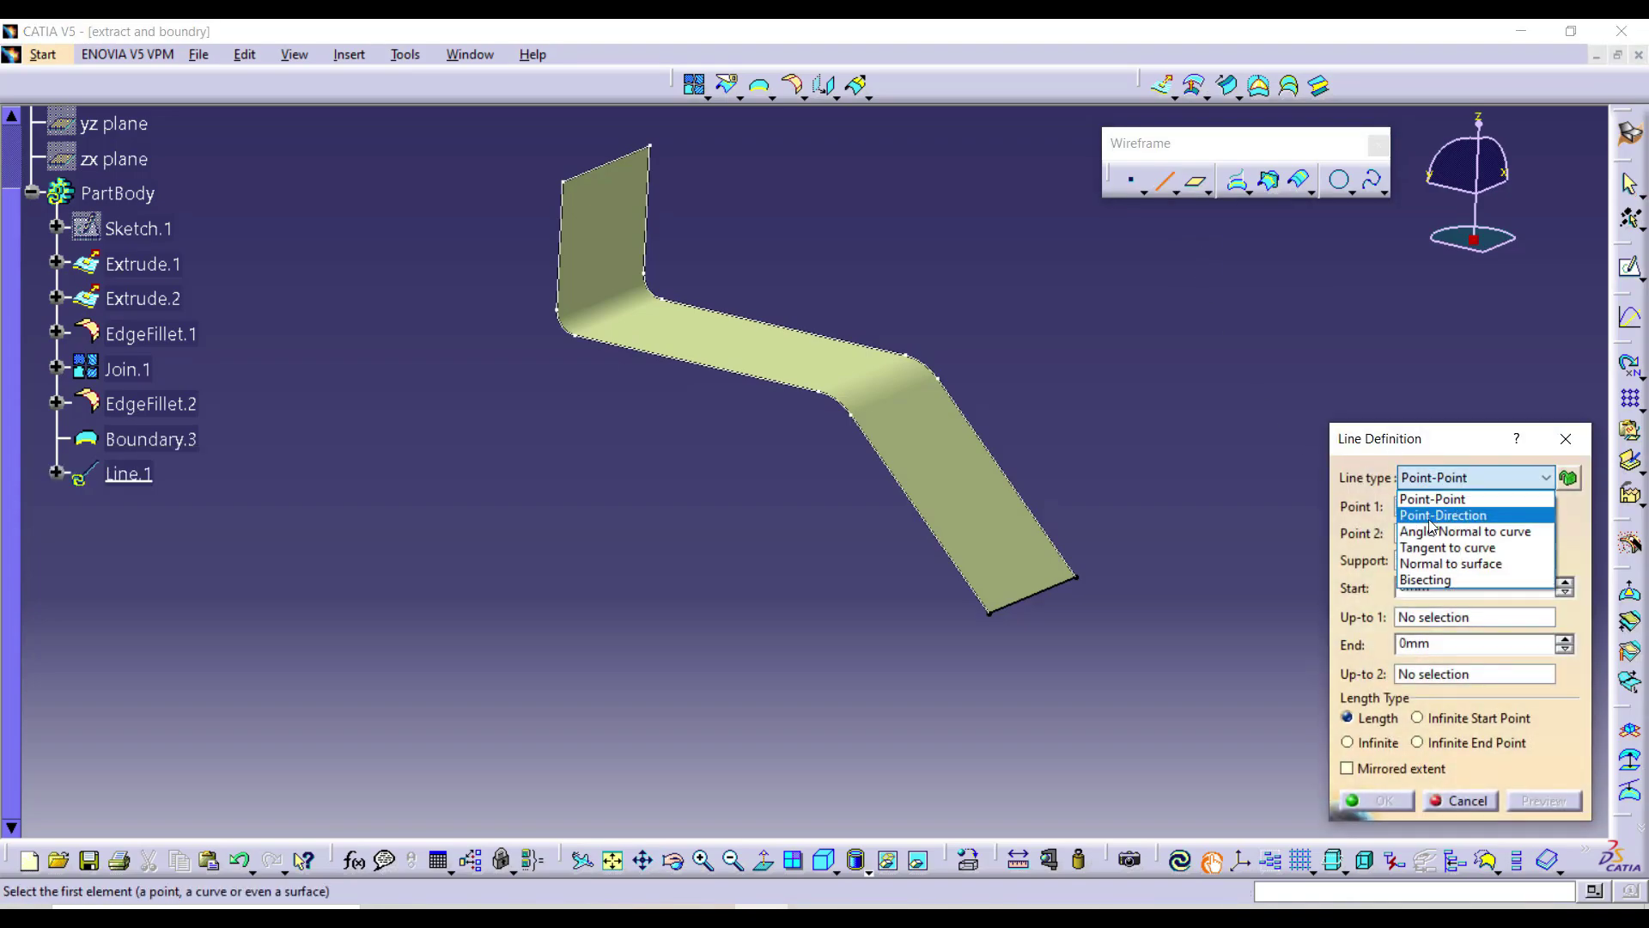
pyautogui.click(1433, 515)
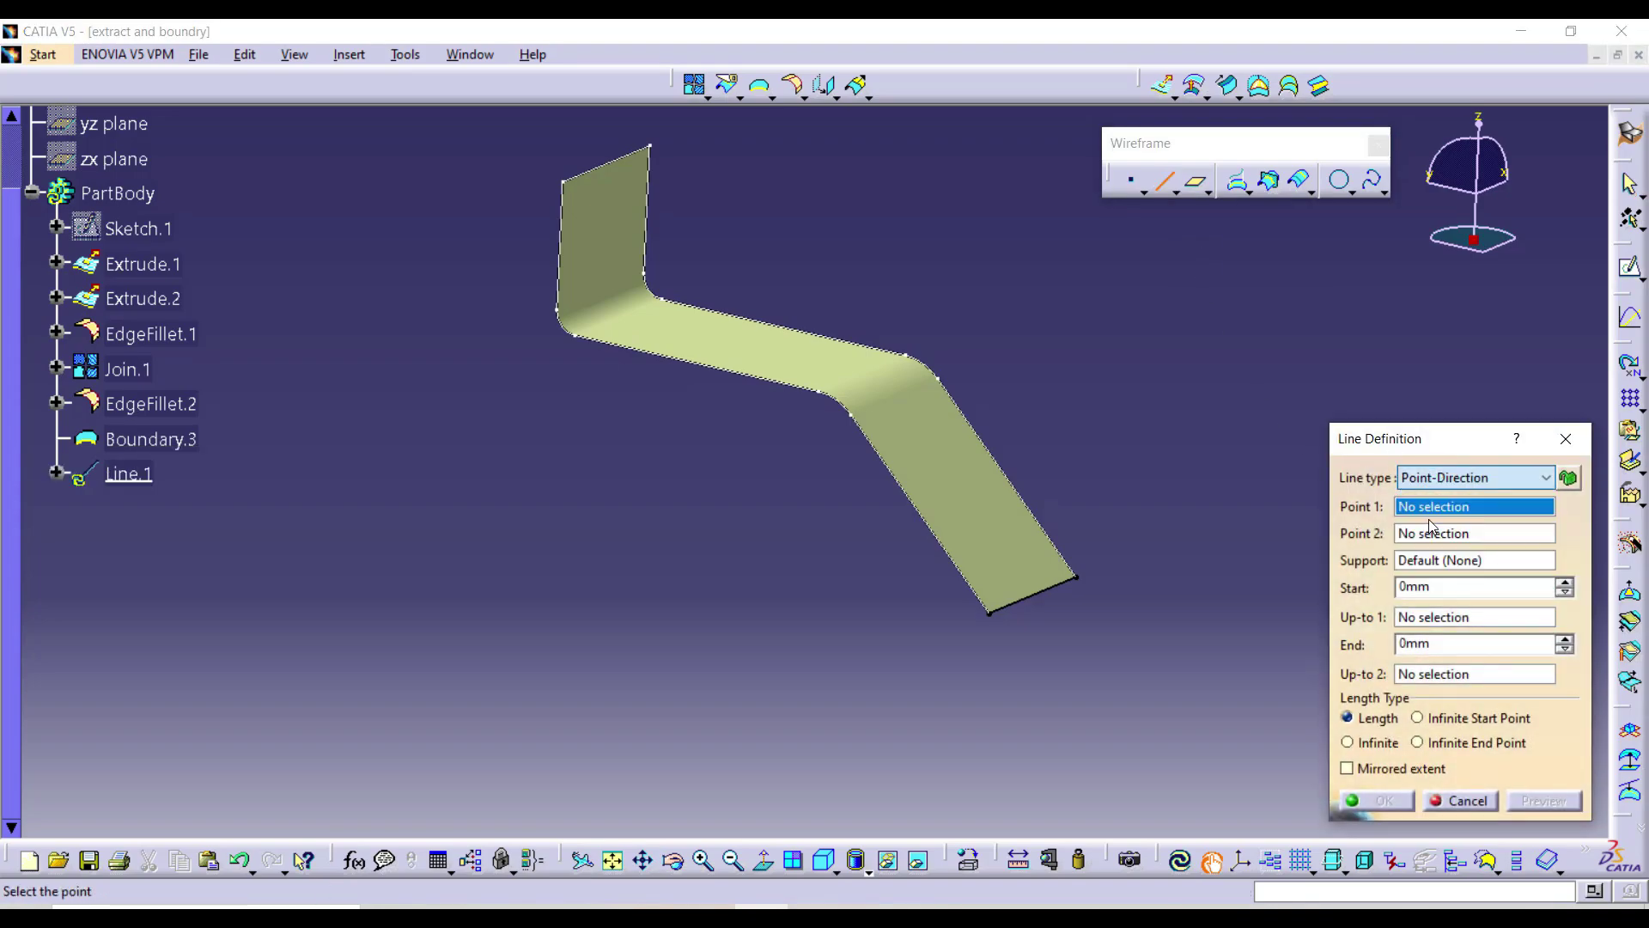
pyautogui.click(1000, 617)
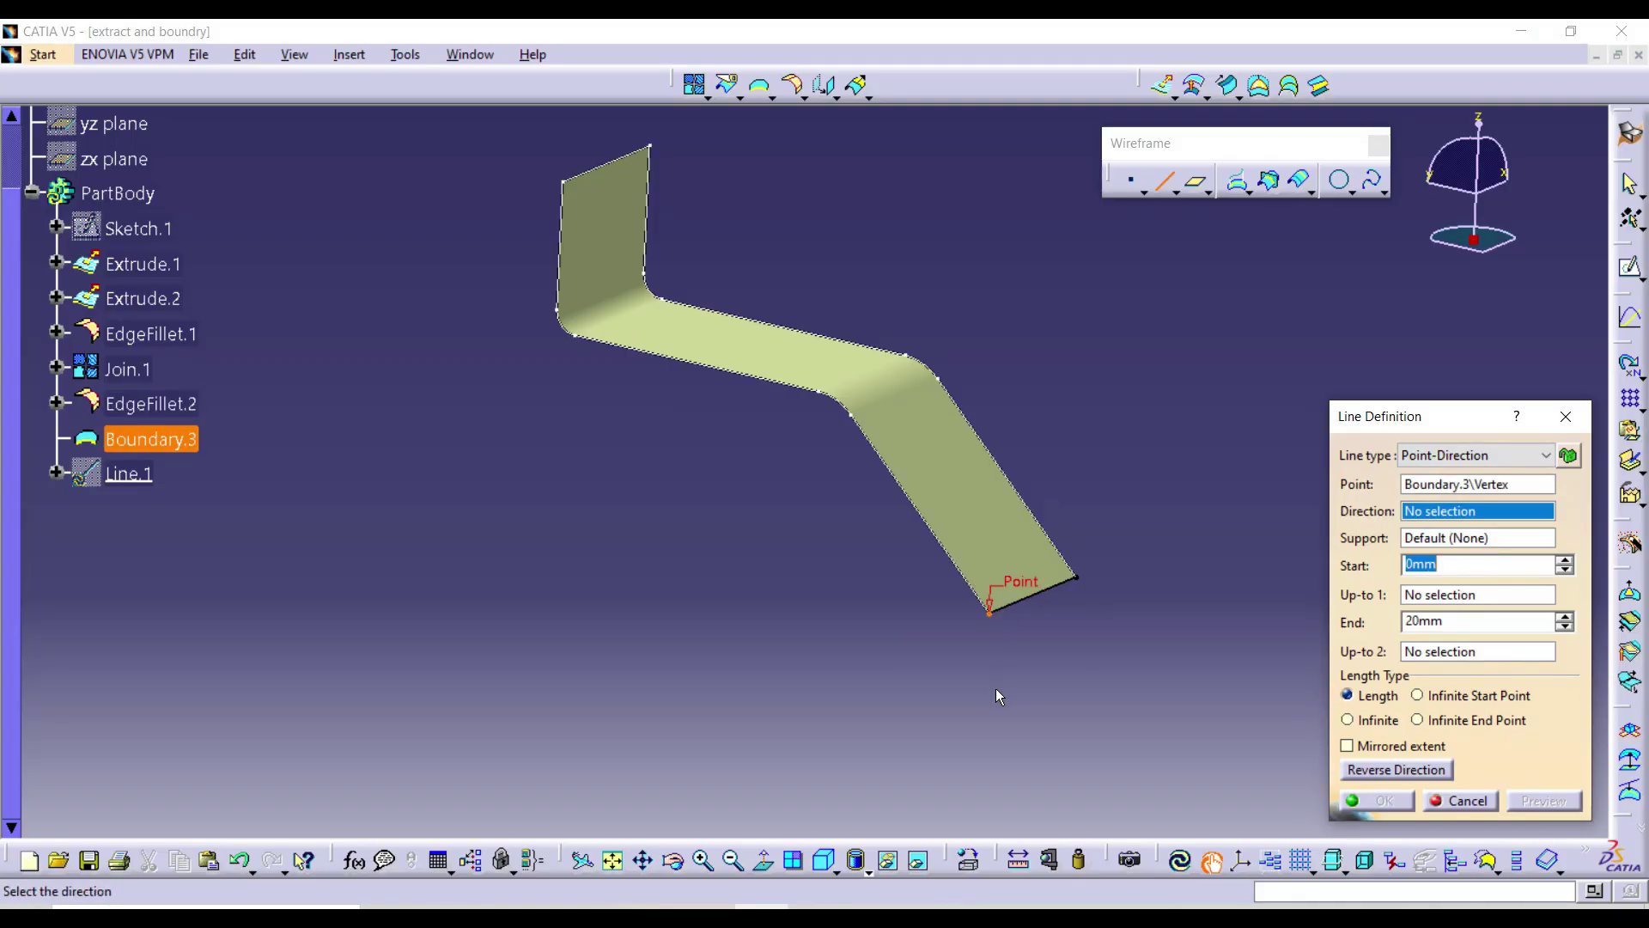
pyautogui.rightClick(1417, 520)
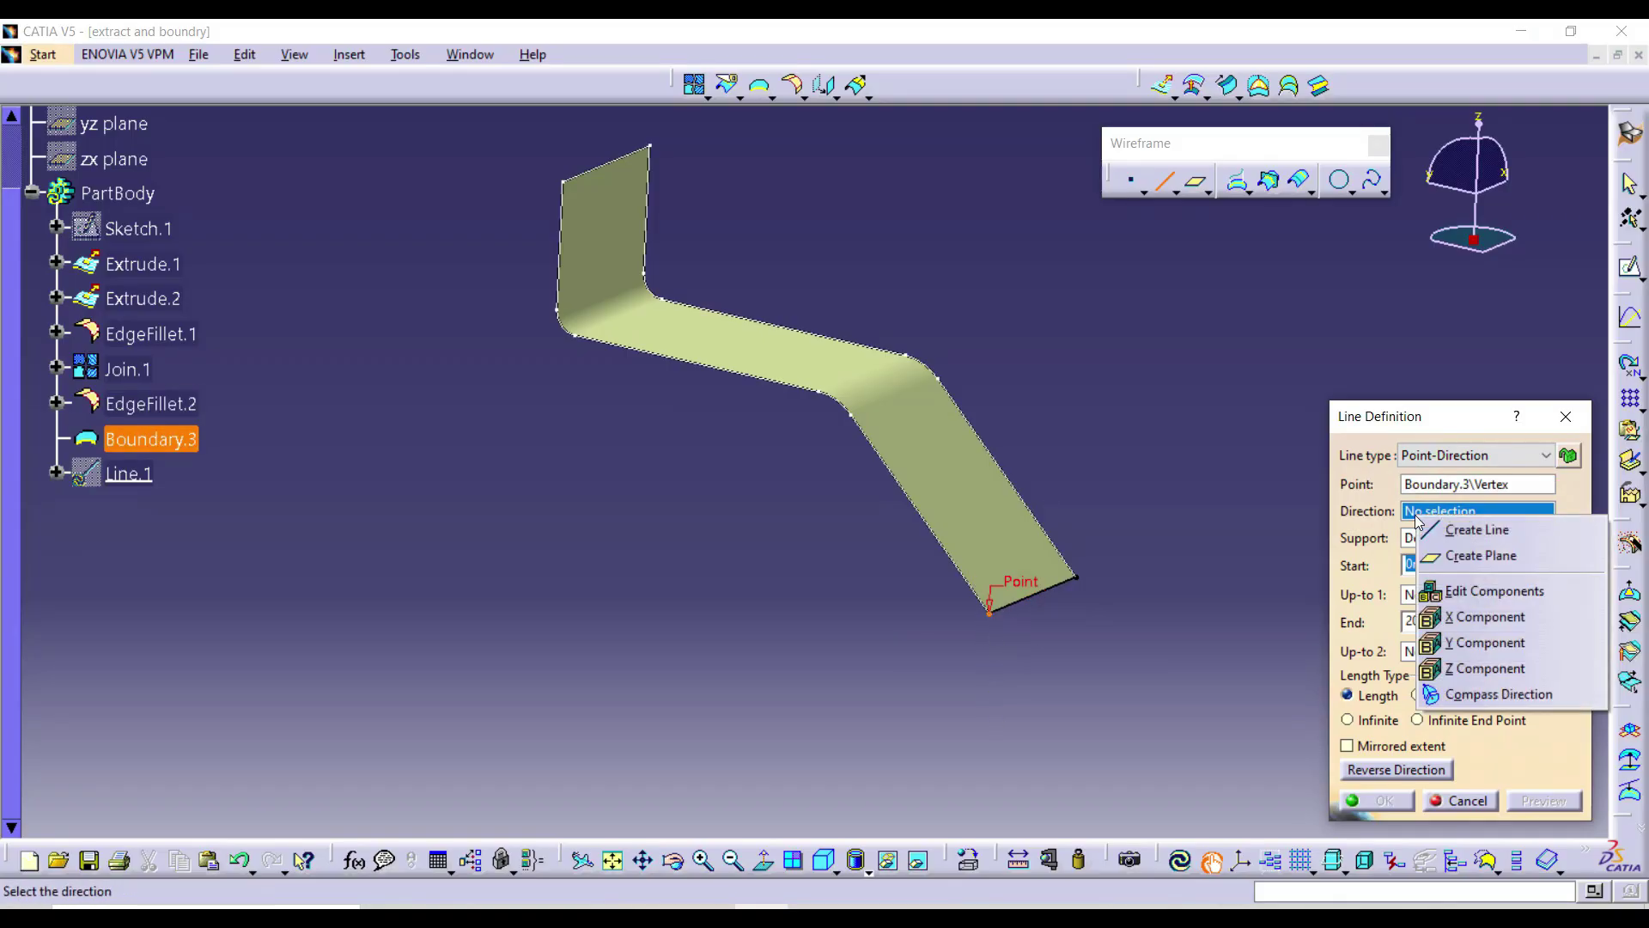
pyautogui.click(1469, 669)
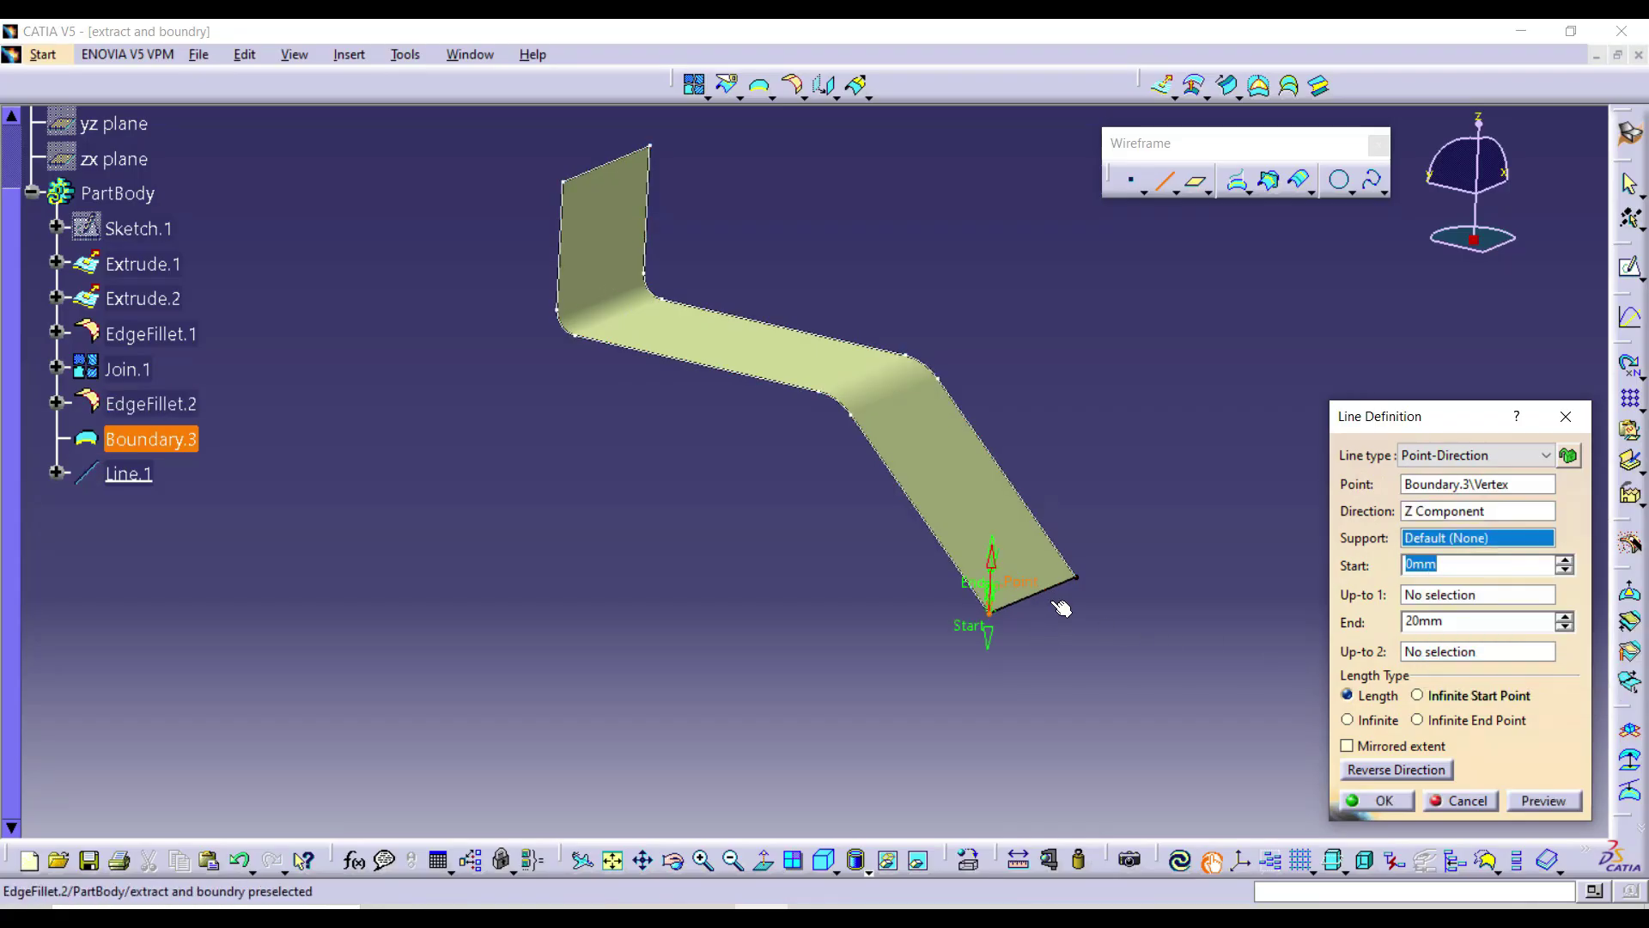
pyautogui.click(1375, 769)
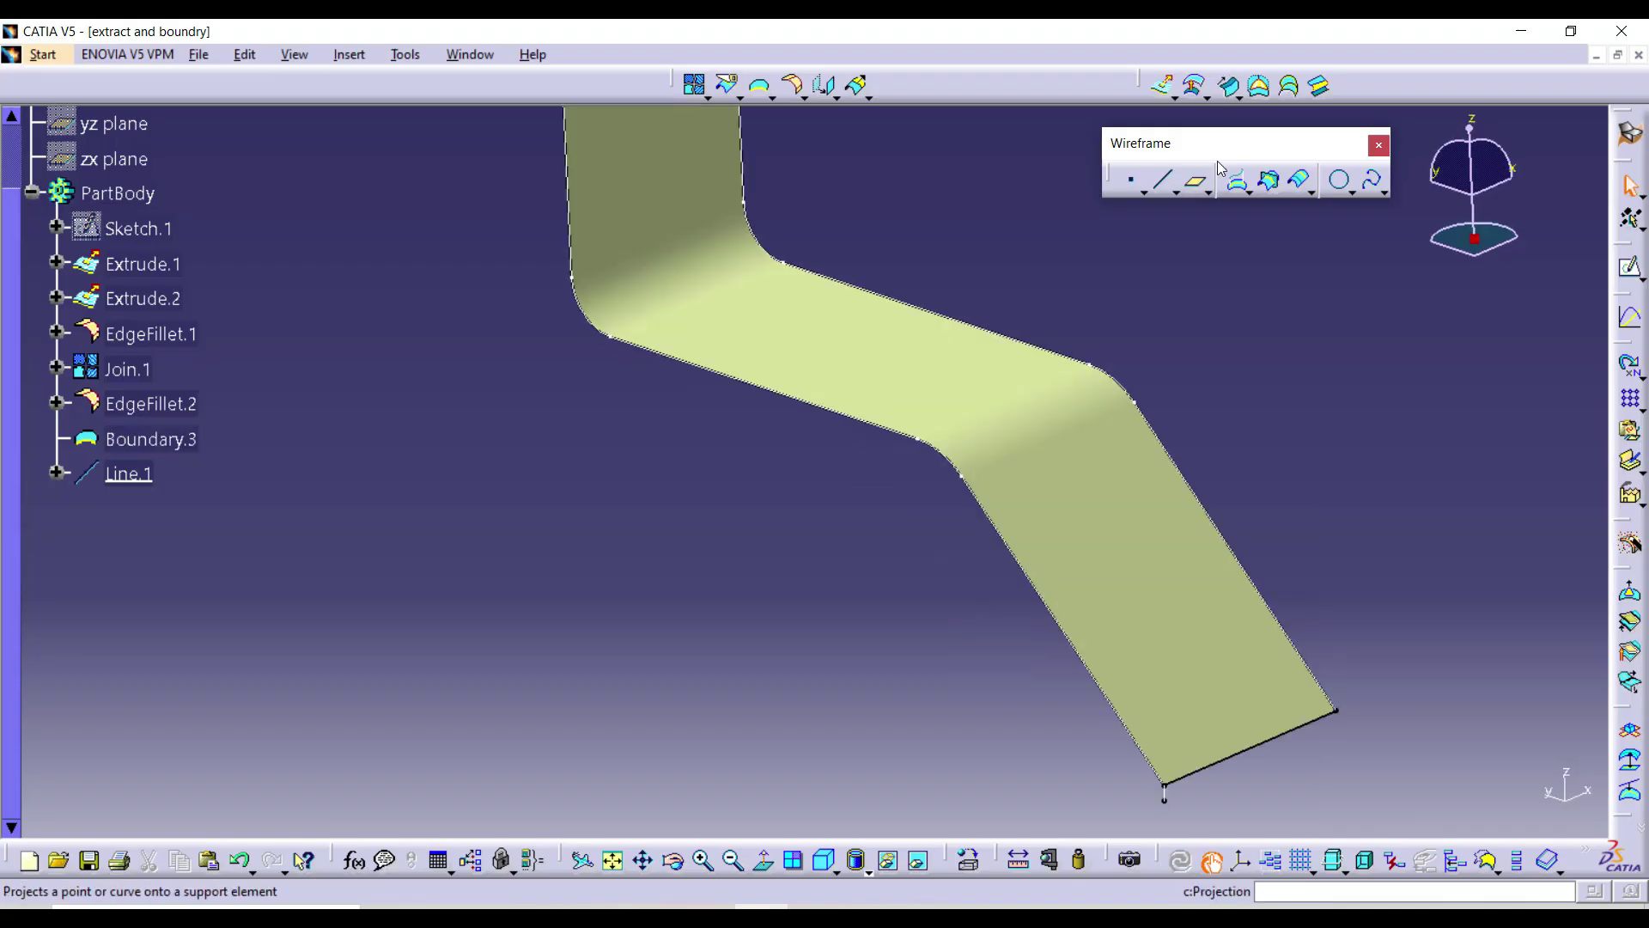
# - Create a swept surface with reference surface subtype, using the vertical line as profile and the limited boundary as guide curve
pyautogui.moveTo(1225, 335); pyautogui.dragTo(1225, 372, button='middle')
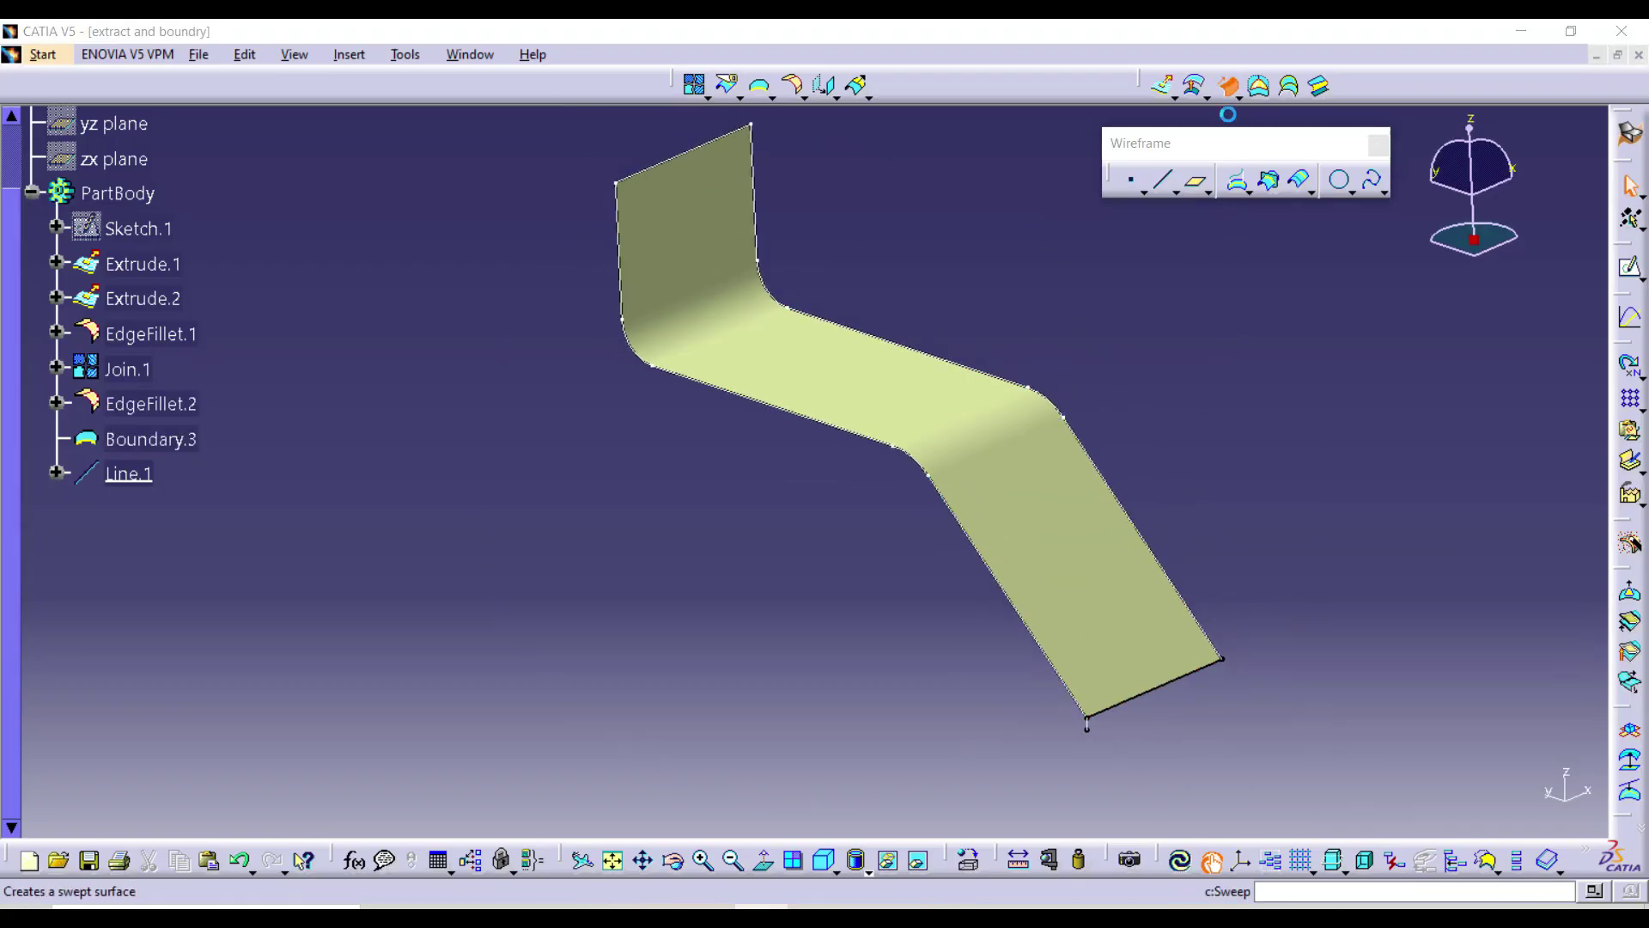
pyautogui.click(1228, 85)
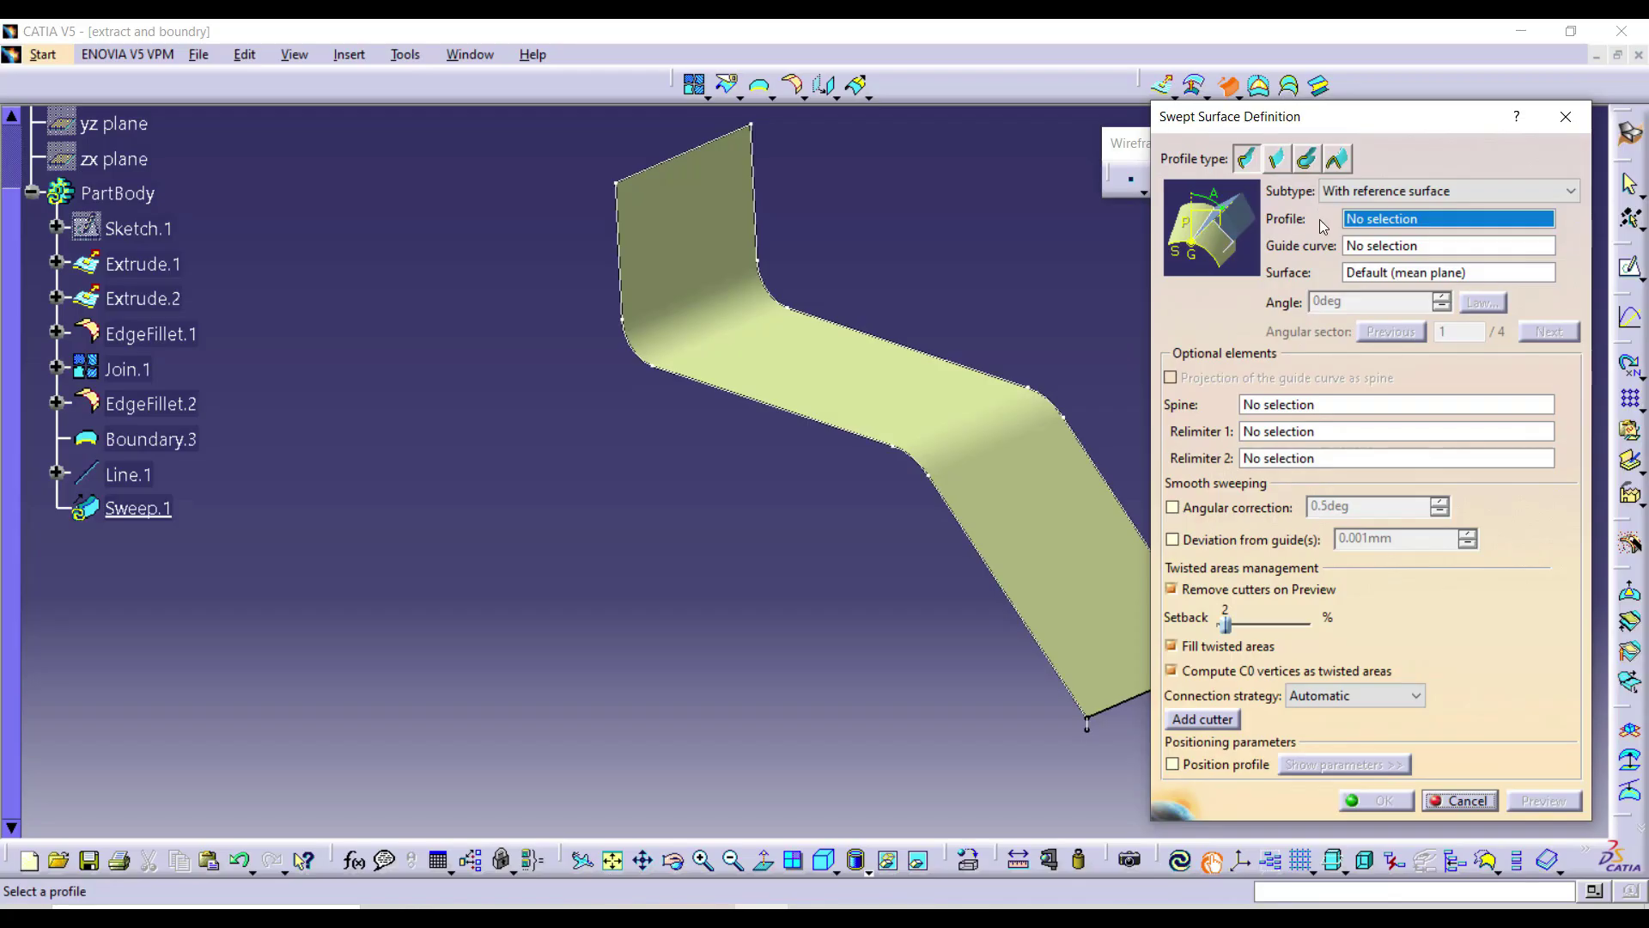
pyautogui.click(1375, 190)
pyautogui.click(1382, 213)
pyautogui.click(1087, 723)
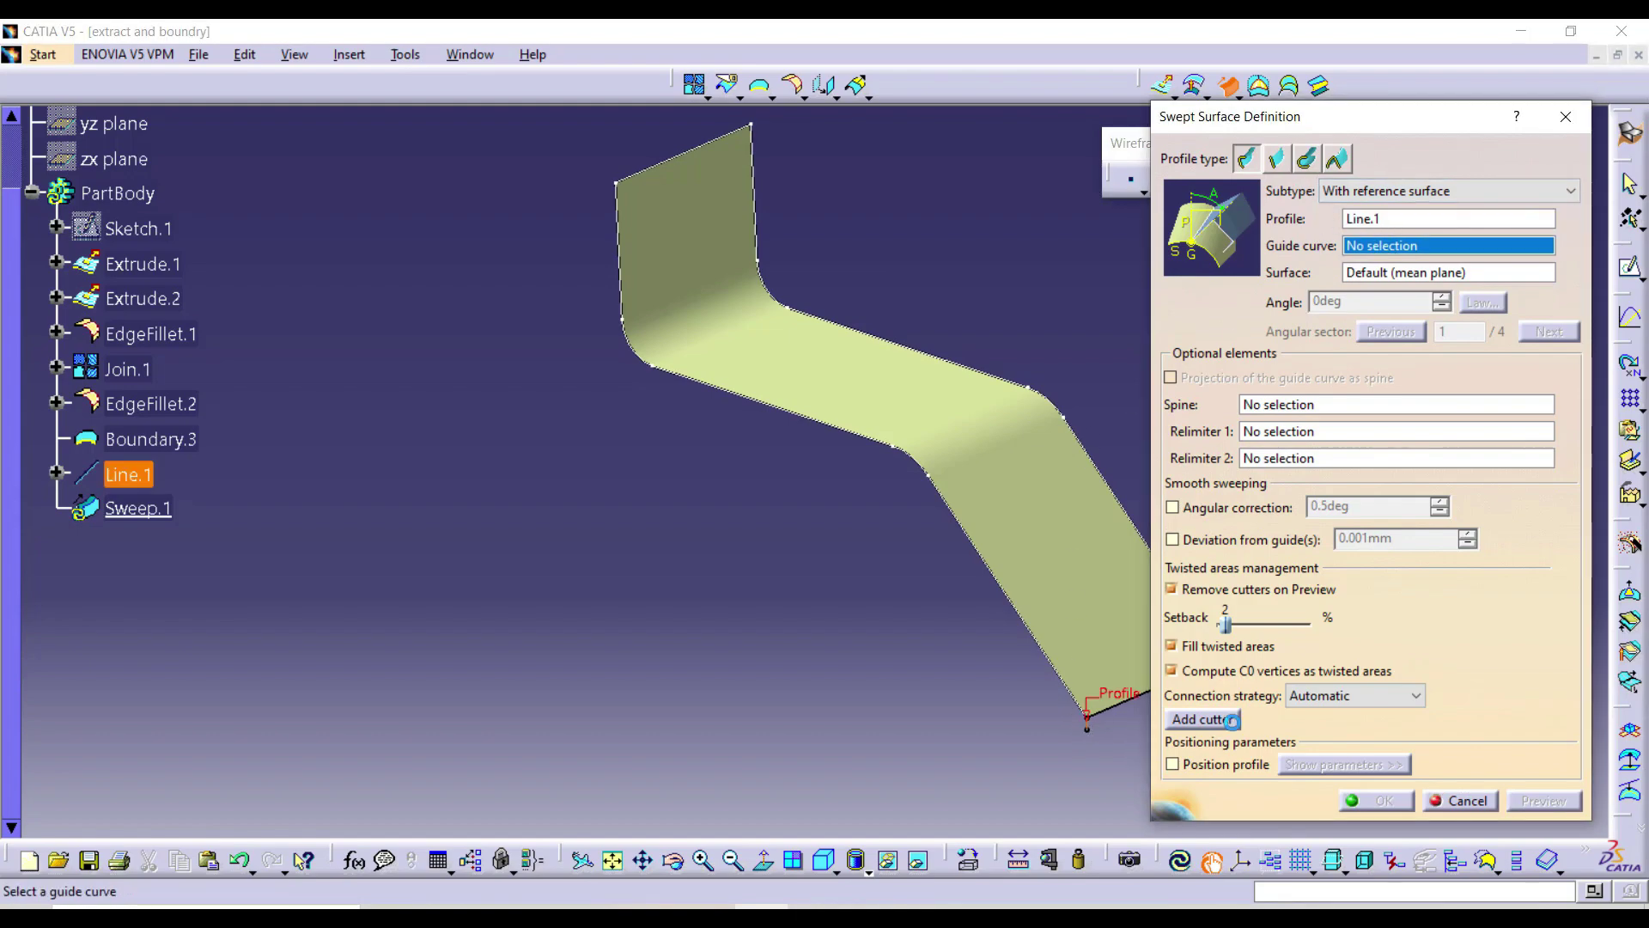
pyautogui.click(984, 559)
pyautogui.click(1524, 807)
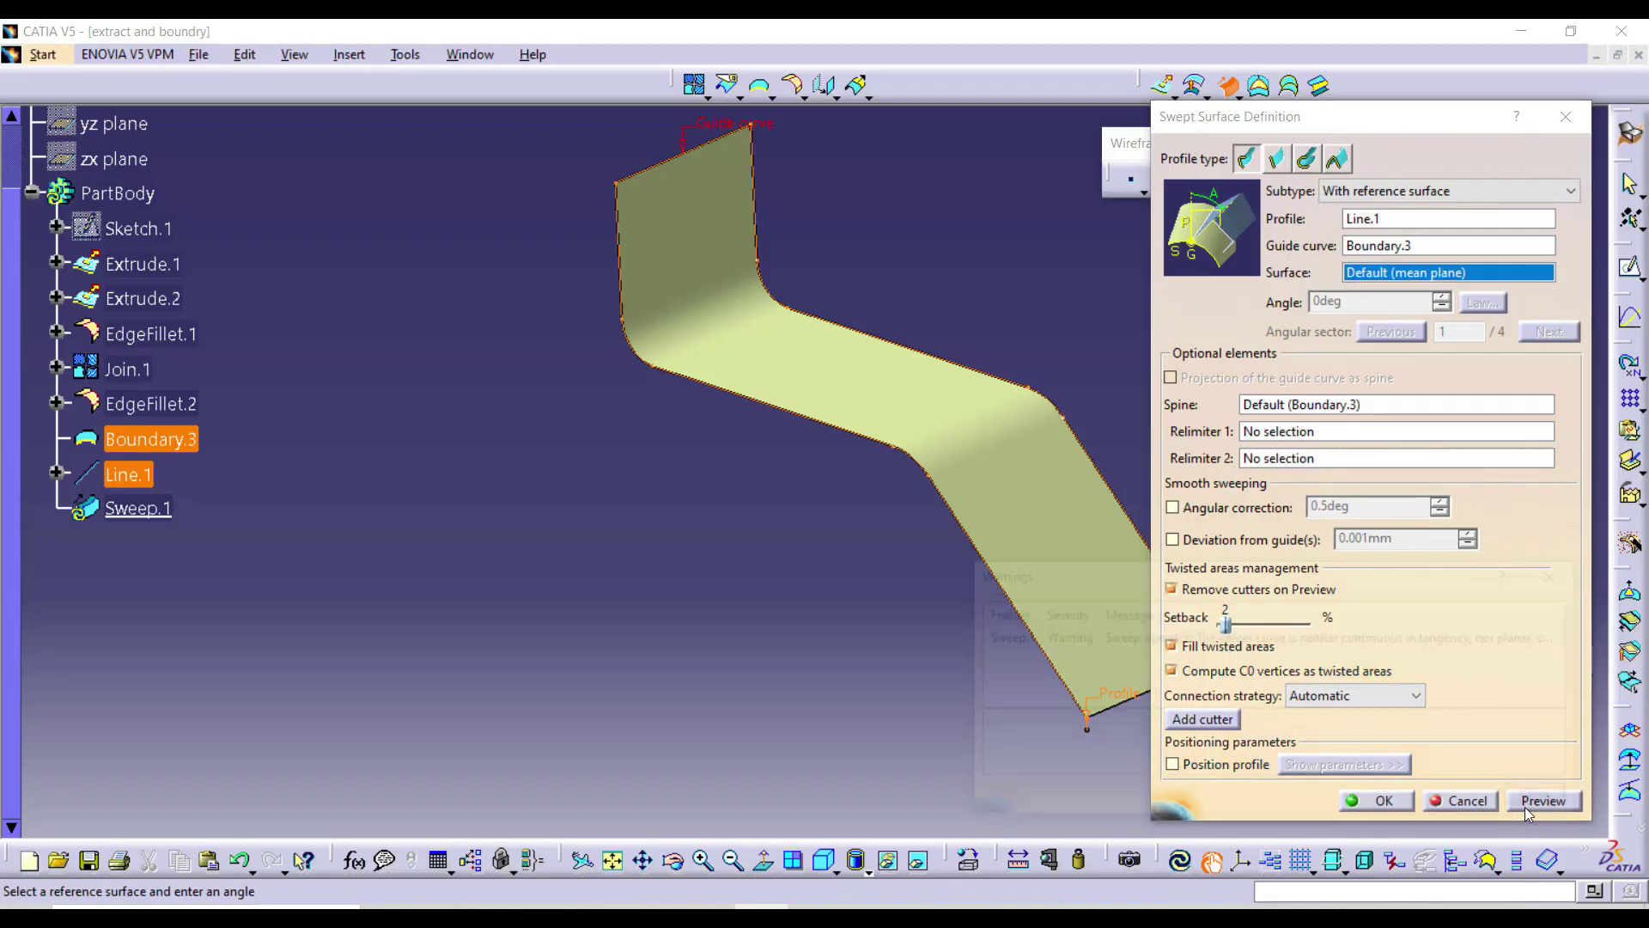
pyautogui.click(1549, 799)
pyautogui.moveTo(882, 543); pyautogui.dragTo(870, 545, button='middle')
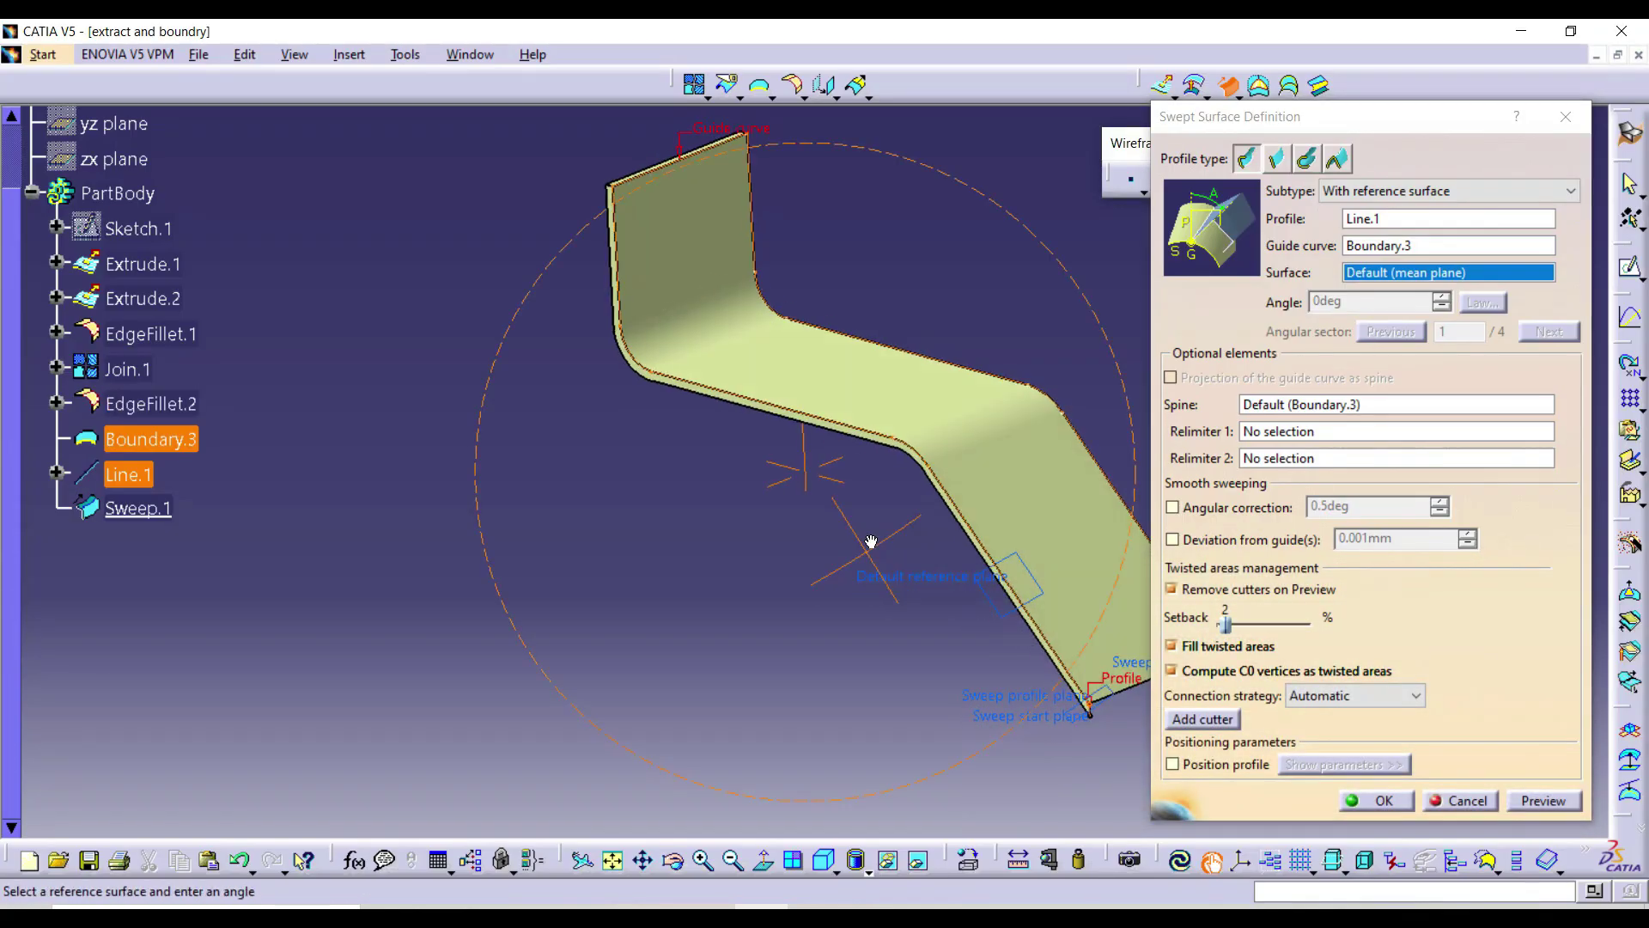
# - Examine the swept rim around the surface from several angles, including the open short end by the profile line
pyautogui.moveTo(1108, 524); pyautogui.dragTo(674, 357, button='middle')
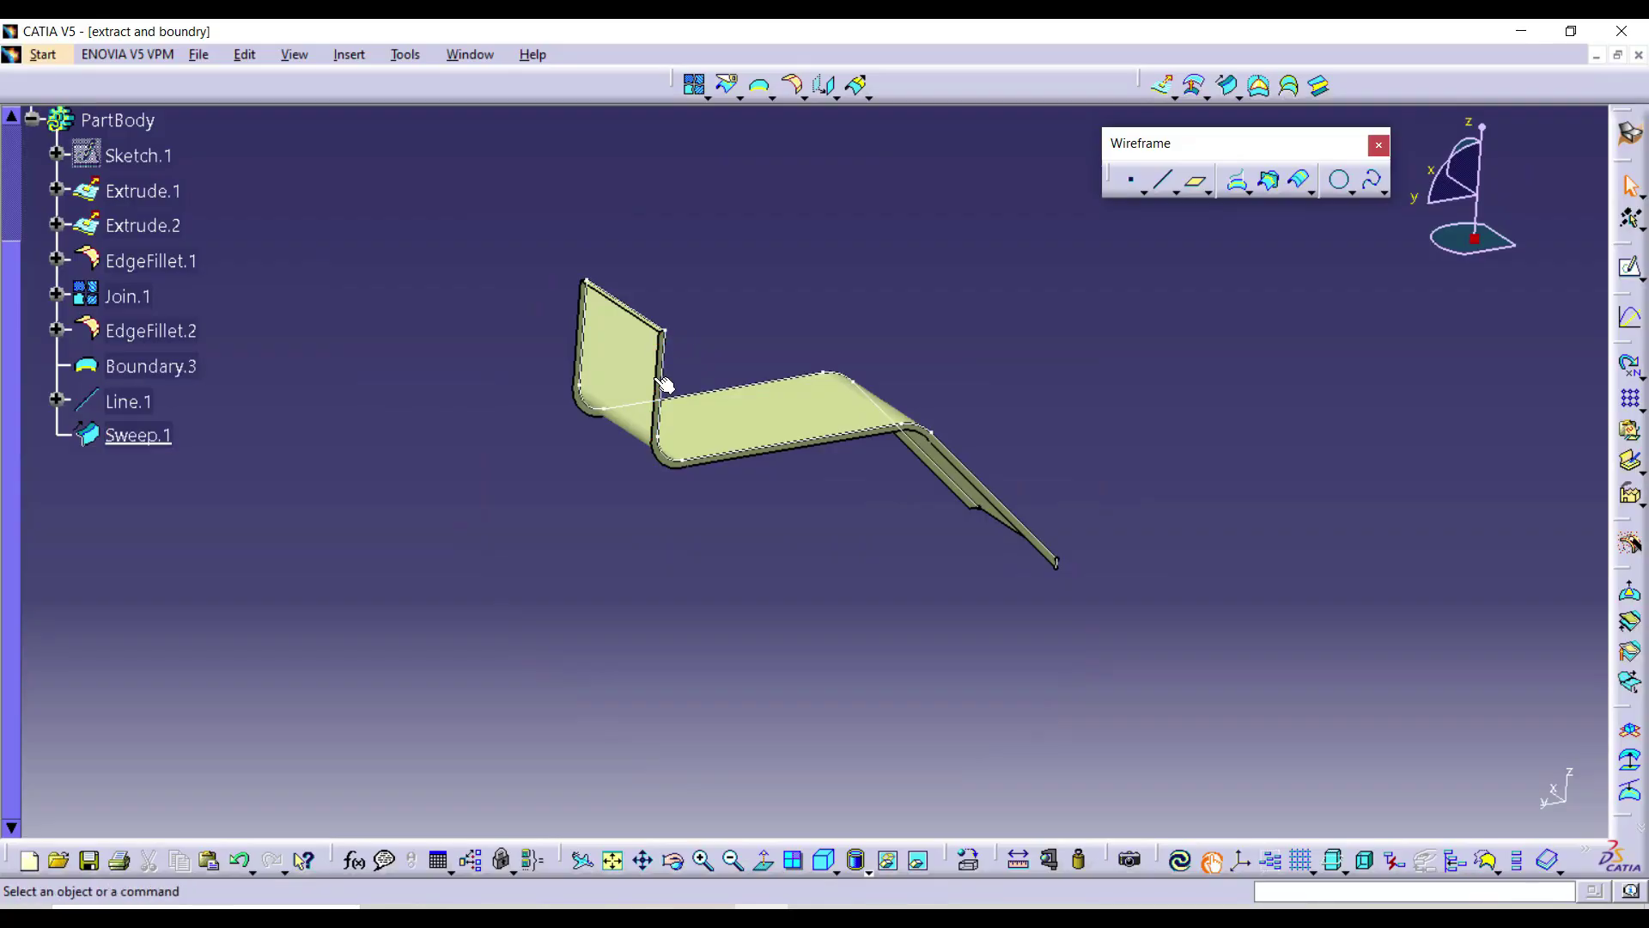
pyautogui.moveTo(1068, 567); pyautogui.dragTo(1197, 617, button='middle')
pyautogui.moveTo(1306, 659); pyautogui.dragTo(1145, 736, button='middle')
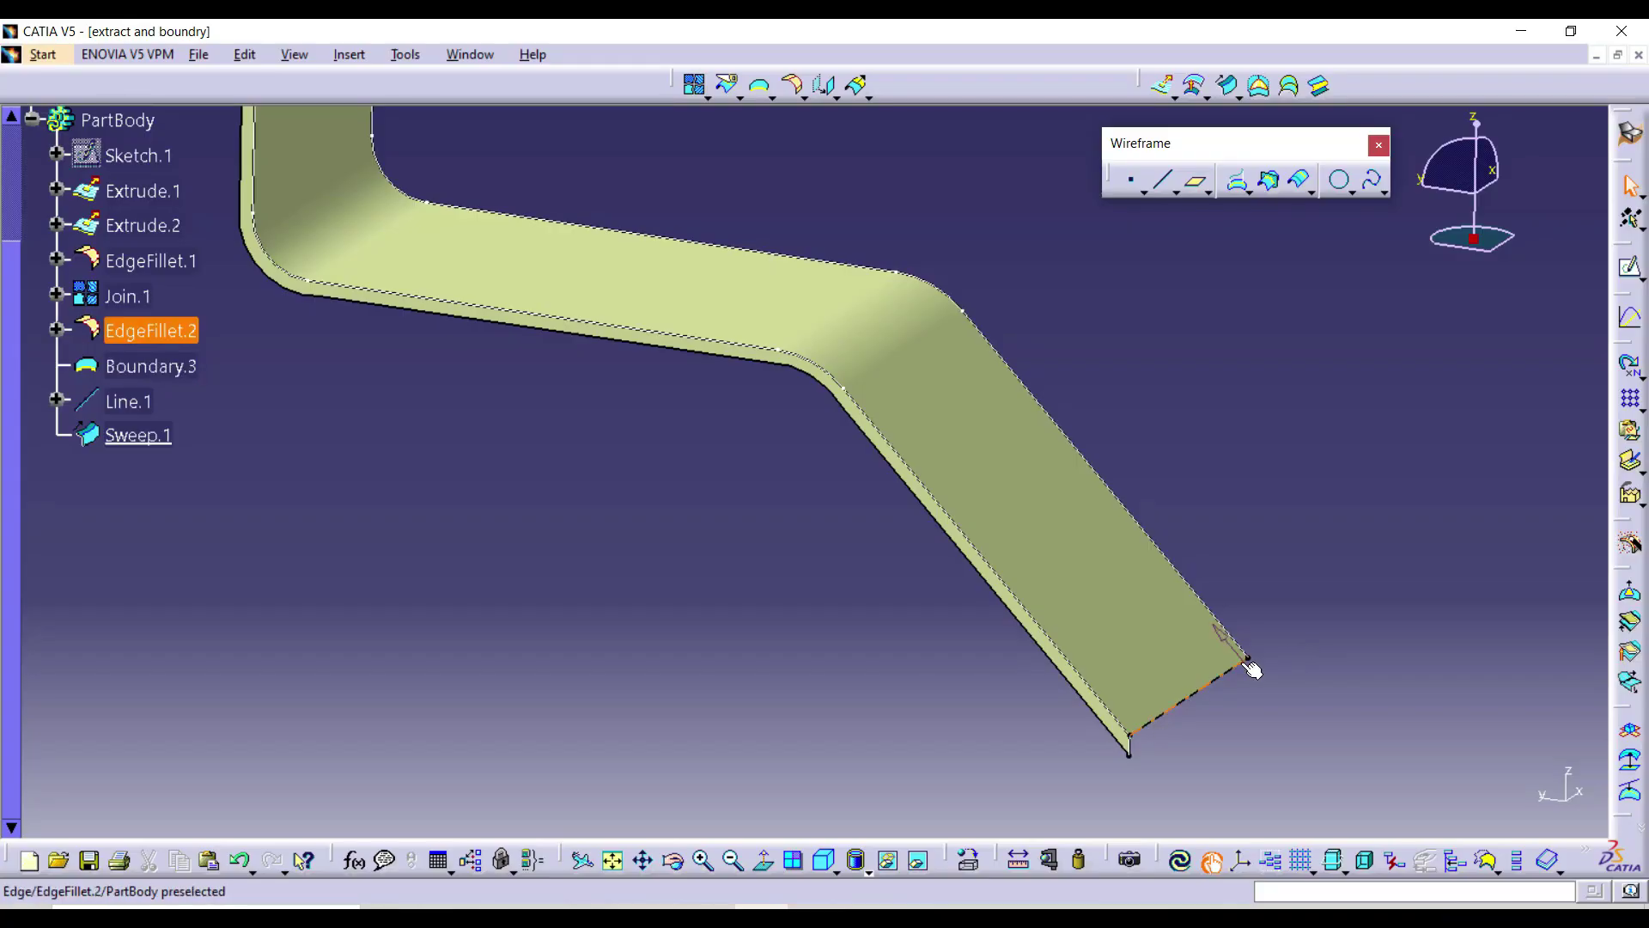
pyautogui.moveTo(1167, 755); pyautogui.dragTo(1165, 759, button='middle')
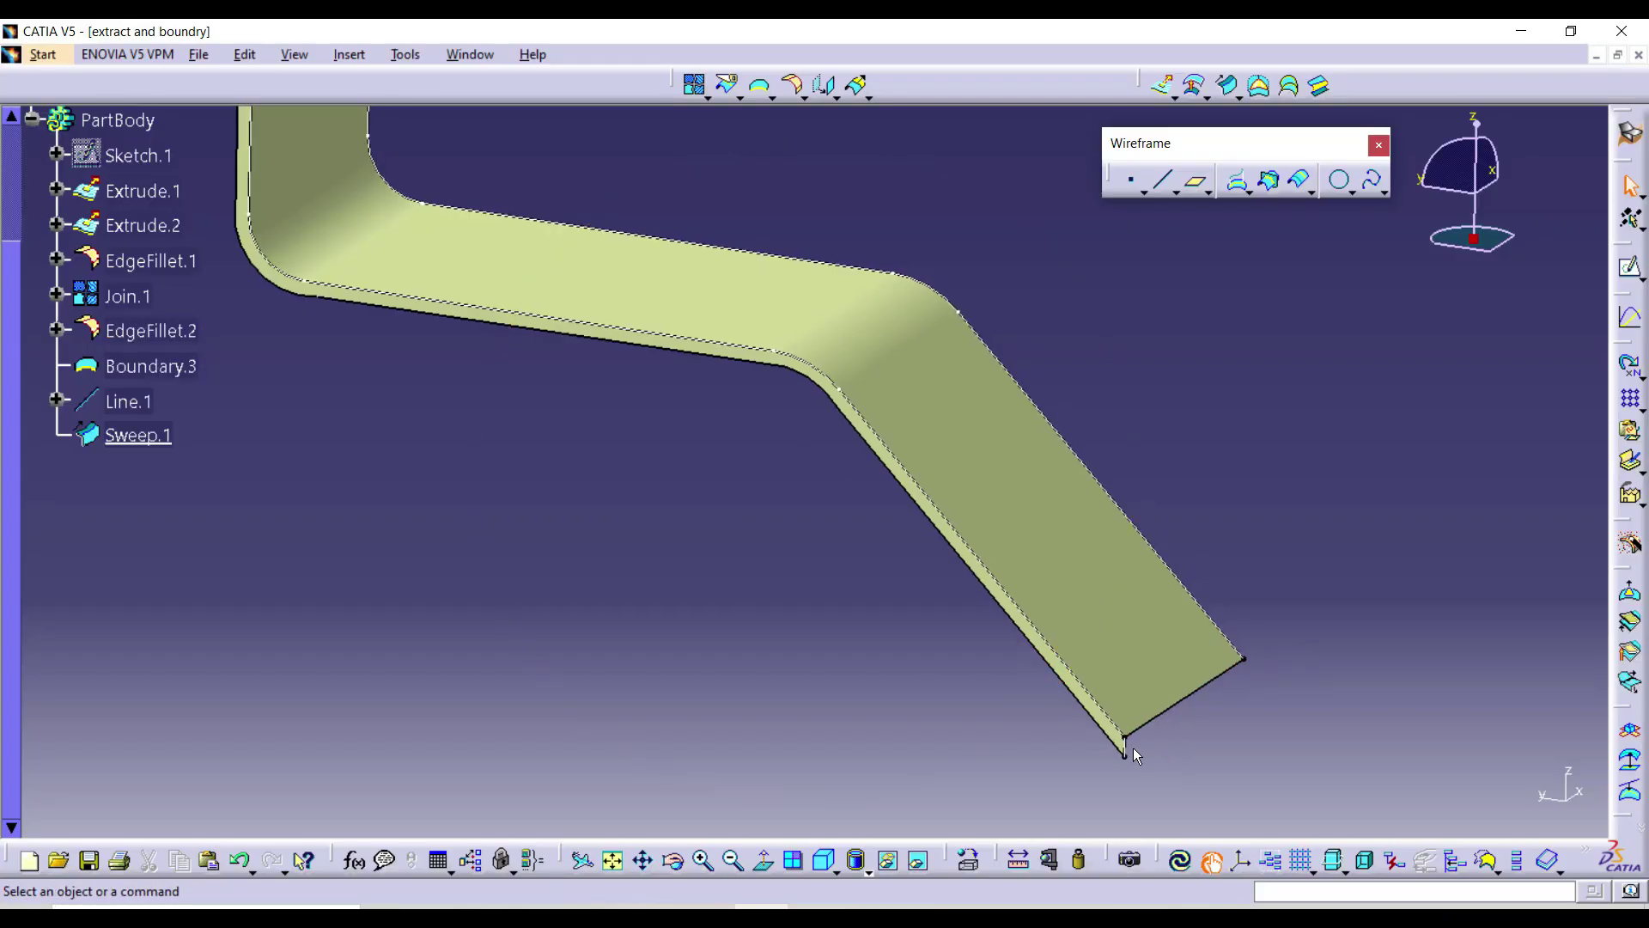
pyautogui.moveTo(1037, 571); pyautogui.dragTo(1129, 732, button='middle')
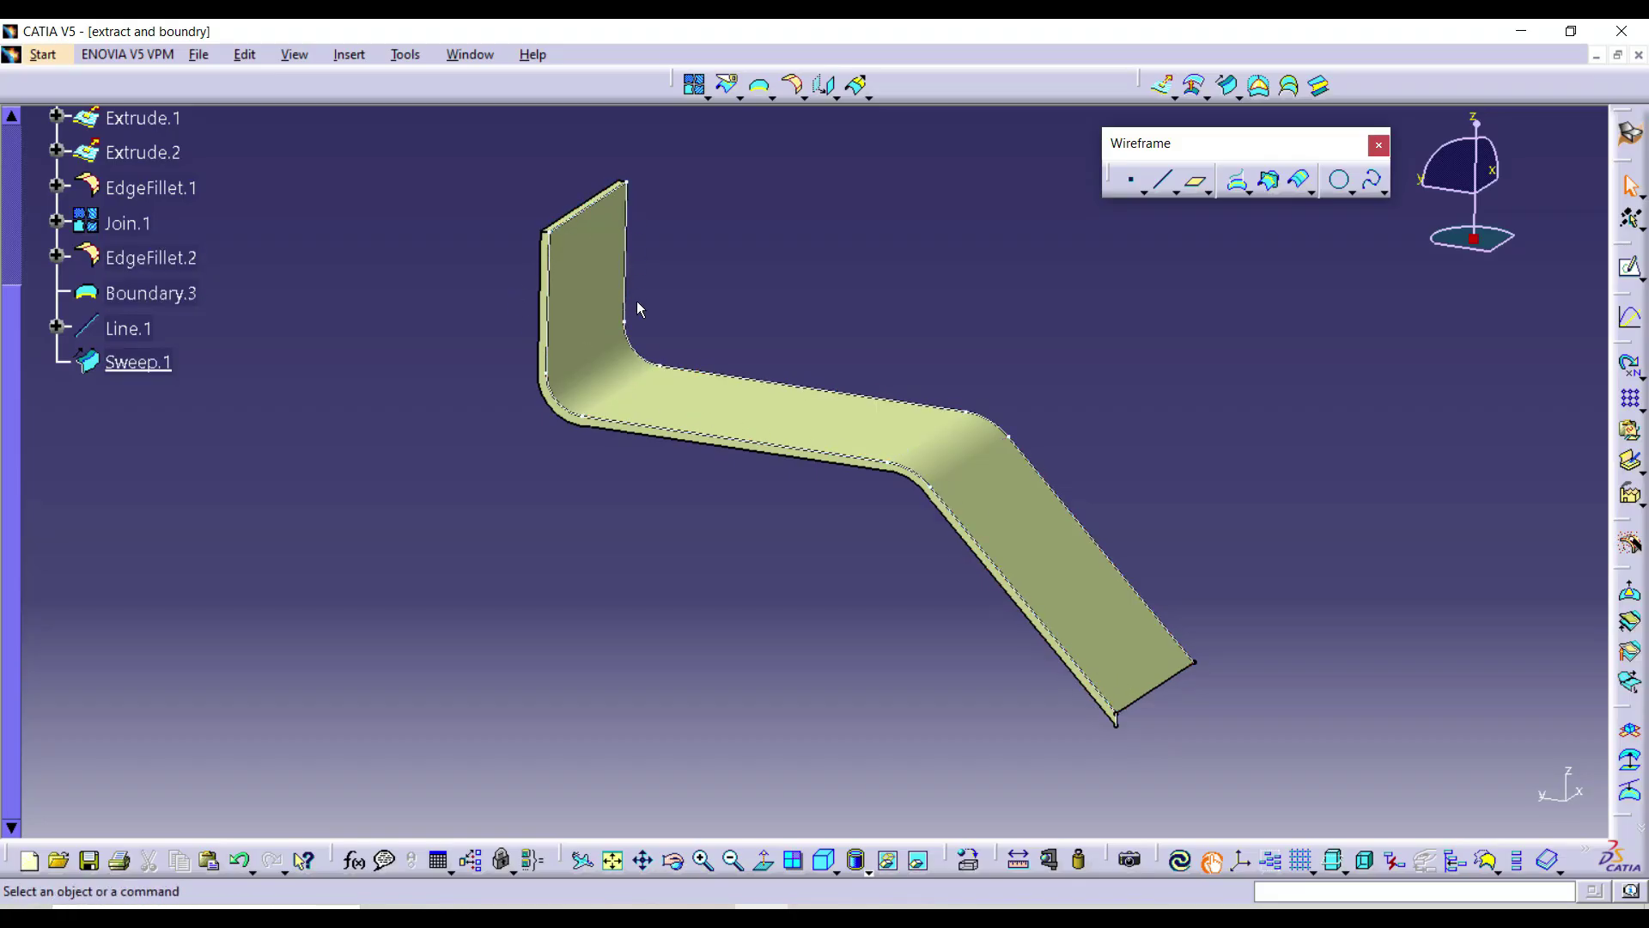
pyautogui.moveTo(1200, 409); pyautogui.dragTo(1116, 412, button='middle')
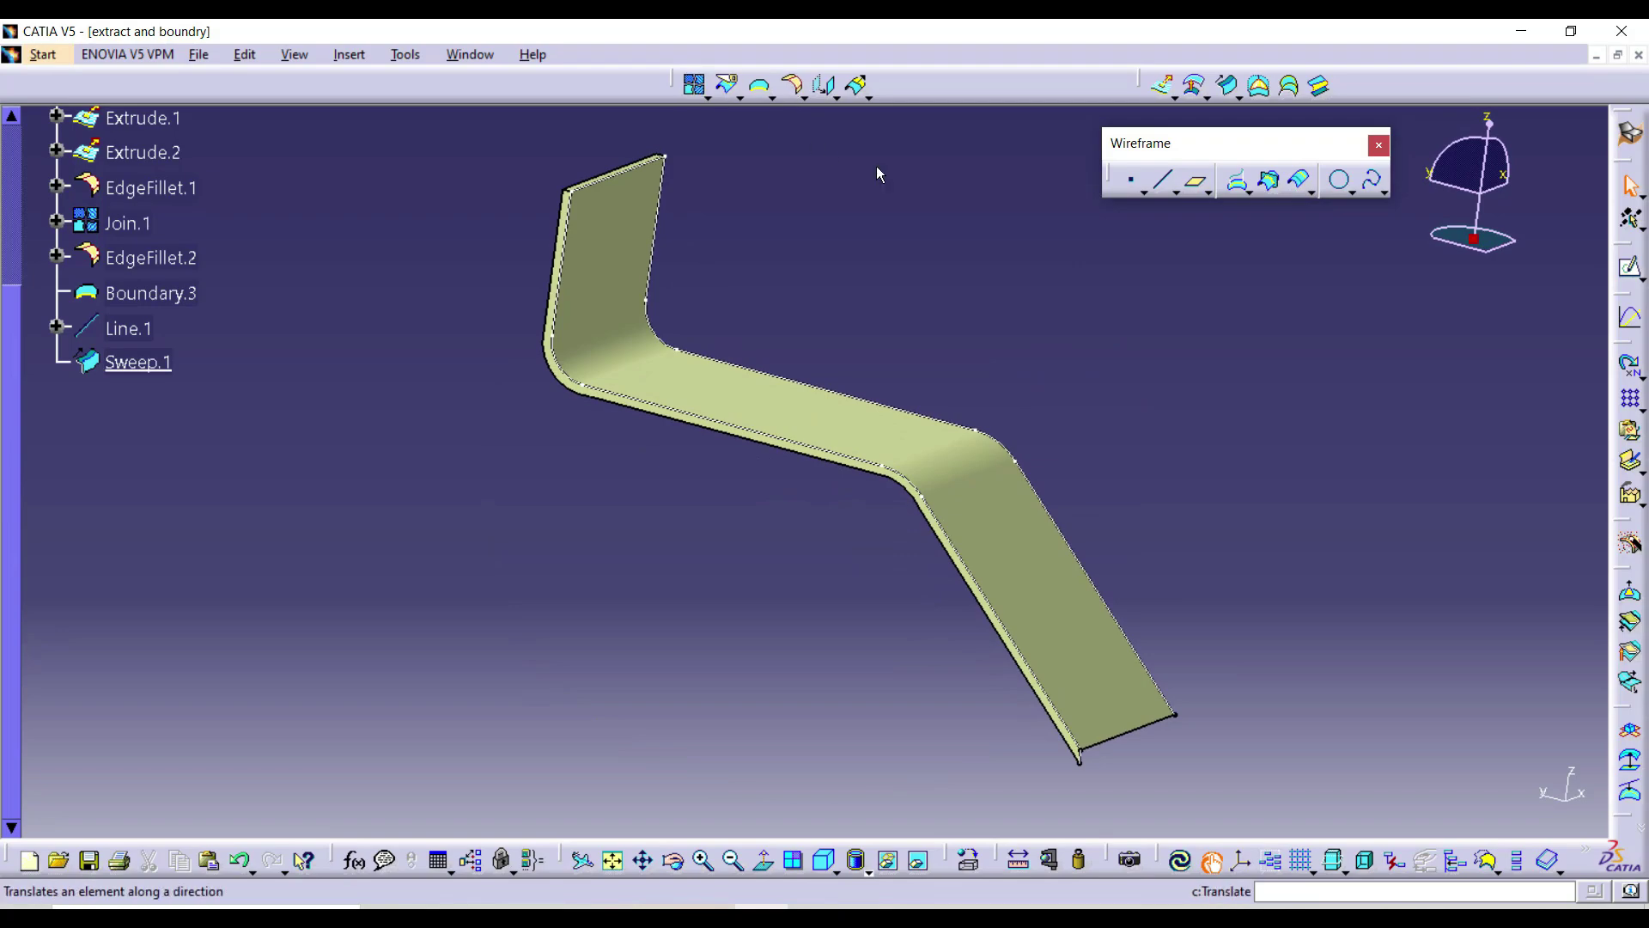
pyautogui.keyDown('ctrl'); pyautogui.moveTo(1086, 830); pyautogui.dragTo(1030, 638, button='middle'); pyautogui.keyUp('ctrl')
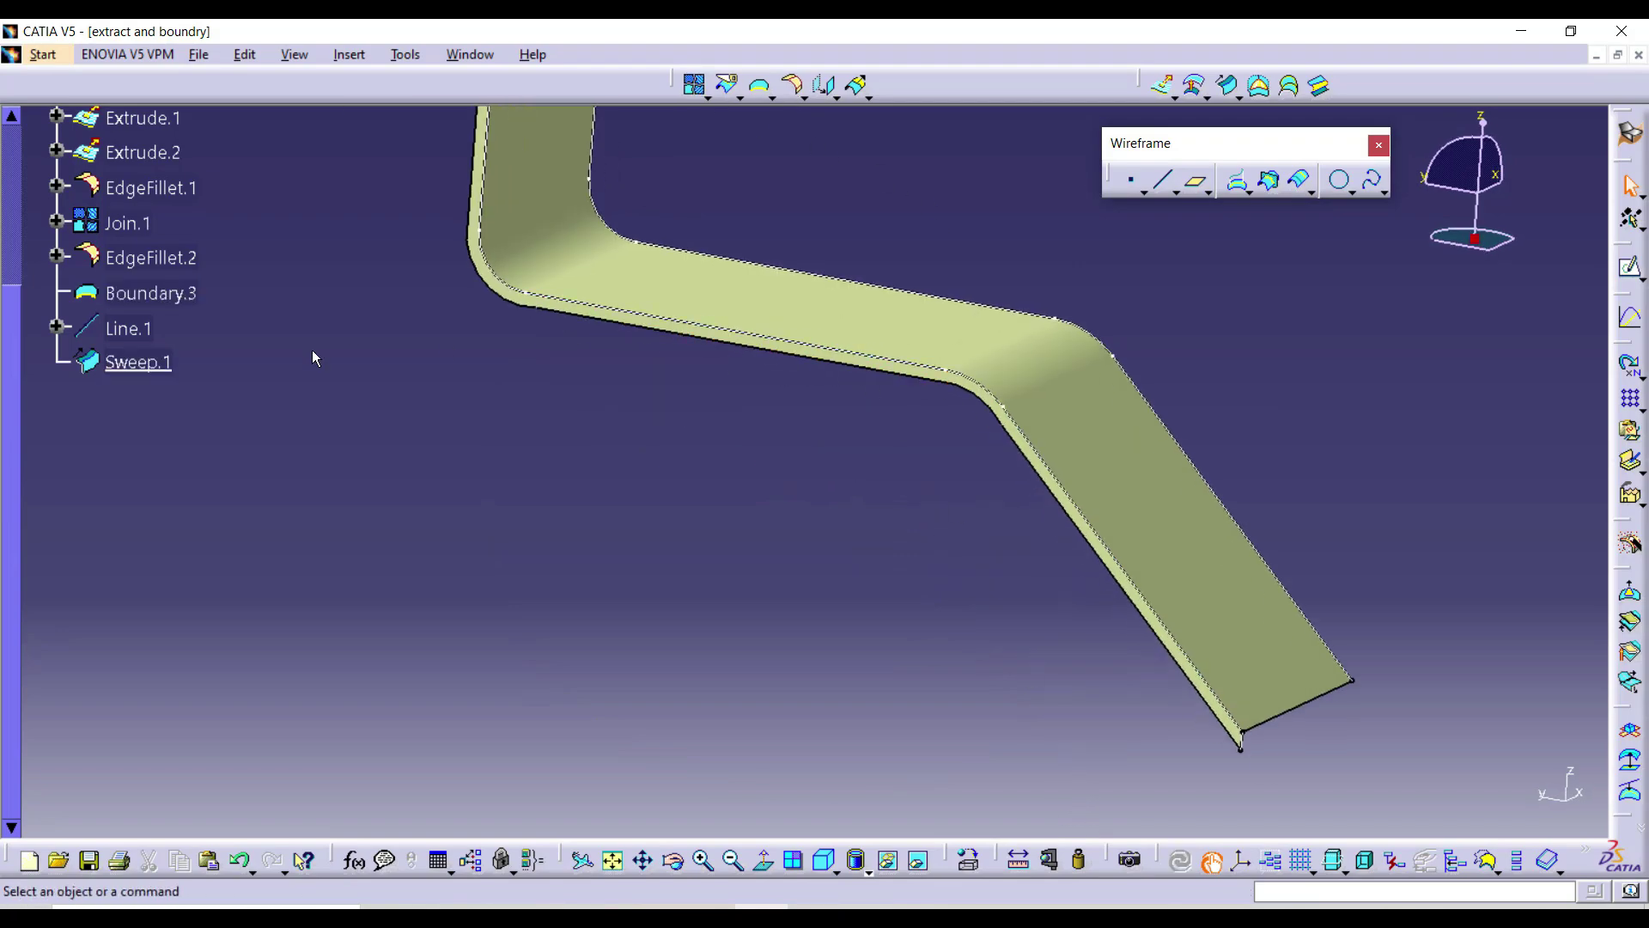
# - Change the swept rim surface's fill color to purple in its graphic properties
pyautogui.rightClick(143, 371)
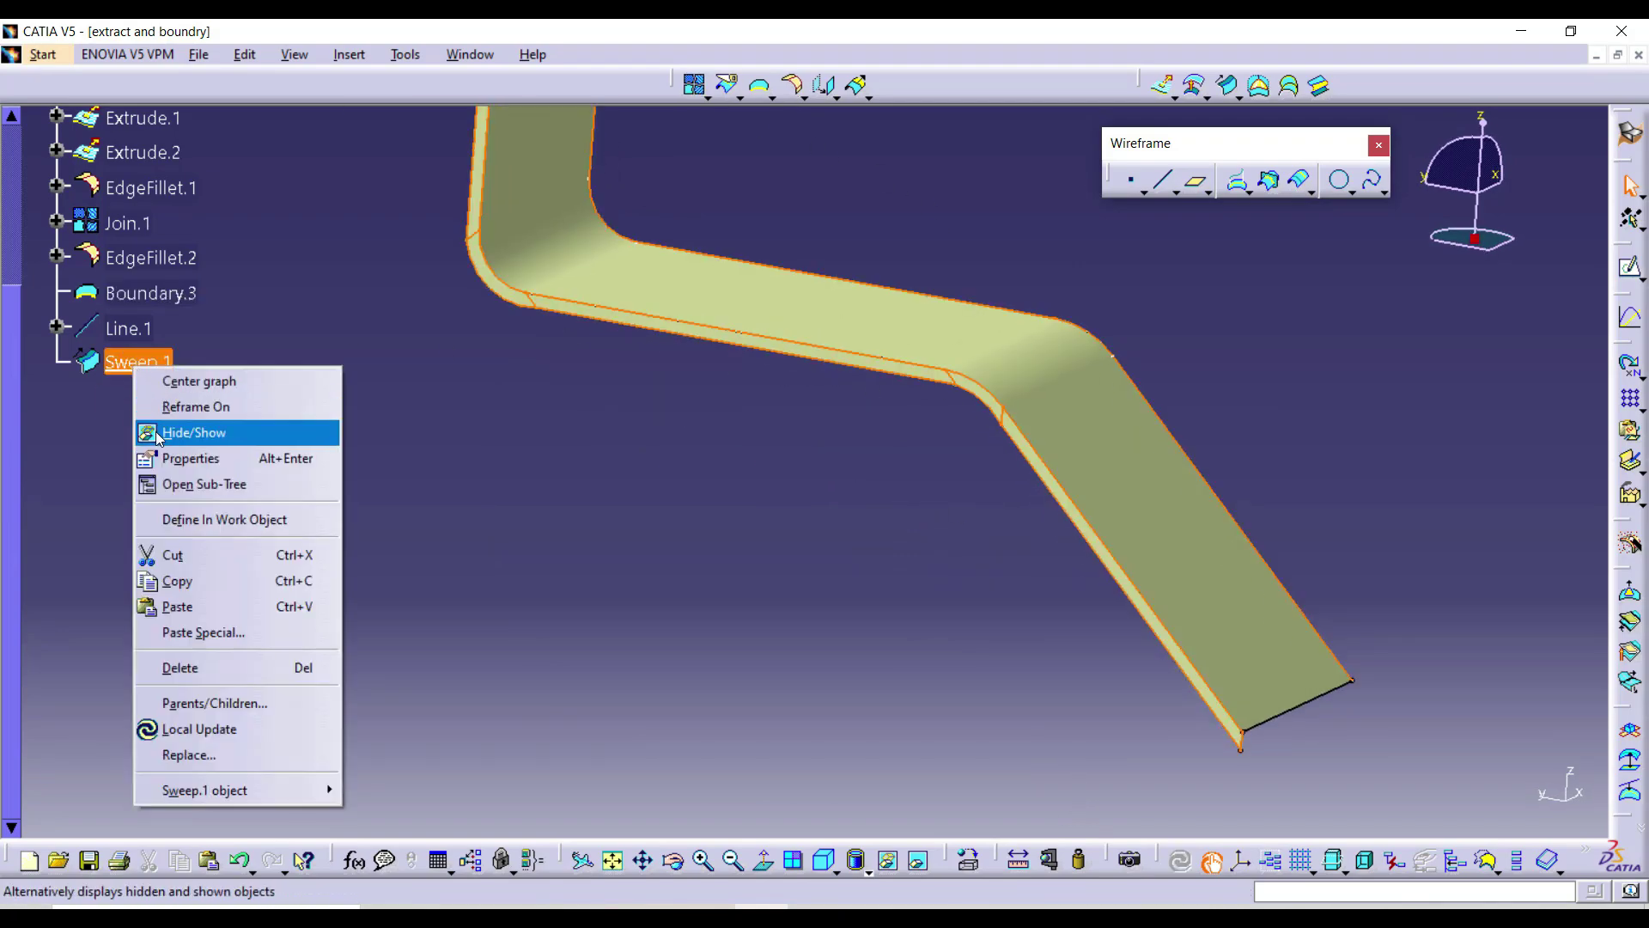
pyautogui.click(182, 457)
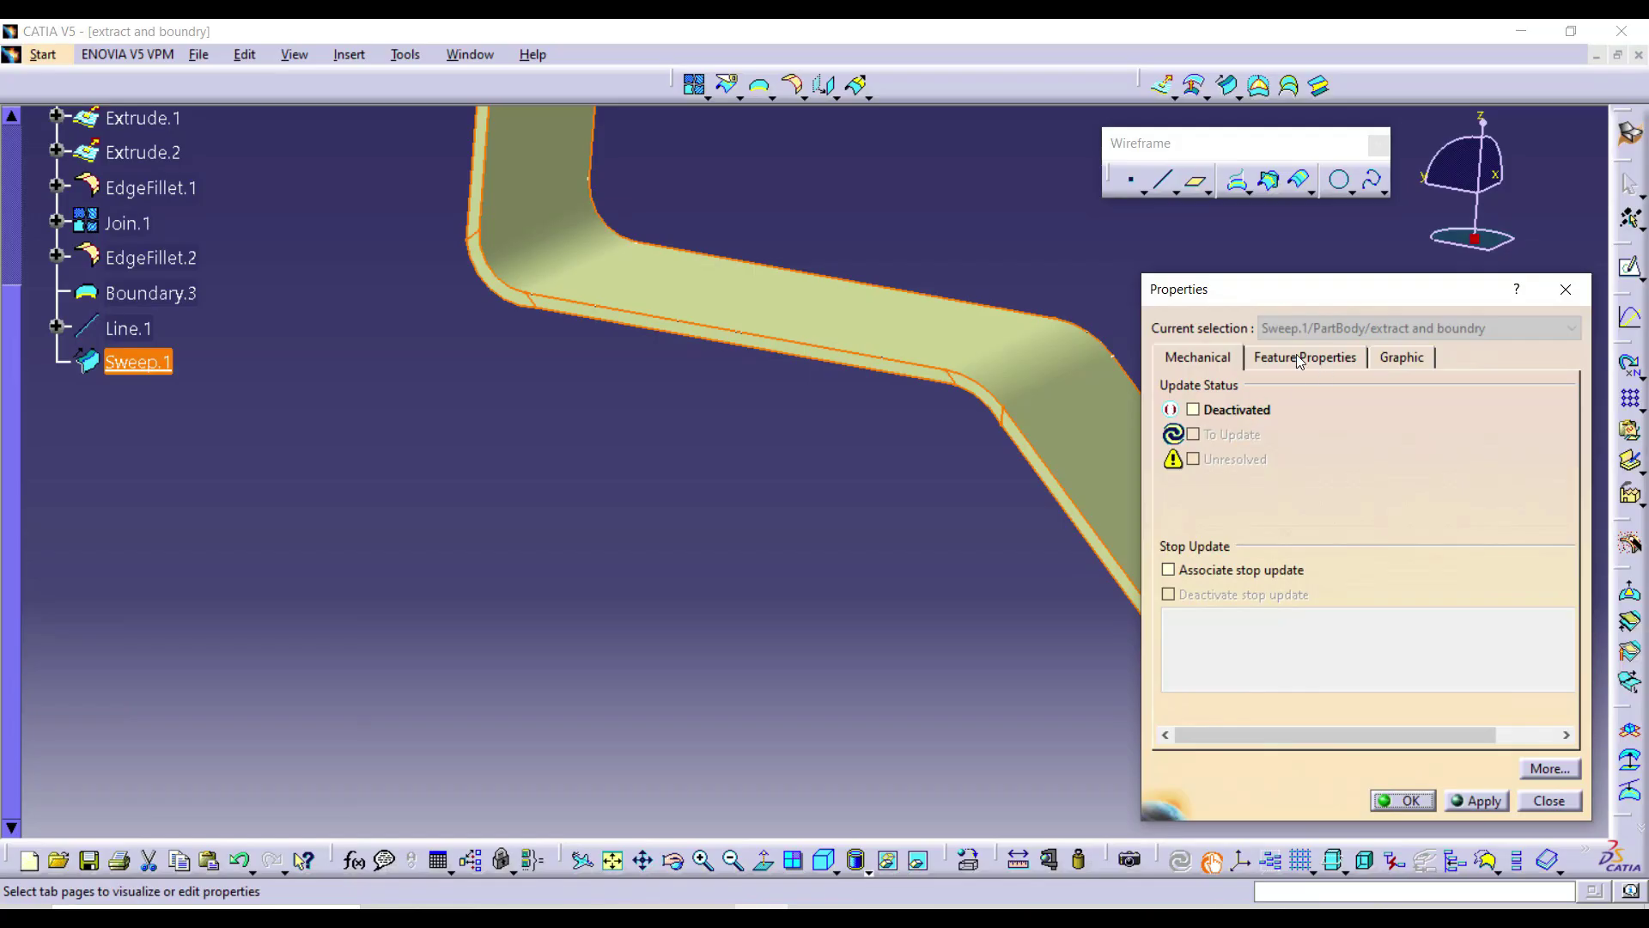
pyautogui.click(1401, 357)
pyautogui.click(1279, 426)
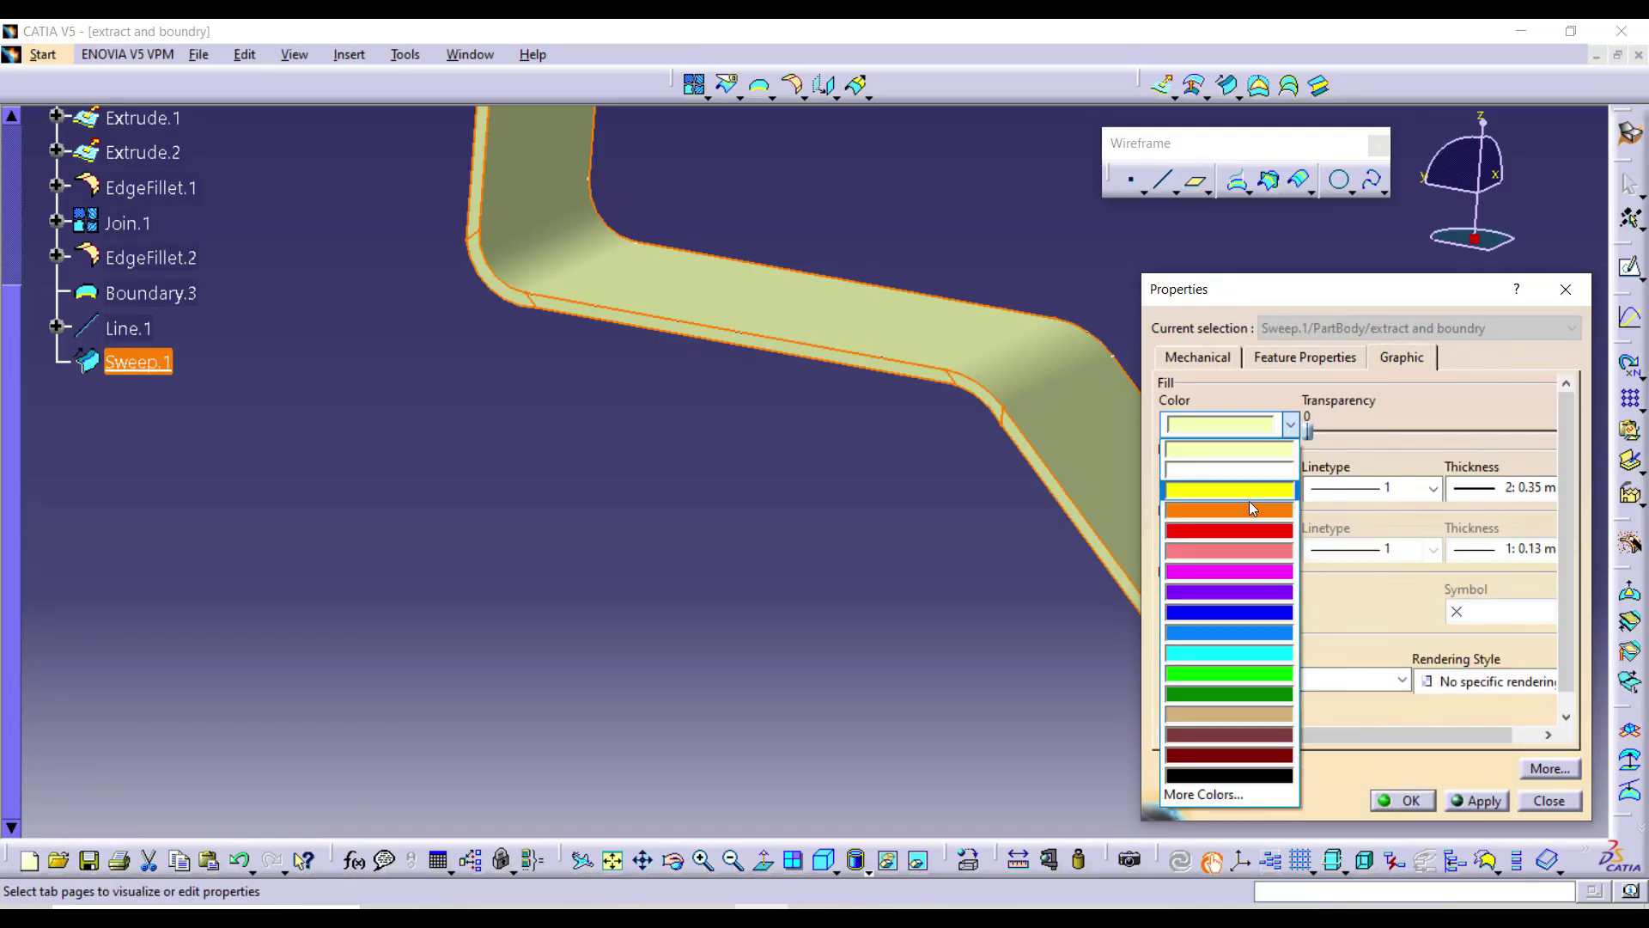
pyautogui.click(1223, 593)
pyautogui.click(1476, 800)
pyautogui.click(1401, 800)
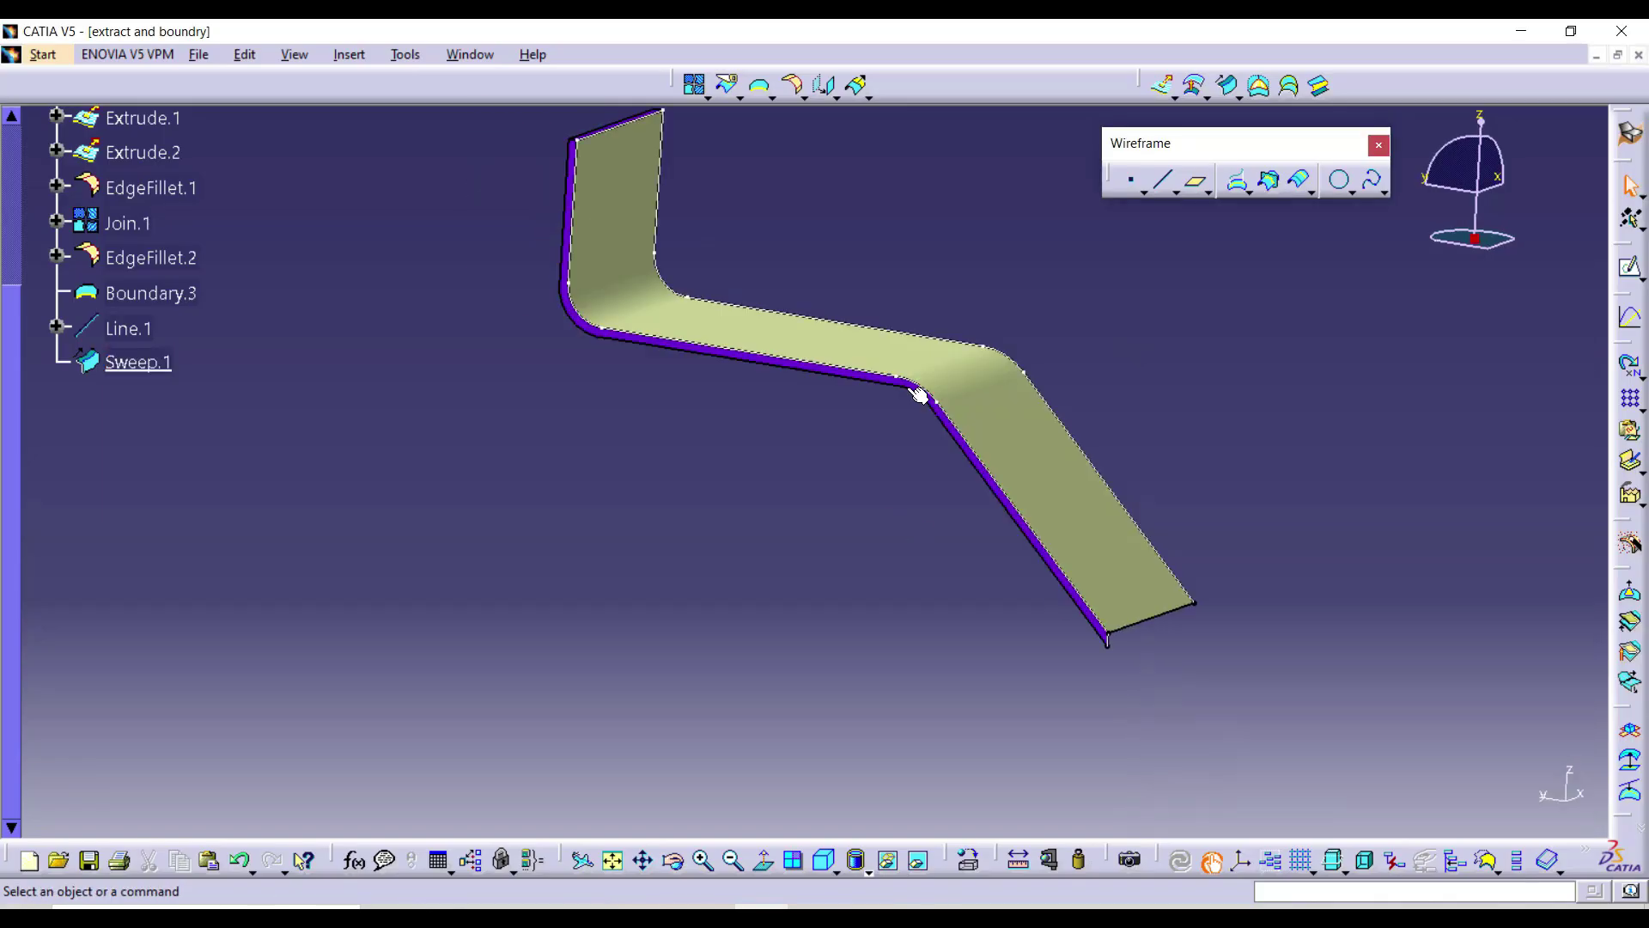
# - Hide the limited boundary curve and the vertical profile line used for the sweep
pyautogui.rightClick(910, 386)
pyautogui.click(920, 446)
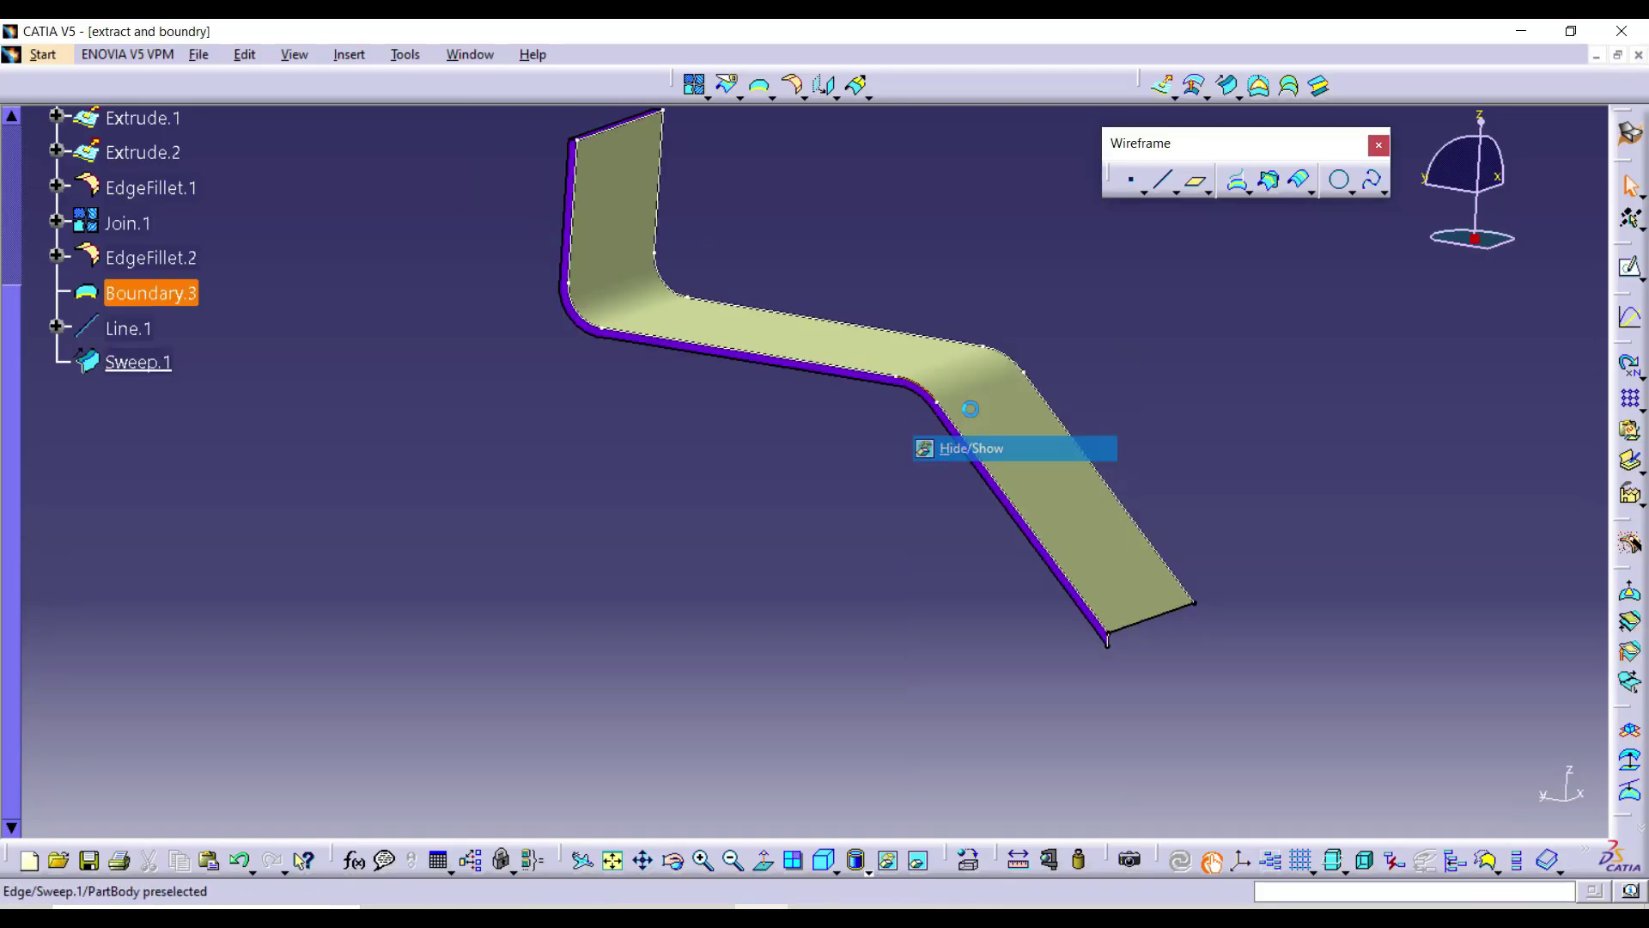
pyautogui.moveTo(1156, 712); pyautogui.dragTo(1176, 621, button='middle')
pyautogui.click(1157, 711)
pyautogui.rightClick(1366, 784)
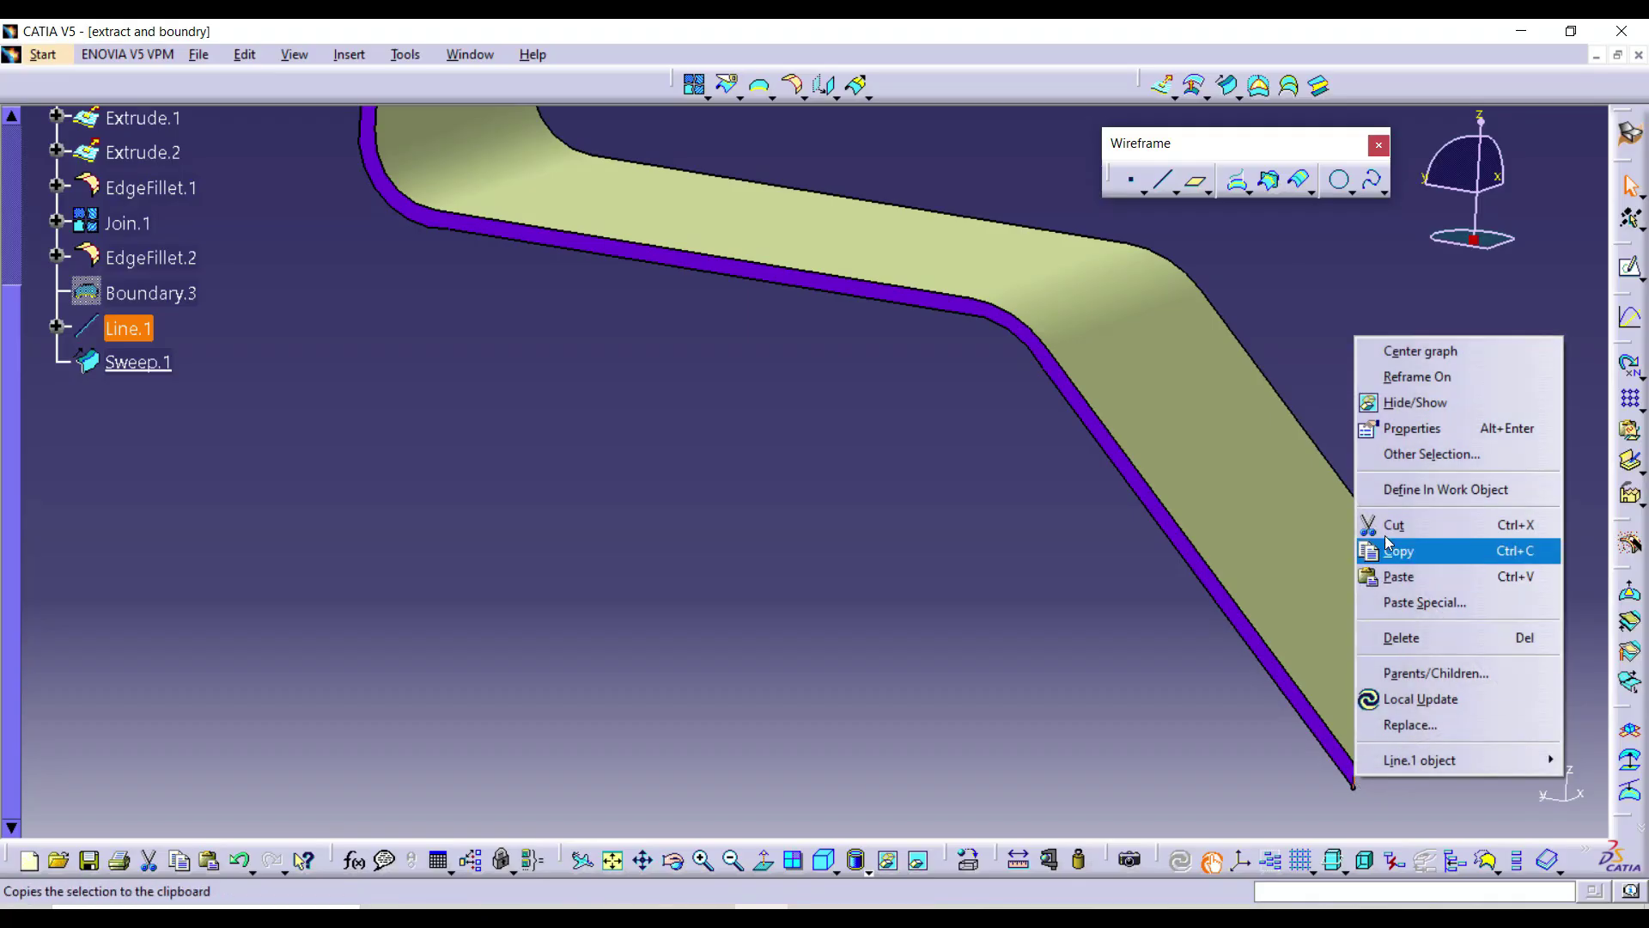
pyautogui.click(1403, 411)
pyautogui.moveTo(949, 419); pyautogui.dragTo(825, 504, button='middle')
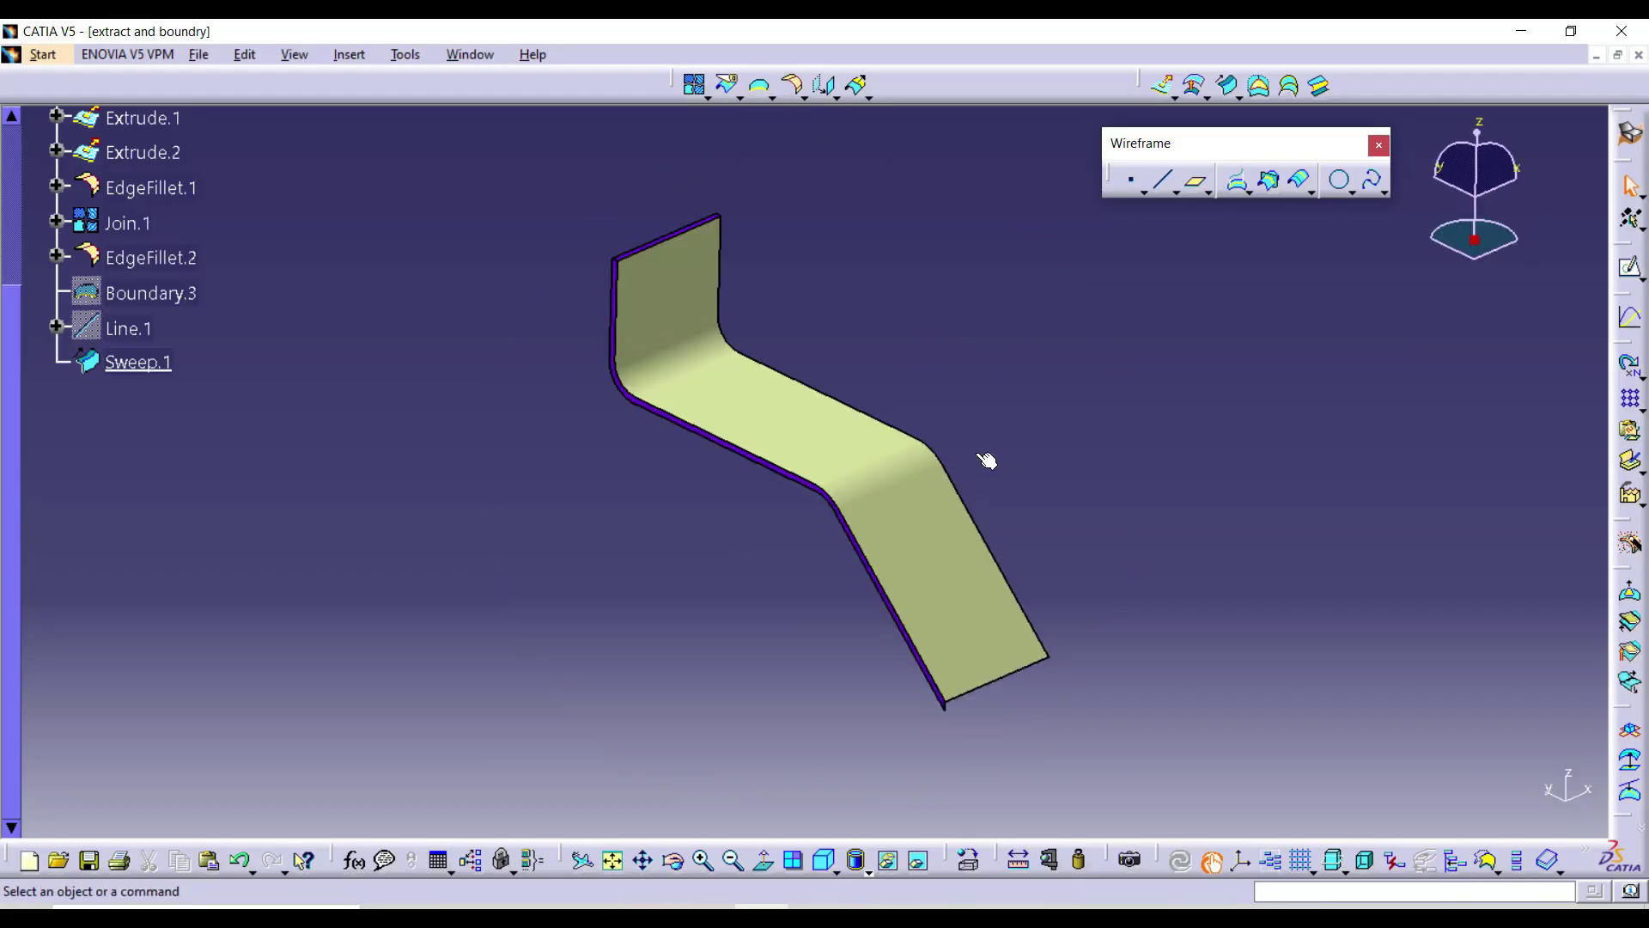
# - Delete the purple swept surface
pyautogui.click(804, 97)
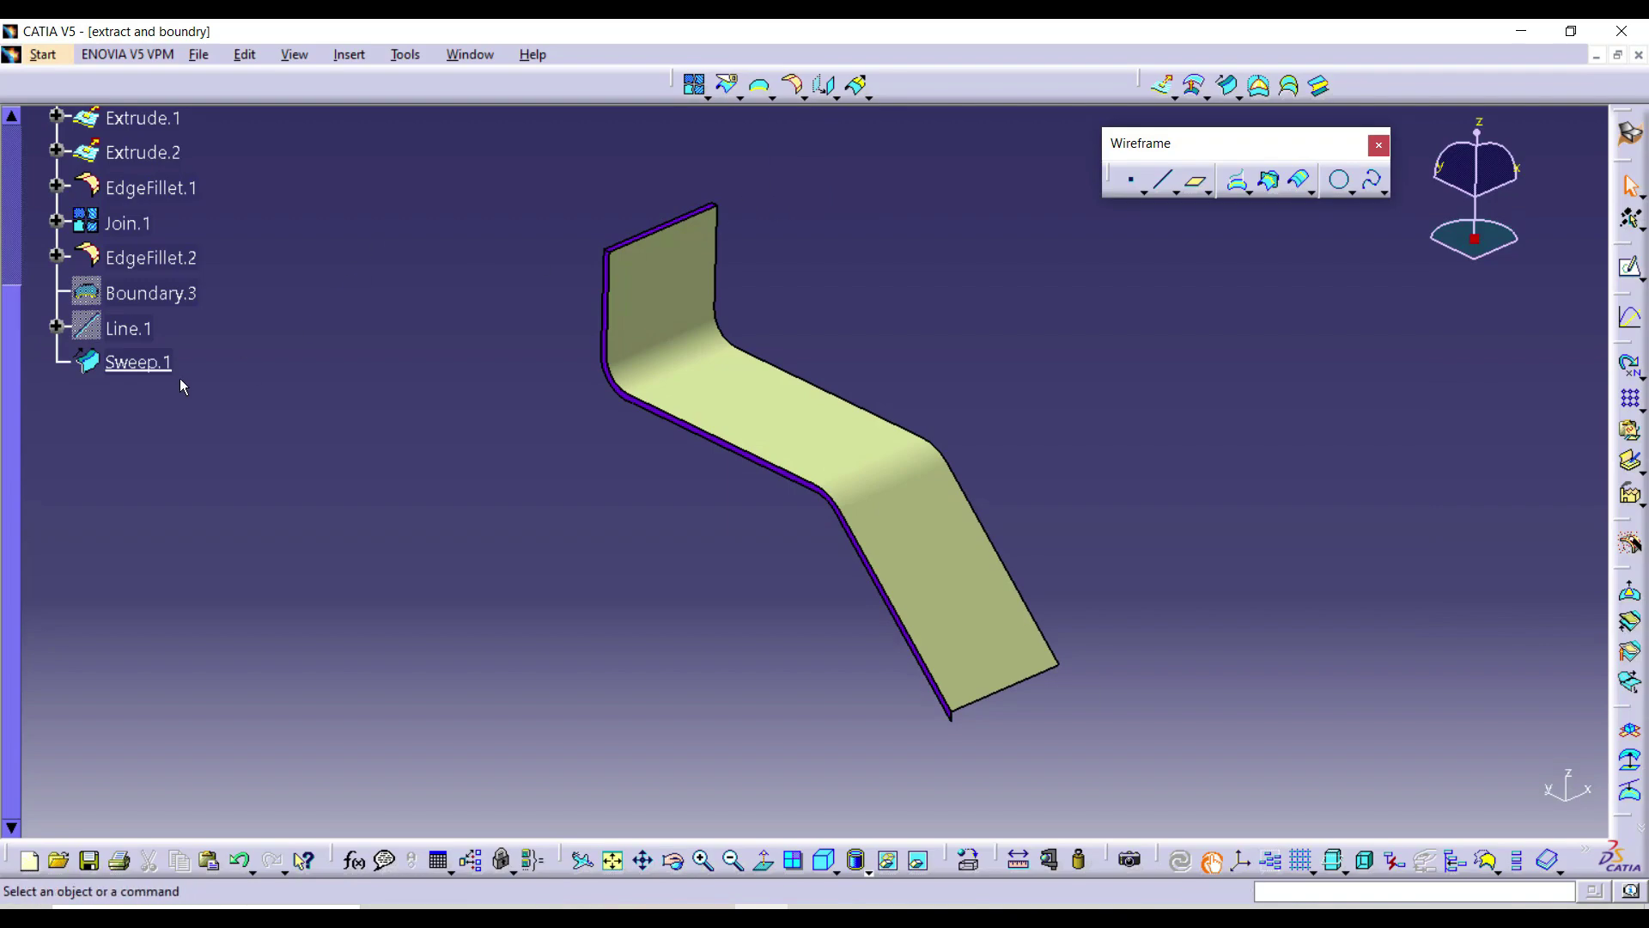
pyautogui.rightClick(151, 366)
pyautogui.click(195, 667)
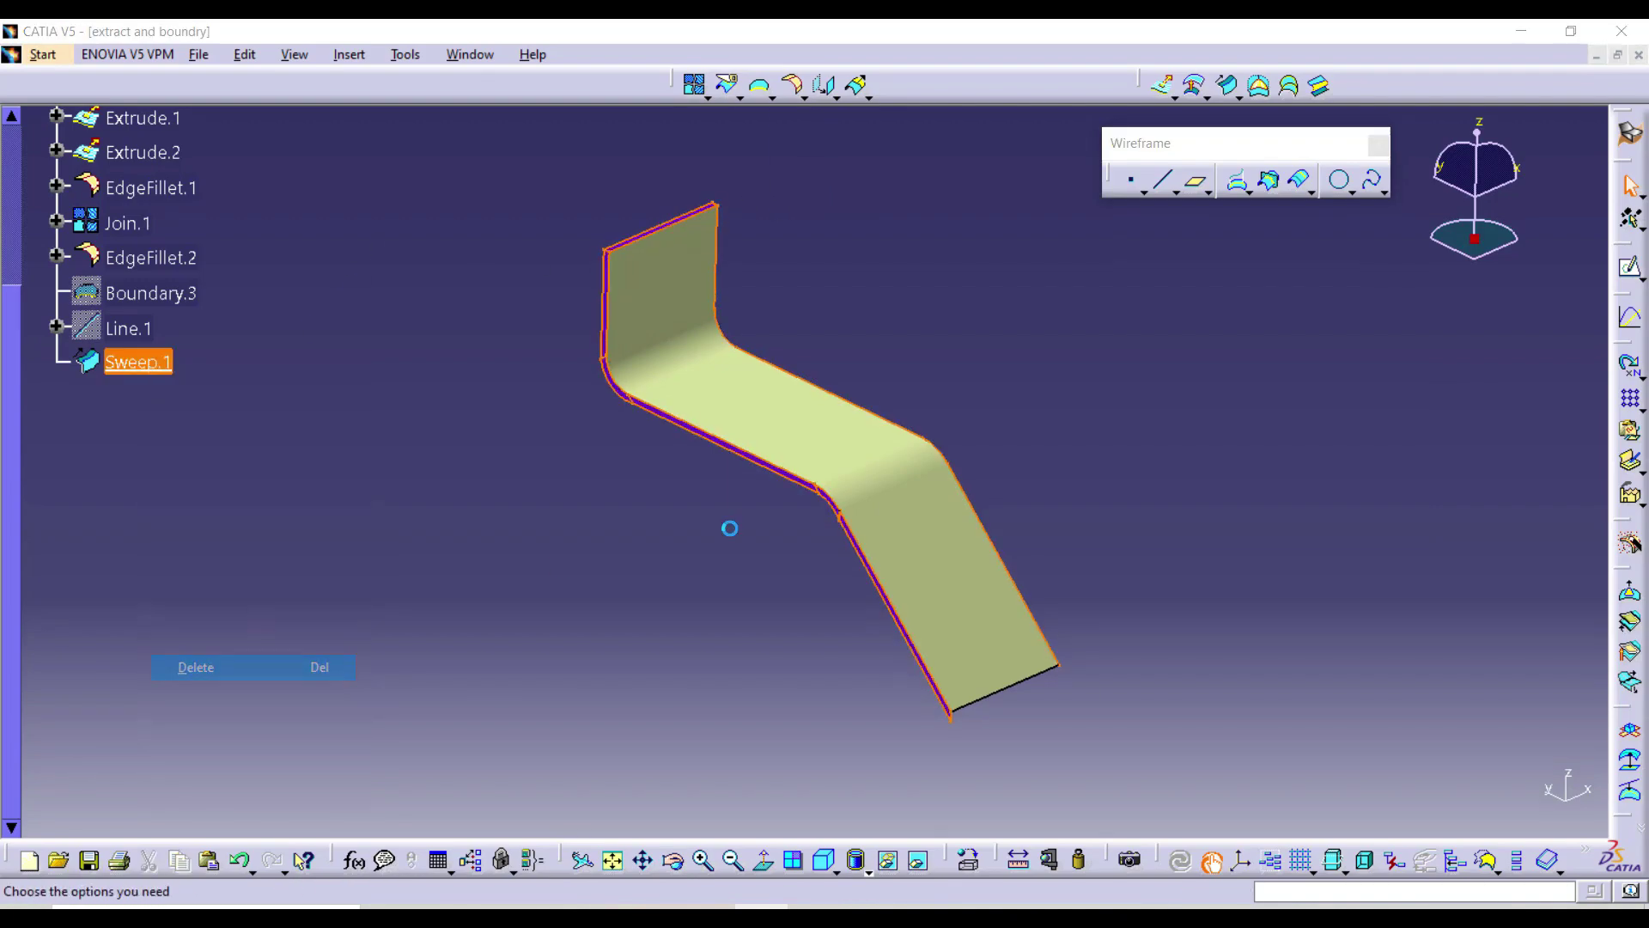
pyautogui.click(1461, 799)
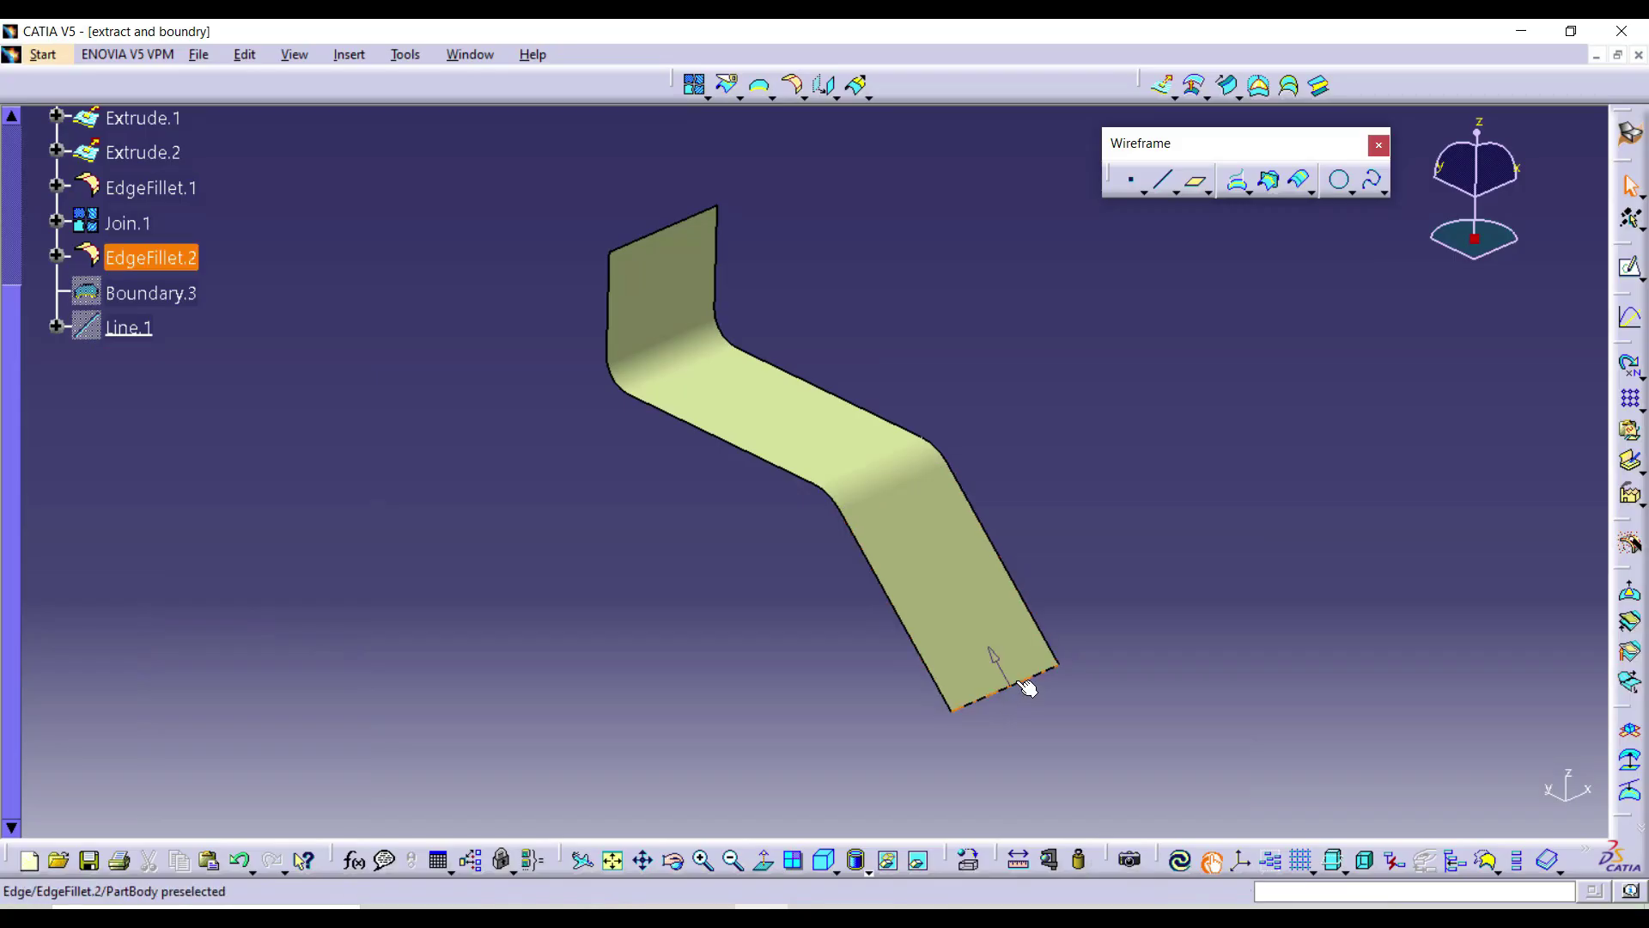
# - Extrude the sloped face's free end edge 70 mm along the Y component, reversed so that it extends away from the part
pyautogui.keyDown('ctrl'); pyautogui.moveTo(986, 412); pyautogui.dragTo(821, 345, button='middle'); pyautogui.keyUp('ctrl')
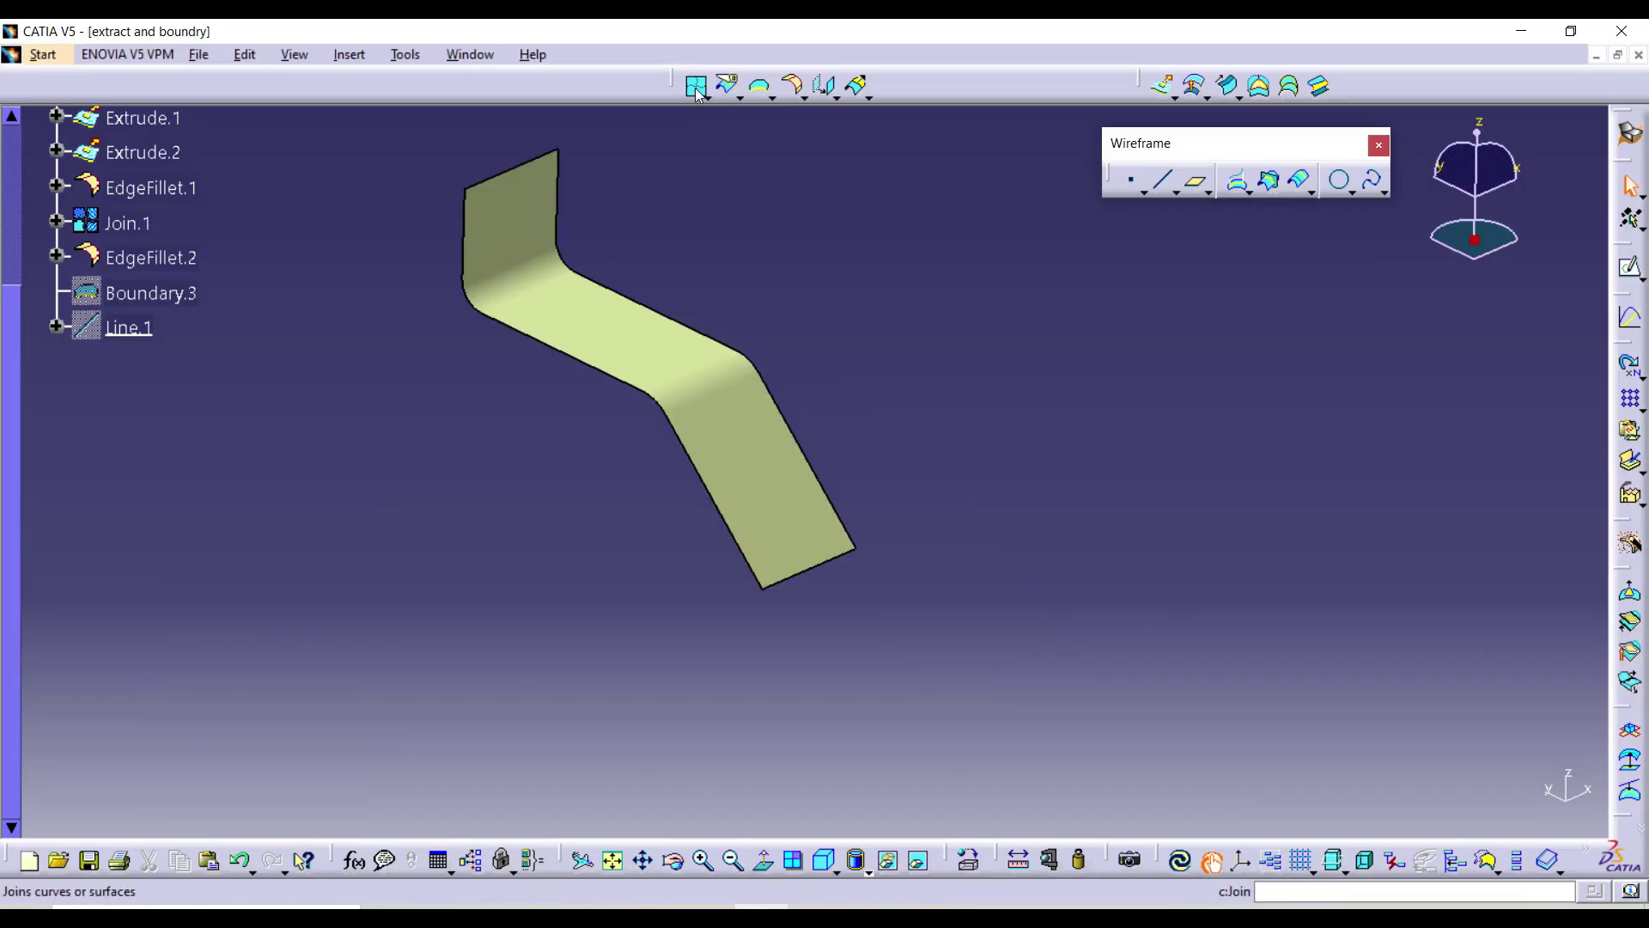
pyautogui.click(1161, 86)
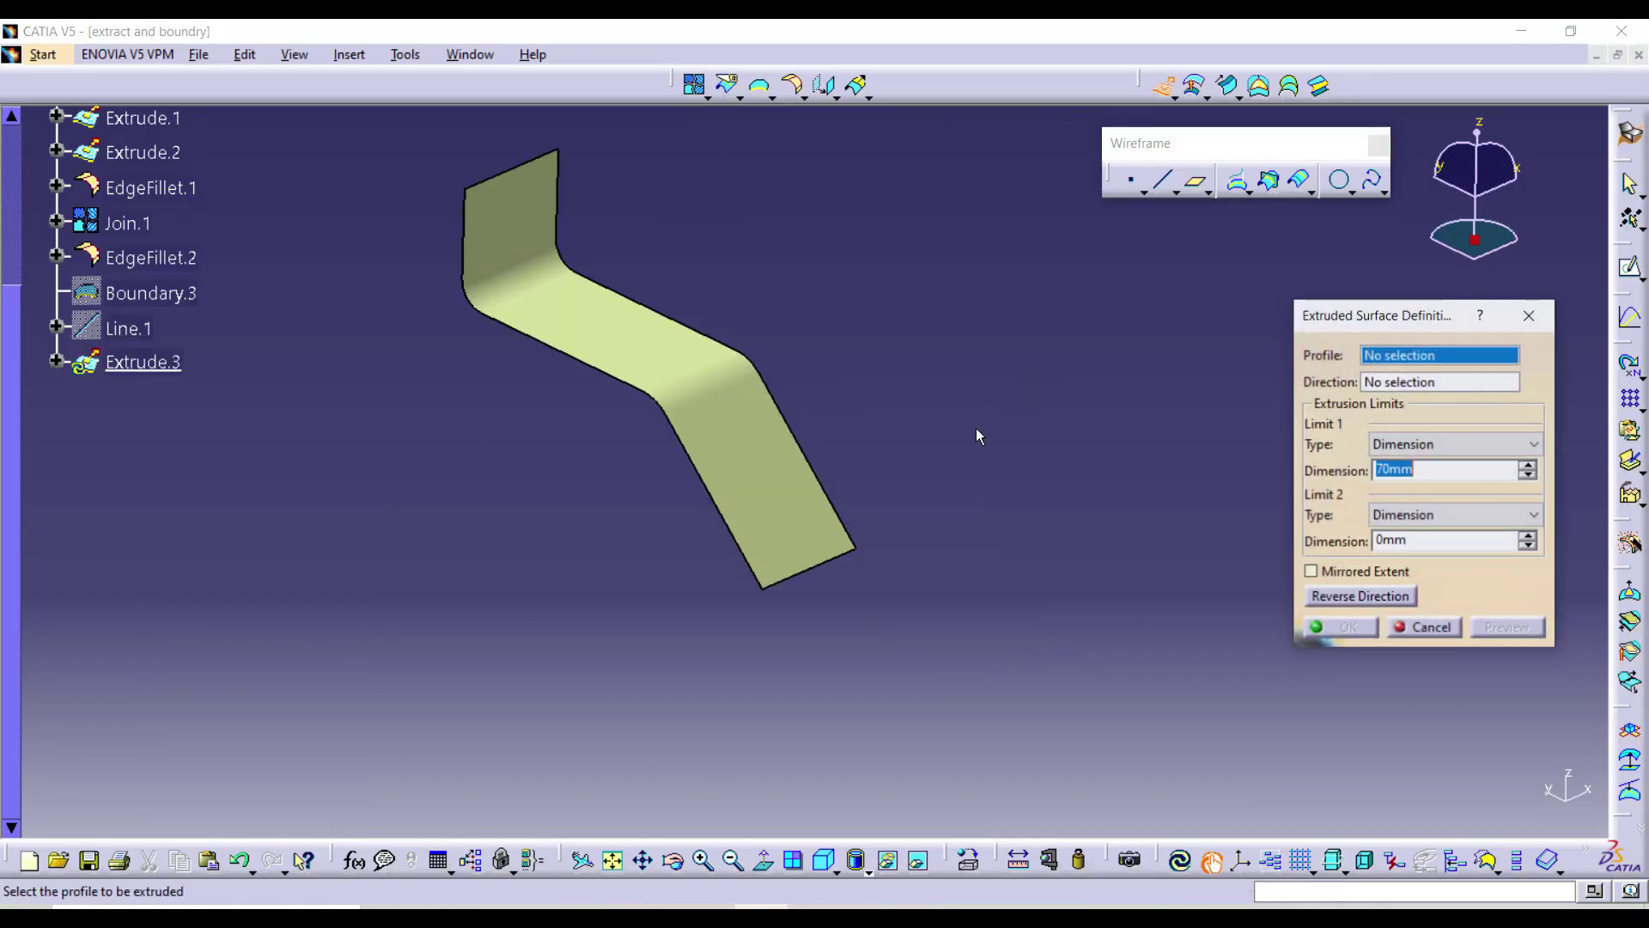
pyautogui.click(821, 567)
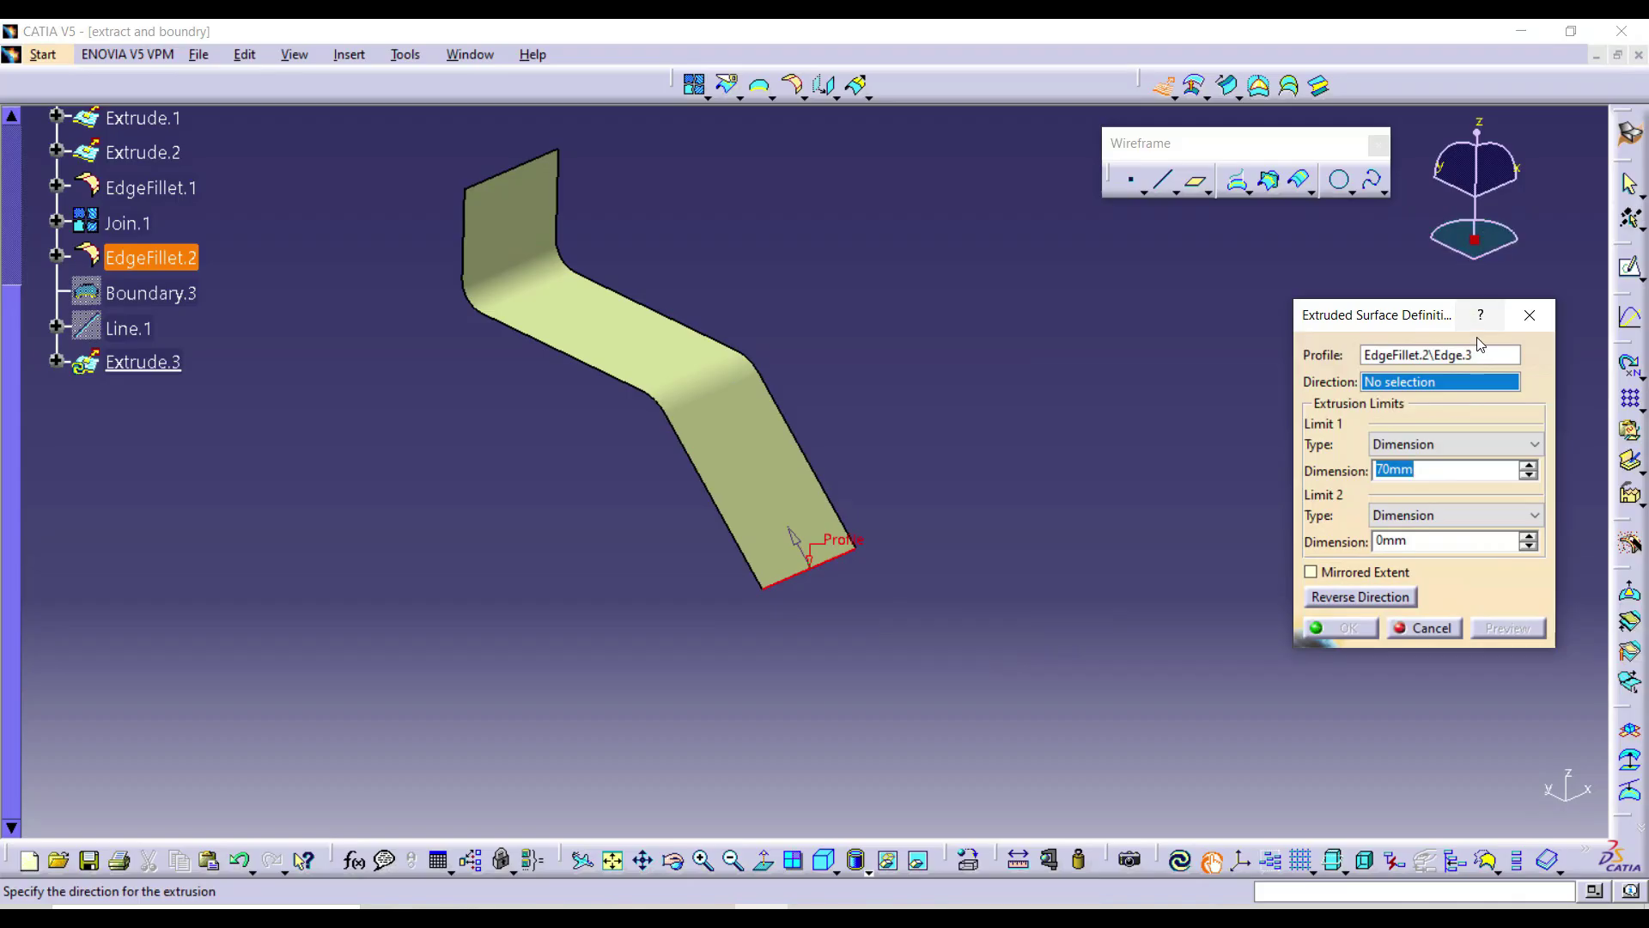
pyautogui.rightClick(1414, 390)
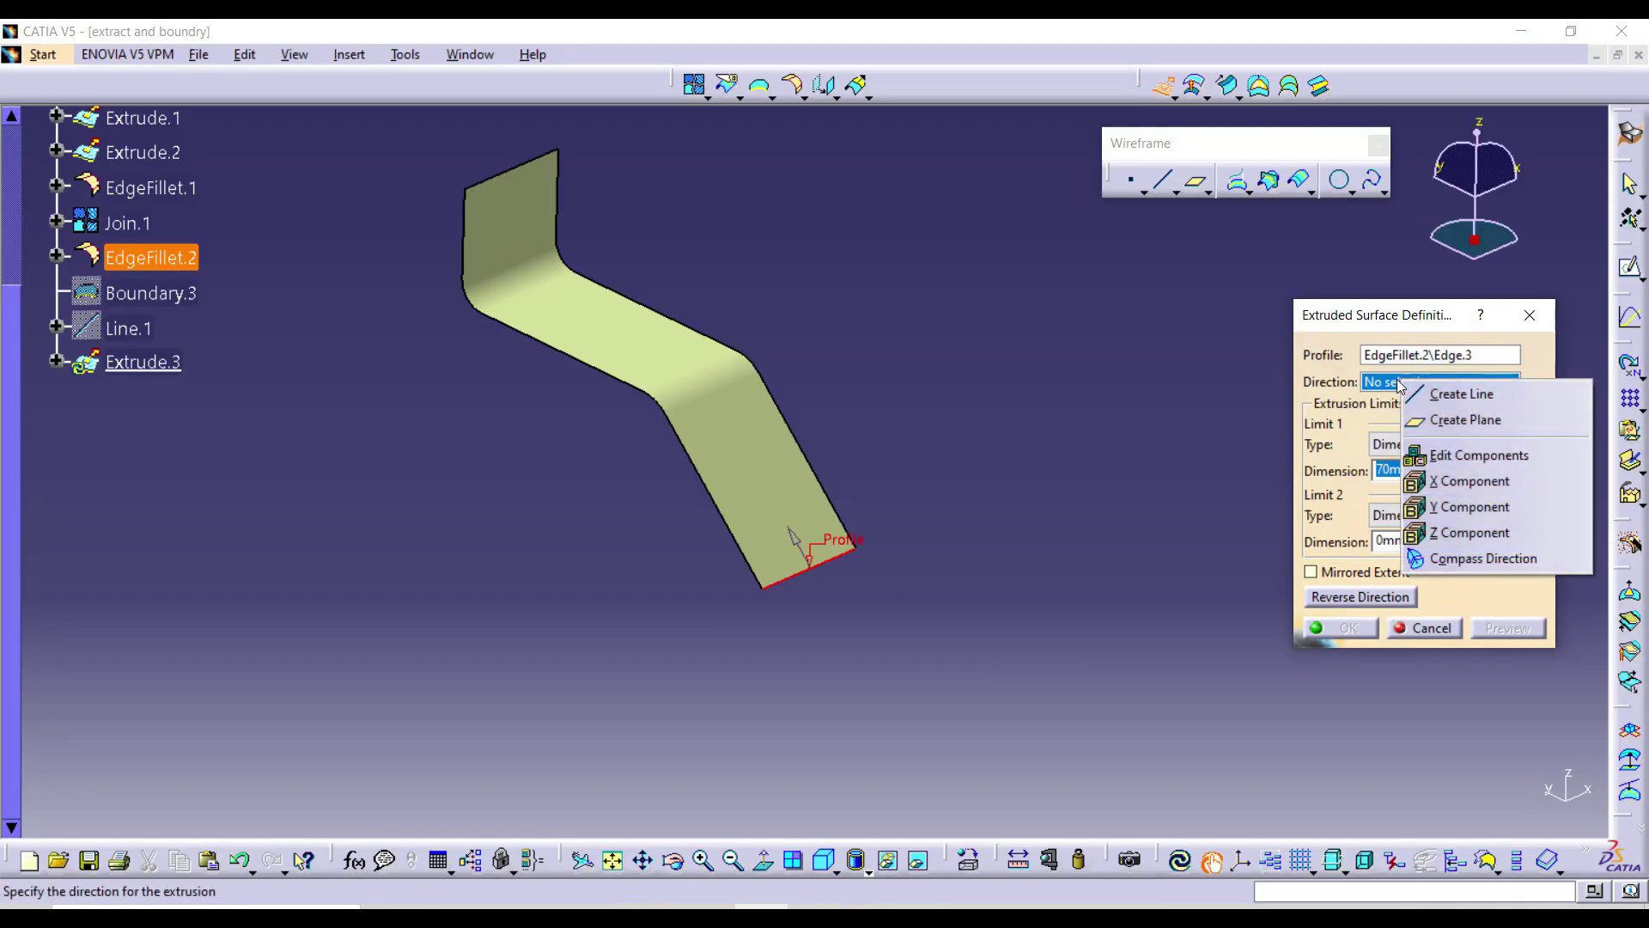
pyautogui.click(1460, 502)
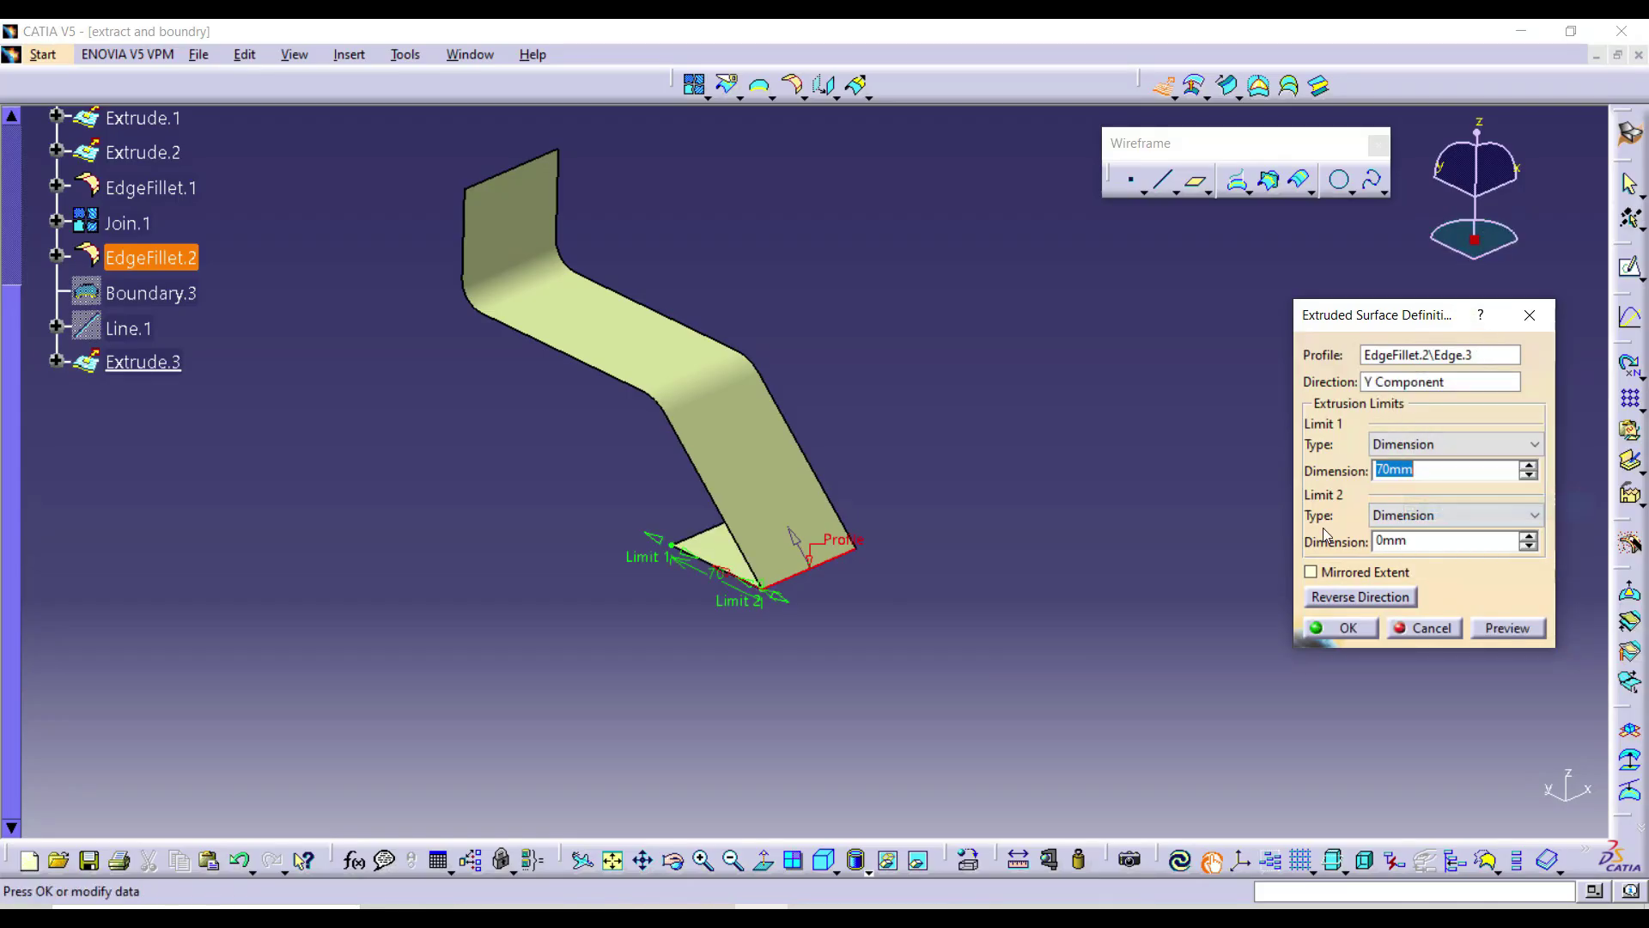
pyautogui.click(1340, 628)
pyautogui.moveTo(1017, 473)
pyautogui.mouseDown(button='middle')
pyautogui.moveTo(1002, 475)
pyautogui.moveTo(1025, 441)
pyautogui.mouseUp(button='middle')
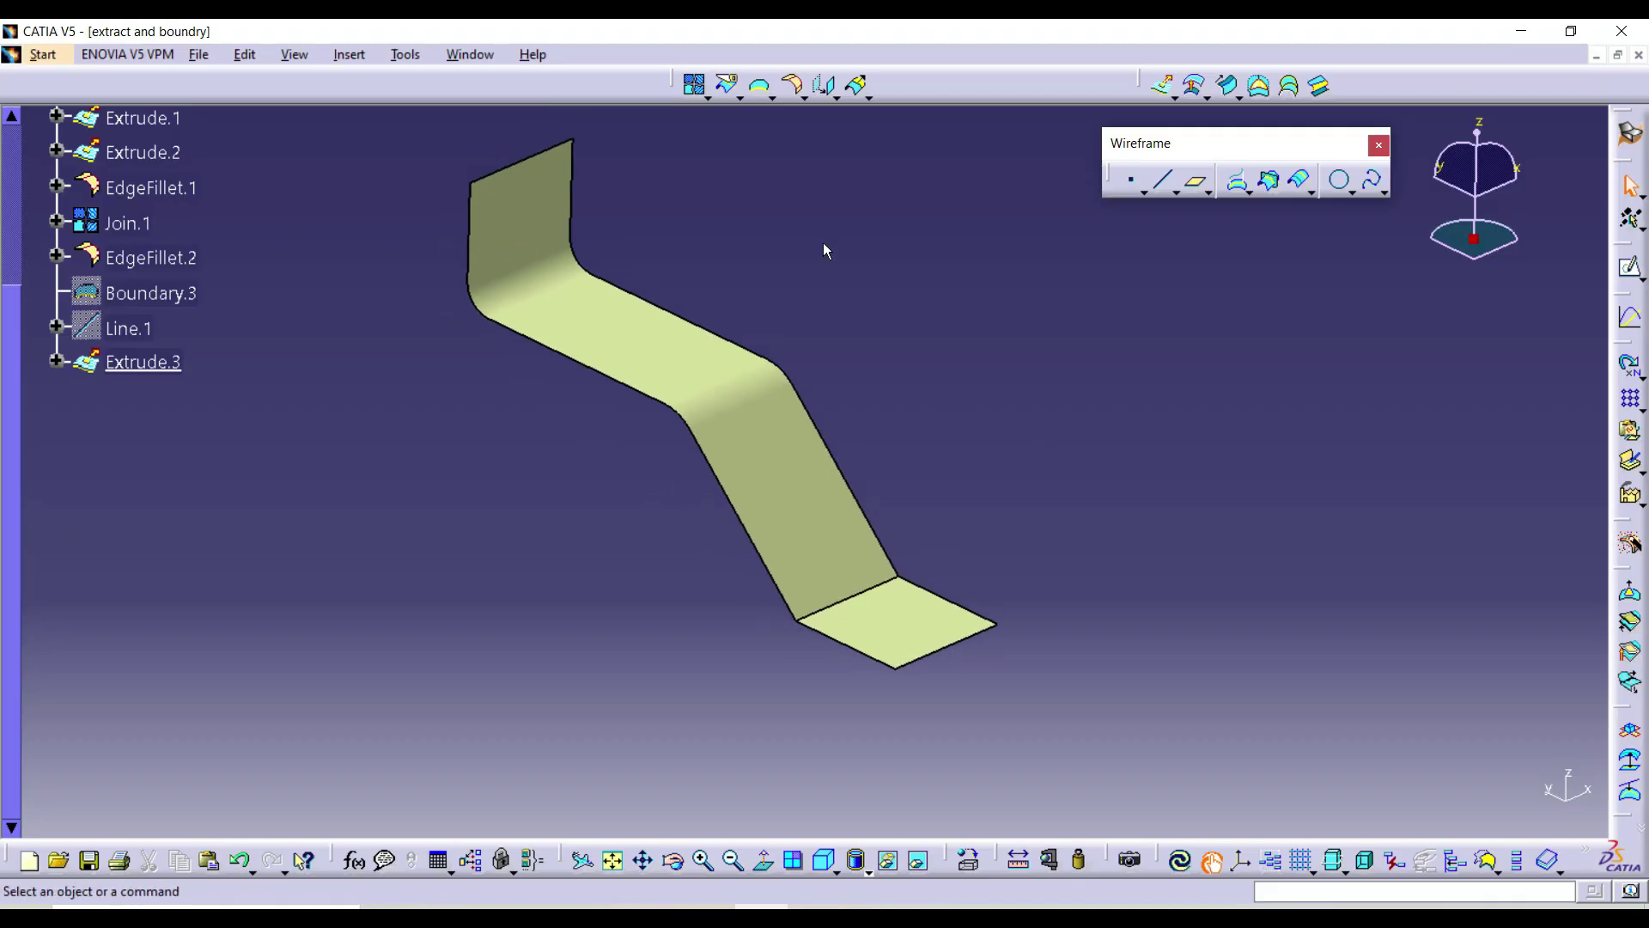
# - Join the filleted surface and the new extruded flat face into one surface
pyautogui.click(738, 97)
pyautogui.click(720, 120)
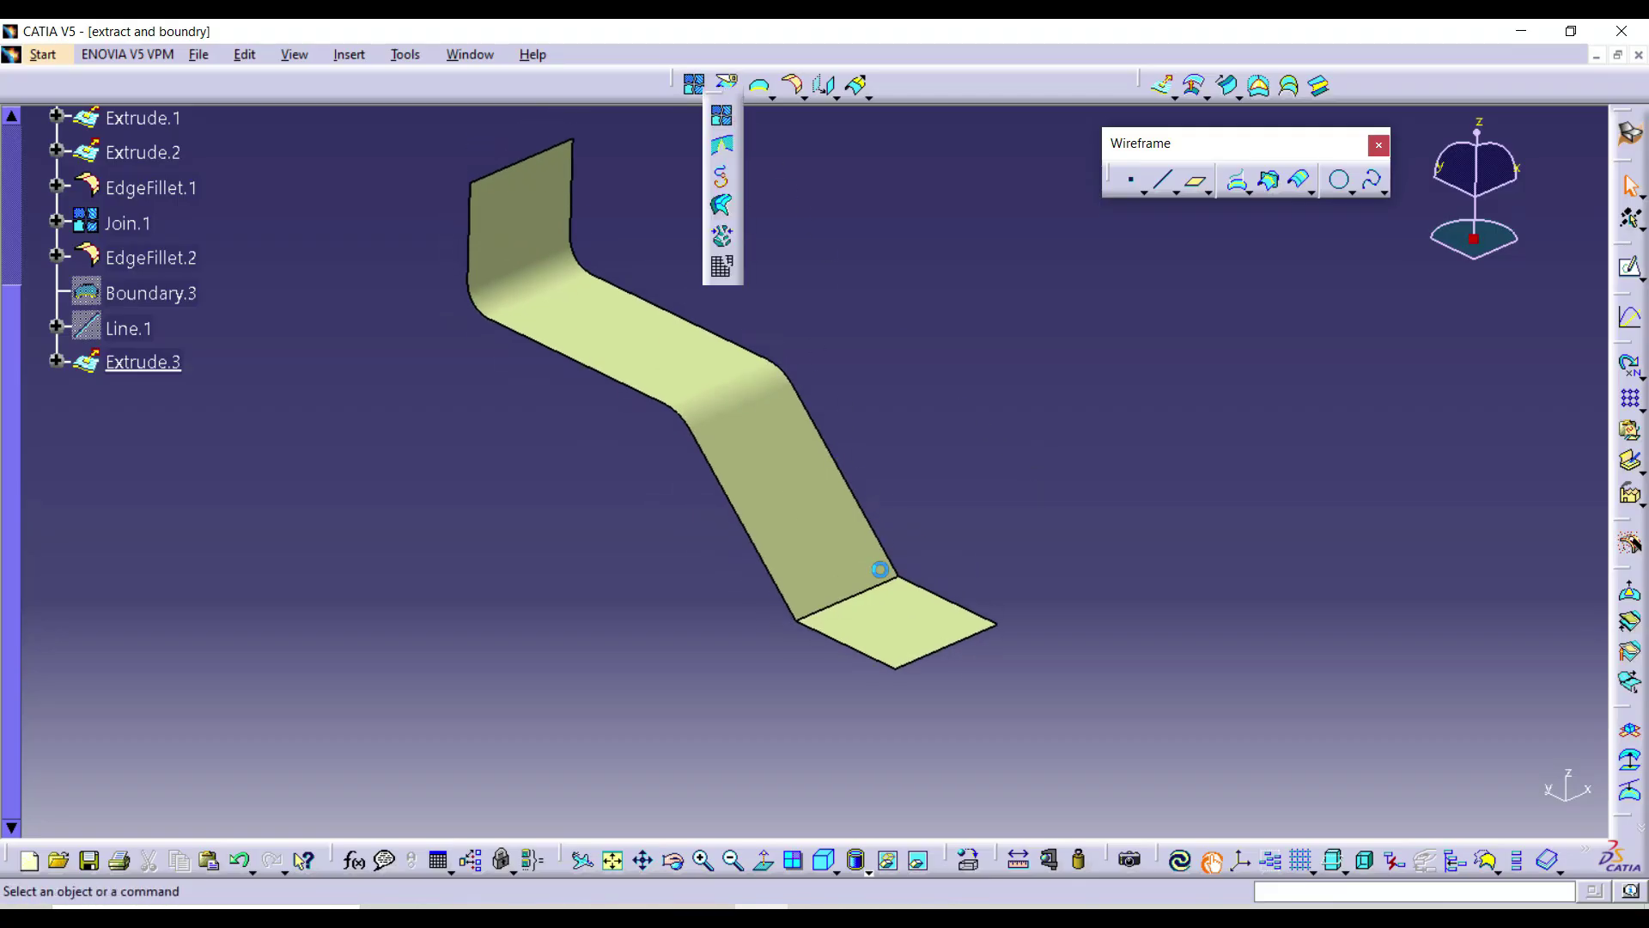
pyautogui.click(1359, 796)
pyautogui.moveTo(1007, 459); pyautogui.dragTo(1005, 434, button='middle')
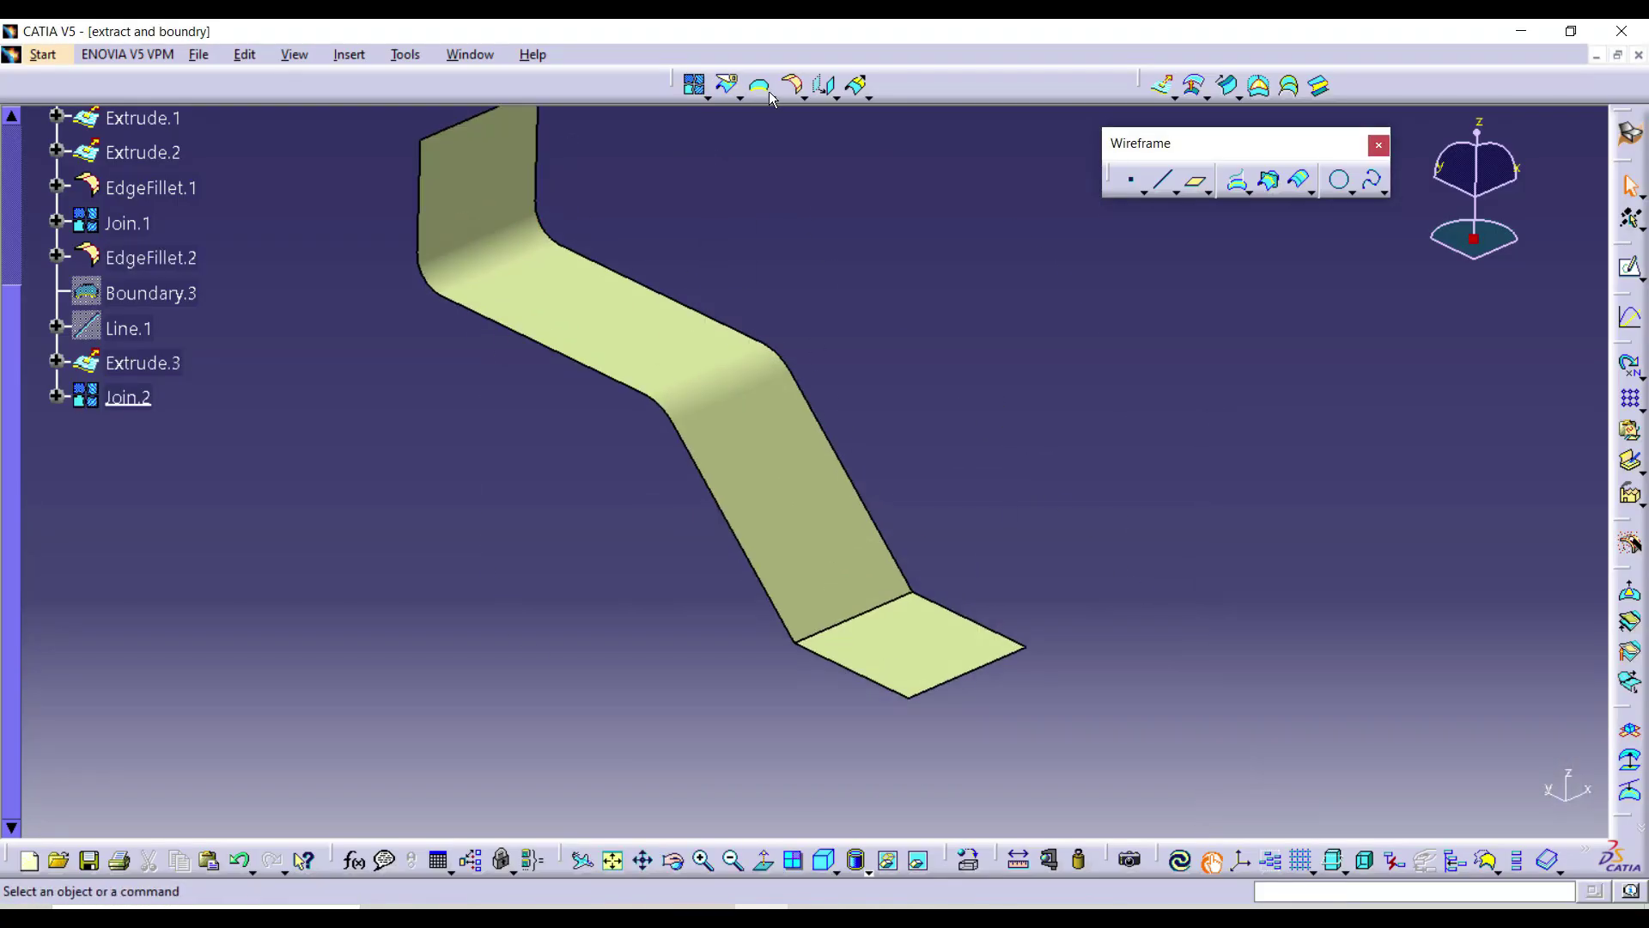
# - Preview an Extract of the joined surface's lower flat face with Point continuity propagation
pyautogui.click(773, 98)
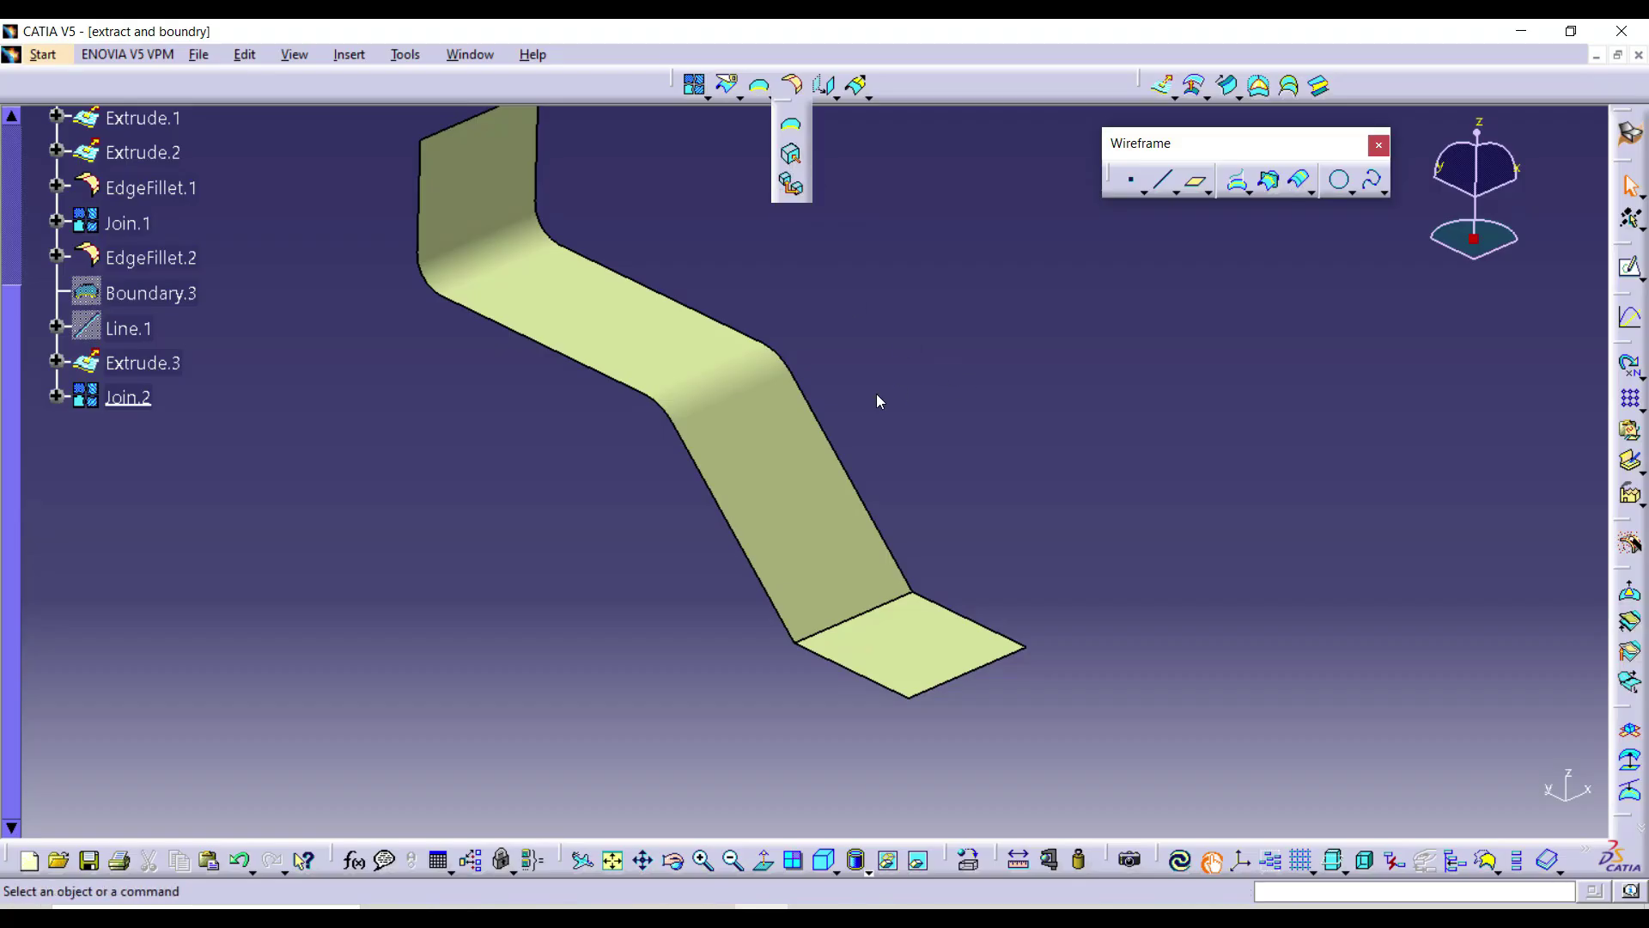
pyautogui.click(796, 158)
pyautogui.moveTo(912, 325); pyautogui.dragTo(912, 354, button='middle')
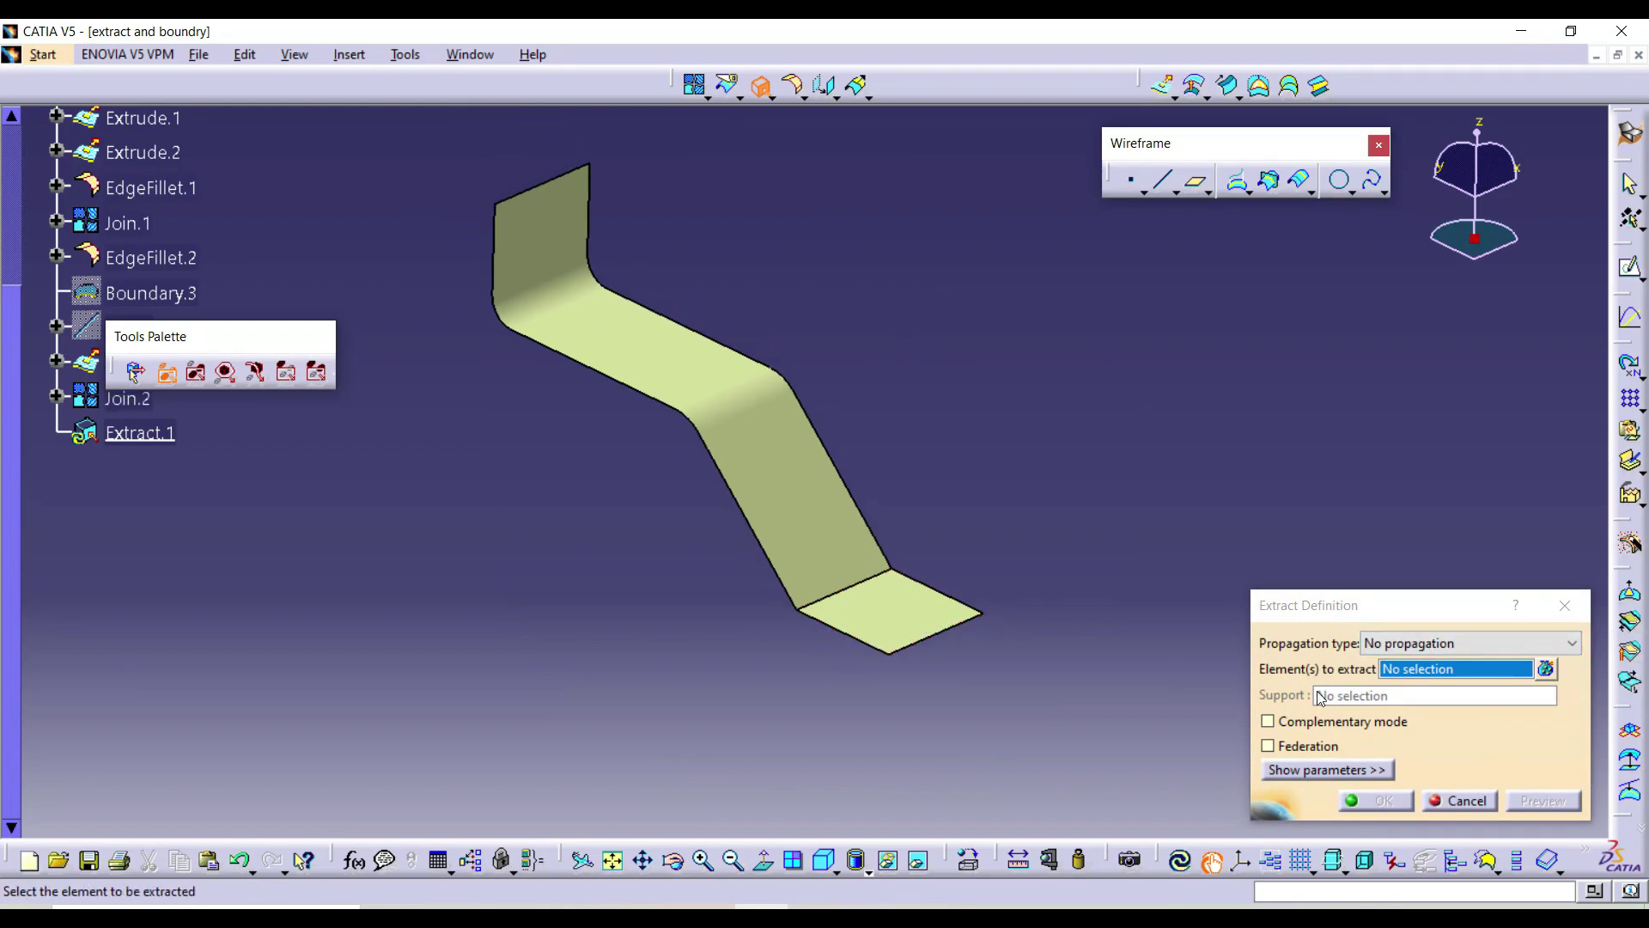
pyautogui.click(1402, 646)
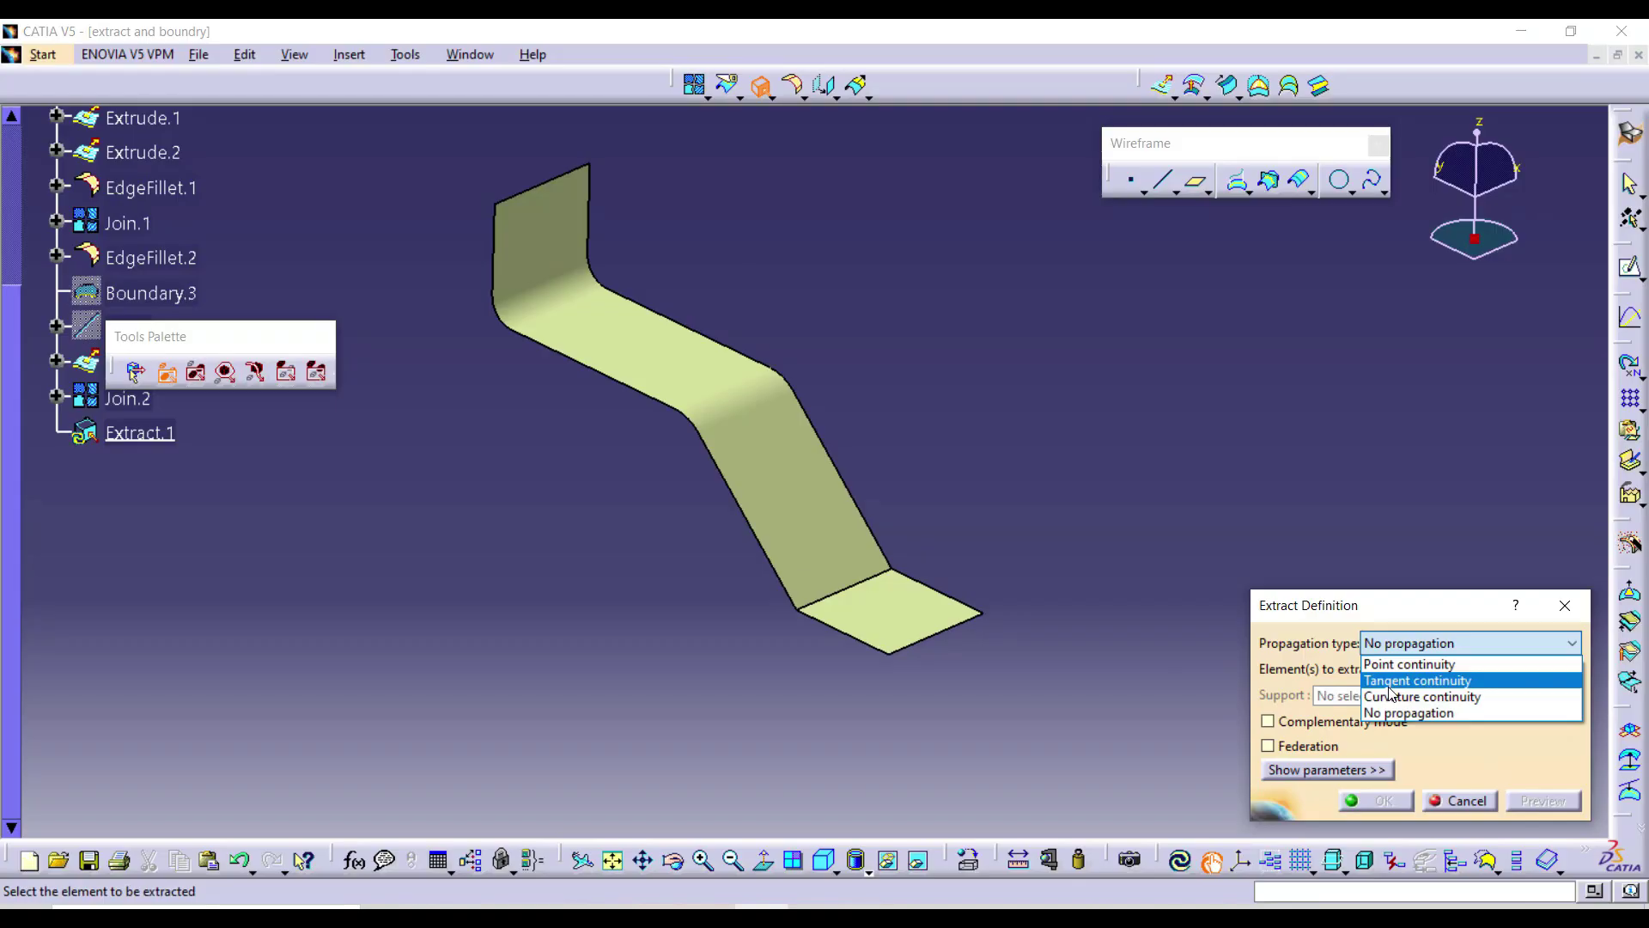
pyautogui.click(1402, 665)
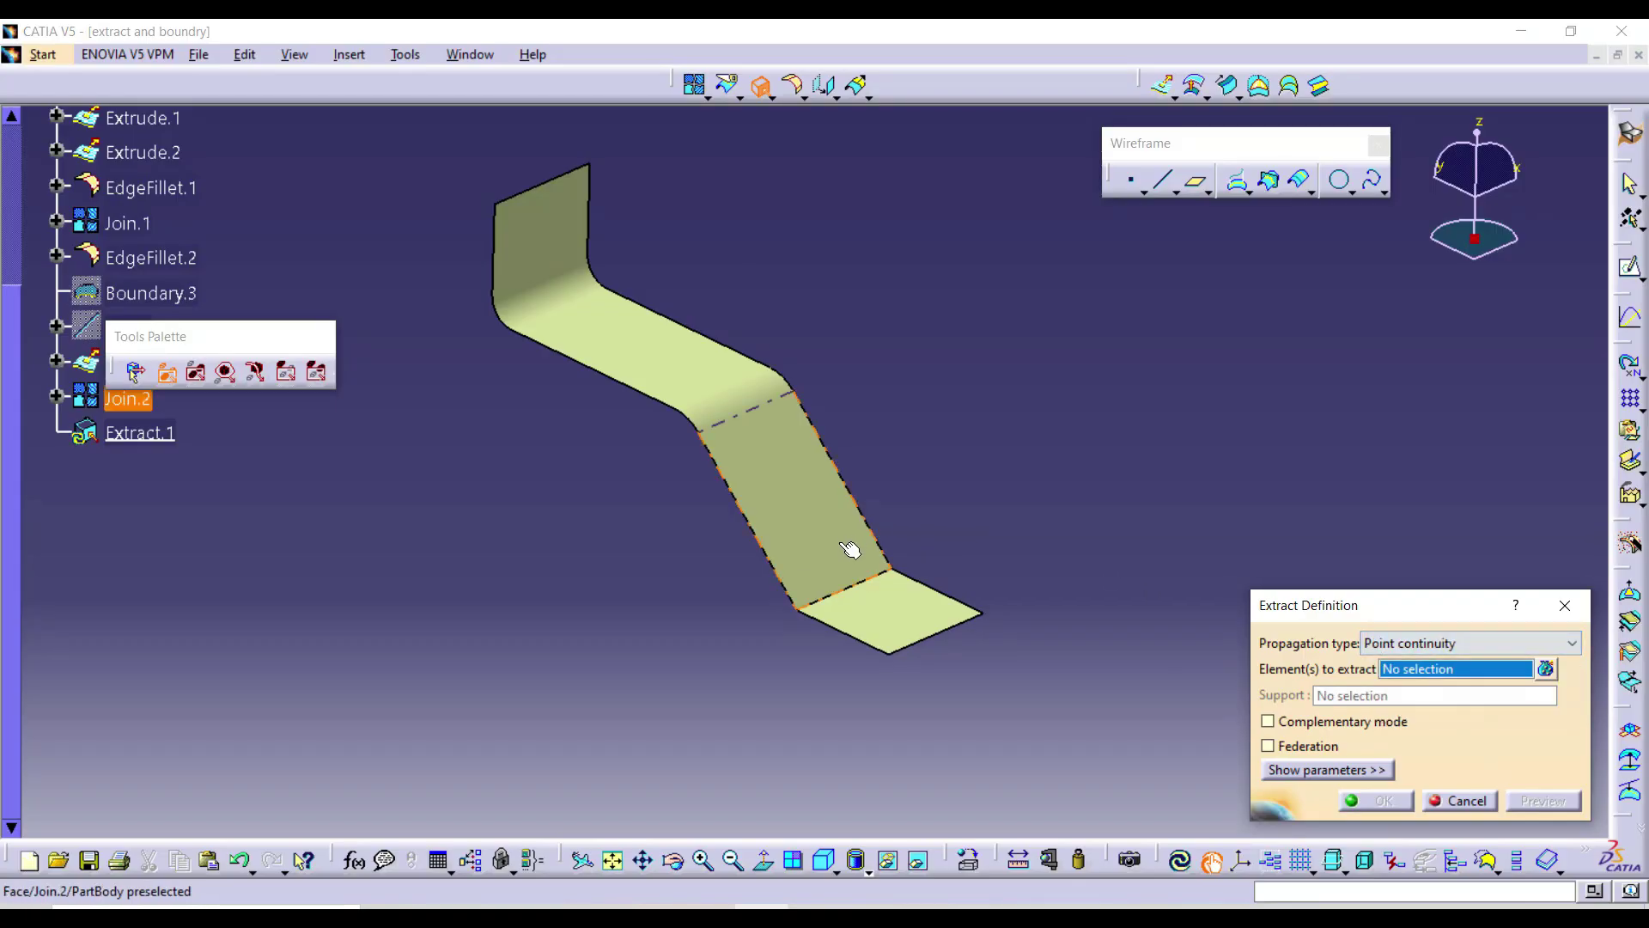
pyautogui.click(898, 620)
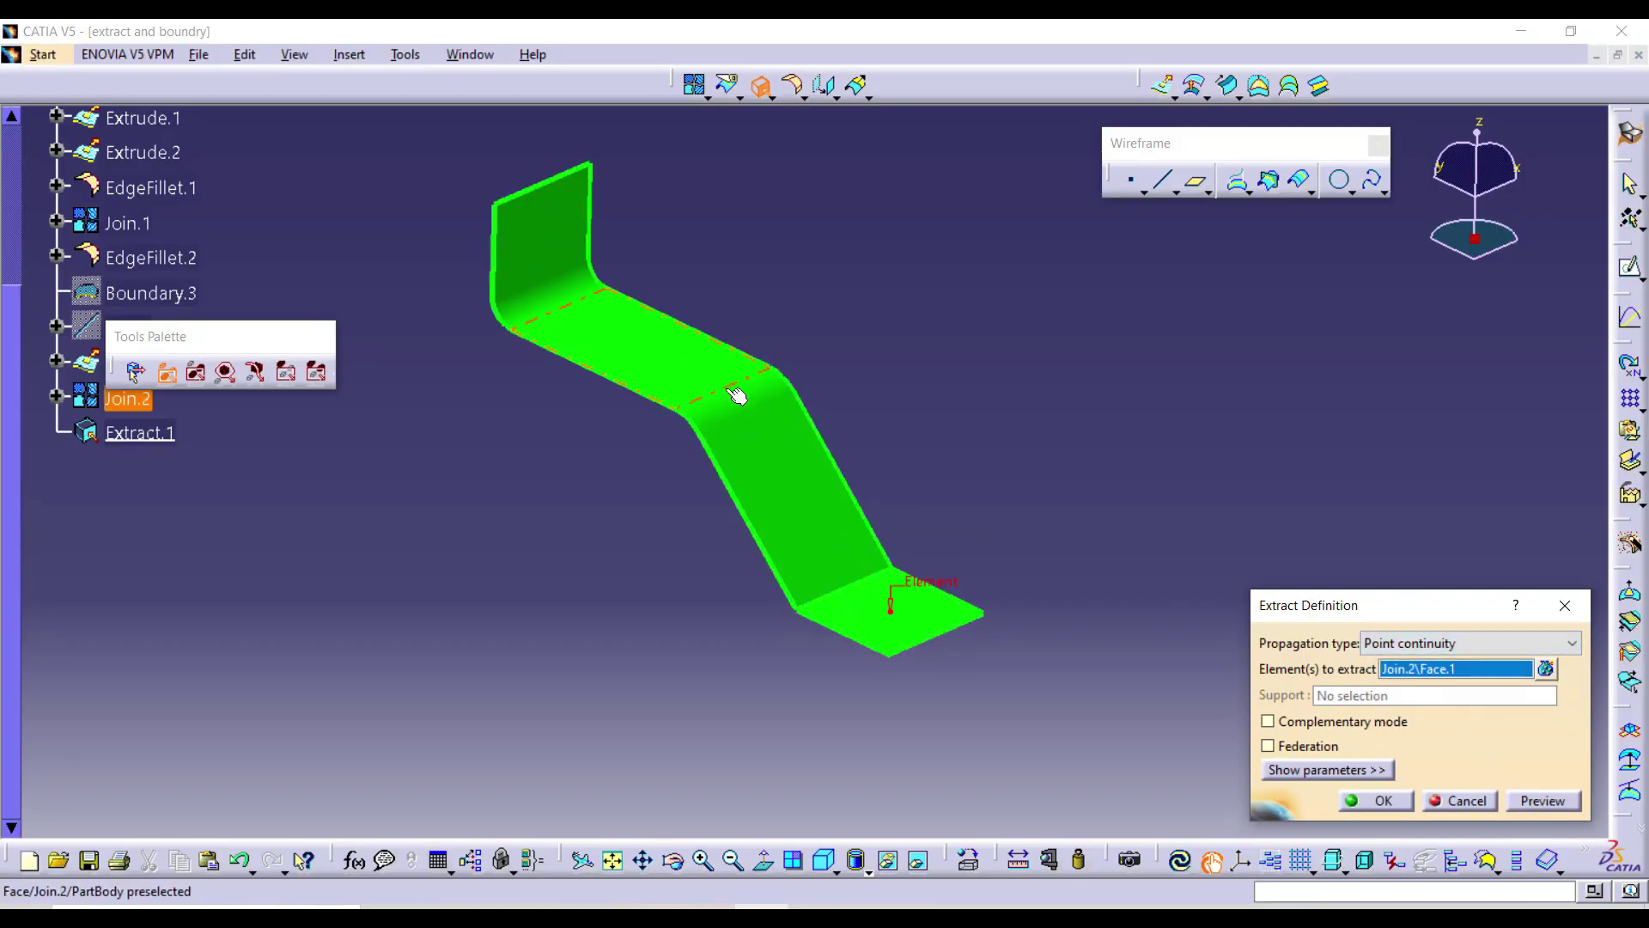
# - Preview Tangent continuity extraction from the lower flat face and from the sloped face, and cancel the Extract
pyautogui.click(1418, 643)
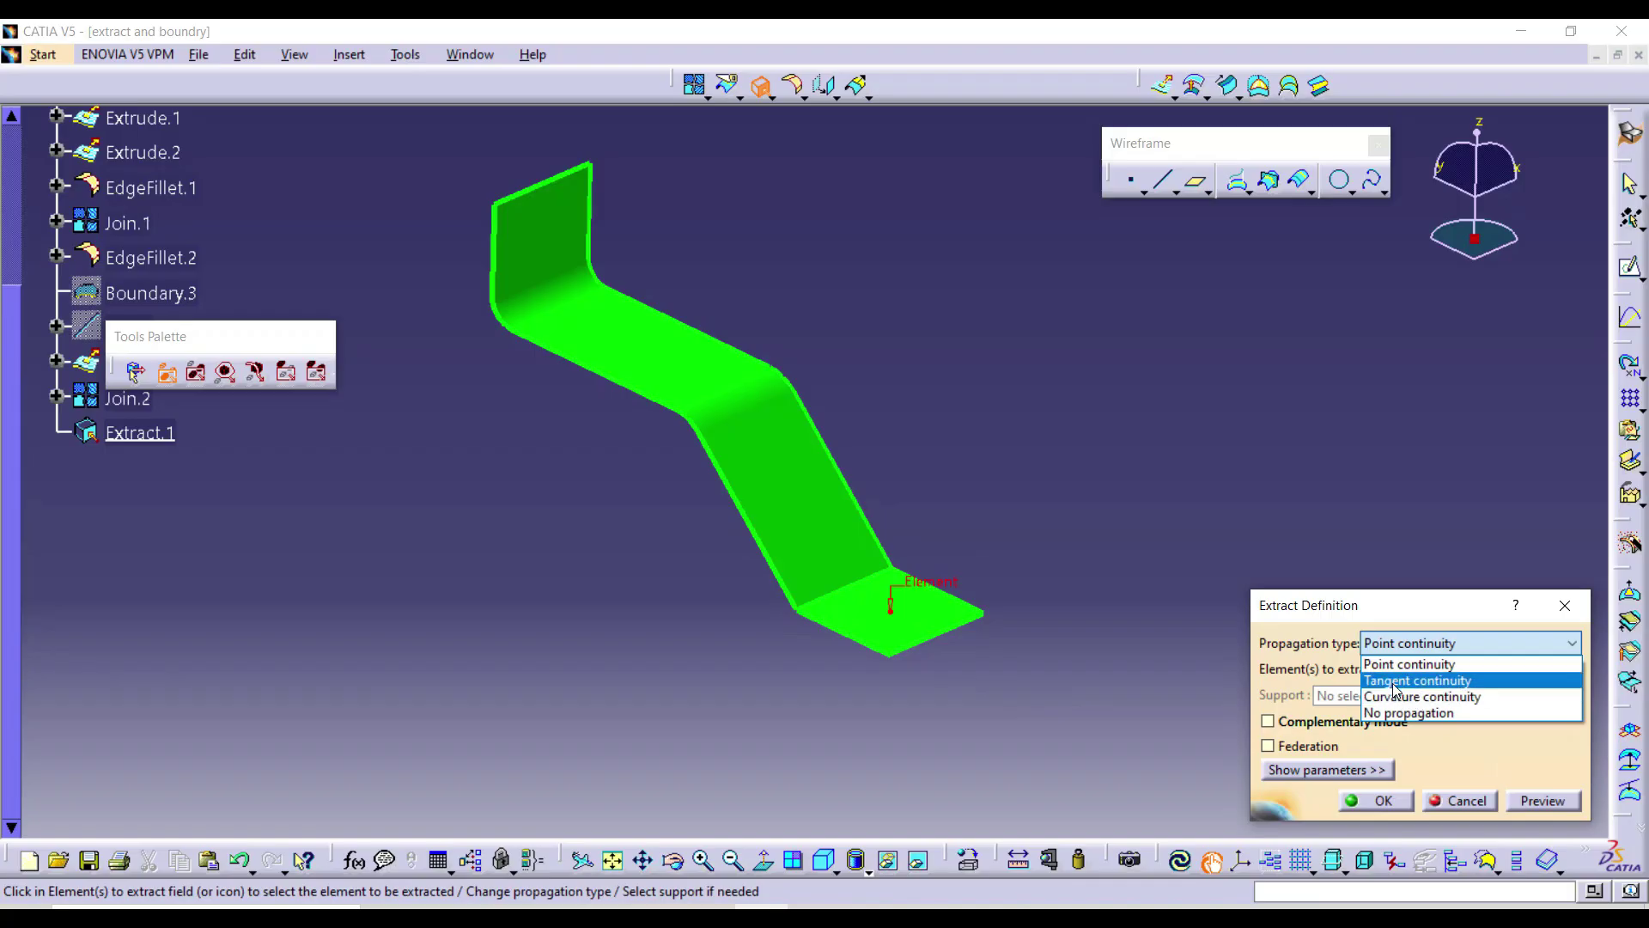
pyautogui.click(1395, 680)
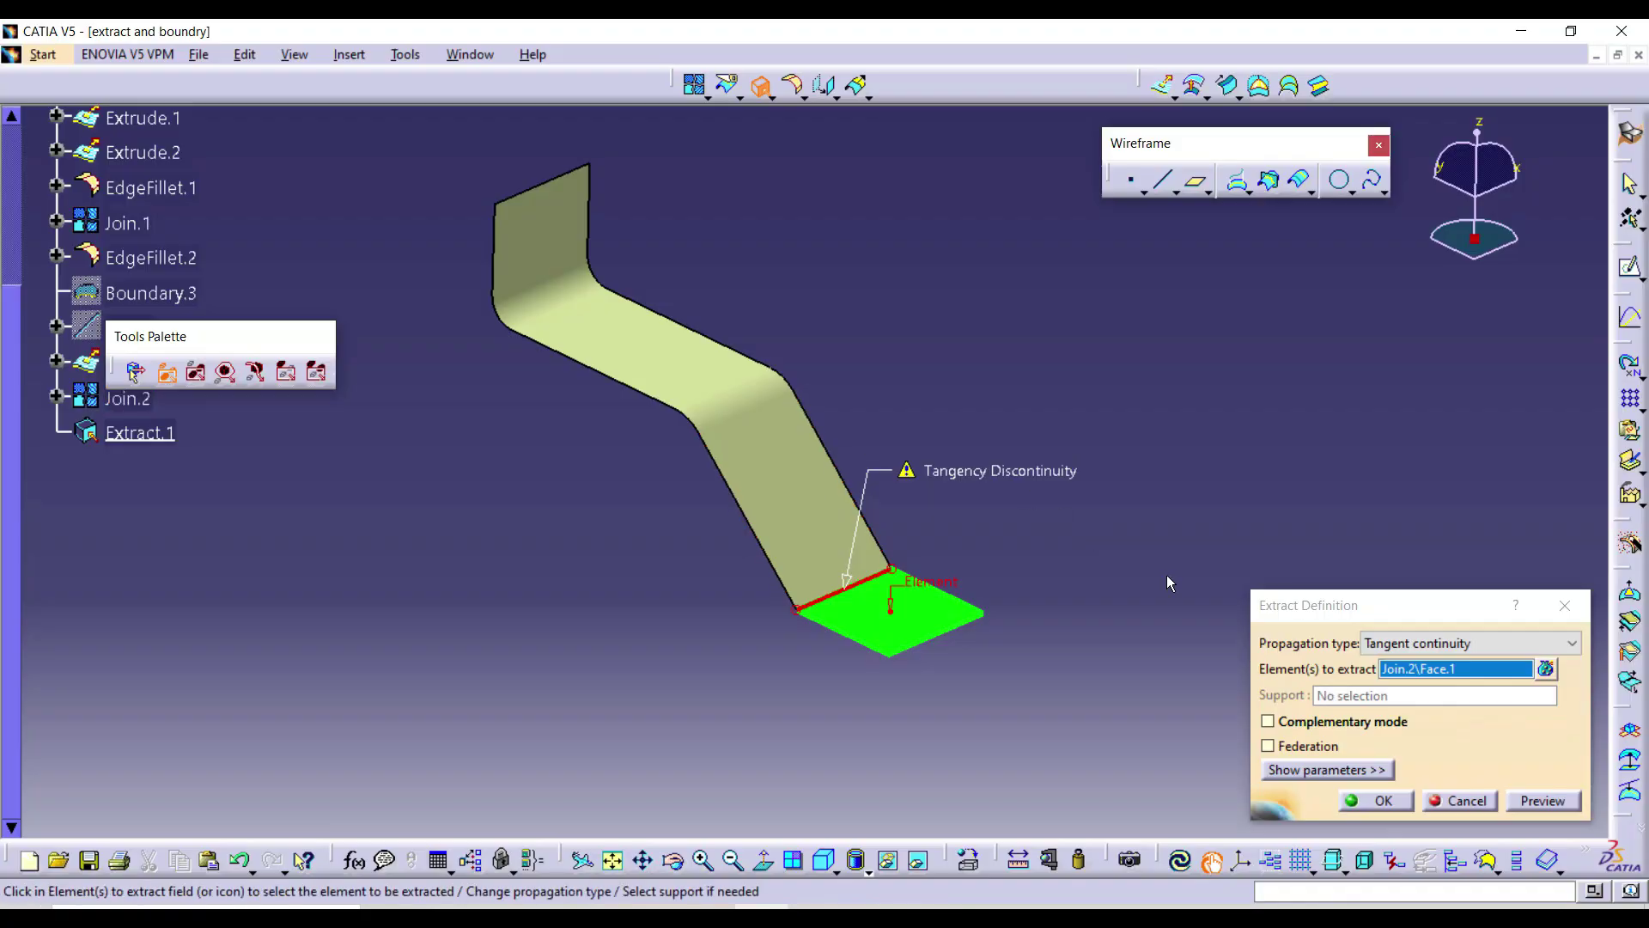
pyautogui.rightClick(1419, 677)
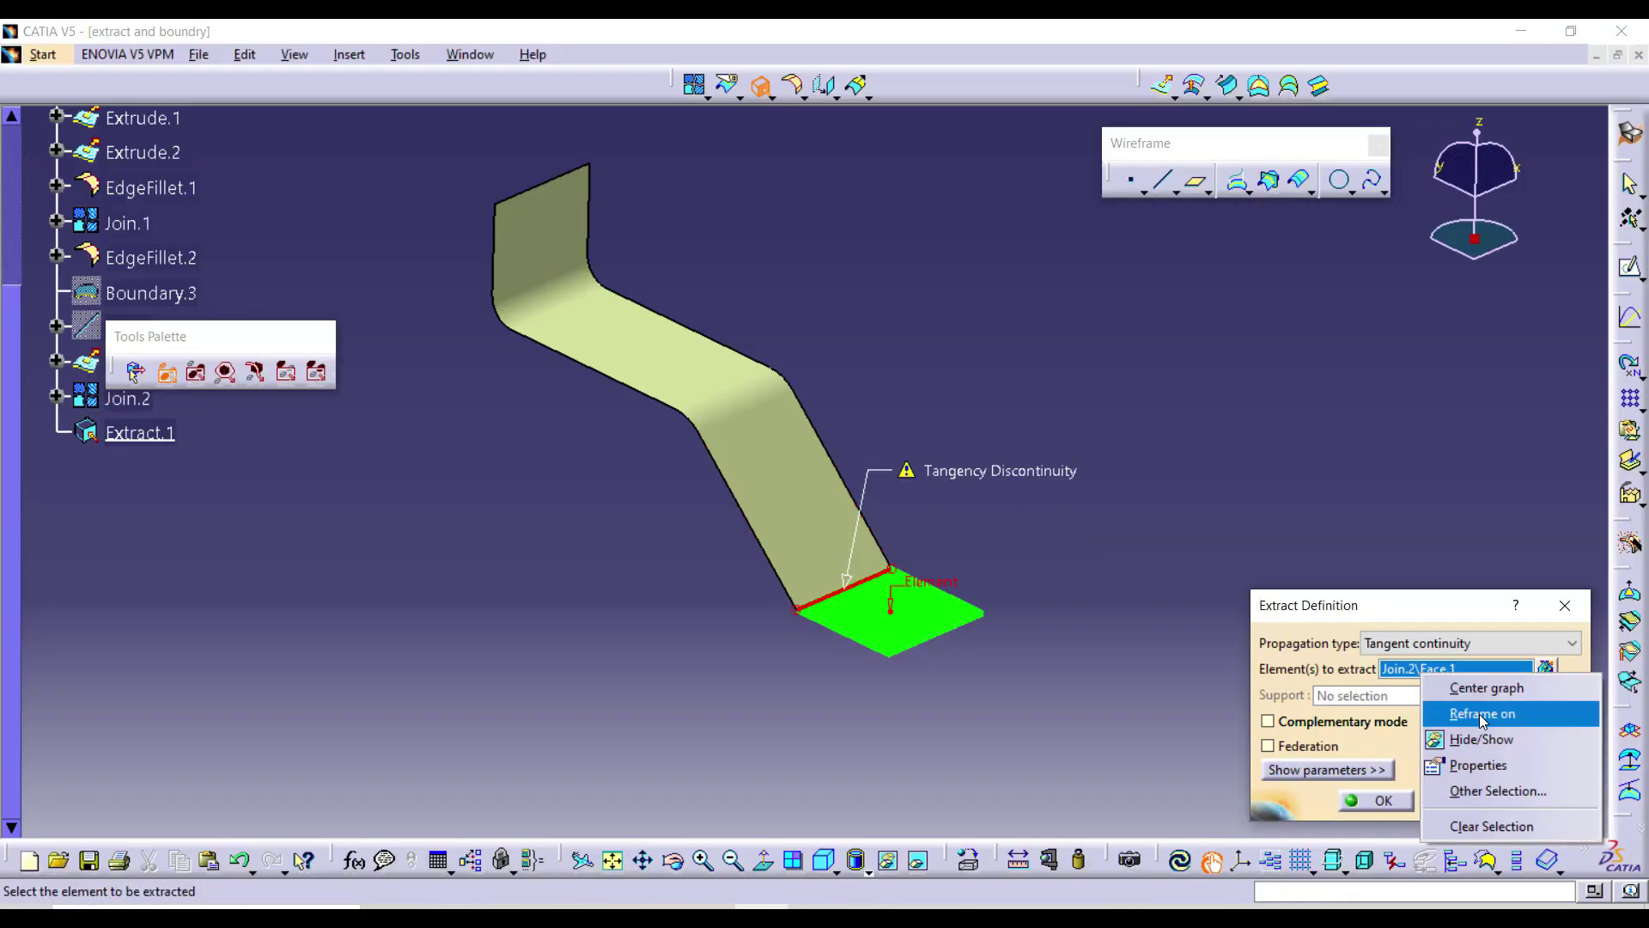
pyautogui.click(1476, 828)
pyautogui.click(801, 464)
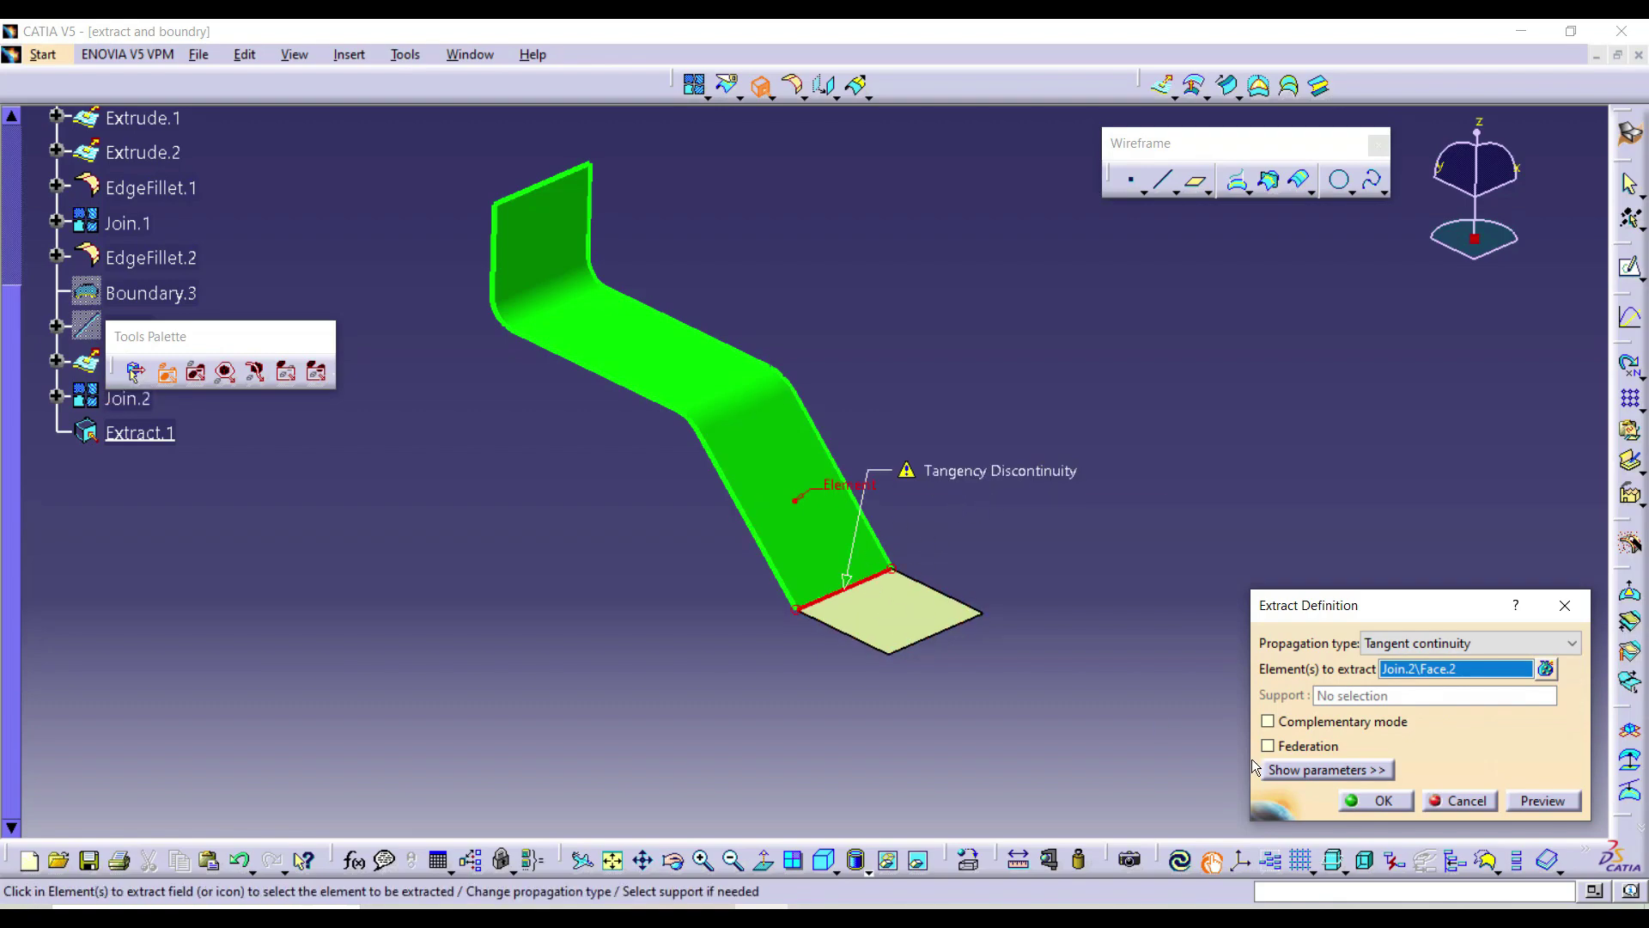
pyautogui.click(1439, 806)
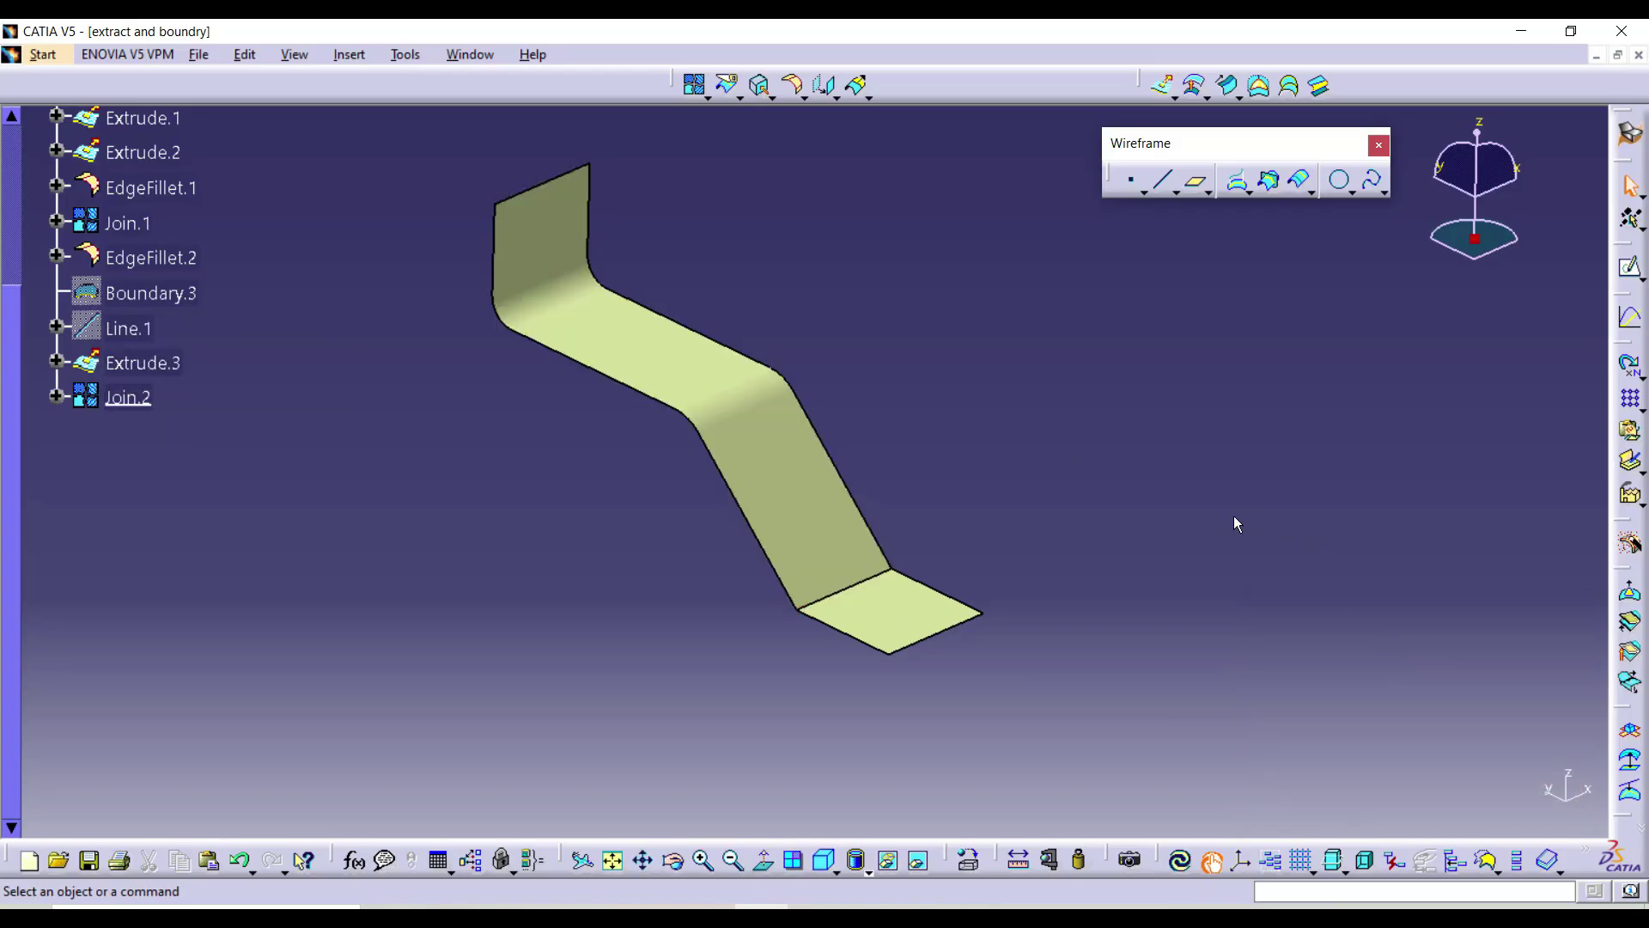
# - Try extracting the six edges along one side of the joined surface with Curvature continuity propagation, and undo the extraction
pyautogui.click(760, 85)
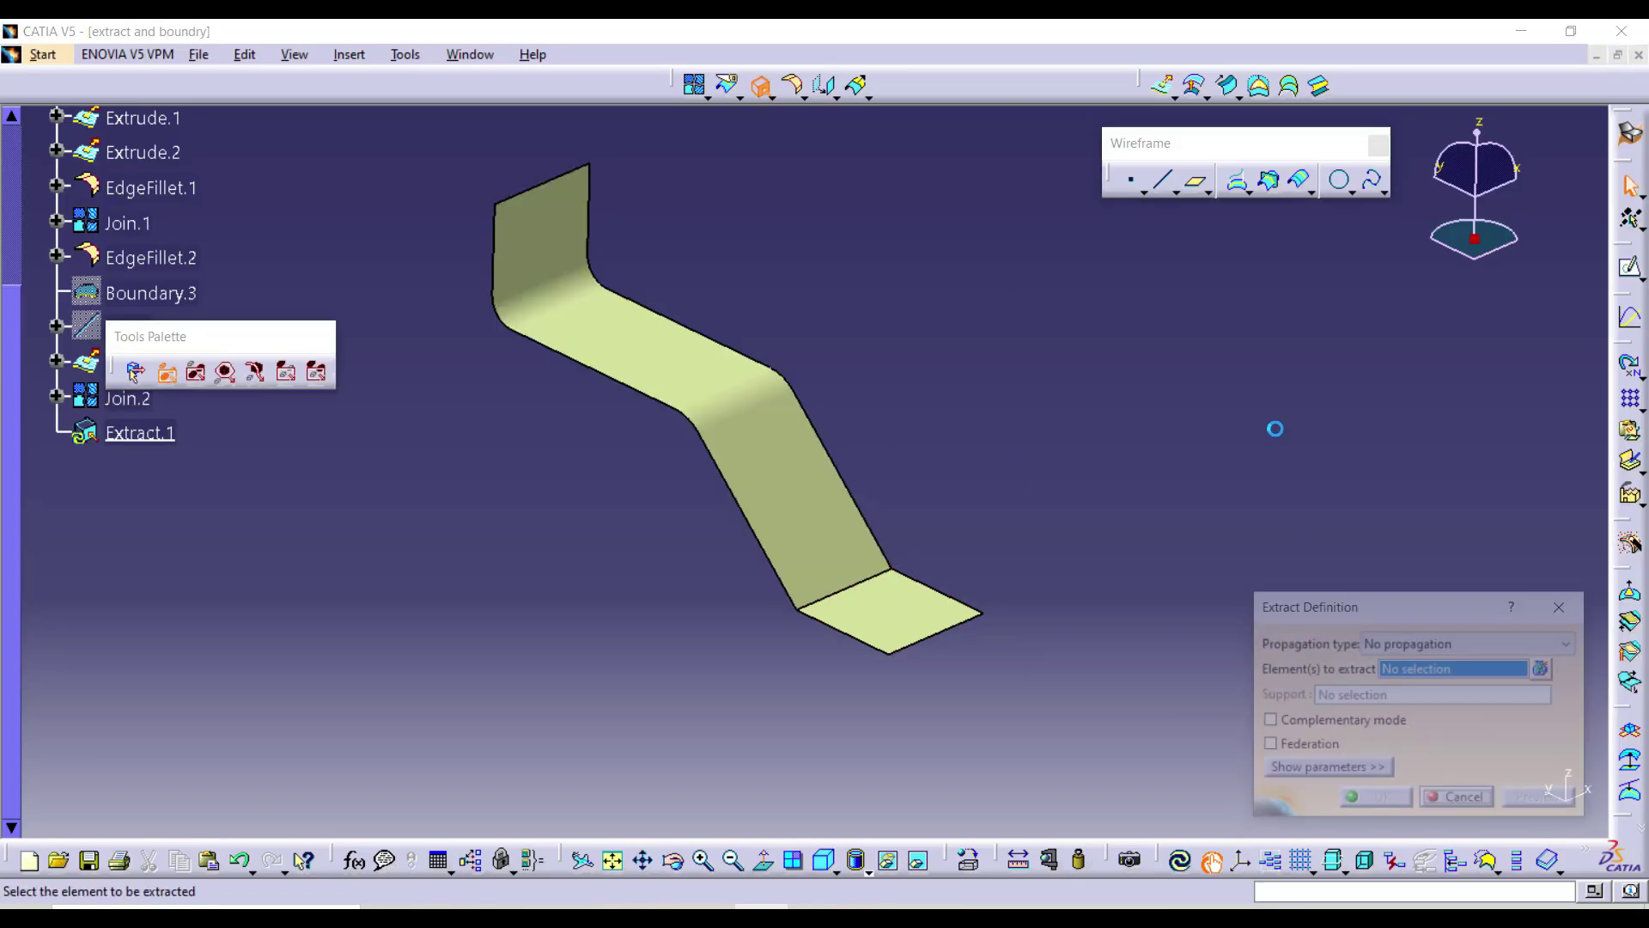
pyautogui.click(1452, 643)
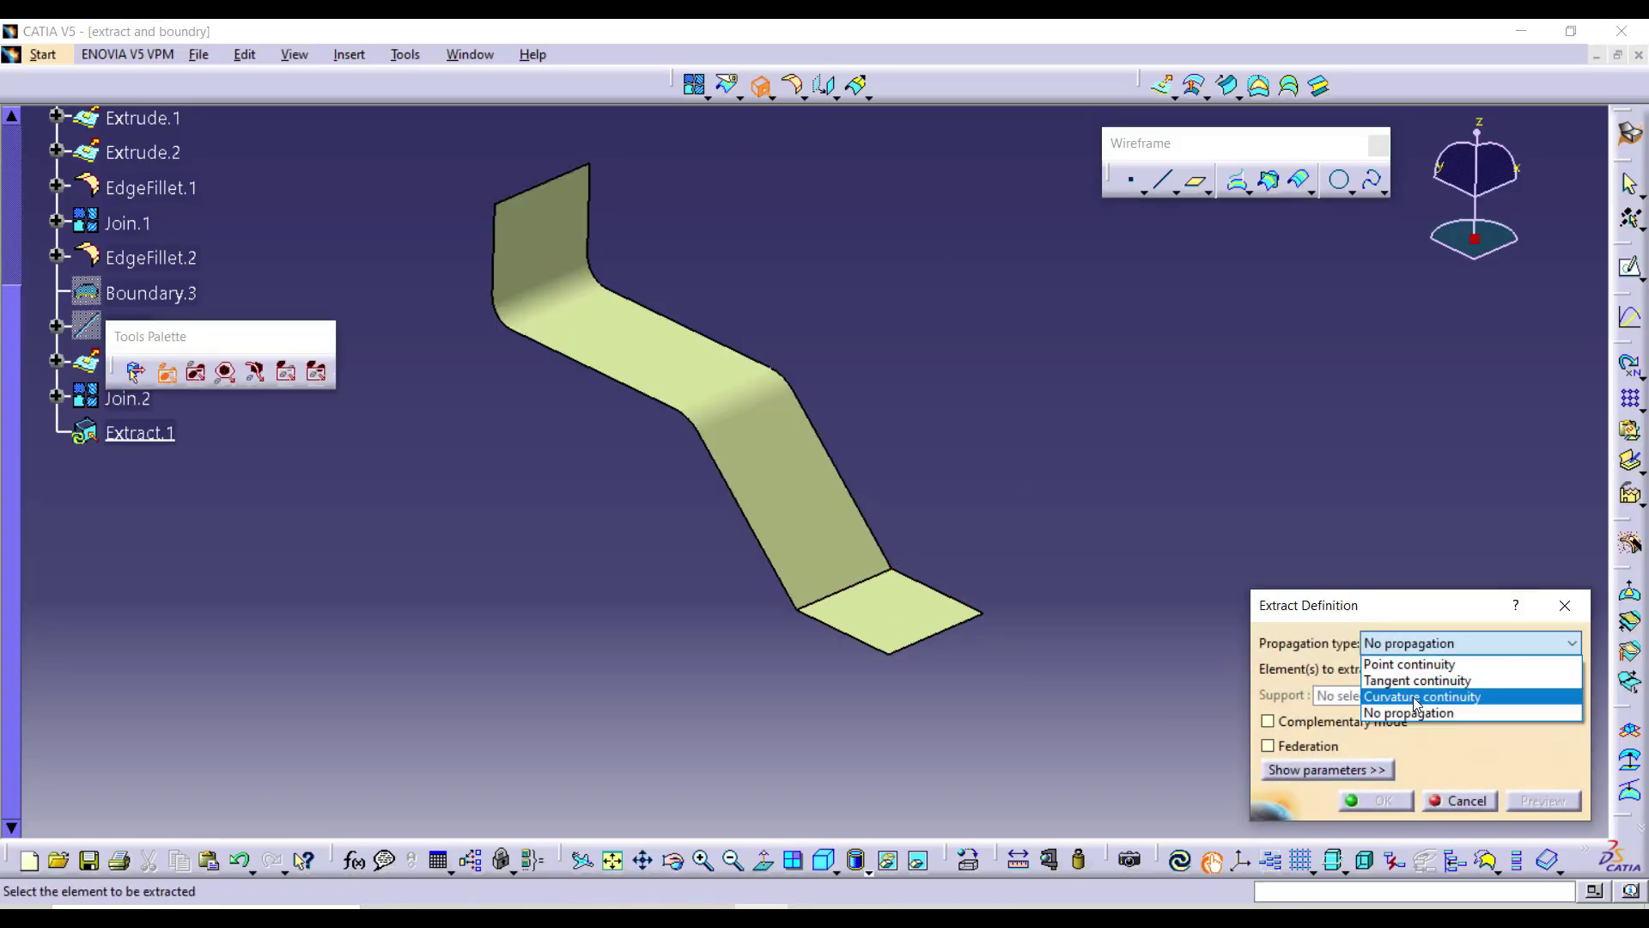
pyautogui.click(1415, 698)
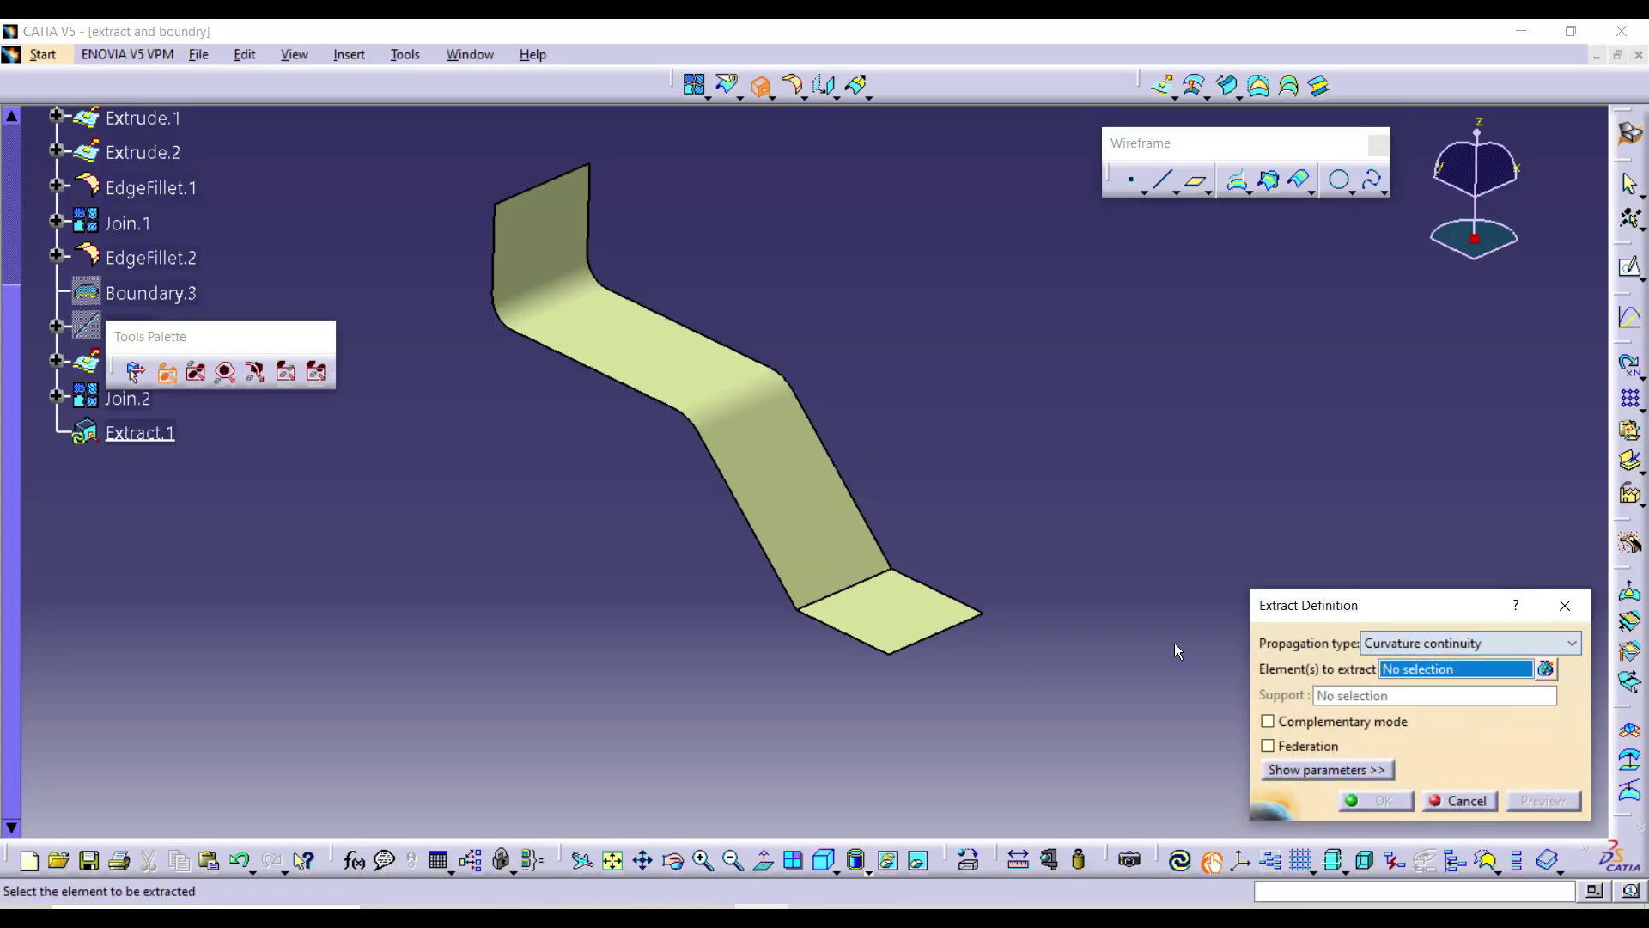
pyautogui.click(835, 627)
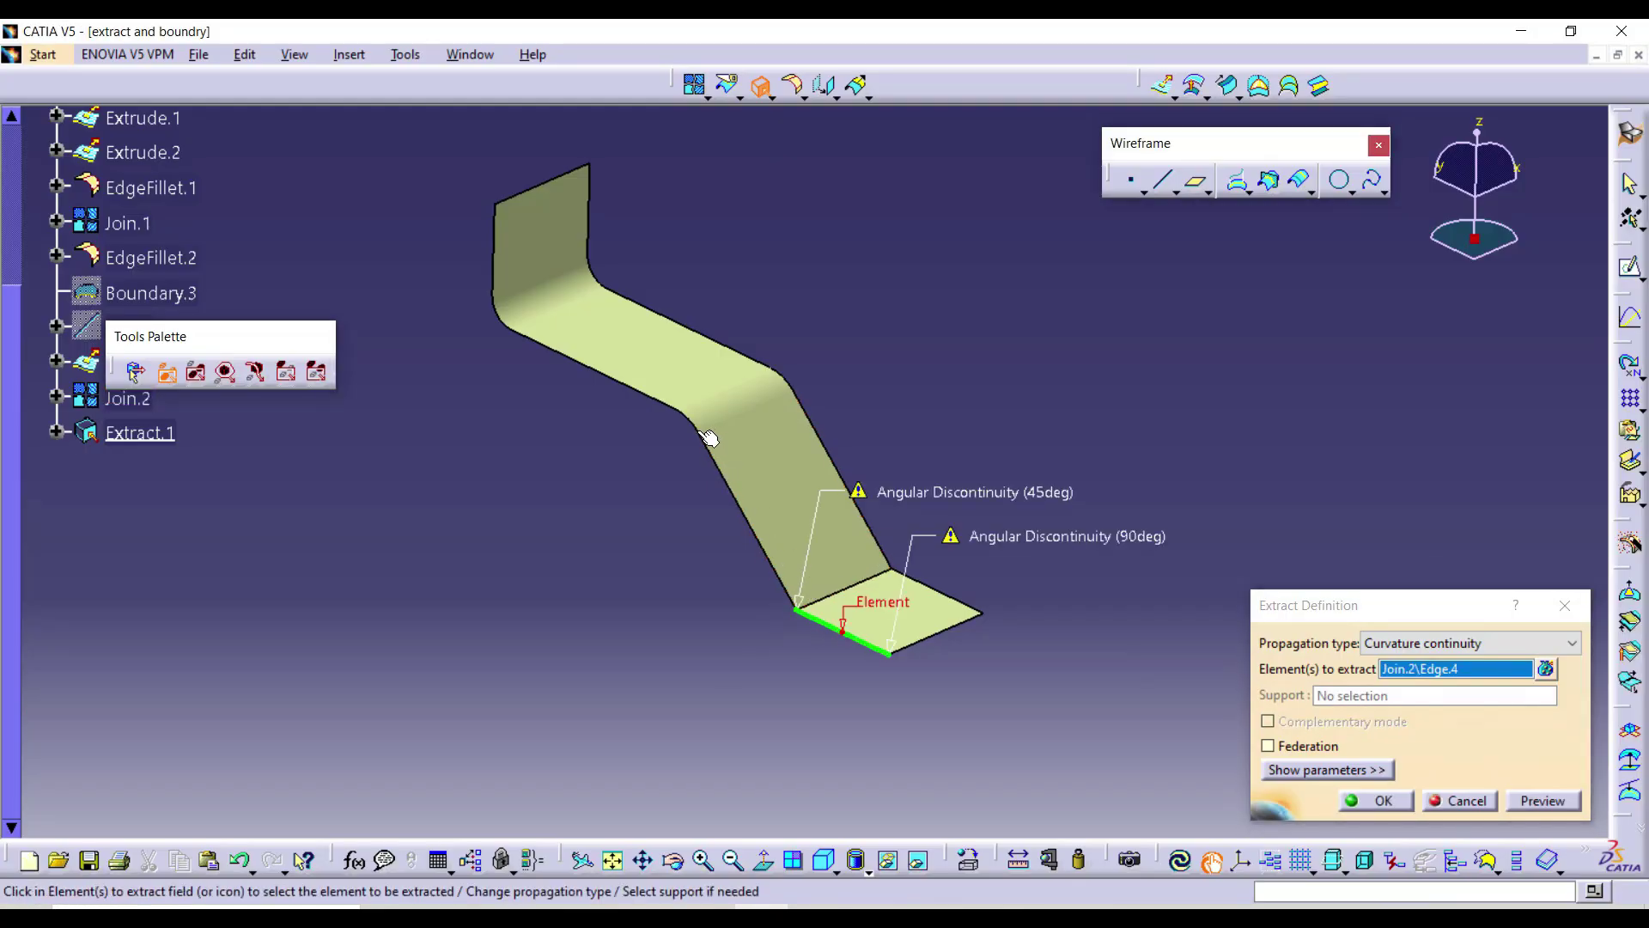
pyautogui.click(1549, 668)
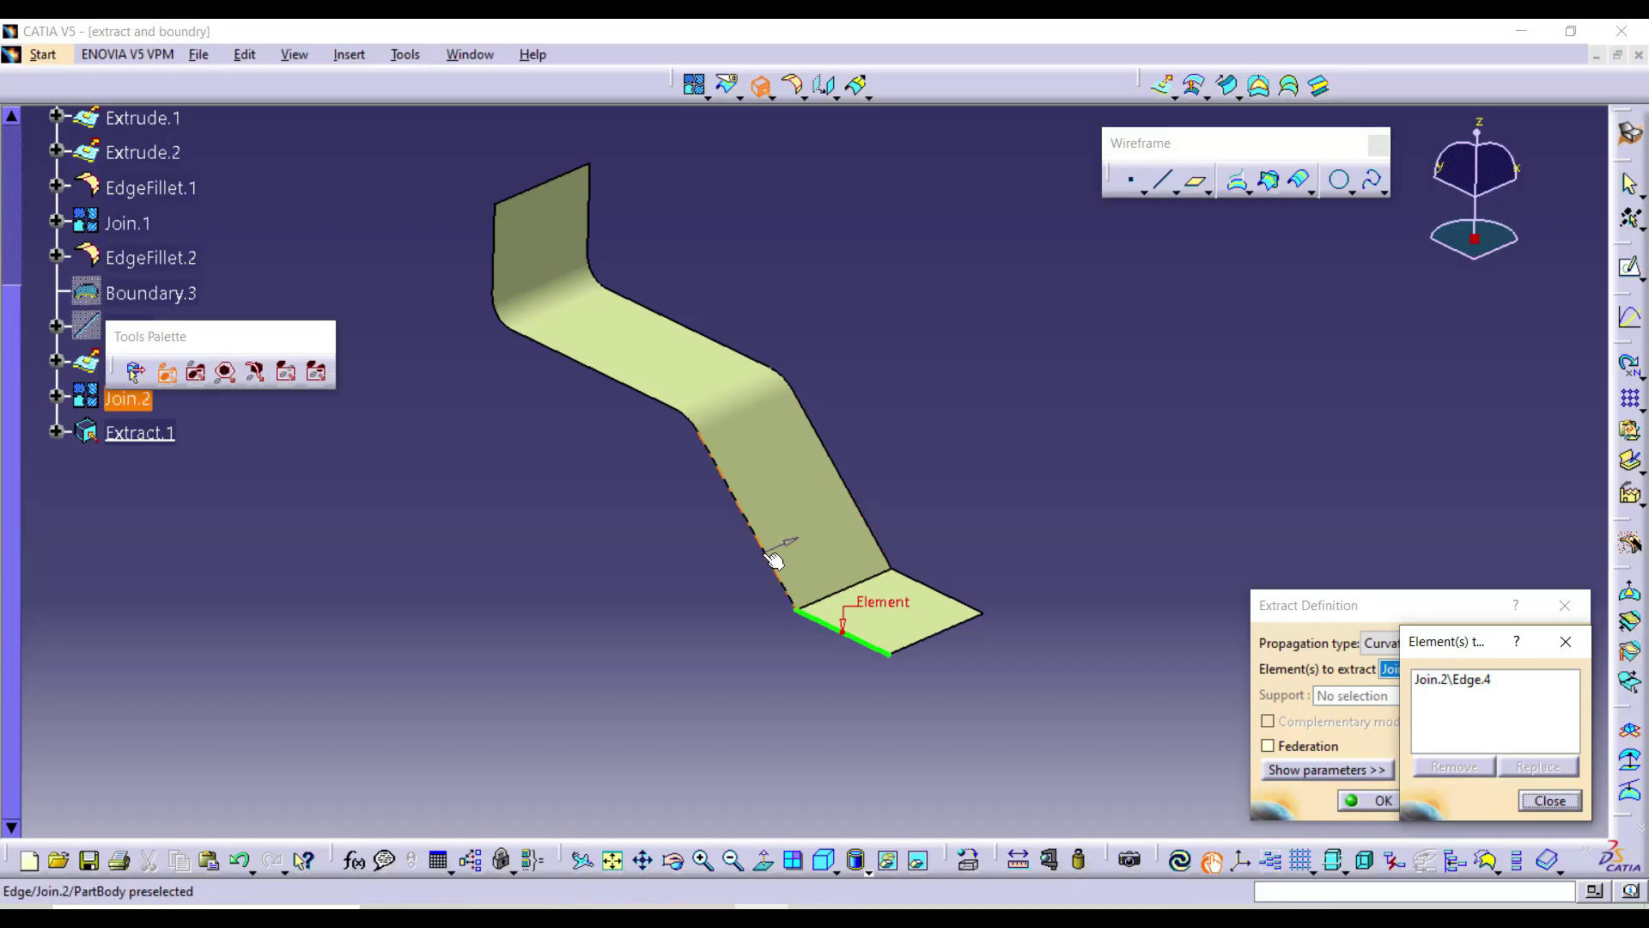
pyautogui.click(747, 511)
pyautogui.click(689, 419)
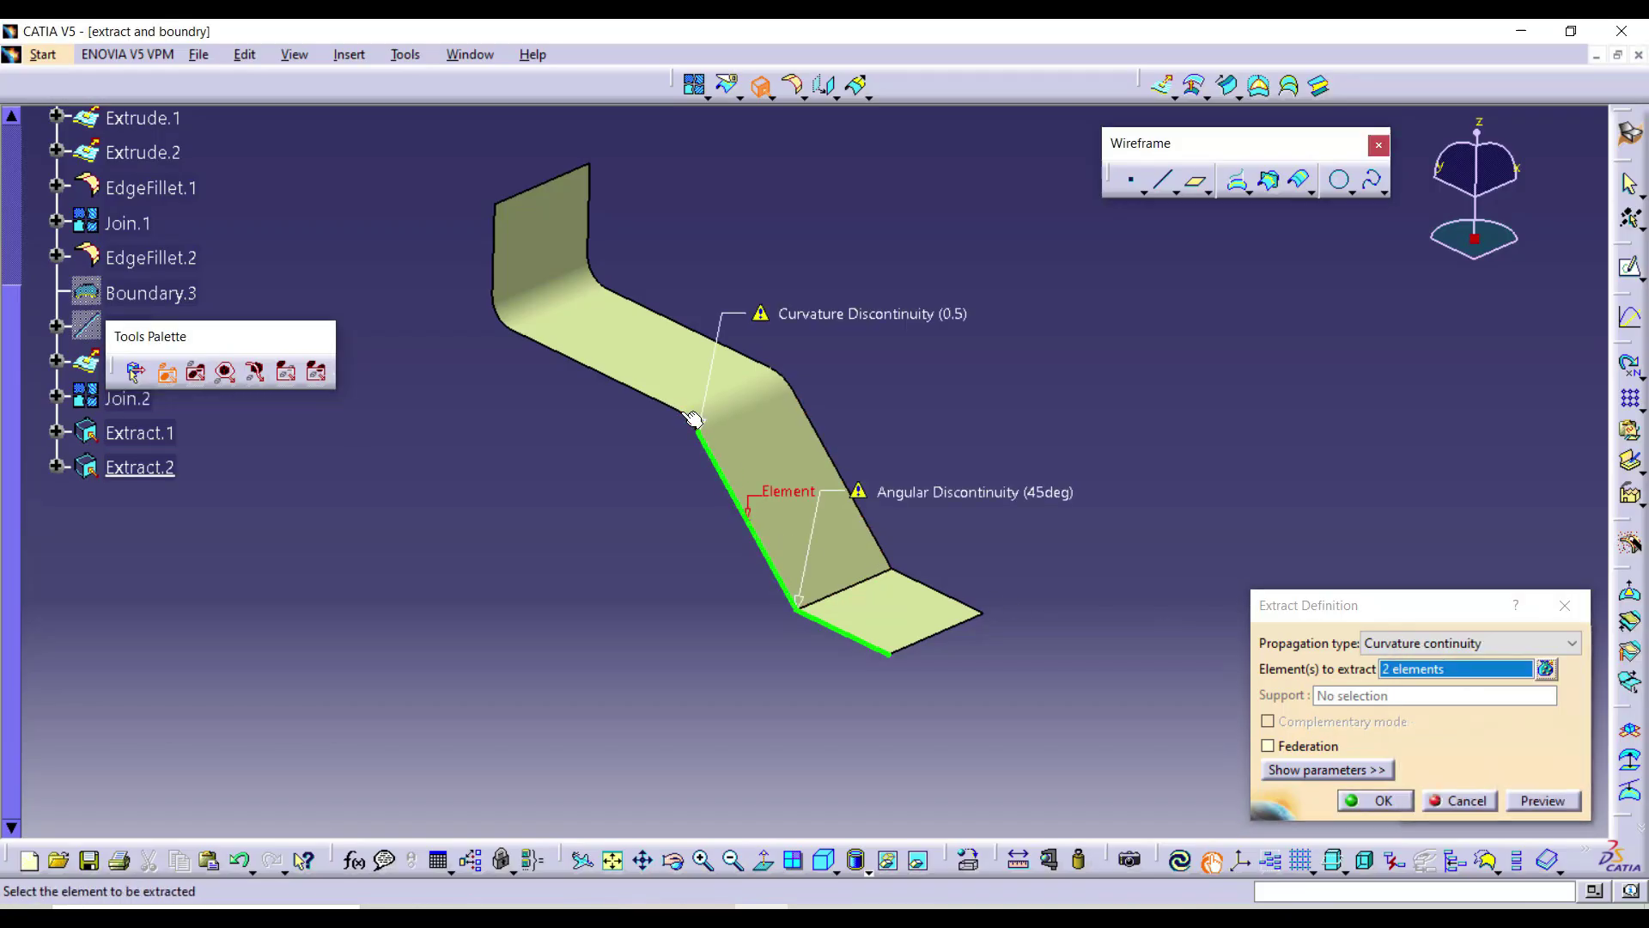
pyautogui.click(642, 392)
pyautogui.click(498, 311)
pyautogui.click(505, 262)
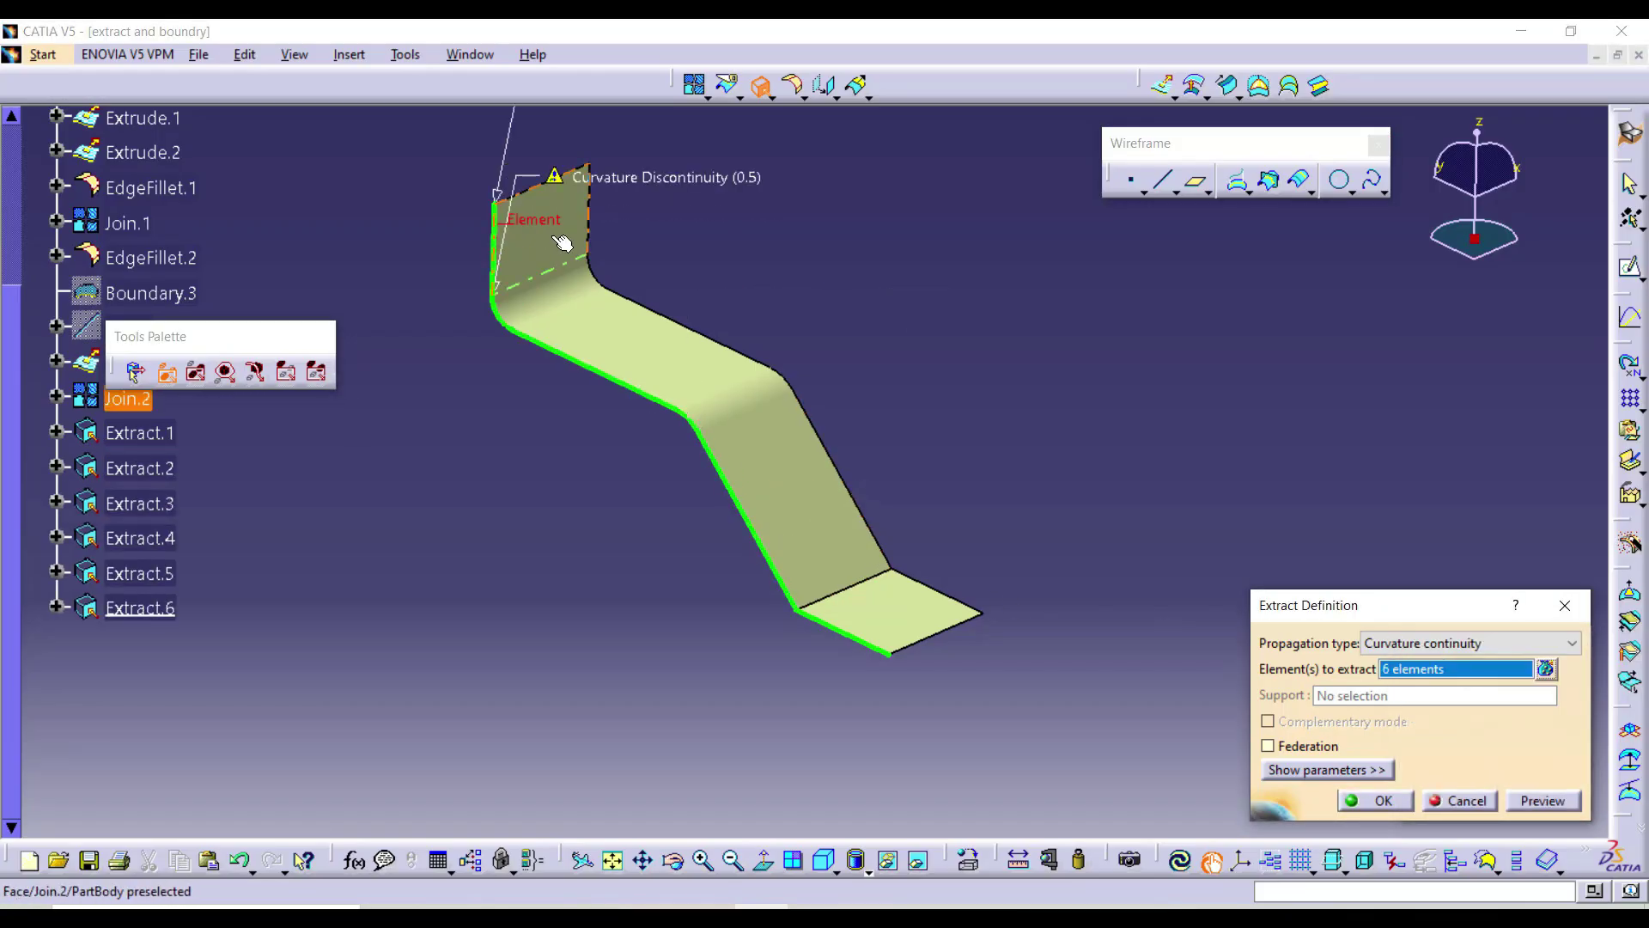
pyautogui.click(1379, 803)
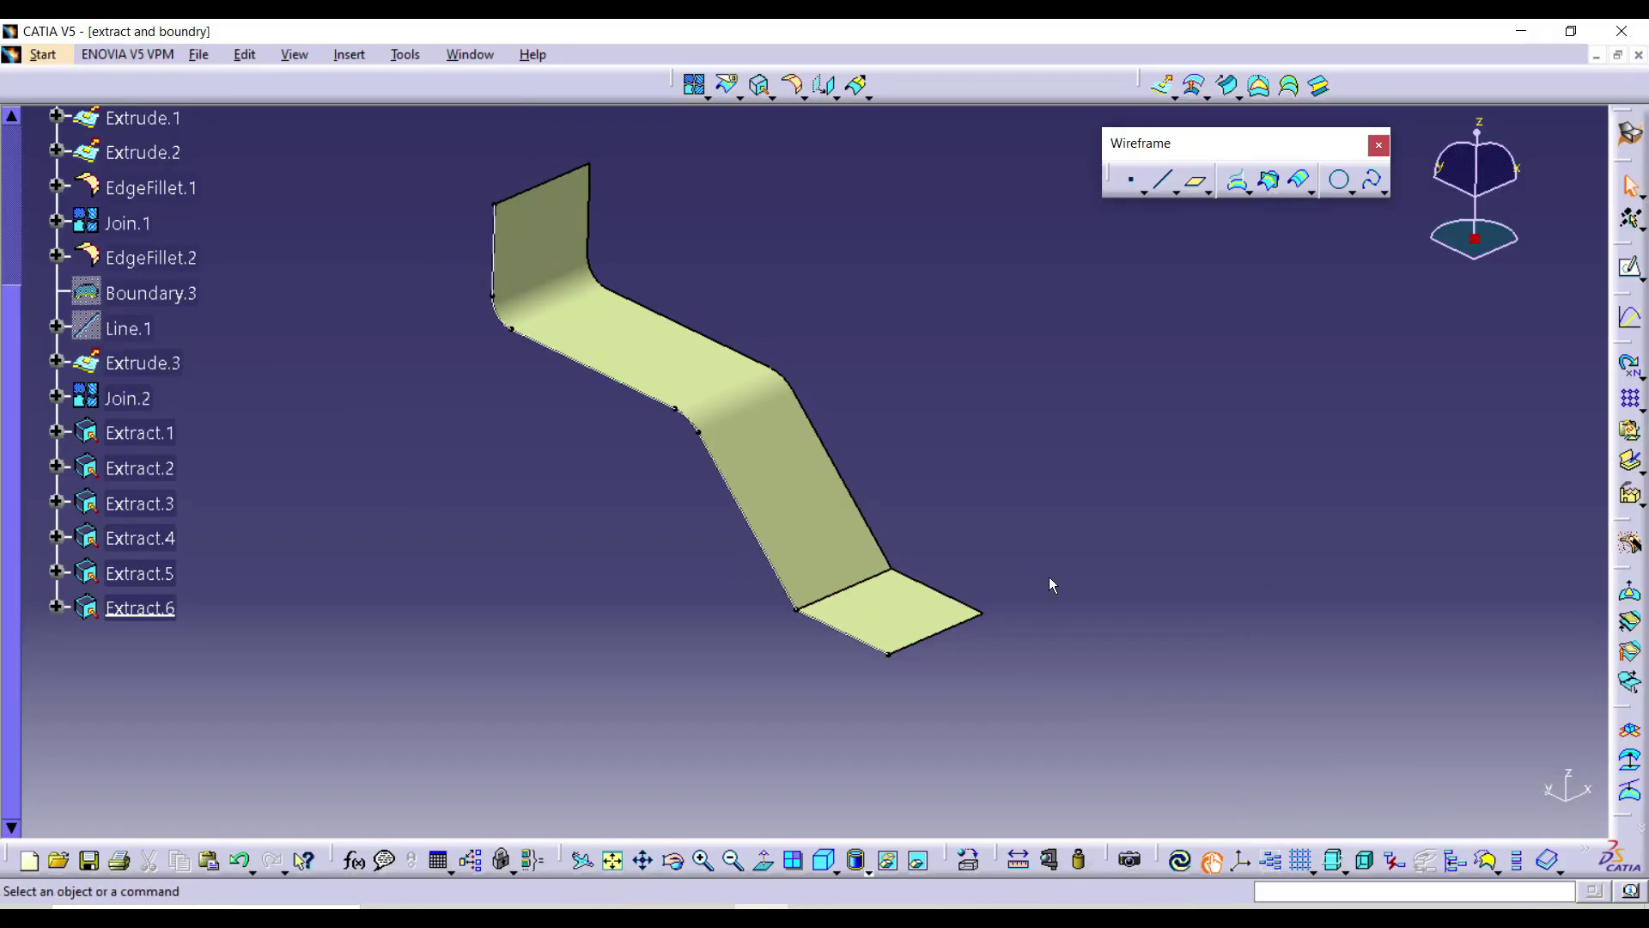
pyautogui.hotkey('ctrl', 'z')
# - Extract from the joined surface's sloped face with Point continuity propagation
pyautogui.click(802, 97)
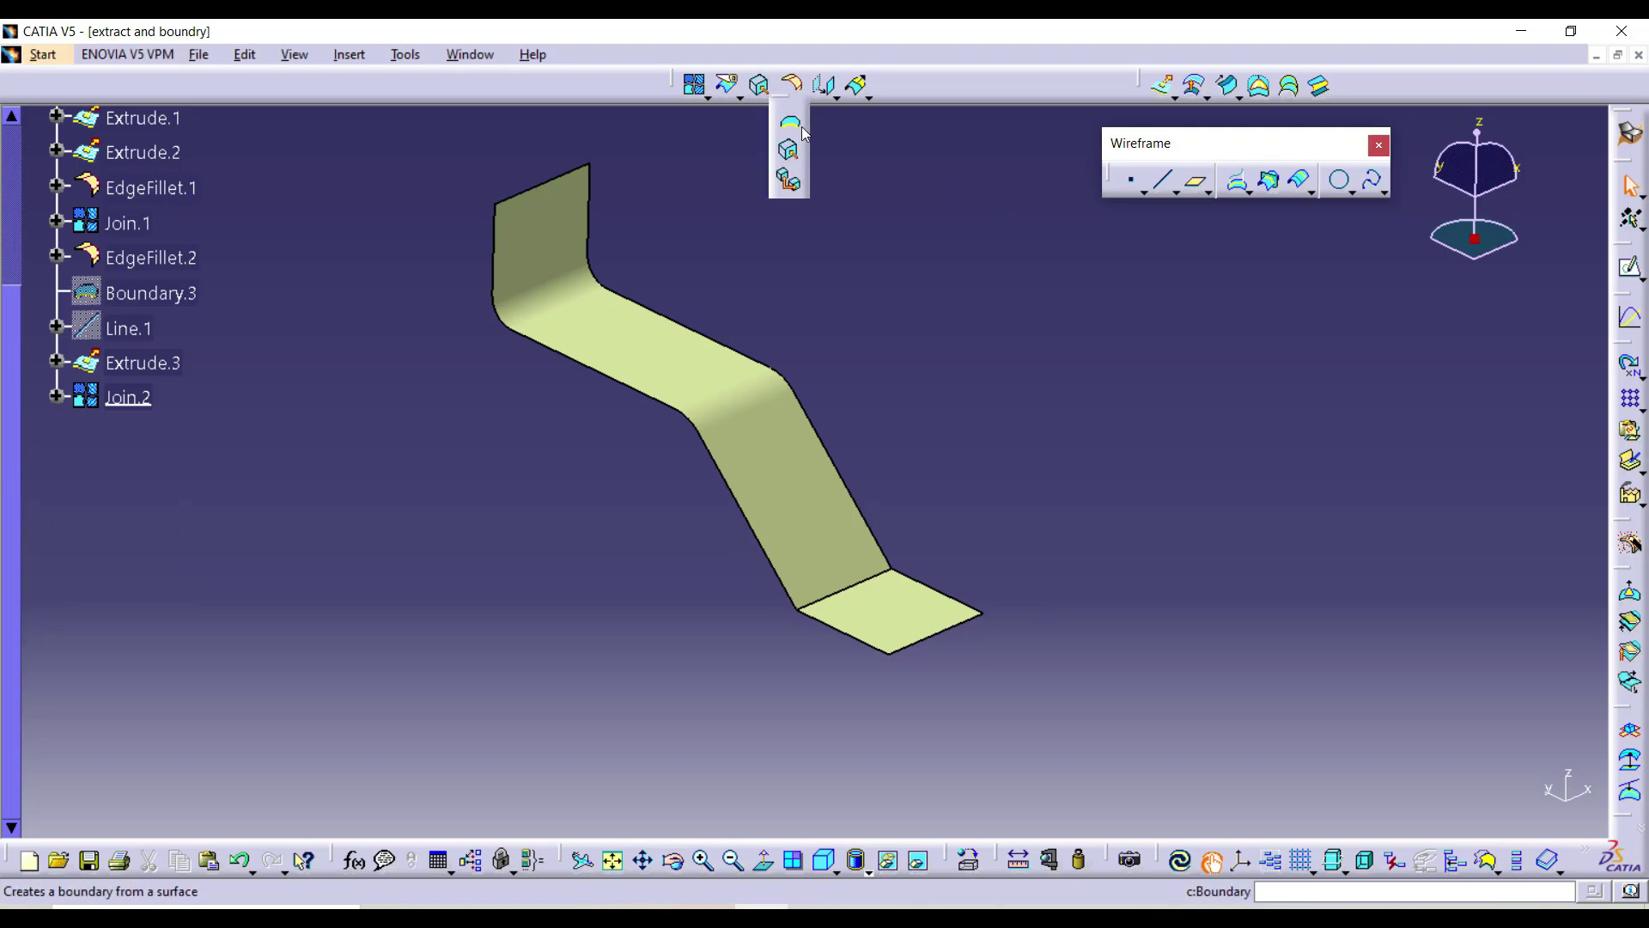
pyautogui.click(789, 149)
pyautogui.click(1468, 642)
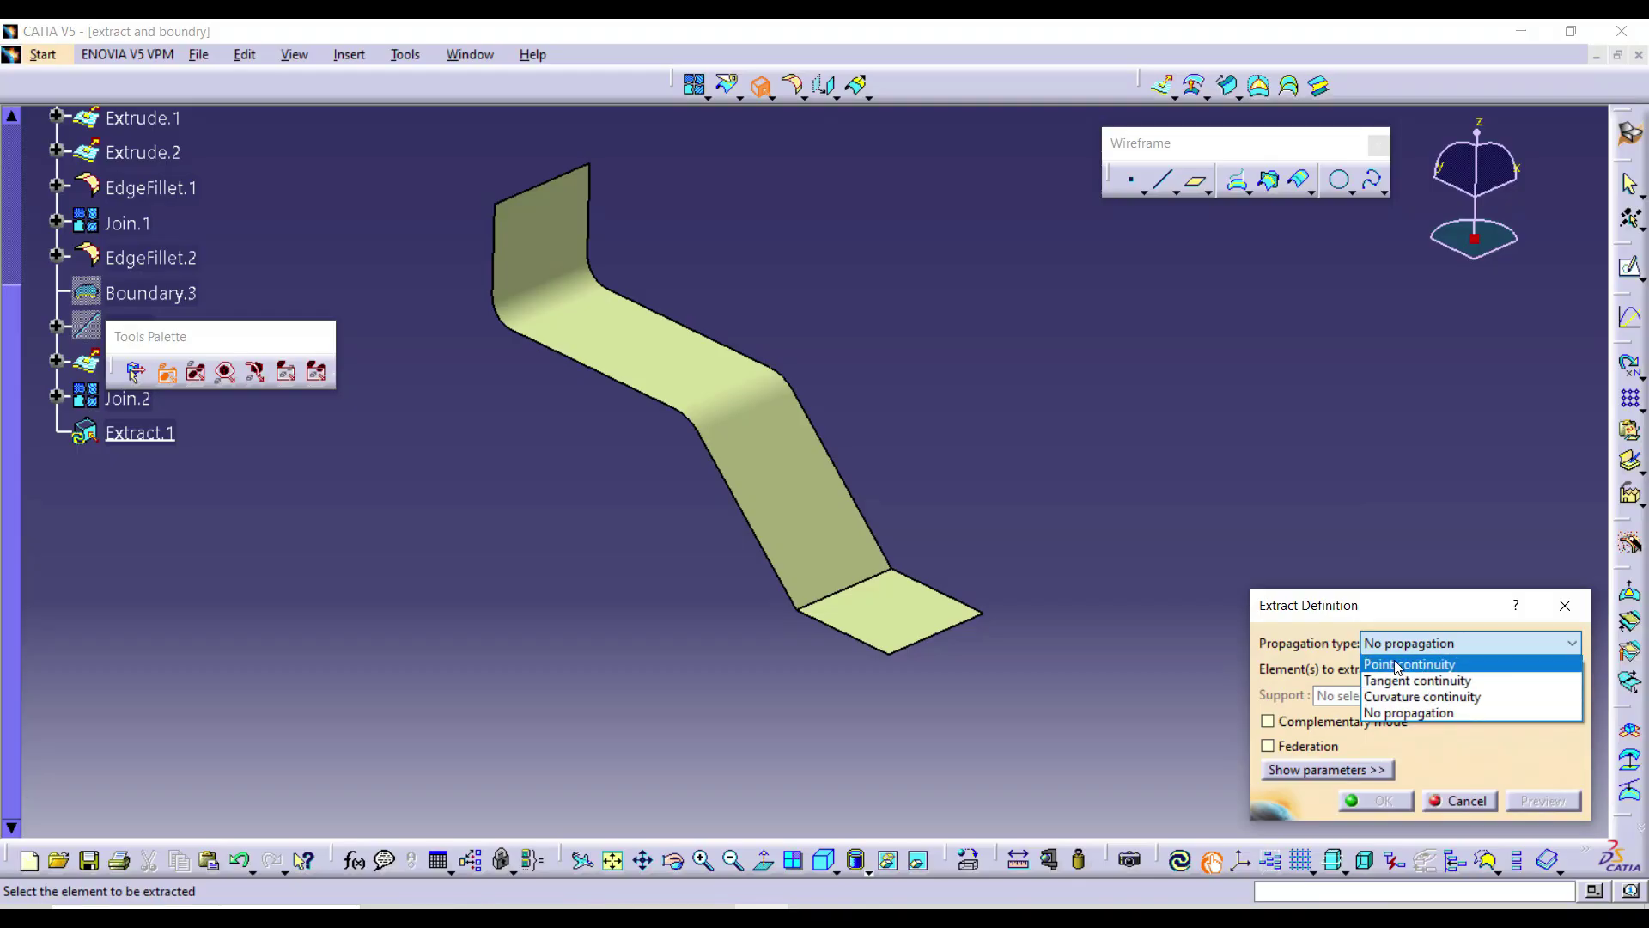
pyautogui.click(1397, 667)
pyautogui.click(829, 494)
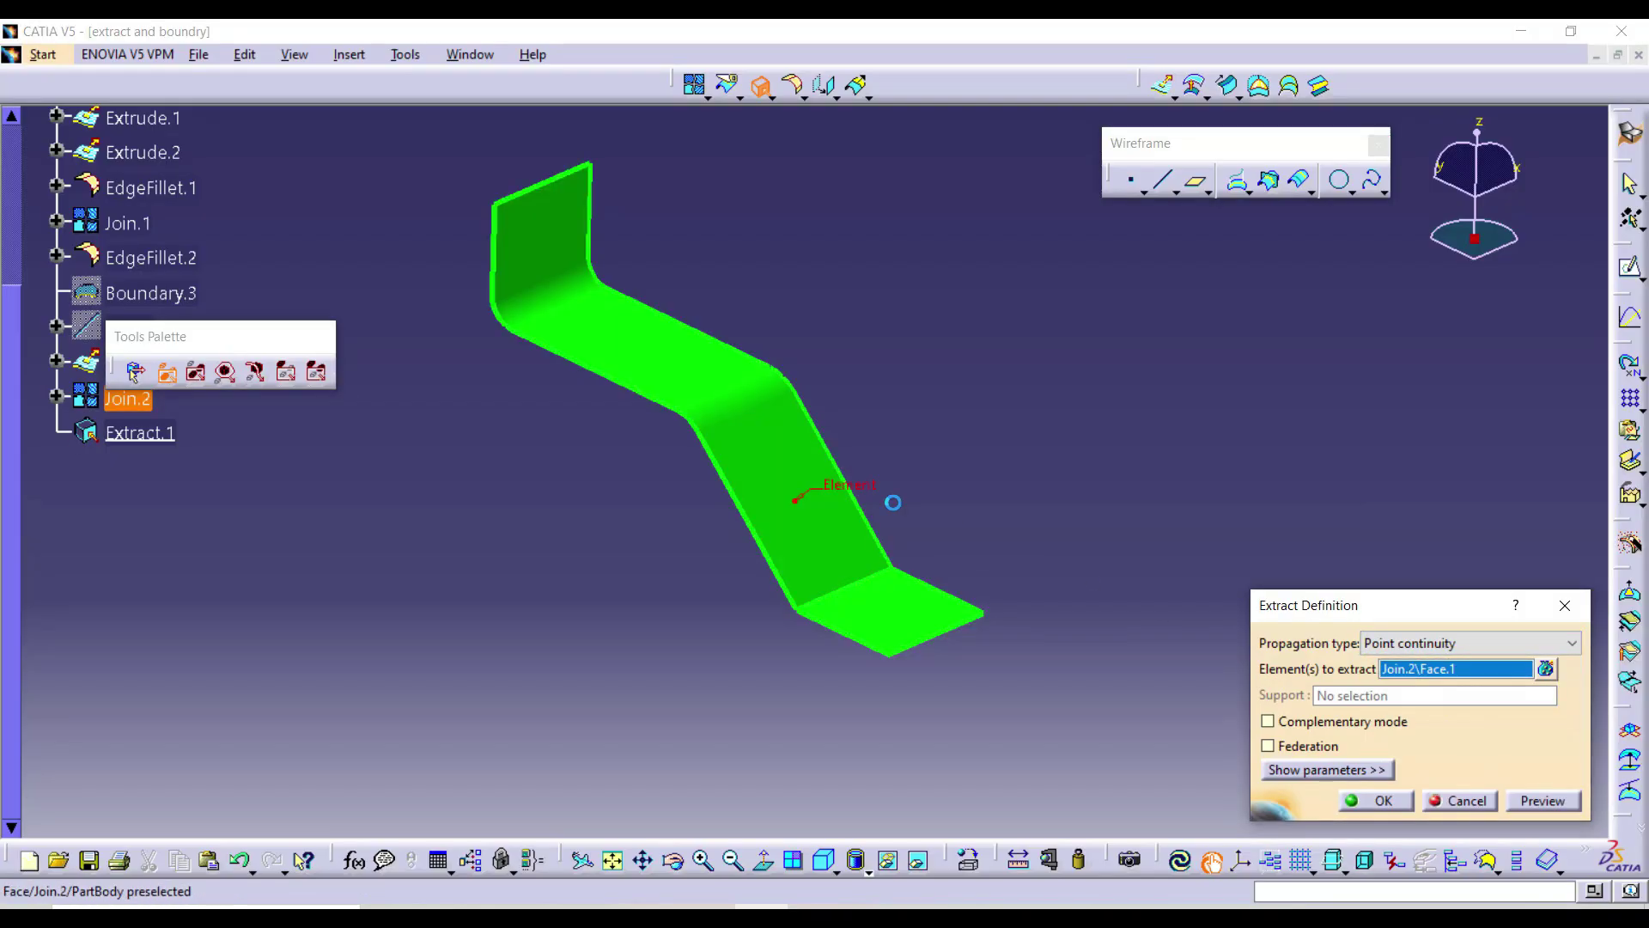
pyautogui.click(1375, 800)
# - Hide the joined surface Join.2 to isolate the Point continuity extract
pyautogui.click(140, 433)
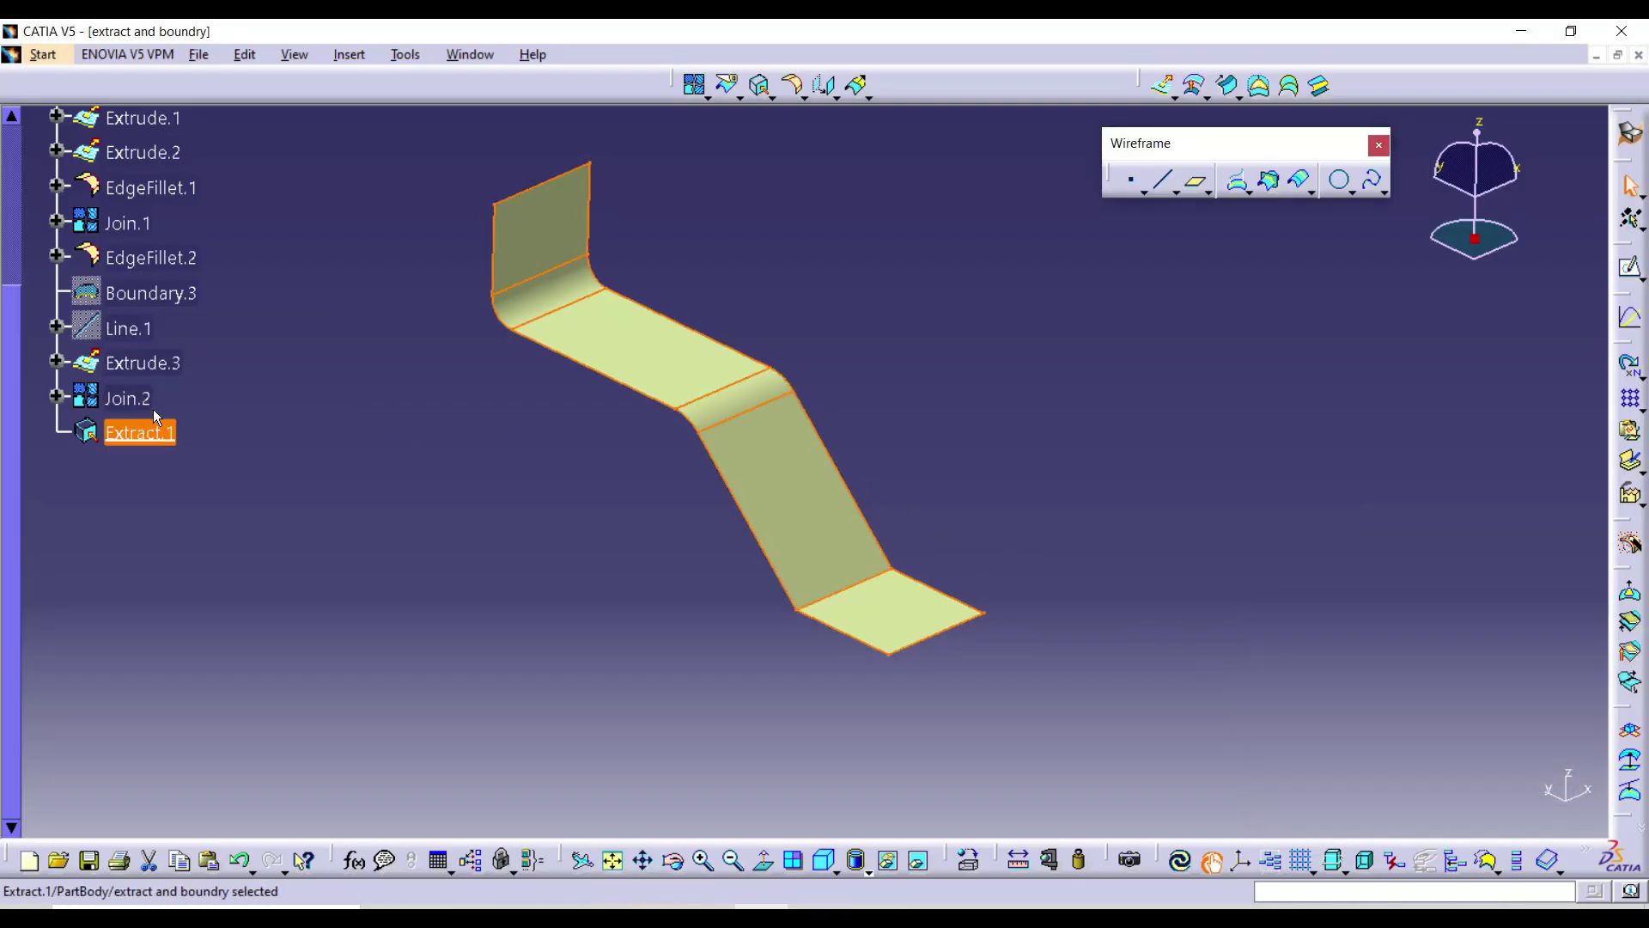
pyautogui.click(266, 421)
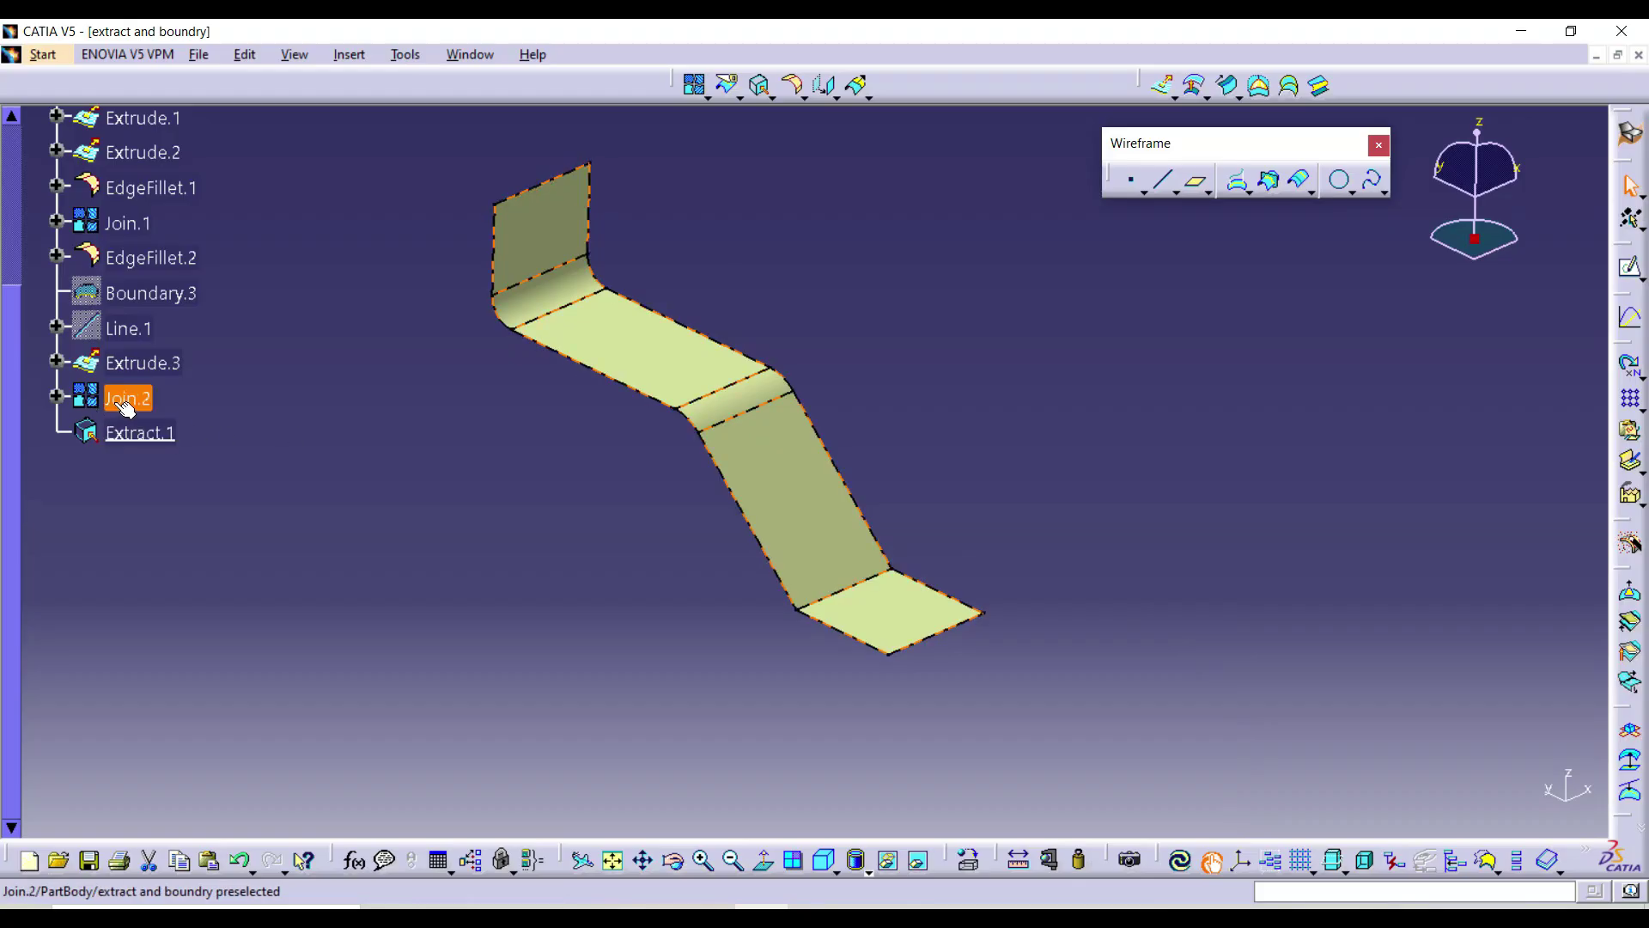
pyautogui.rightClick(142, 398)
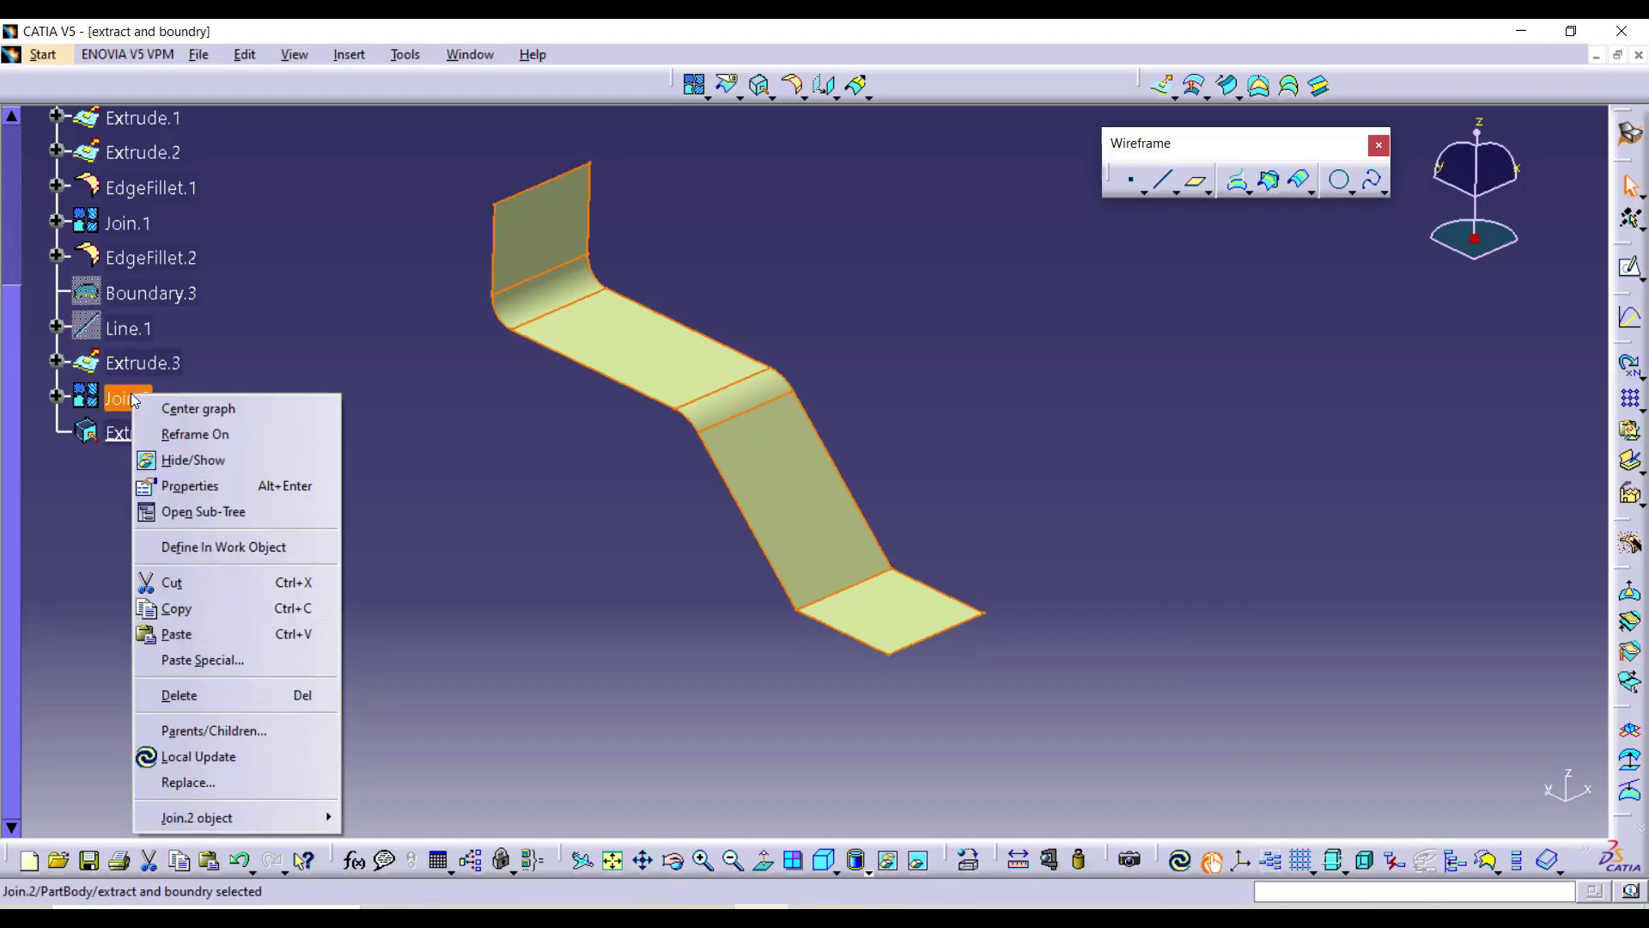
pyautogui.click(199, 460)
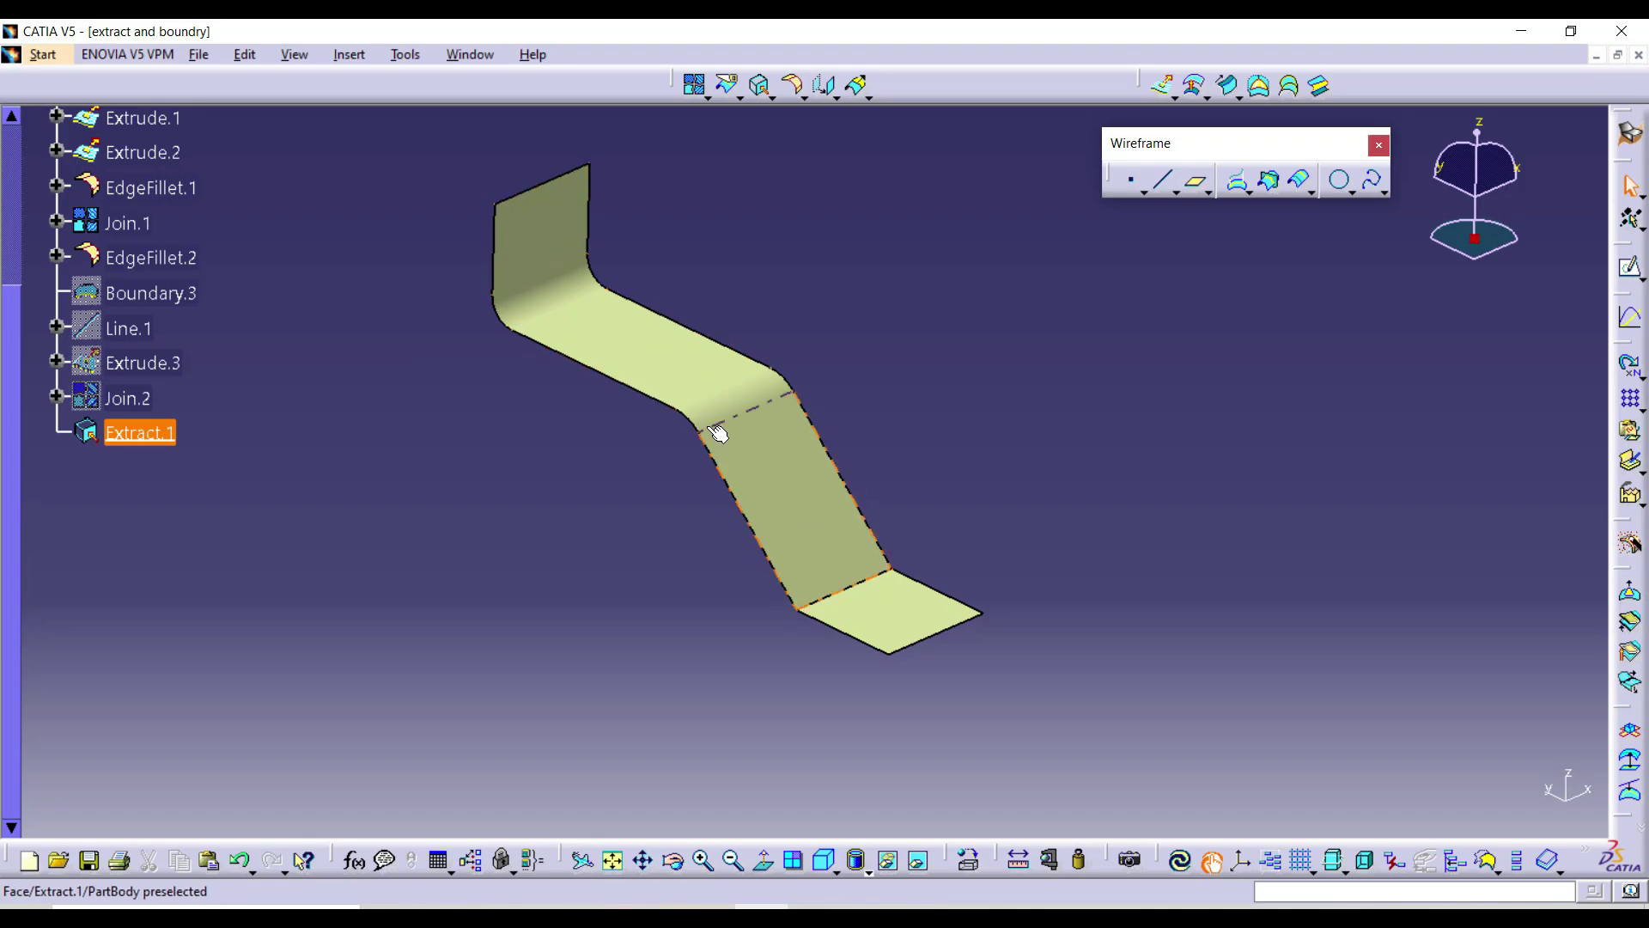
# - Delete the Point continuity extract and show the joined surface Join.2 again
pyautogui.click(218, 439)
pyautogui.rightClick(137, 432)
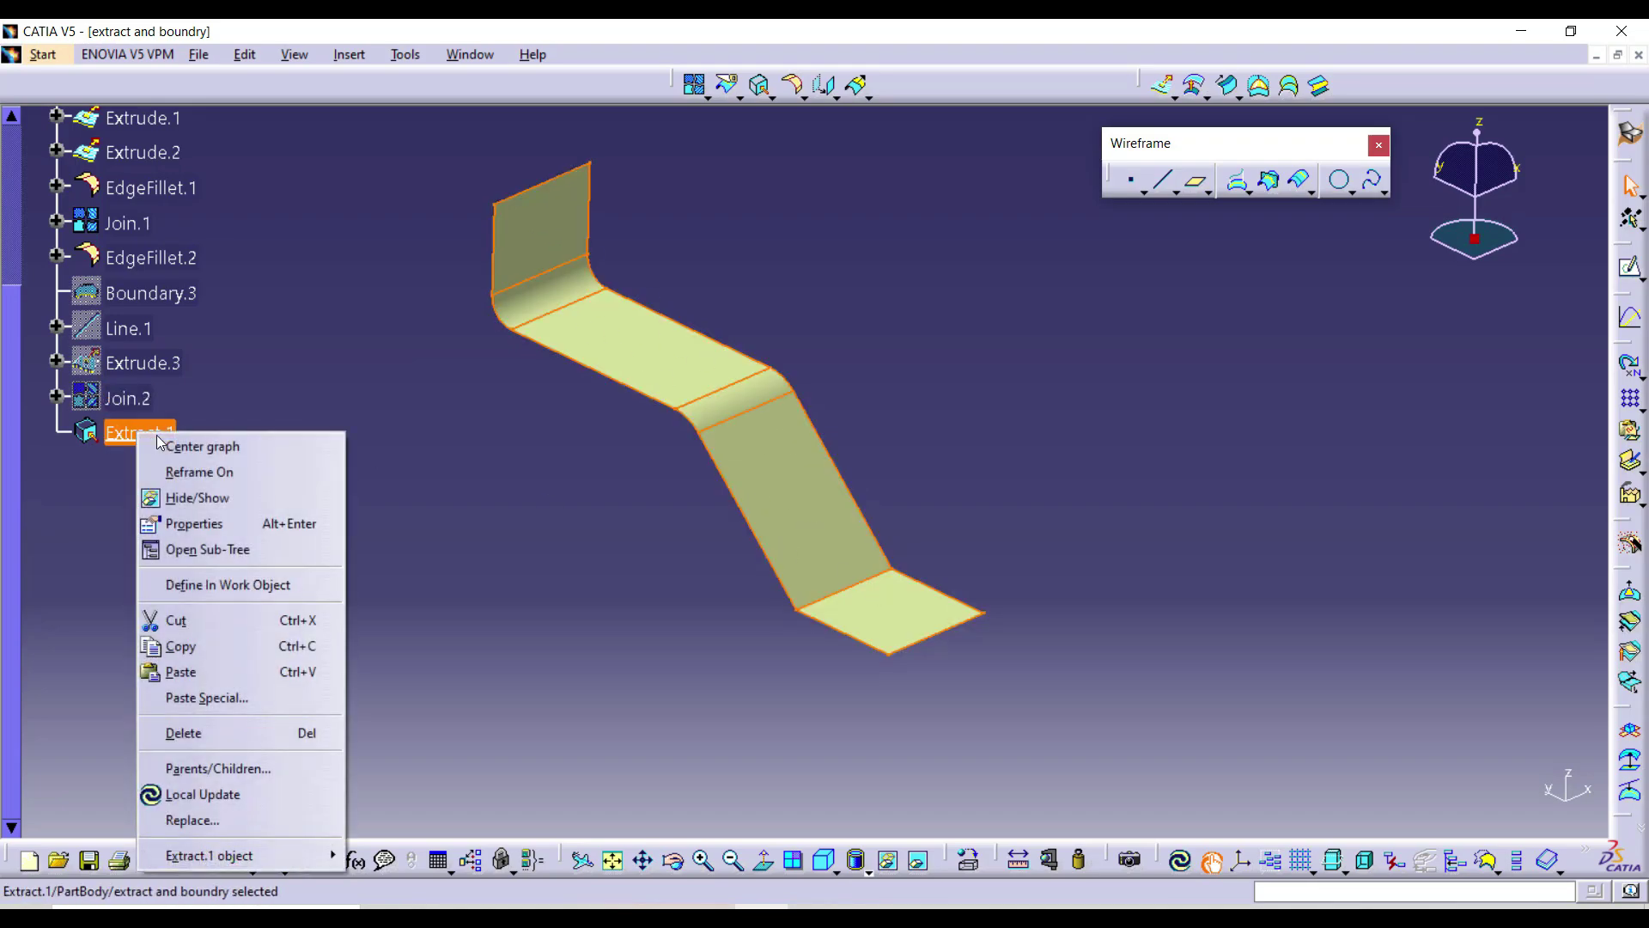
pyautogui.click(172, 733)
pyautogui.click(1468, 801)
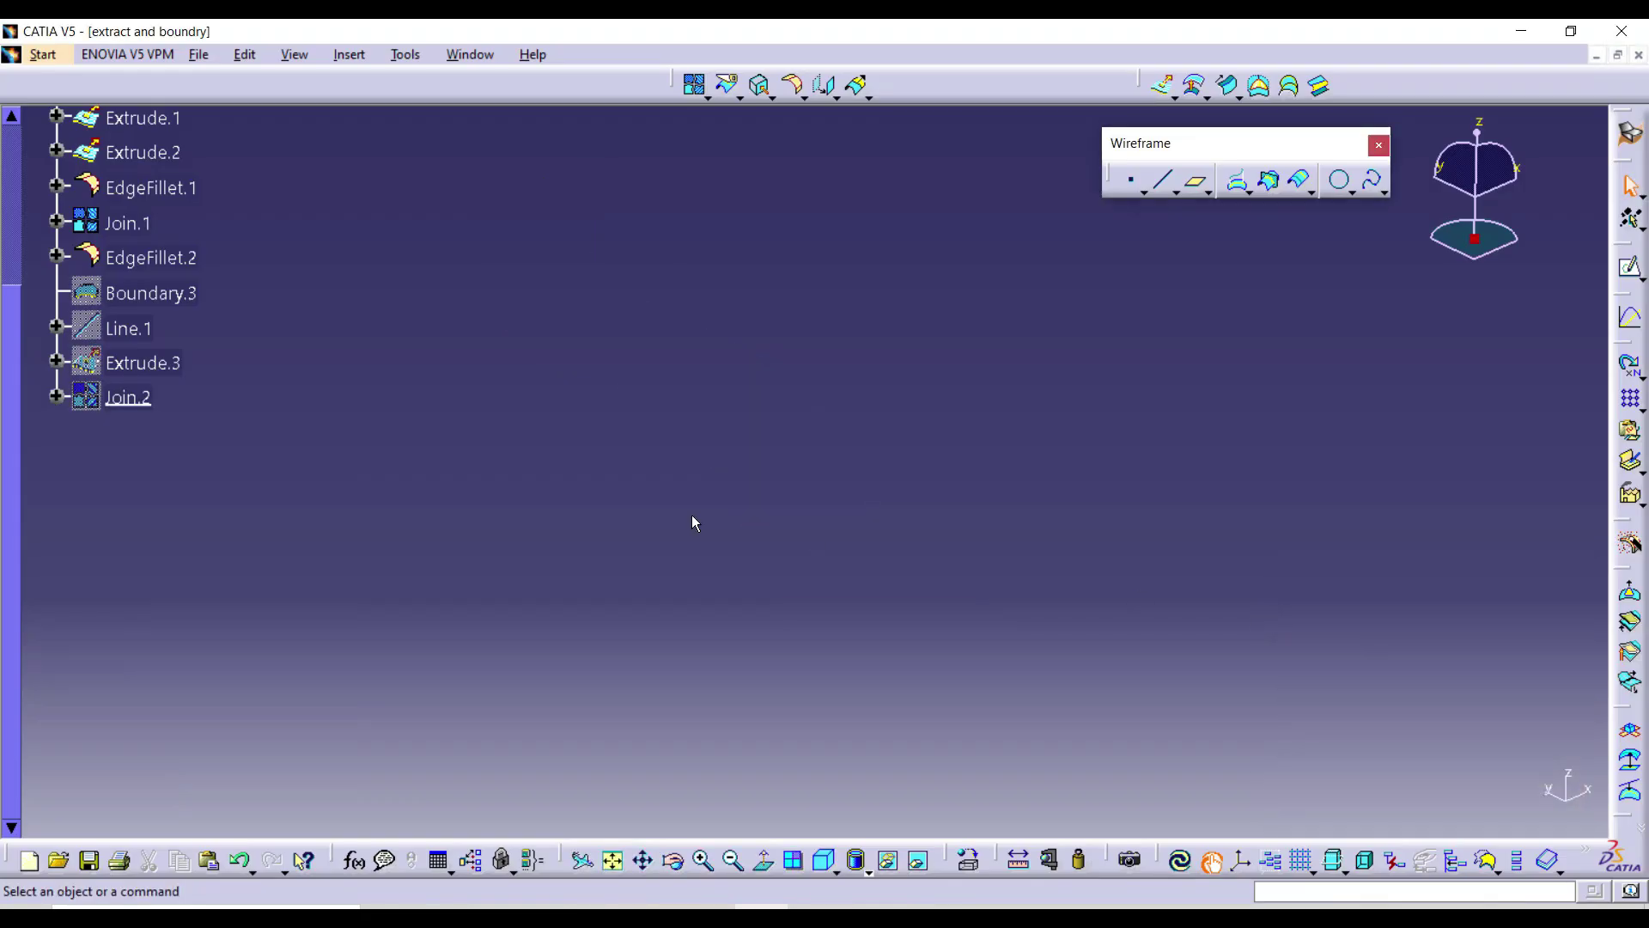
pyautogui.rightClick(129, 397)
pyautogui.click(176, 469)
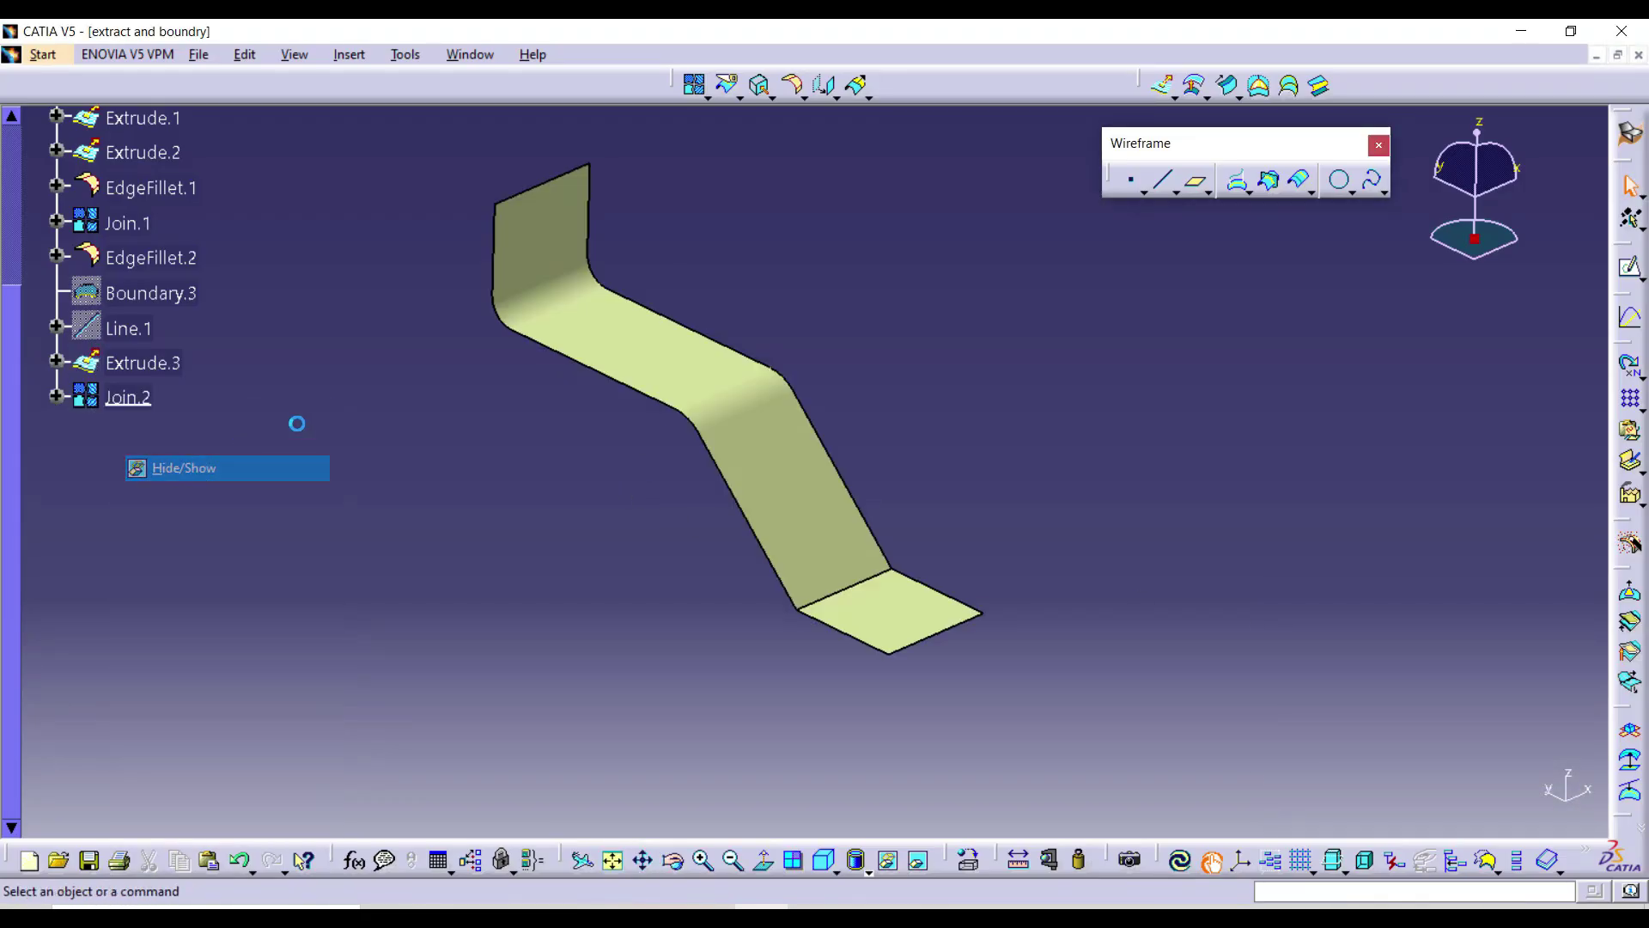
# - Extract from the joined surface's sloped face with Tangent continuity propagation
pyautogui.click(761, 87)
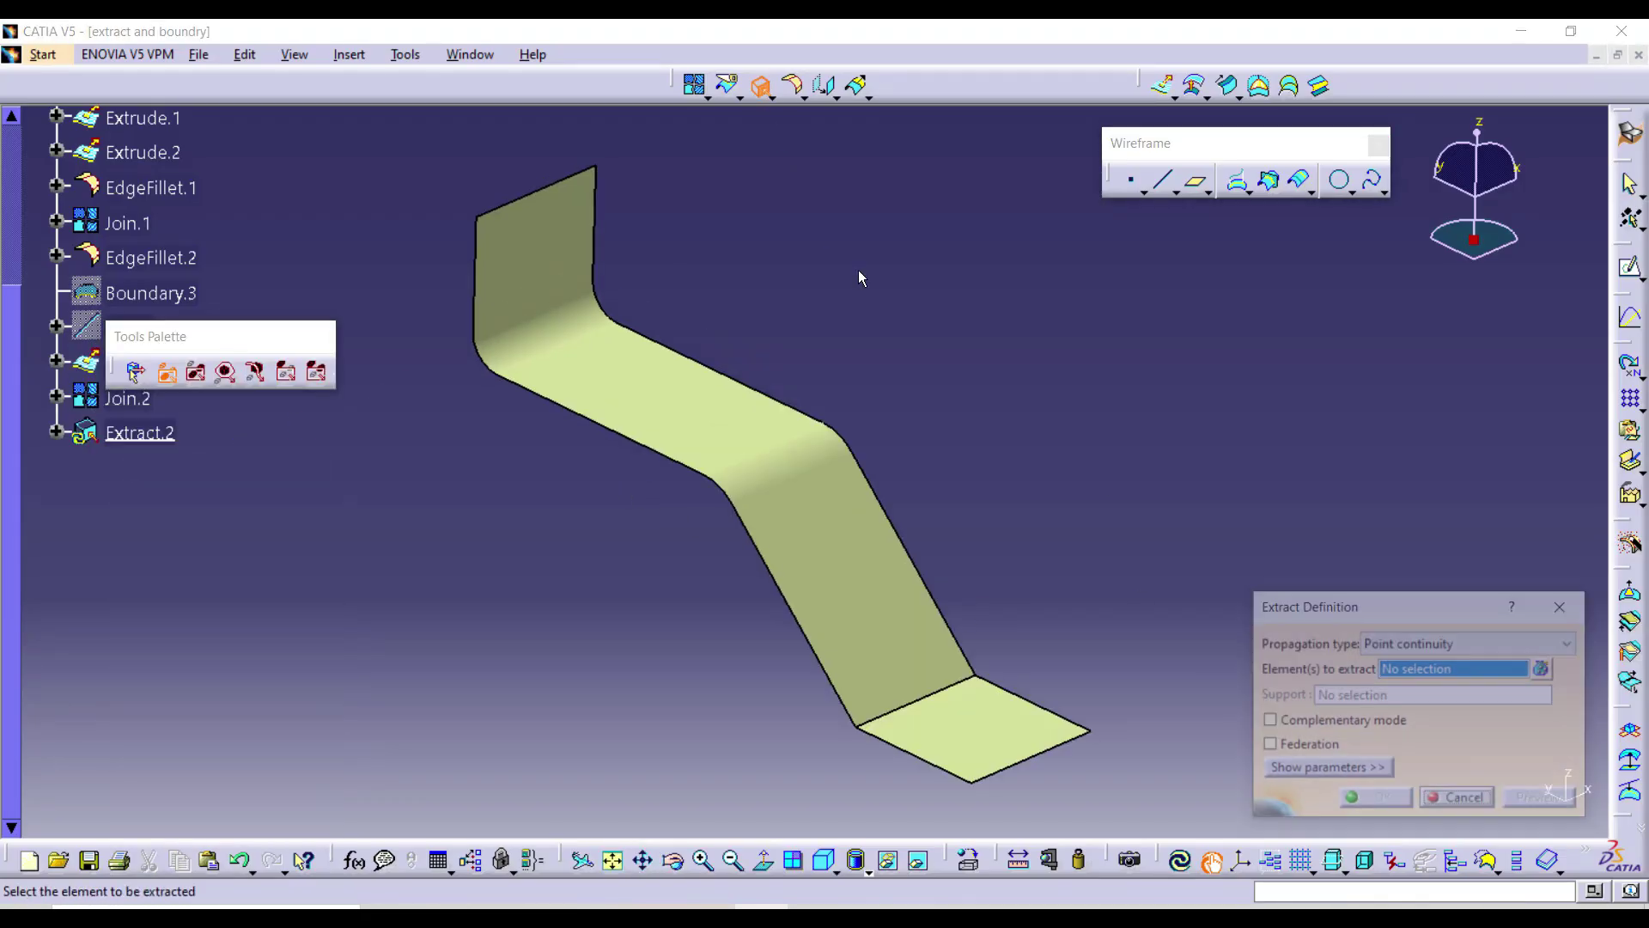
pyautogui.click(1406, 651)
pyautogui.click(1392, 679)
pyautogui.click(856, 588)
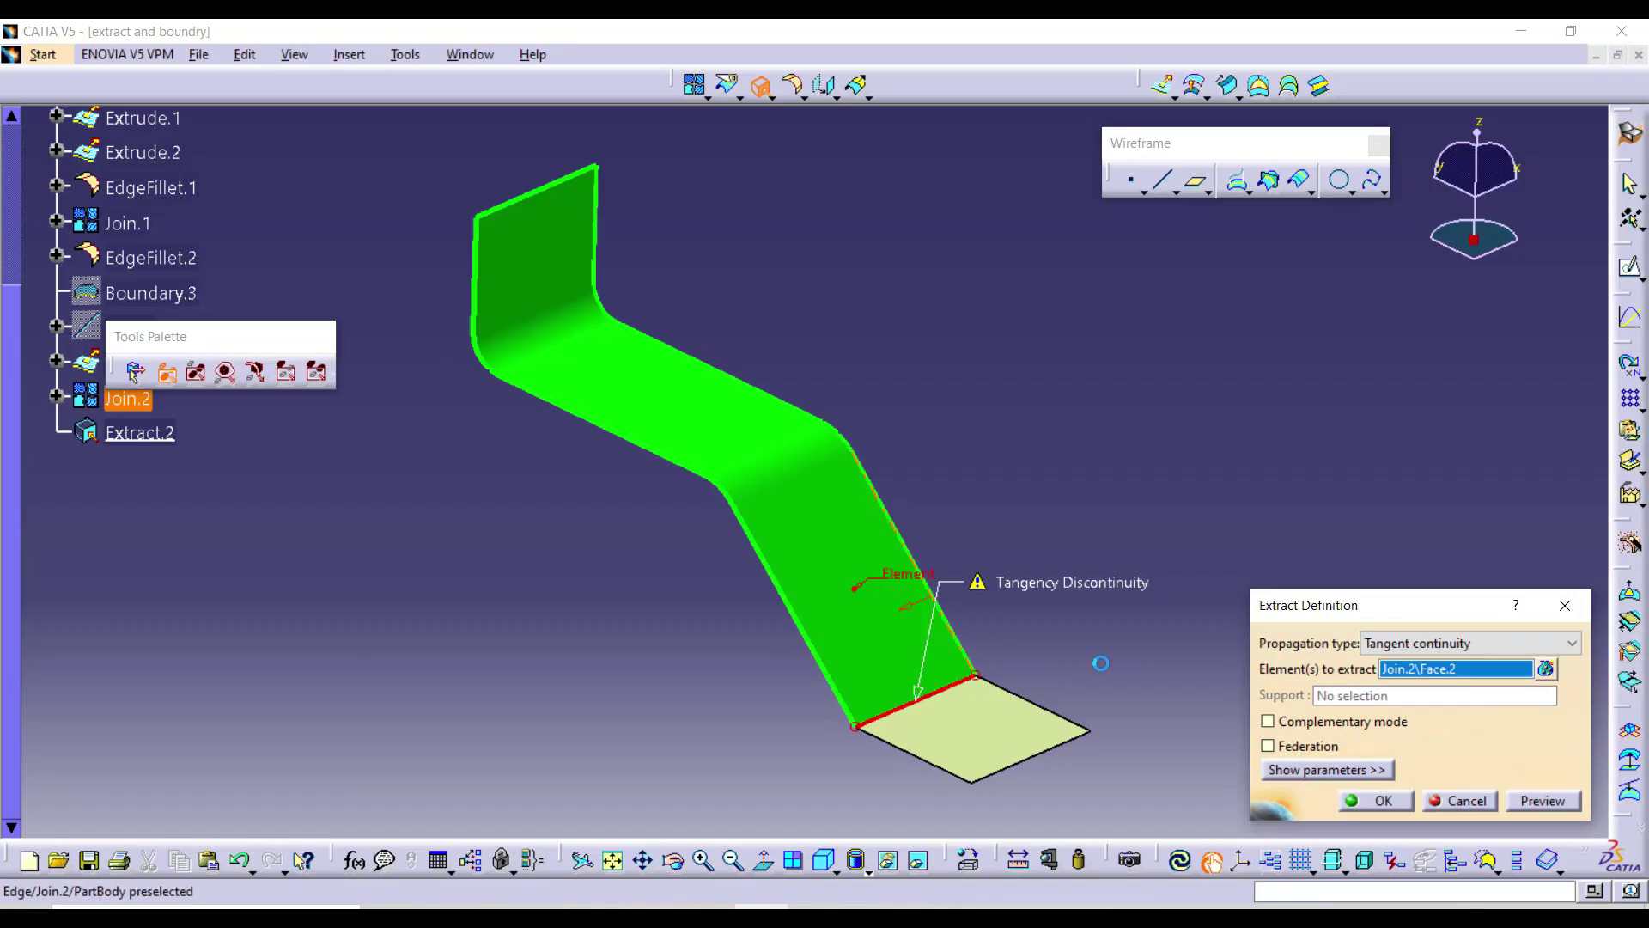
pyautogui.click(1377, 799)
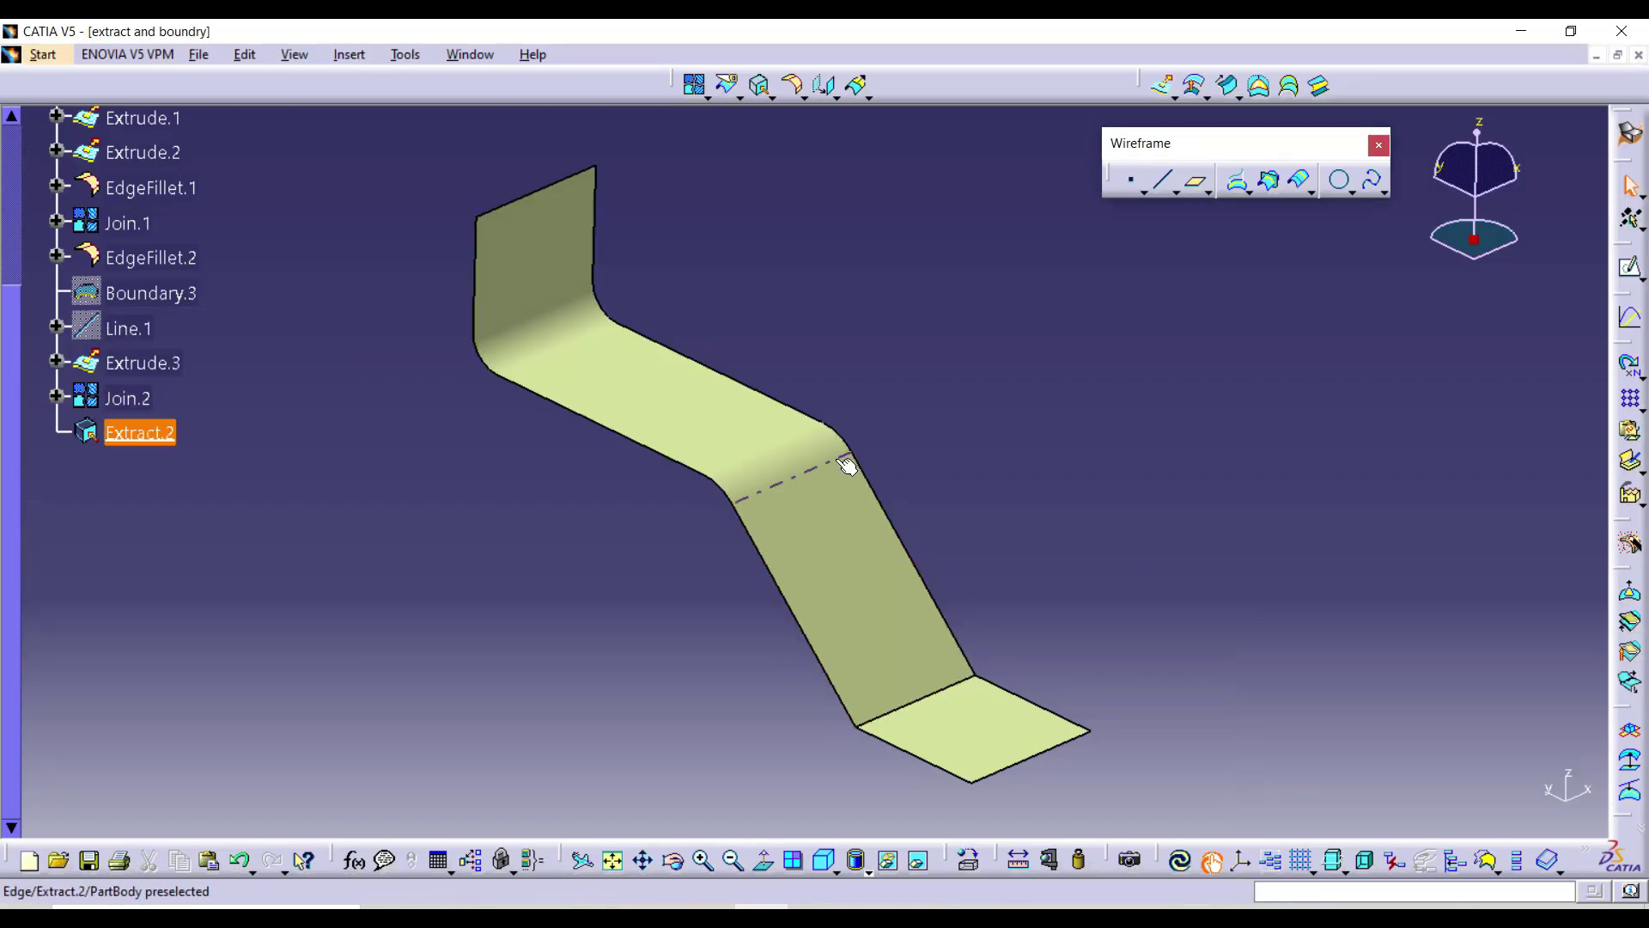
# - Hide the joined surface Join.2 to isolate the Tangent continuity extract
pyautogui.click(269, 424)
pyautogui.click(133, 432)
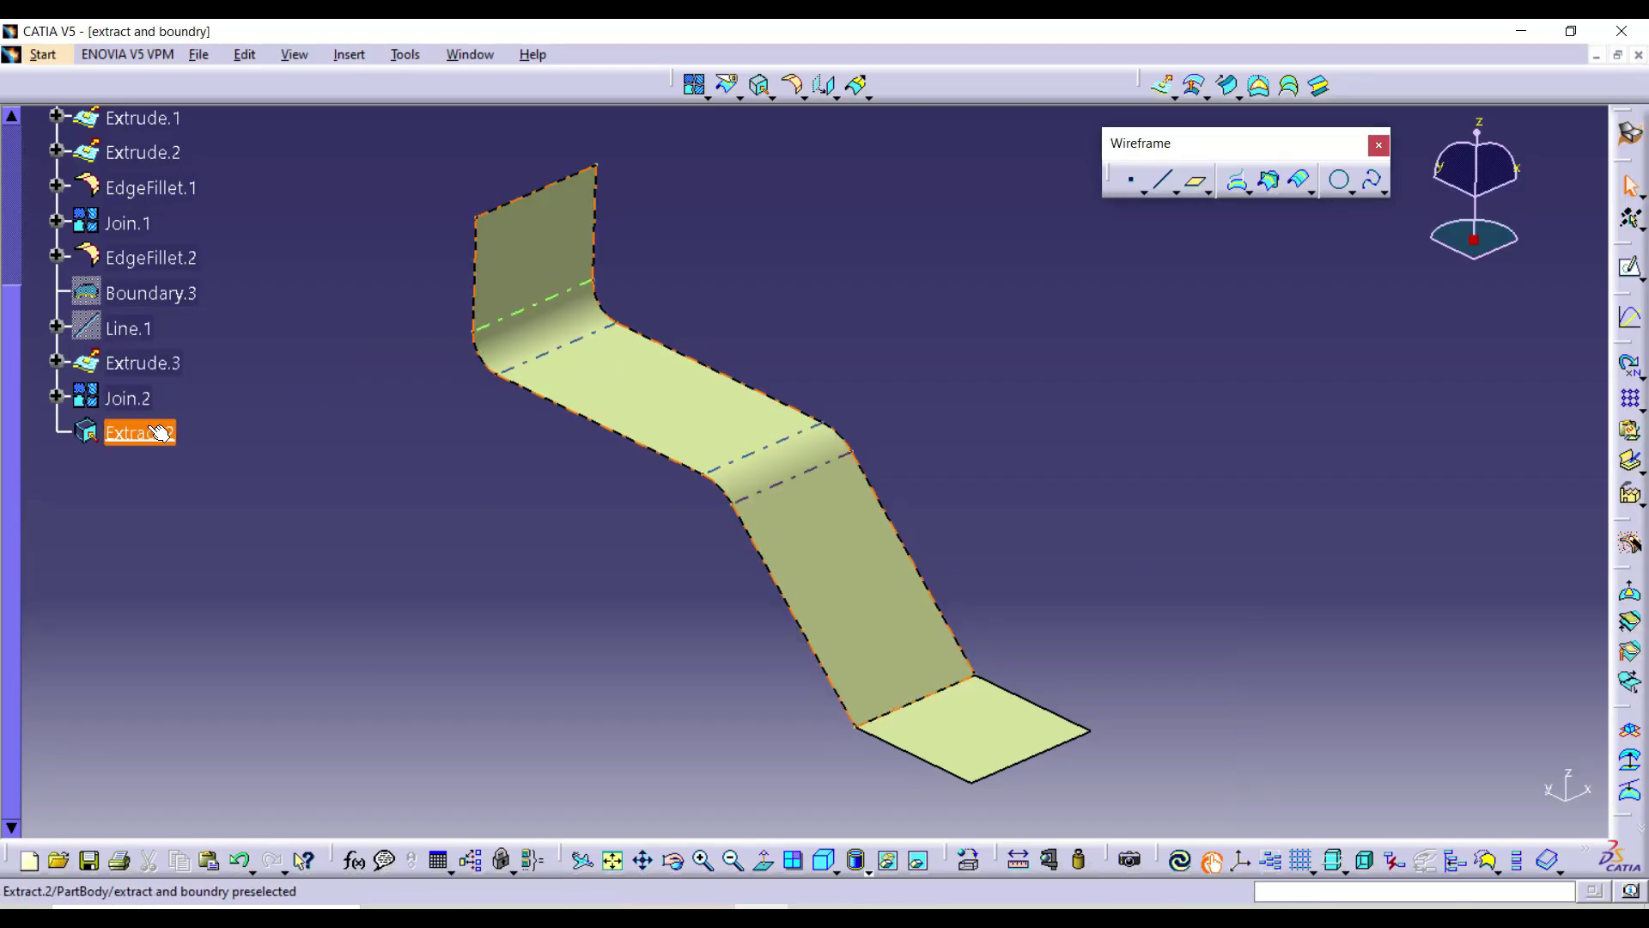
pyautogui.click(136, 398)
pyautogui.rightClick(136, 399)
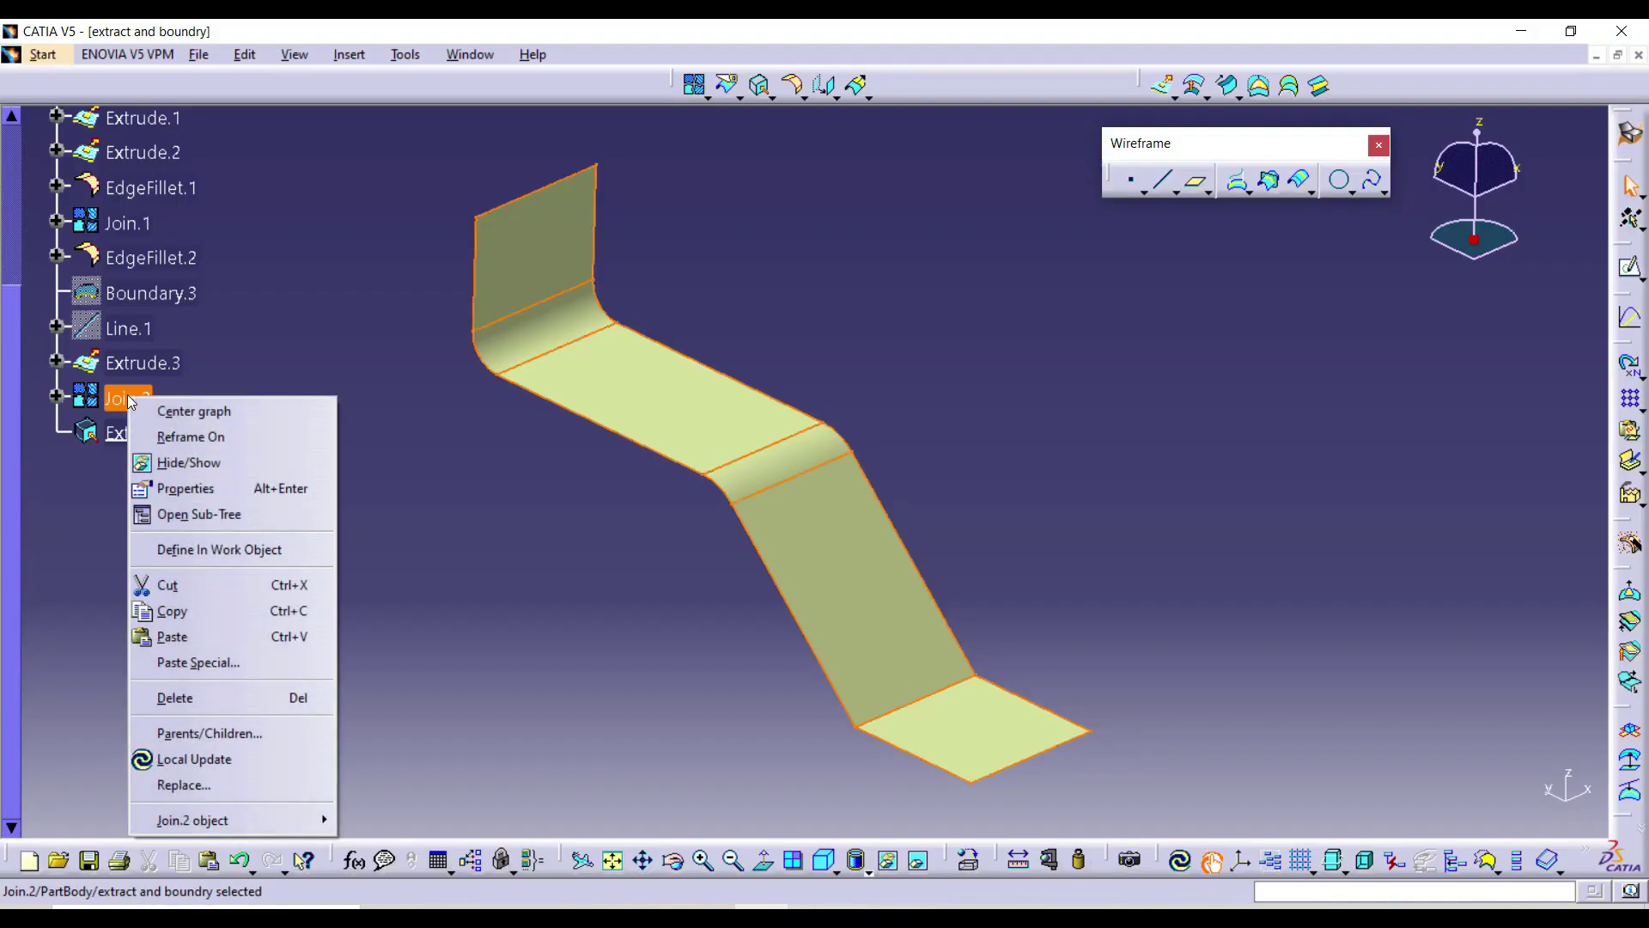
pyautogui.click(197, 462)
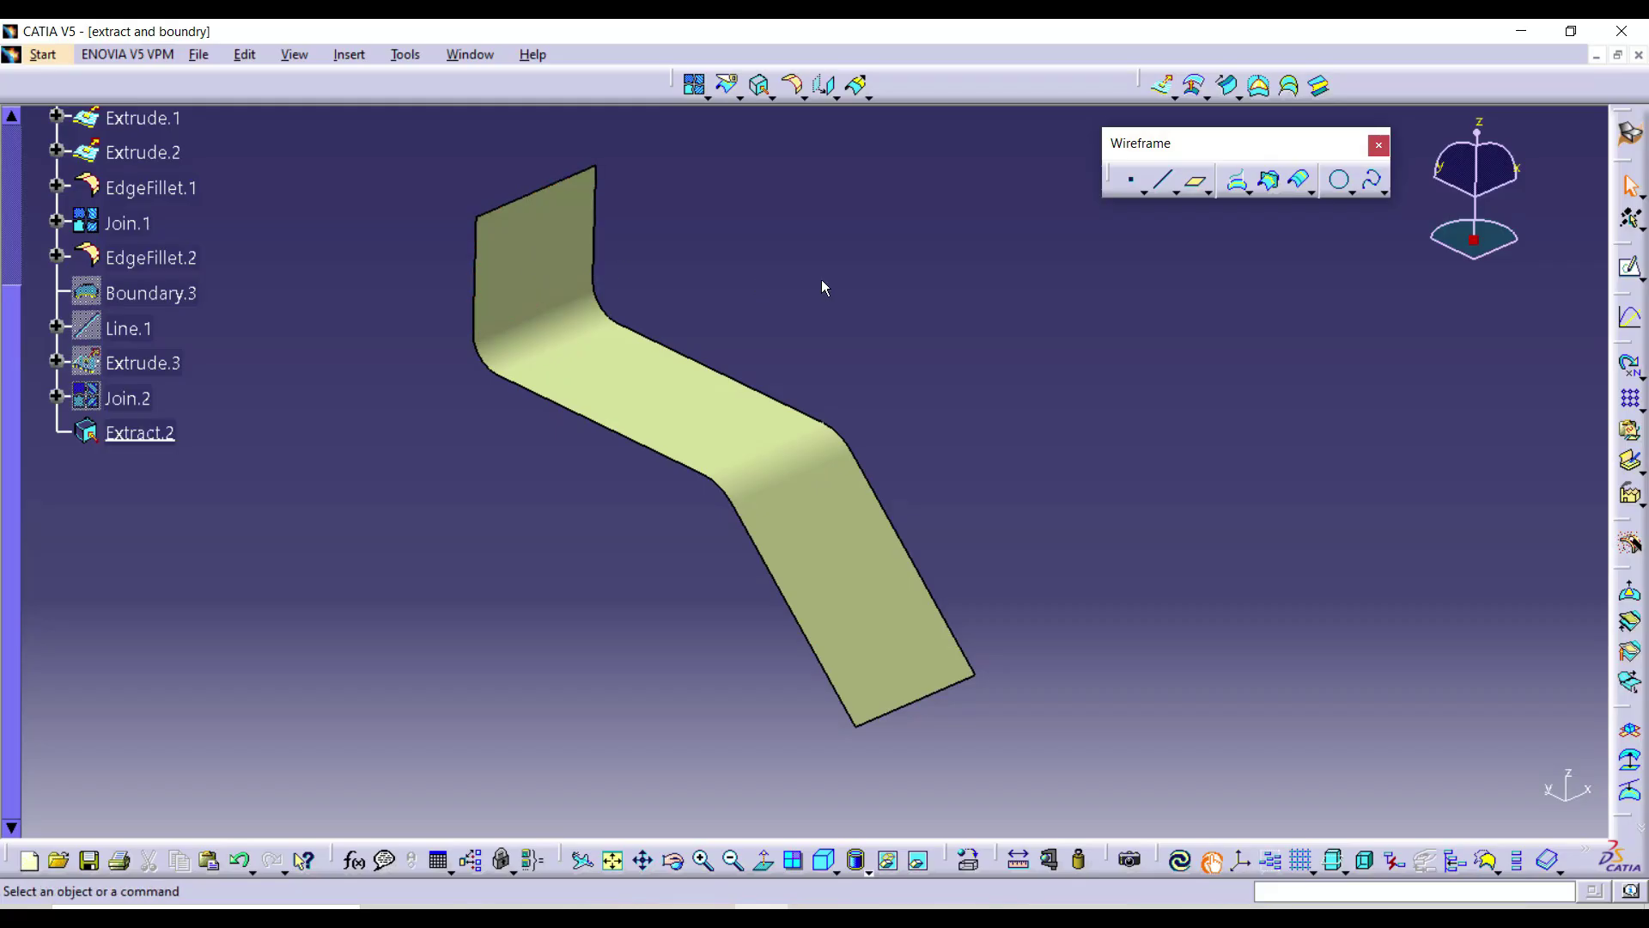
# - Delete the Tangent continuity extract and show the joined surface Join.2 again
pyautogui.rightClick(142, 433)
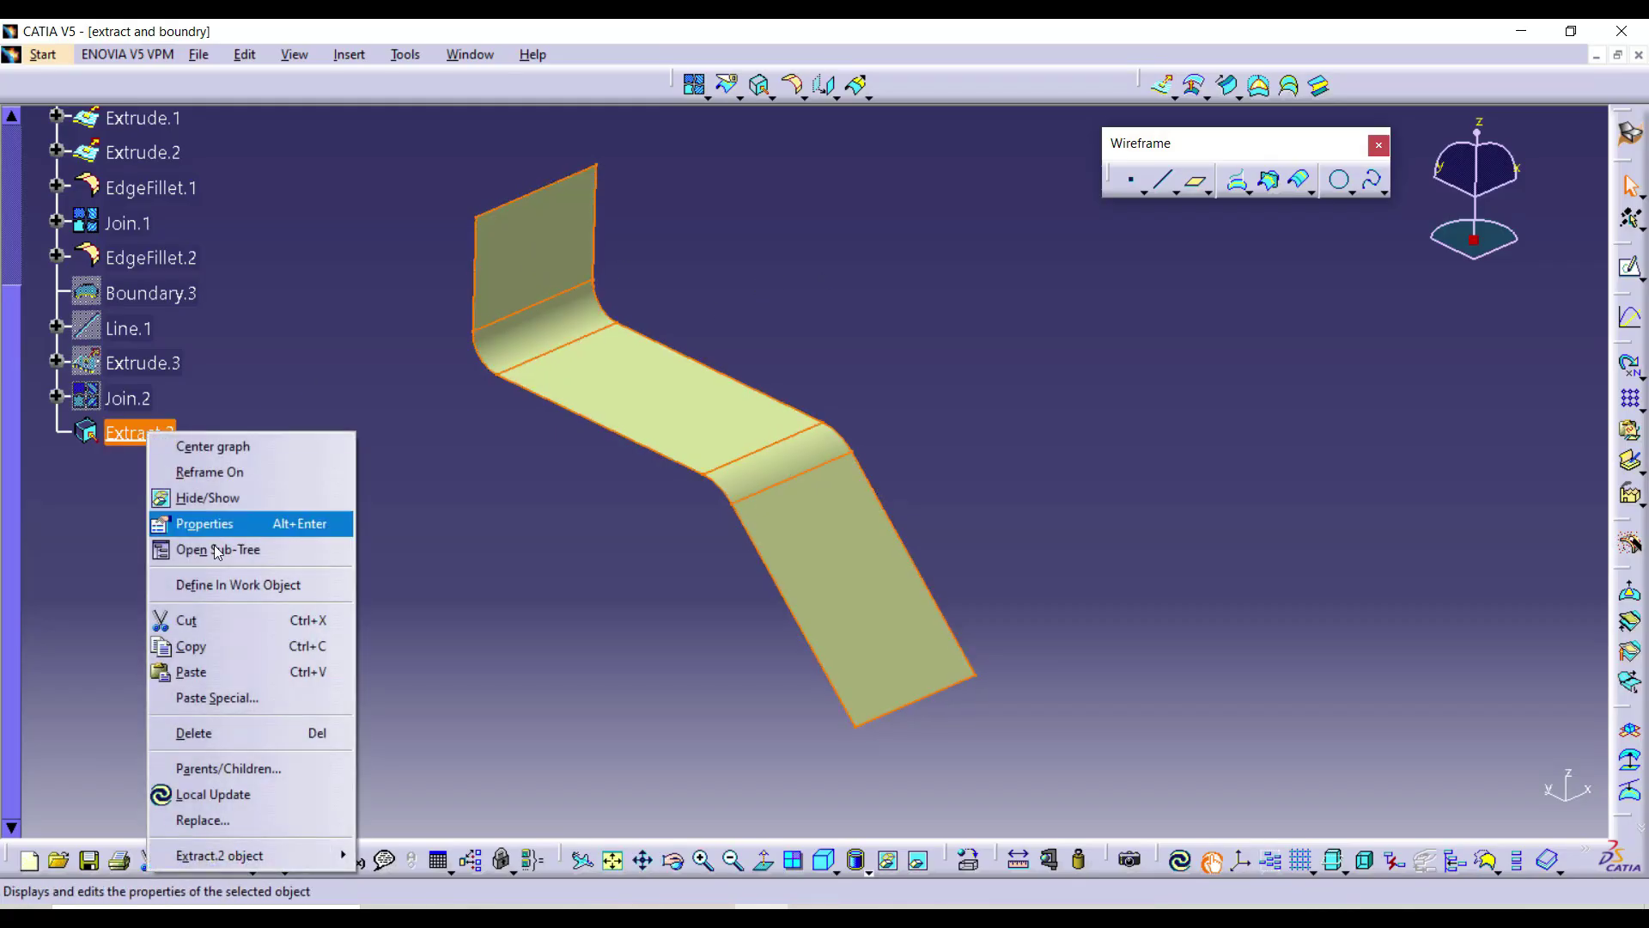
pyautogui.click(194, 732)
pyautogui.press('Return')
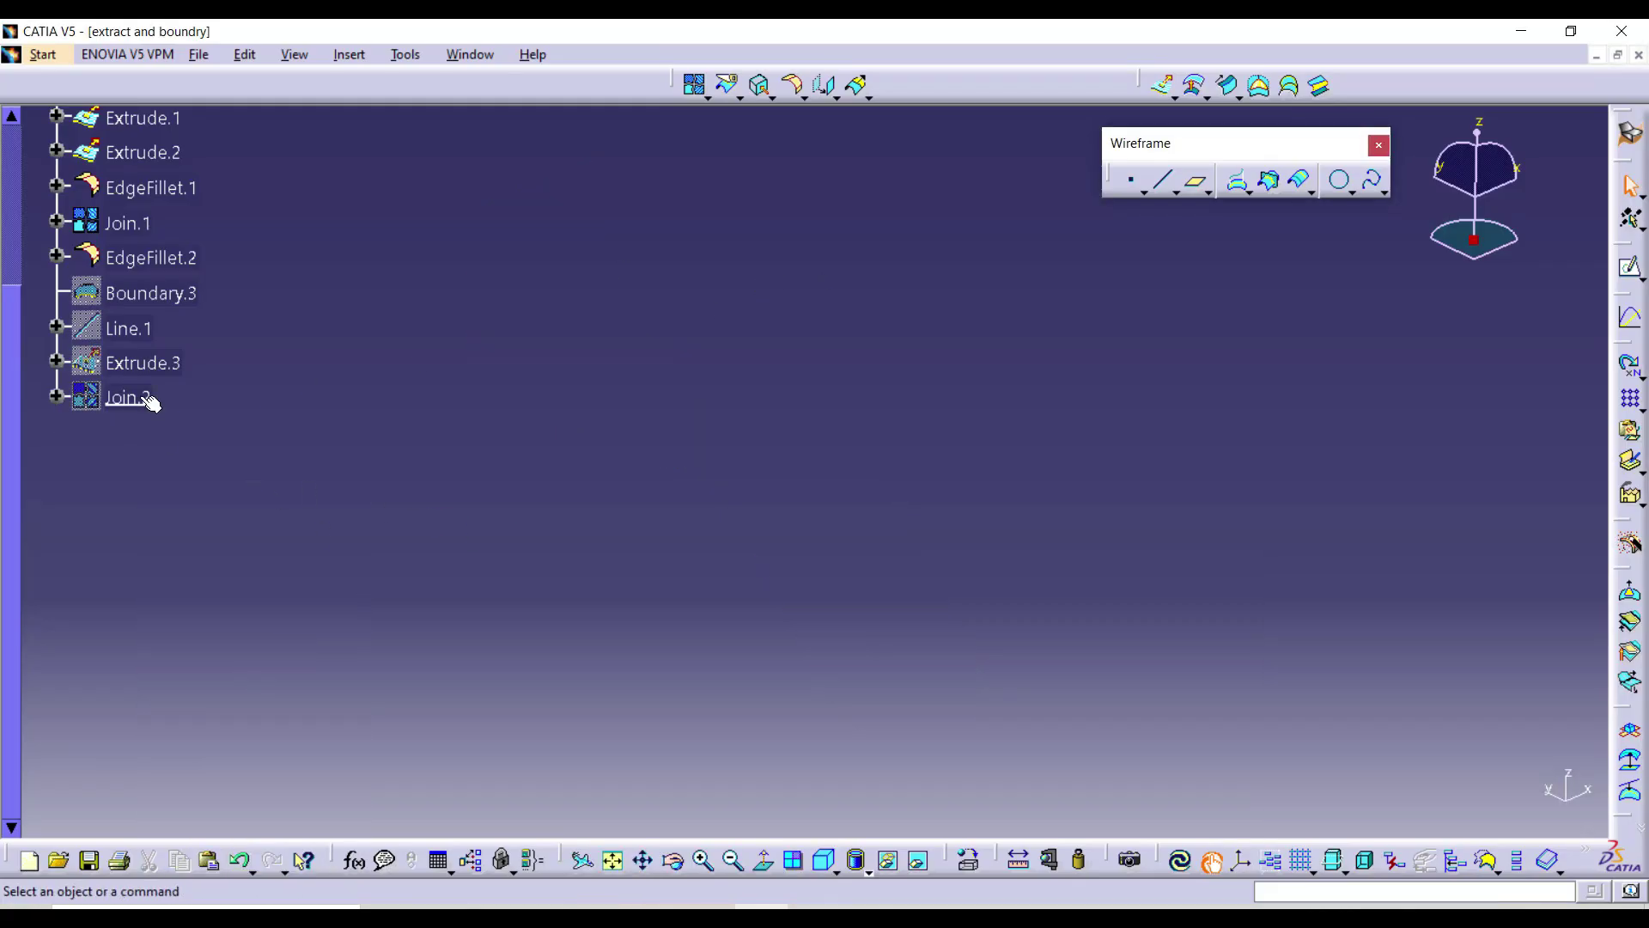
pyautogui.click(151, 401)
pyautogui.rightClick(131, 396)
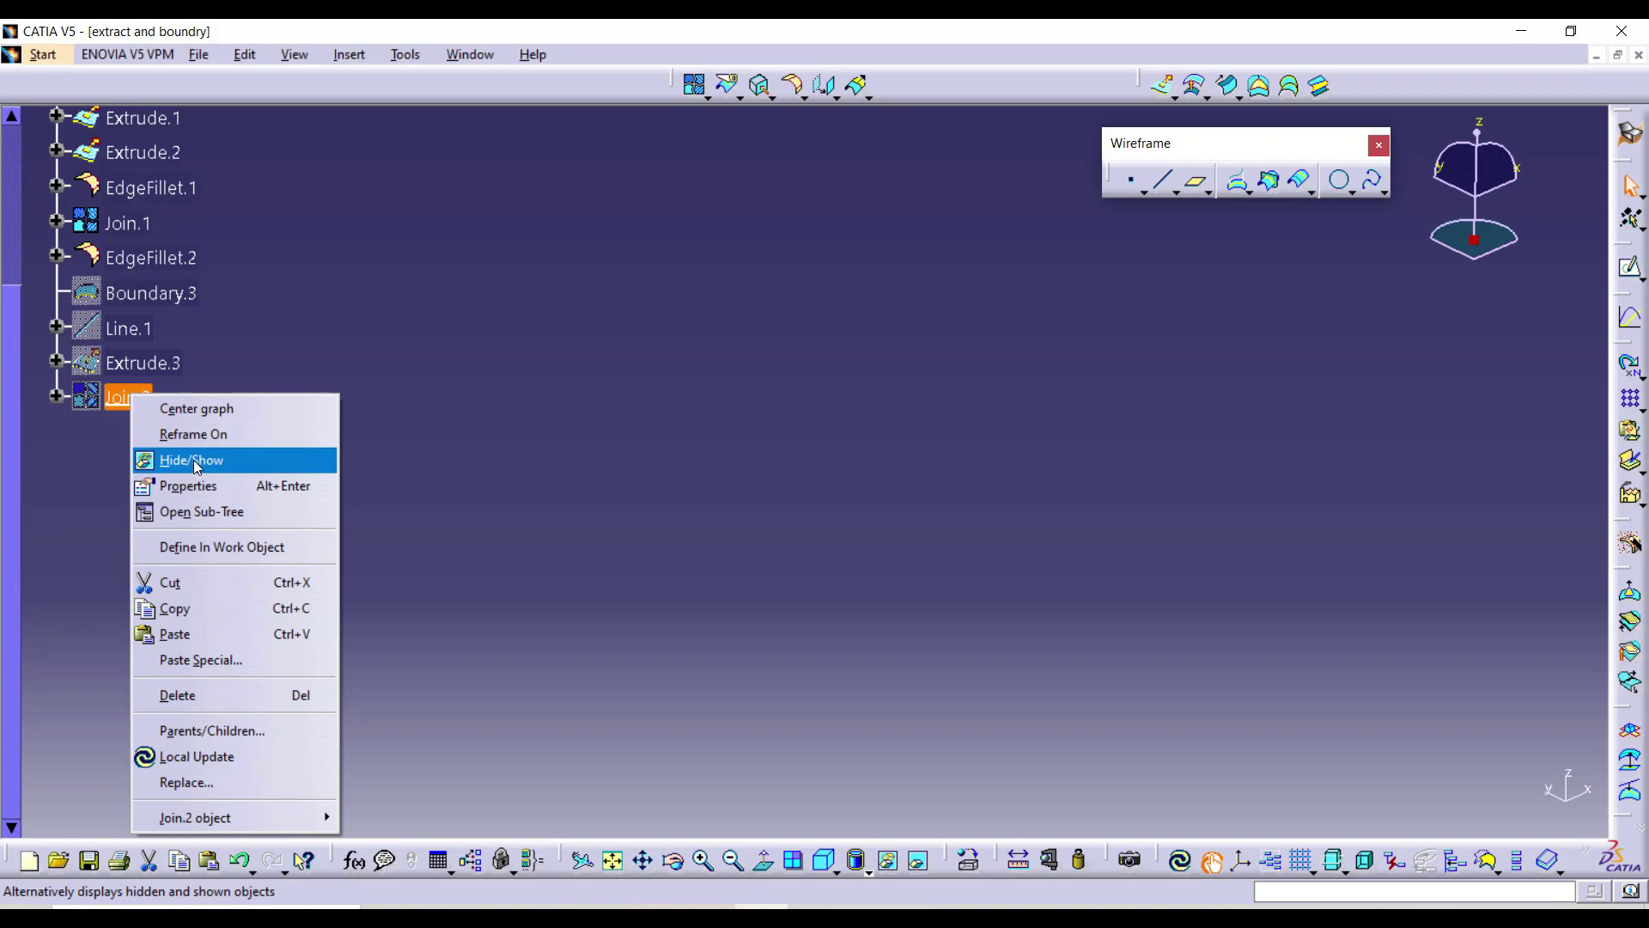
pyautogui.click(193, 461)
# - Extract only the joined surface's sloped face with the propagation type set to No propagation
pyautogui.click(802, 96)
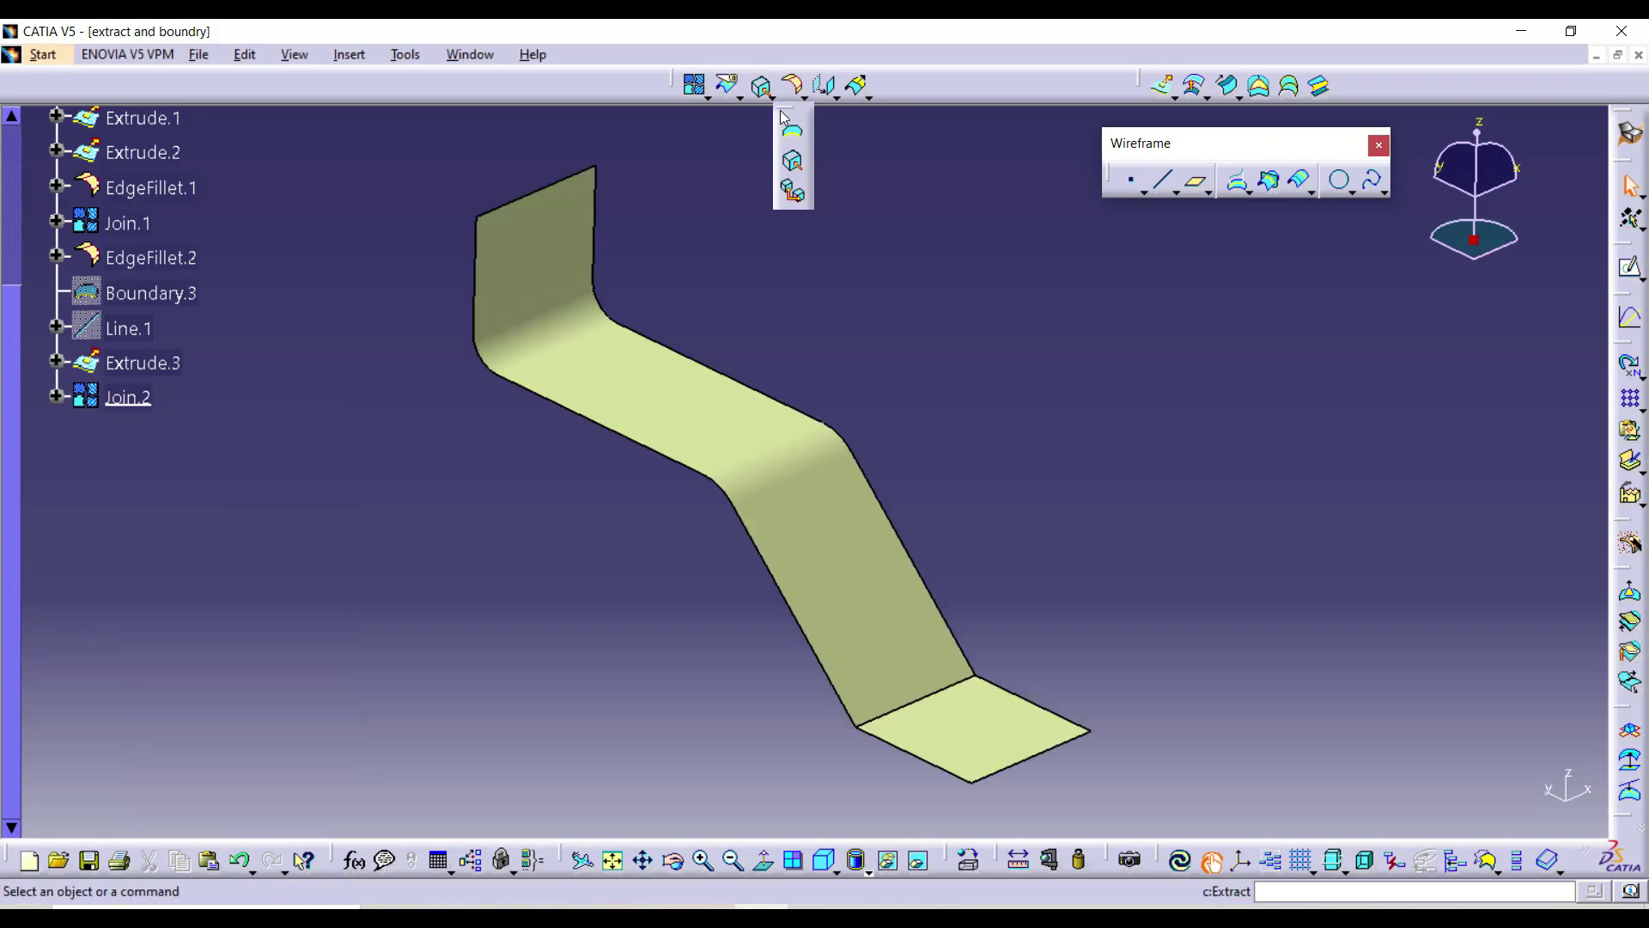
pyautogui.click(797, 189)
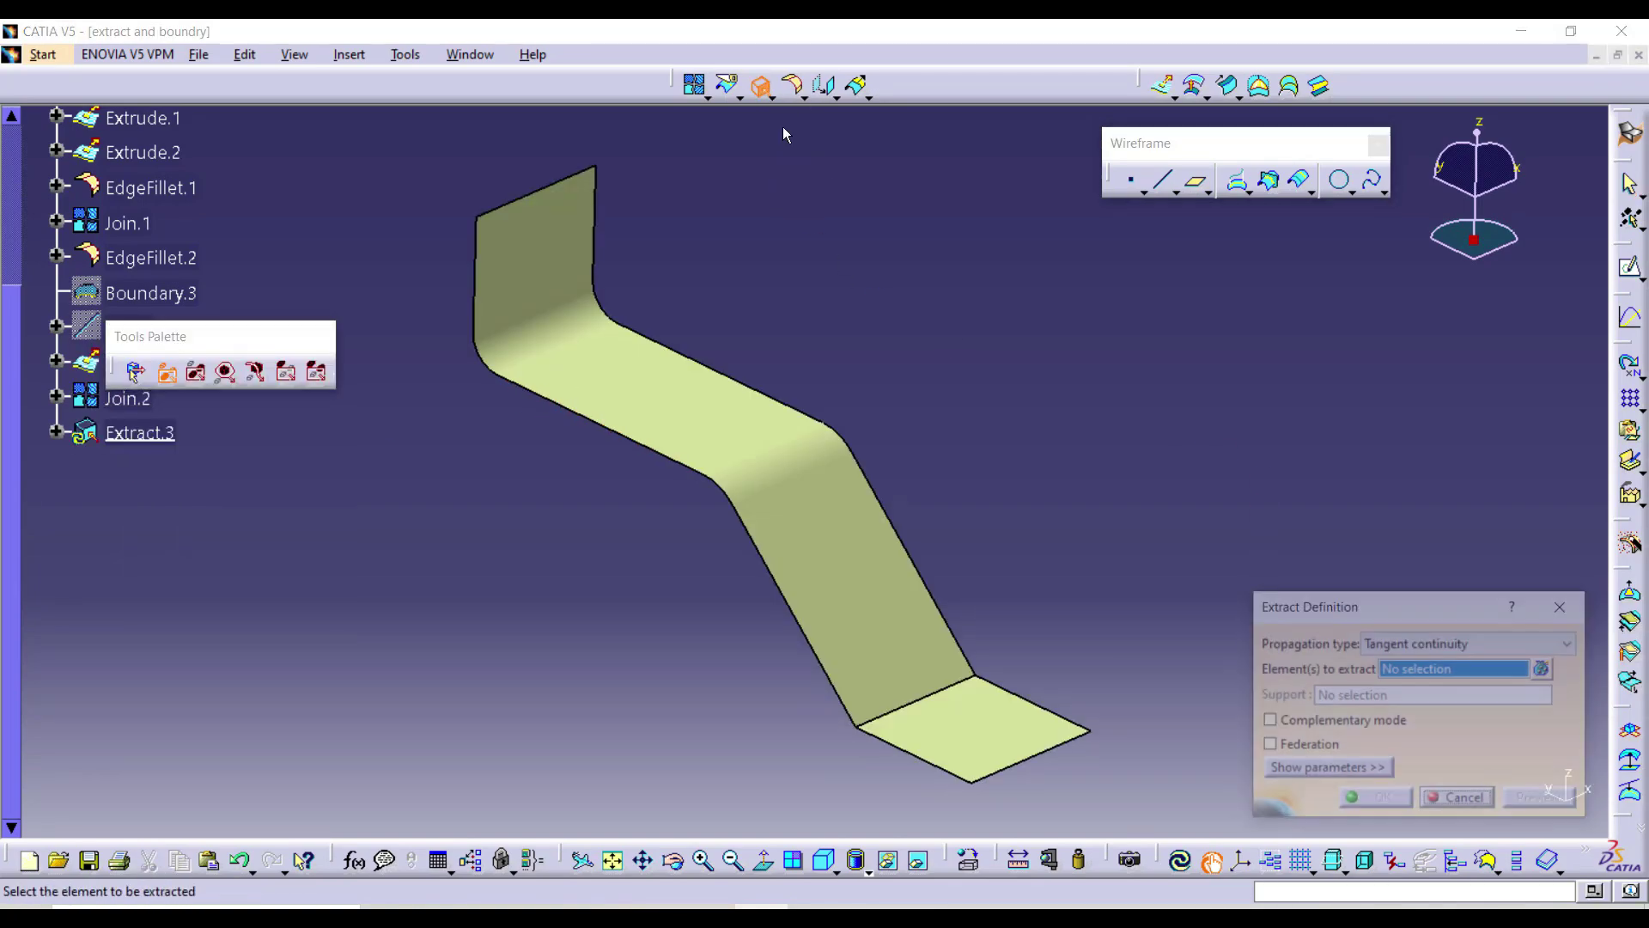
pyautogui.click(1460, 643)
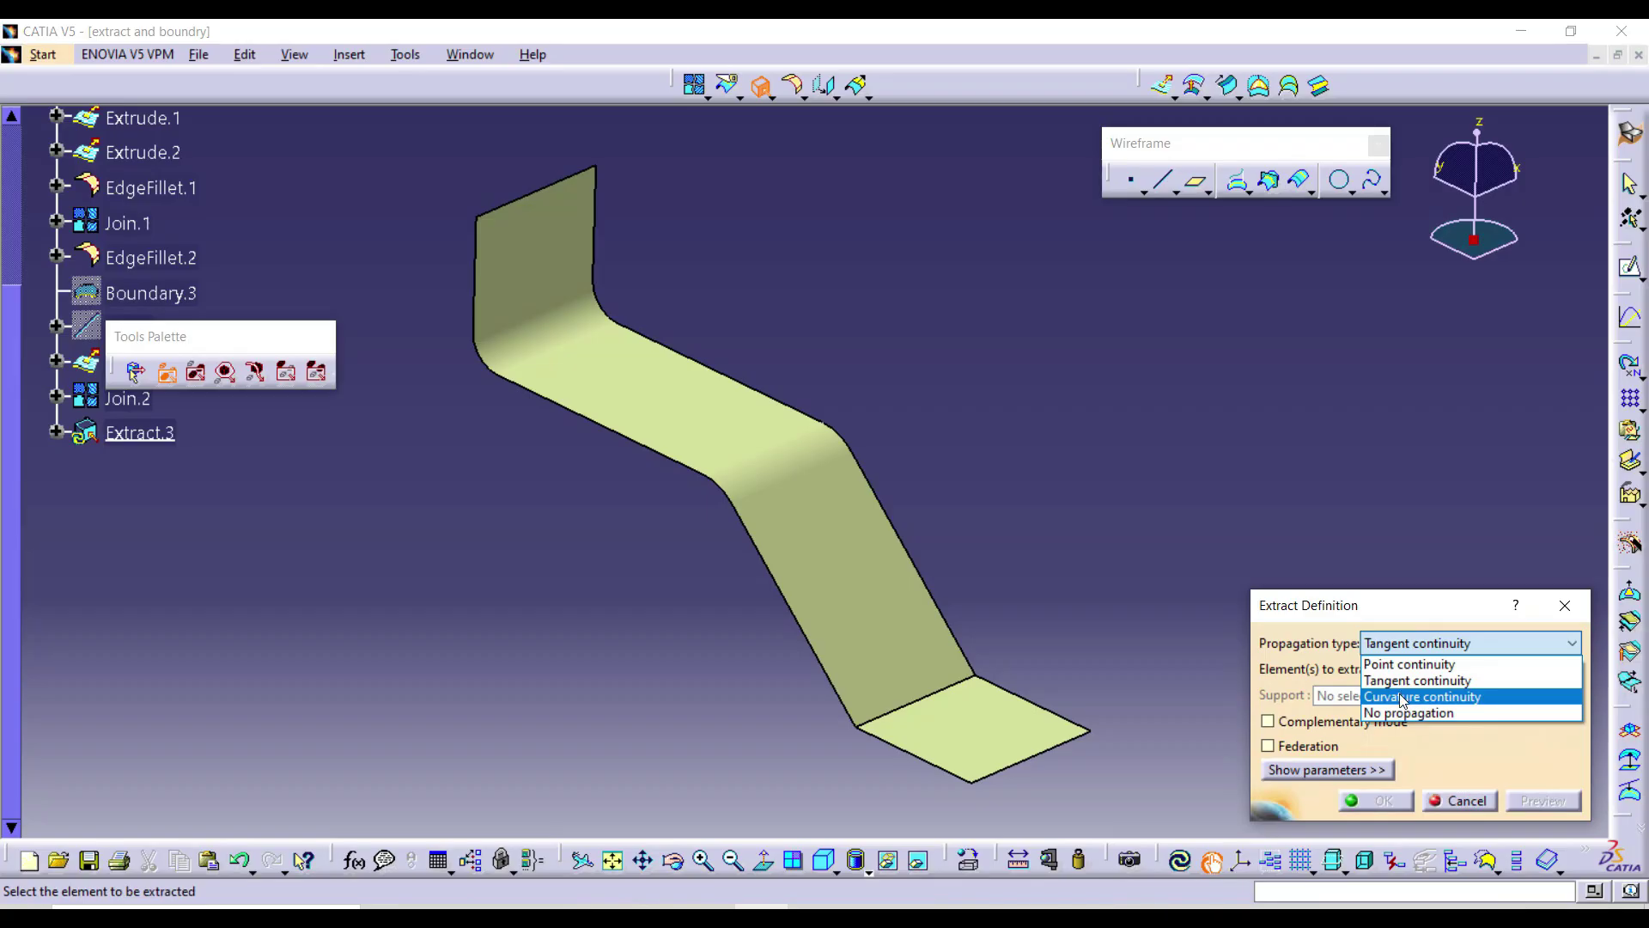
pyautogui.click(1404, 714)
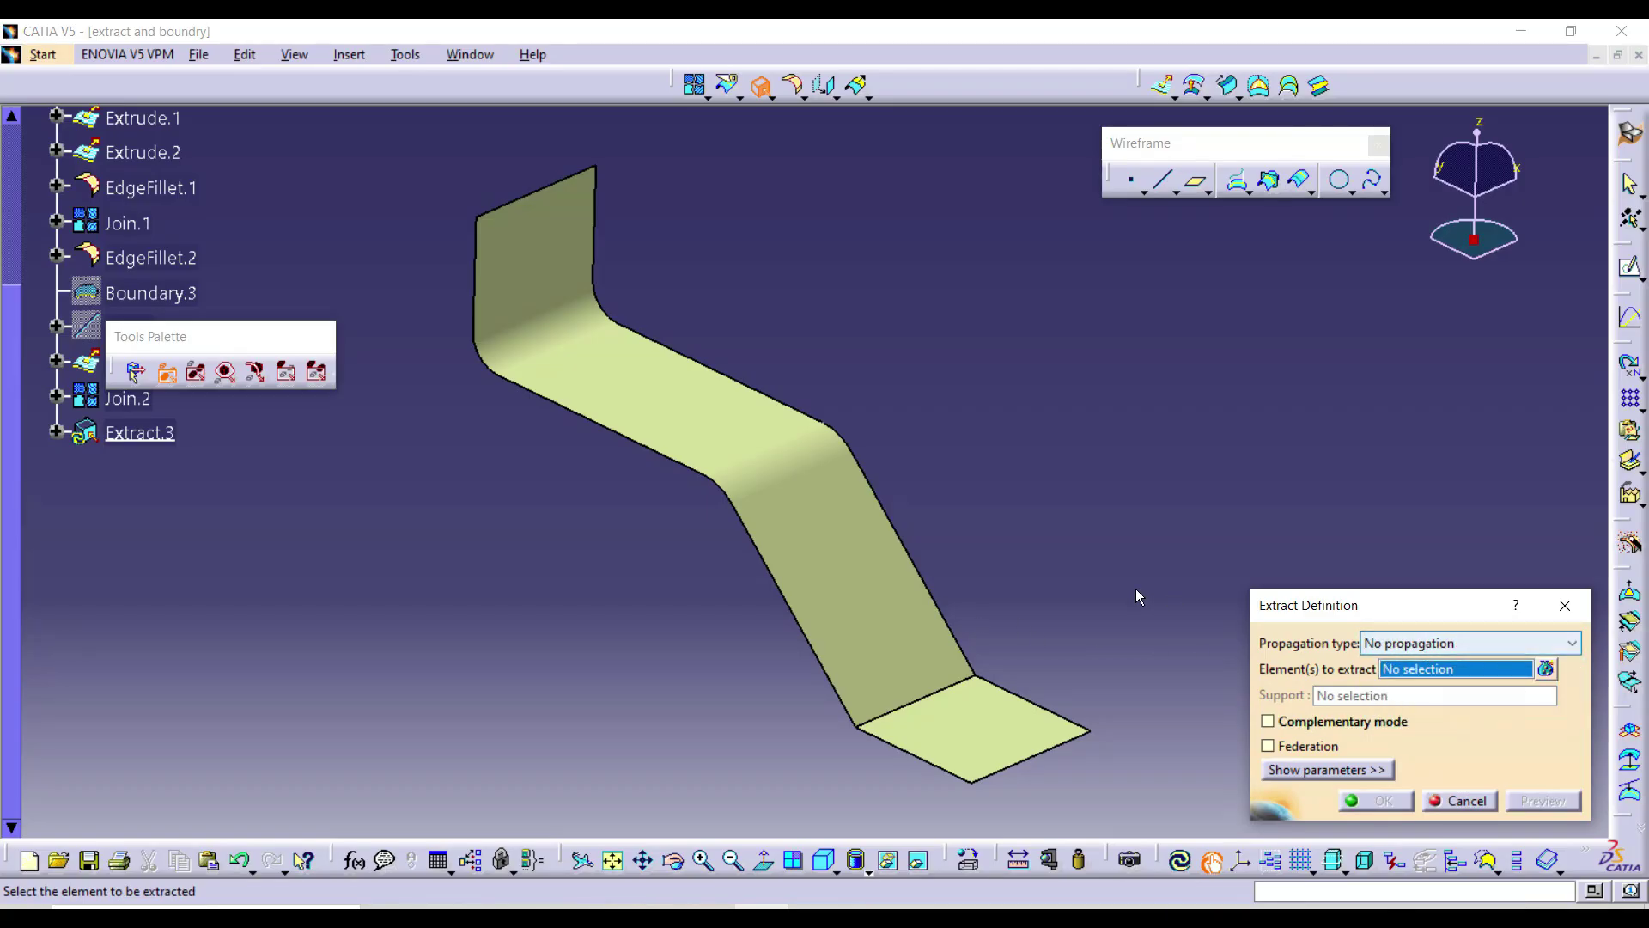
pyautogui.click(855, 538)
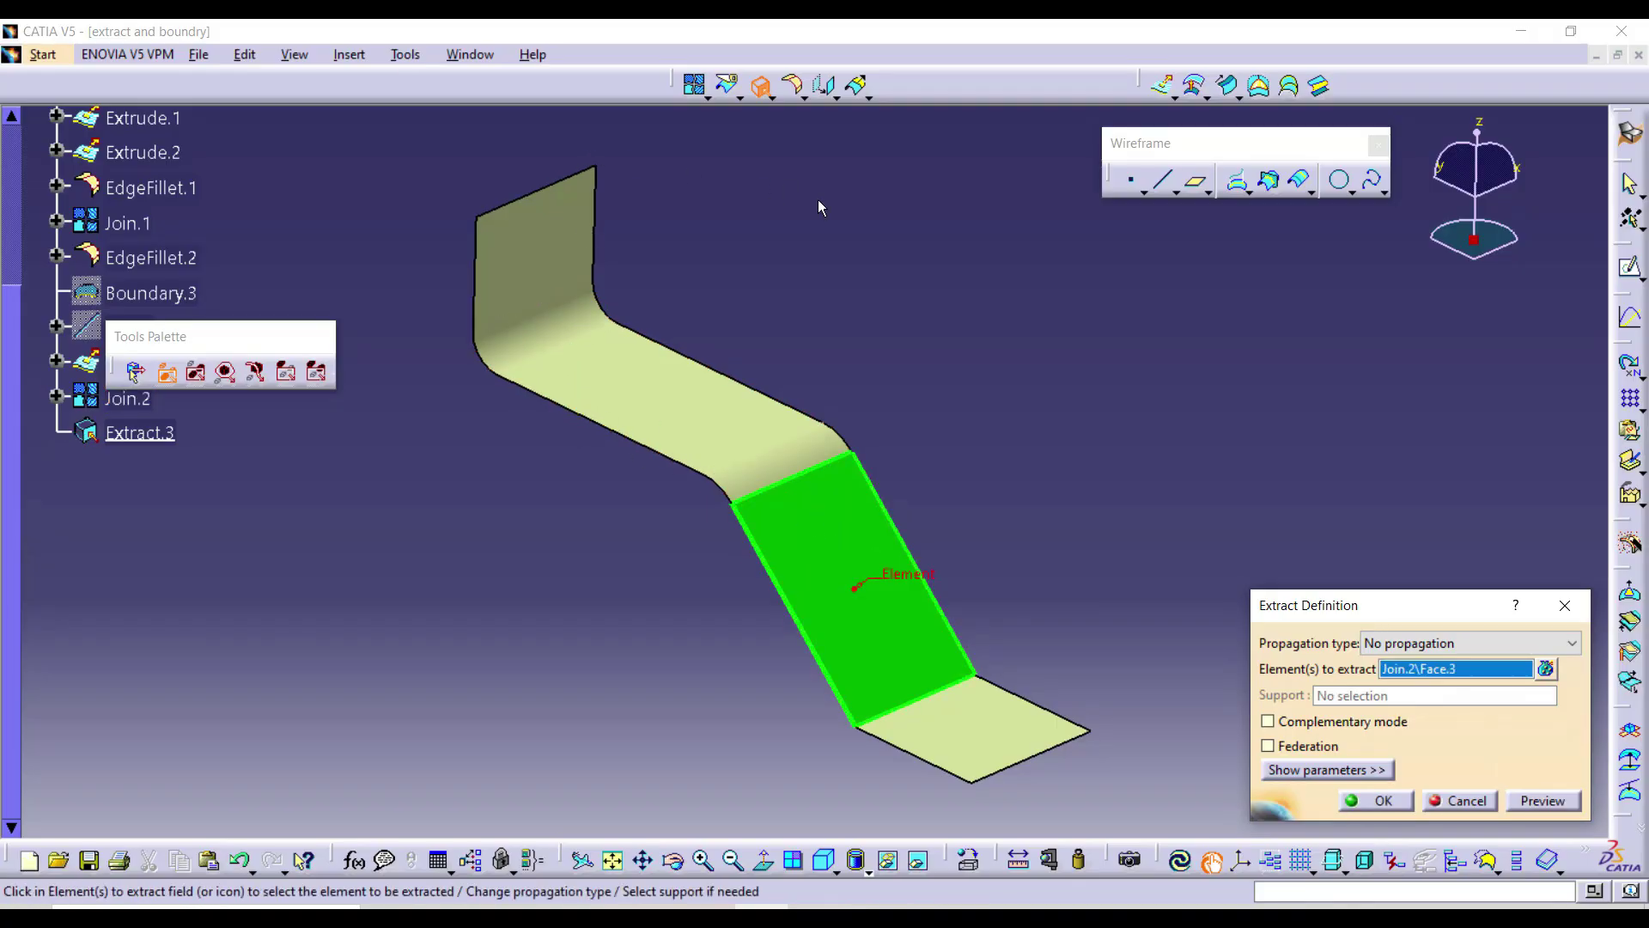
pyautogui.click(1383, 802)
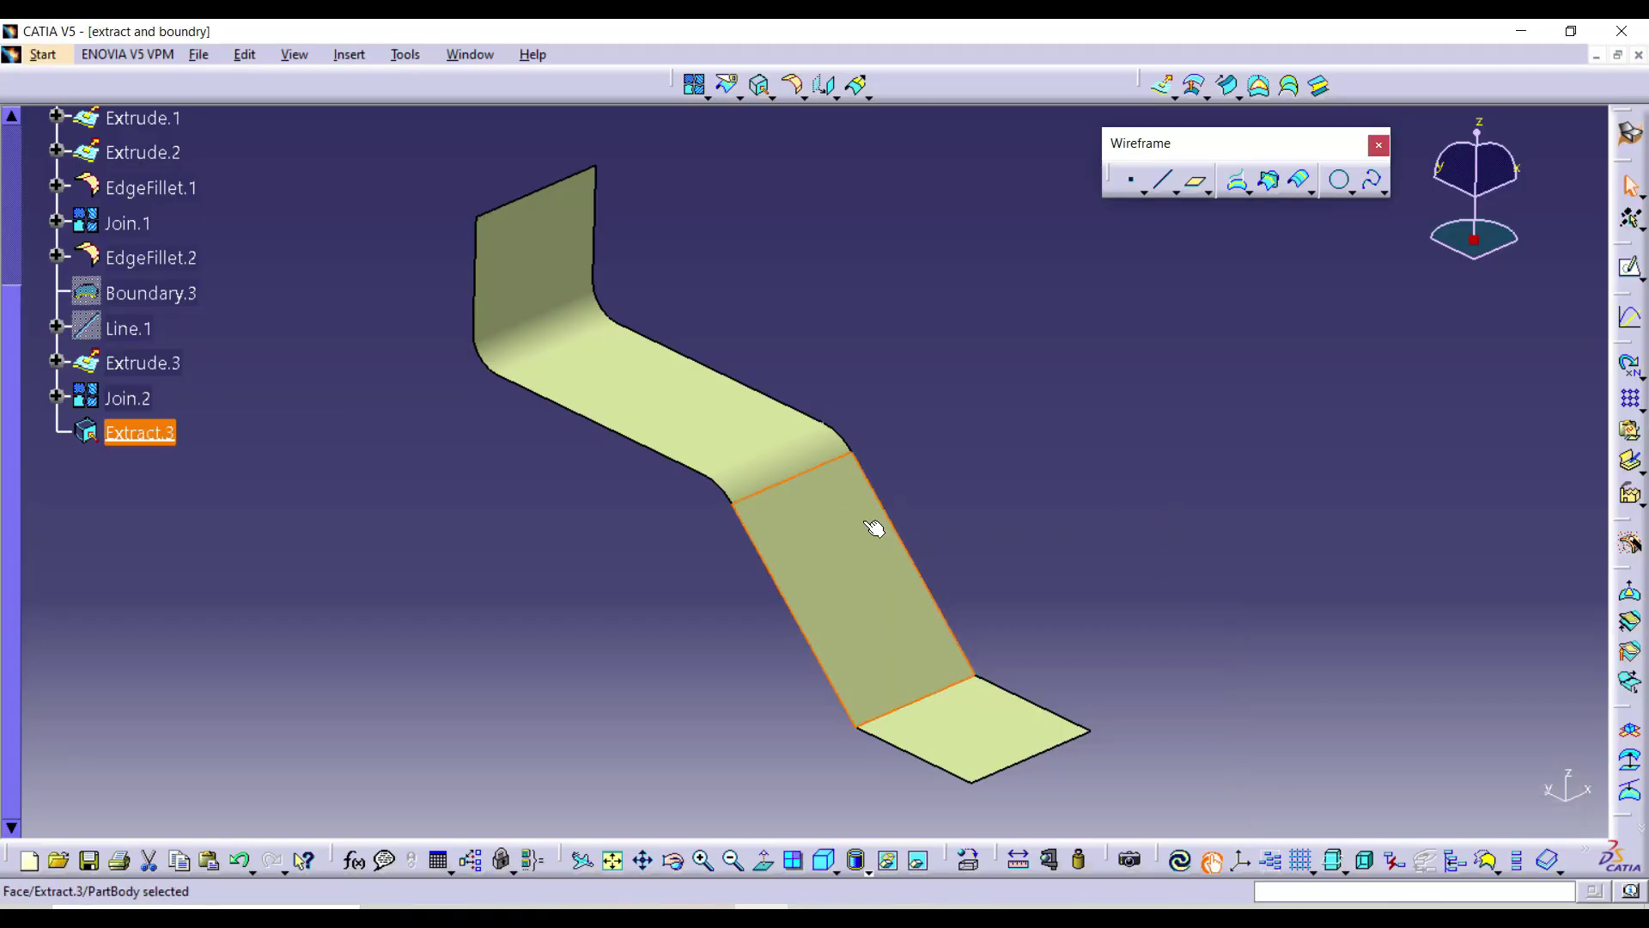
# - Hide the joined surface Join.2 to isolate the extract made with No propagation
pyautogui.click(1046, 504)
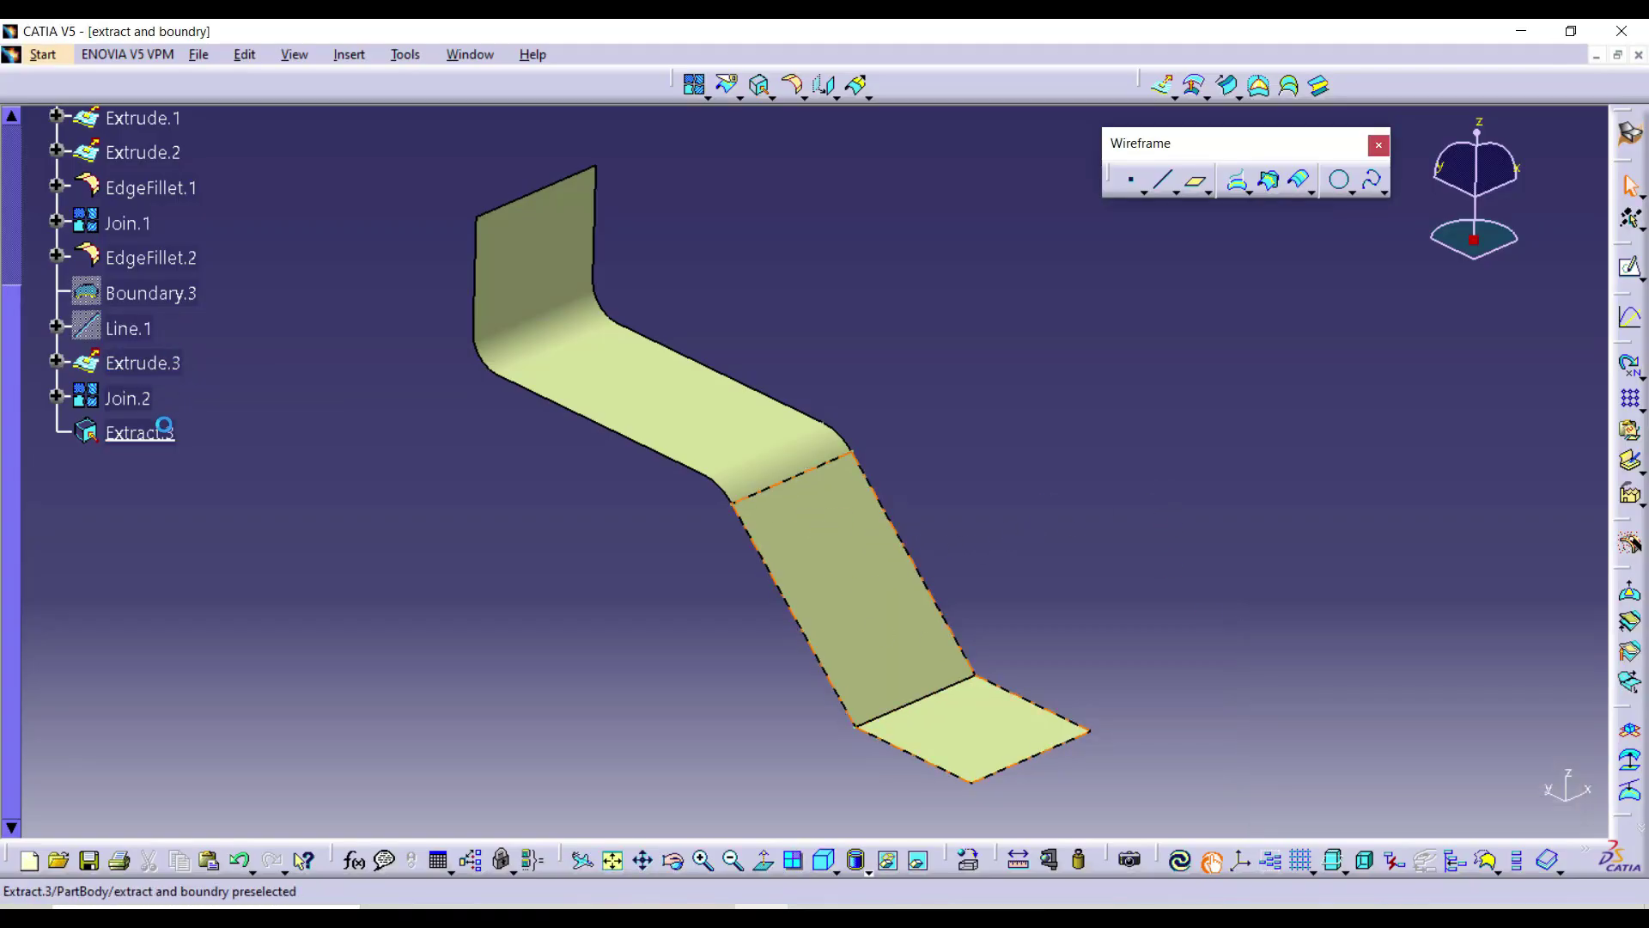
pyautogui.click(142, 362)
pyautogui.rightClick(126, 399)
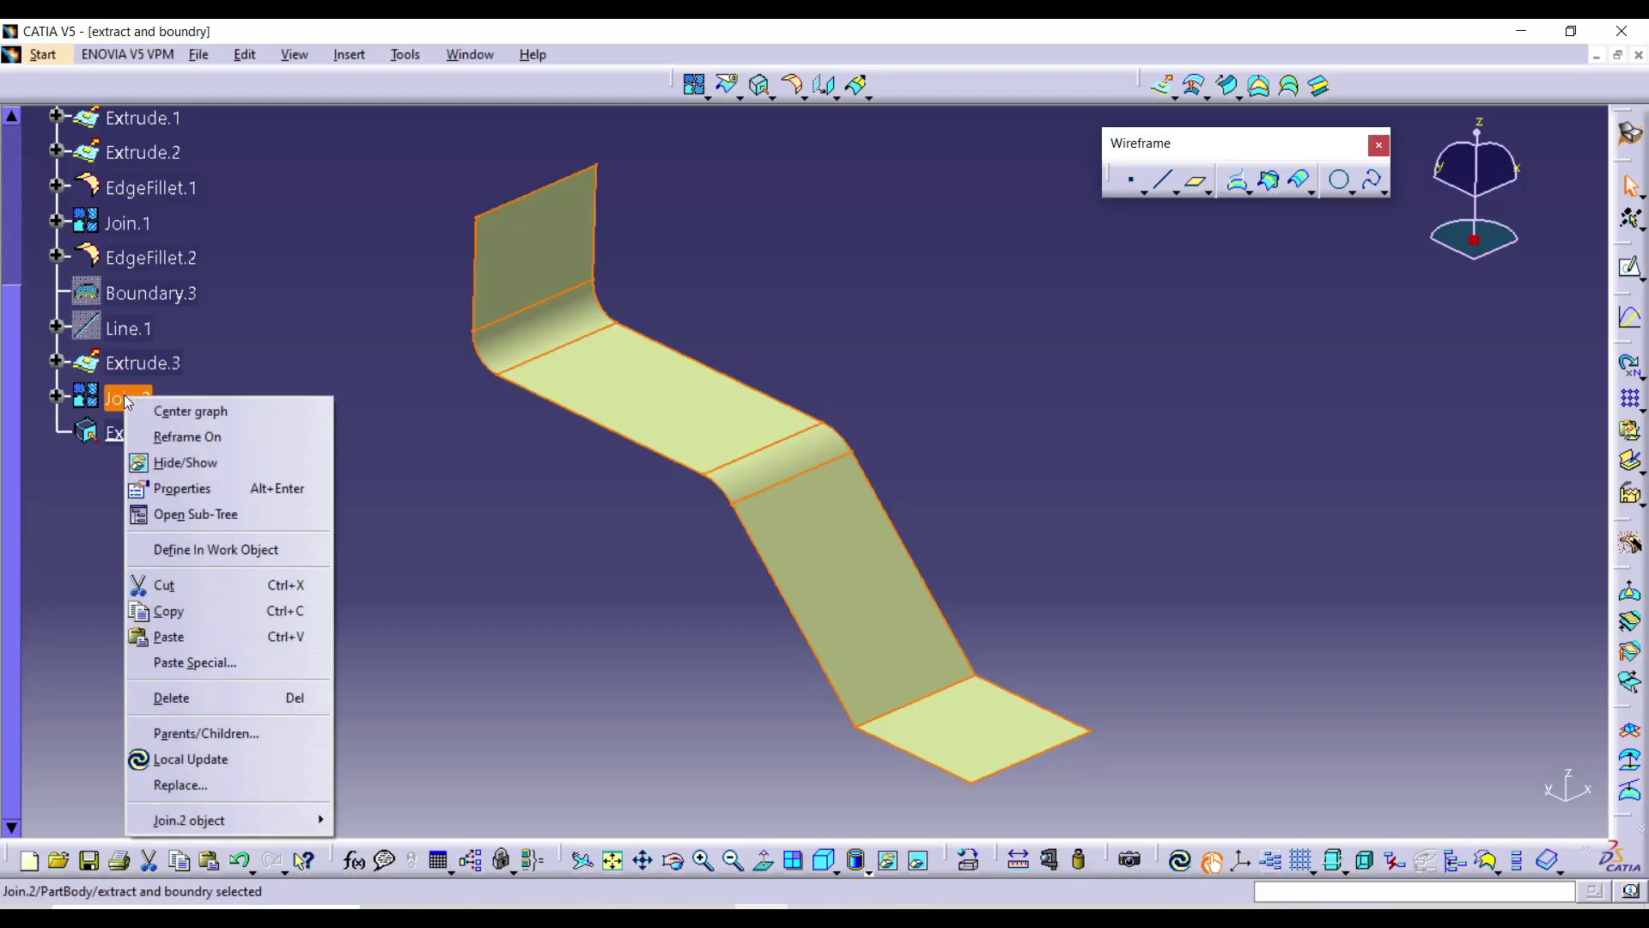
pyautogui.click(185, 462)
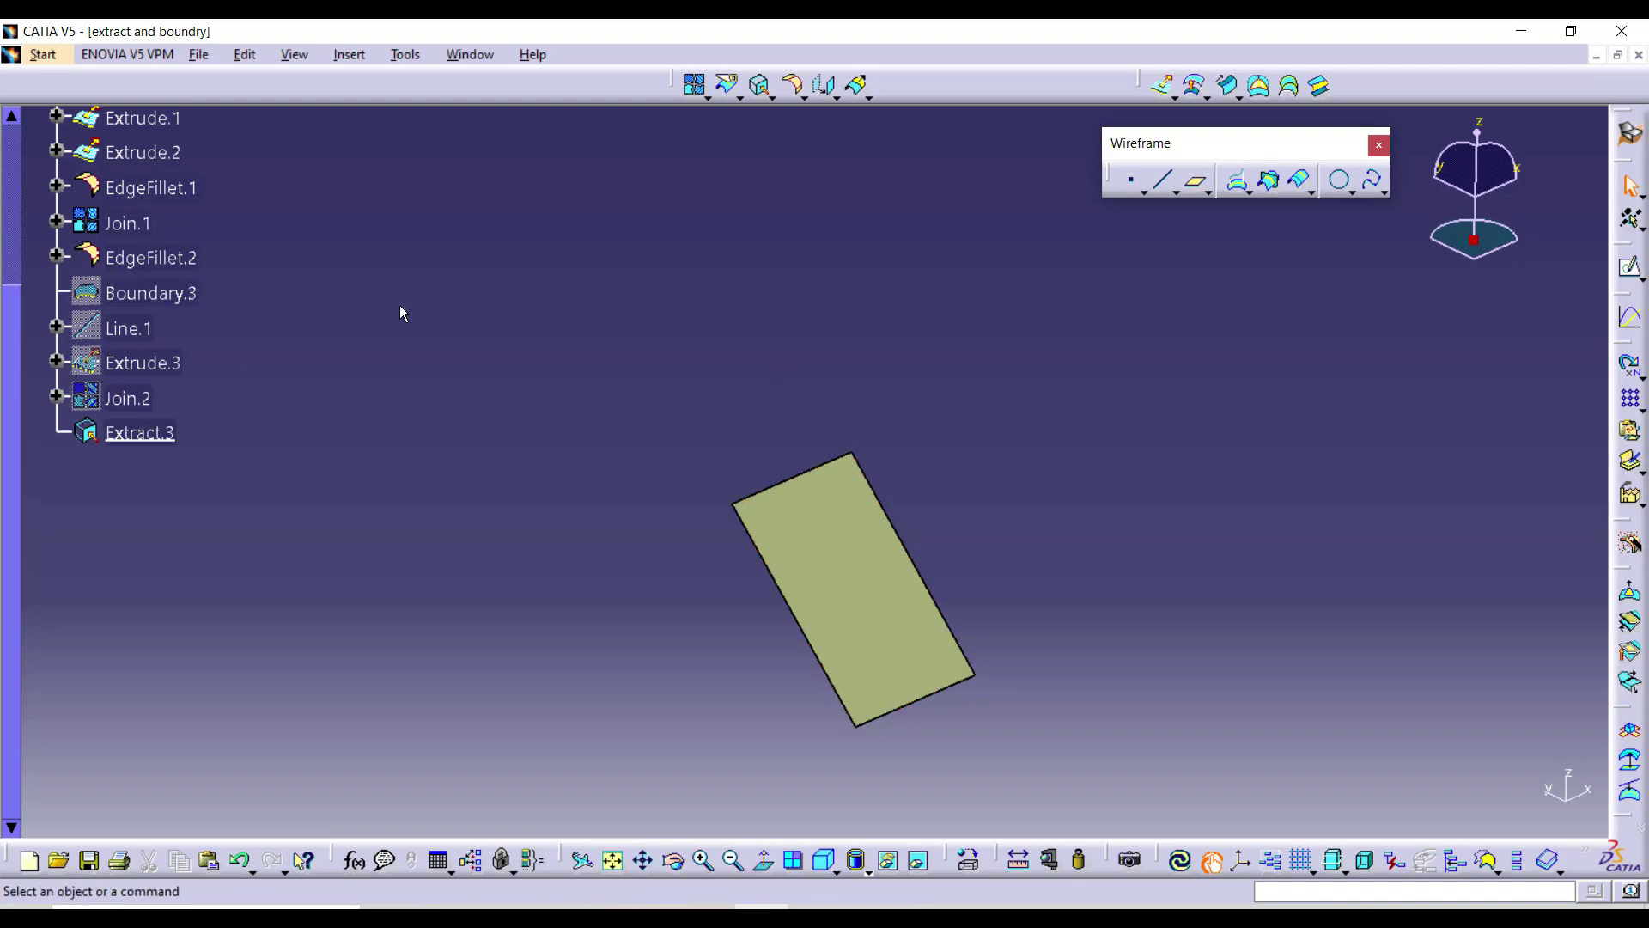
# - Delete the No propagation extract of the sloped face and show the joined surface Join.2 again
pyautogui.rightClick(134, 433)
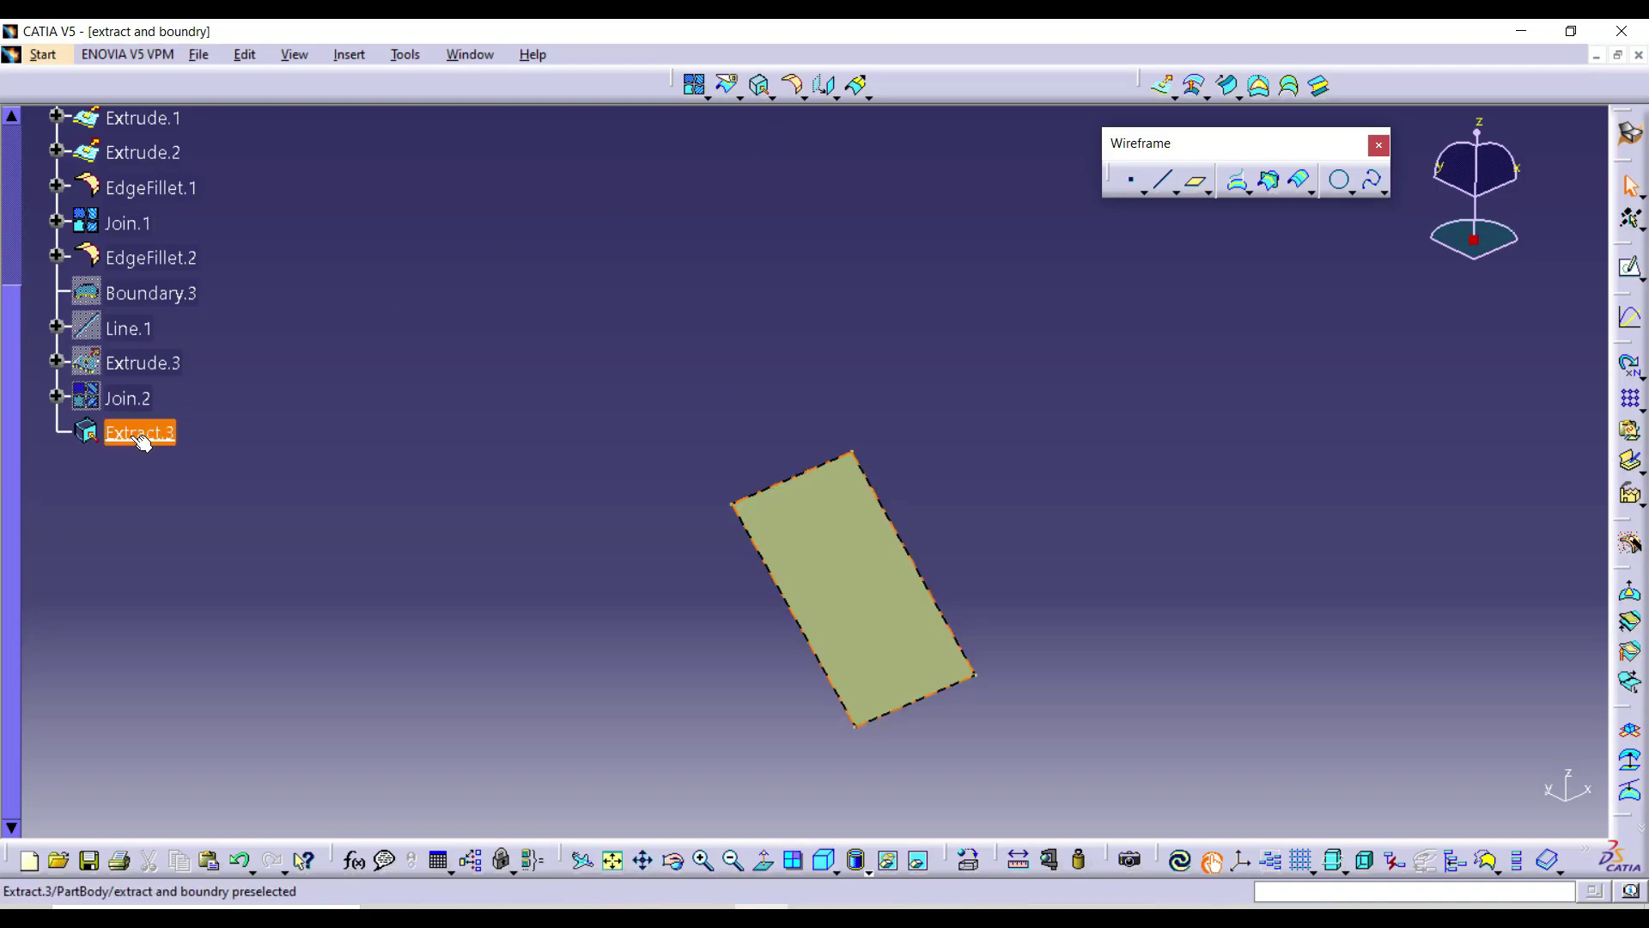
pyautogui.click(180, 737)
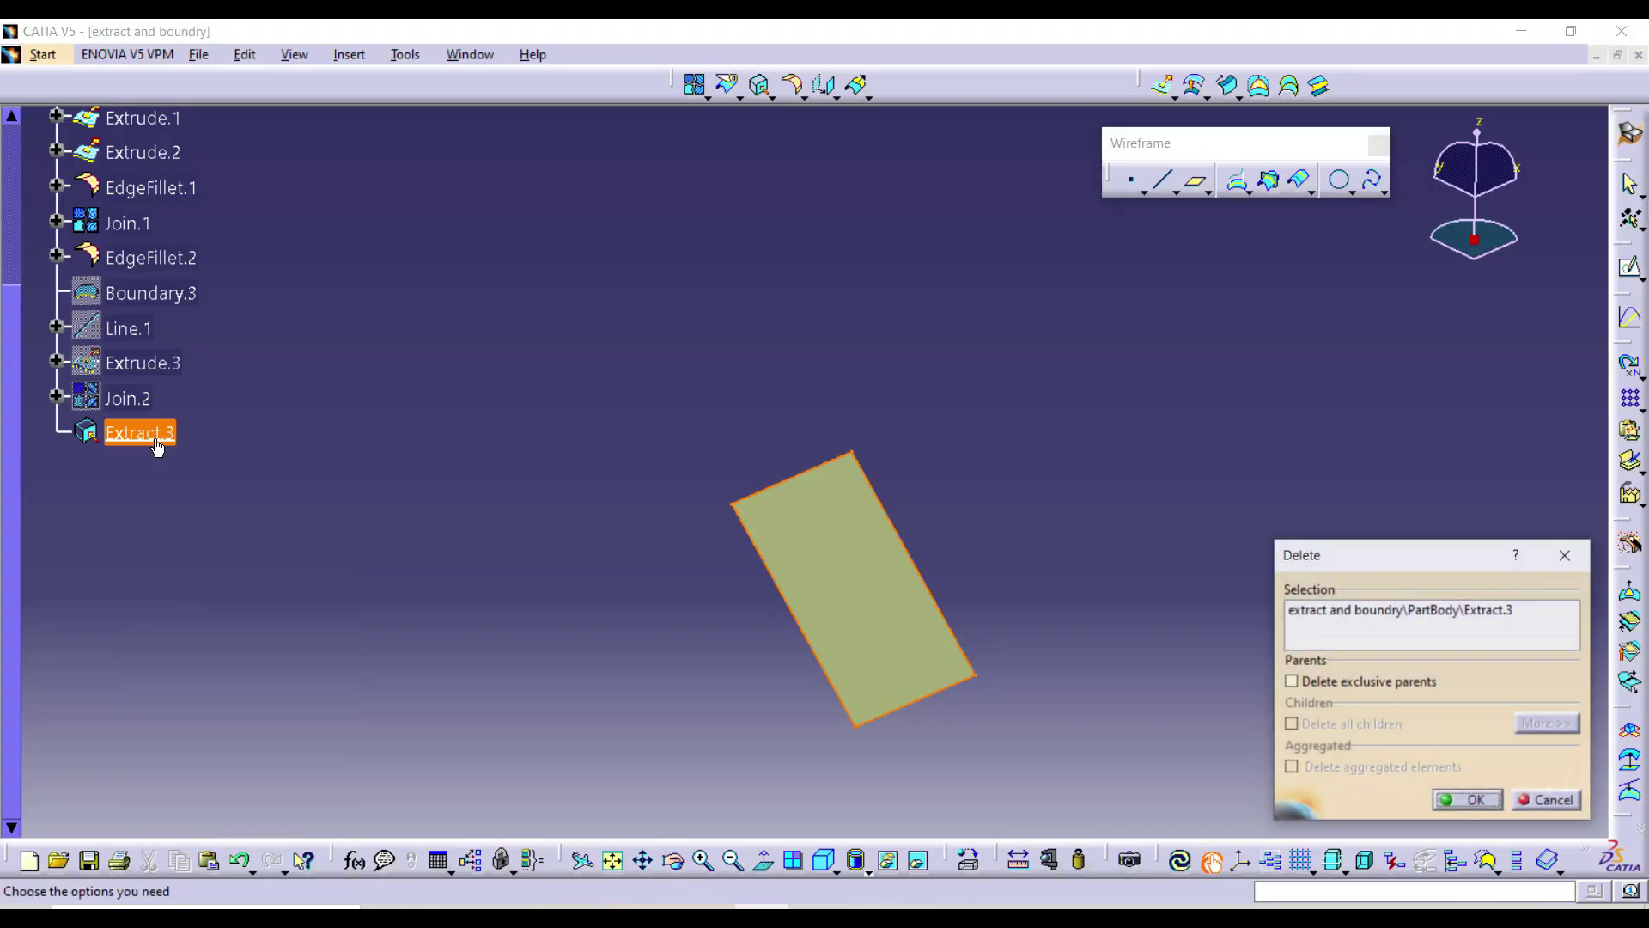
pyautogui.click(1465, 800)
pyautogui.click(151, 400)
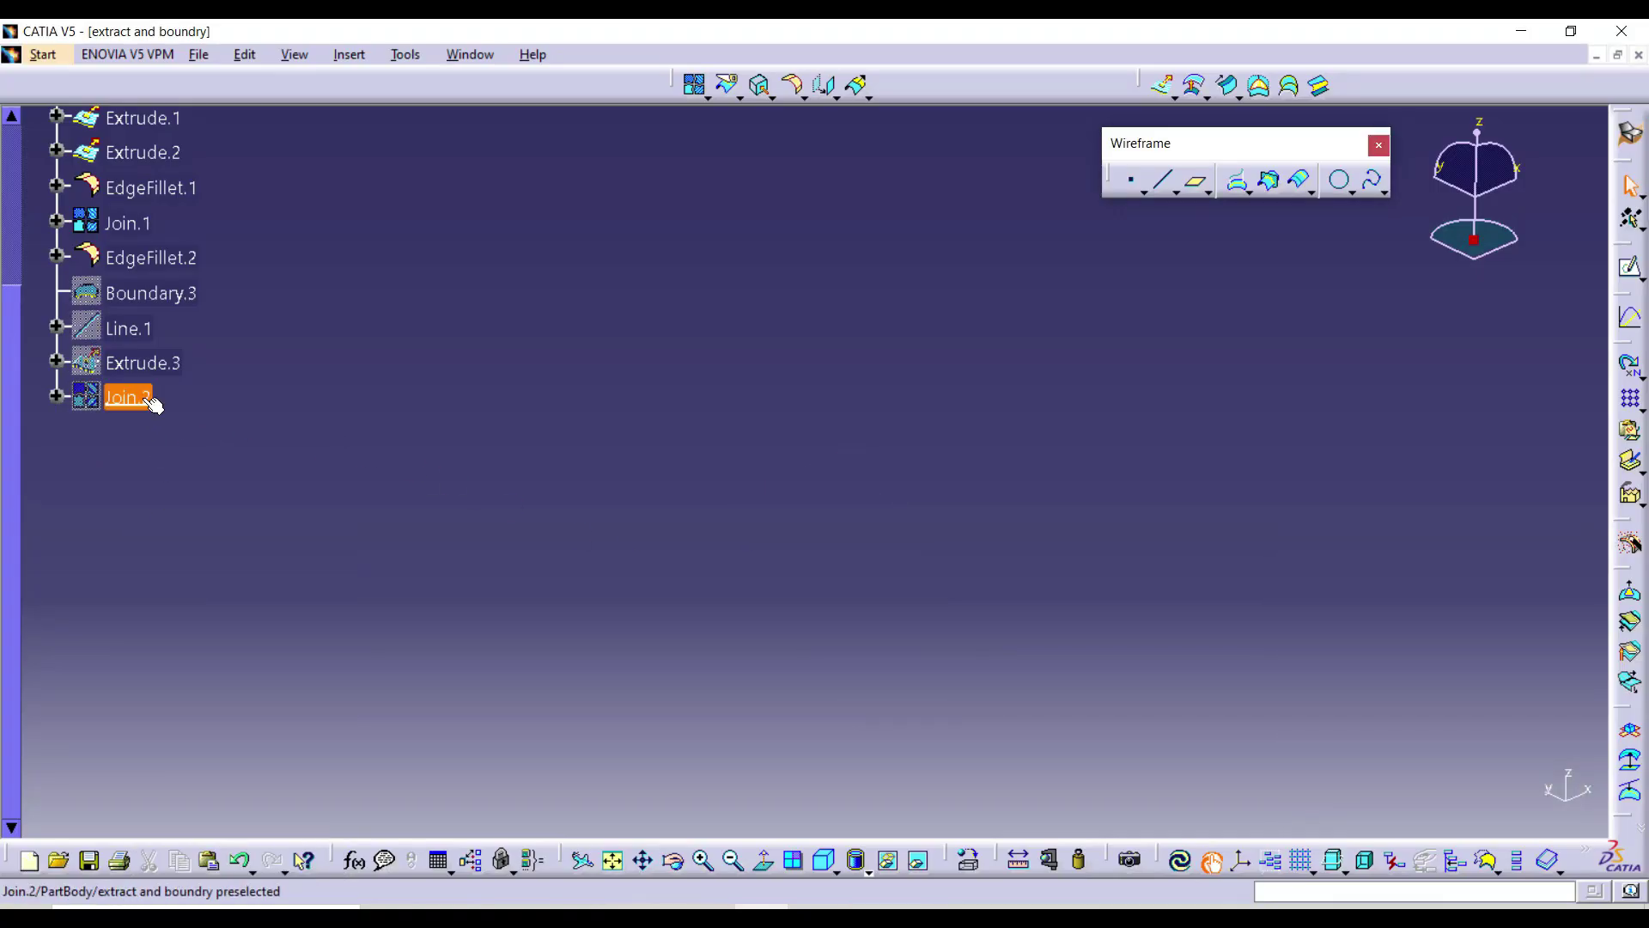
pyautogui.rightClick(144, 398)
pyautogui.click(256, 460)
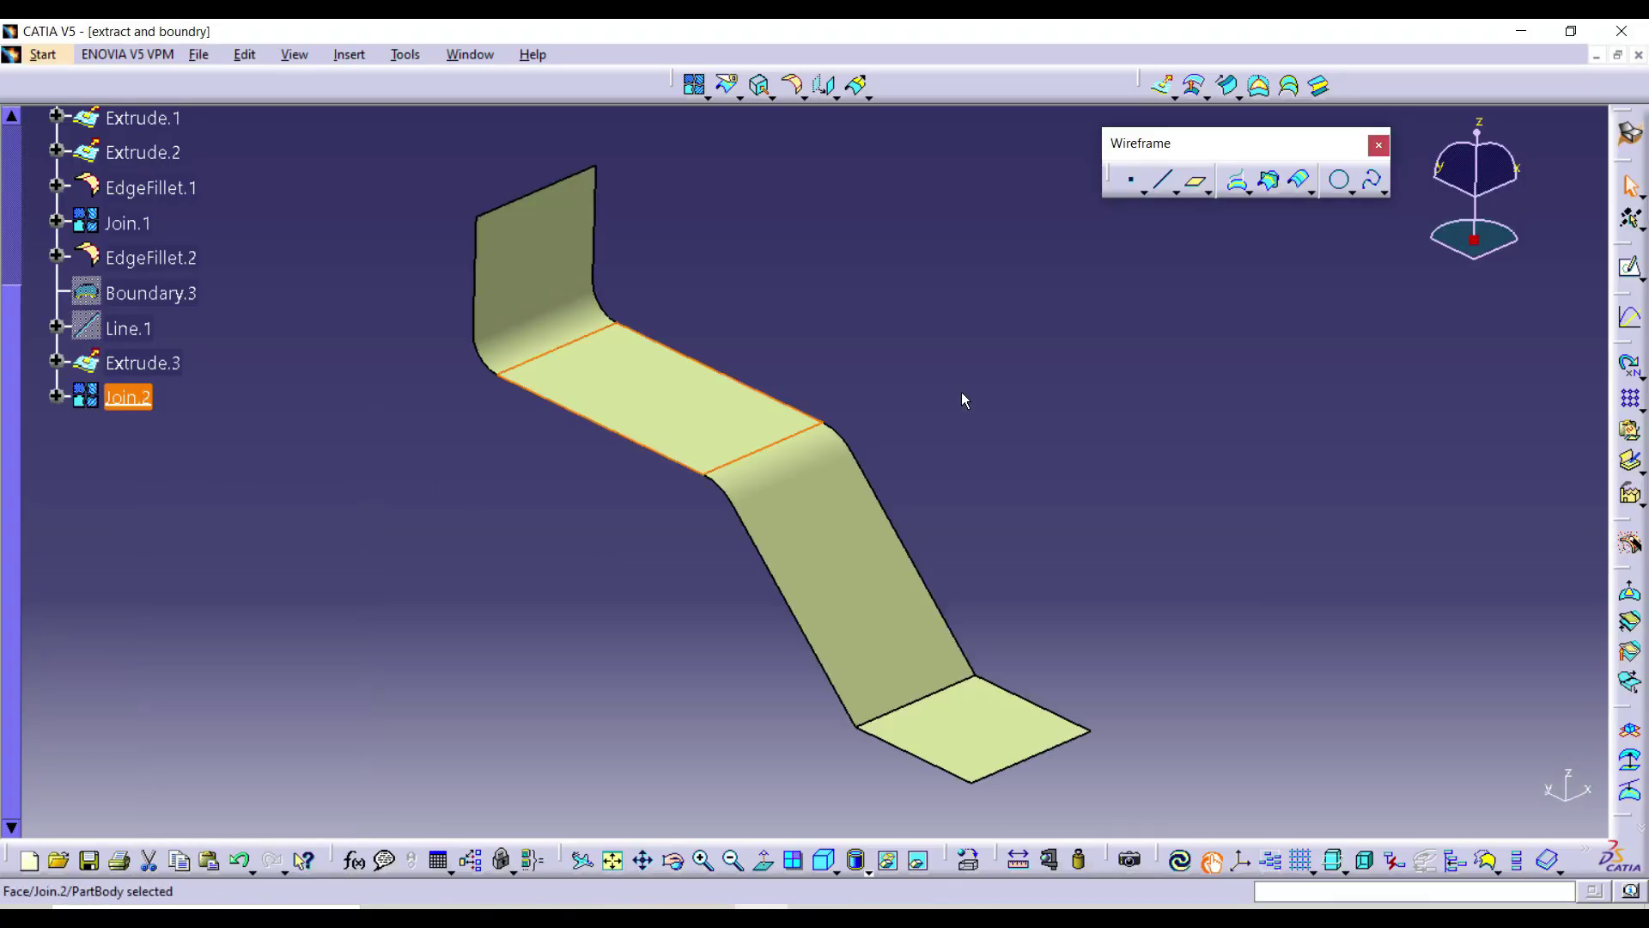
pyautogui.click(1027, 416)
pyautogui.moveTo(1033, 421)
pyautogui.mouseDown(button='middle')
pyautogui.moveTo(1053, 445)
pyautogui.moveTo(1019, 449)
pyautogui.mouseUp(button='middle')
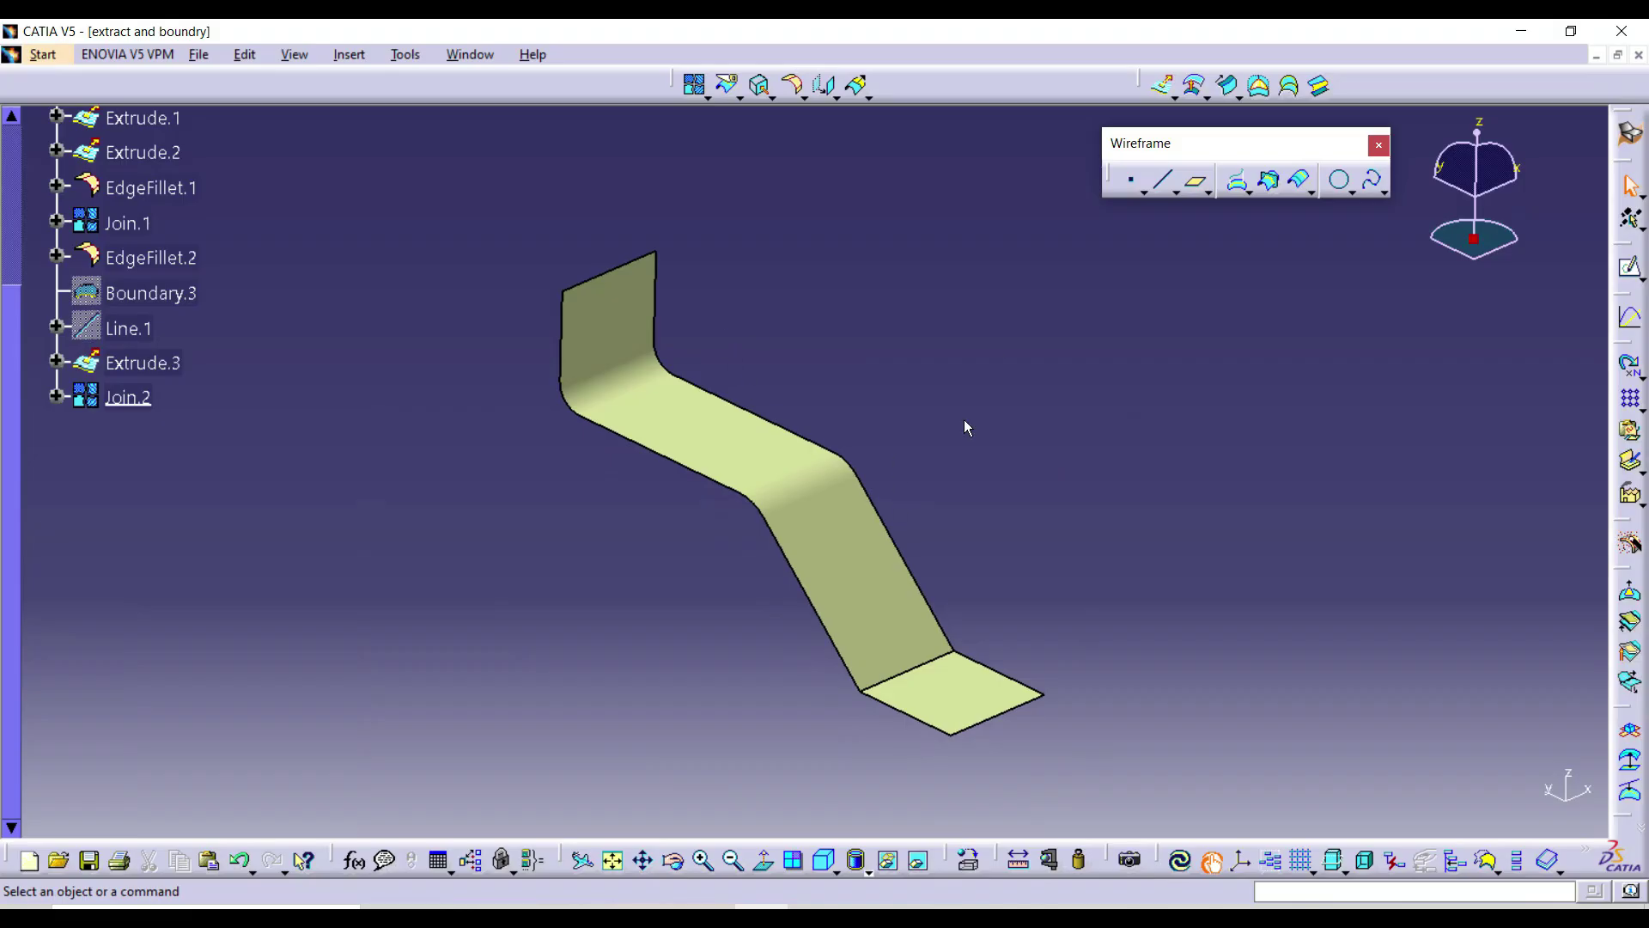
# - Create a Multiple Extract of all the joined surface's faces except the upright one, using No propagation
pyautogui.click(802, 96)
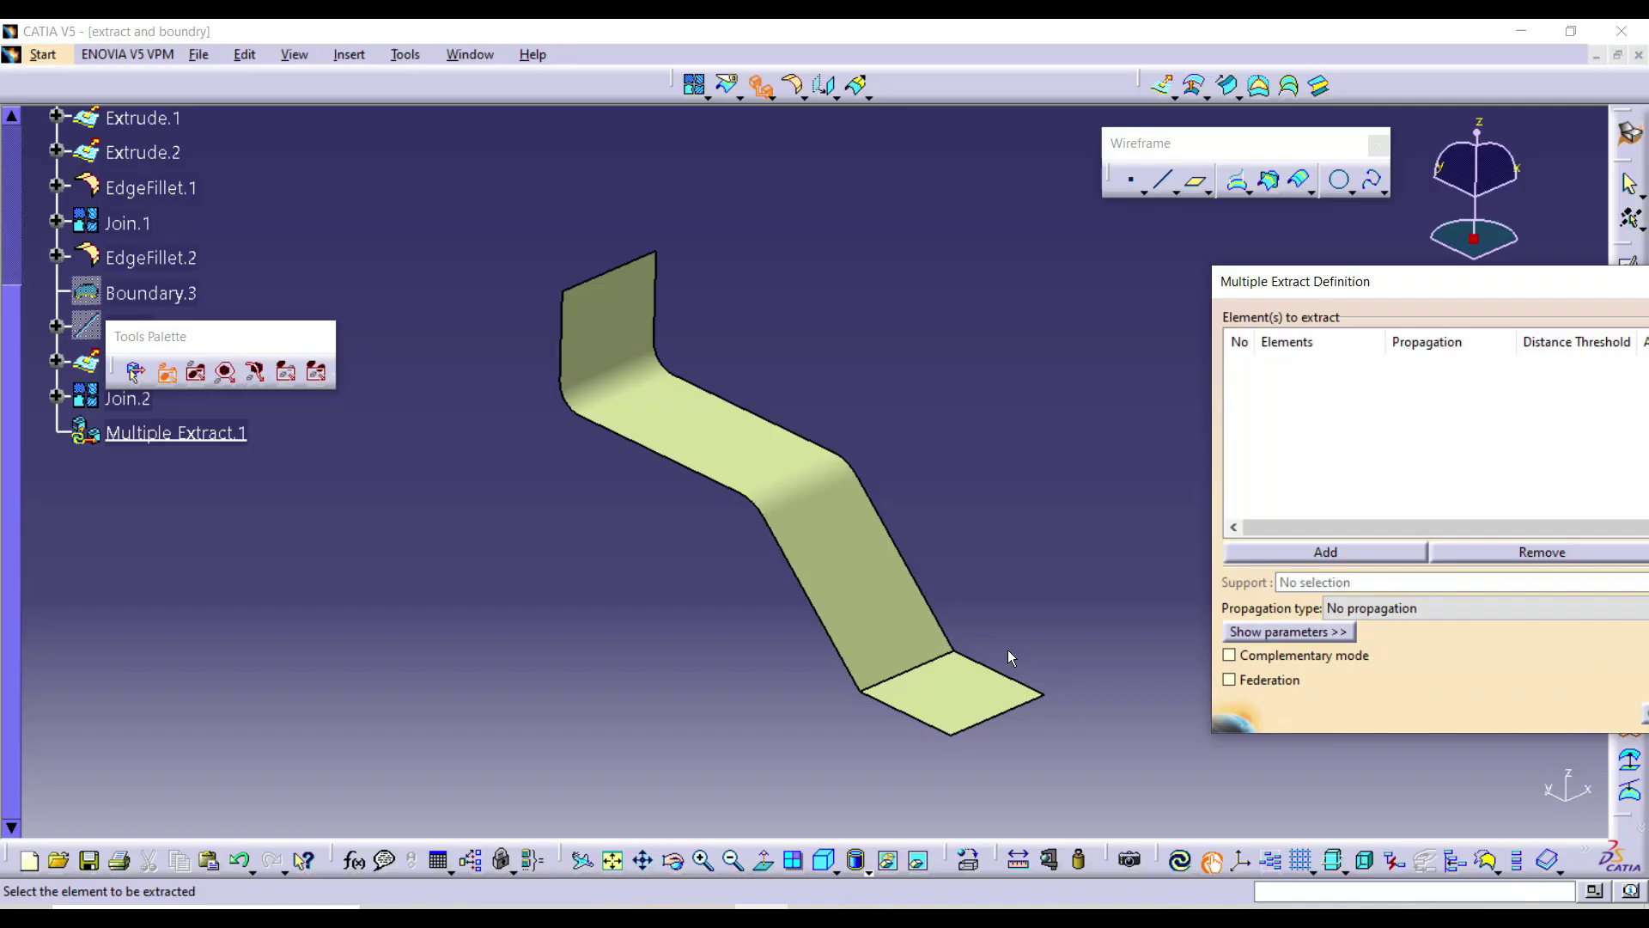
pyautogui.click(971, 673)
pyautogui.click(865, 580)
pyautogui.click(816, 486)
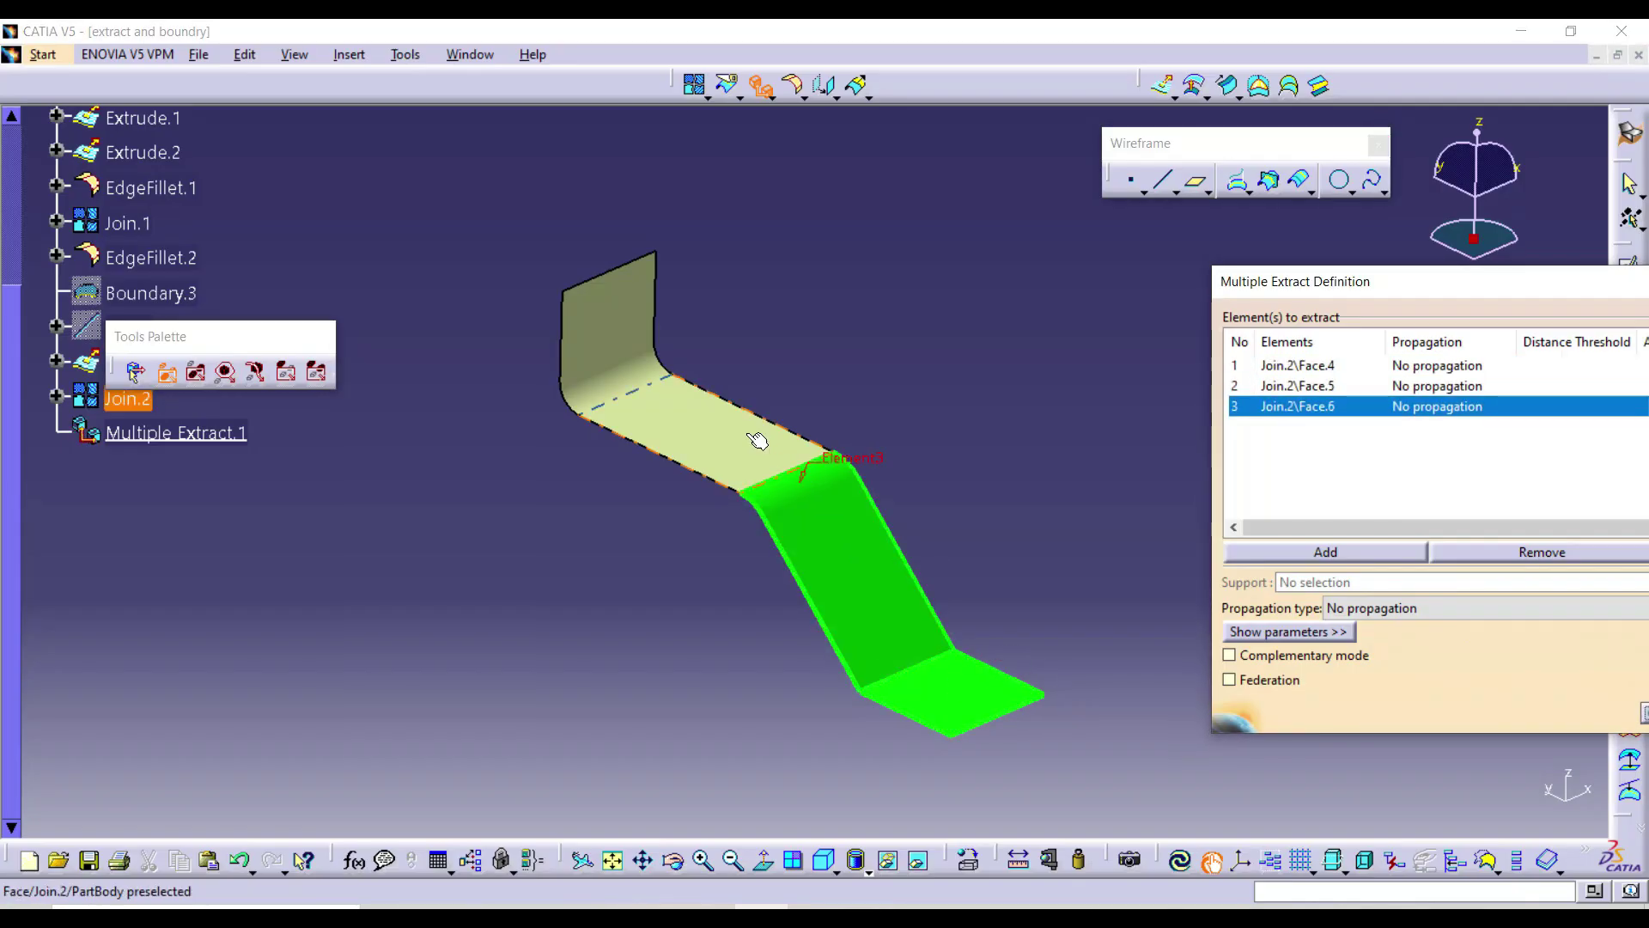
pyautogui.click(704, 425)
pyautogui.click(637, 373)
pyautogui.click(634, 328)
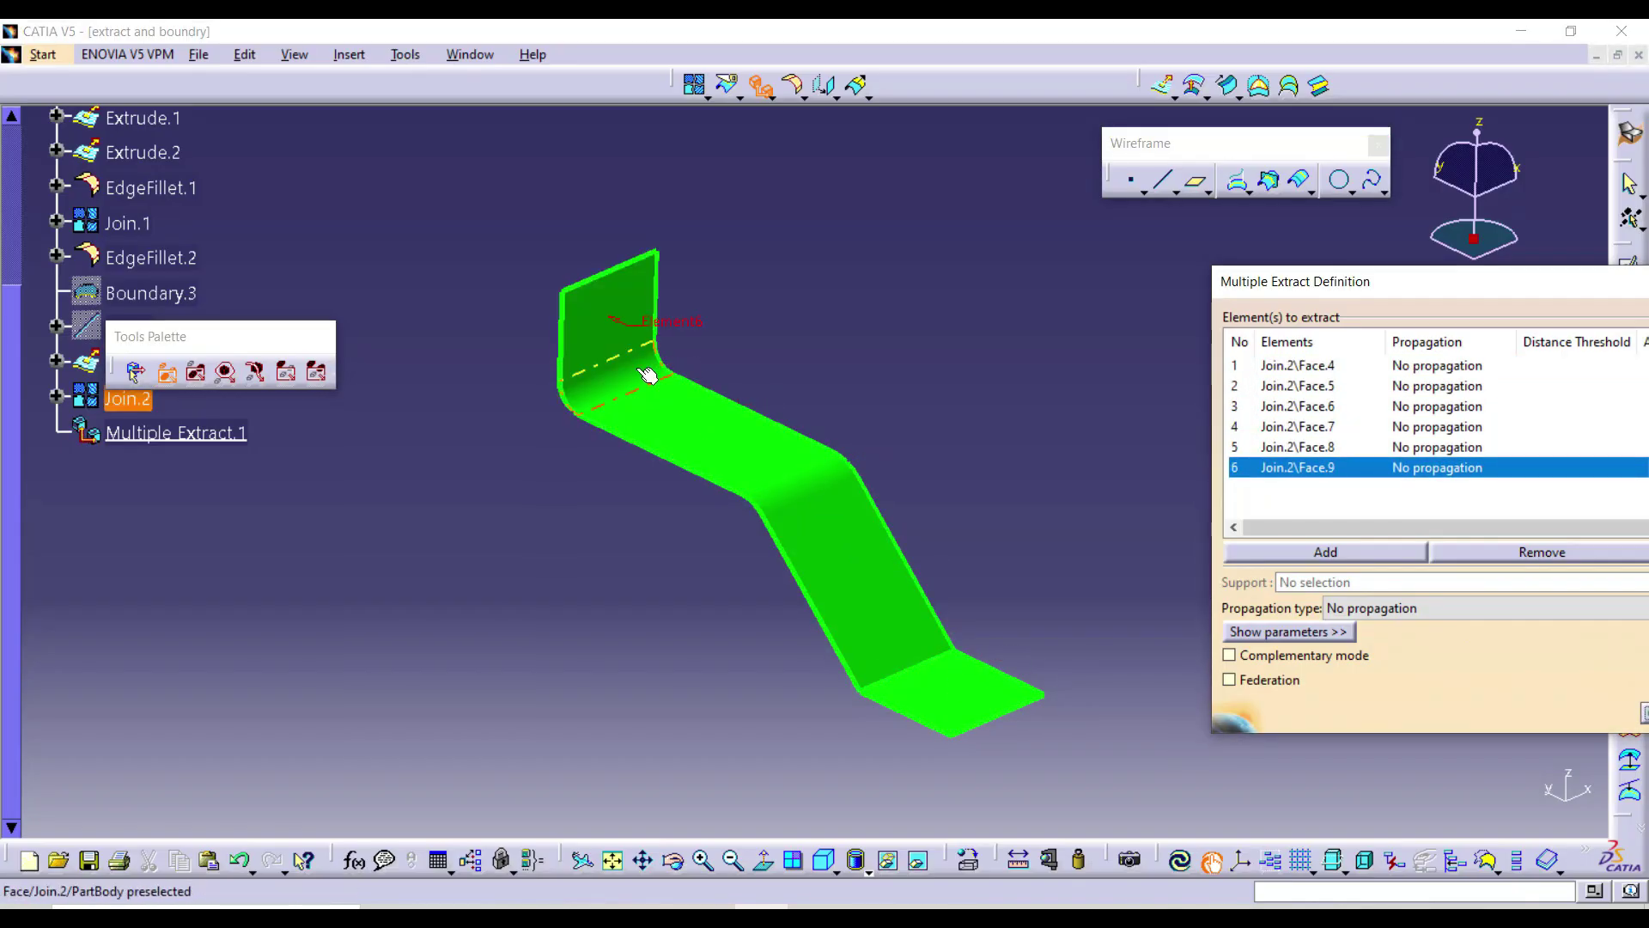
pyautogui.click(632, 313)
pyautogui.click(1302, 470)
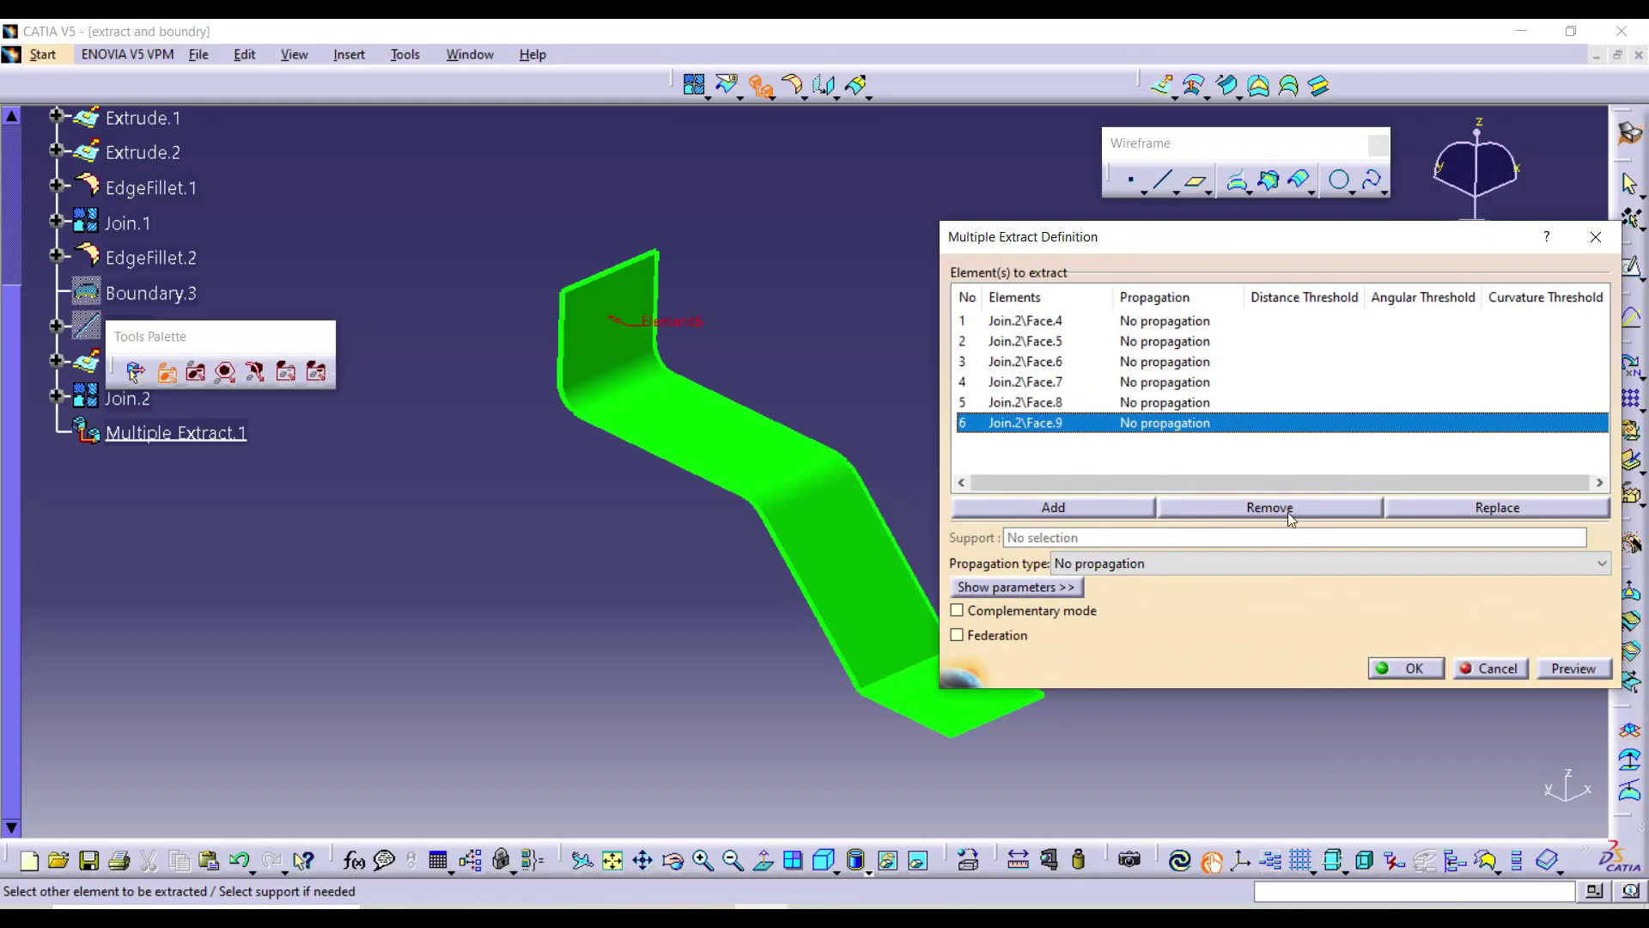
pyautogui.click(1288, 515)
pyautogui.click(1414, 669)
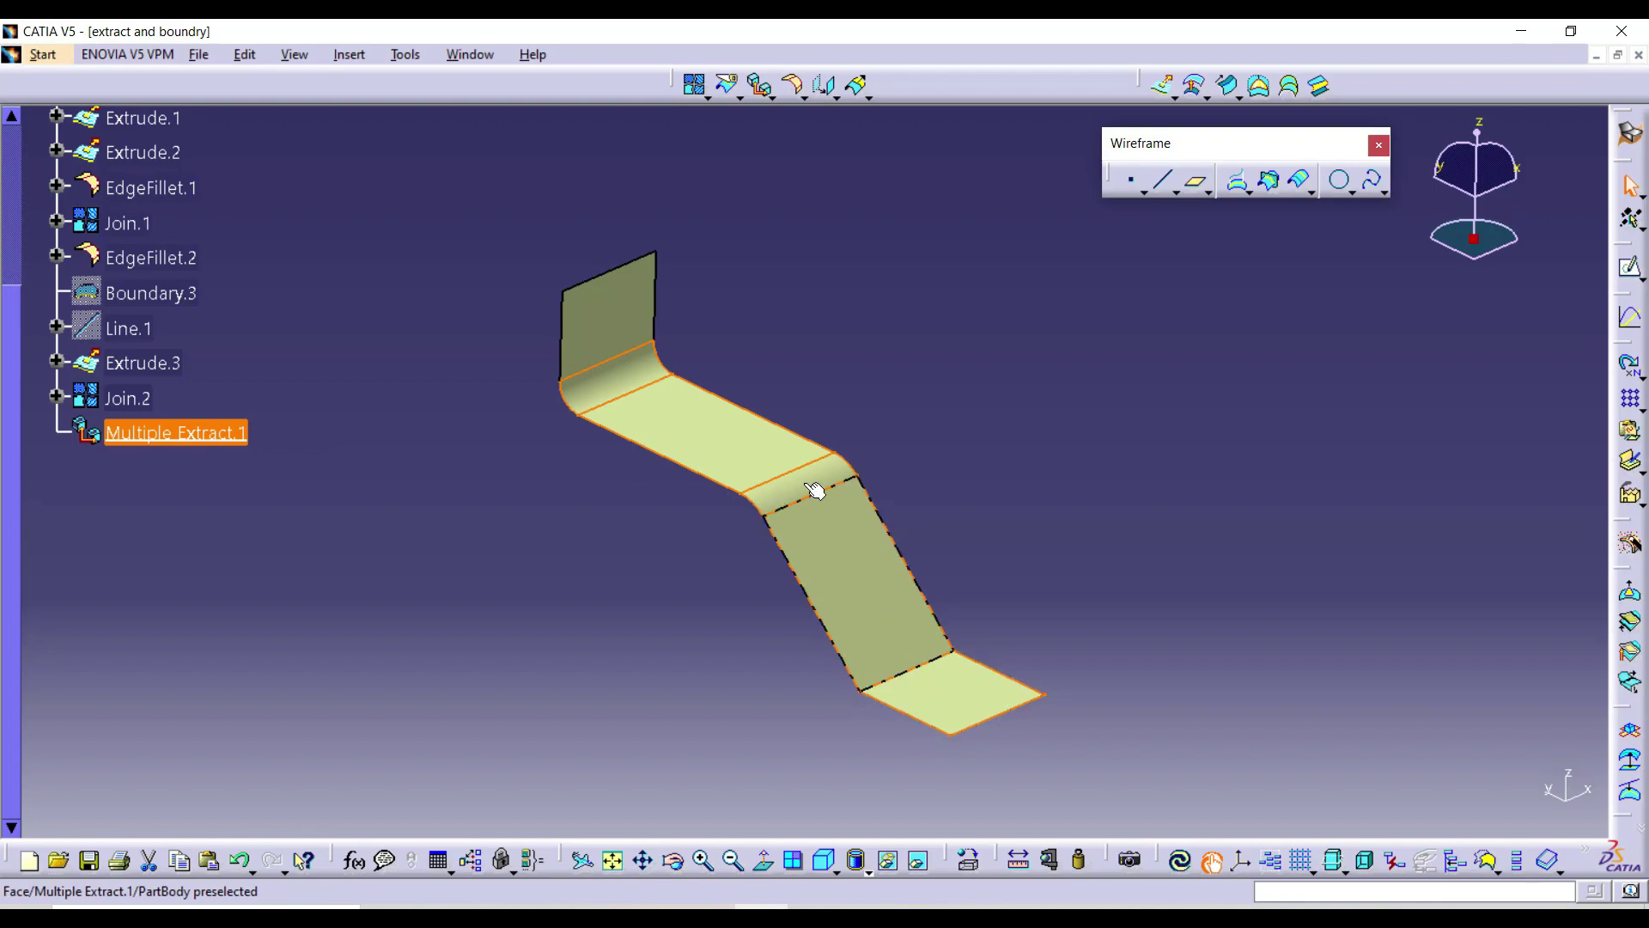
pyautogui.click(391, 400)
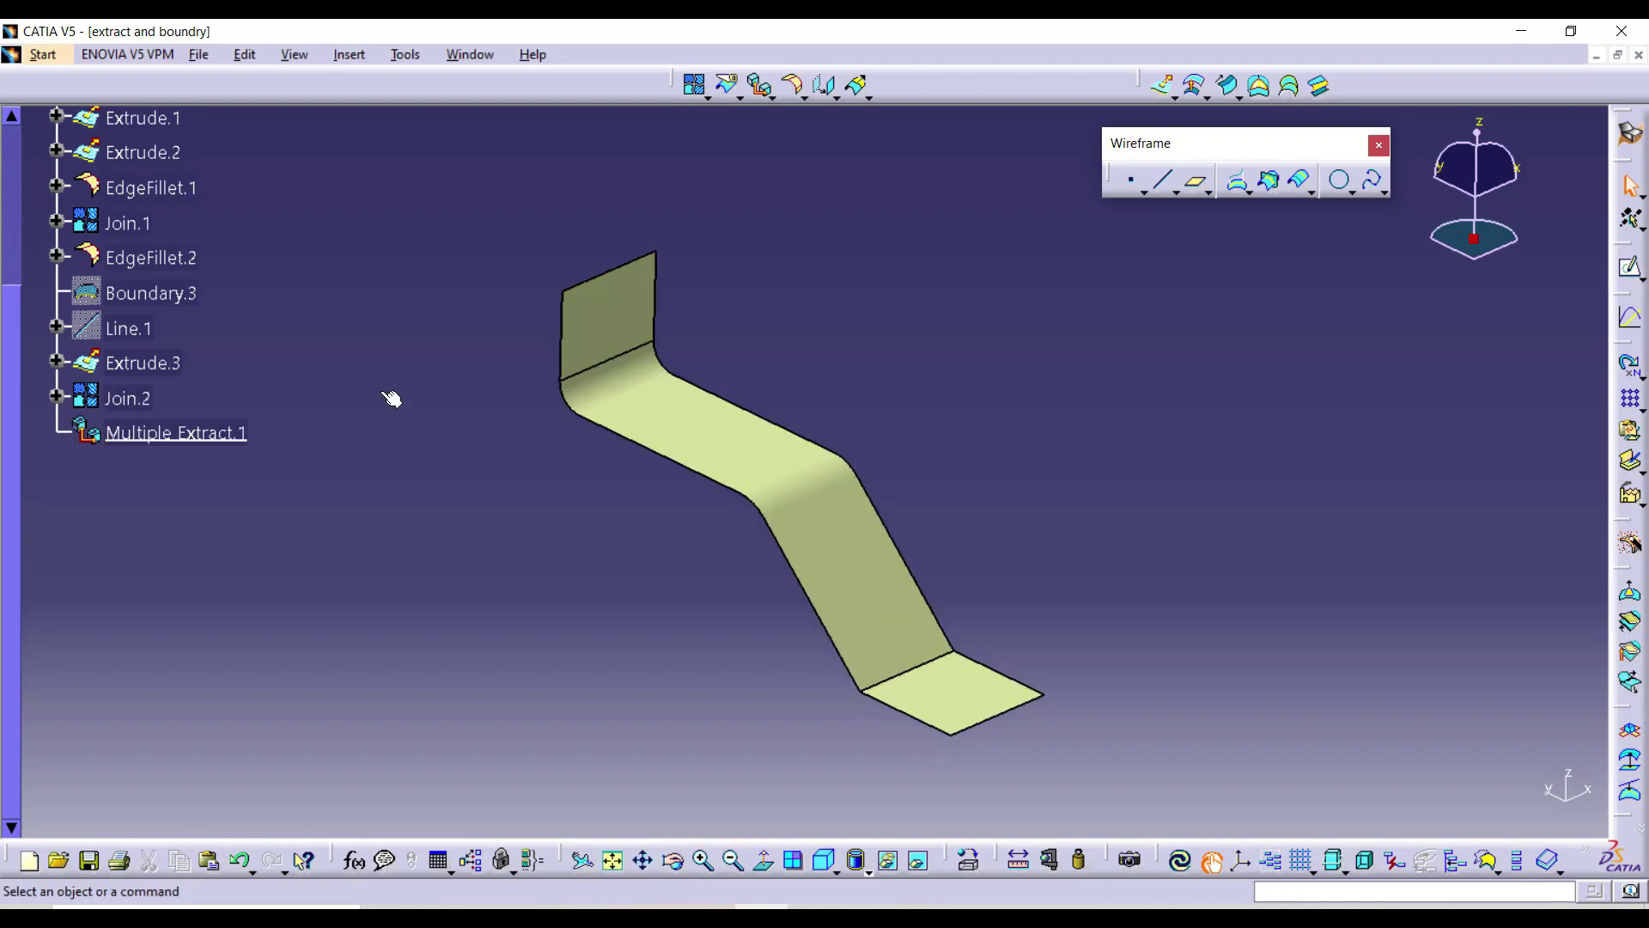
# - Hide the joined surface Join.2 to isolate the five-face Multiple Extract
pyautogui.rightClick(126, 398)
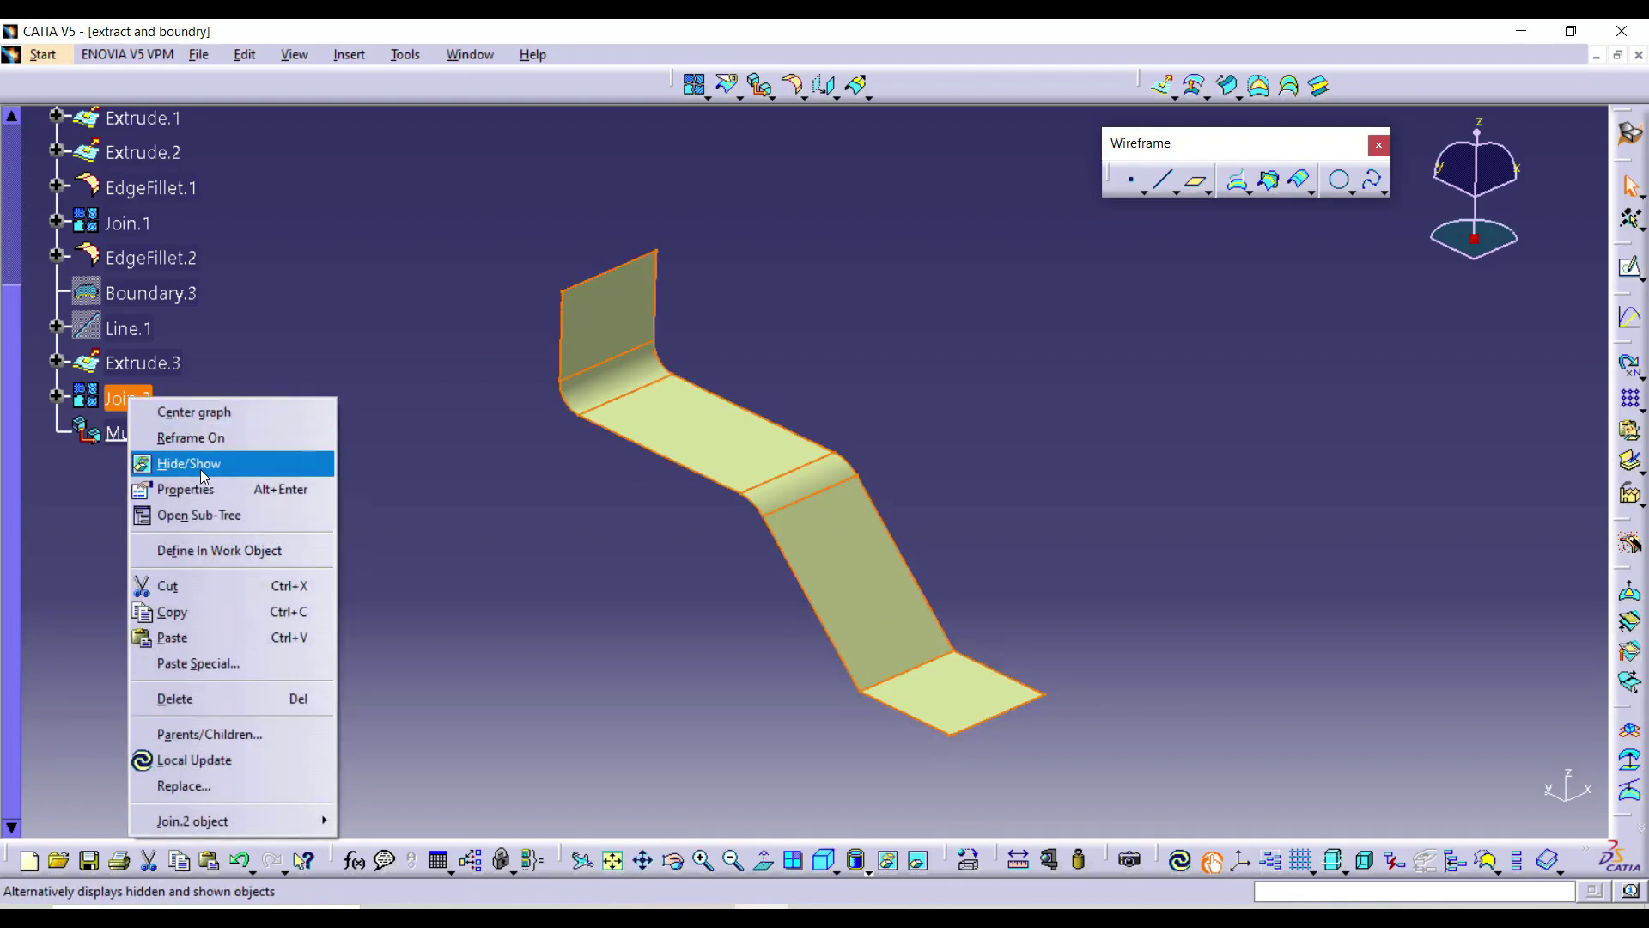
pyautogui.click(204, 475)
pyautogui.click(166, 435)
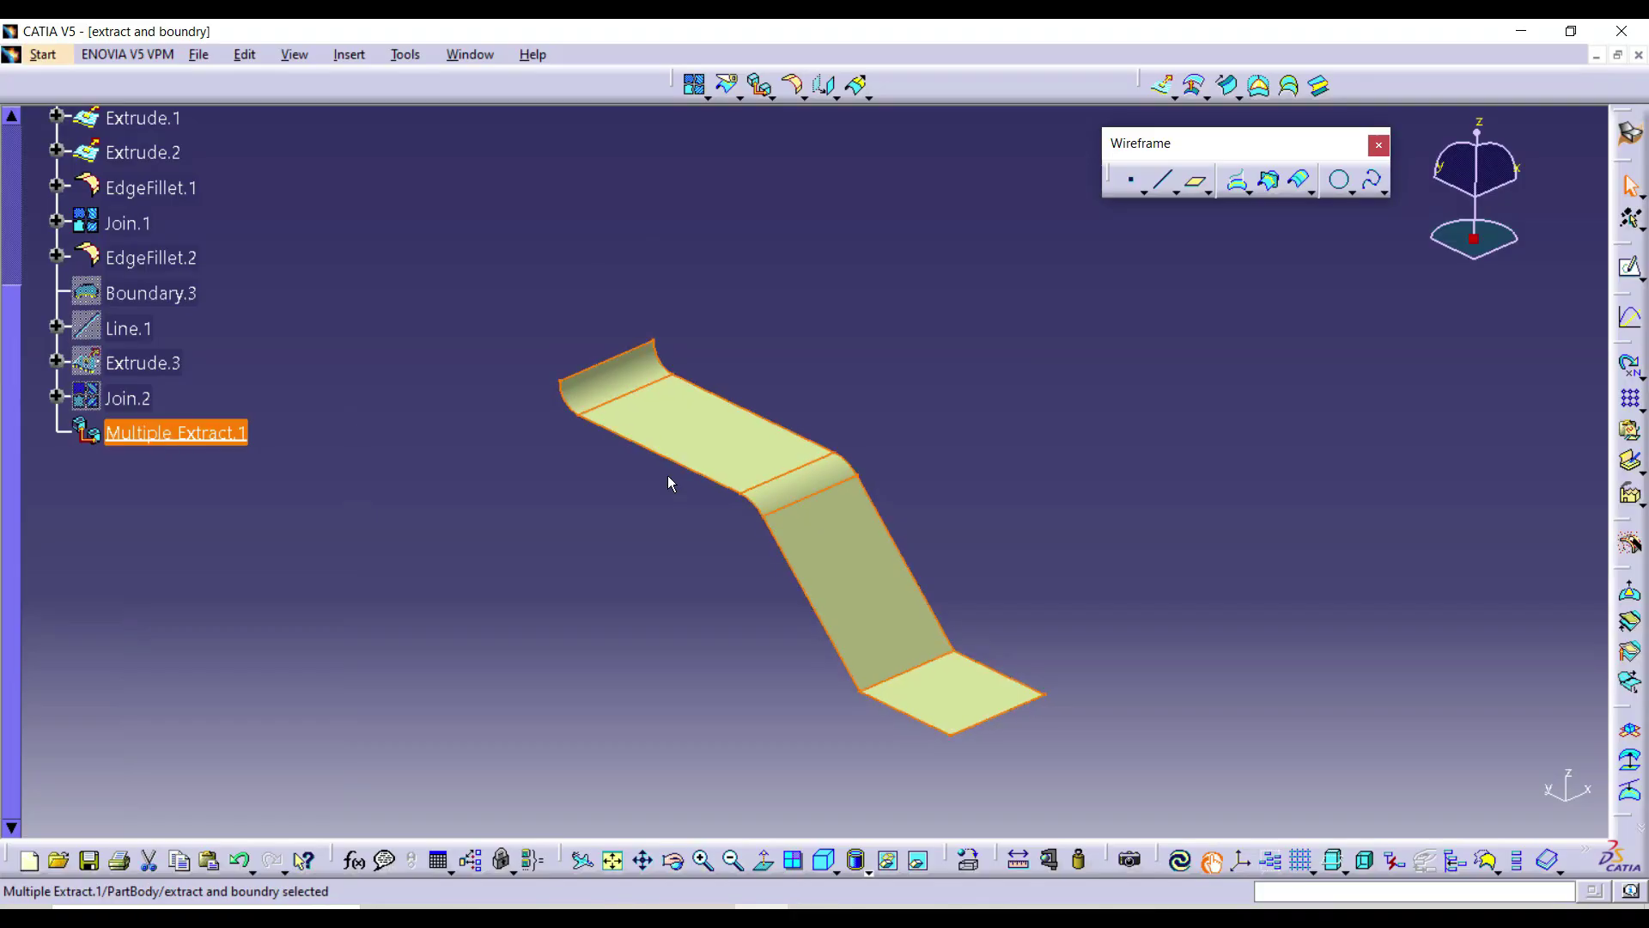
pyautogui.click(178, 436)
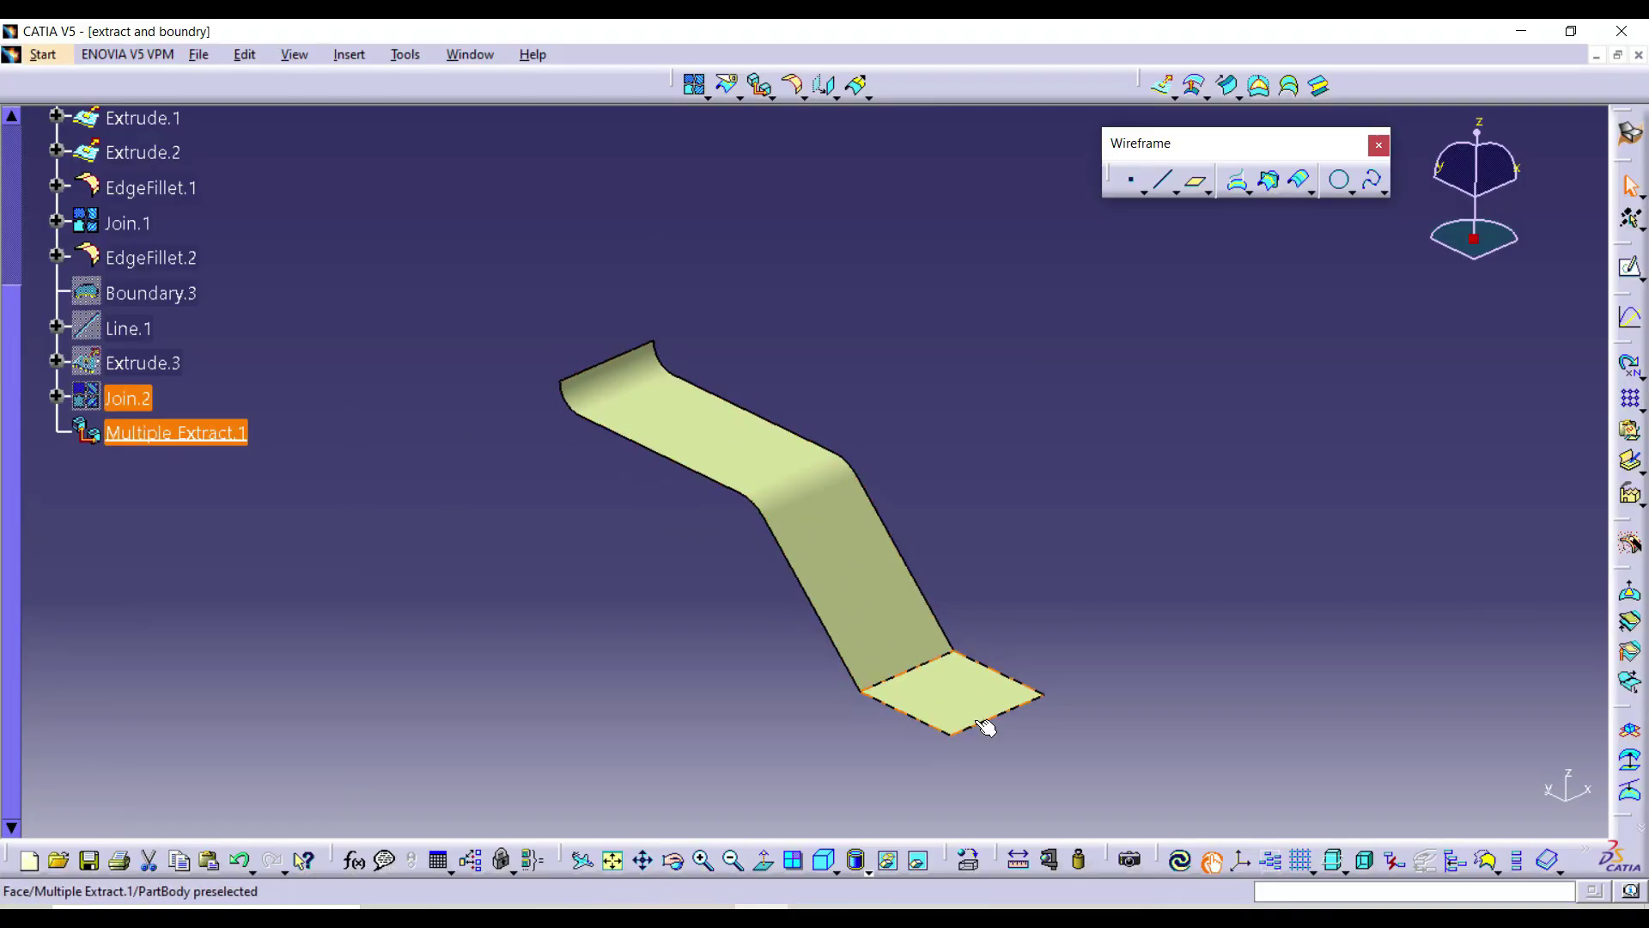
pyautogui.click(164, 432)
# - Hide the Multiple Extract and show the joined surface Join.2 again
pyautogui.rightClick(157, 426)
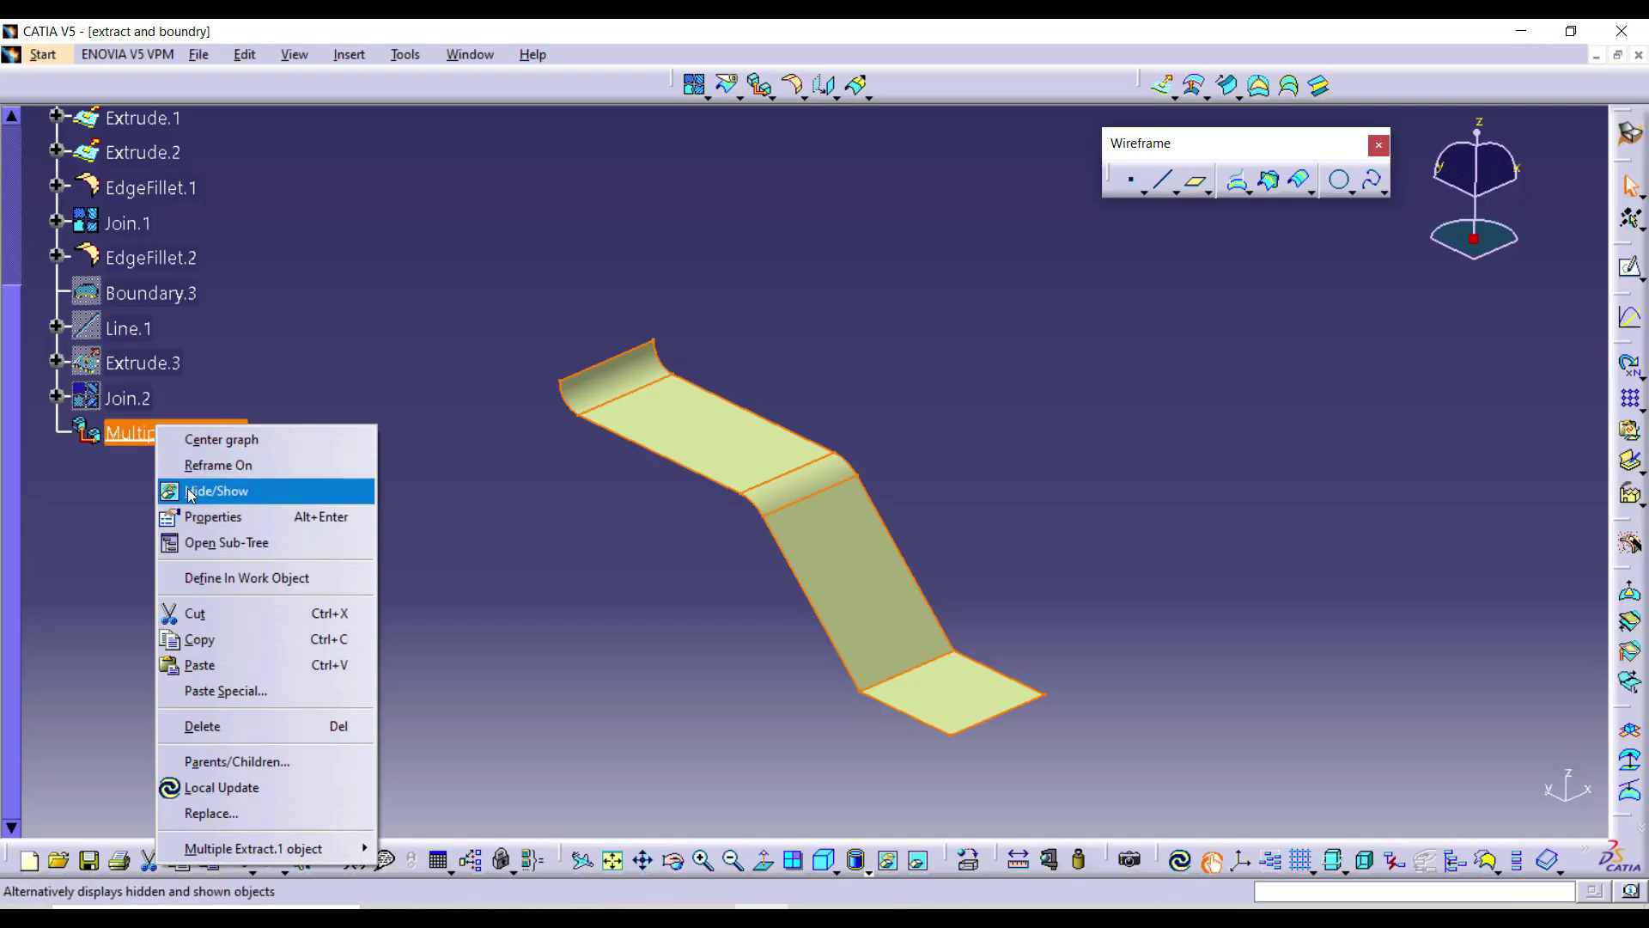
pyautogui.click(188, 492)
pyautogui.click(127, 398)
pyautogui.rightClick(124, 398)
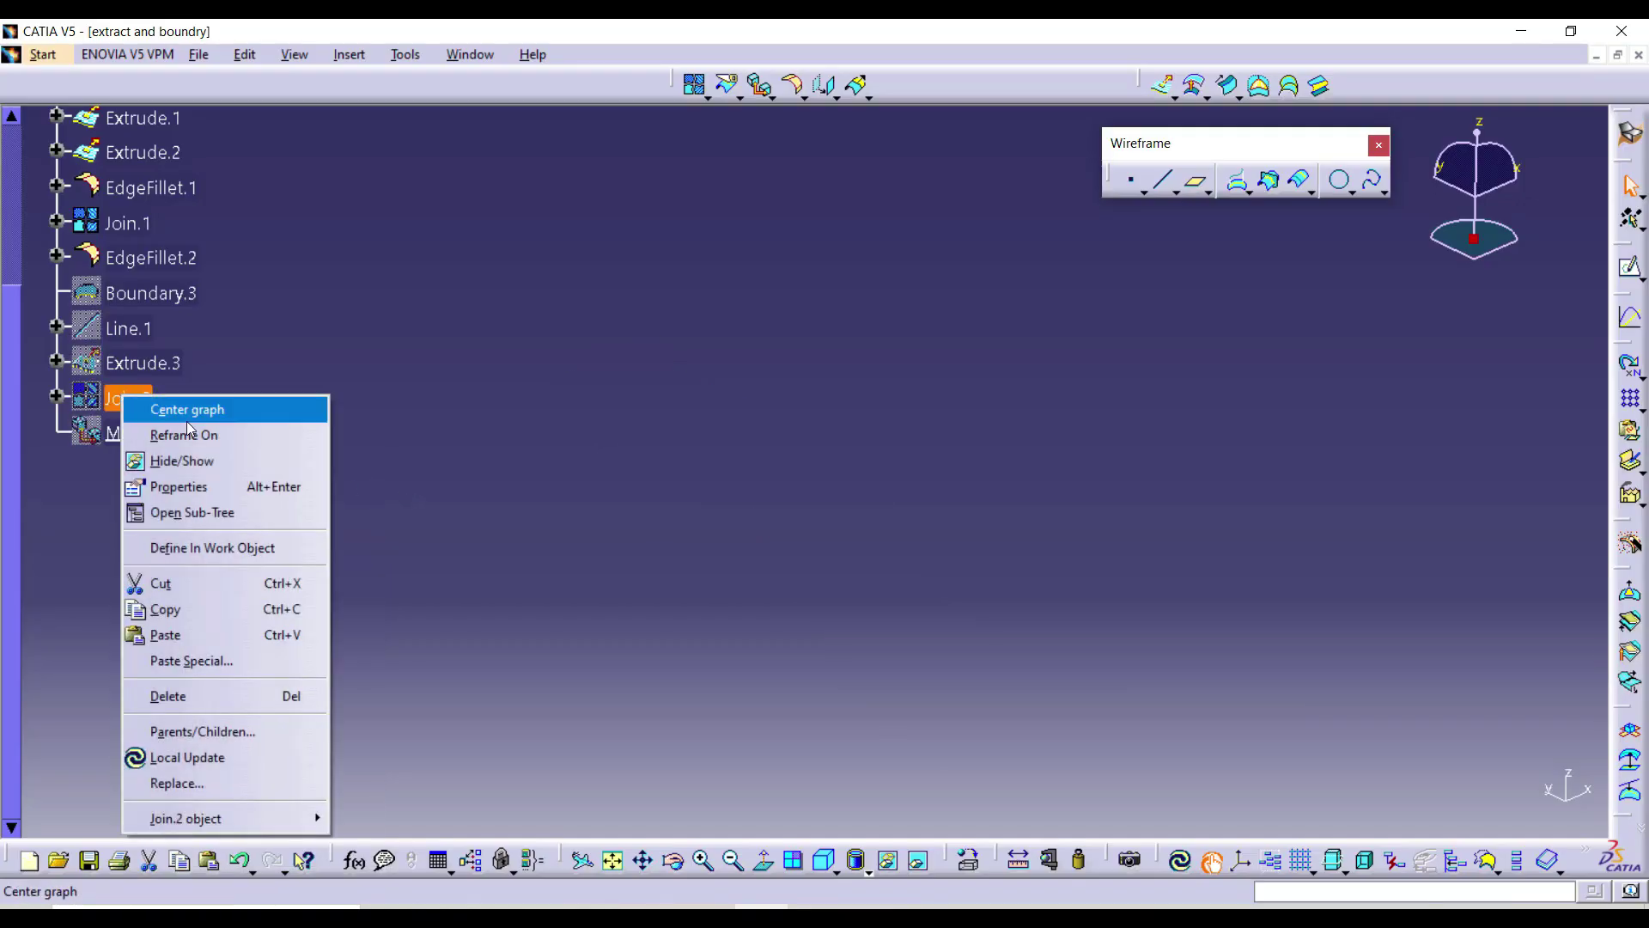
pyautogui.click(182, 460)
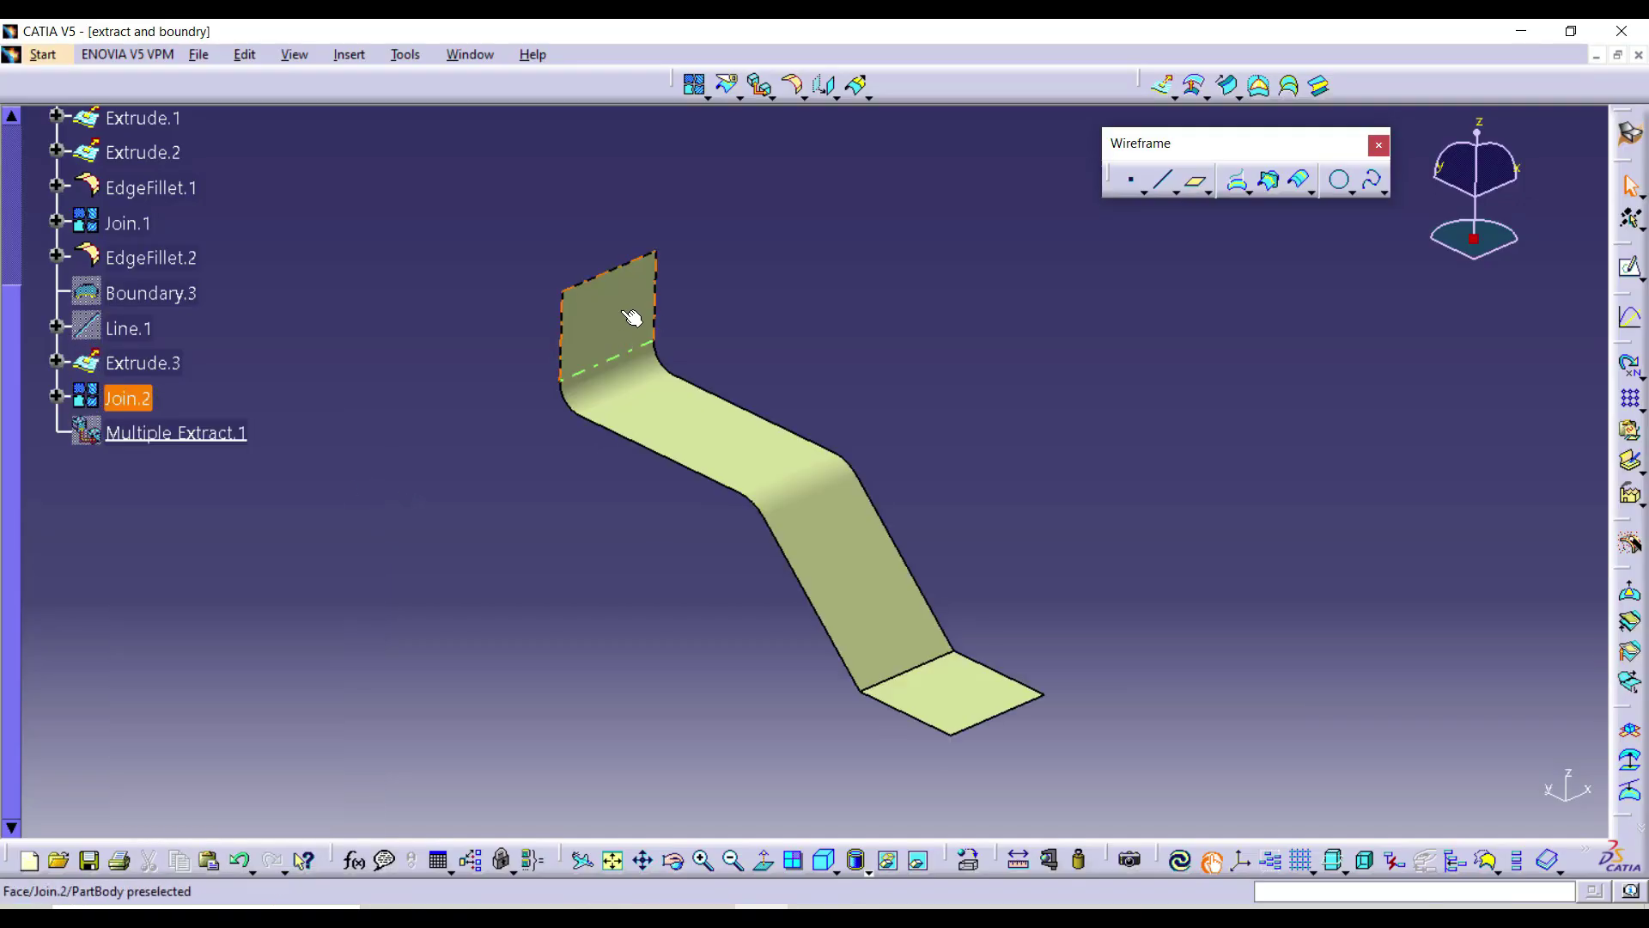
# - Extract every face of Join.2 except the upright one in a single Extract with No propagation, and hide Join.2
pyautogui.click(771, 96)
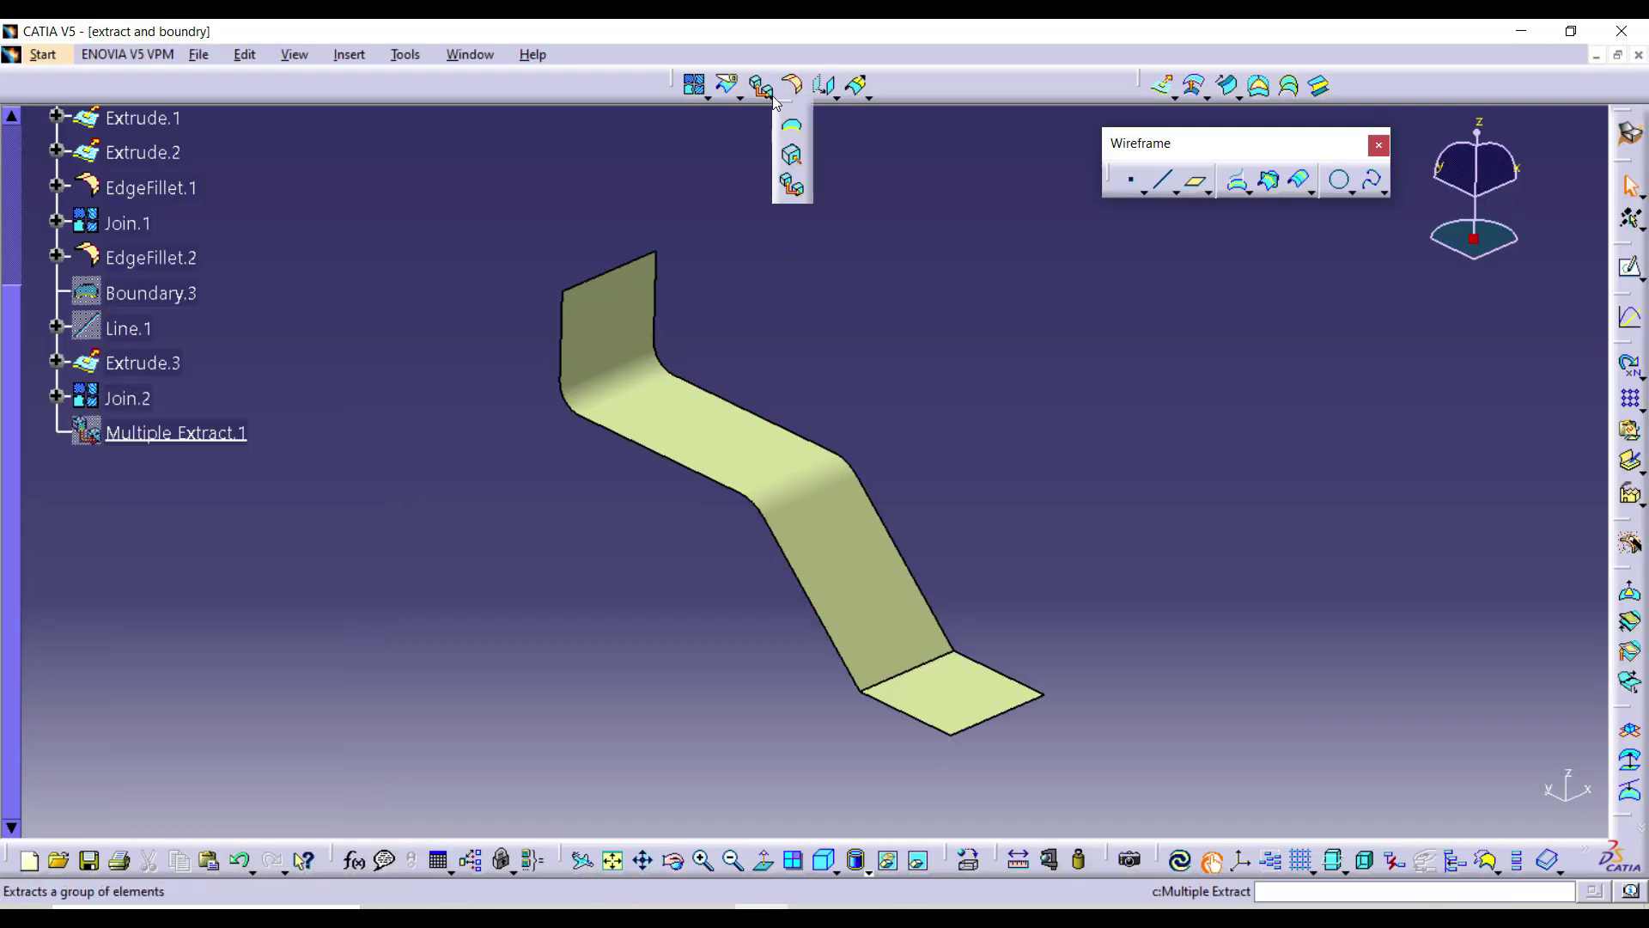
pyautogui.click(796, 156)
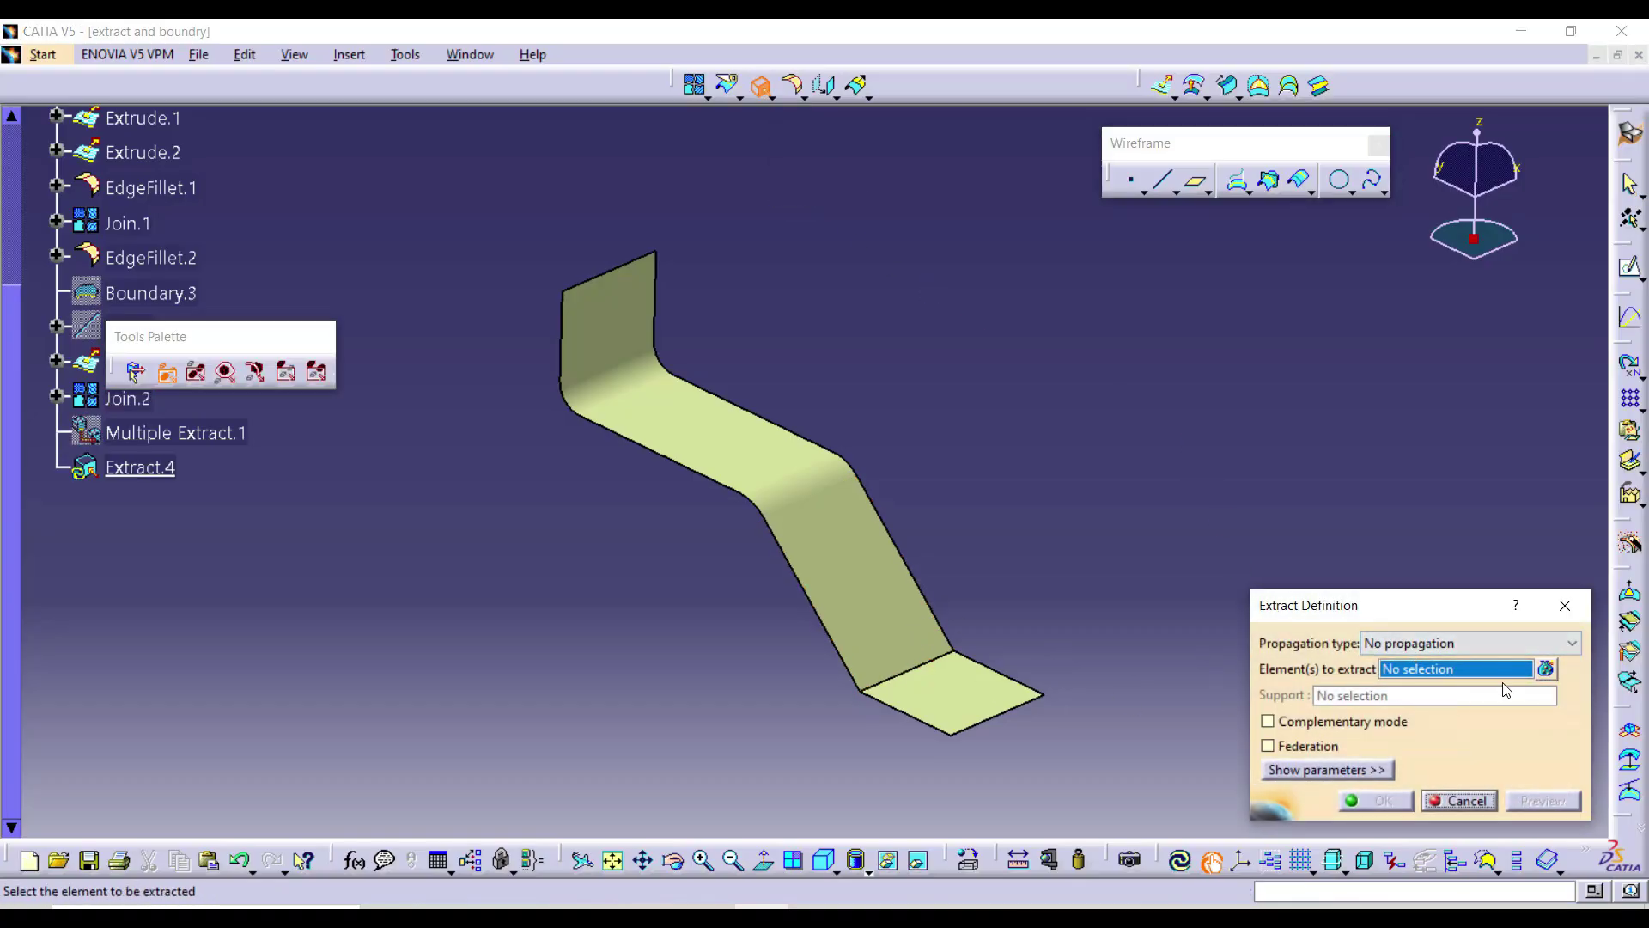
pyautogui.click(954, 688)
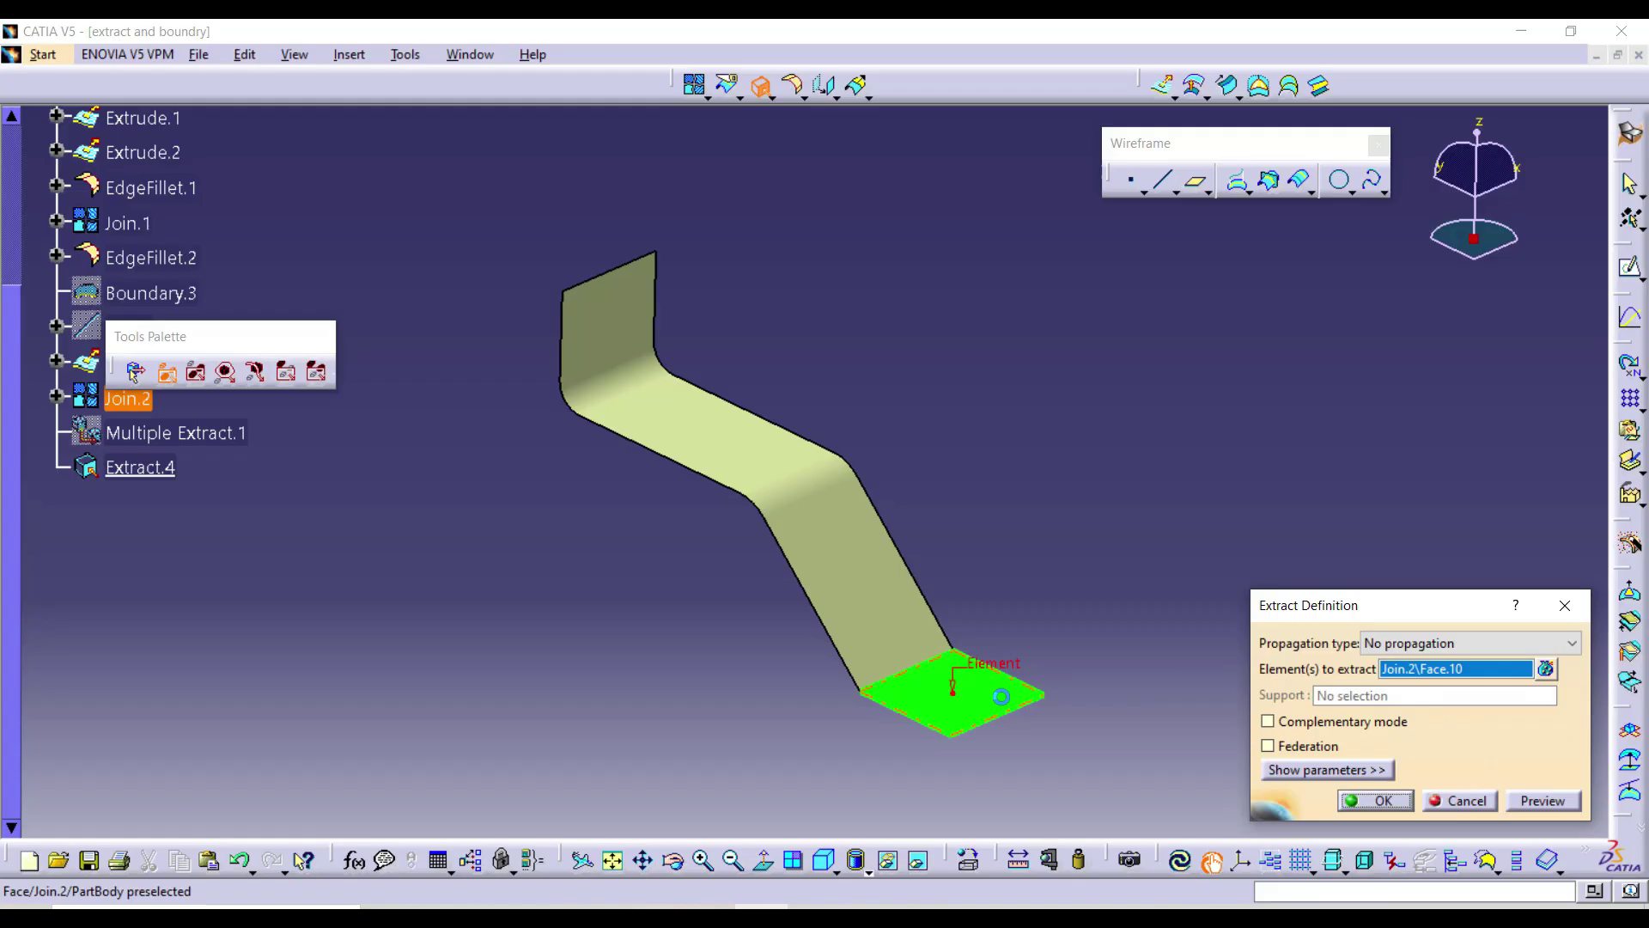
pyautogui.click(1545, 667)
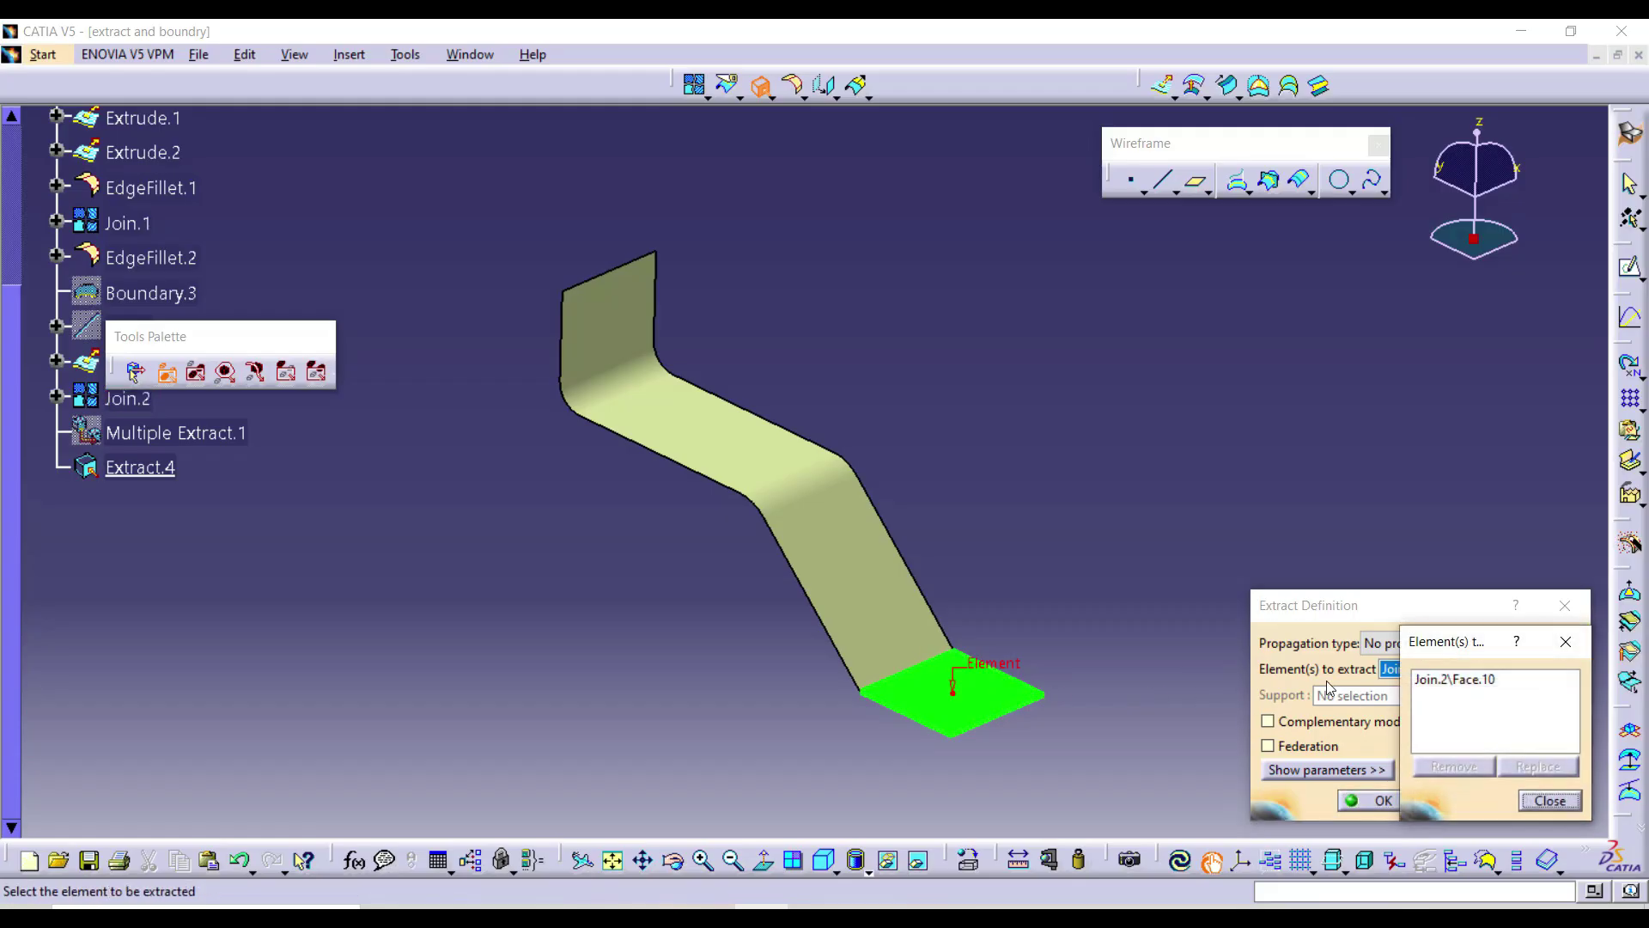
pyautogui.click(876, 638)
pyautogui.click(812, 514)
pyautogui.click(668, 389)
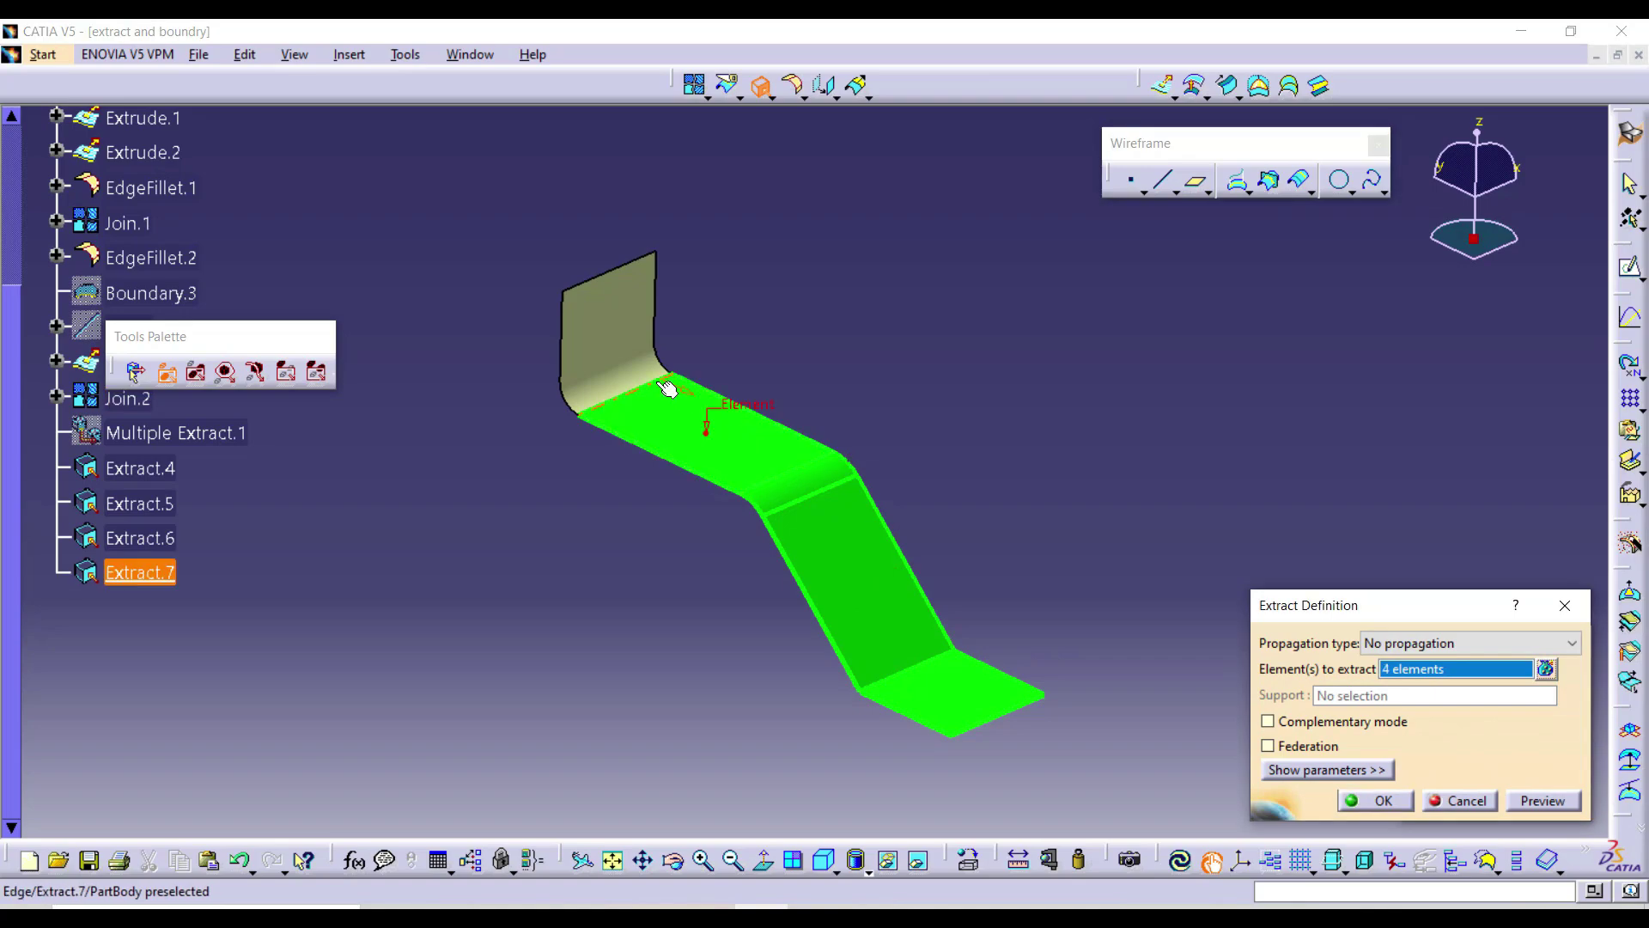
pyautogui.click(645, 368)
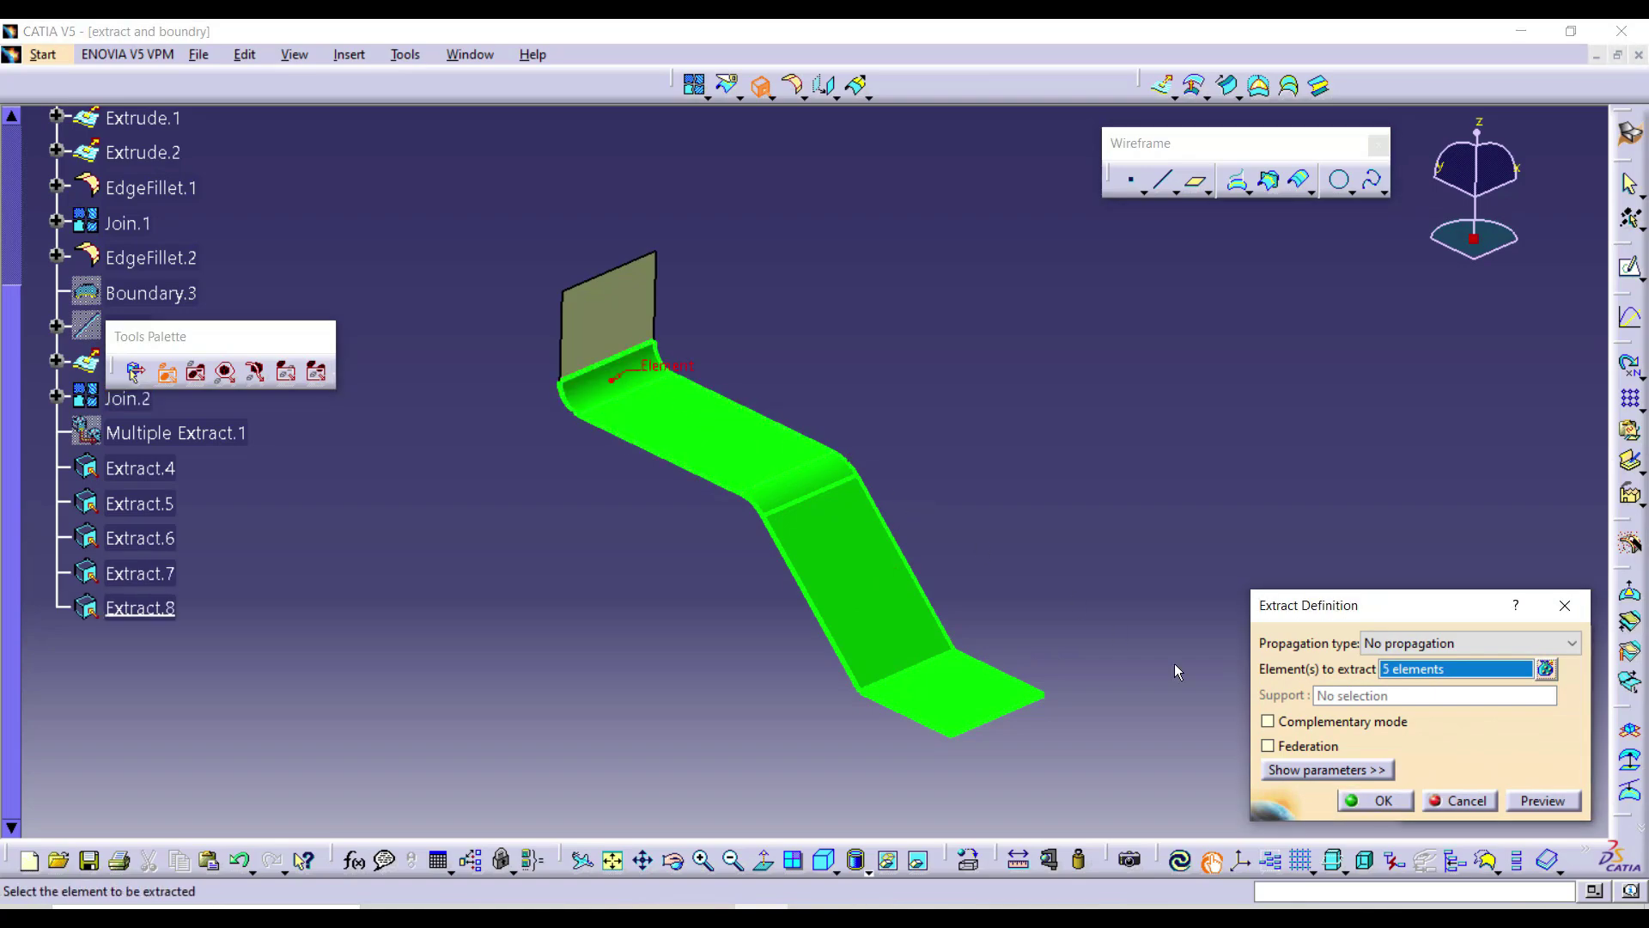
pyautogui.click(1371, 802)
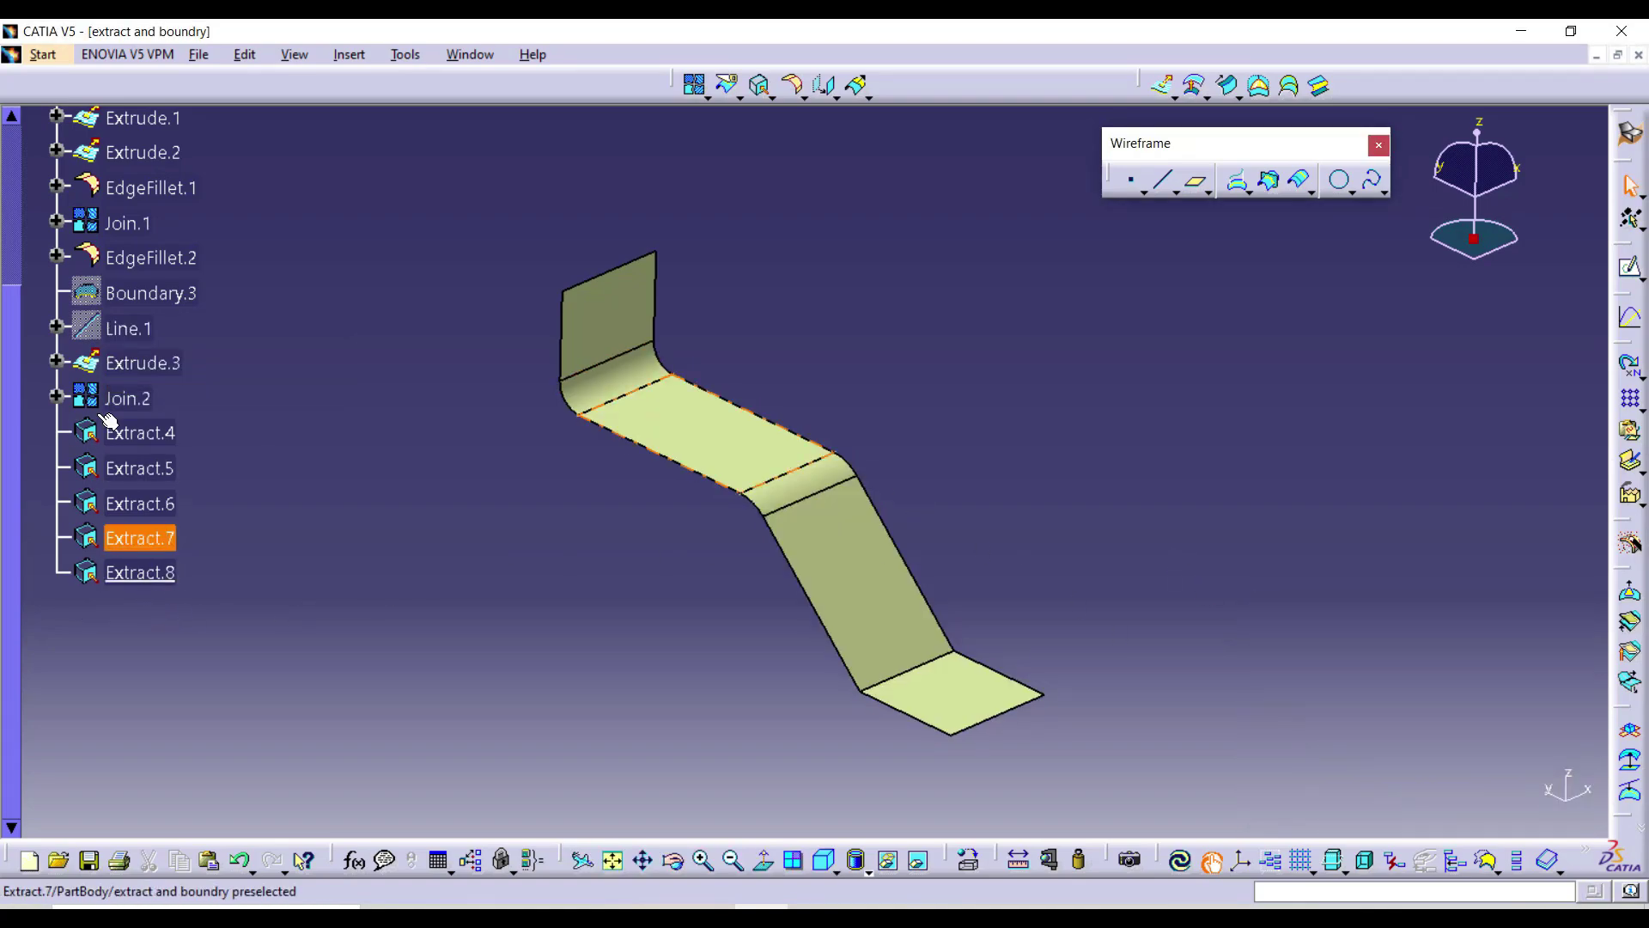
pyautogui.rightClick(129, 398)
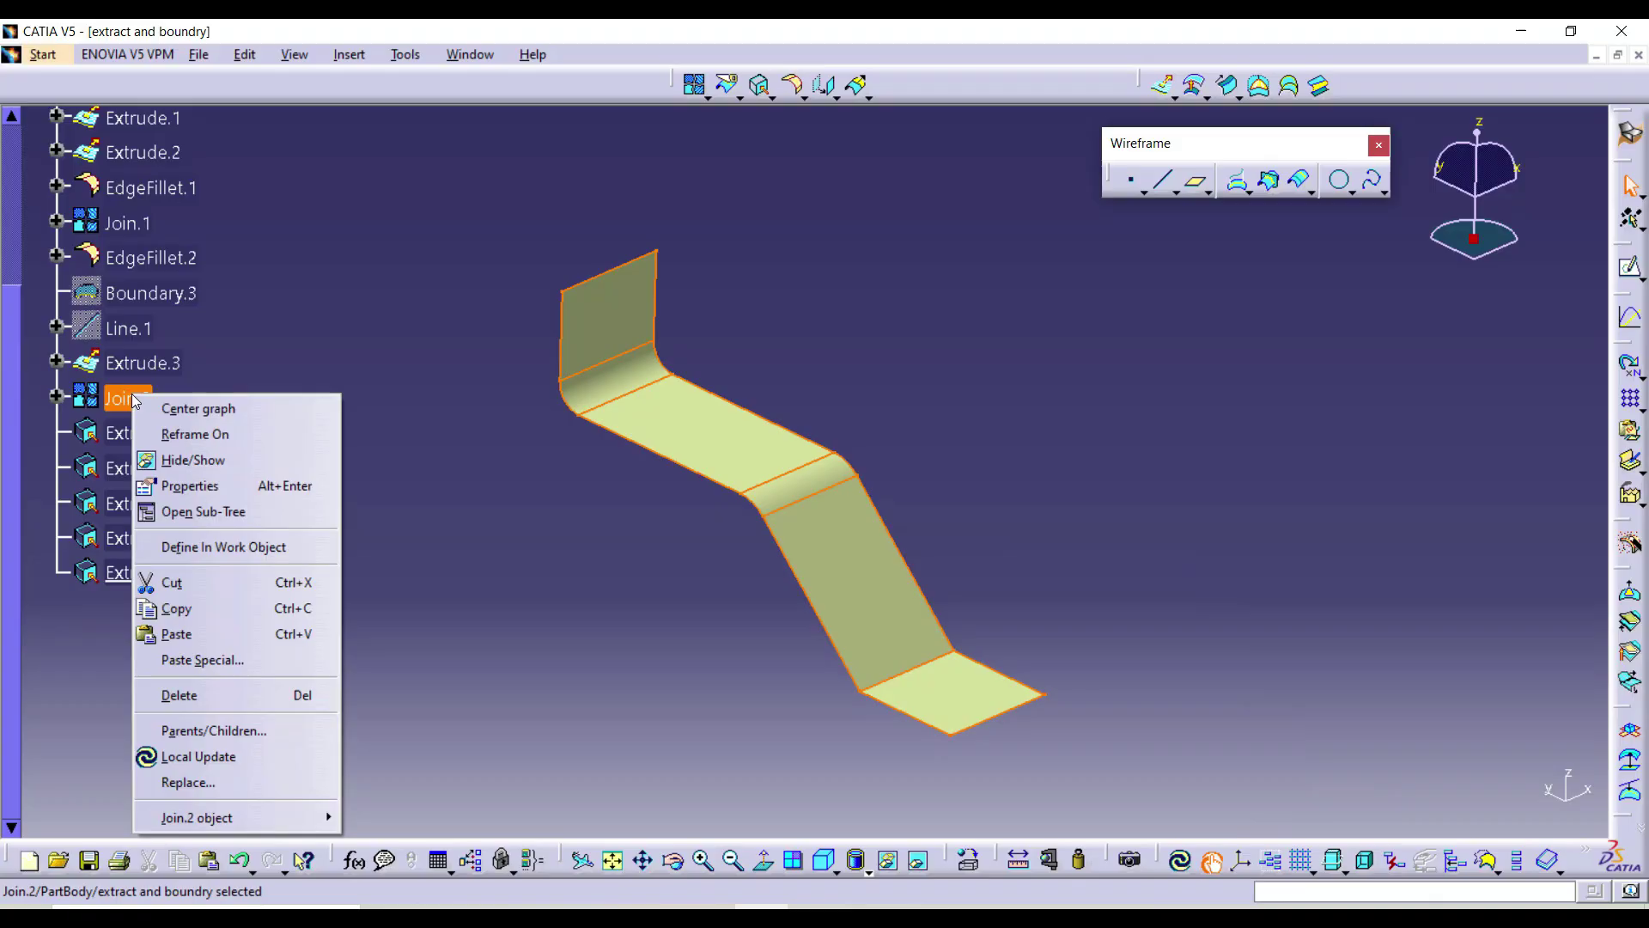
pyautogui.click(187, 462)
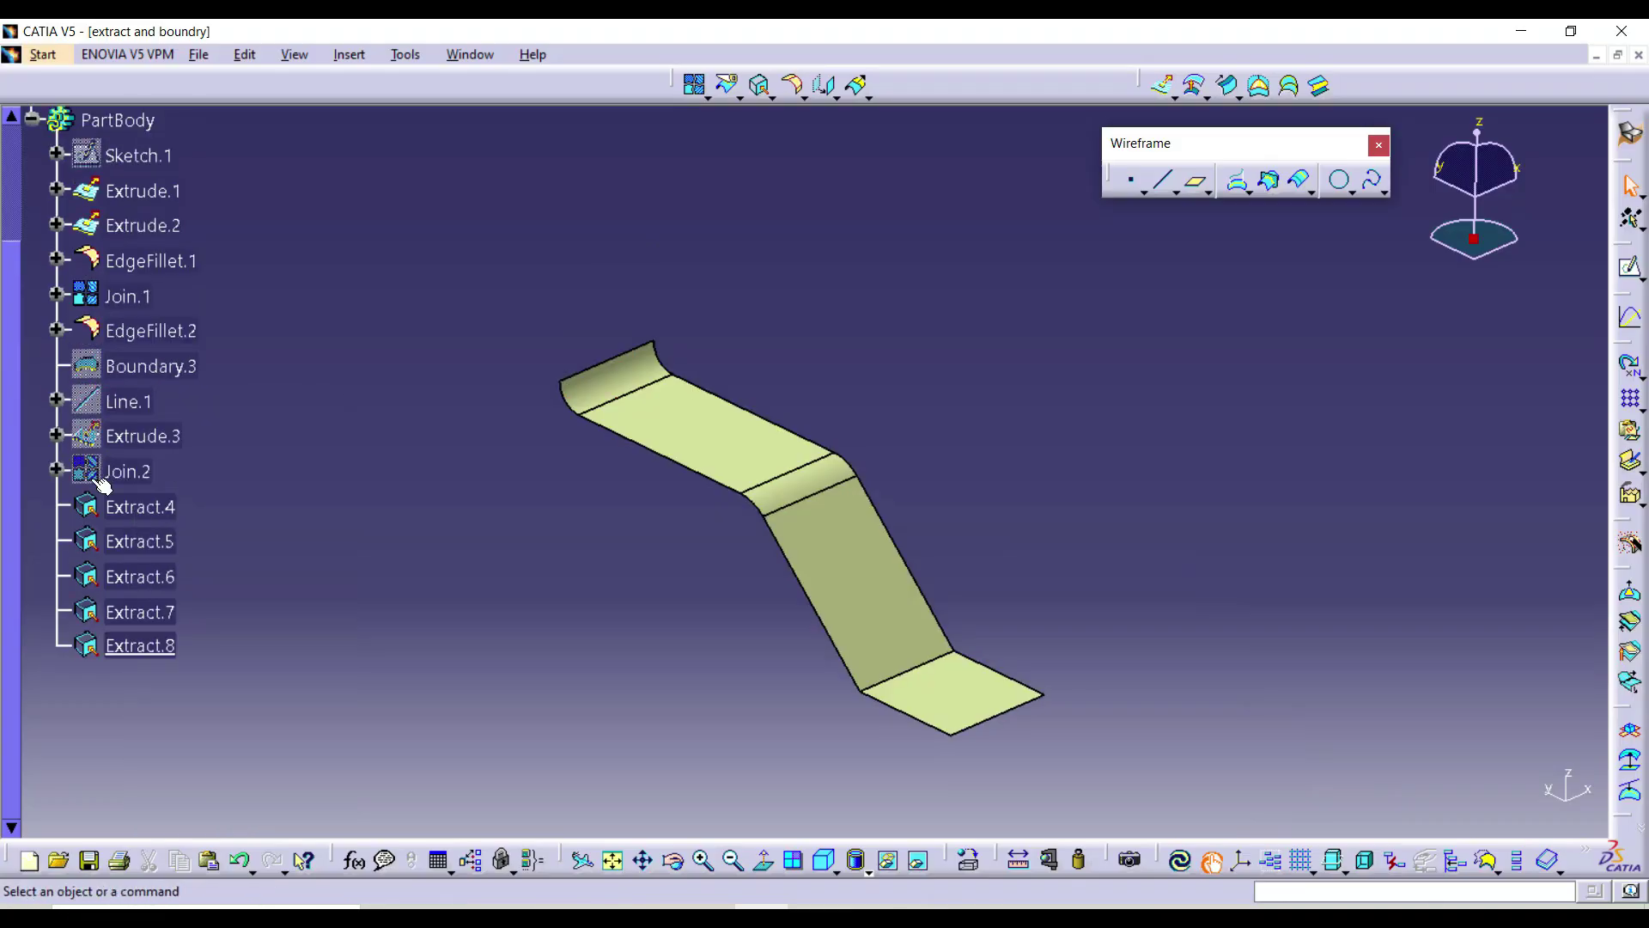
# - Delete the five single-face extracts, Extract.4 through Extract.8, and show the joined surface Join.2 again
pyautogui.keyDown('ctrl'); pyautogui.click(127, 541); pyautogui.keyUp('ctrl')
pyautogui.keyDown('ctrl'); pyautogui.click(129, 577); pyautogui.keyUp('ctrl')
pyautogui.keyDown('ctrl'); pyautogui.click(155, 645); pyautogui.keyUp('ctrl')
pyautogui.keyDown('ctrl'); pyautogui.click(142, 615); pyautogui.keyUp('ctrl')
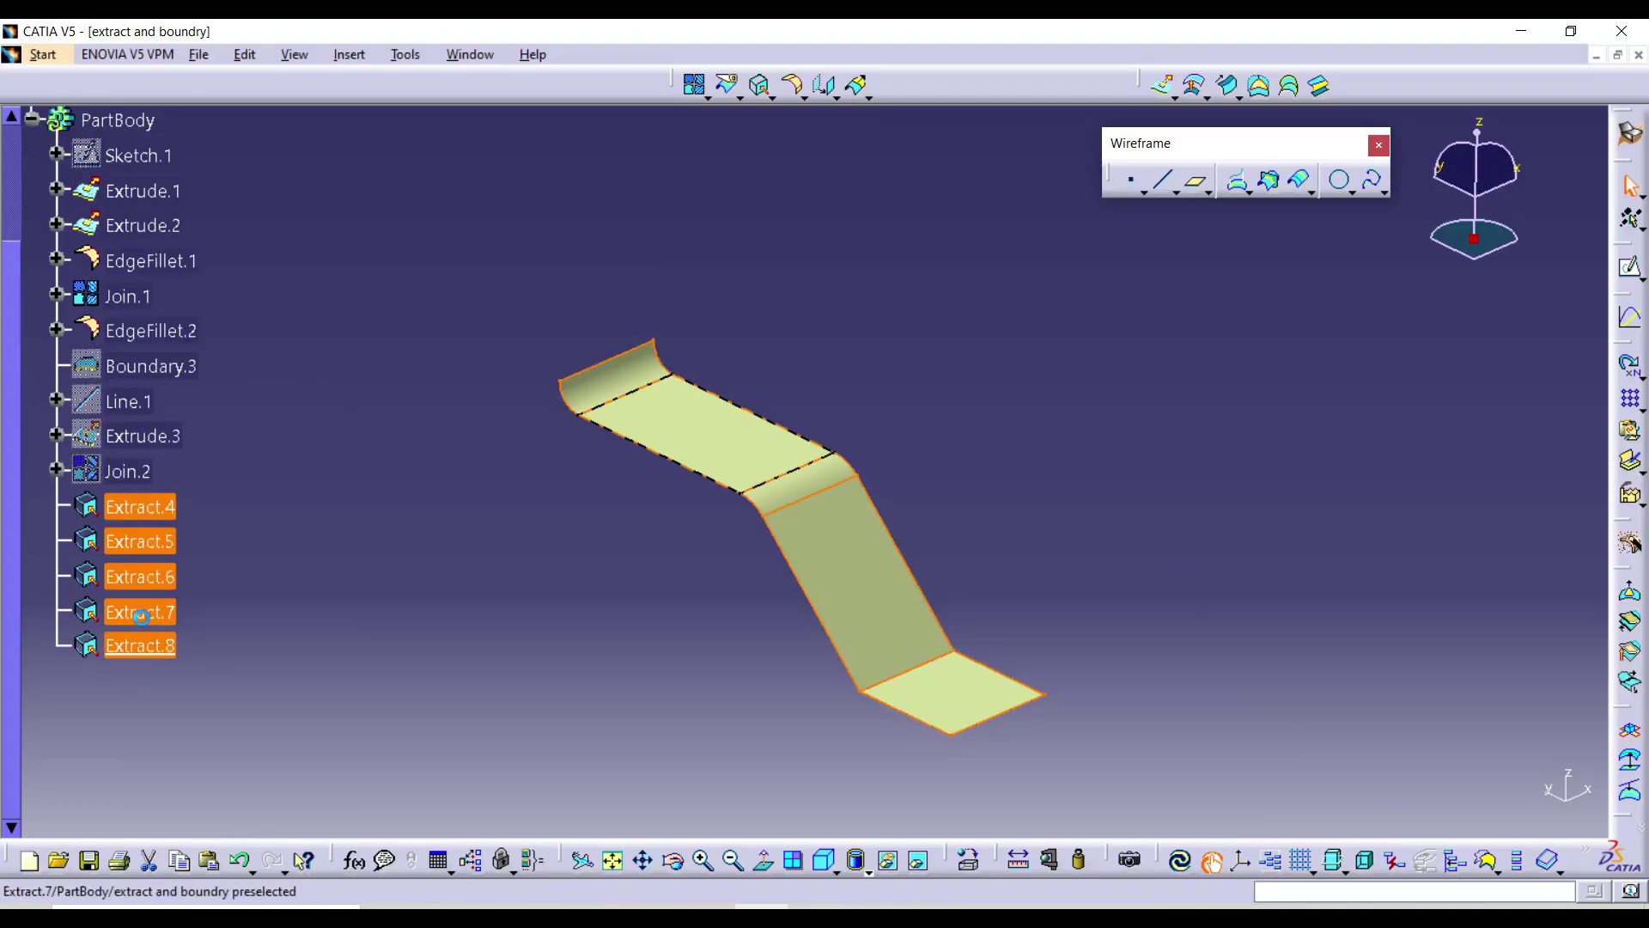
pyautogui.rightClick(141, 615)
pyautogui.click(214, 472)
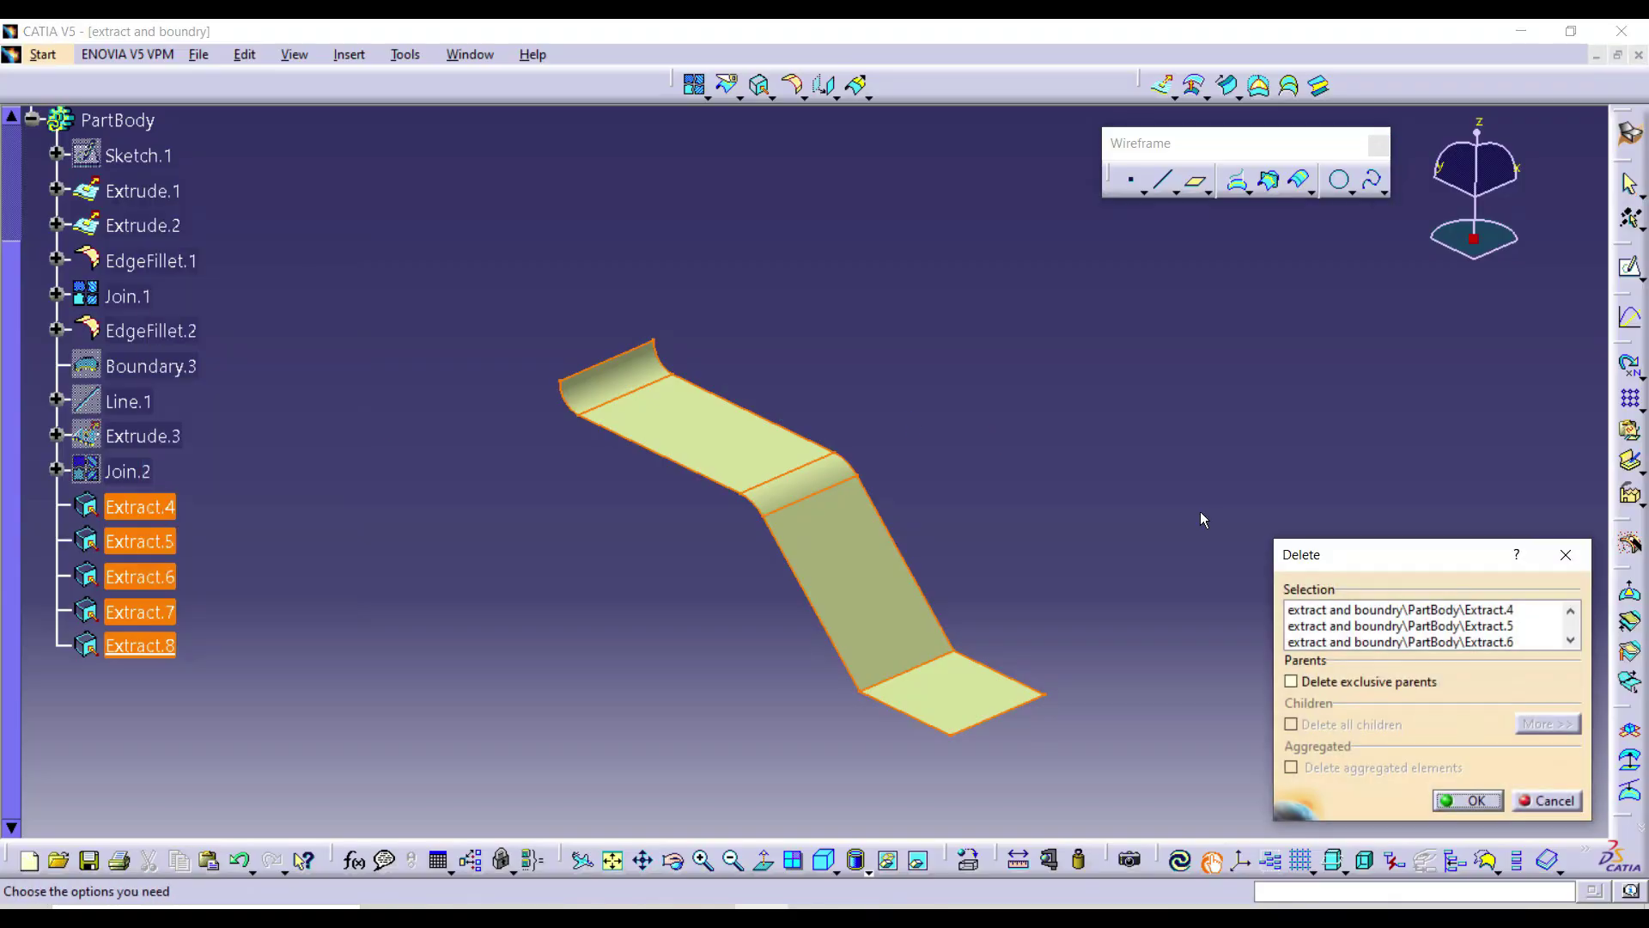
pyautogui.click(1468, 801)
pyautogui.rightClick(120, 479)
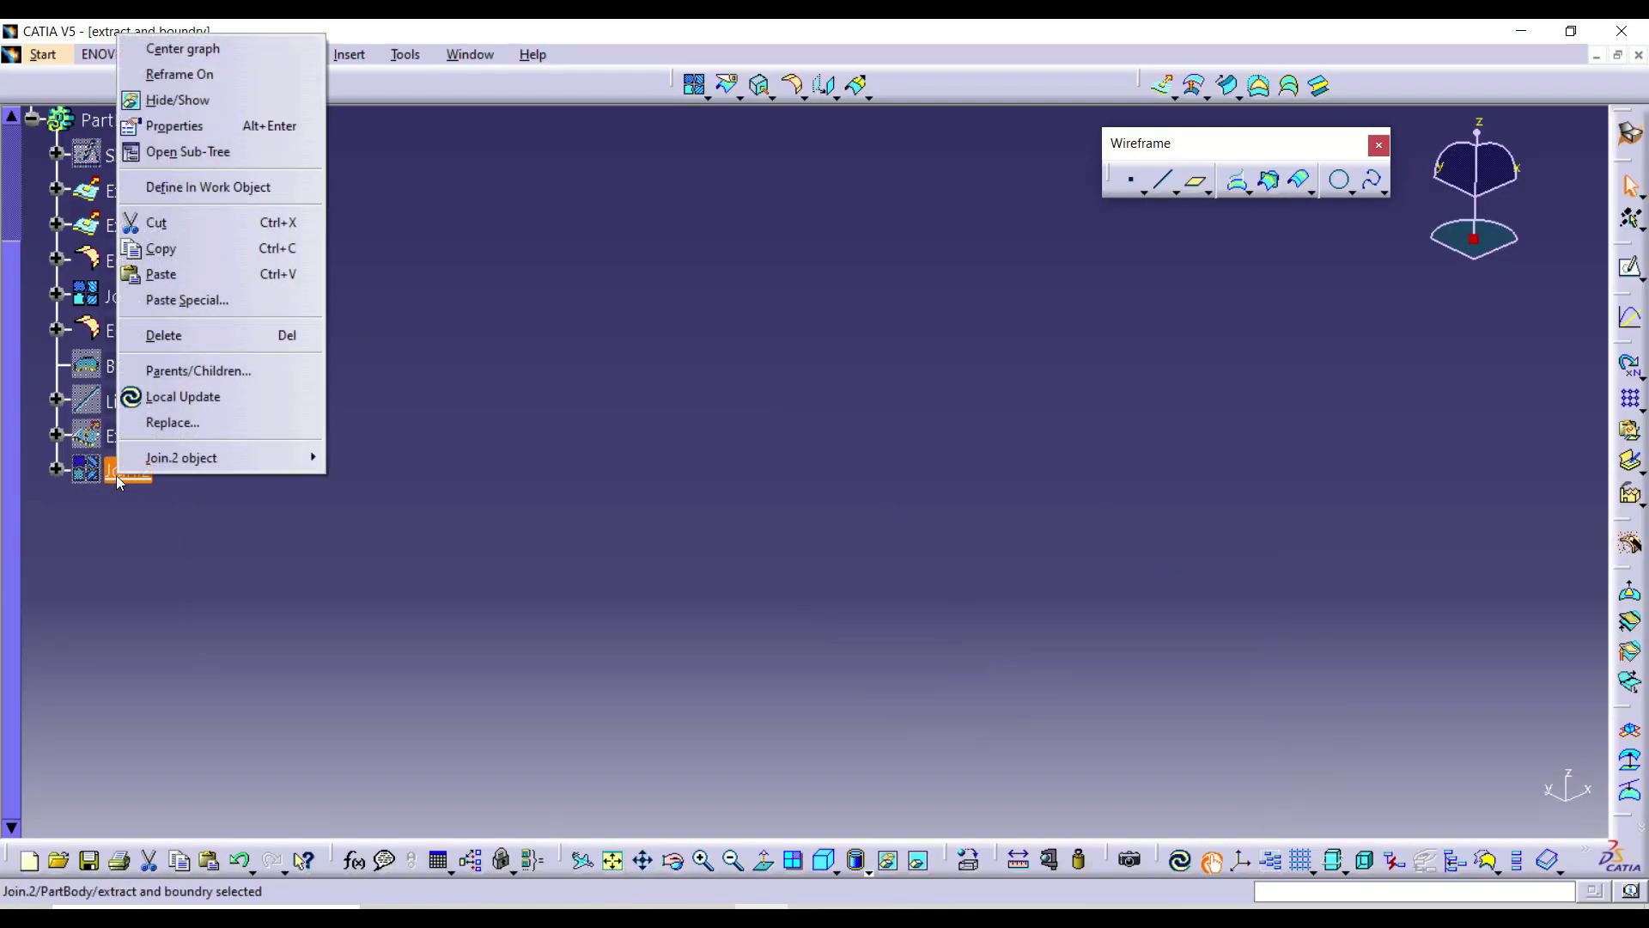
pyautogui.click(194, 101)
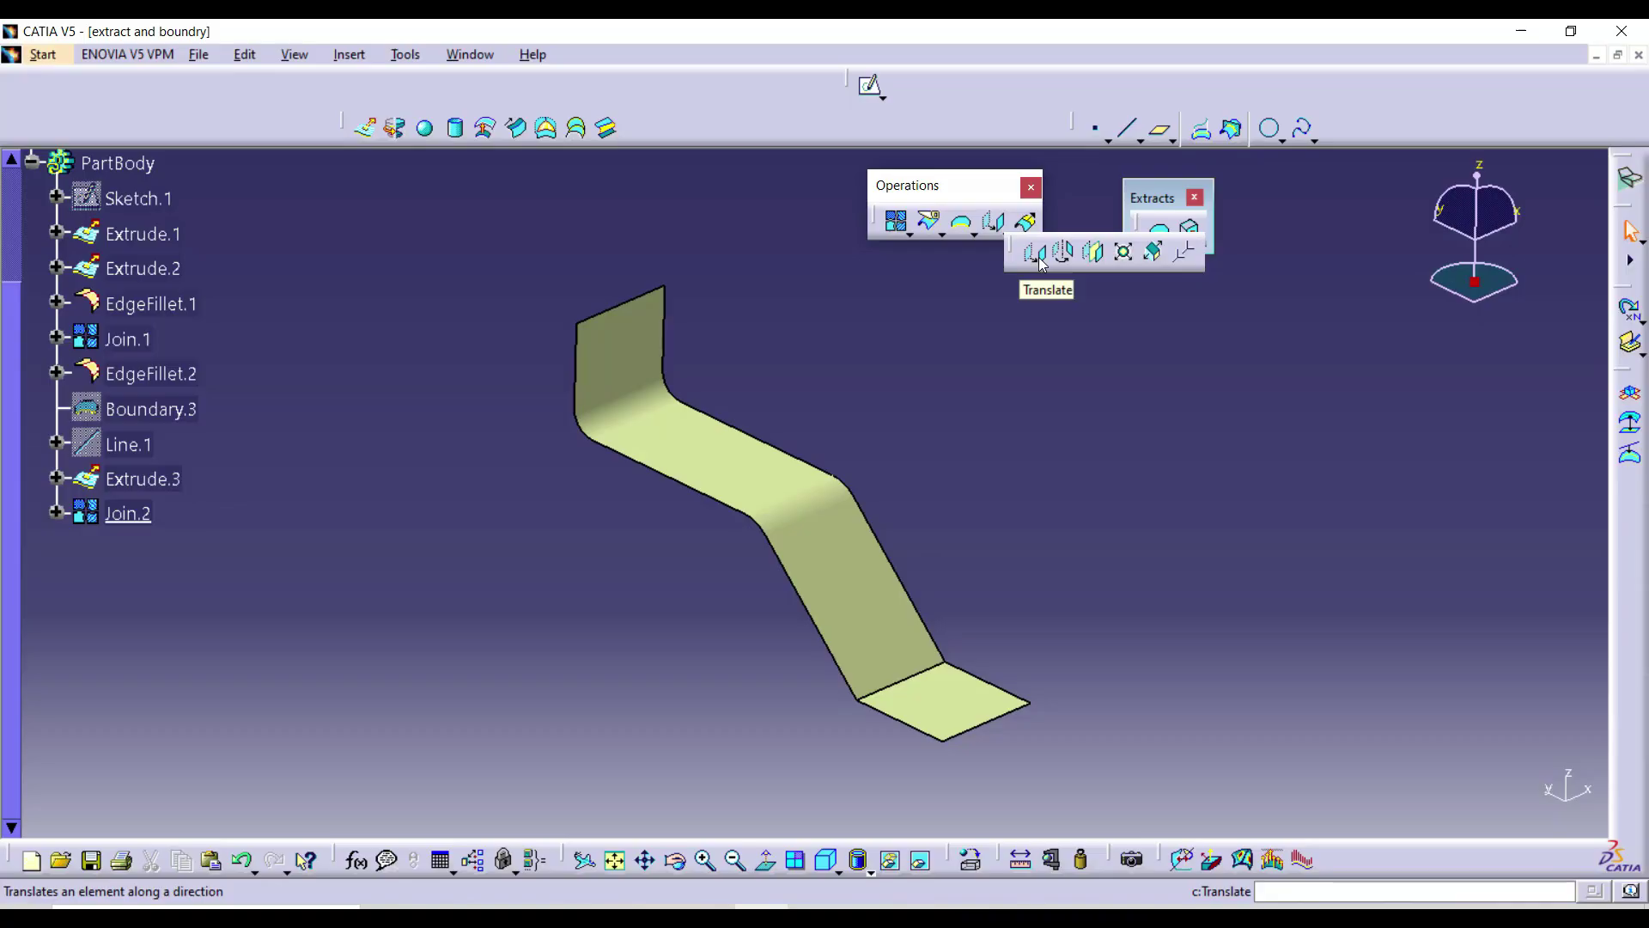
# - Translate the joined surface Join.2 by 120 mm along the Z component and hide the initial element
pyautogui.click(1041, 258)
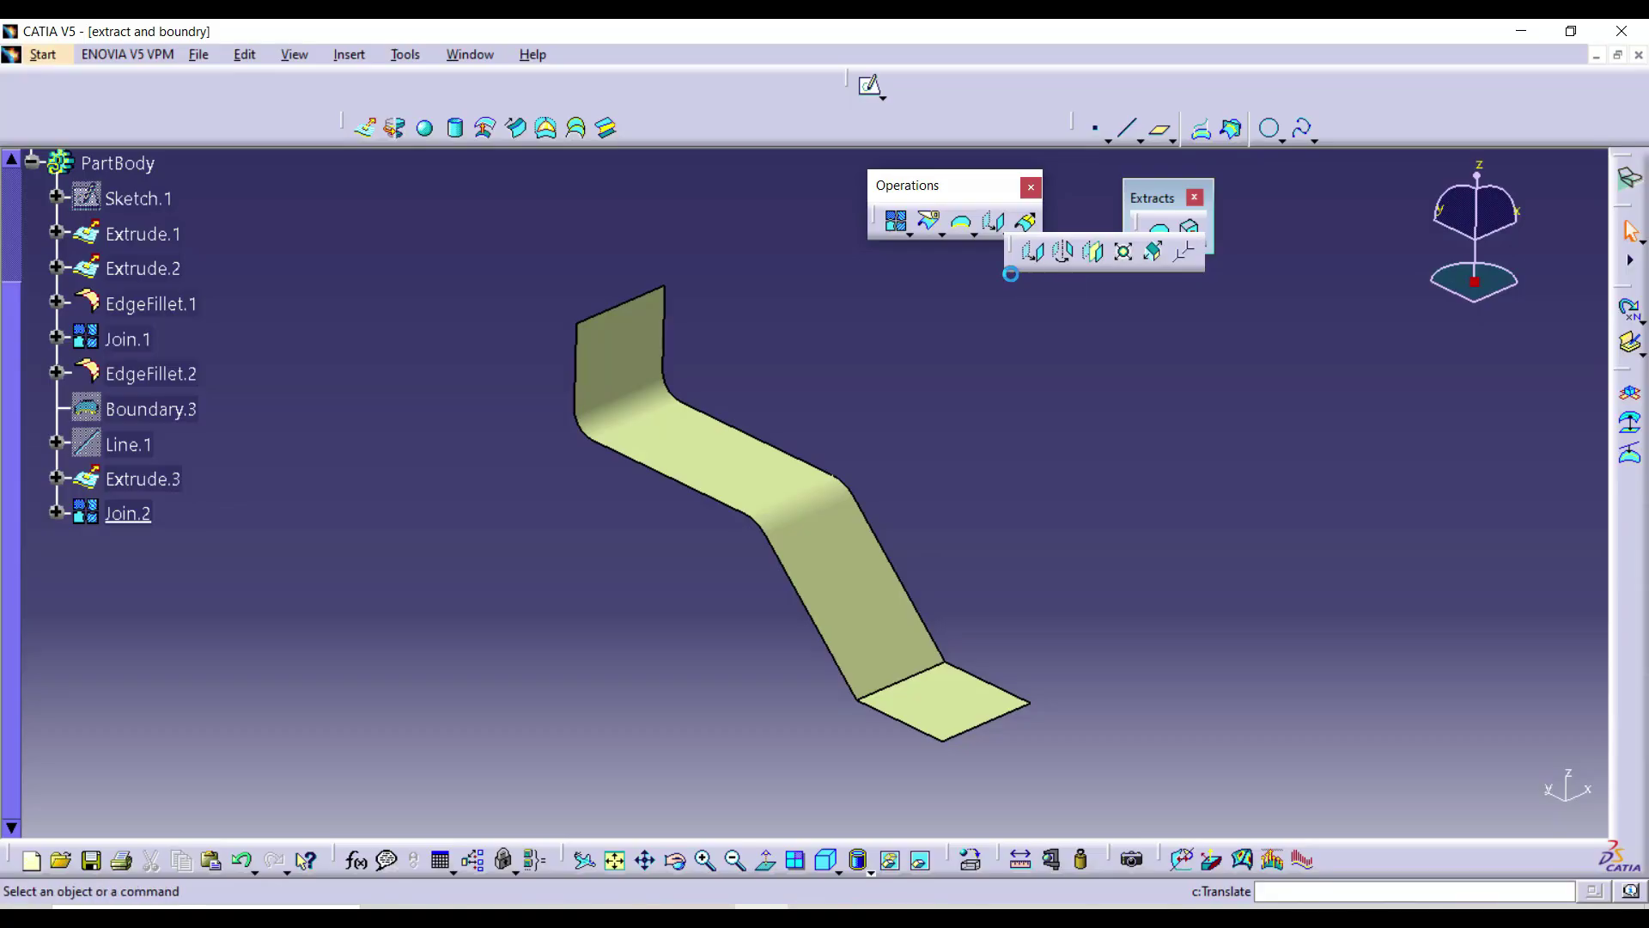
pyautogui.click(971, 718)
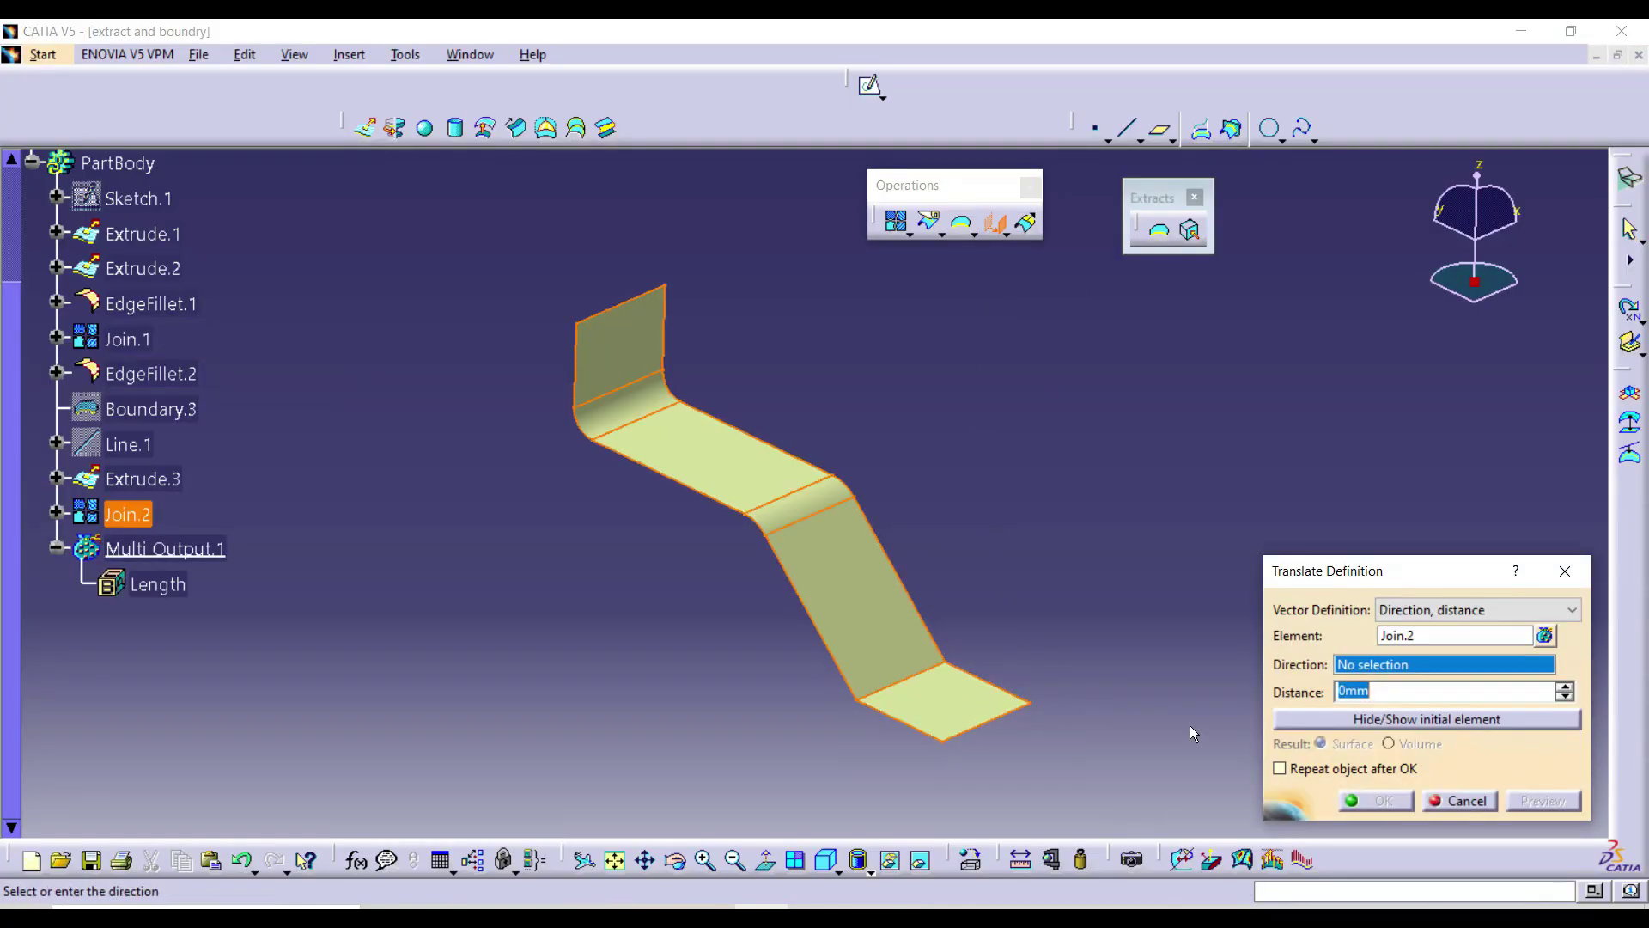
pyautogui.rightClick(1372, 668)
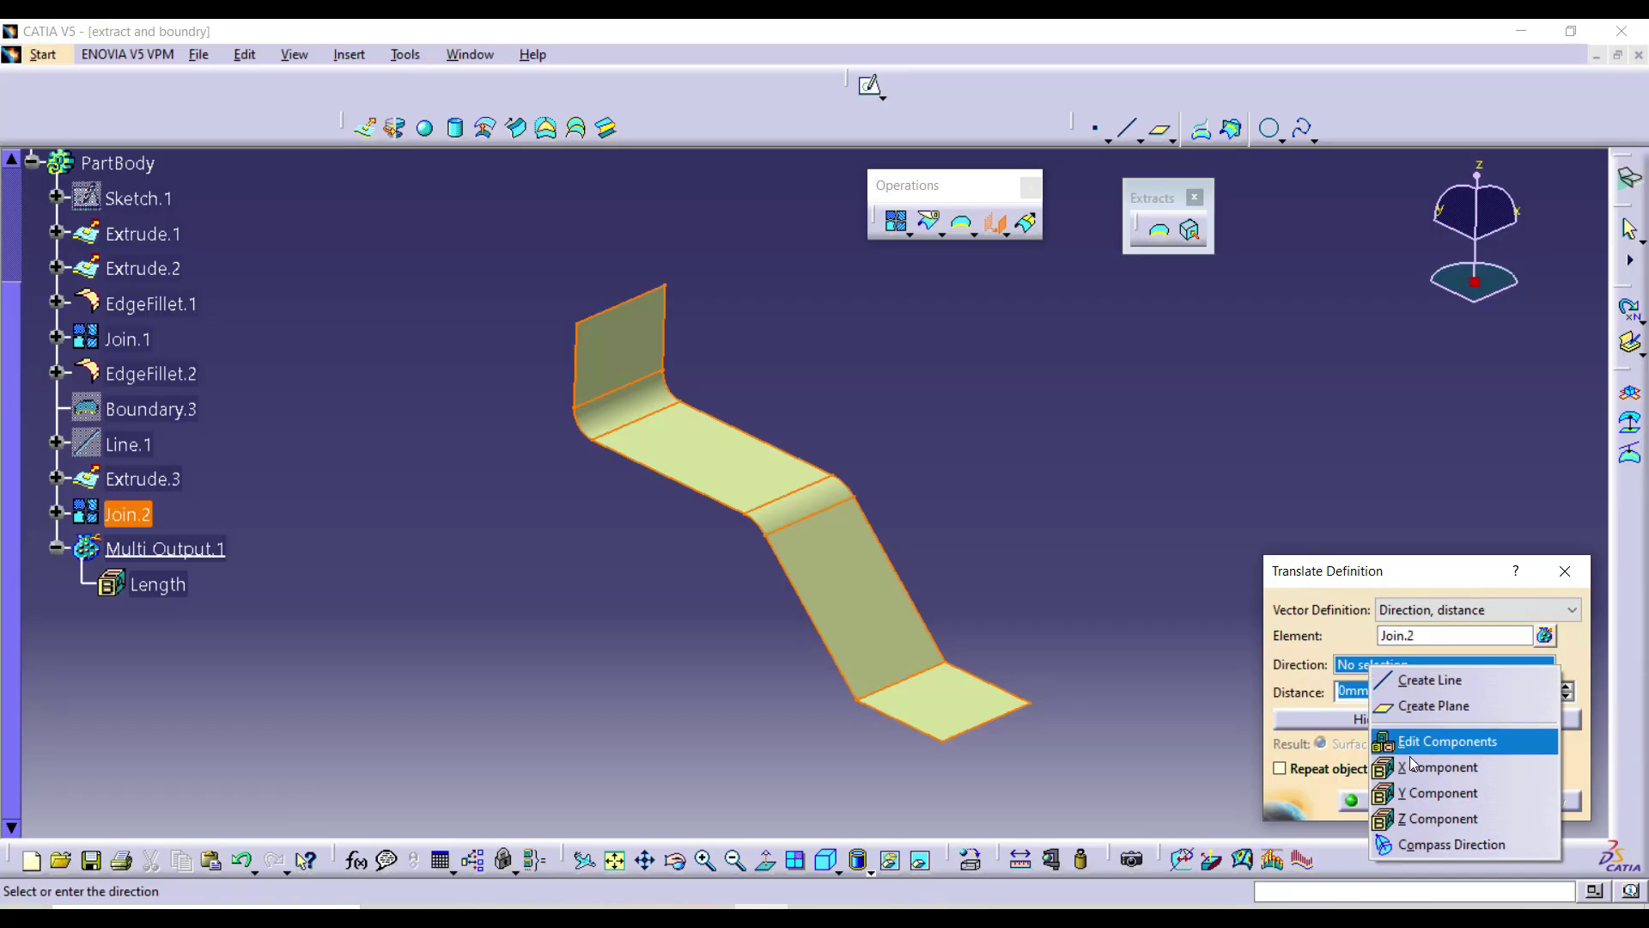
pyautogui.click(1444, 819)
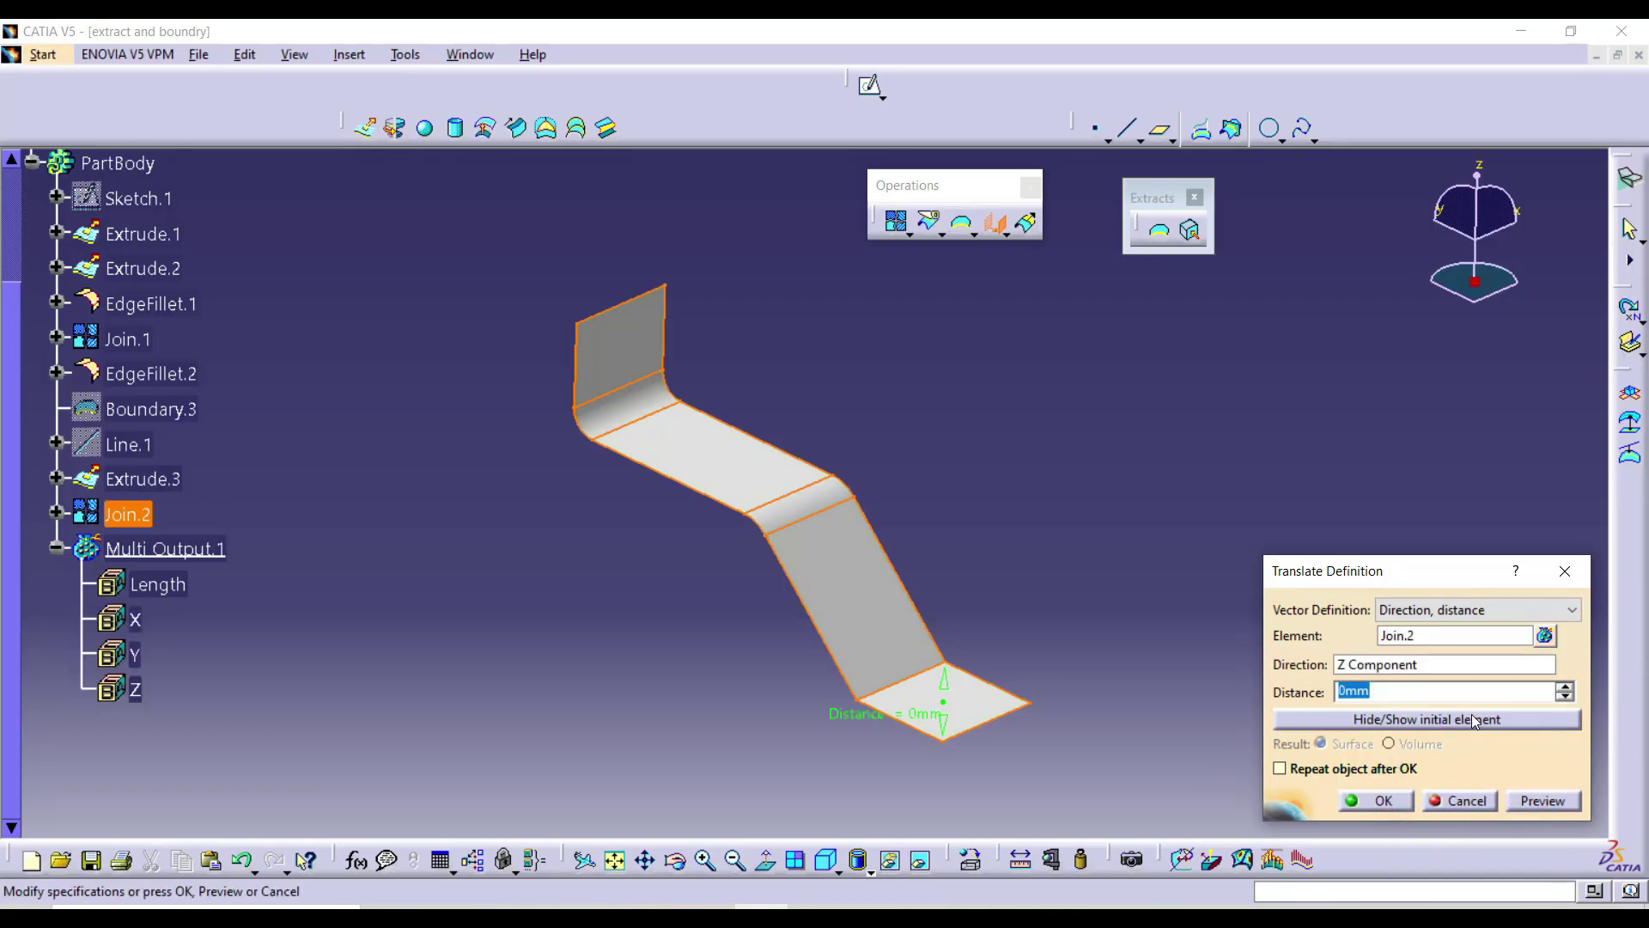
pyautogui.click(1568, 685)
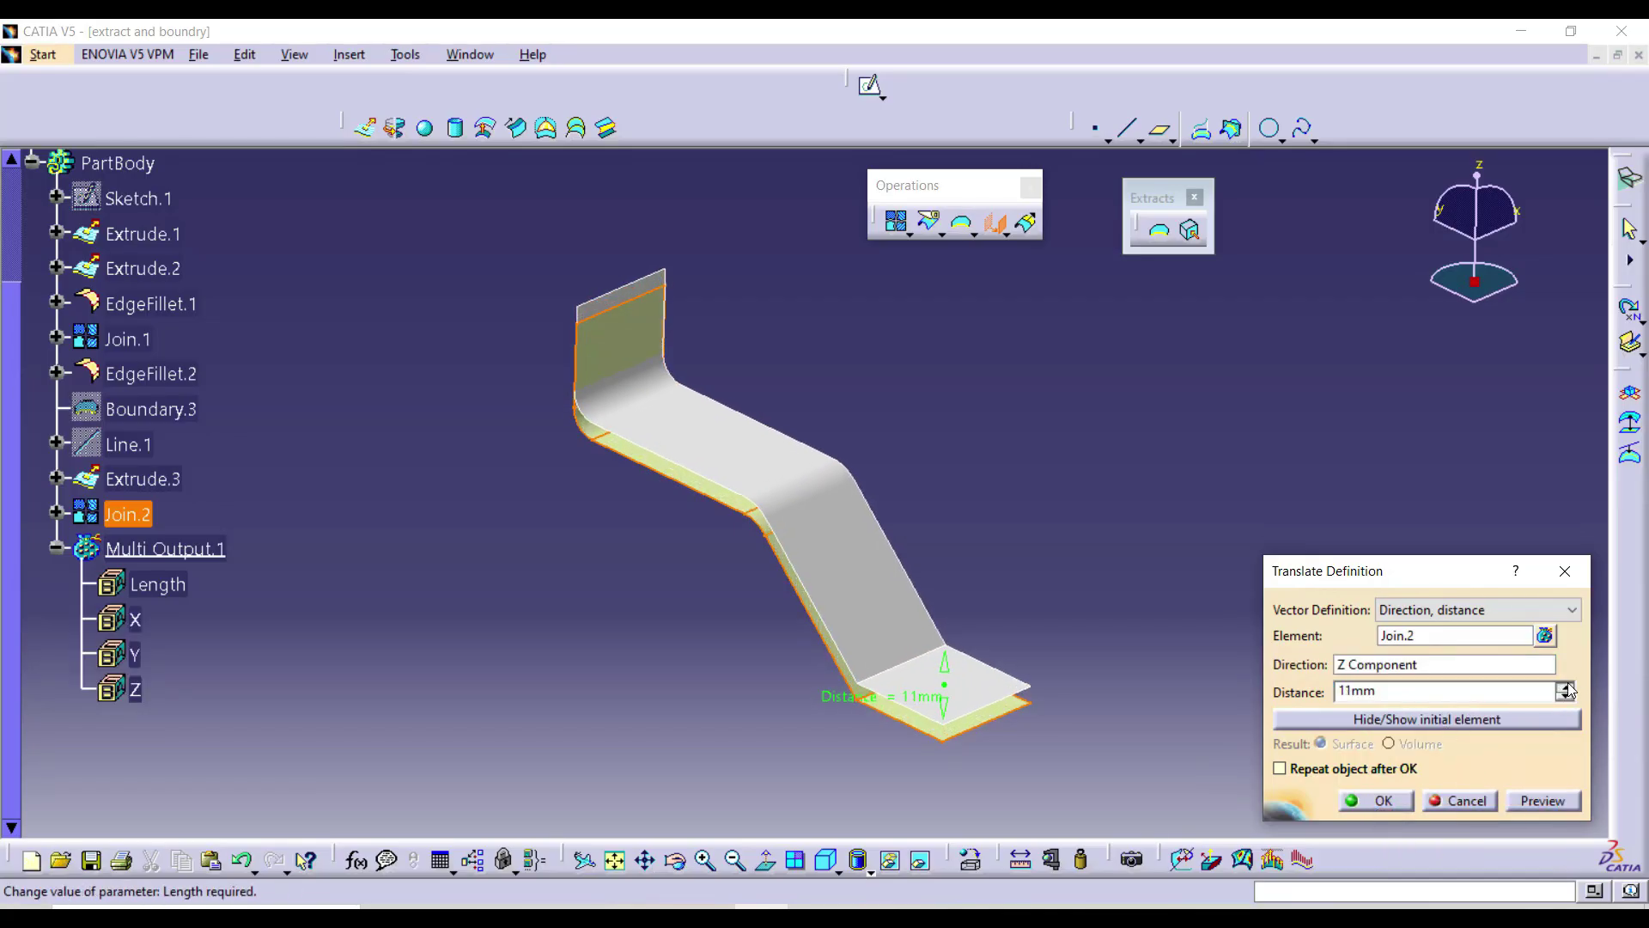
pyautogui.moveTo(1568, 687); pyautogui.dragTo(1567, 688)
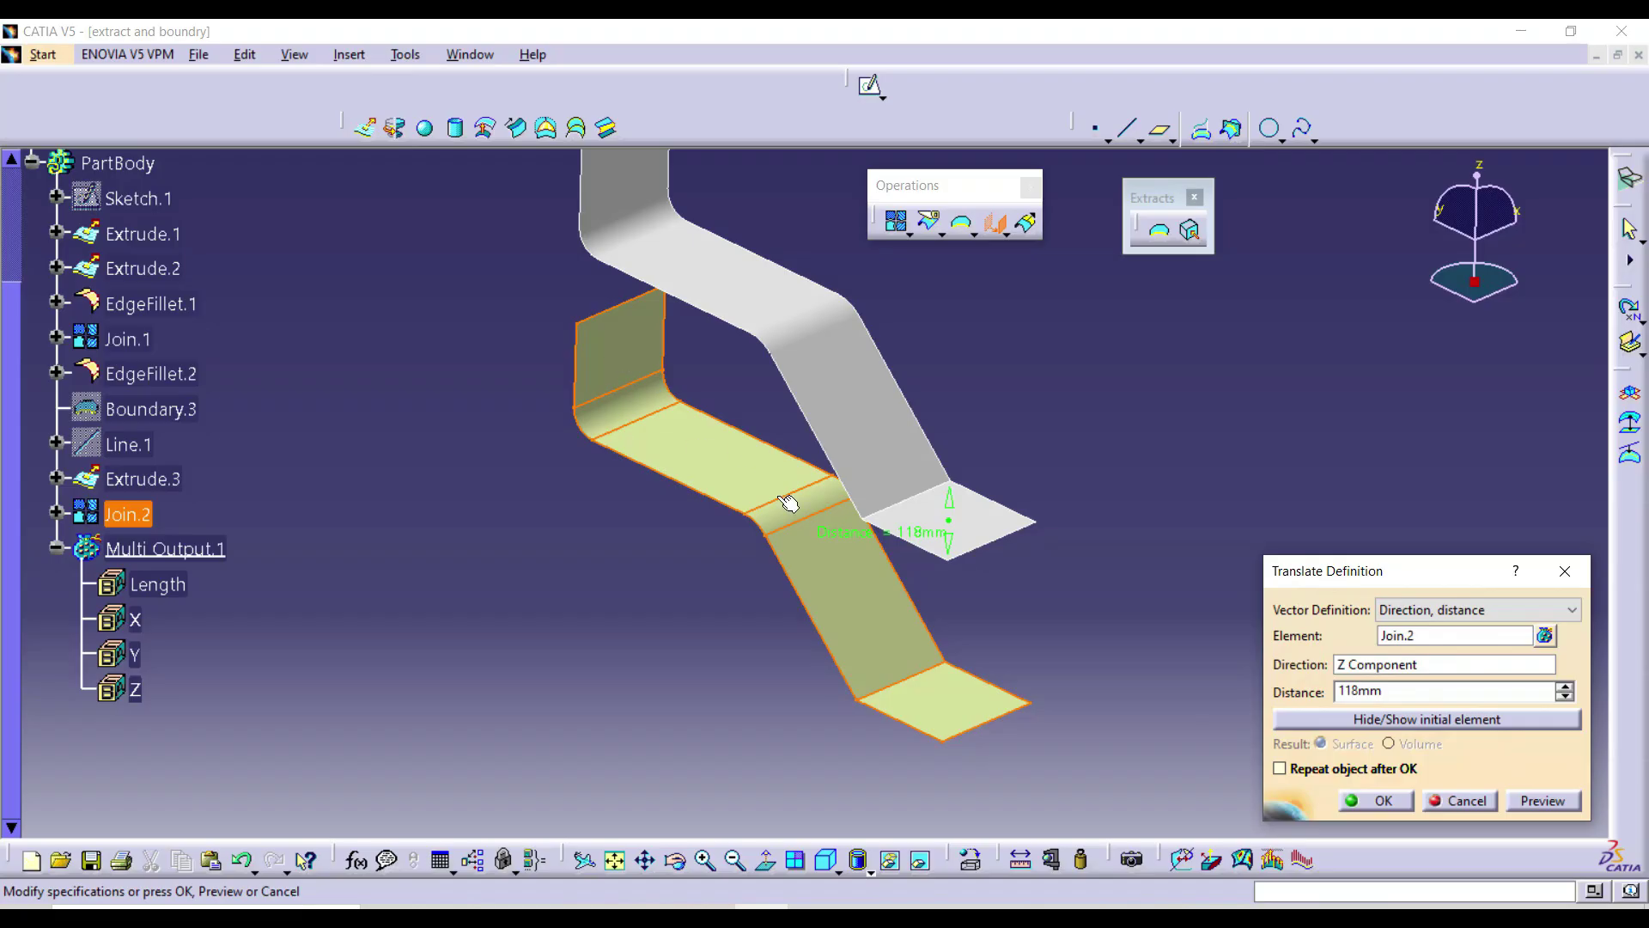
pyautogui.click(1409, 720)
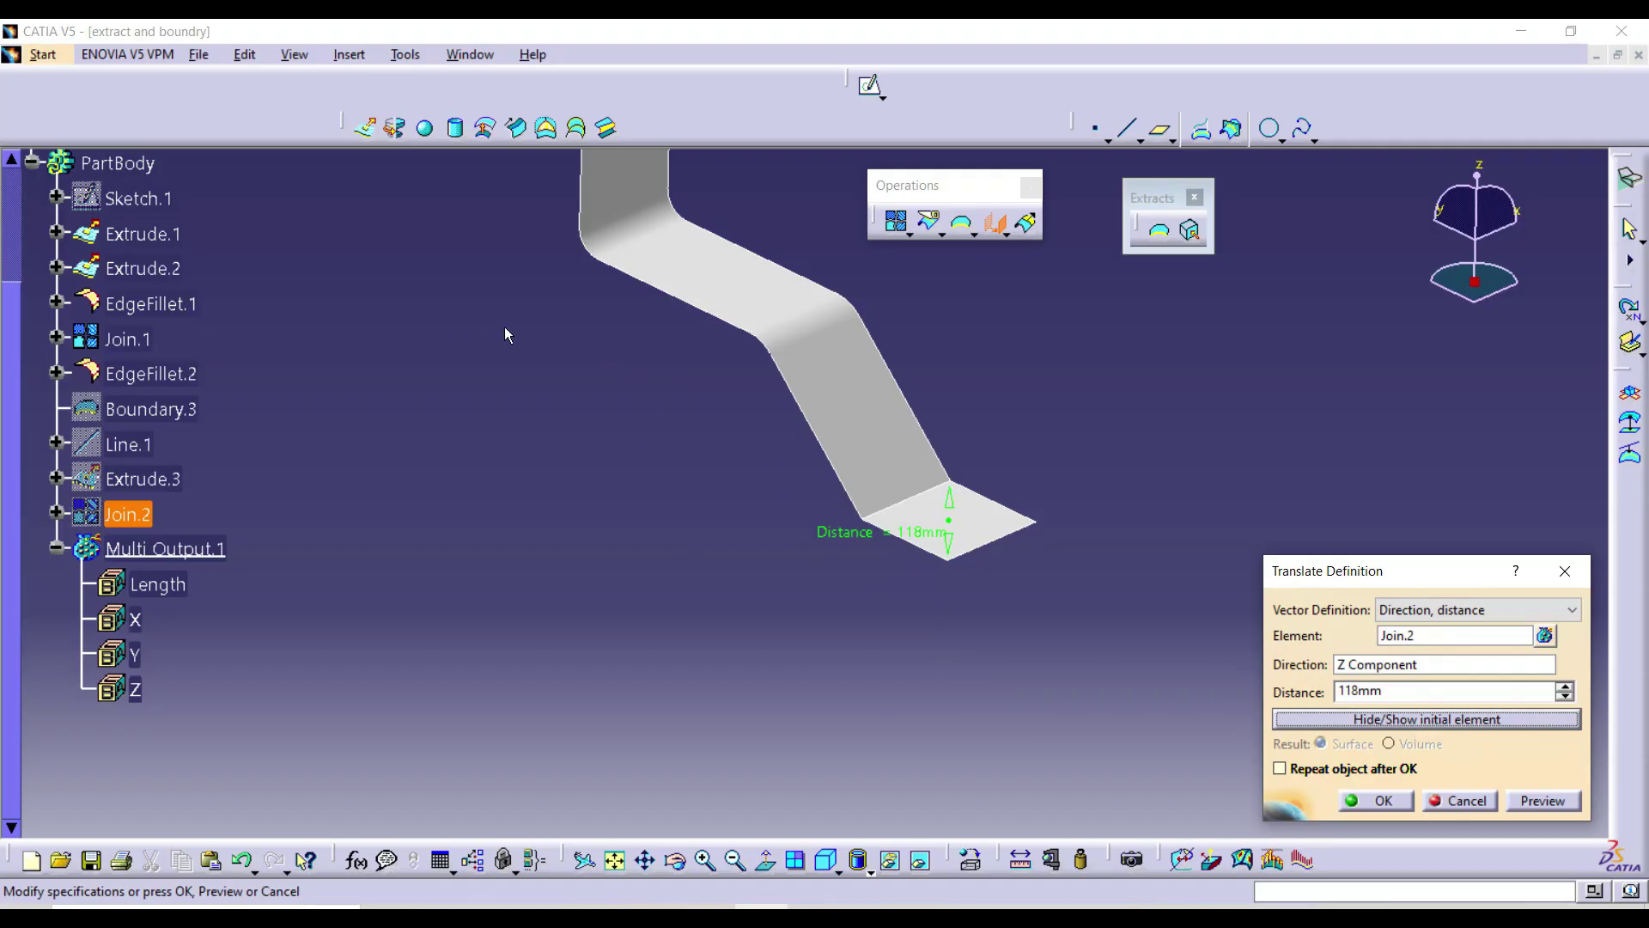
# - Reopen the translated surface's definition and show the initial element Join.2 again
pyautogui.doubleClick(827, 390)
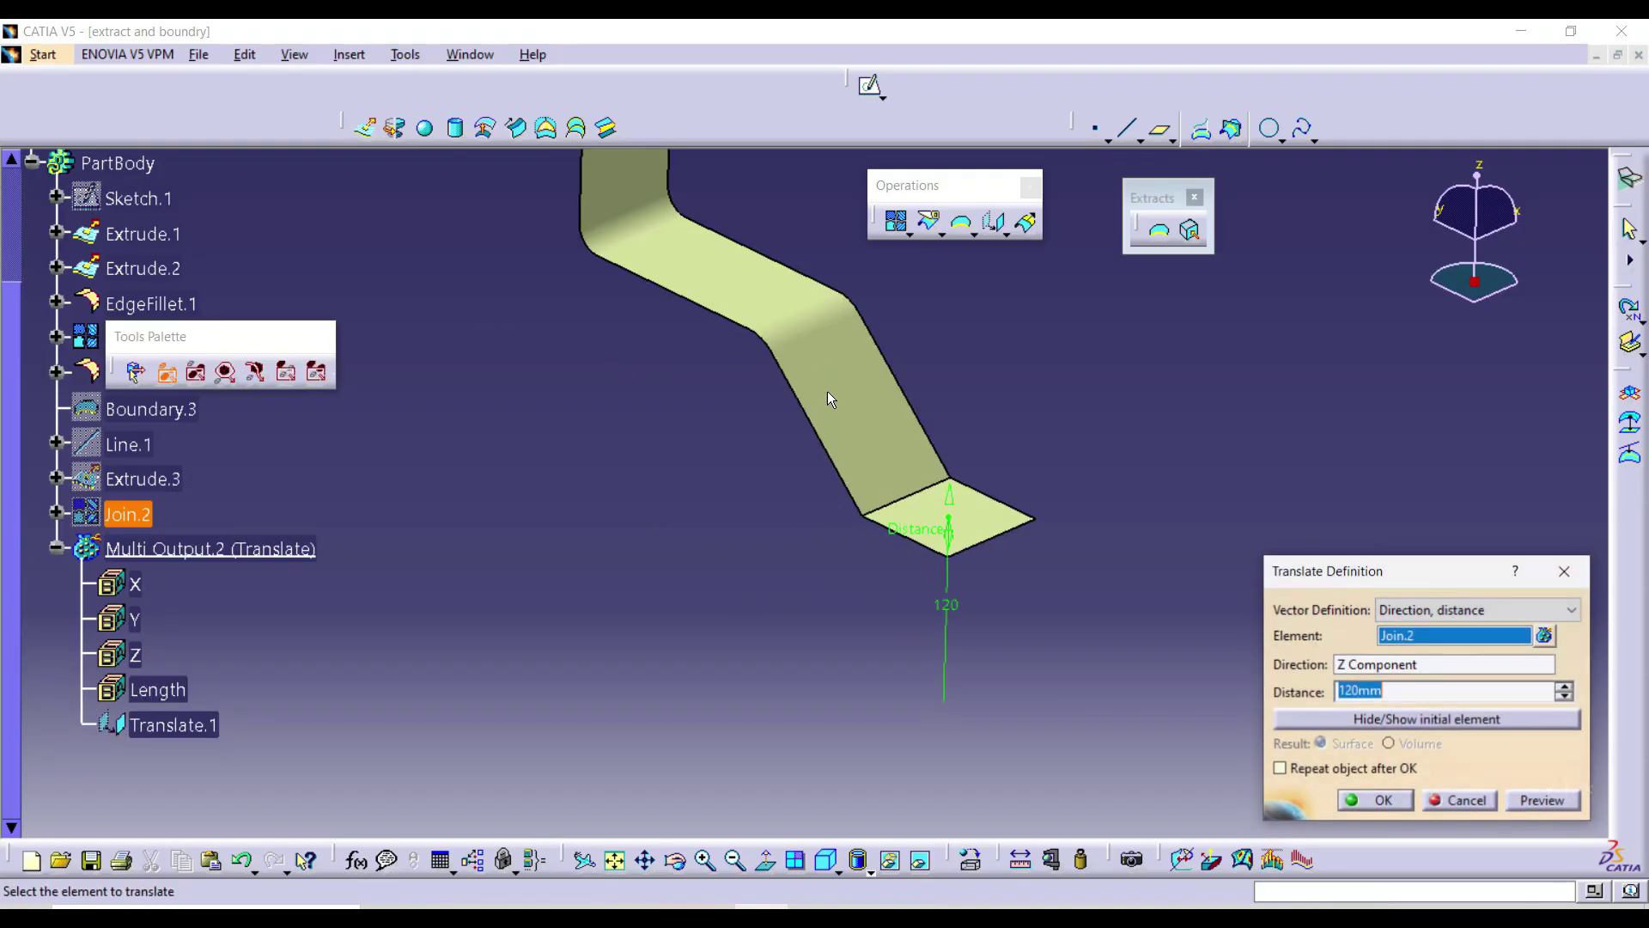
pyautogui.click(1417, 721)
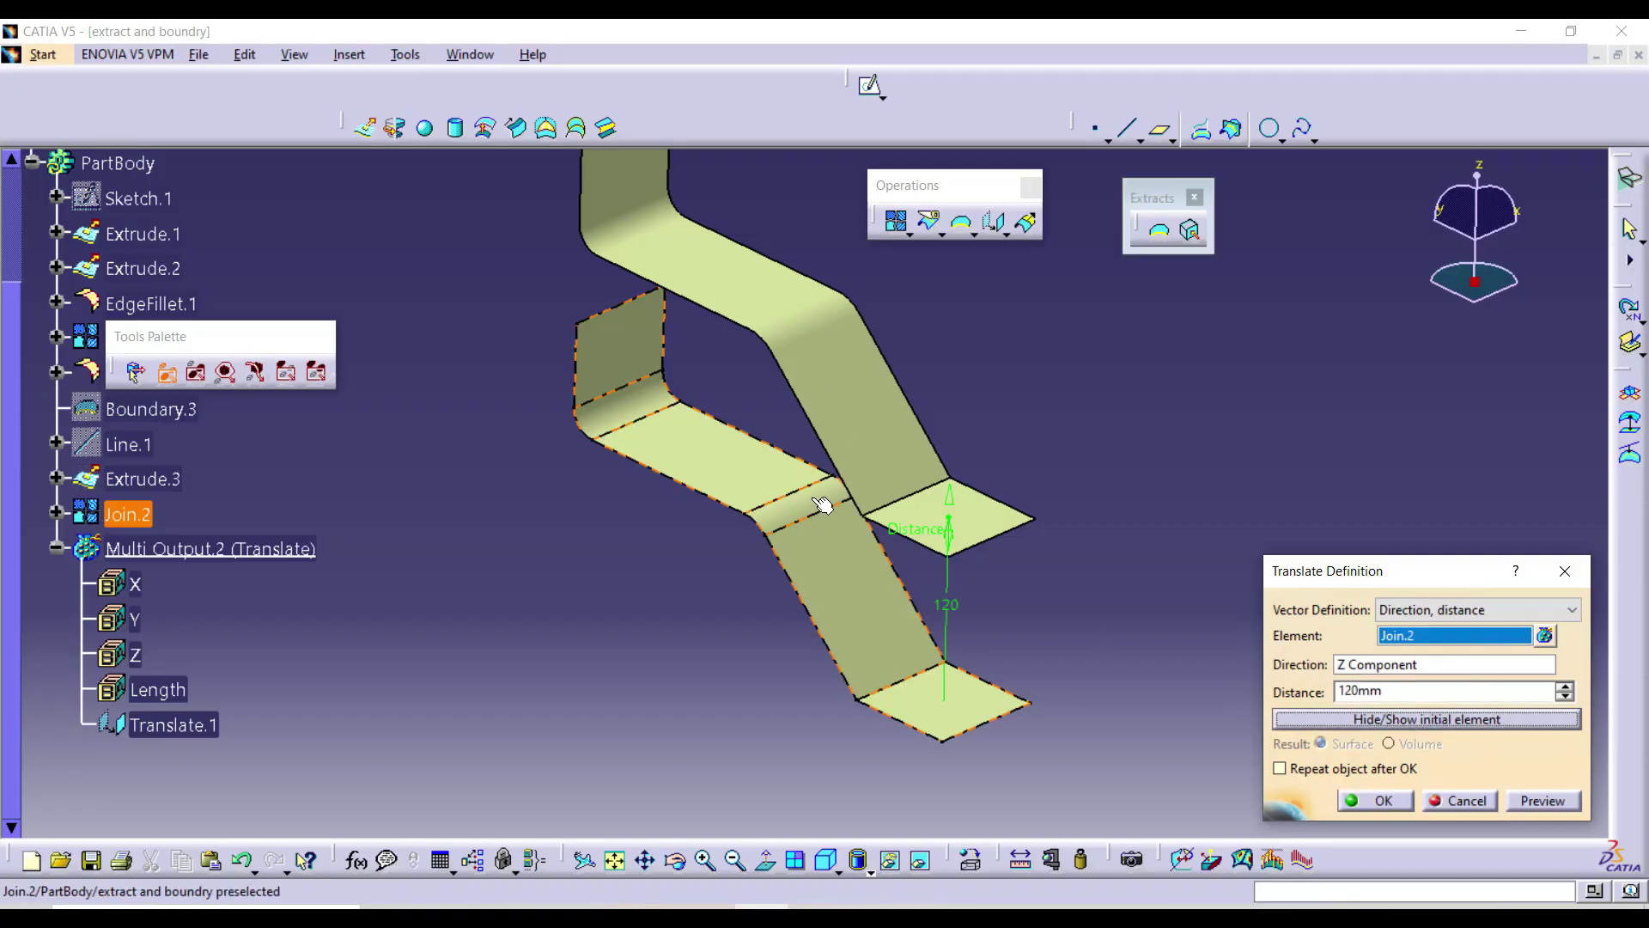
pyautogui.click(1385, 800)
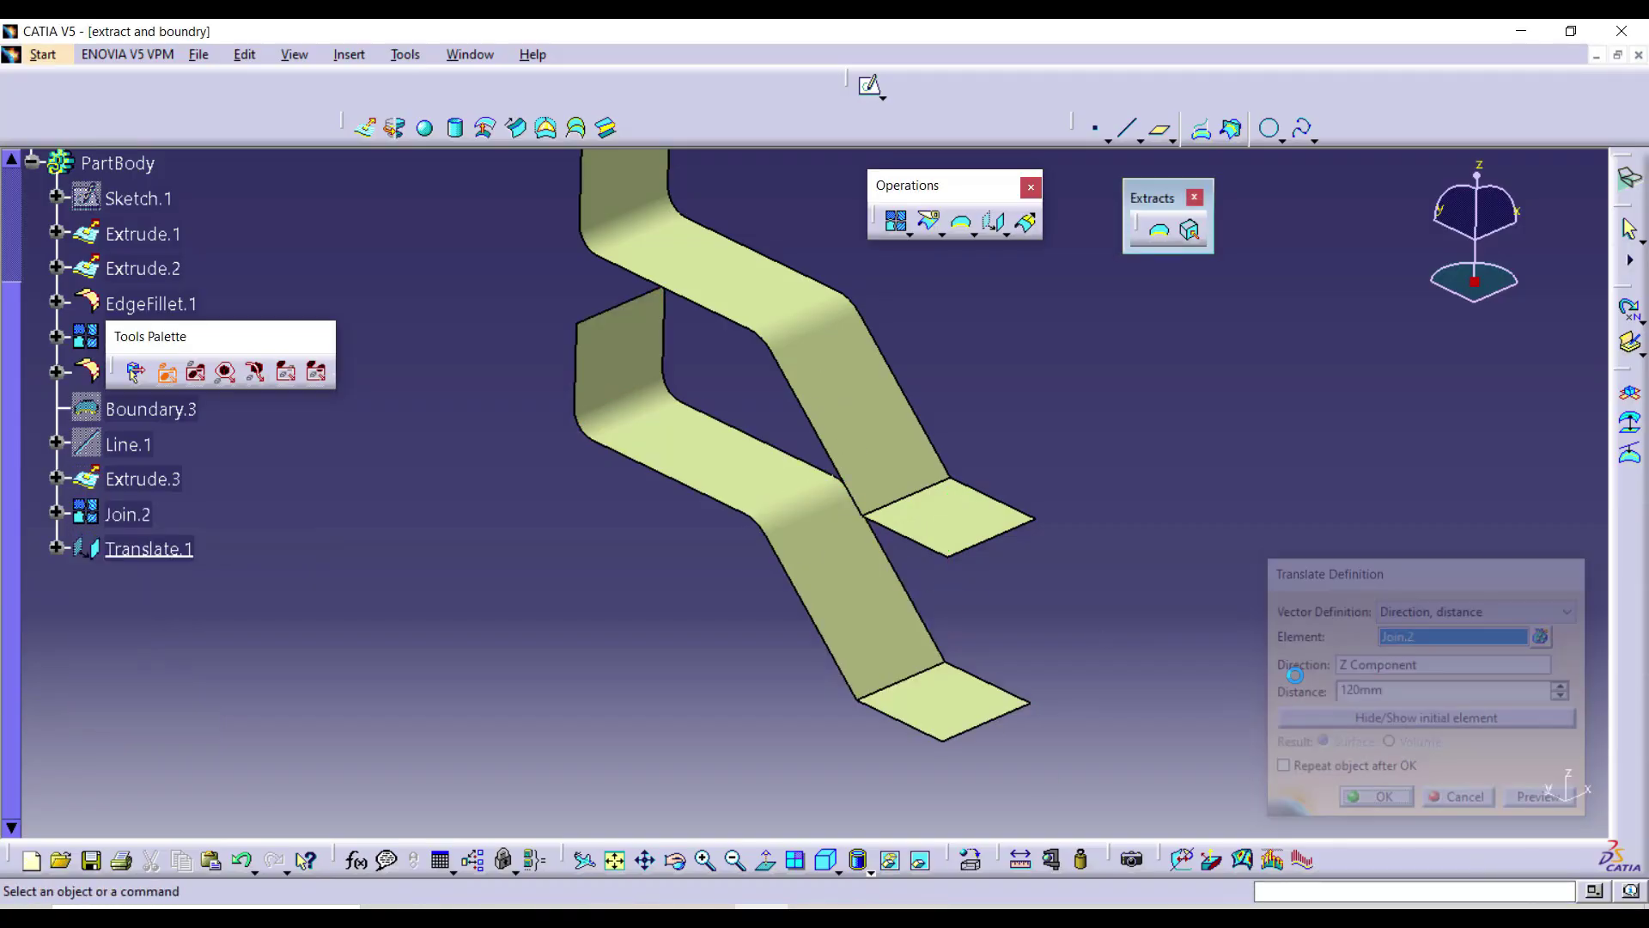
pyautogui.keyDown('ctrl'); pyautogui.moveTo(1177, 545); pyautogui.dragTo(1108, 559, button='middle'); pyautogui.keyUp('ctrl')
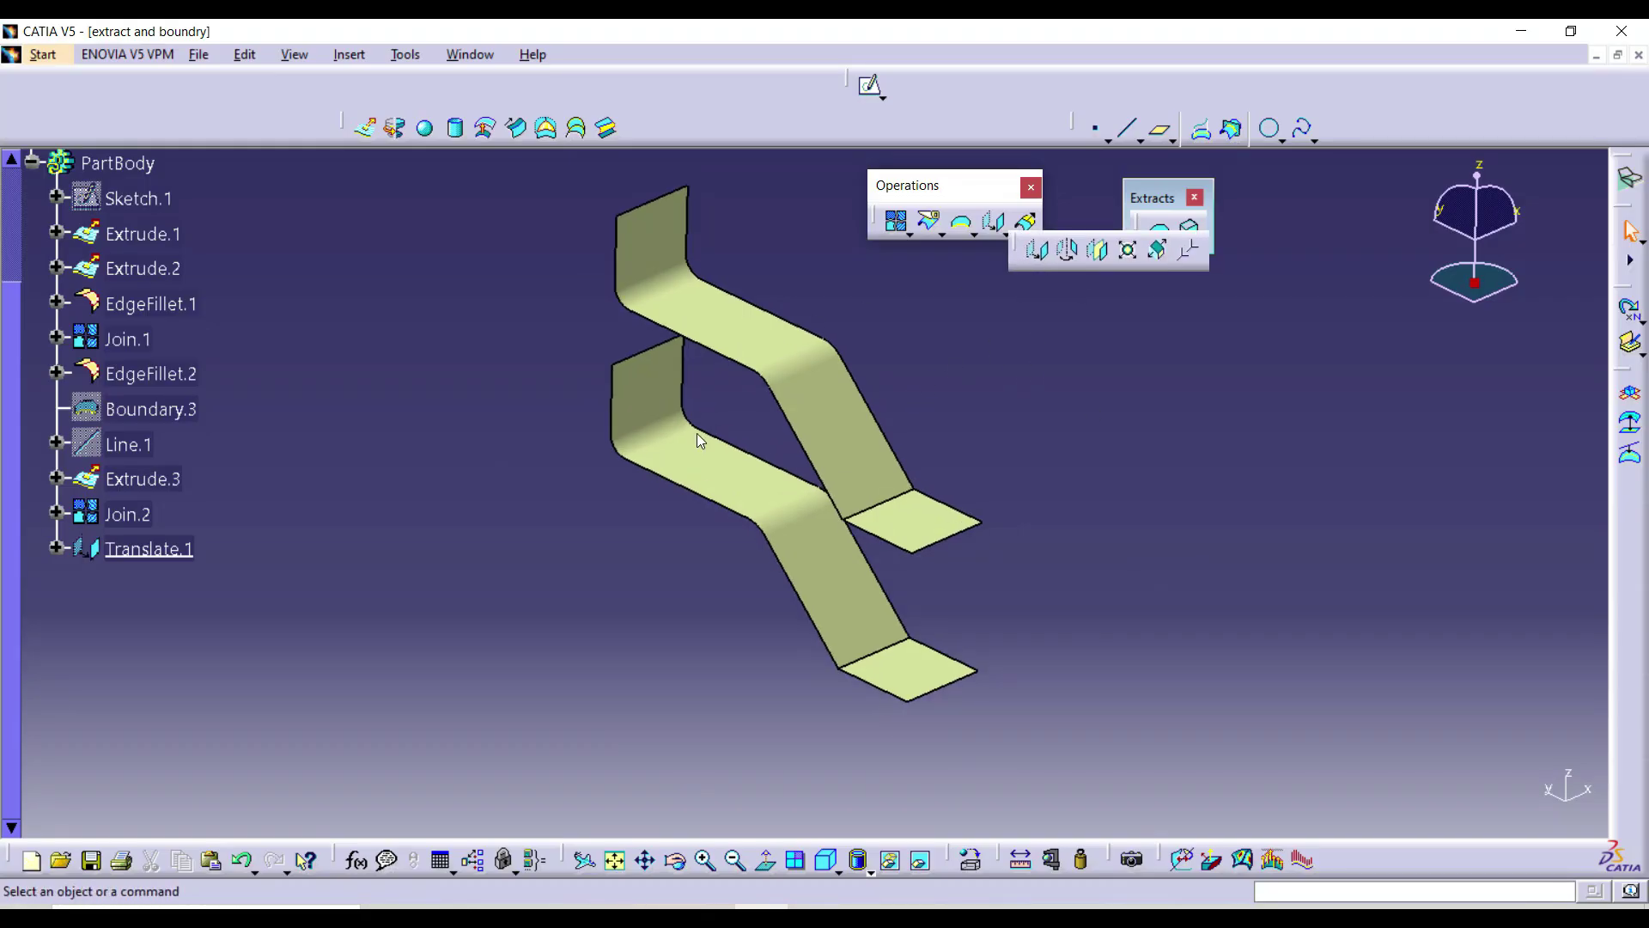
pyautogui.moveTo(1027, 473); pyautogui.dragTo(822, 501, button='middle')
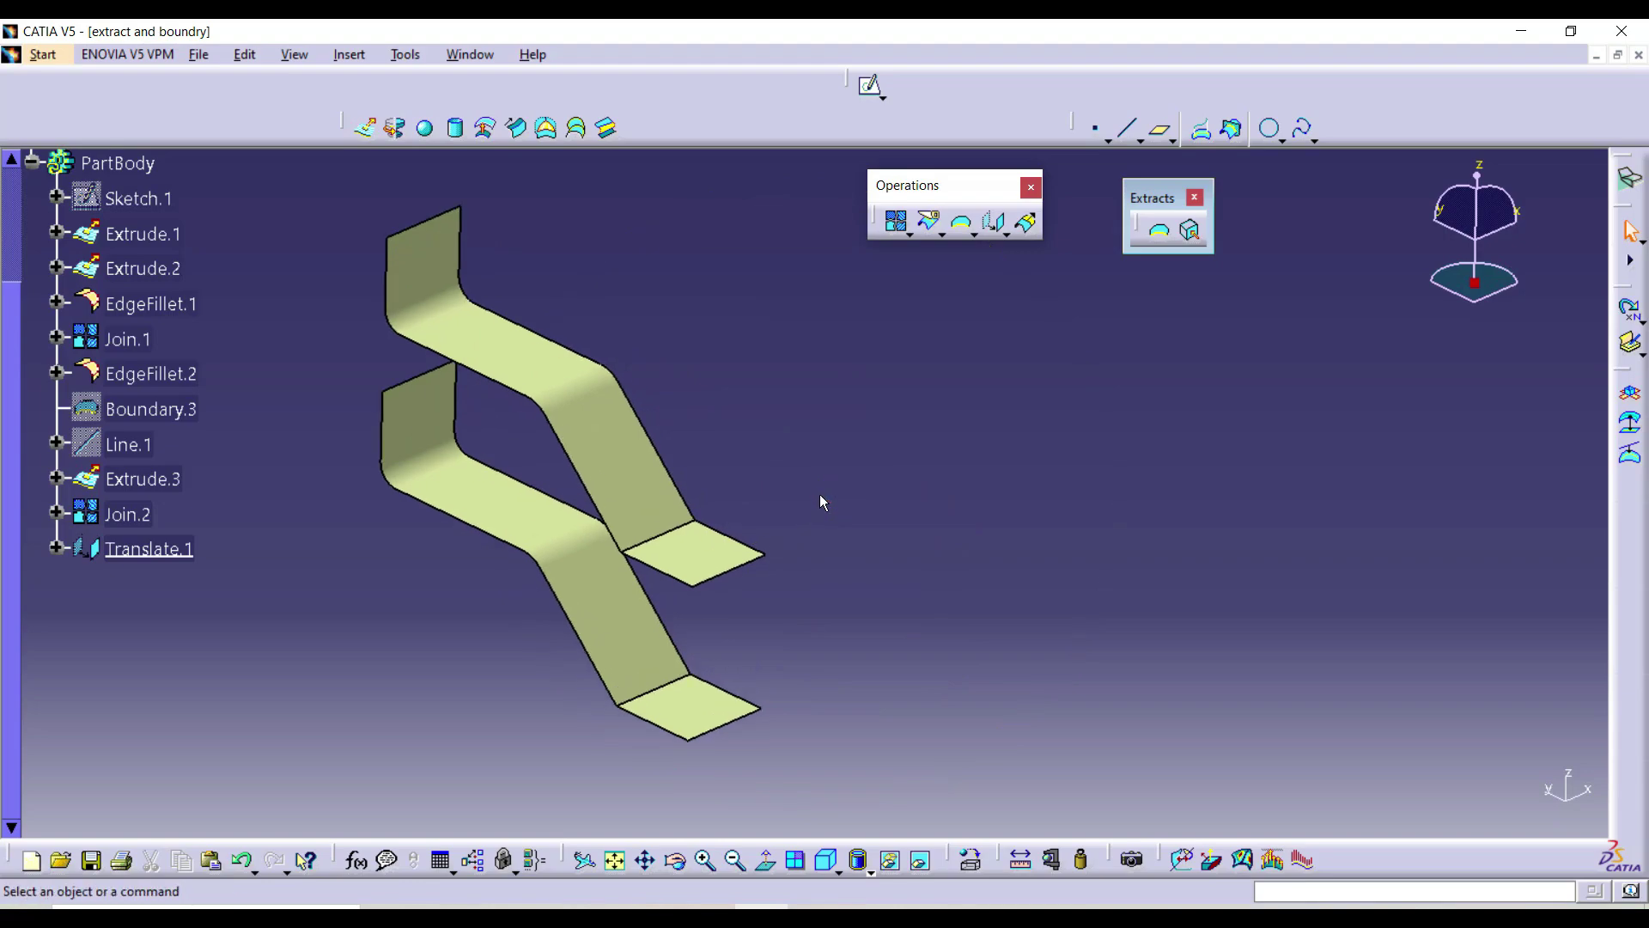
pyautogui.moveTo(976, 534); pyautogui.dragTo(1118, 544, button='middle')
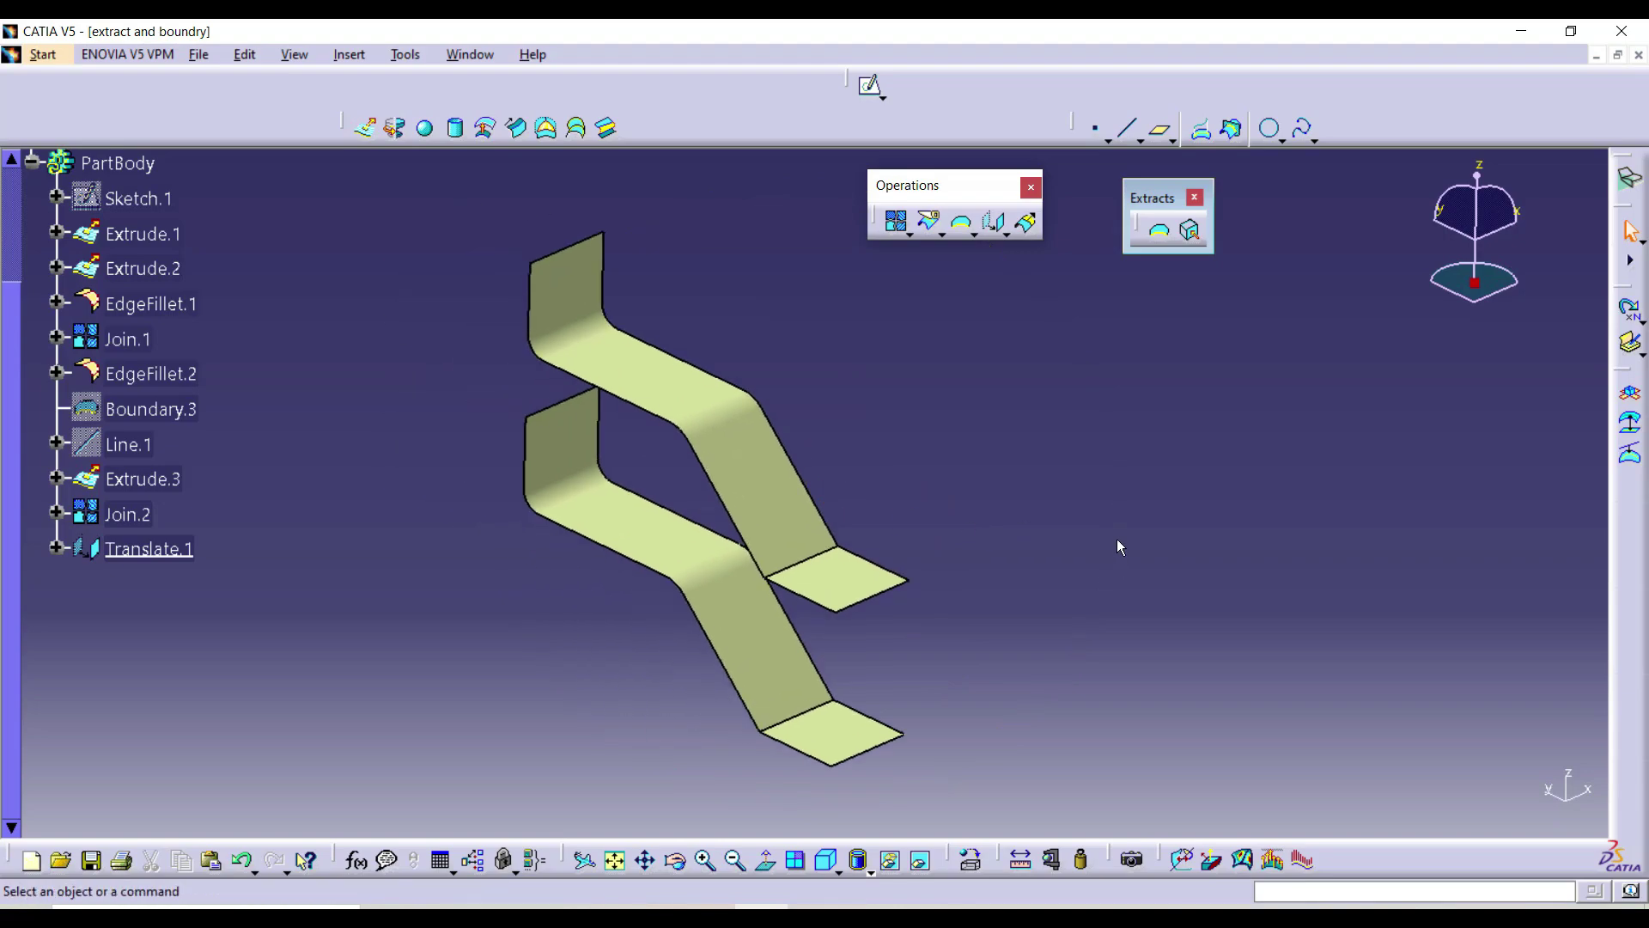